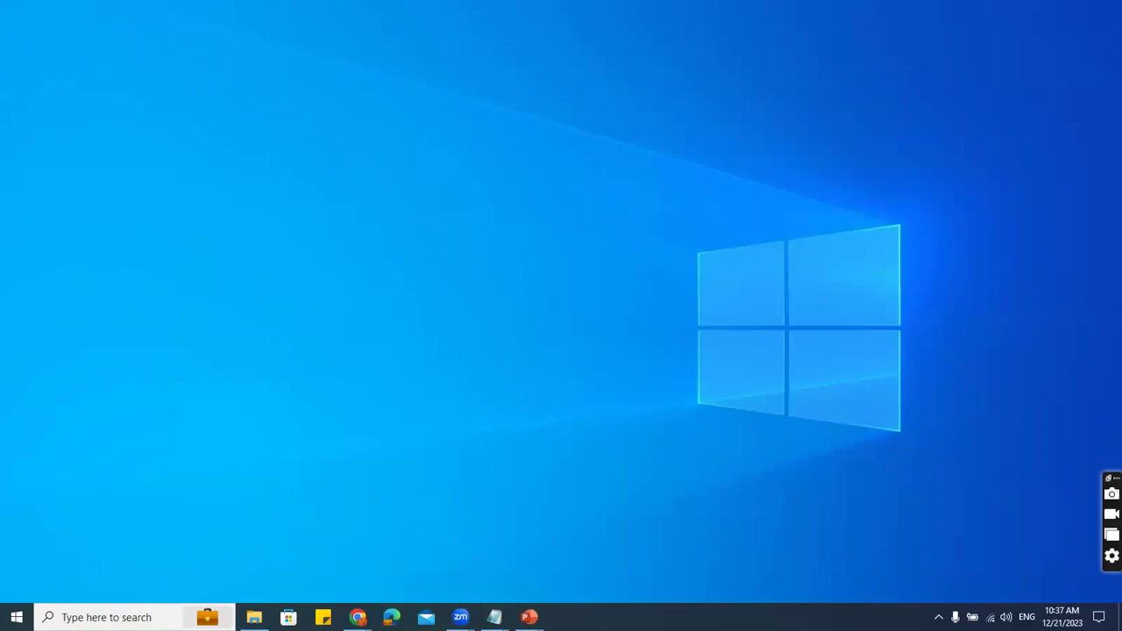
Open the workbook Working with Text.xlsx from the Session 03 - Shapes, Text, Colors, Icons folder
mouse_move(254, 617)
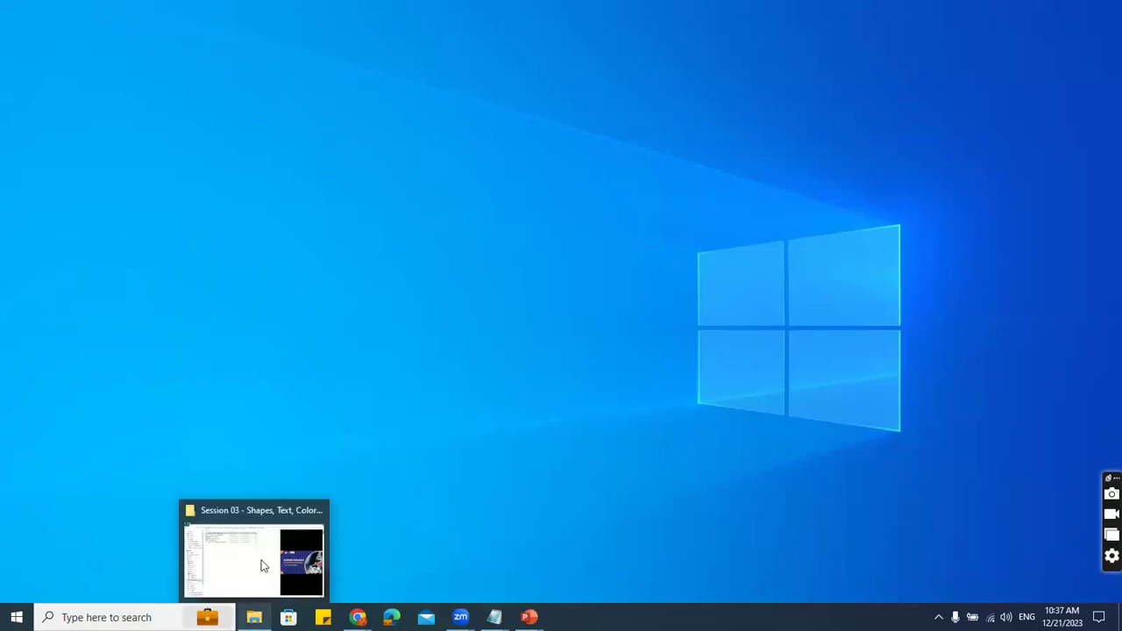
left_click(260, 564)
left_click(457, 321)
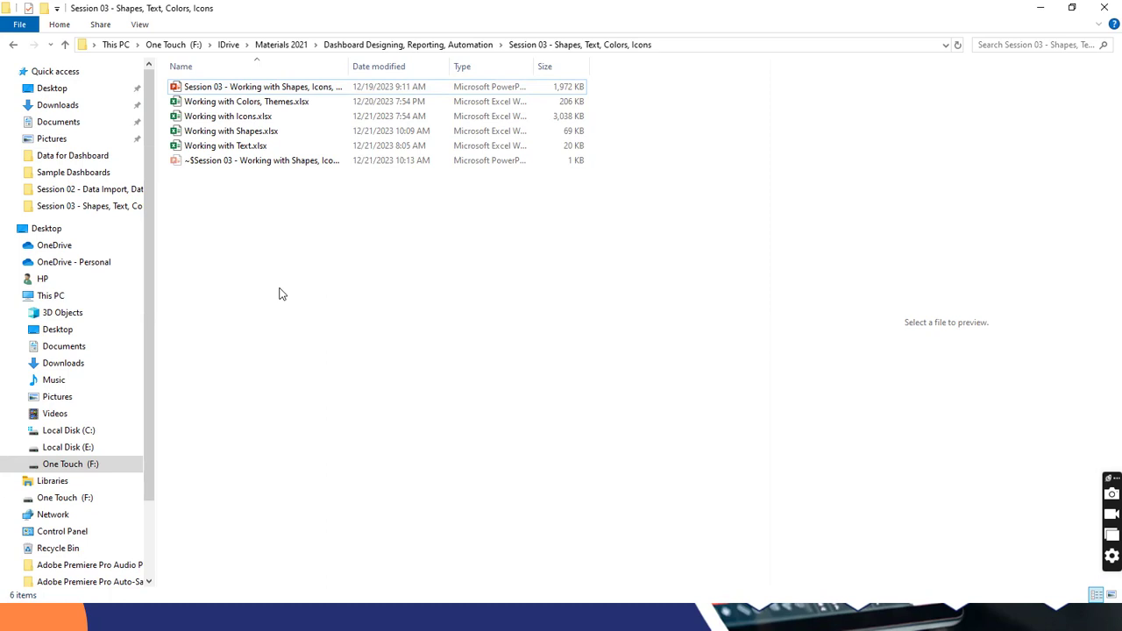
left_click(259, 147)
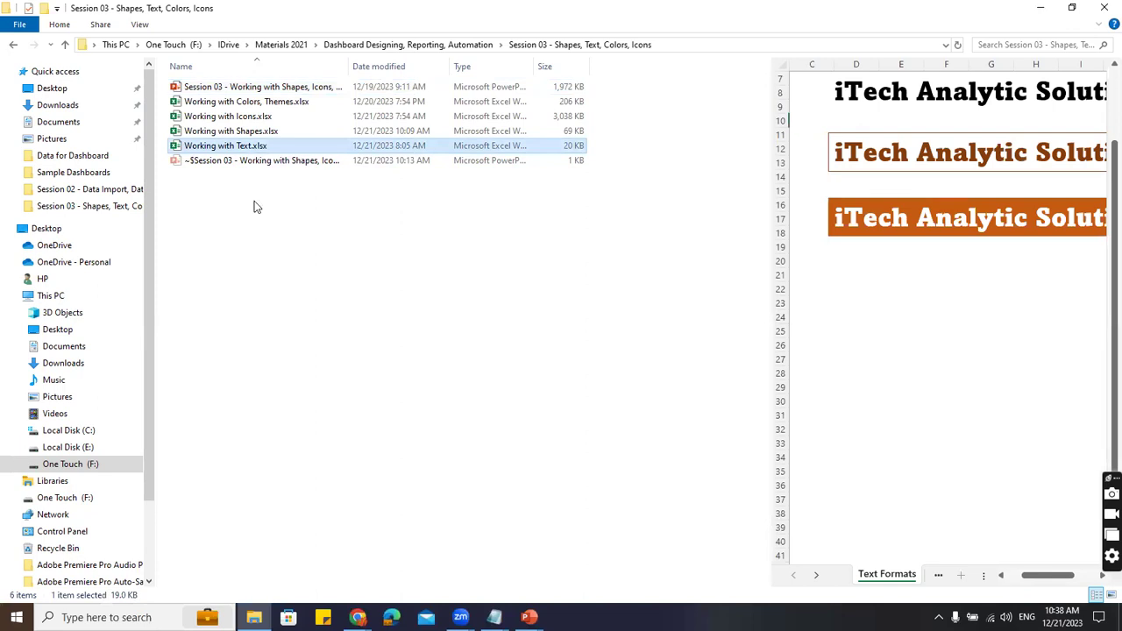
key("Return")
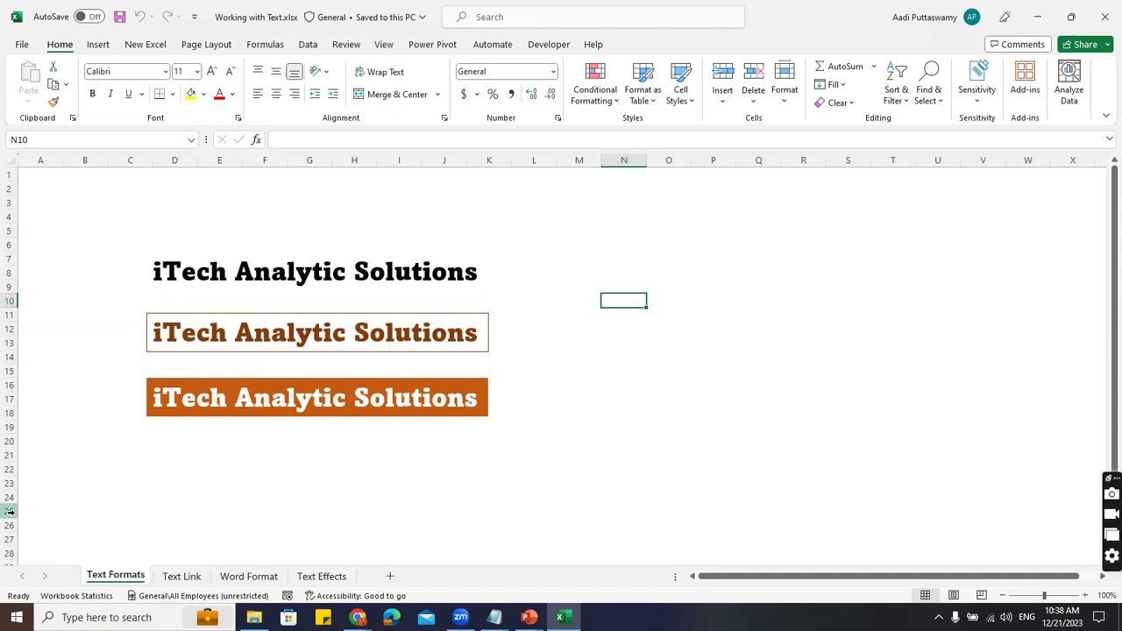
Examine the available fonts for the plain black iTech Analytic Solutions text box on the Text Formats sheet
left_click(270, 275)
left_click(295, 252)
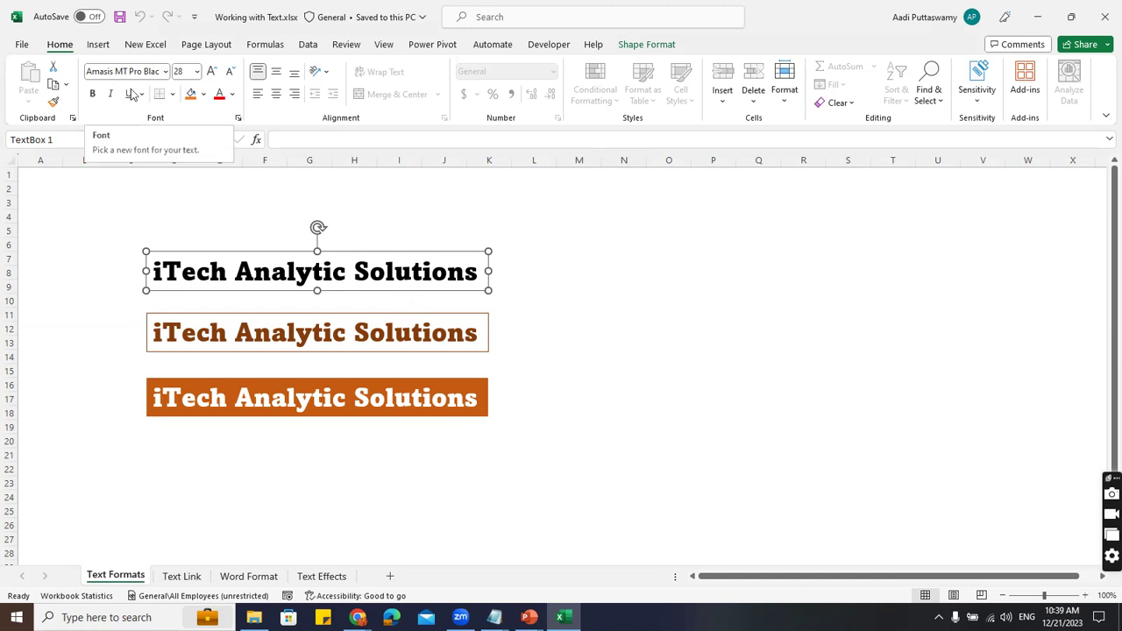
left_click(164, 71)
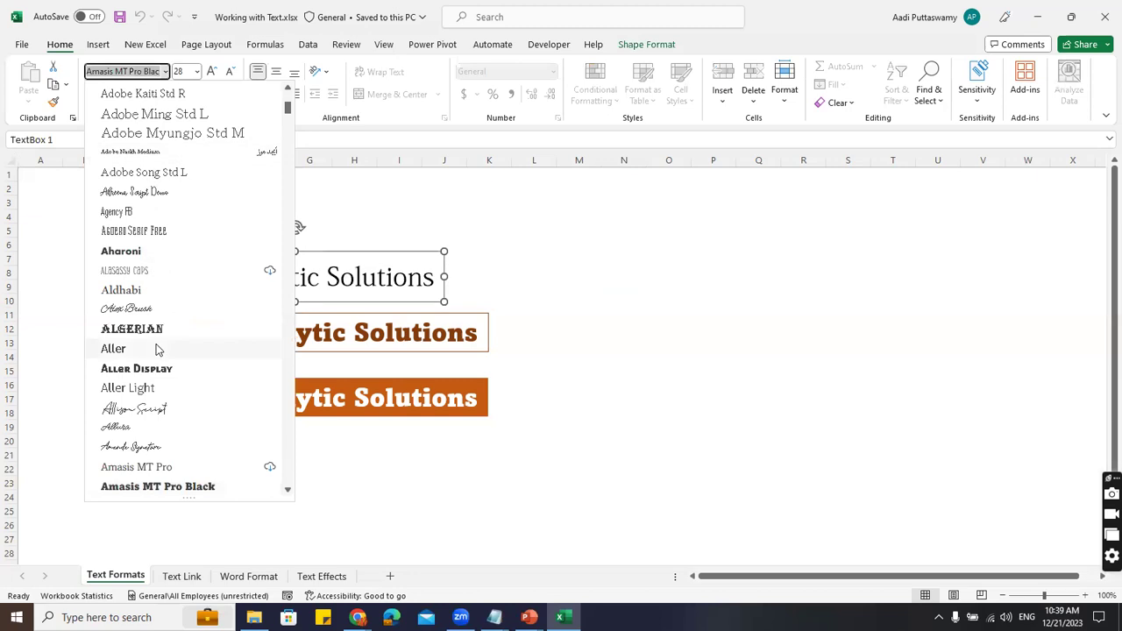
scroll(156, 348, "down", 15)
scroll(234, 251, "down", 5)
scroll(175, 263, "up", 10)
scroll(175, 263, "down", 15)
key("Escape")
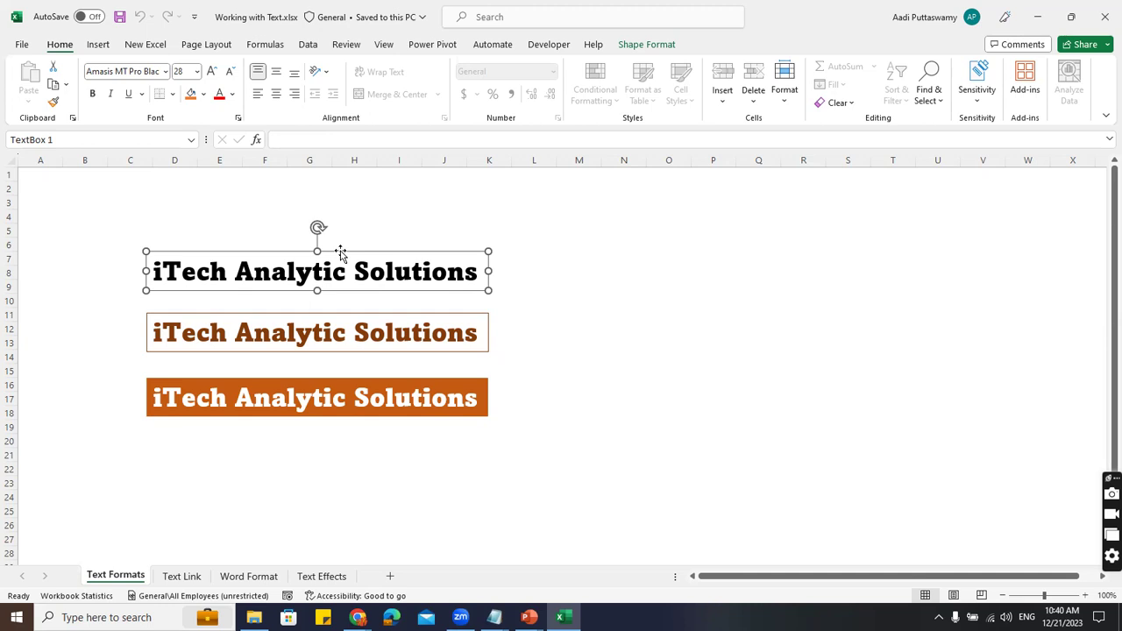
Enter Arial in cell O3 beside the text samples
left_click(644, 219)
left_click(668, 205)
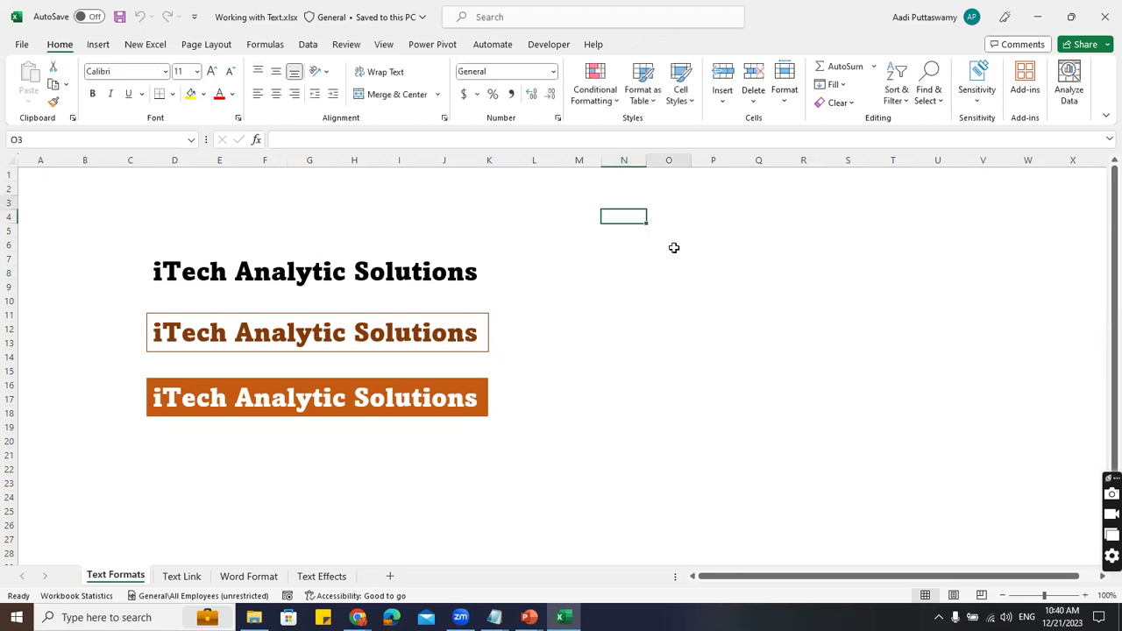
type("Arial")
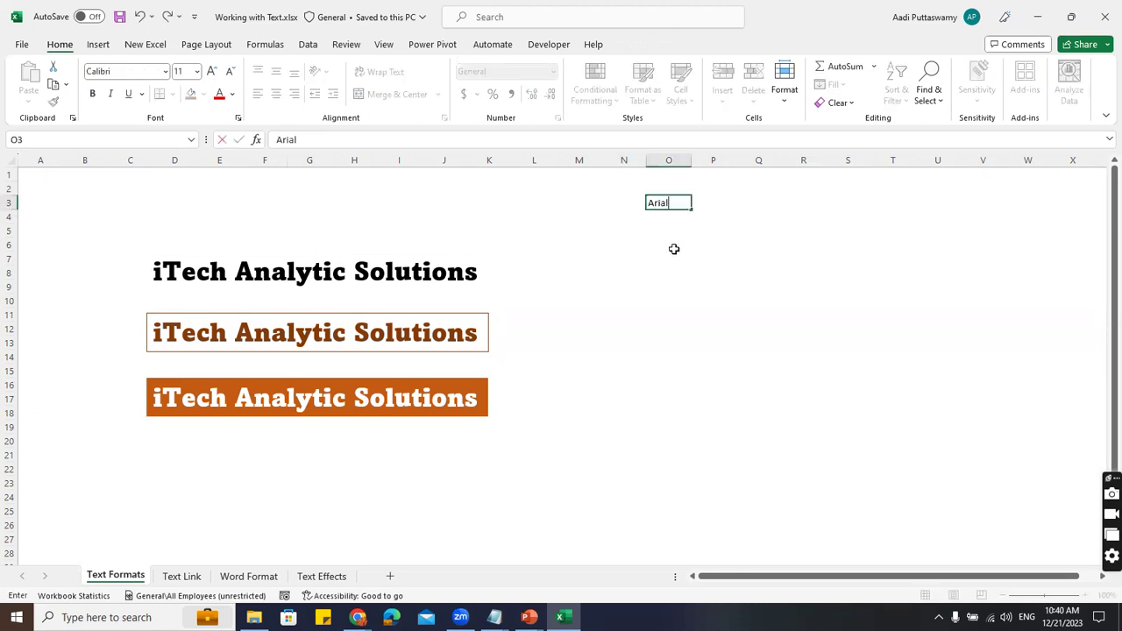
key("Return")
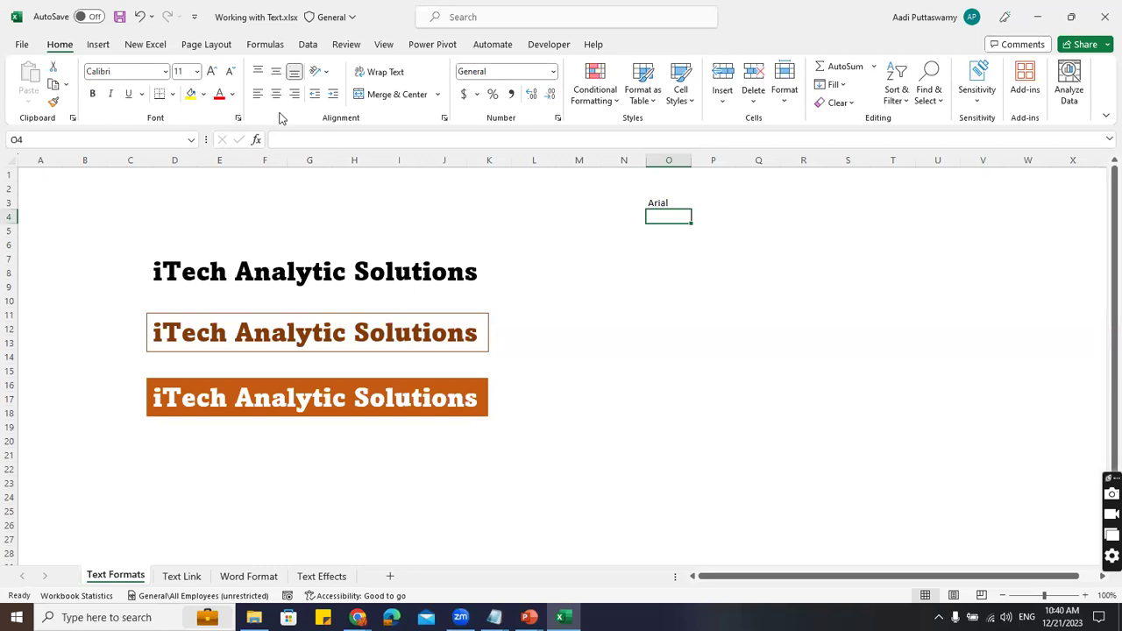
Look through the font list for the Arial family of fonts, leaving cell O3 selected
left_click(163, 75)
scroll(185, 388, "down", 6)
scroll(185, 387, "down", 15)
scroll(167, 338, "down", 10)
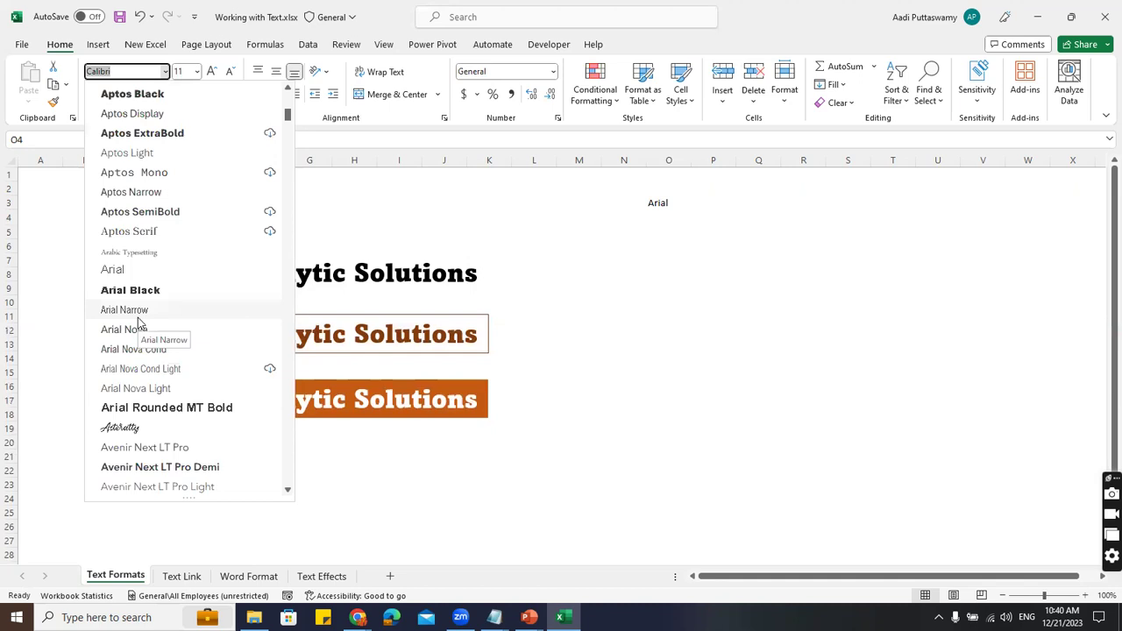
left_click(660, 202)
left_click(660, 202)
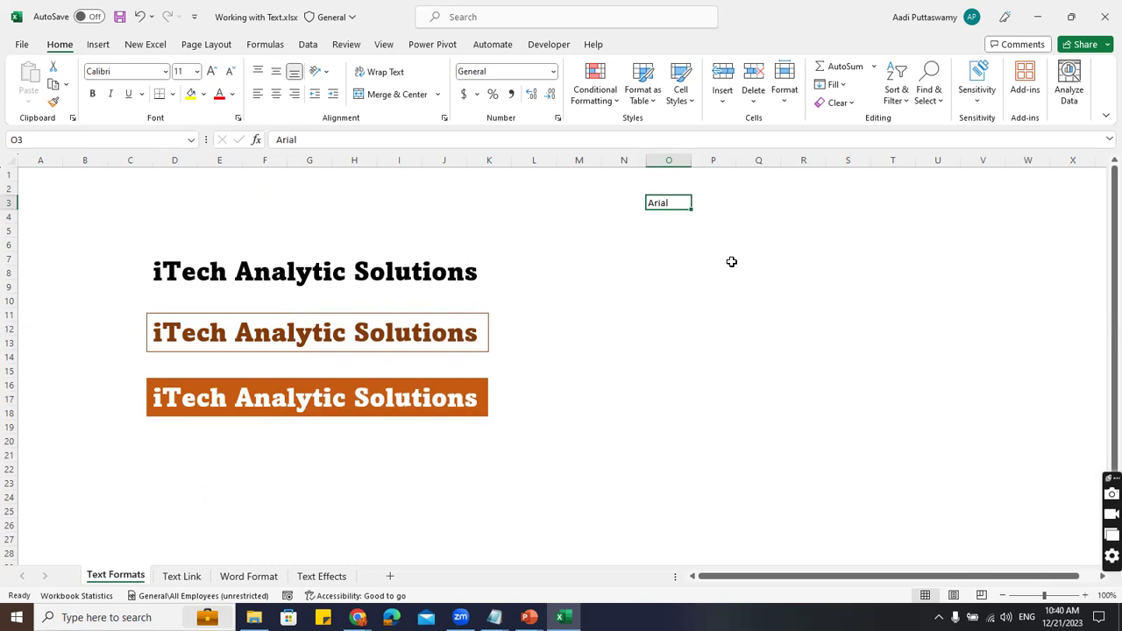
Add the font names verdana in cell O4 and Times New Roman in cell O5
key("Down")
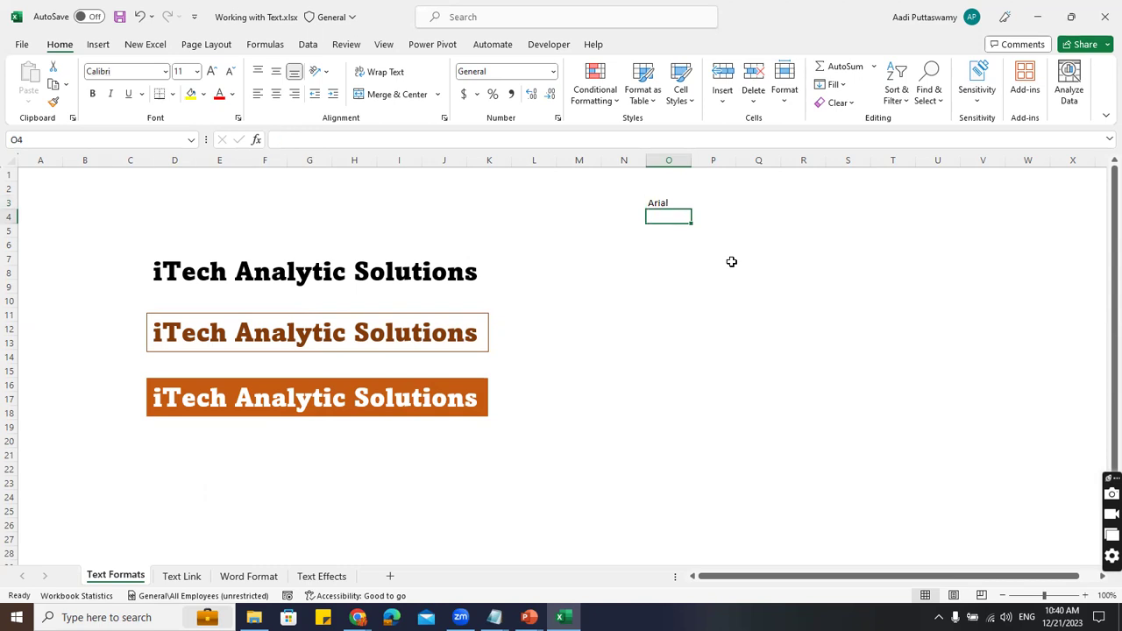
type("verdana")
key("Return")
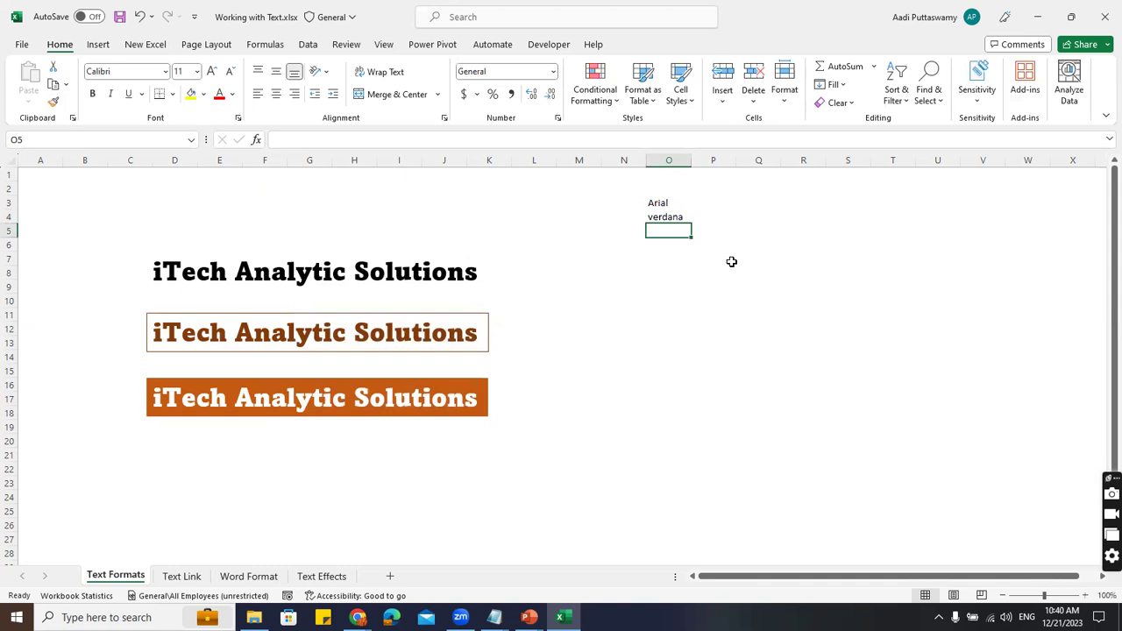
type("Times New Roman")
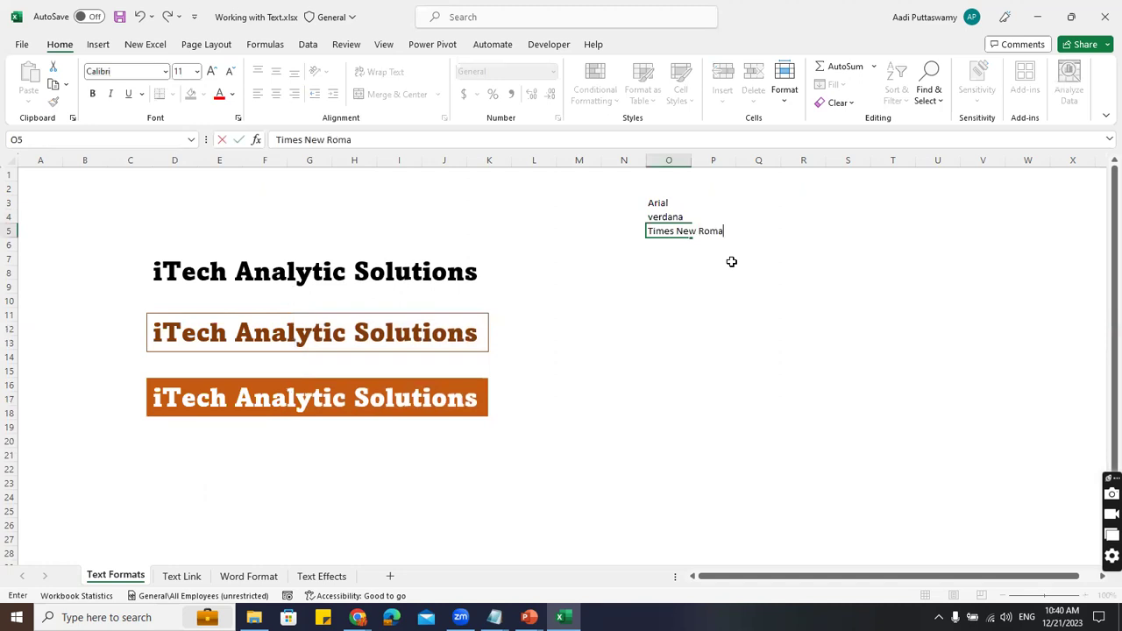
key("Return")
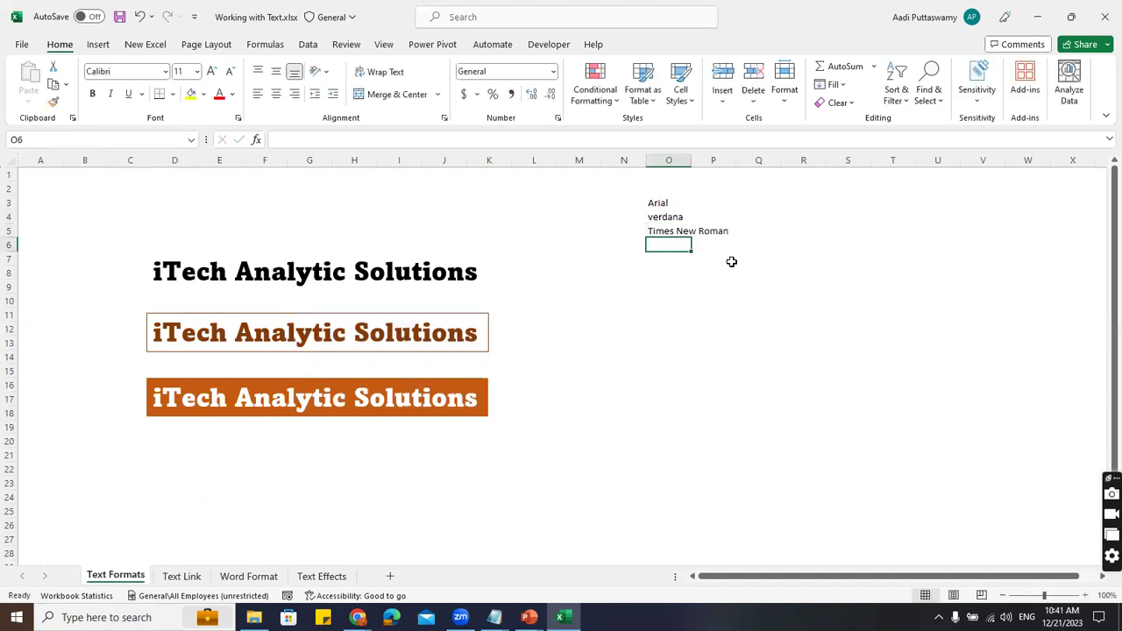
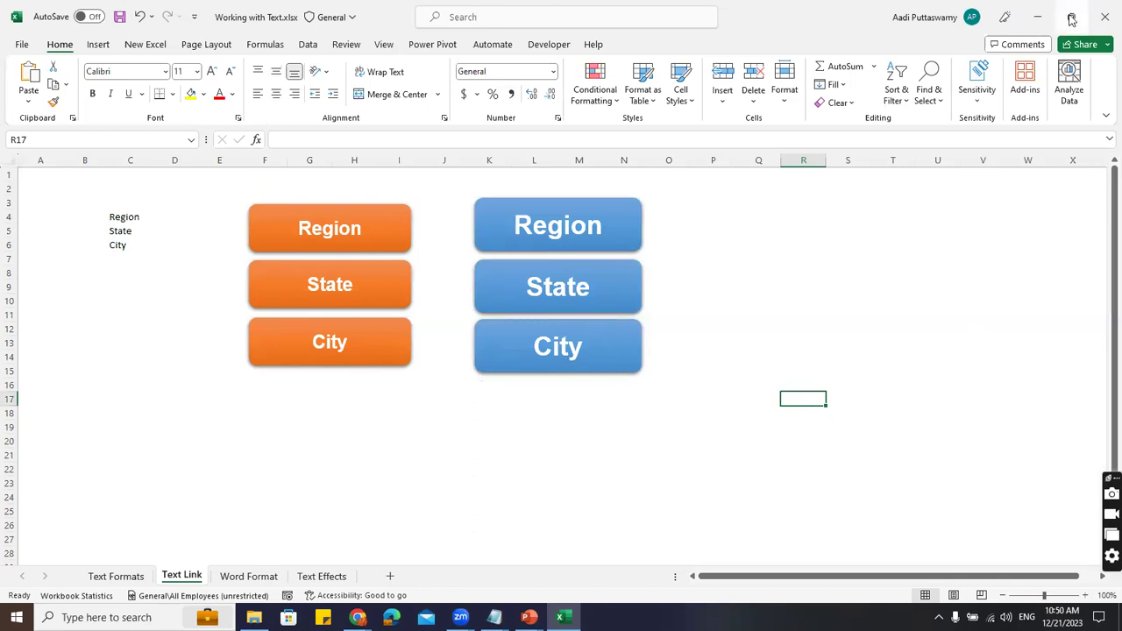
Restore the workbook window from full screen, then reposition it and widen it to almost the full screen width
left_click(1072, 19)
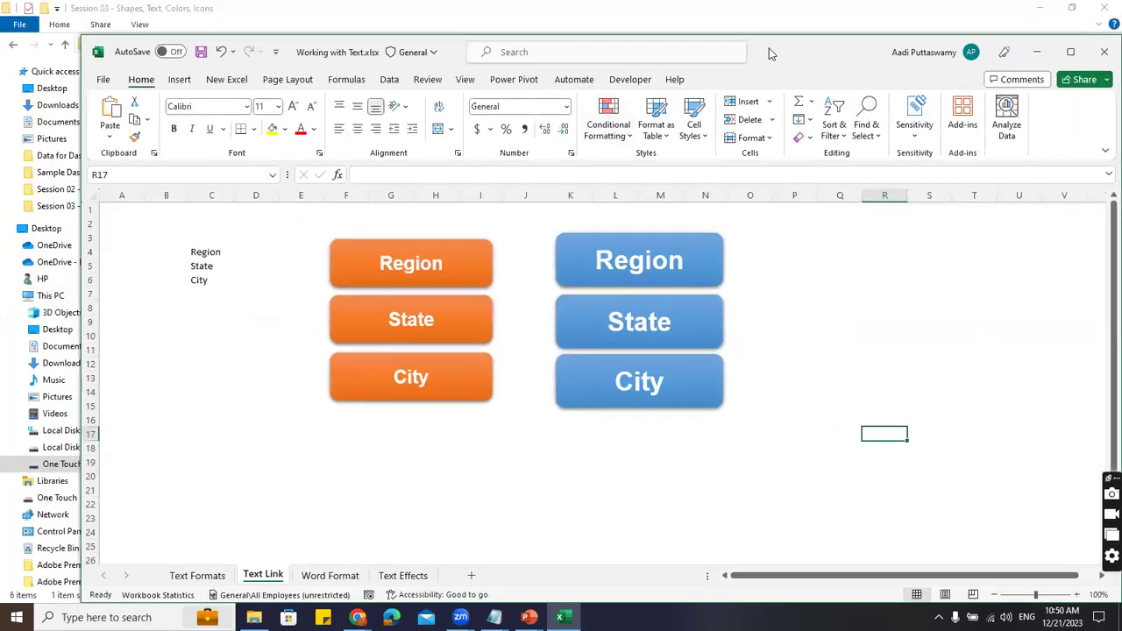
left_click_drag(769, 55, 705, 25)
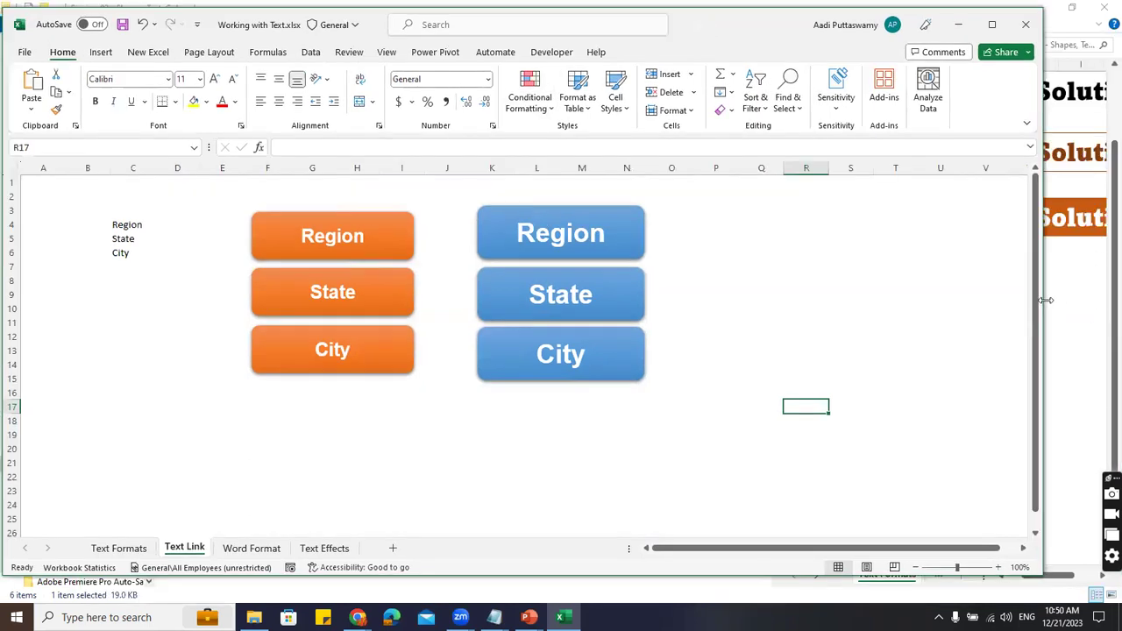
left_click_drag(1046, 299, 1104, 312)
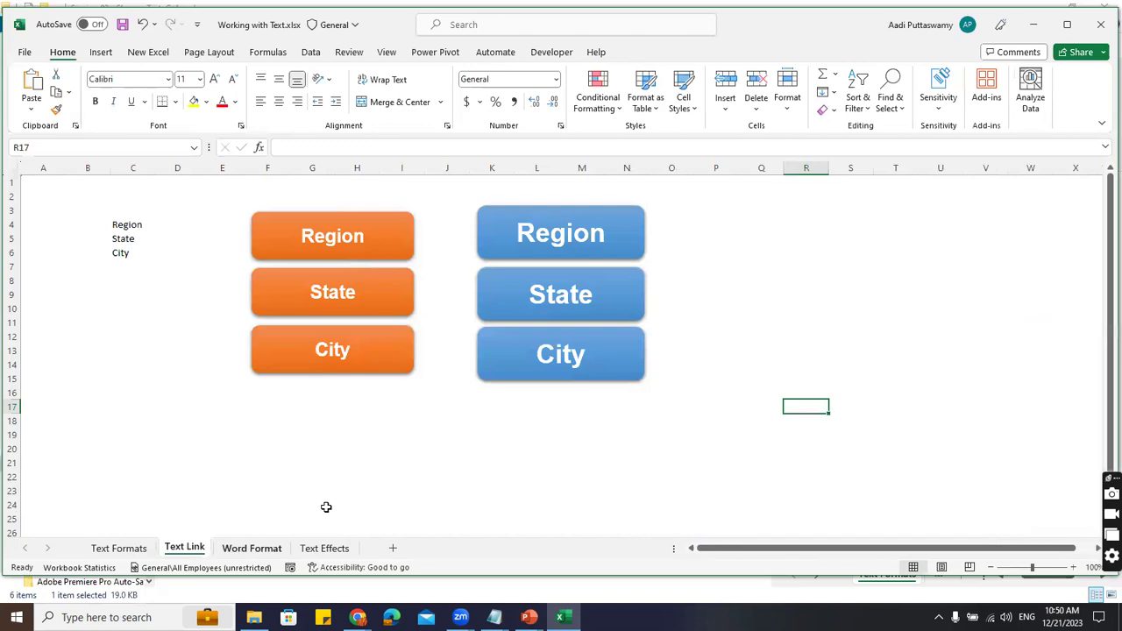
Copy the plain black iTech Analytic Solutions text box from the Word Format sheet
left_click(252, 548)
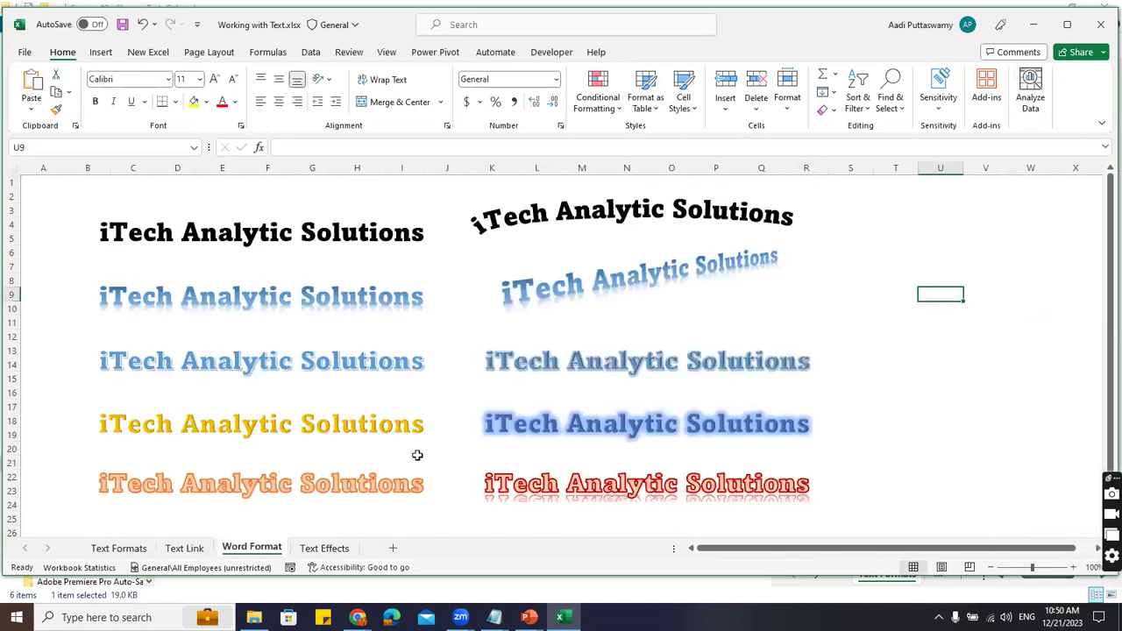
left_click(222, 236)
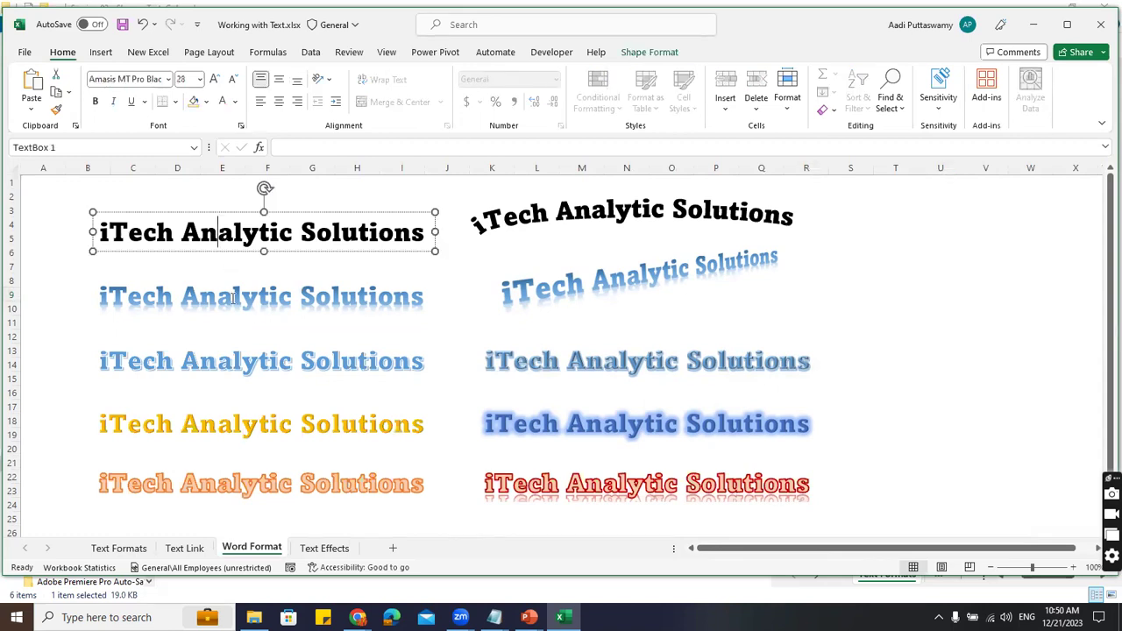
left_click(256, 299)
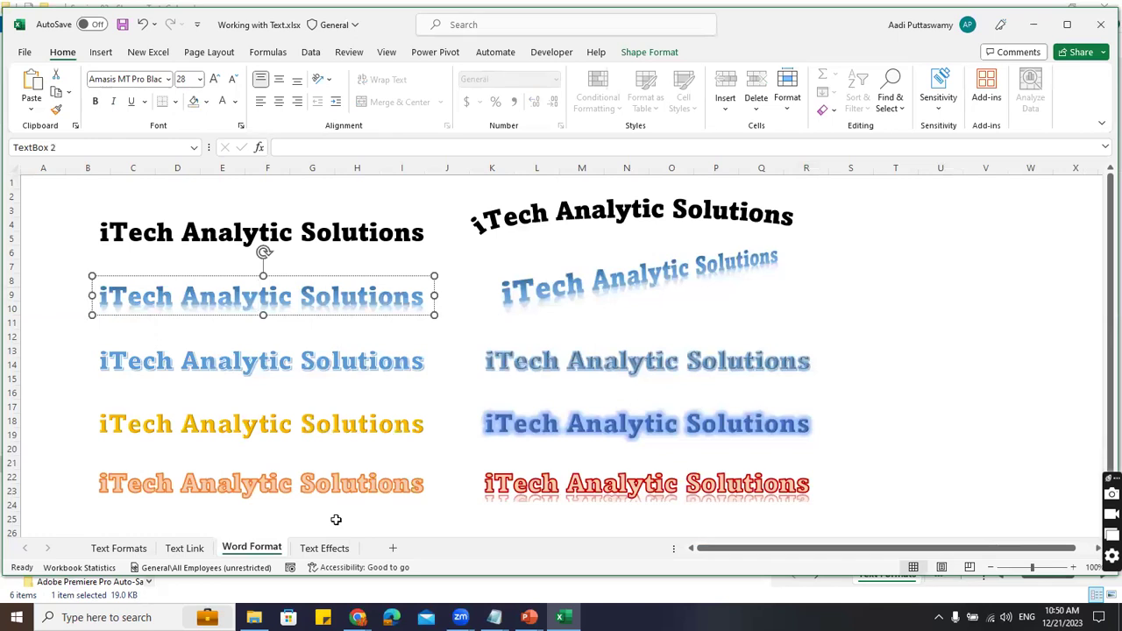
left_click(321, 232)
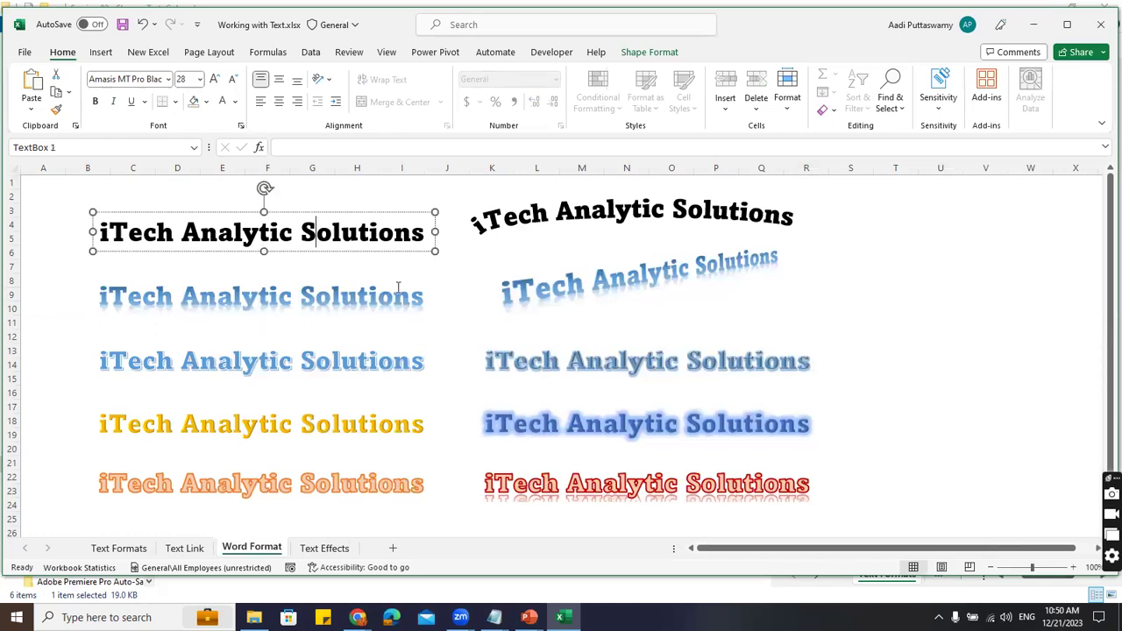
key("ctrl+c")
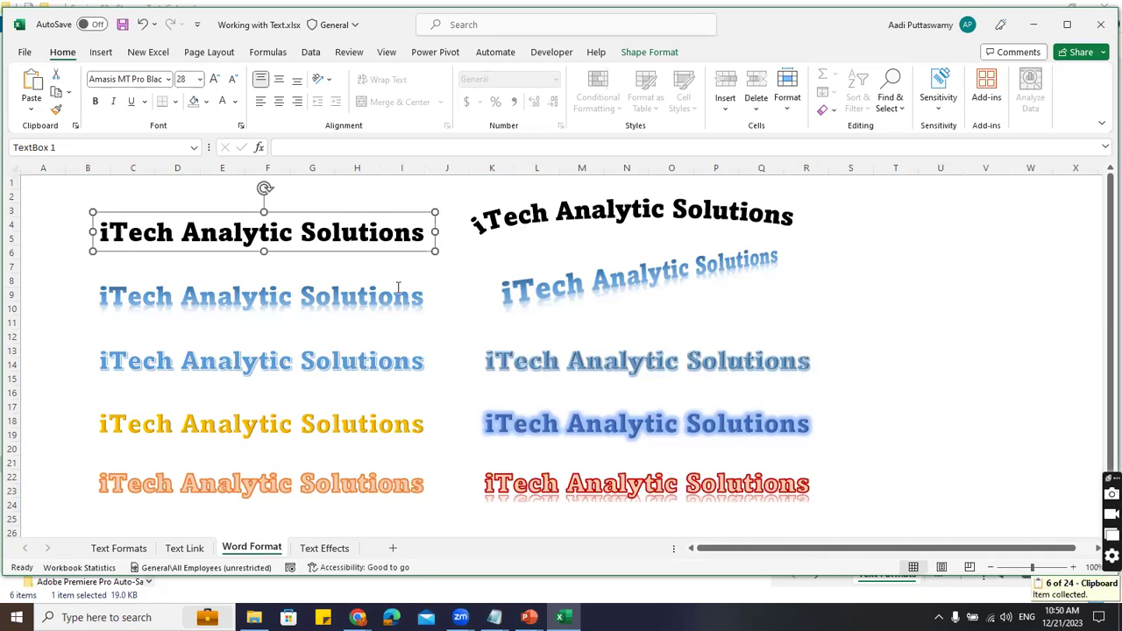
Create a new blank workbook and paste the copied text box at cell D3
key("ctrl+n")
left_click(173, 235)
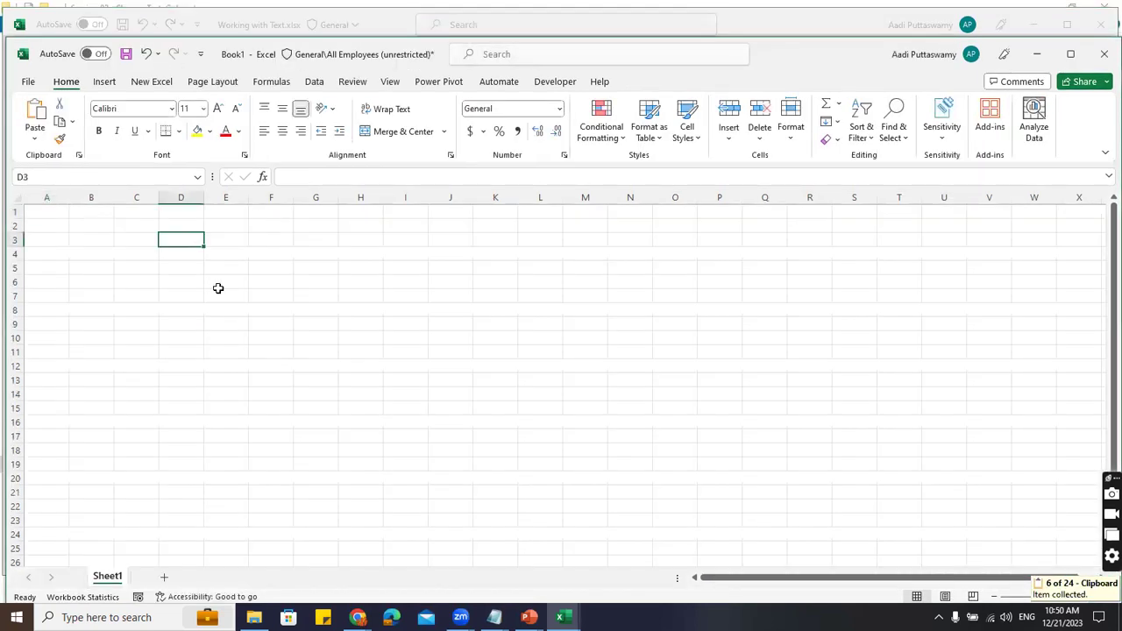
scroll(219, 289, "up", 1, "ctrl")
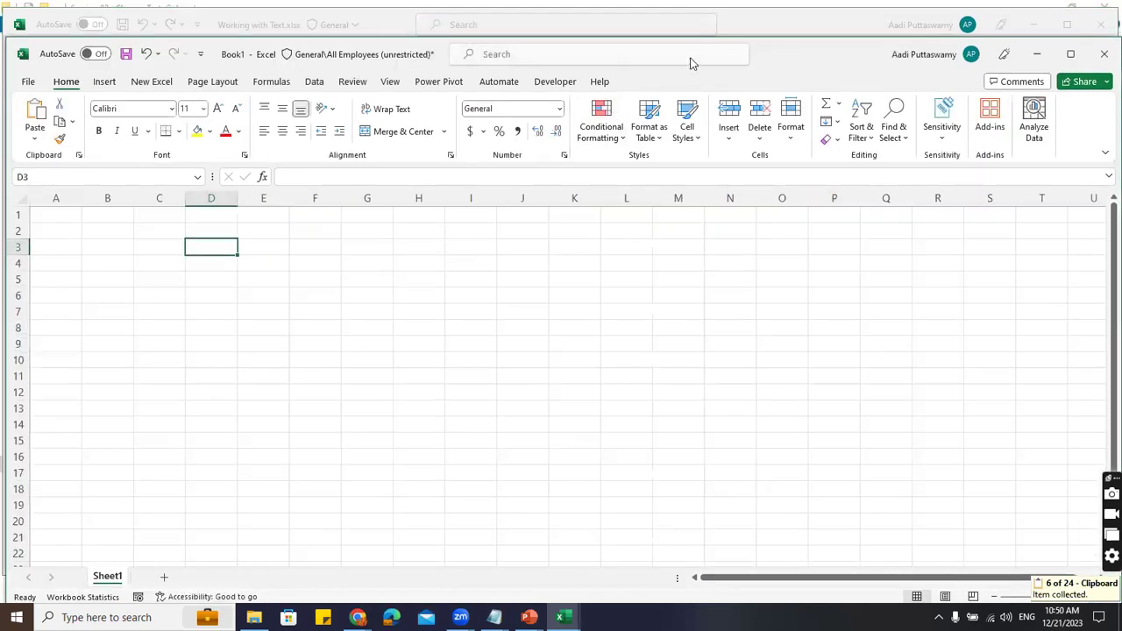
double_click(777, 50)
key("ctrl+v")
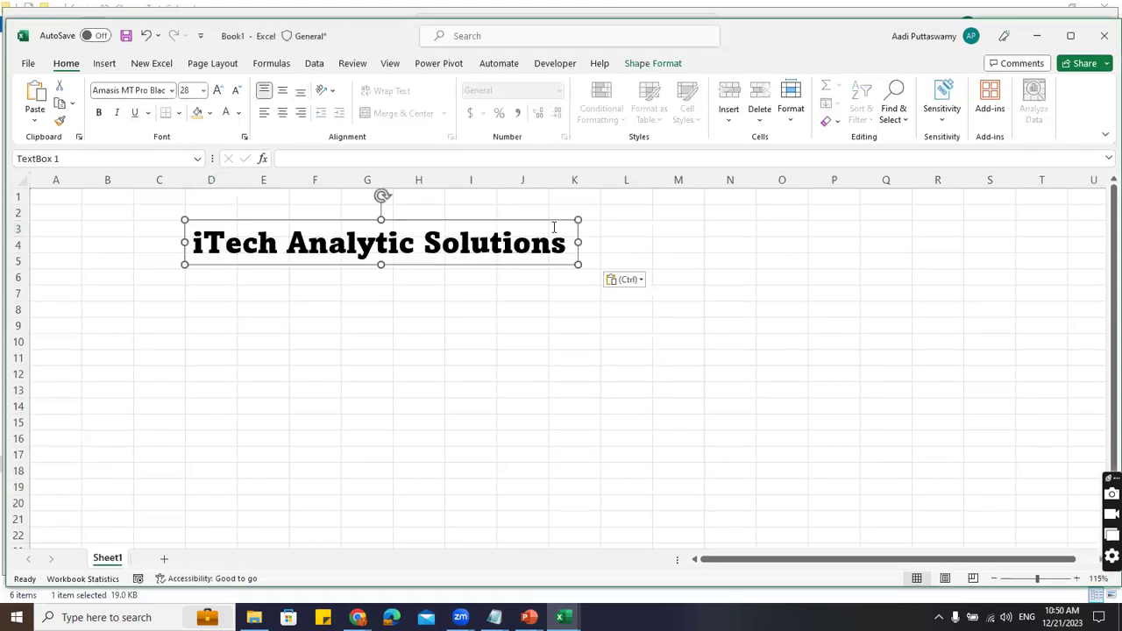
Hide the gridlines on Sheet1 of the new workbook
left_click(544, 360)
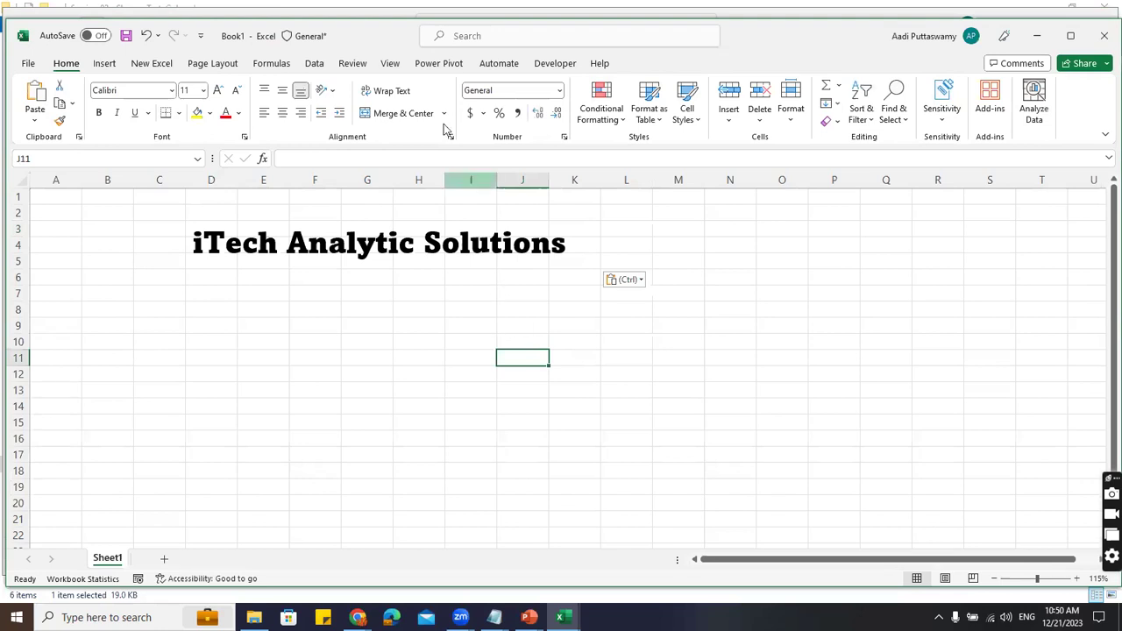
left_click_drag(666, 207, 912, 379)
left_click(811, 308)
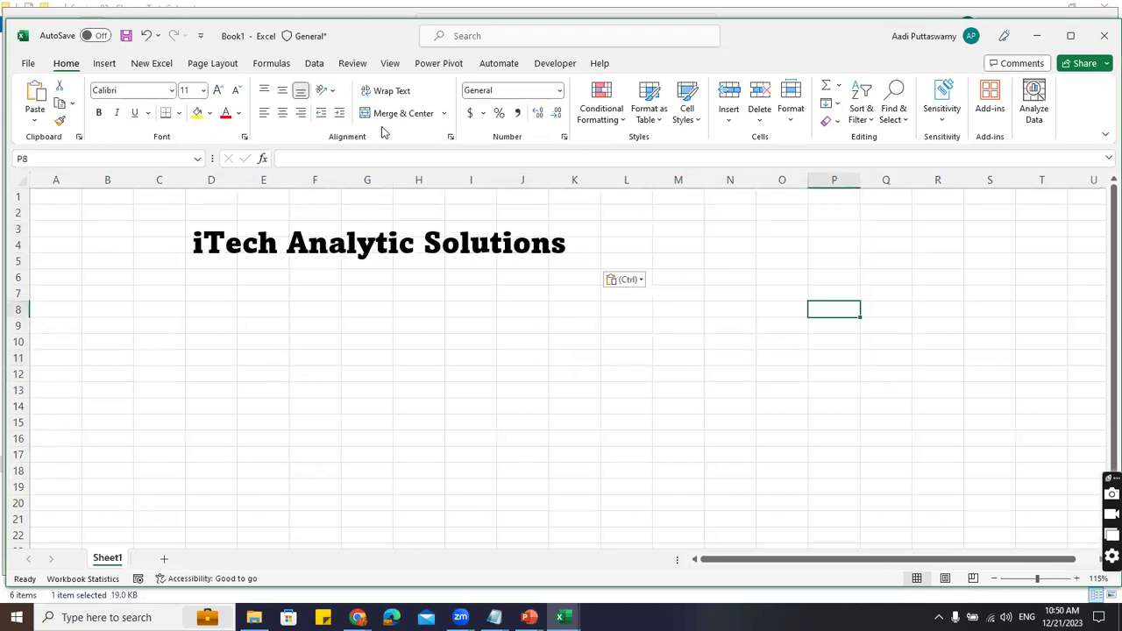
left_click(396, 65)
left_click(413, 103)
Move the text box to start near column A and place a duplicate beside it, starting around column I
left_click(446, 220)
left_click_drag(447, 220, 329, 216)
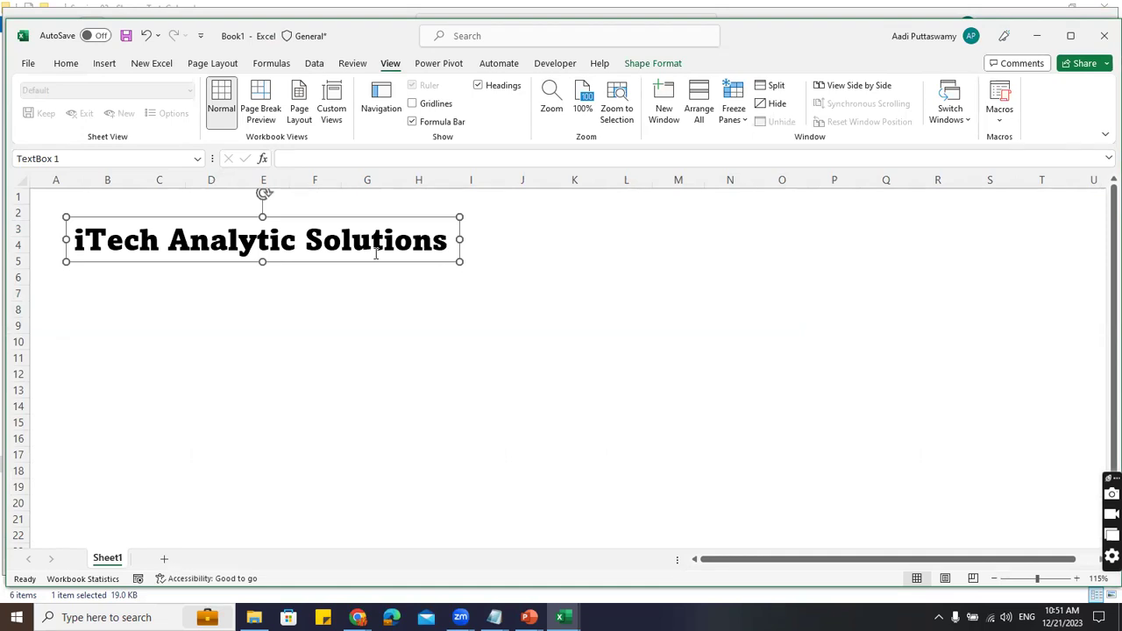
left_click_drag(371, 218, 785, 215)
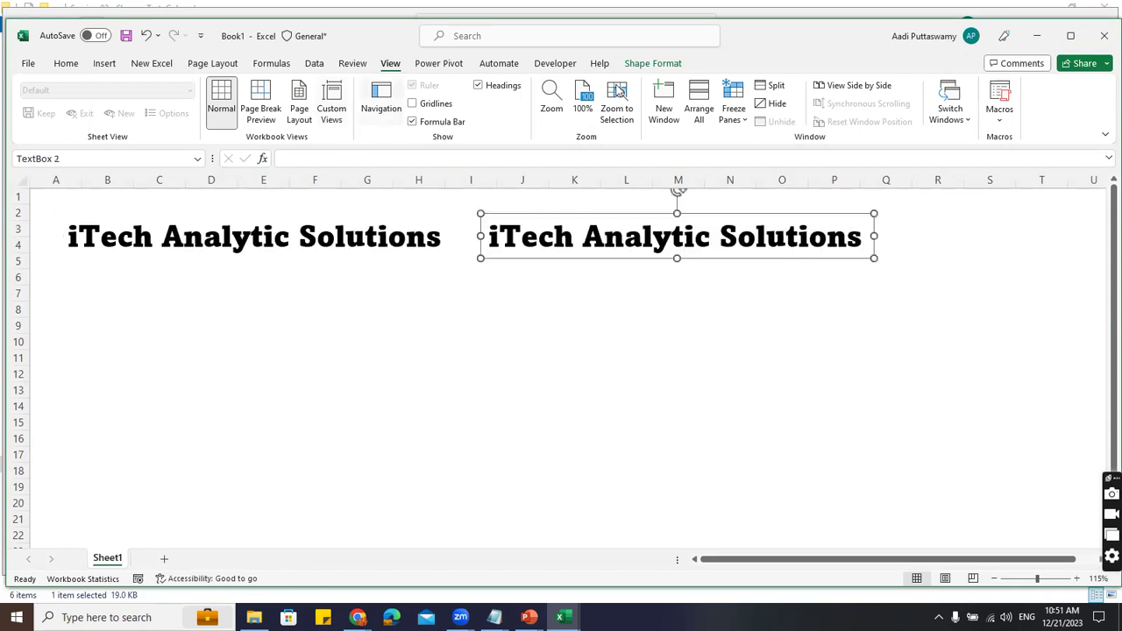
Apply the blue gradient WordArt style with reflection to the duplicated text box, then deselect it
left_click(656, 65)
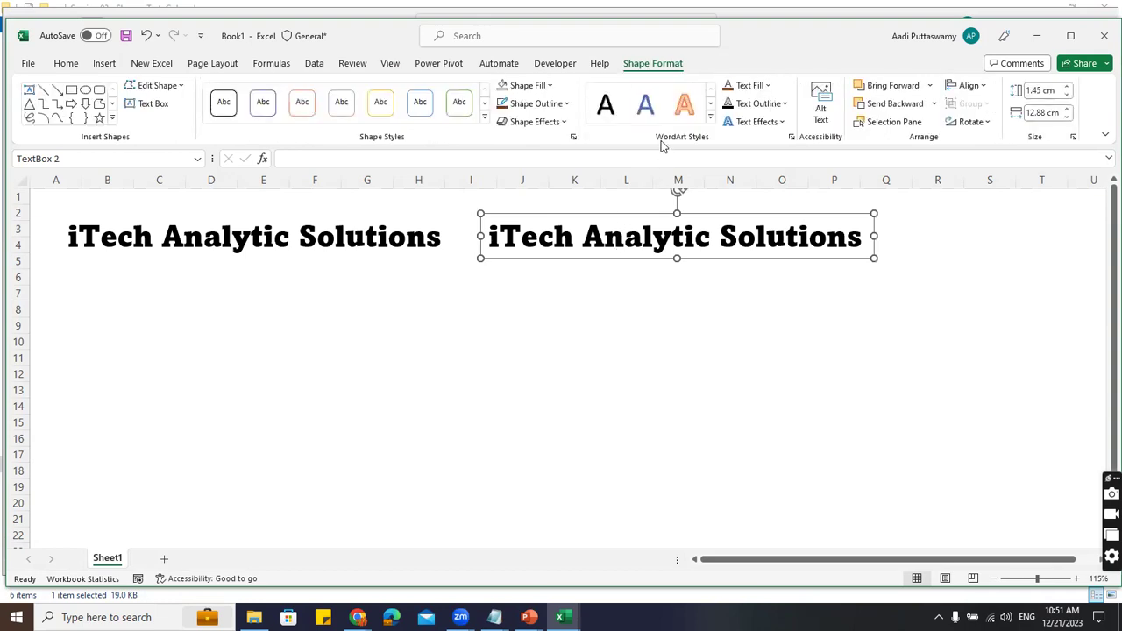
left_click(710, 116)
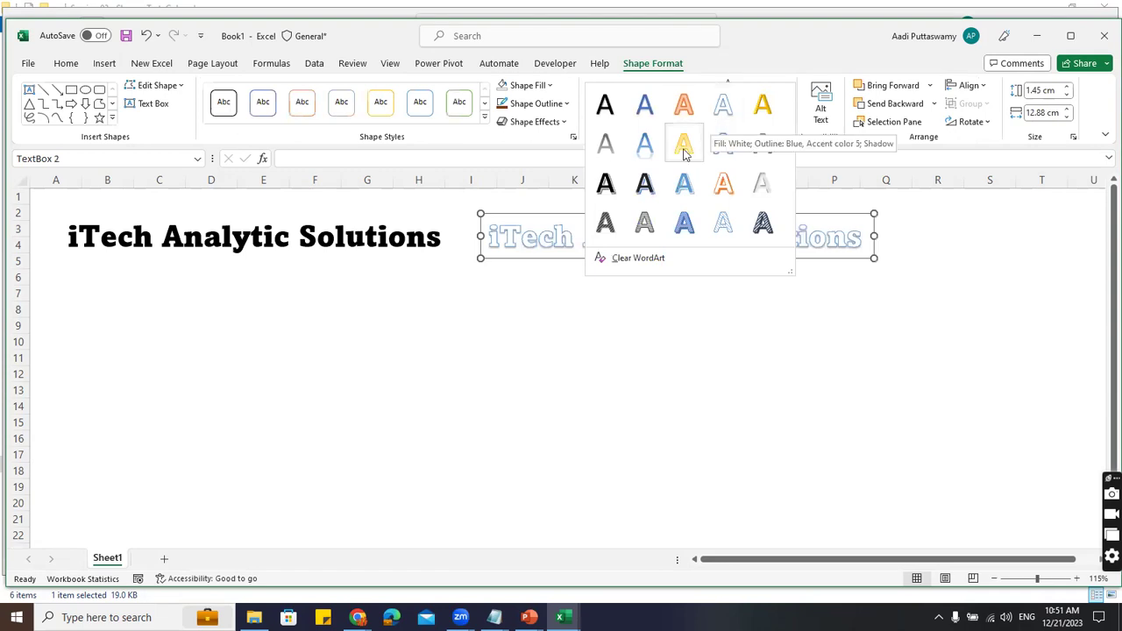
left_click(646, 147)
left_click(614, 357)
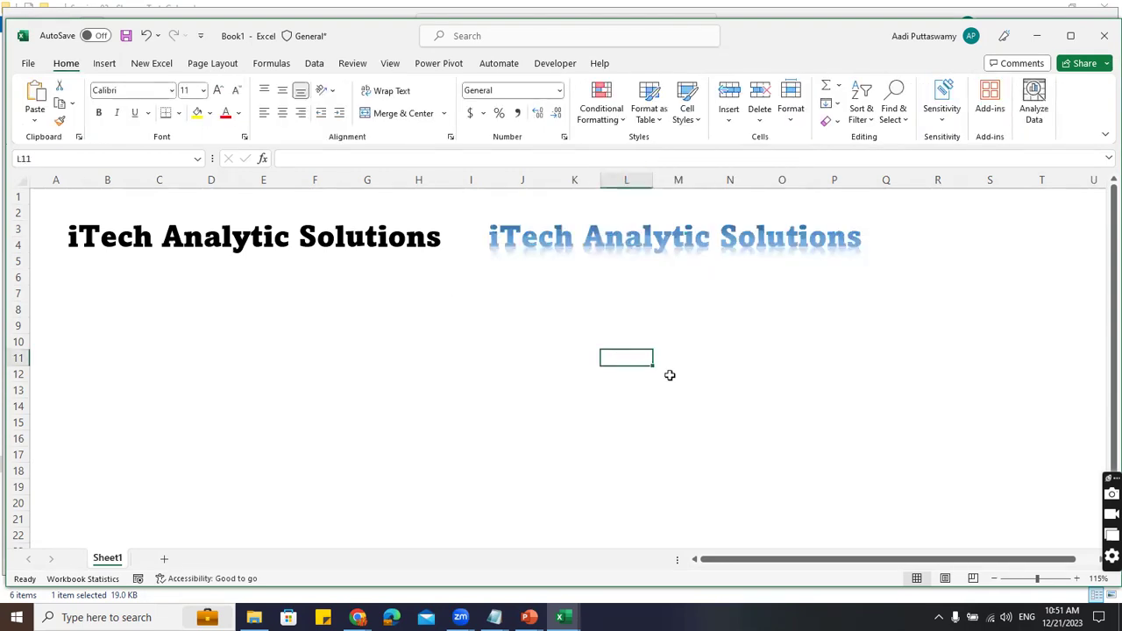
Duplicate the blue text box below itself around row 9 and apply the white WordArt style with orange outline and hard shadow
left_click(675, 234)
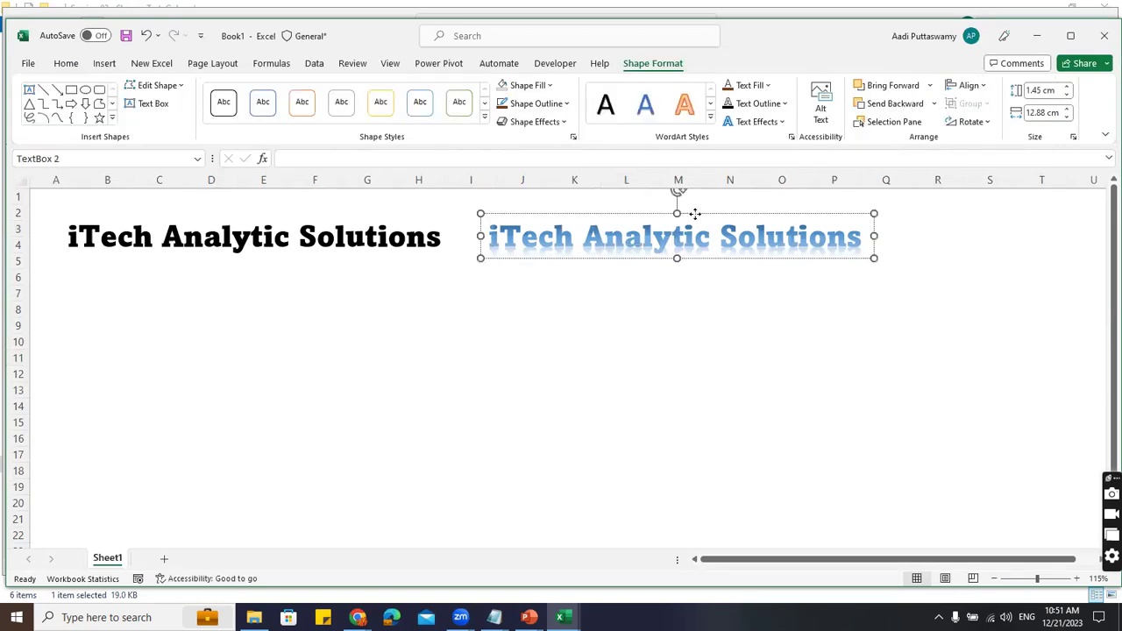
left_click_drag(695, 214, 715, 317, "ctrl")
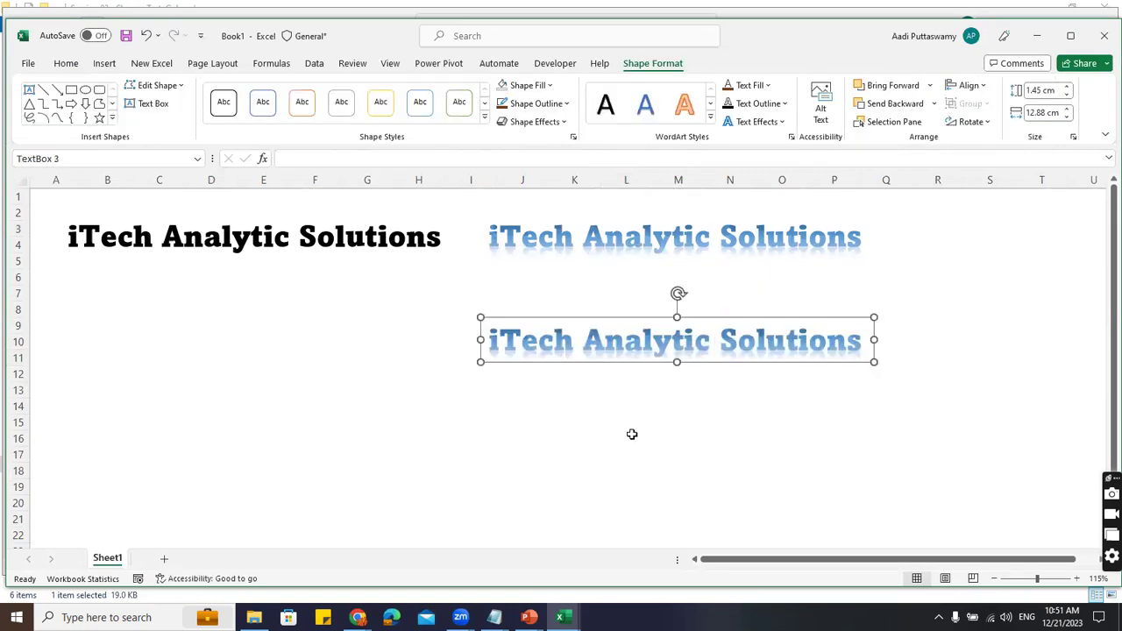
left_click(711, 118)
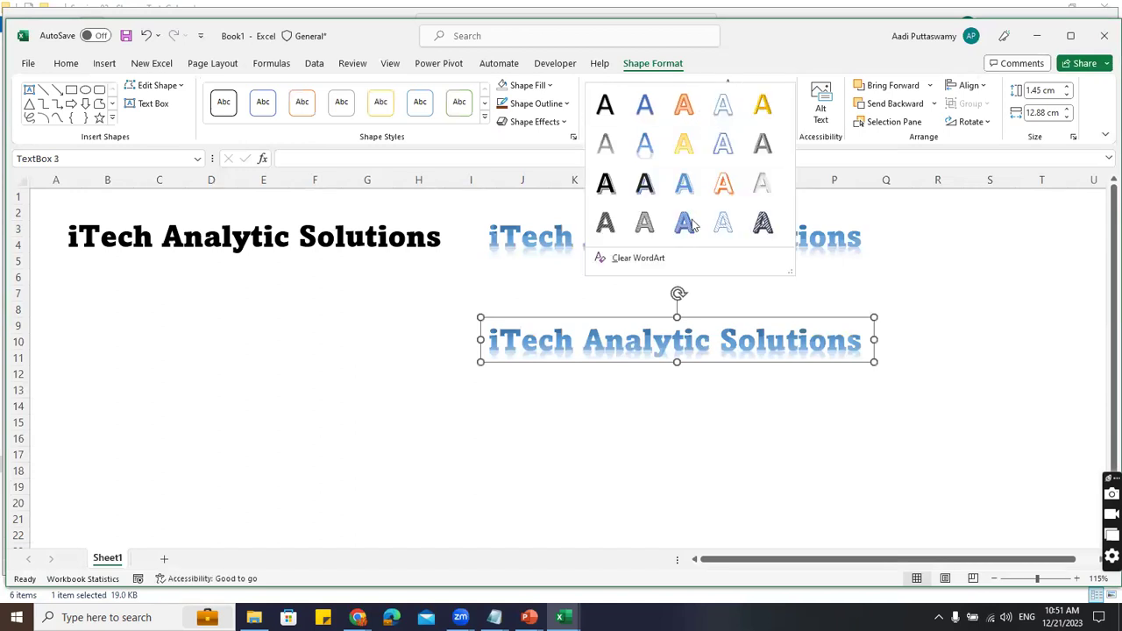
left_click(724, 184)
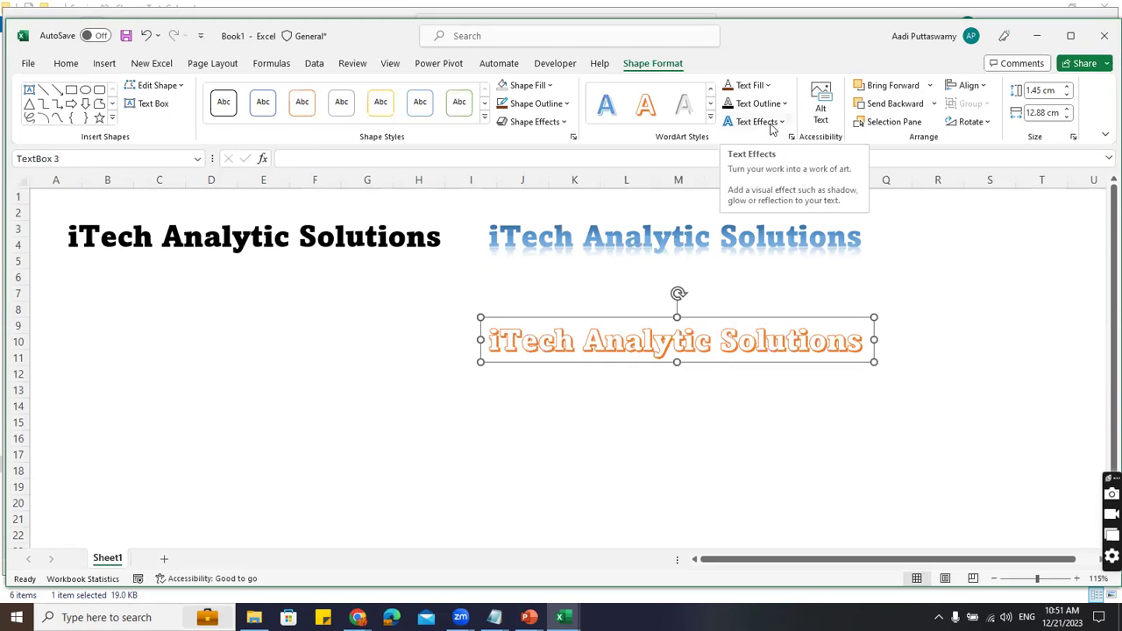
left_click(710, 117)
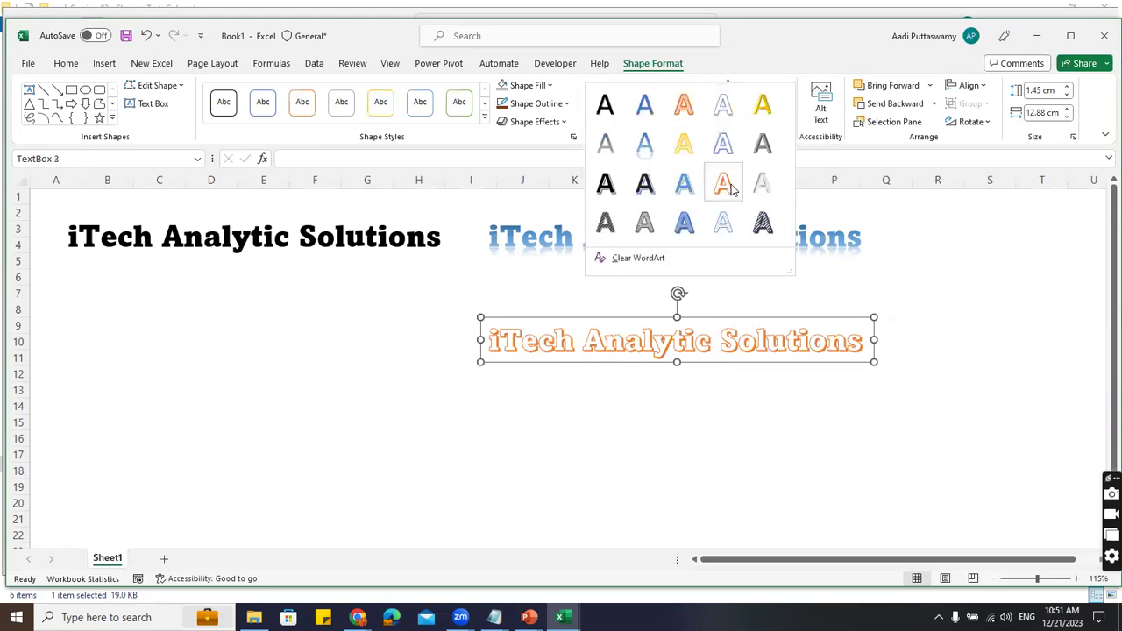
left_click(1020, 222)
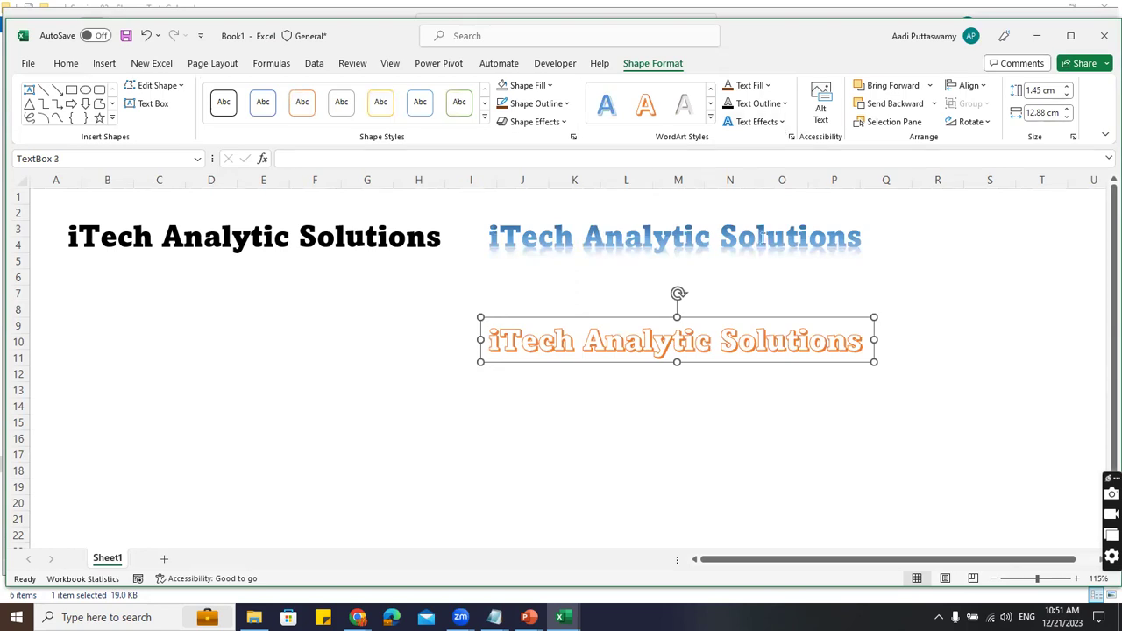
Apply the second outer shadow preset of the first row to the orange-outlined title text
left_click(783, 124)
mouse_move(788, 158)
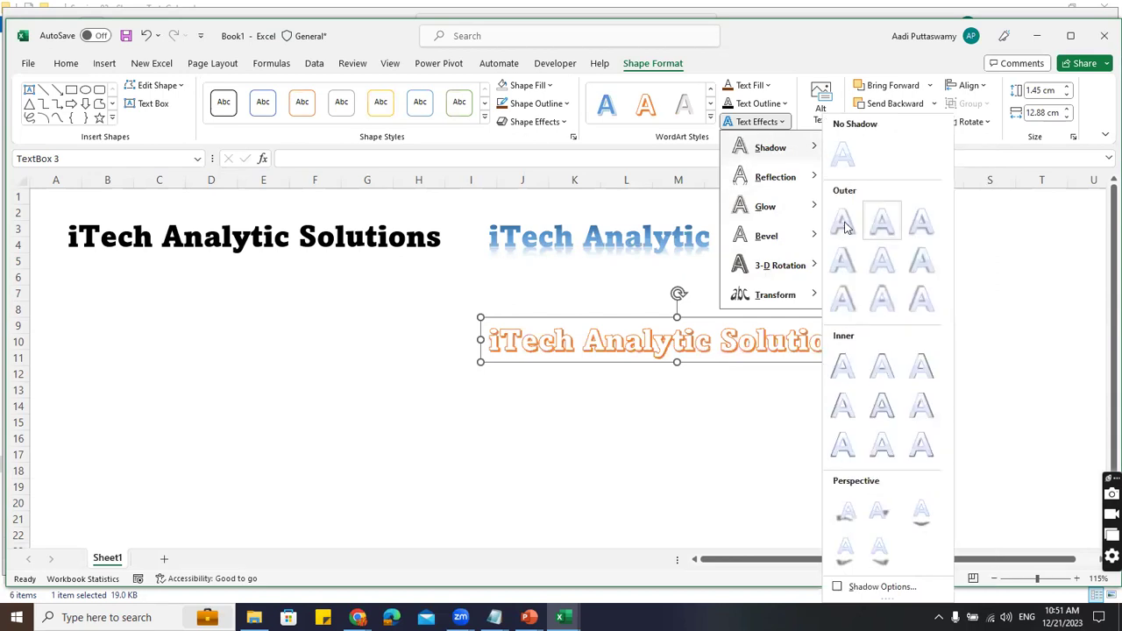
left_click(821, 380)
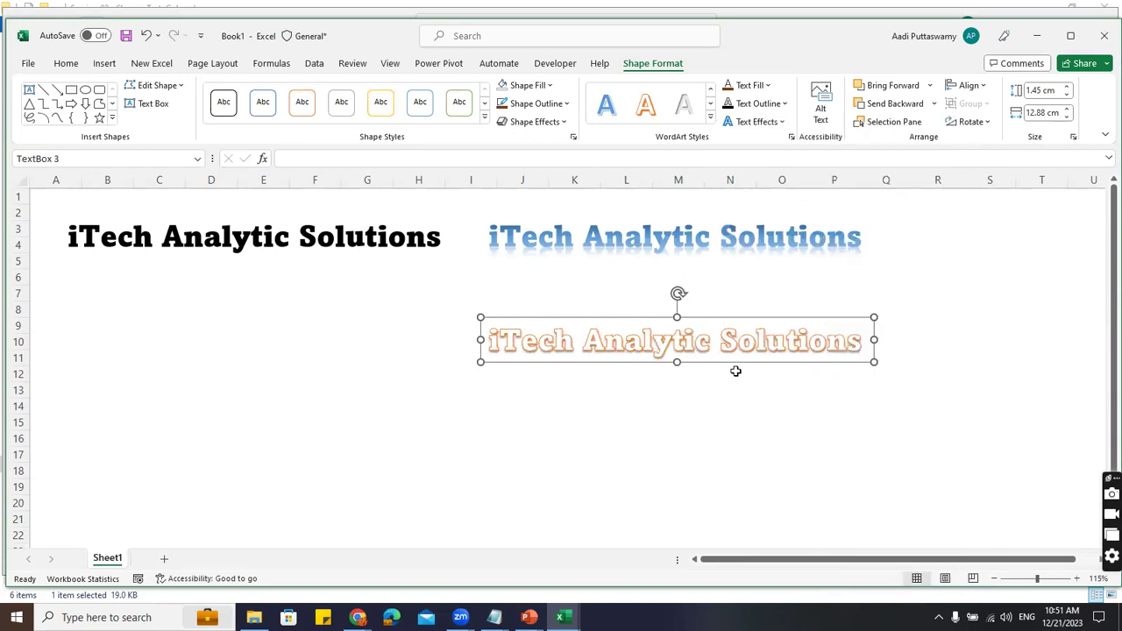
Set the orange-outlined text's shadow to 0% transparency, 103% size, 18 pt blur, 186° angle and 1 pt distance
left_click(783, 121)
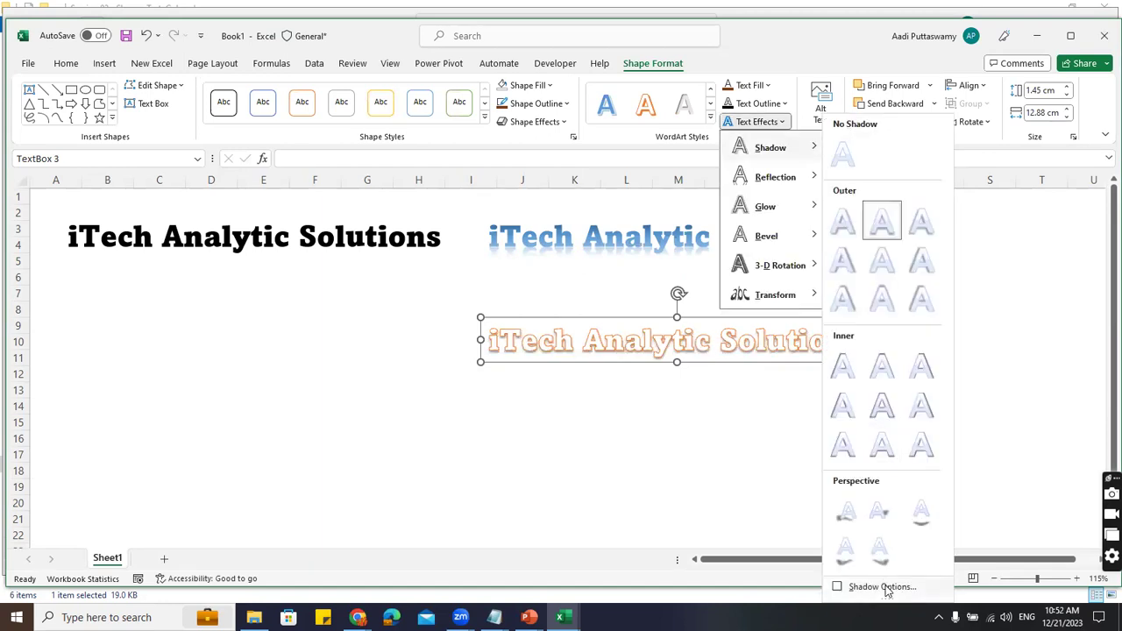
left_click(881, 586)
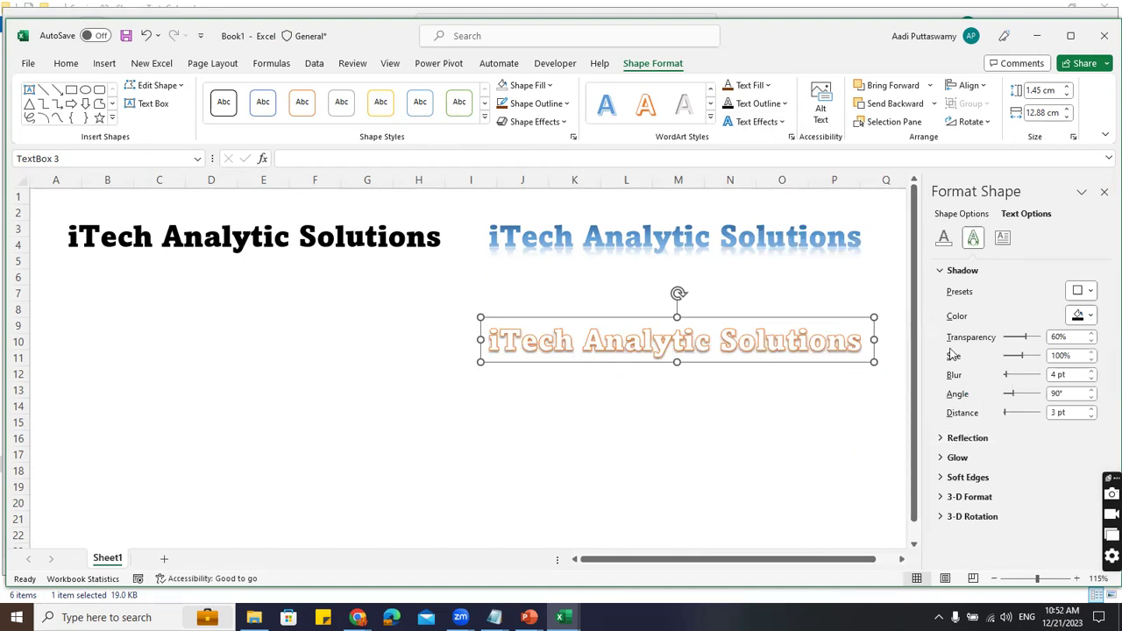
mouse_move(1026, 340)
left_mouse_down()
mouse_move(991, 342)
mouse_move(1023, 361)
left_mouse_up()
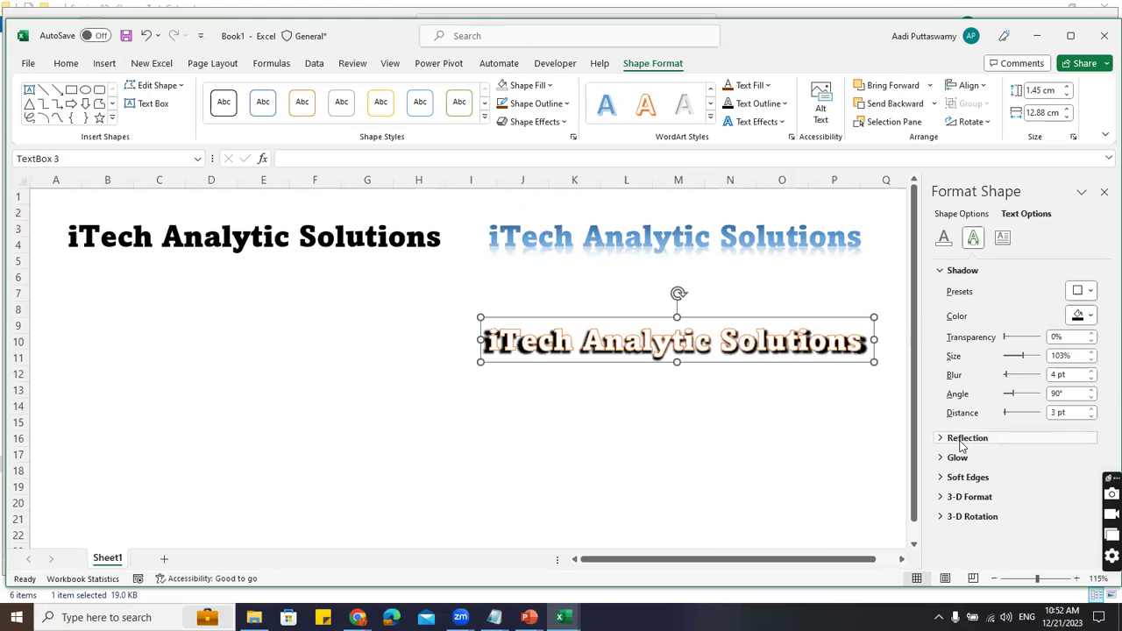
left_click_drag(1007, 375, 1005, 413)
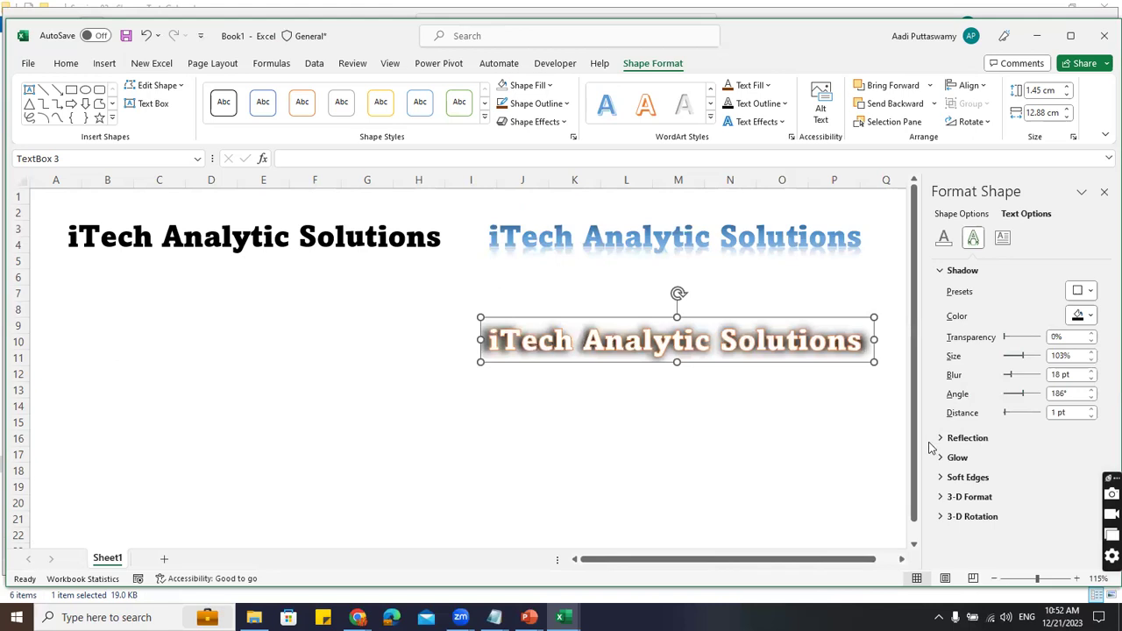
Add the second reflection variation of the first row to the orange-outlined text, then deselect it
left_click(782, 121)
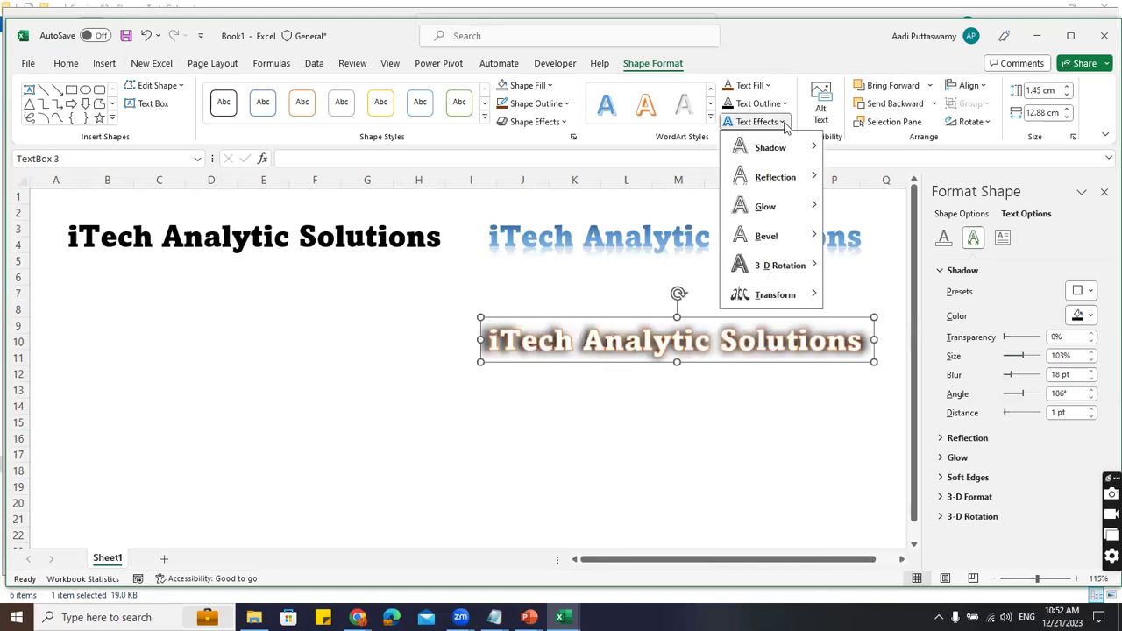
mouse_move(784, 185)
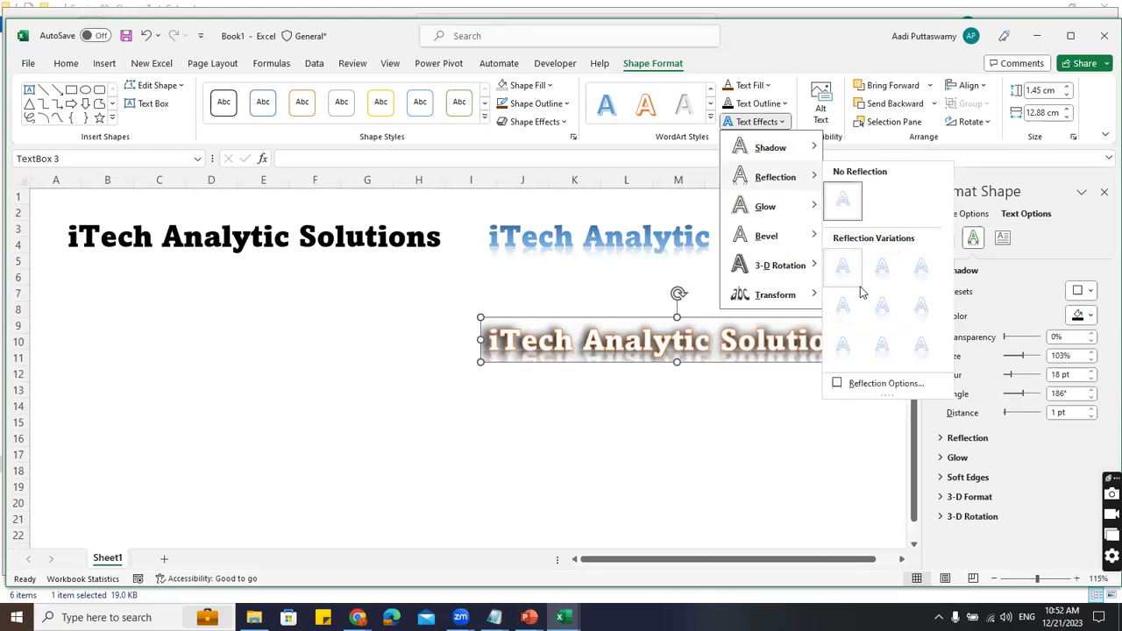
left_click(882, 268)
left_click(650, 457)
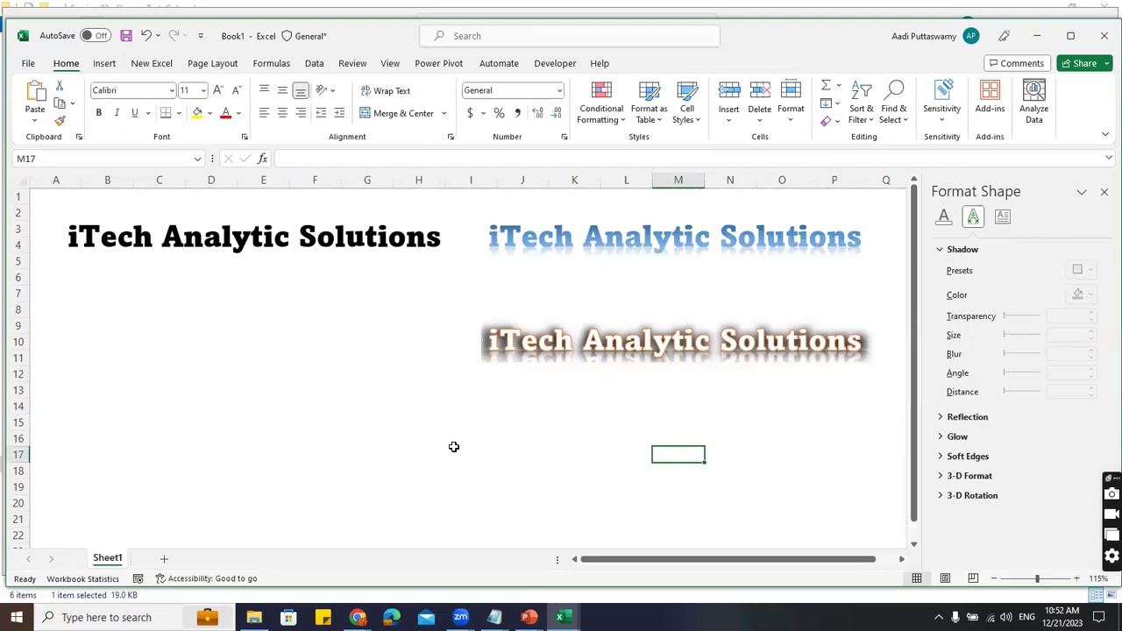
Add the strongest orange glow variation to the orange-outlined title text, then deselect the text box
left_click(664, 349)
left_click(701, 320)
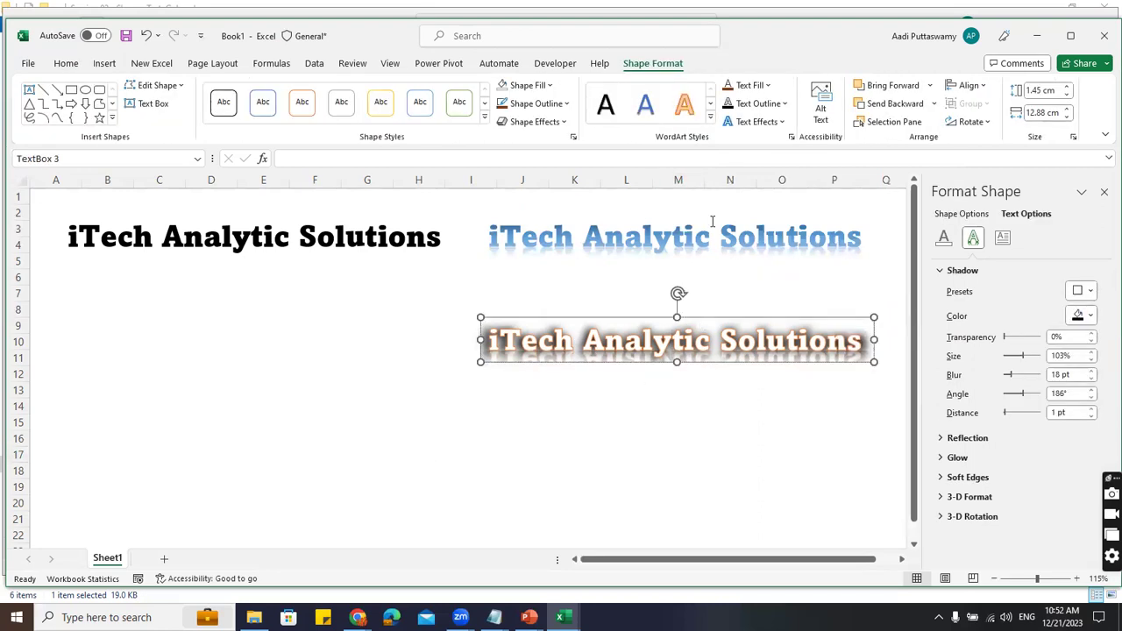
left_click(783, 122)
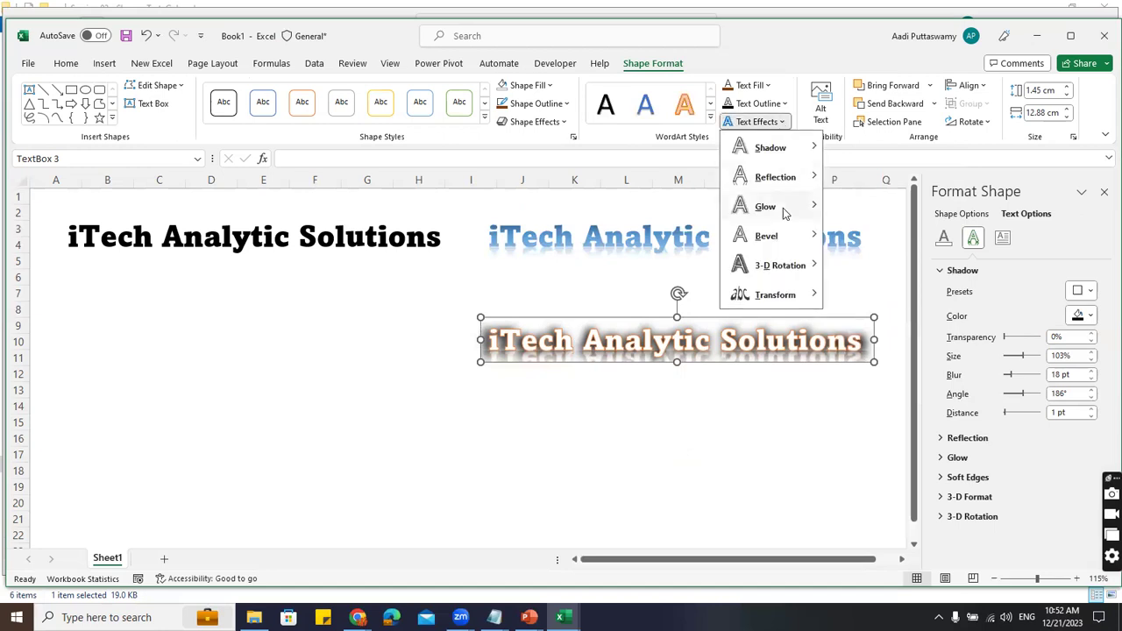
mouse_move(793, 207)
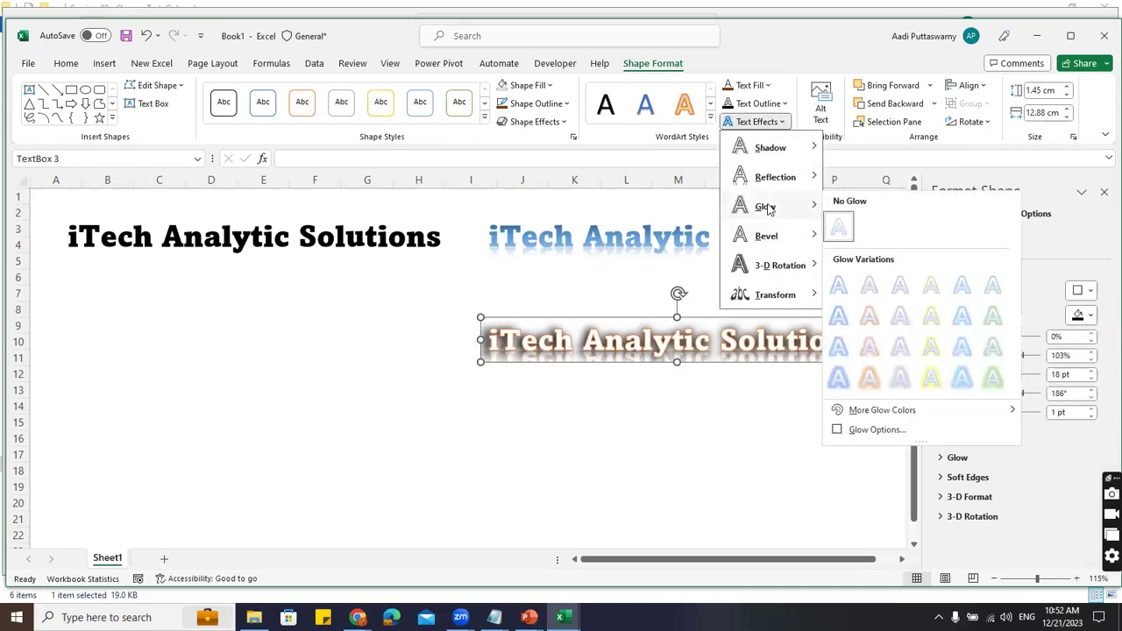
left_click(872, 386)
left_click(677, 476)
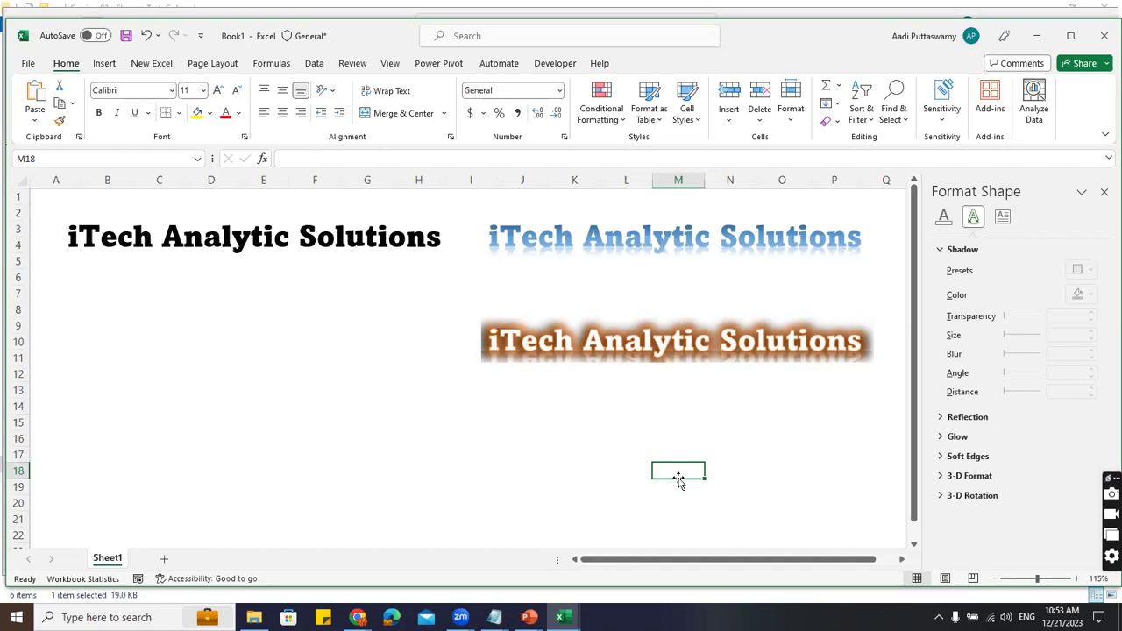
Apply the first bevel preset to the orange-glow title text
left_click(665, 355)
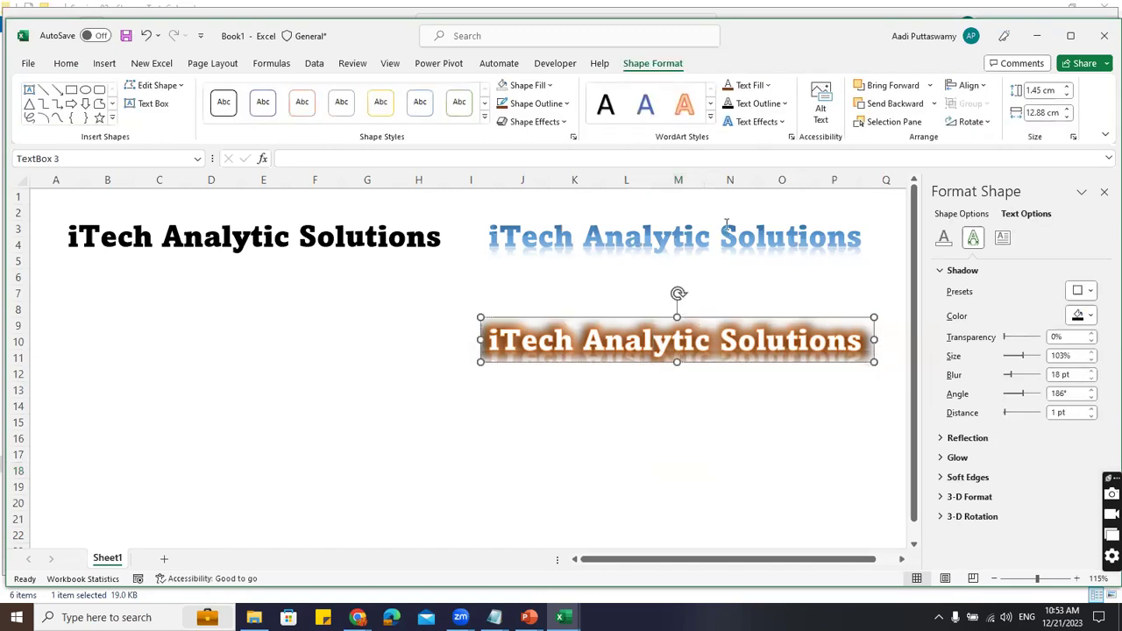
left_click(780, 122)
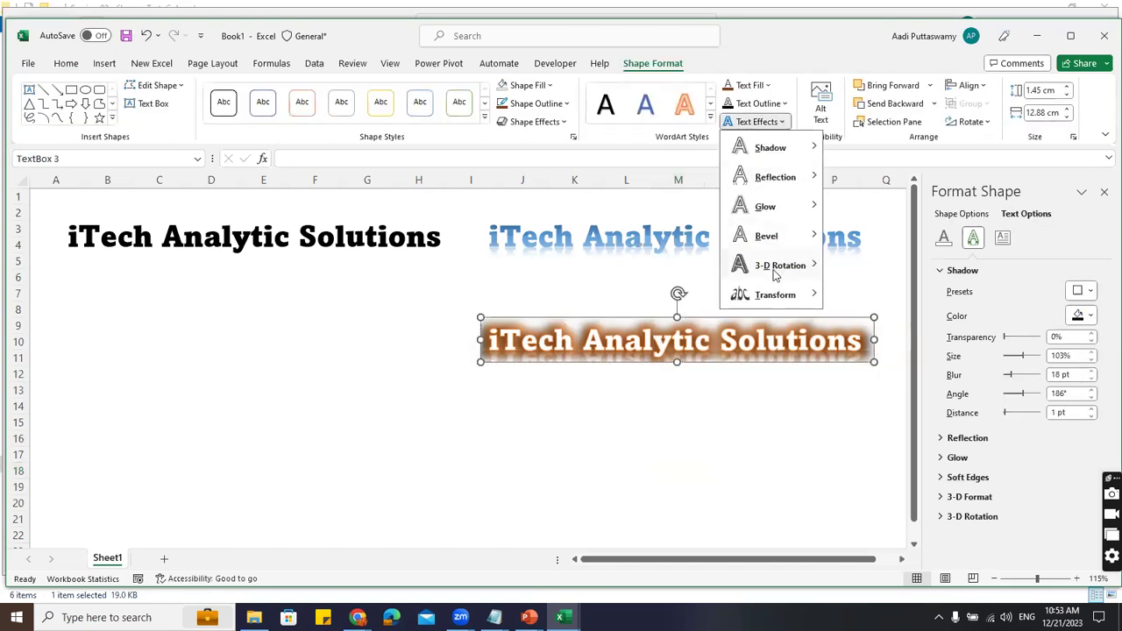
mouse_move(775, 276)
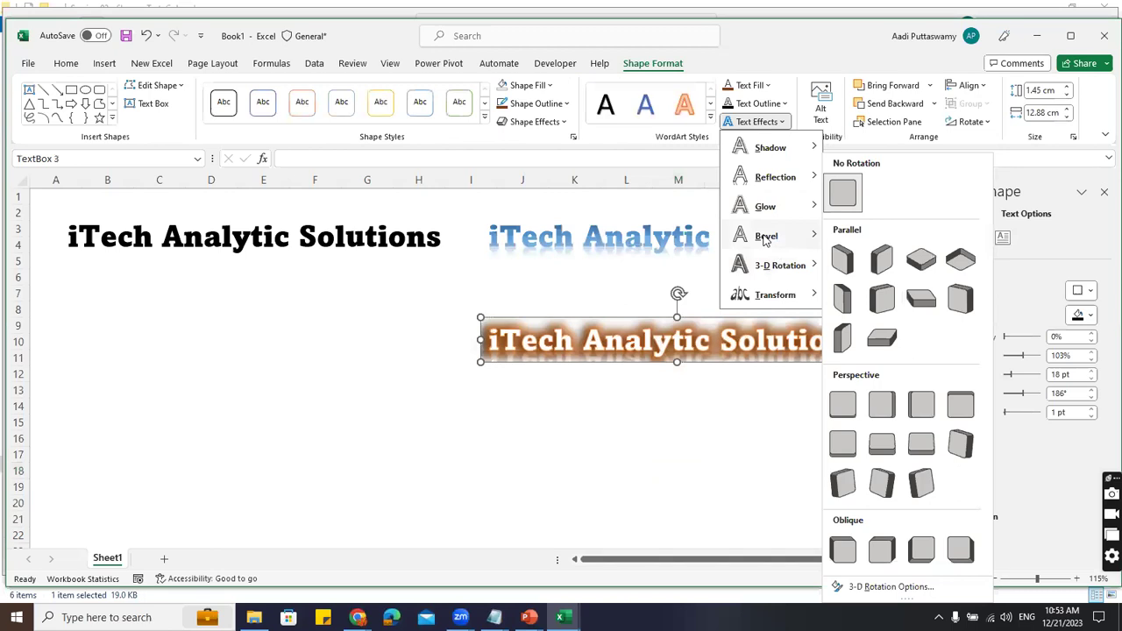
mouse_move(765, 241)
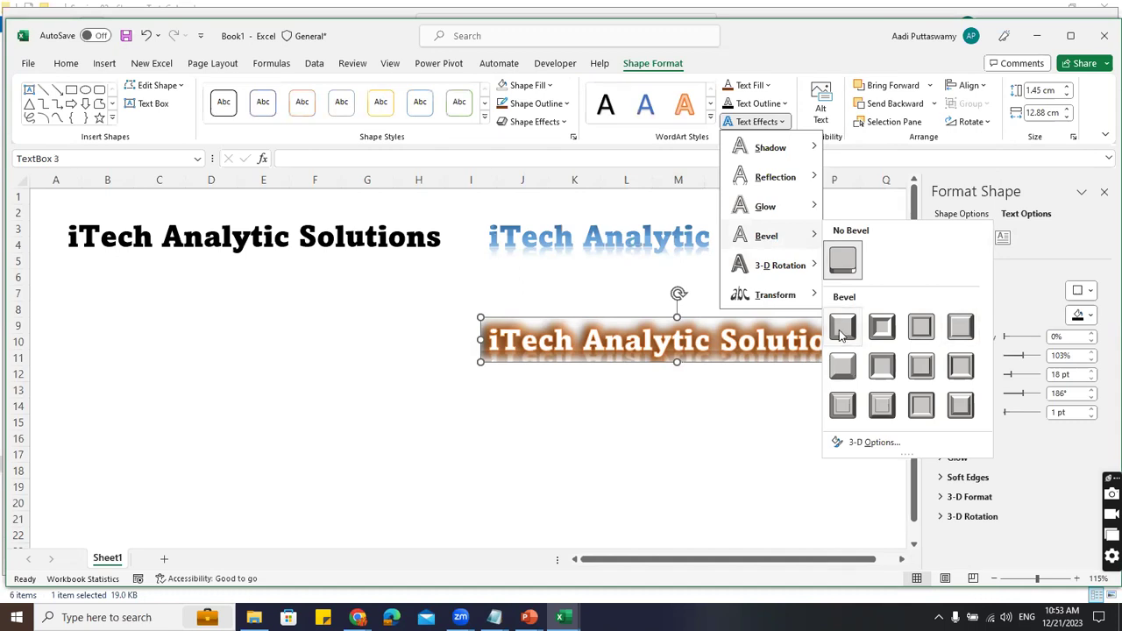
left_click(840, 329)
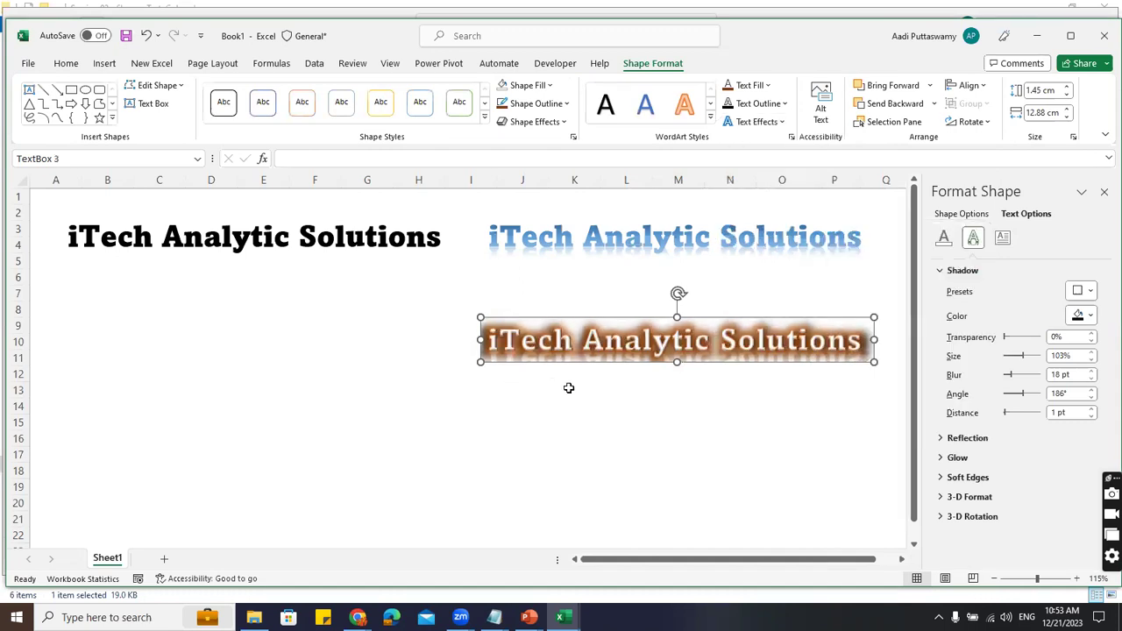
Change the orange-glow text's bevel to the first preset in the third row, then deselect the text box
left_click(783, 126)
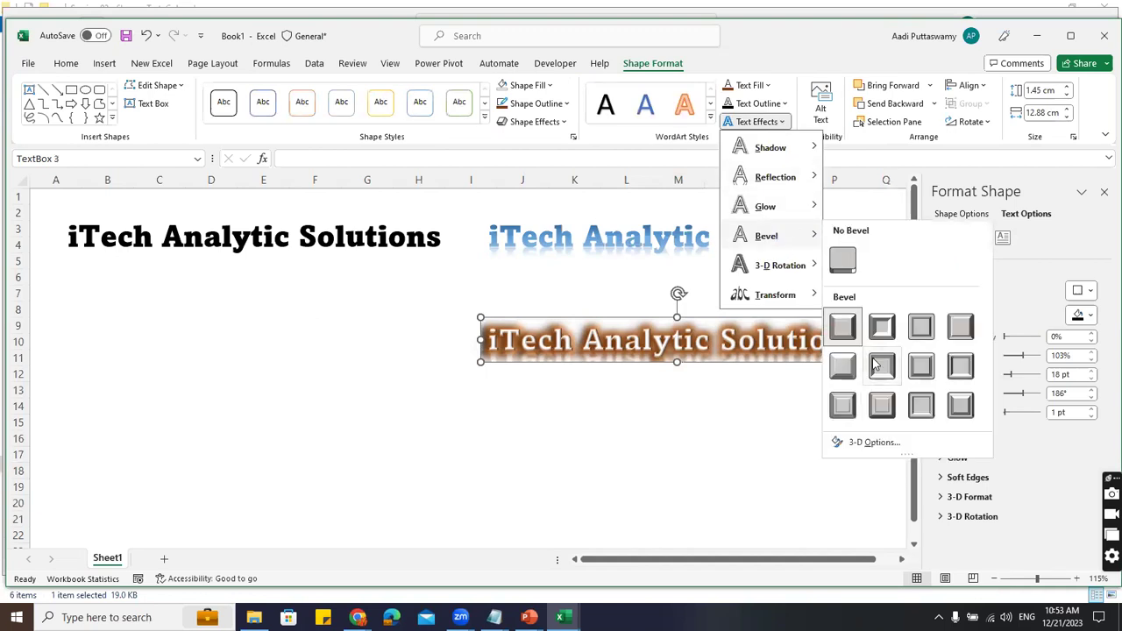
left_click(843, 404)
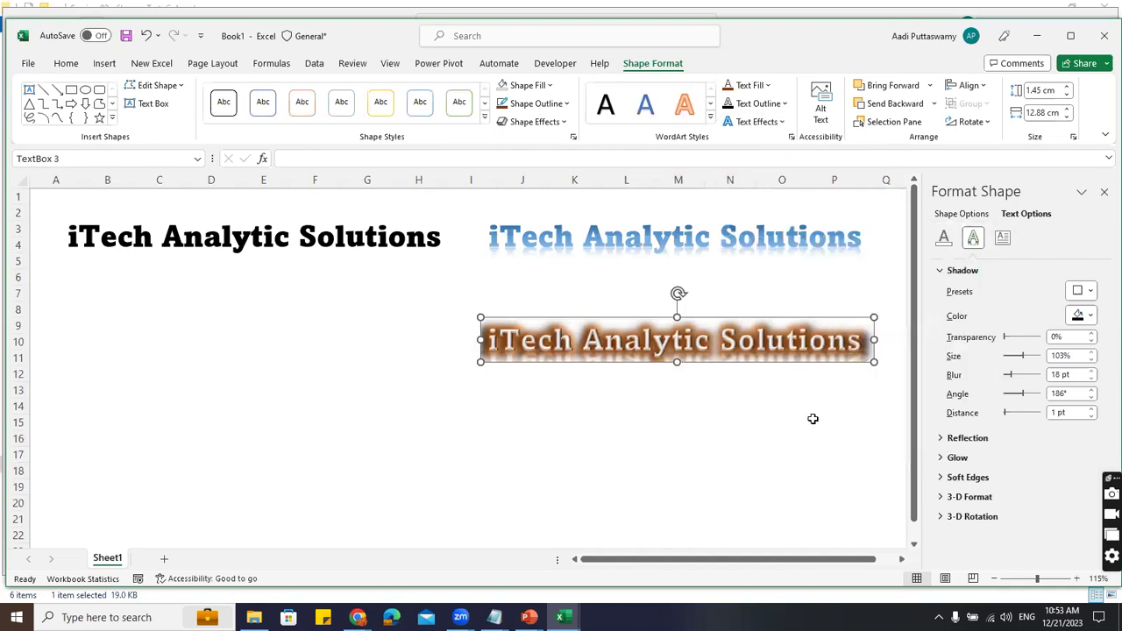
left_click(683, 454)
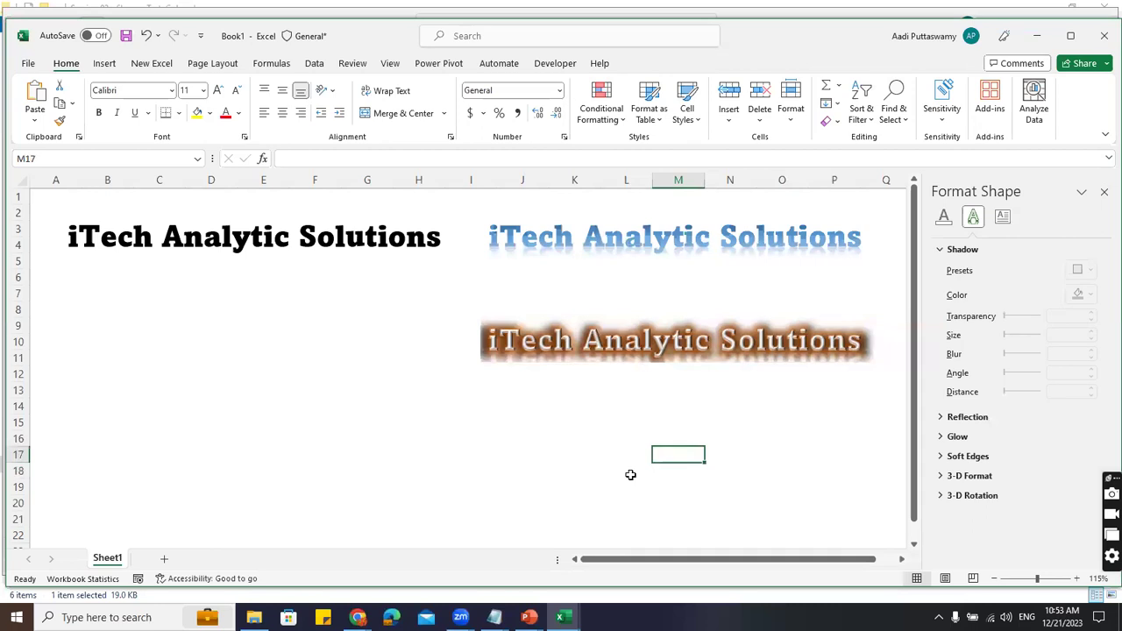
Fill the beveled title text with a darker gold theme colour, then deselect the text box
left_click(698, 335)
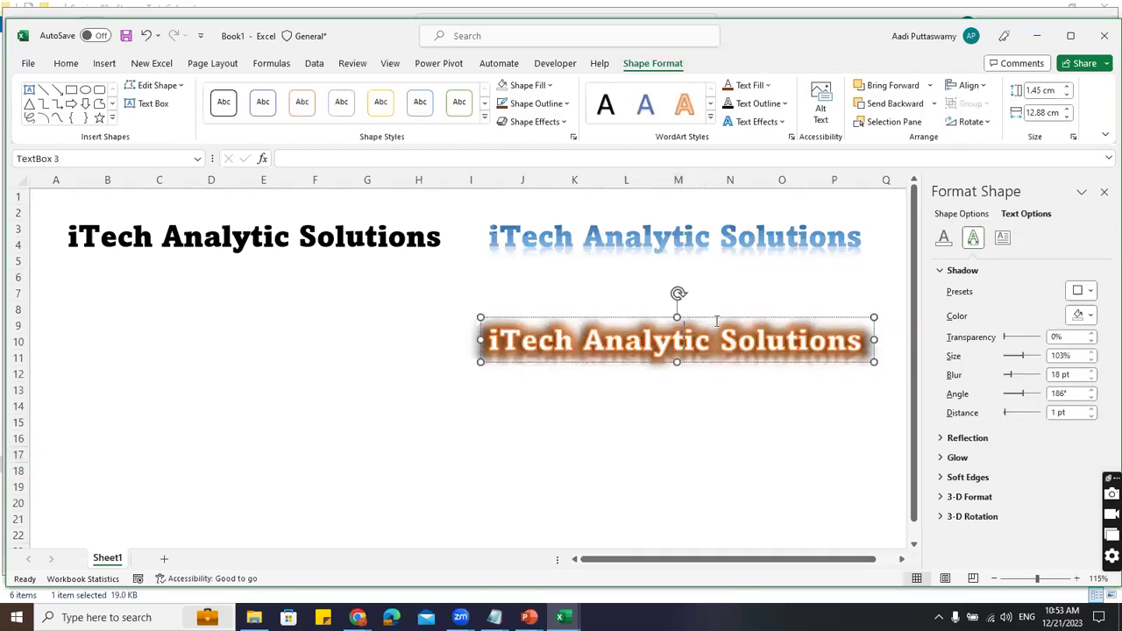
left_click(717, 317)
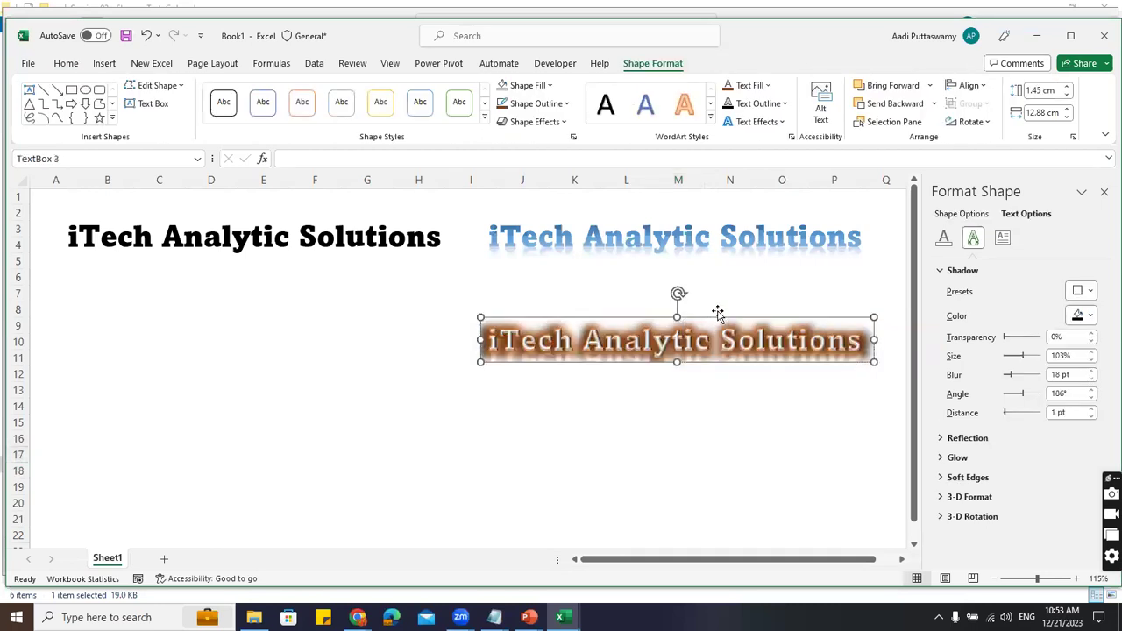
left_click(769, 85)
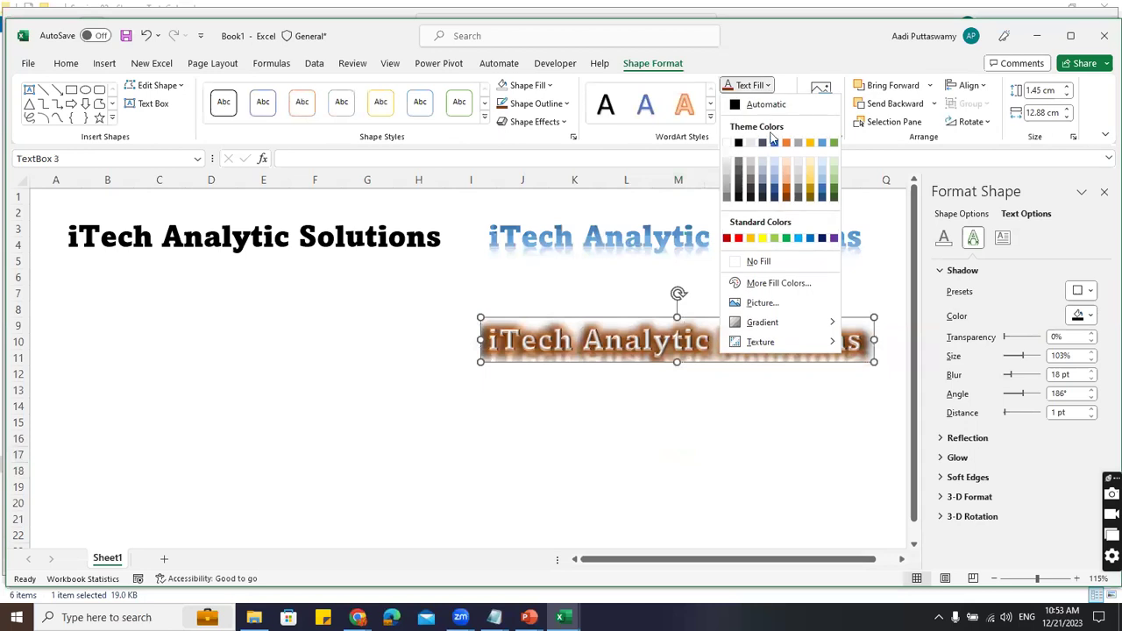
left_click(814, 187)
left_click(654, 453)
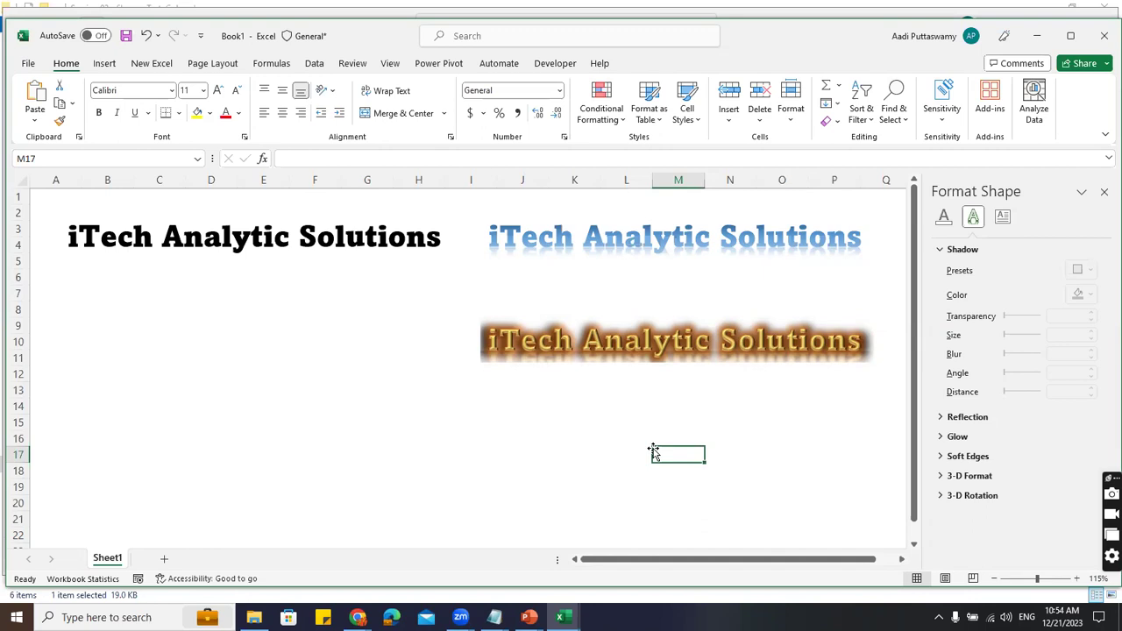
Apply the third 3-D rotation preset in the second Perspective row to the gold title text, then deselect it
left_click(714, 325)
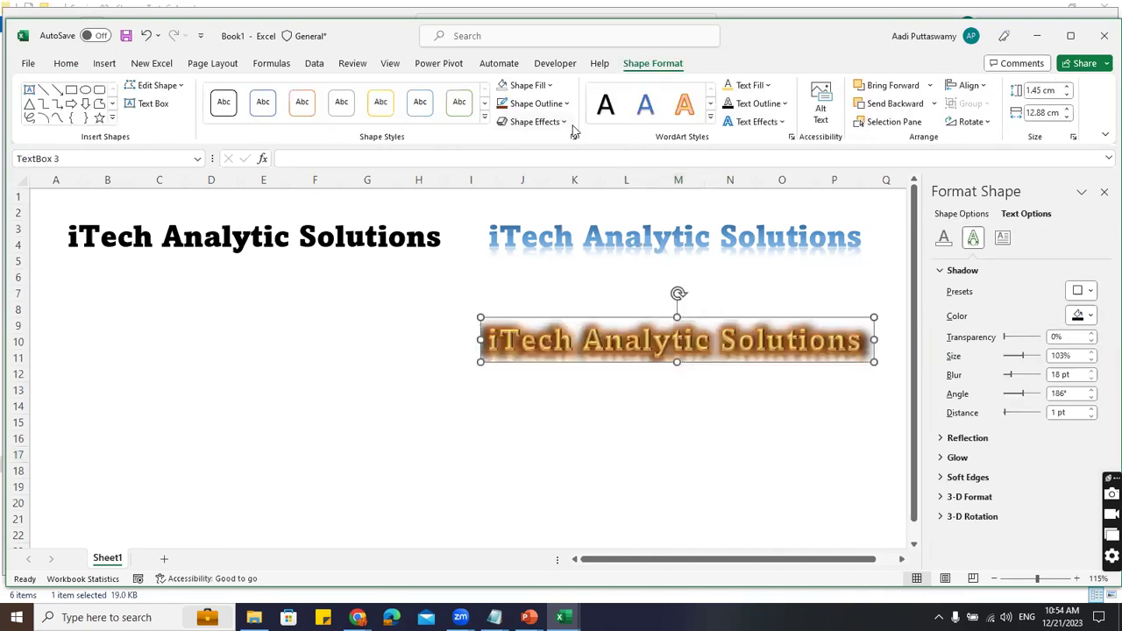
left_click(565, 123)
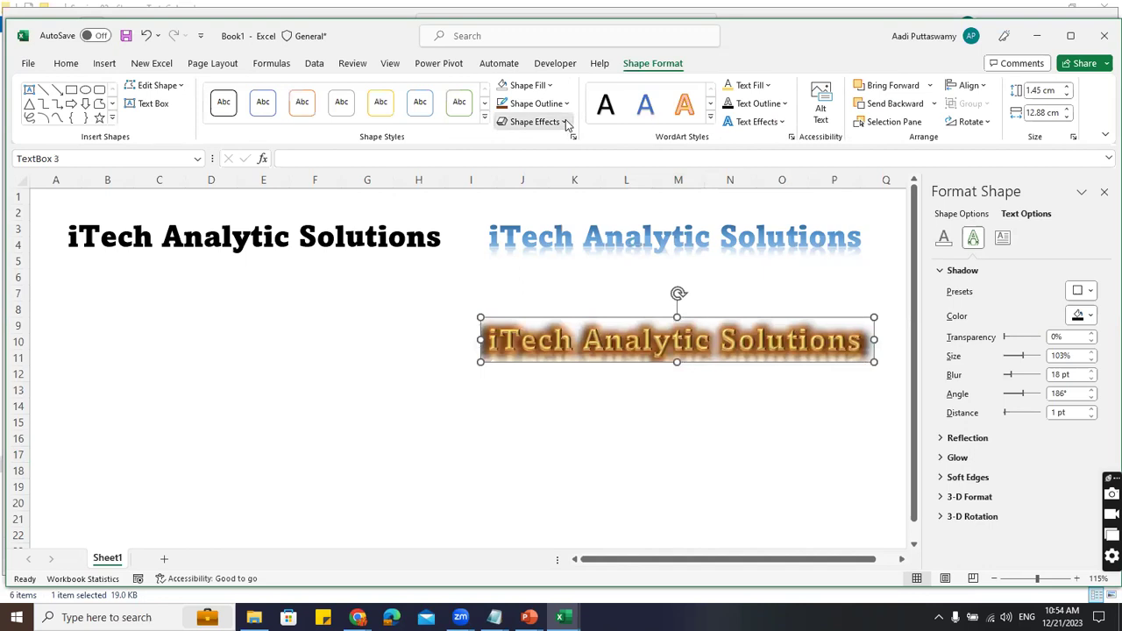
left_click(783, 123)
mouse_move(775, 275)
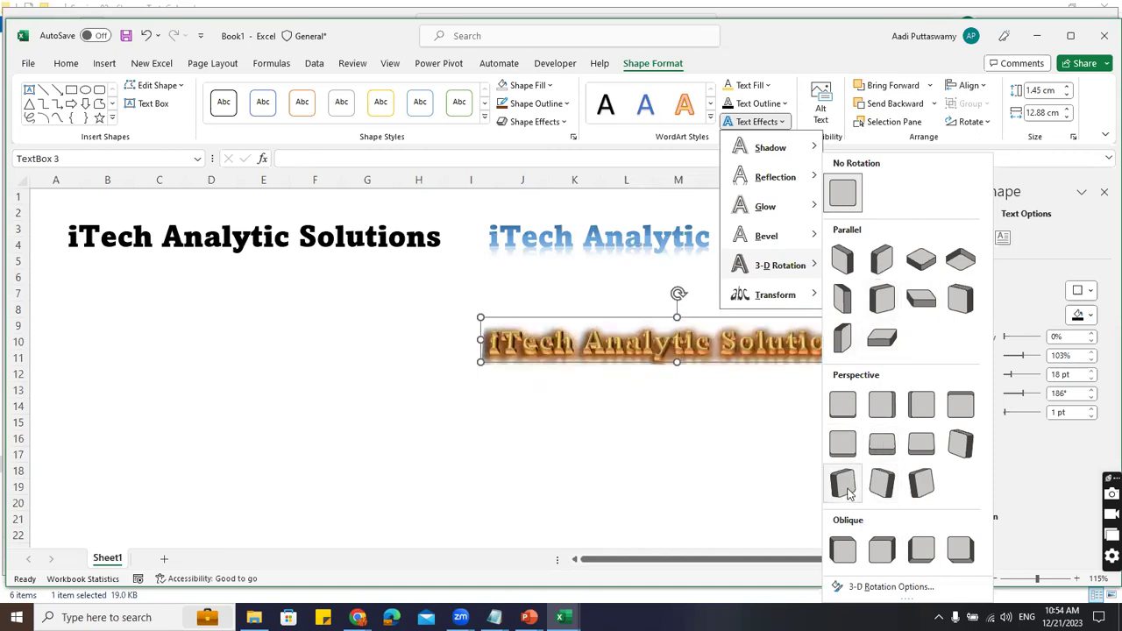
left_click(922, 452)
left_click(645, 456)
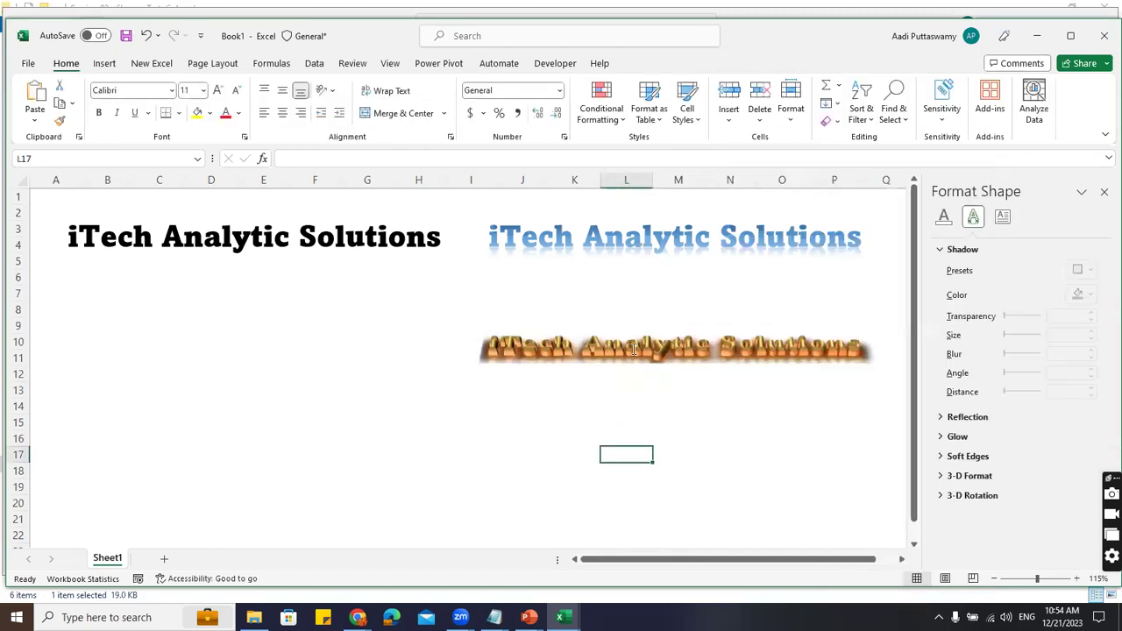
Move the gold 3-D title text box left so it starts around column H, and deselect it
left_click(676, 319)
left_click_drag(676, 321, 594, 326)
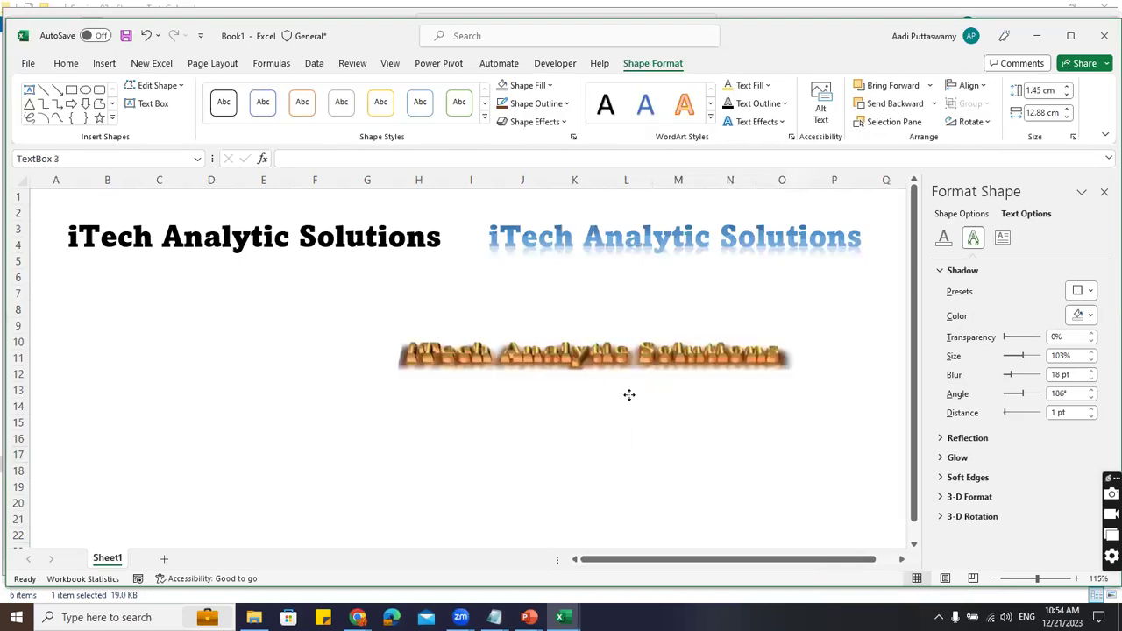
left_click(628, 404)
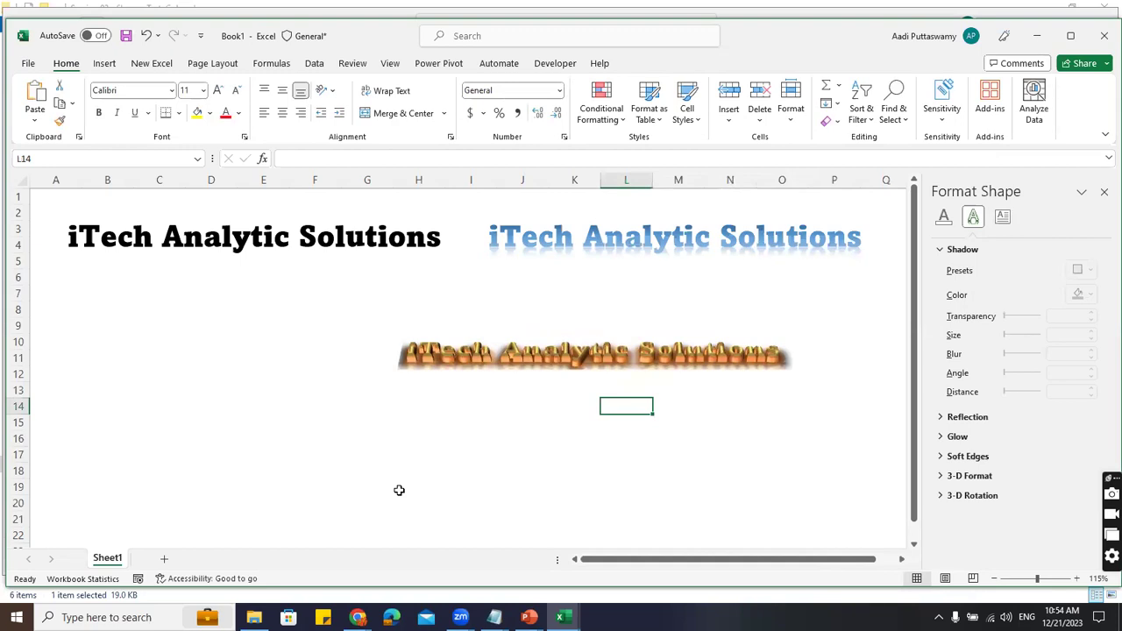
Apply the first Follow Path transform to the black title text box
left_click(335, 239)
left_click(358, 212)
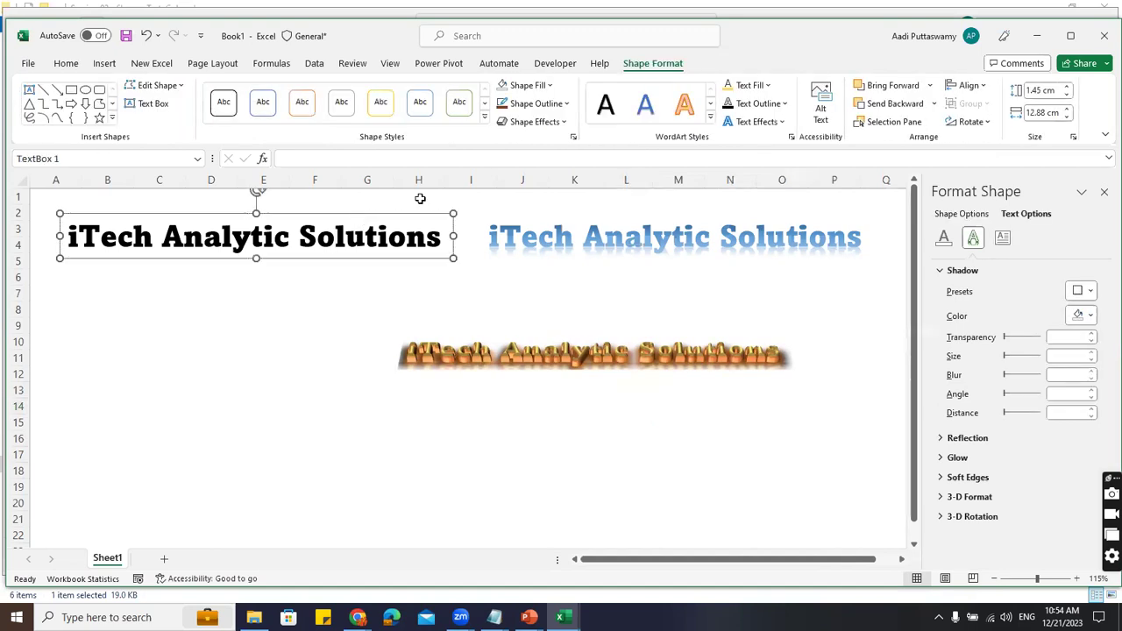
left_click(777, 122)
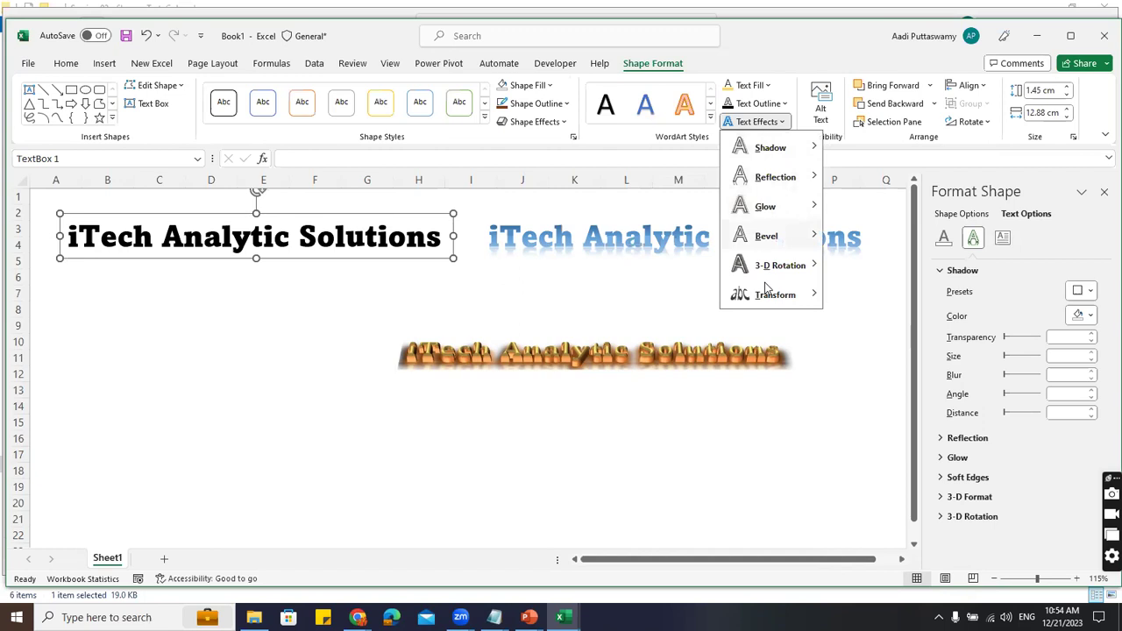
mouse_move(769, 296)
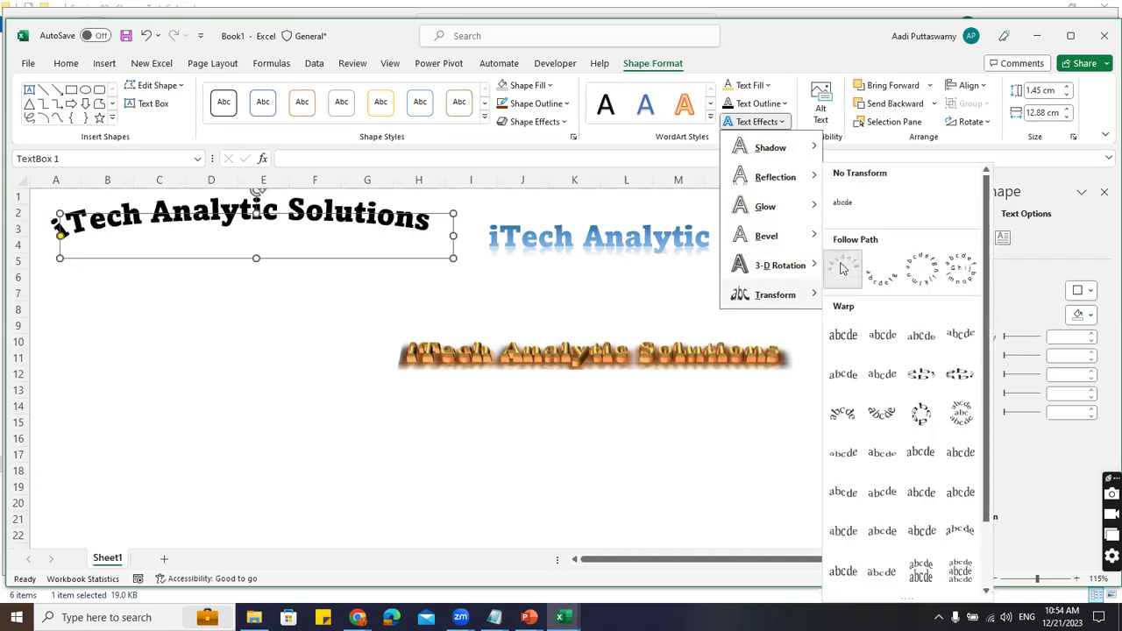
left_click(842, 268)
Move the arched black title down slightly, narrow its box to about 10.88 cm, and adjust the arc of its path
left_click_drag(303, 261, 304, 290)
left_click_drag(453, 265, 394, 265)
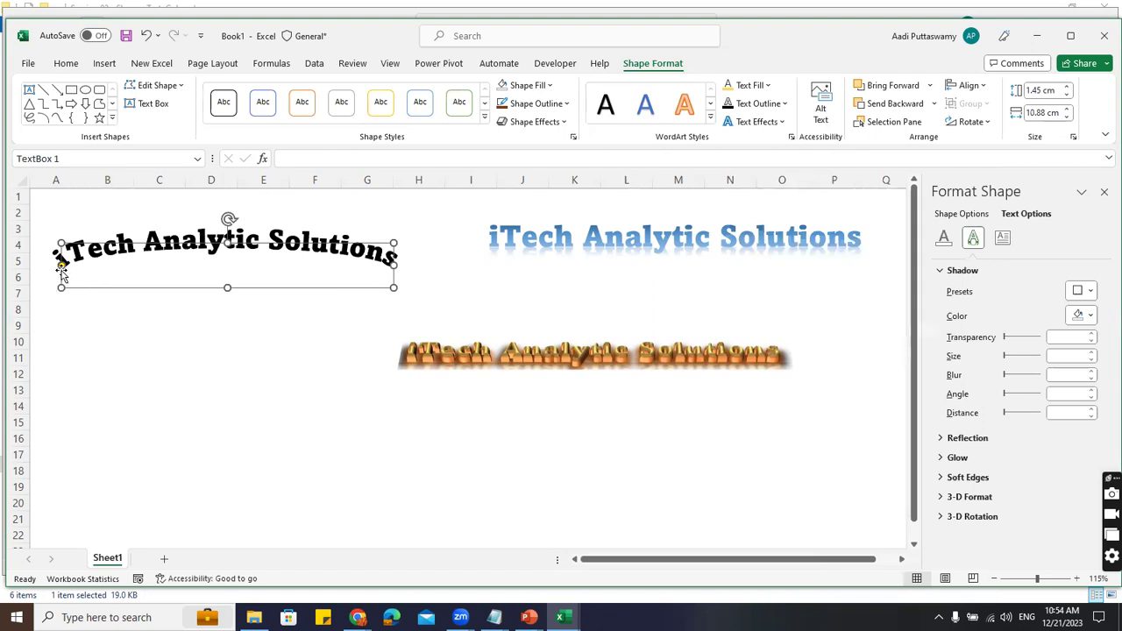
left_click_drag(62, 265, 141, 285)
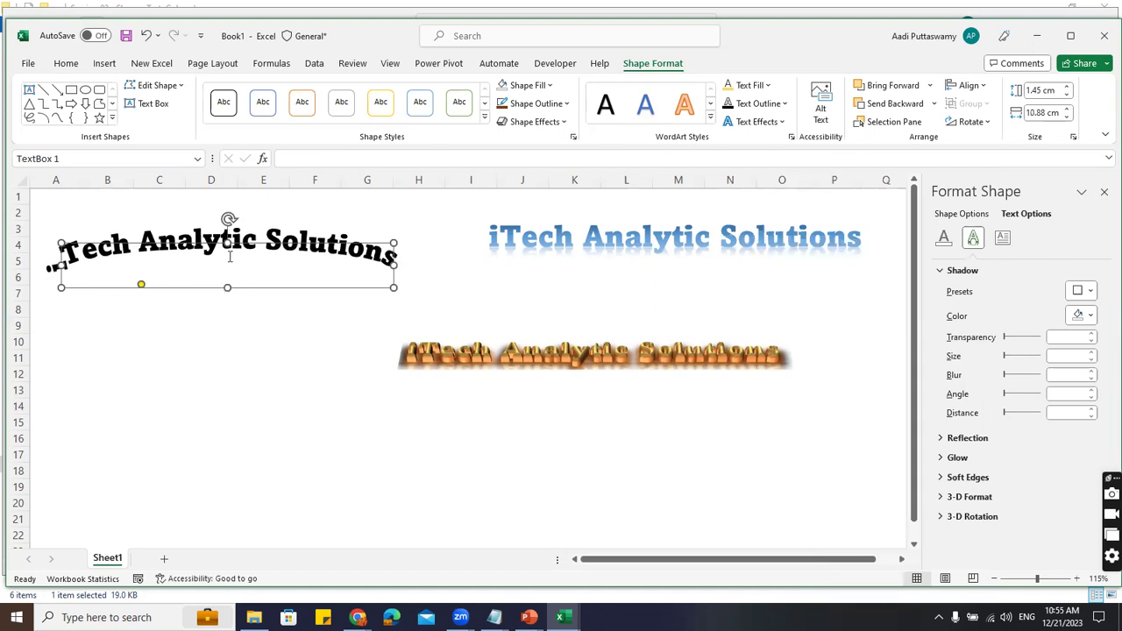
Change the black title's text transform to the fourth Warp preset in the first row
left_click(784, 123)
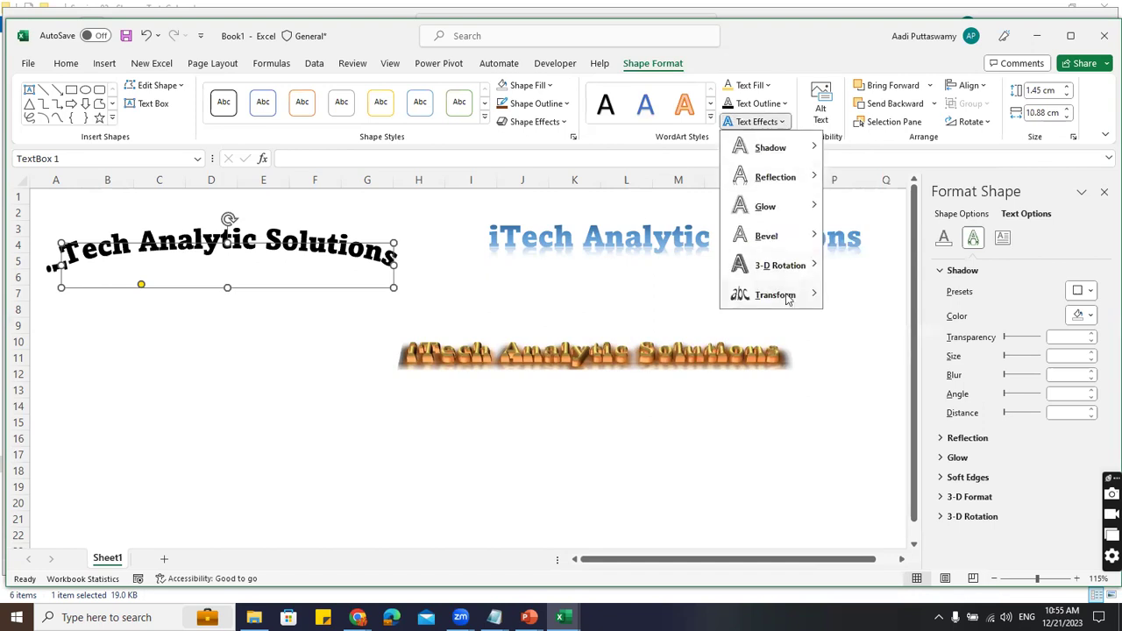
mouse_move(777, 295)
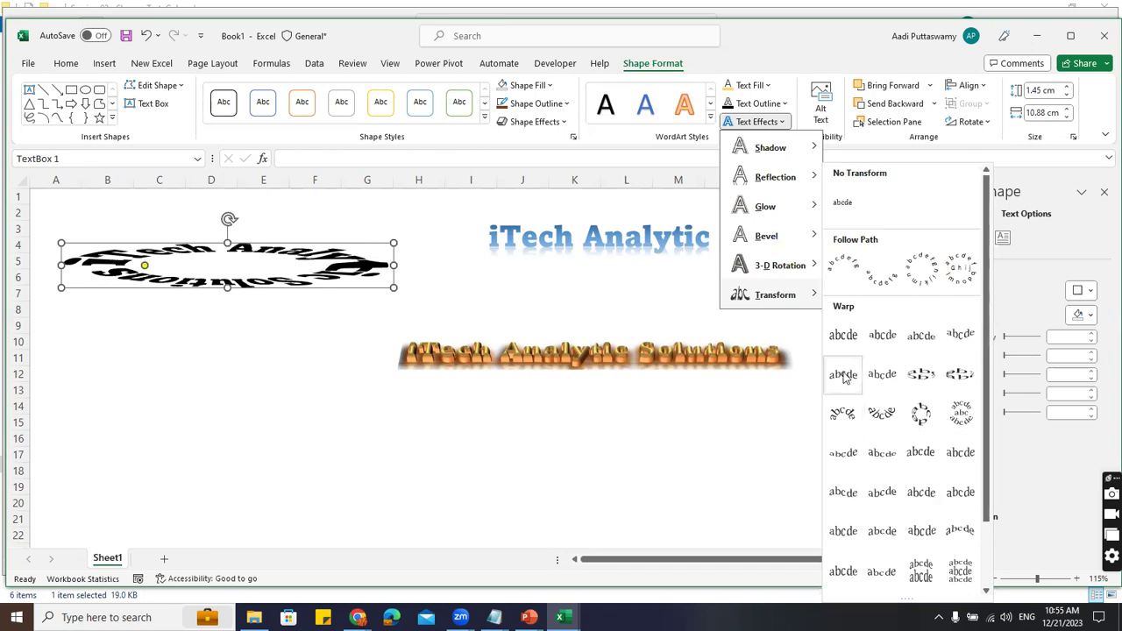
left_click(960, 337)
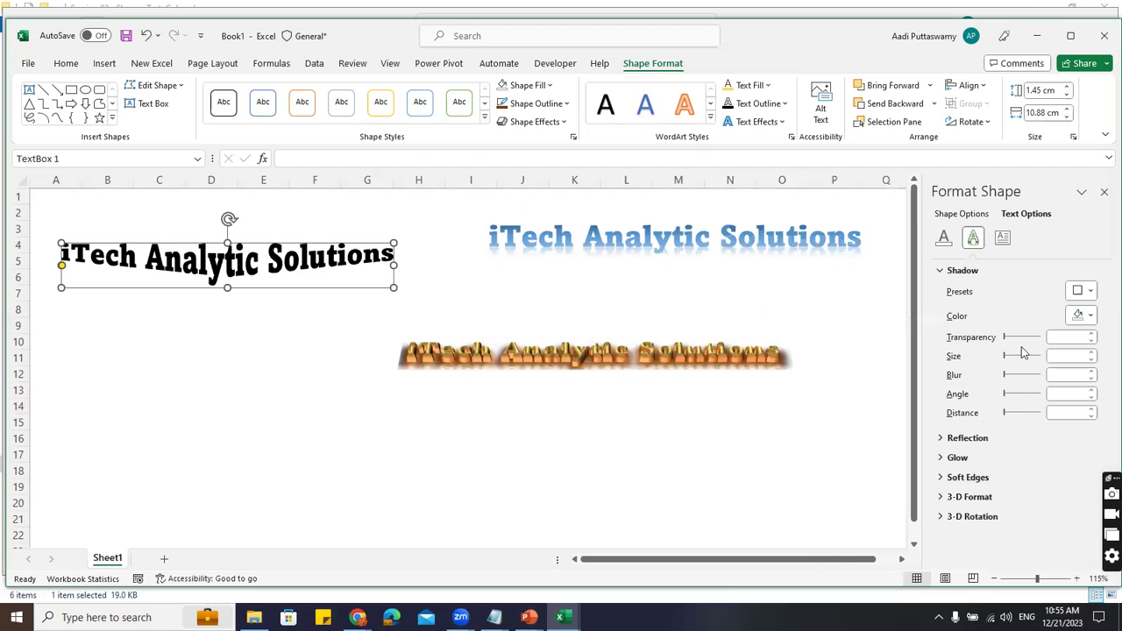
Collapse the Shadow settings and close Book1 without saving its changes
left_click(941, 273)
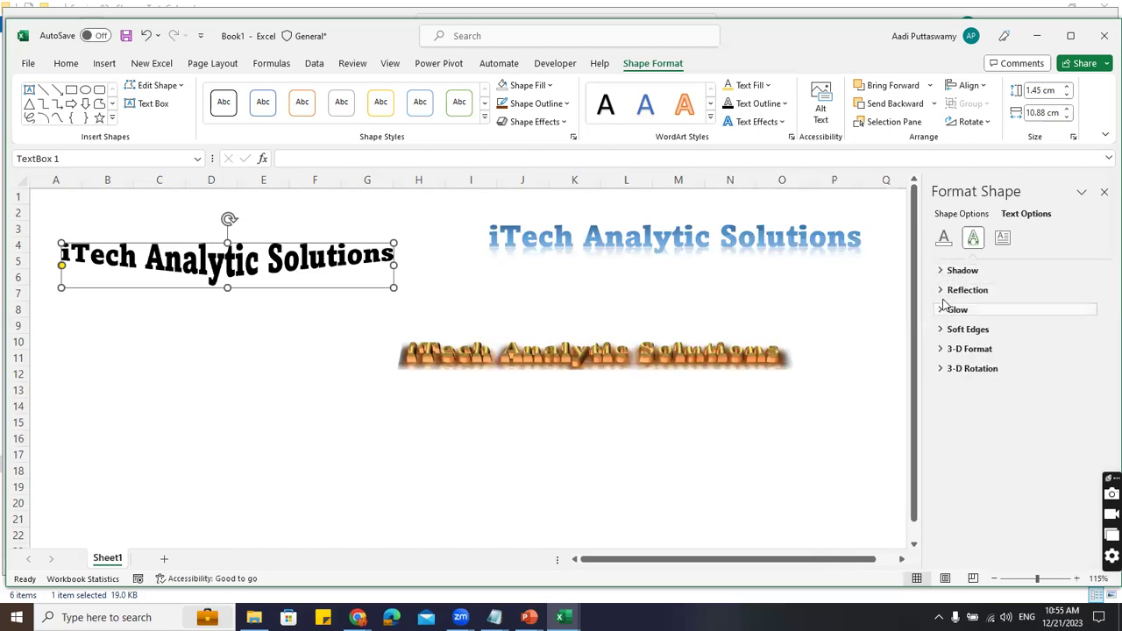
left_click(942, 351)
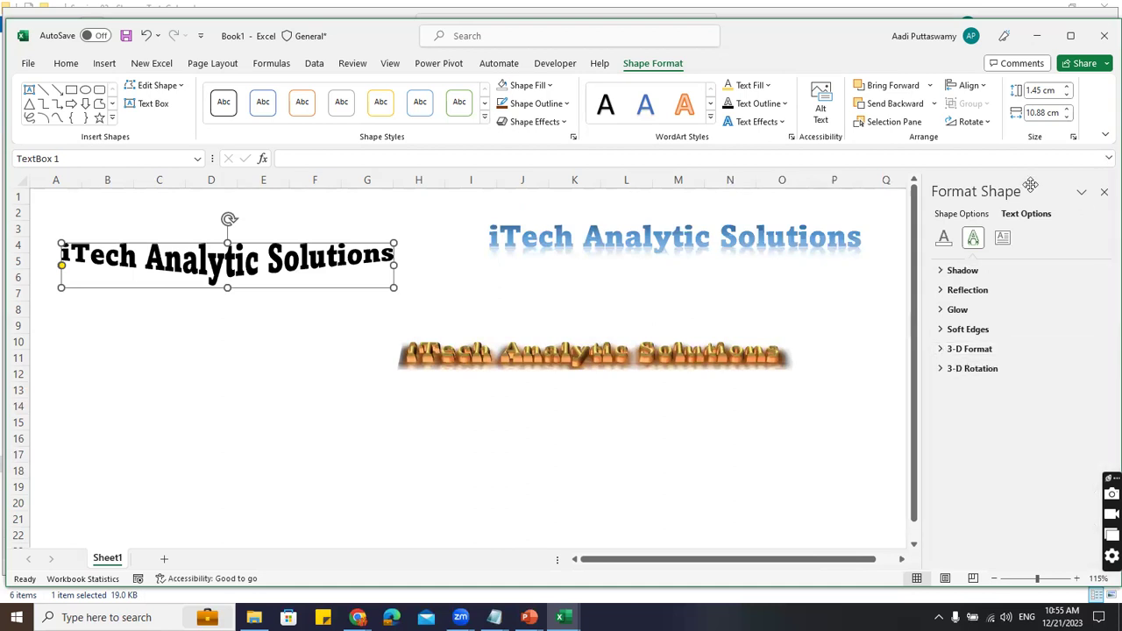
left_click(1104, 35)
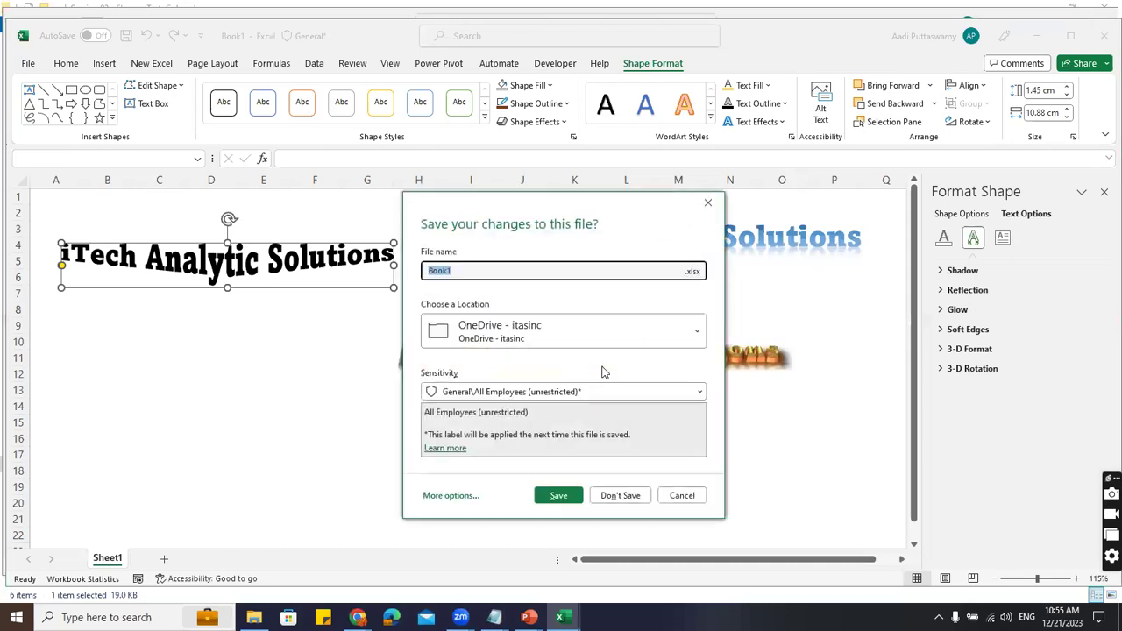
left_click(619, 496)
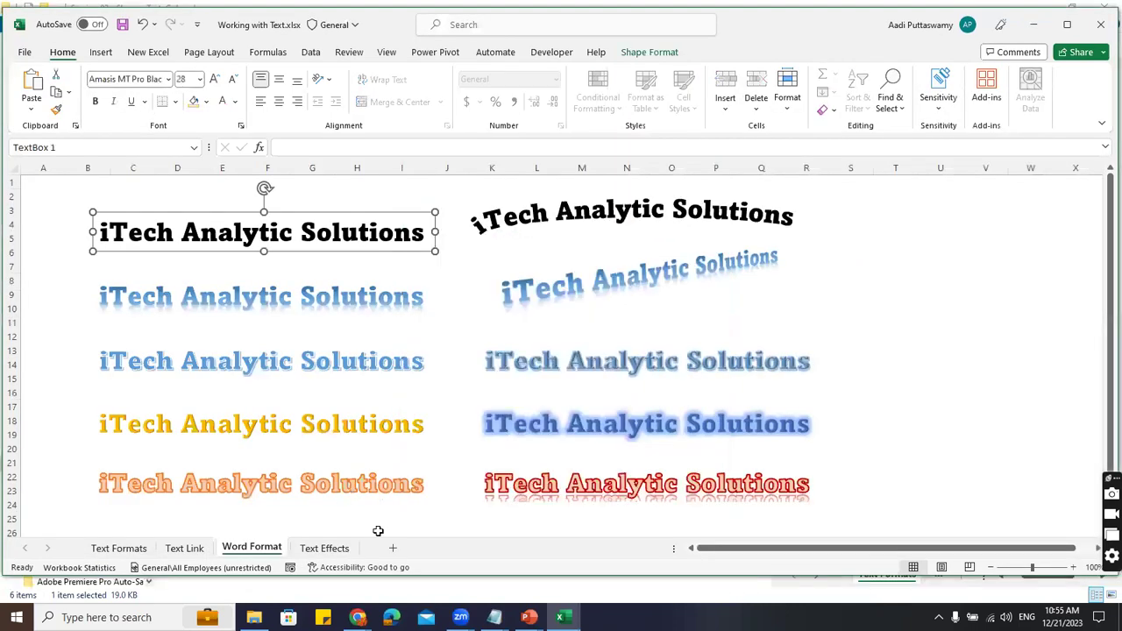
Show the Text Effects sheet of Working with Text.xlsx and close the workbook without saving
key("ctrl+Page_Down")
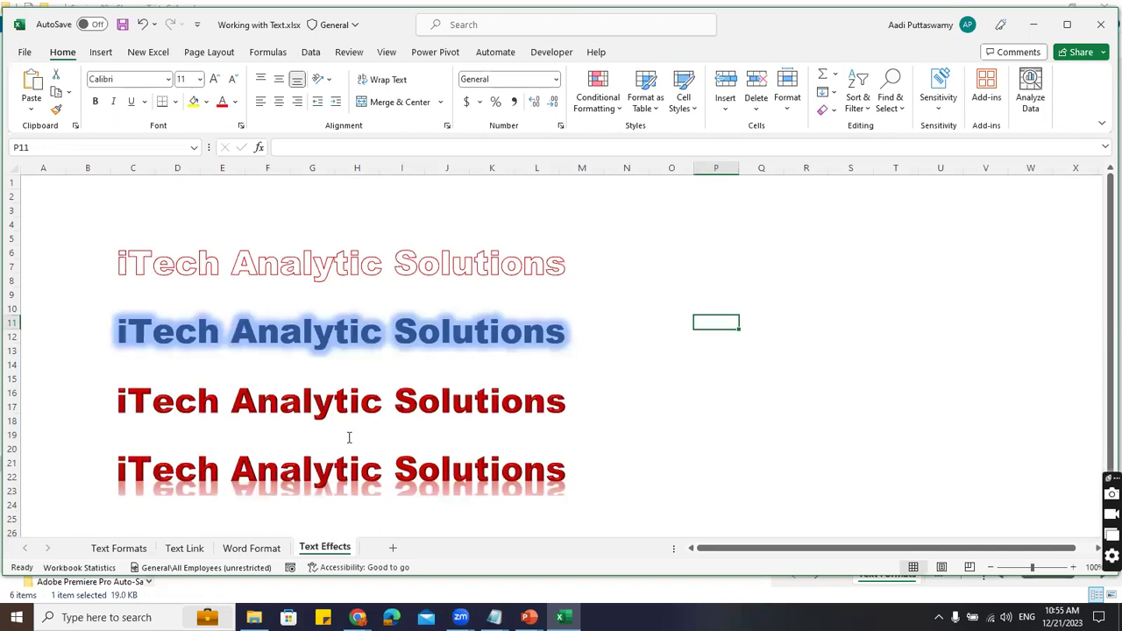
left_click(1101, 25)
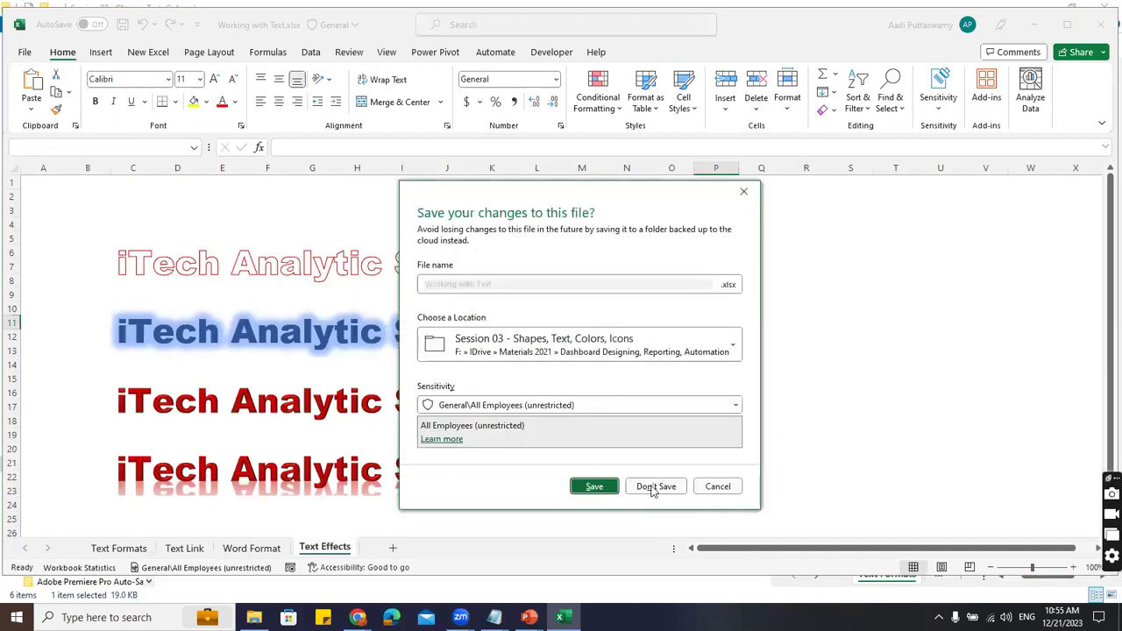
left_click(649, 486)
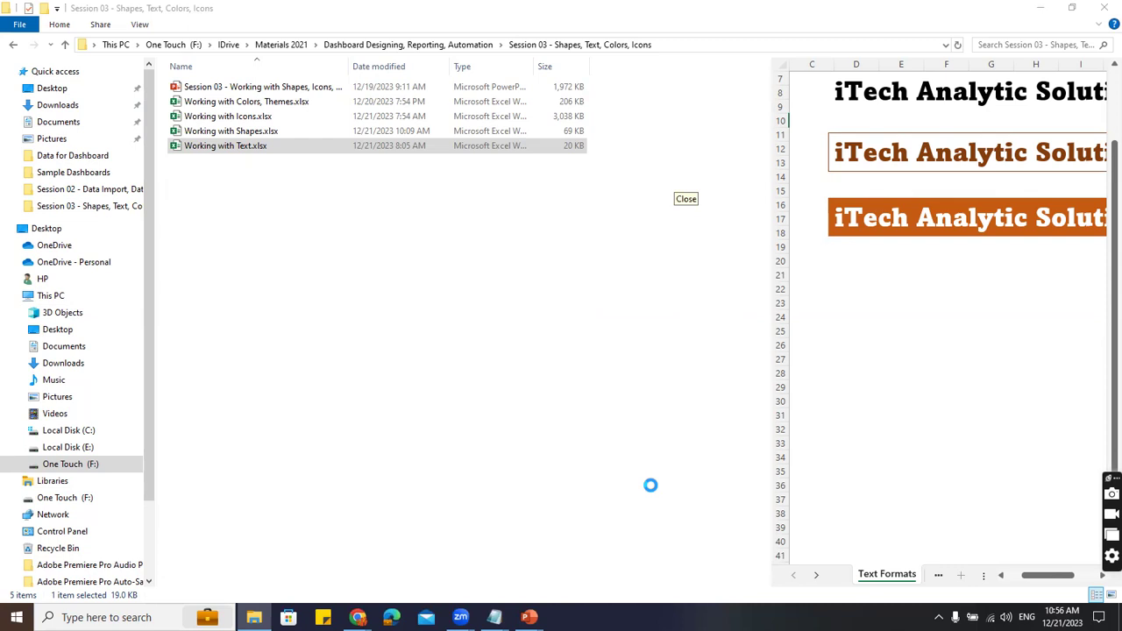
Open Working with Shapes.xlsx from the Session 03 folder and show its Shapes sheet
key("Up")
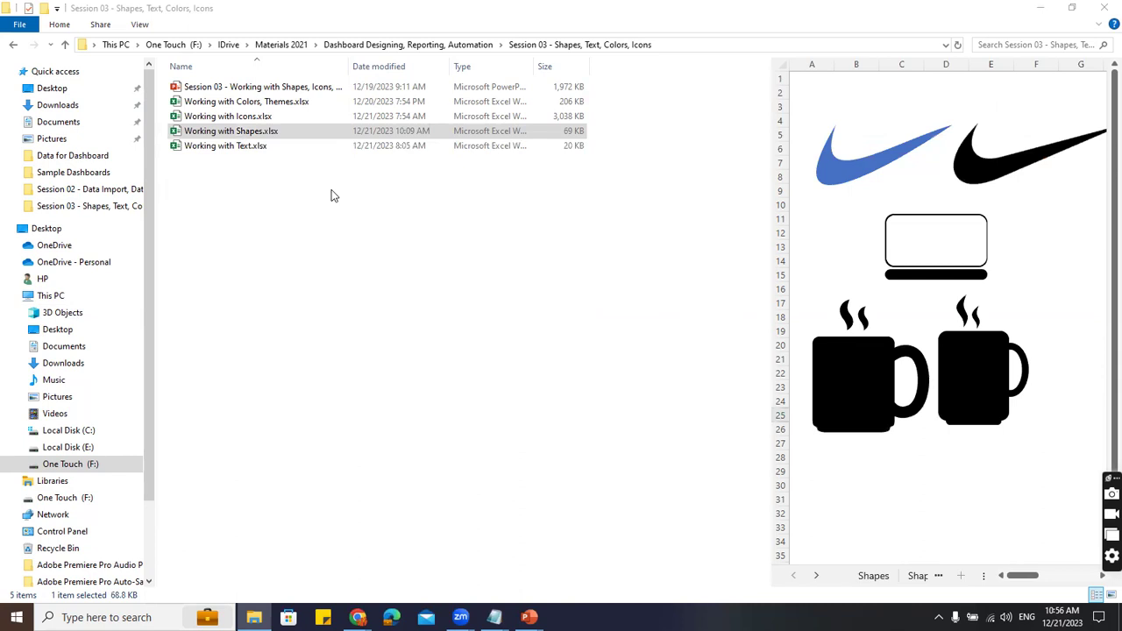
left_click(275, 133)
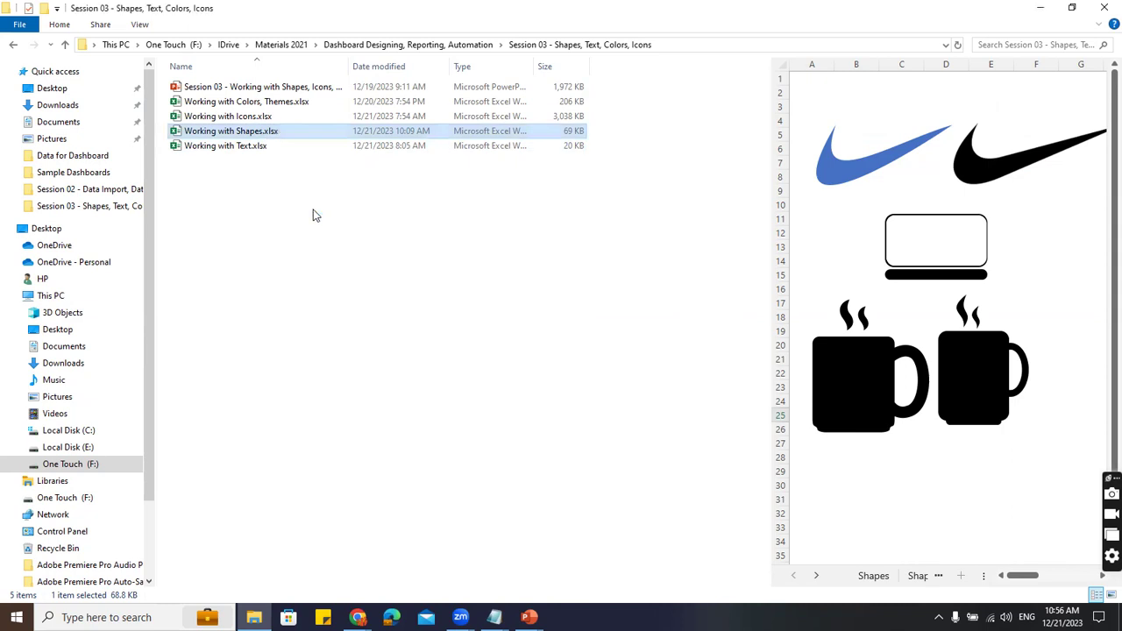
key("Return")
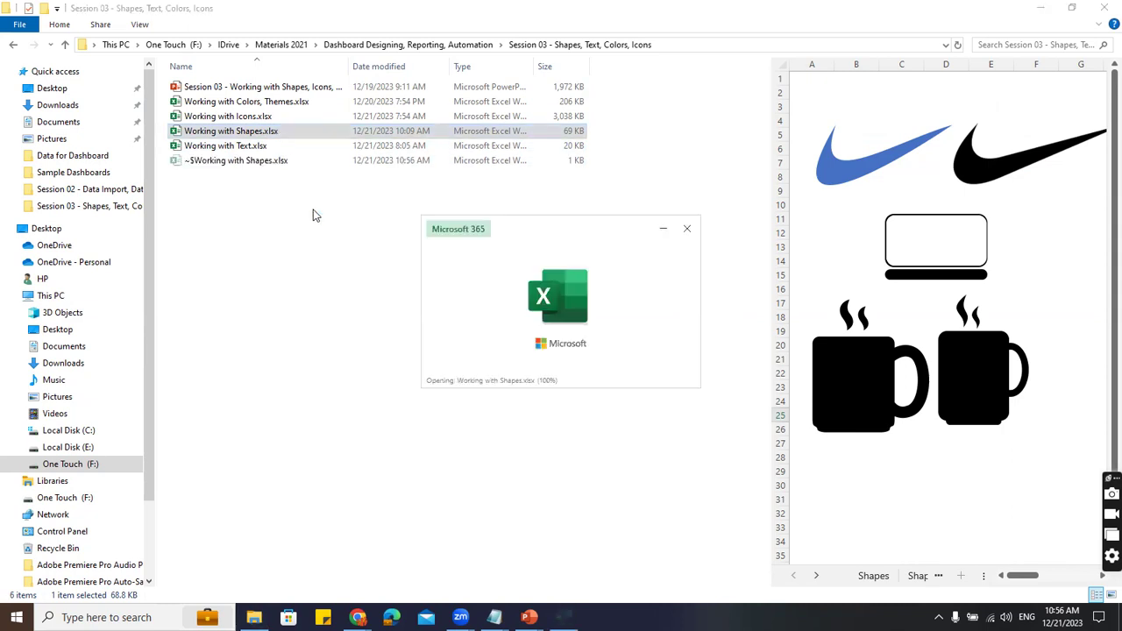
left_click(106, 548)
left_click(831, 266)
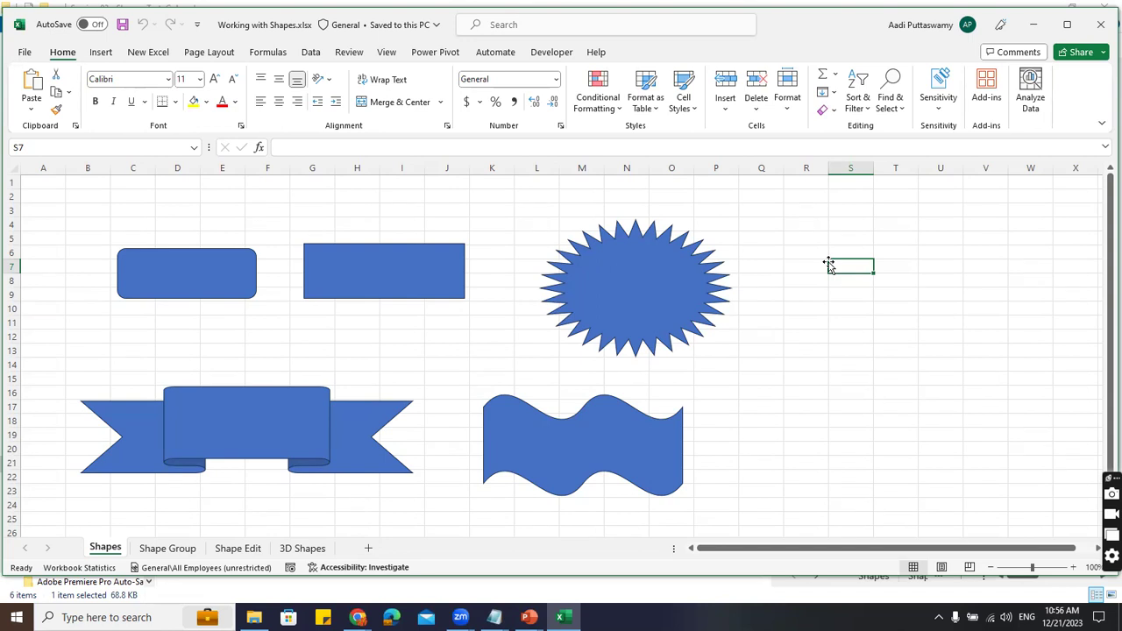
Examine the name of each shape on the sheet: both rectangles, the star, the ribbon and the wave
left_click(239, 288)
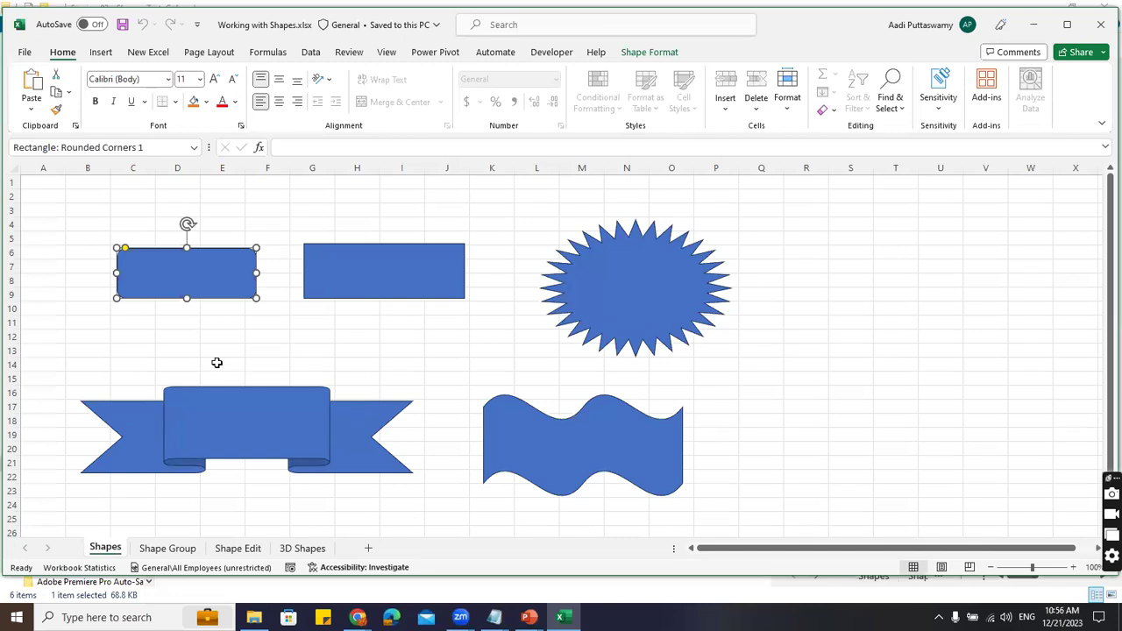
left_click(341, 282)
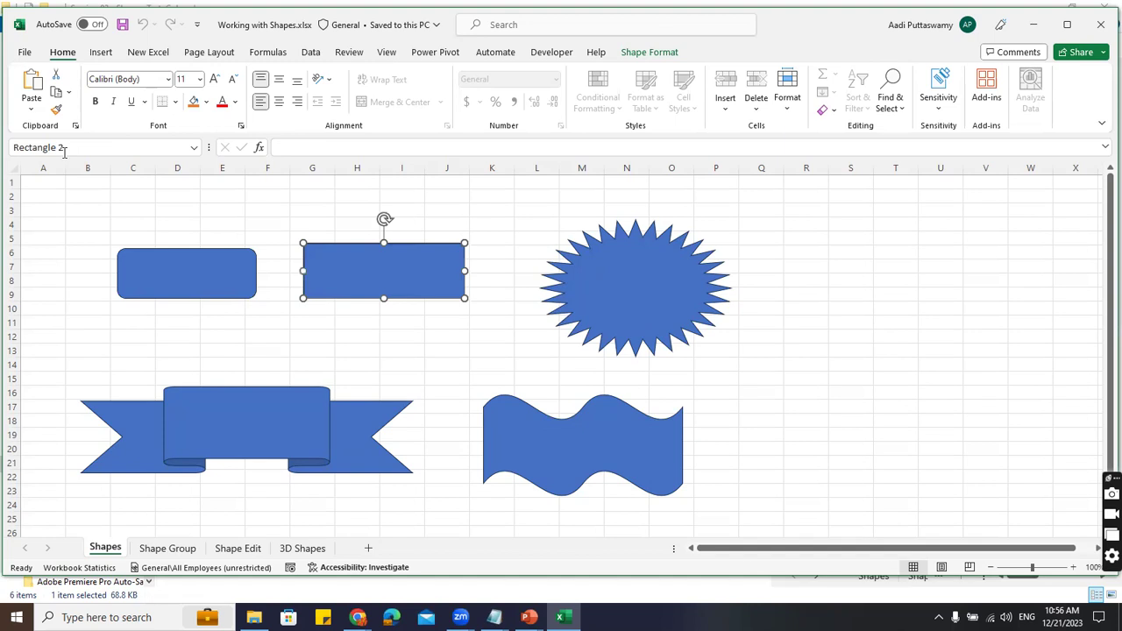
left_click(589, 304)
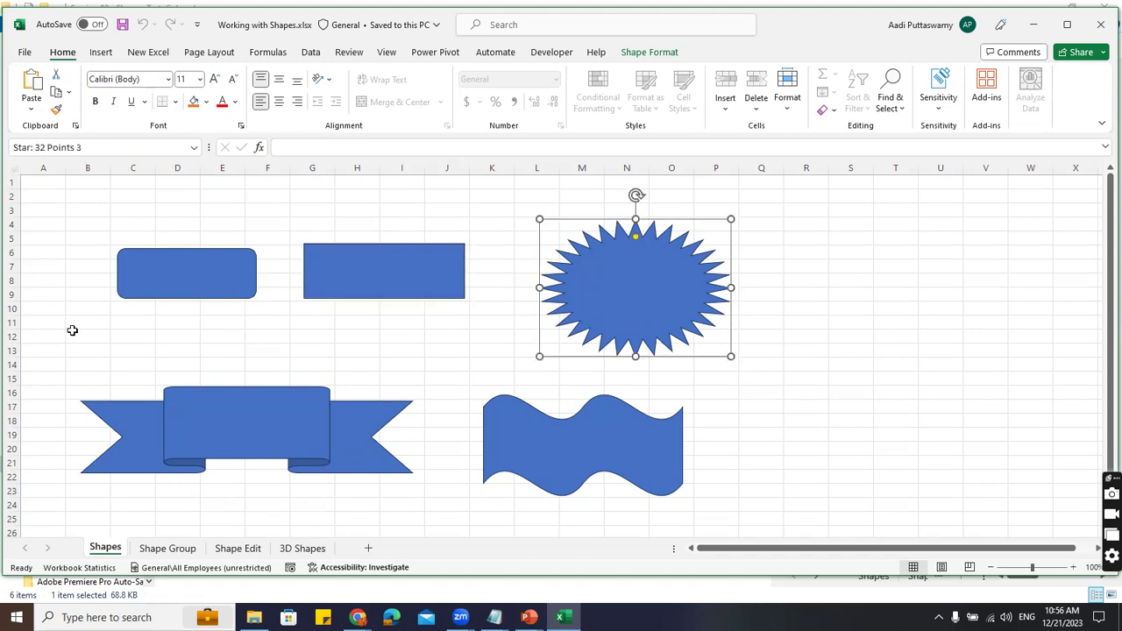
left_click(270, 434)
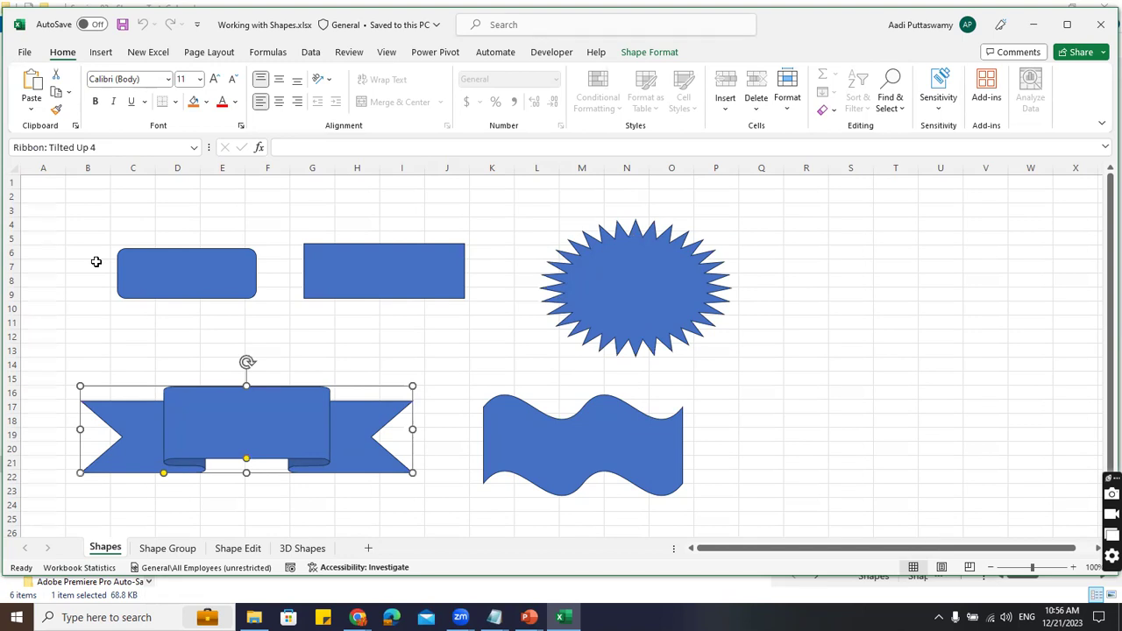
left_click(554, 448)
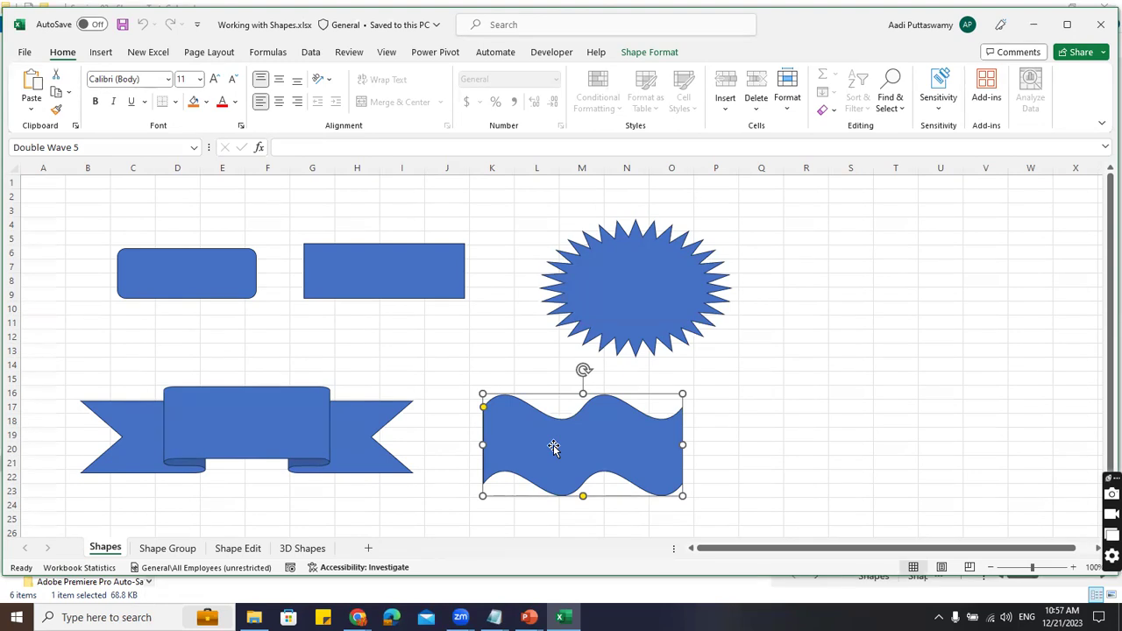
left_click(915, 295)
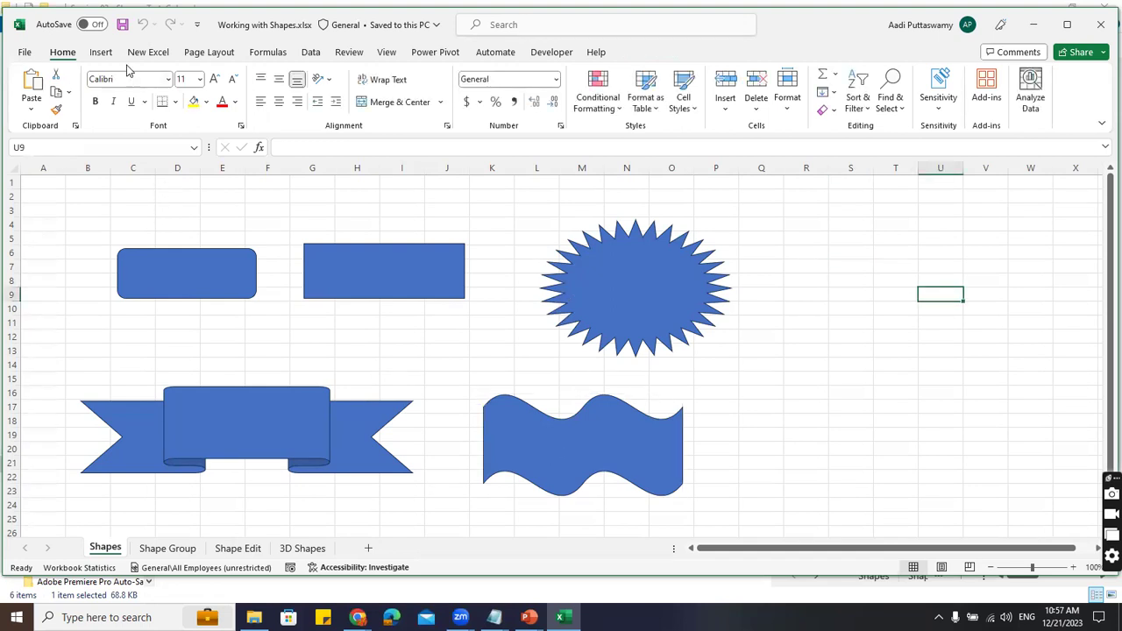
Create a new blank workbook and move its window up until the whole sheet fits on screen
left_click(103, 53)
left_click(804, 215)
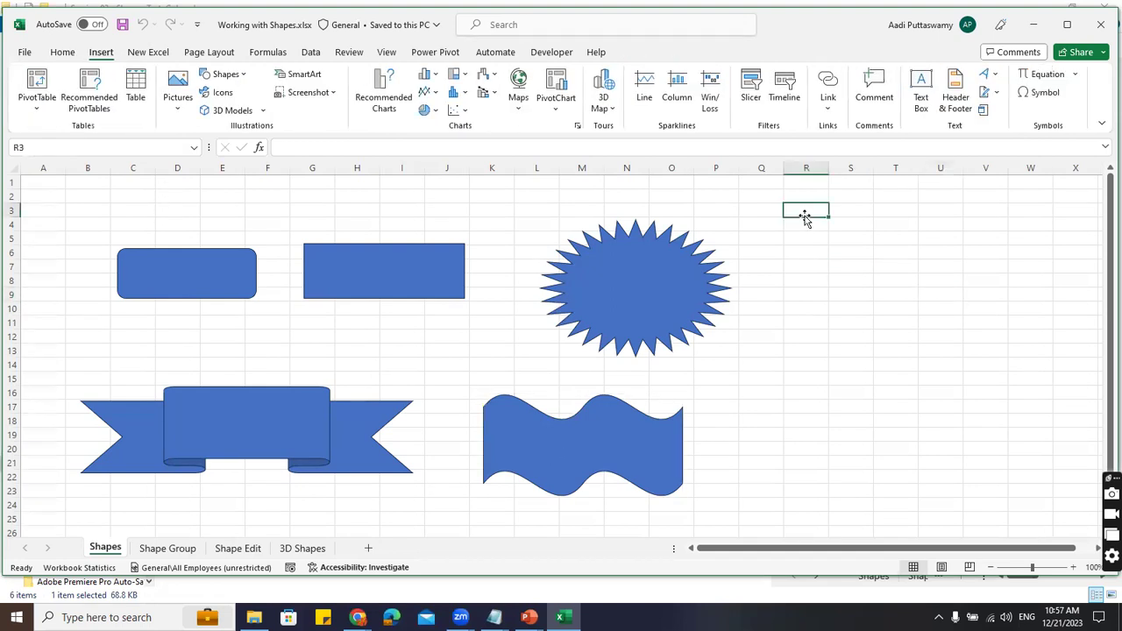
key("ctrl+n")
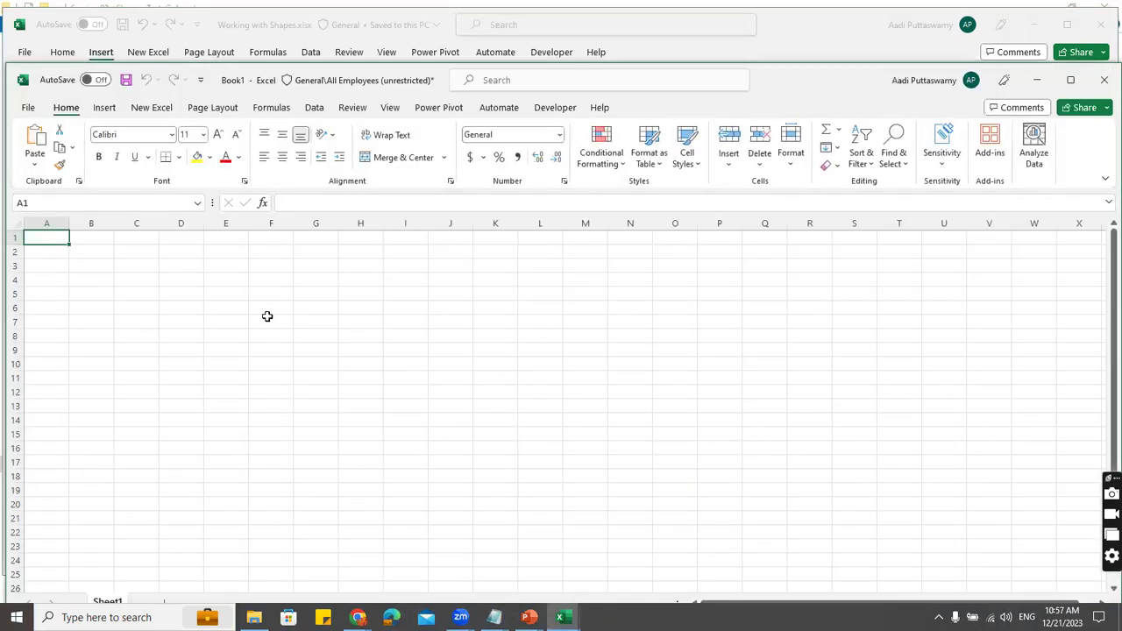
left_click(267, 319)
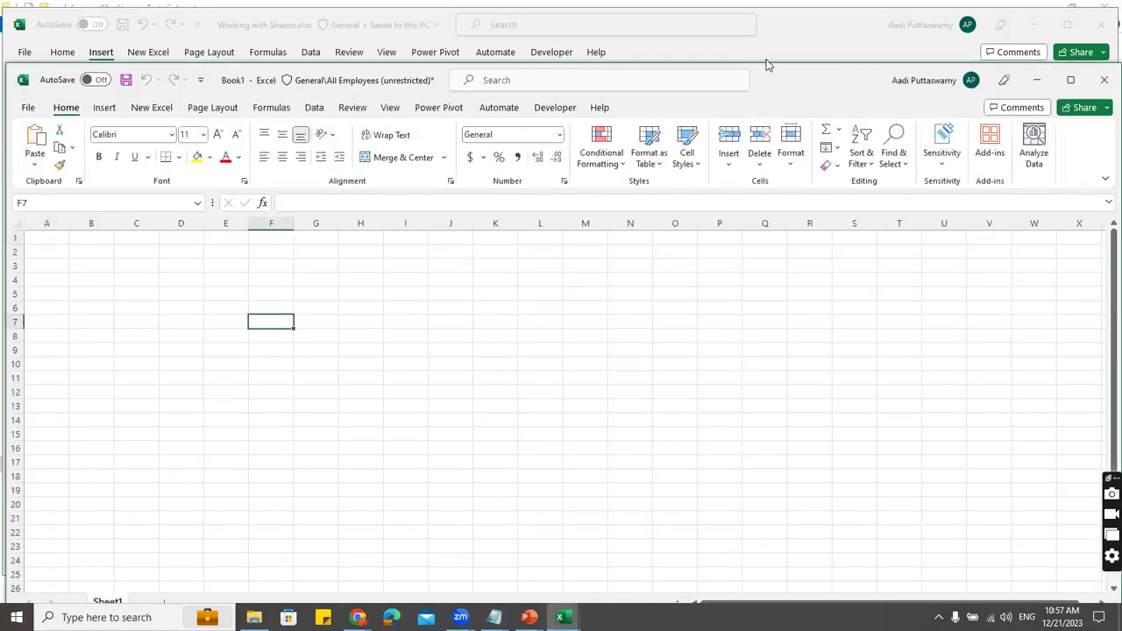
left_click_drag(768, 65, 759, 24)
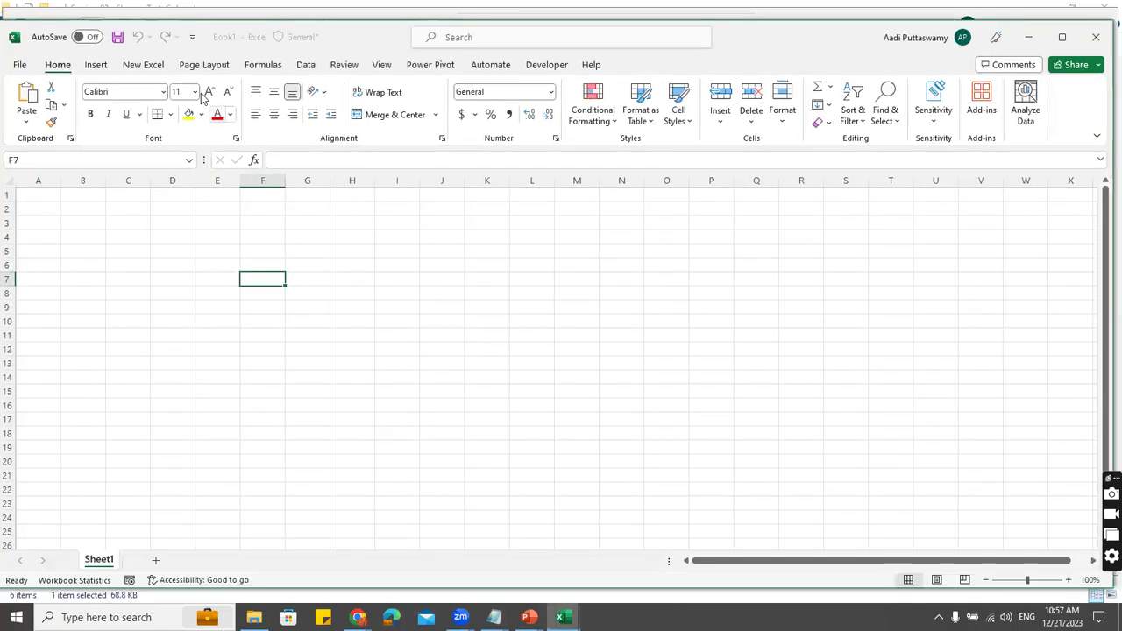
Insert a Flowchart: Off-page Connector shape about 7.14 cm high and 6.46 cm wide over columns B to F
left_click(96, 65)
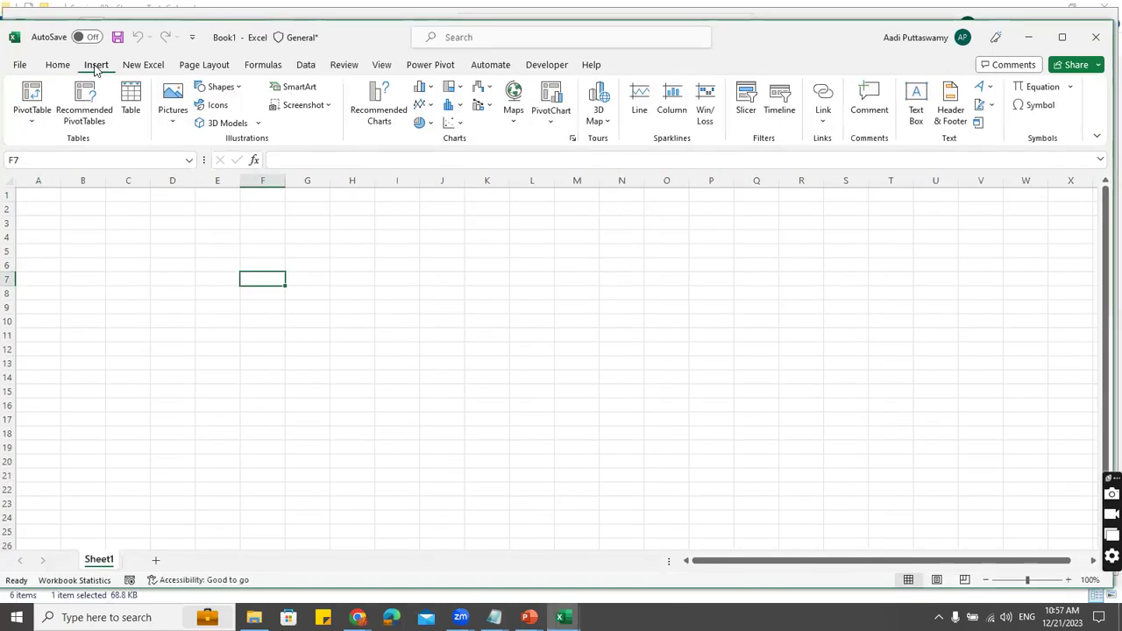
left_click(235, 91)
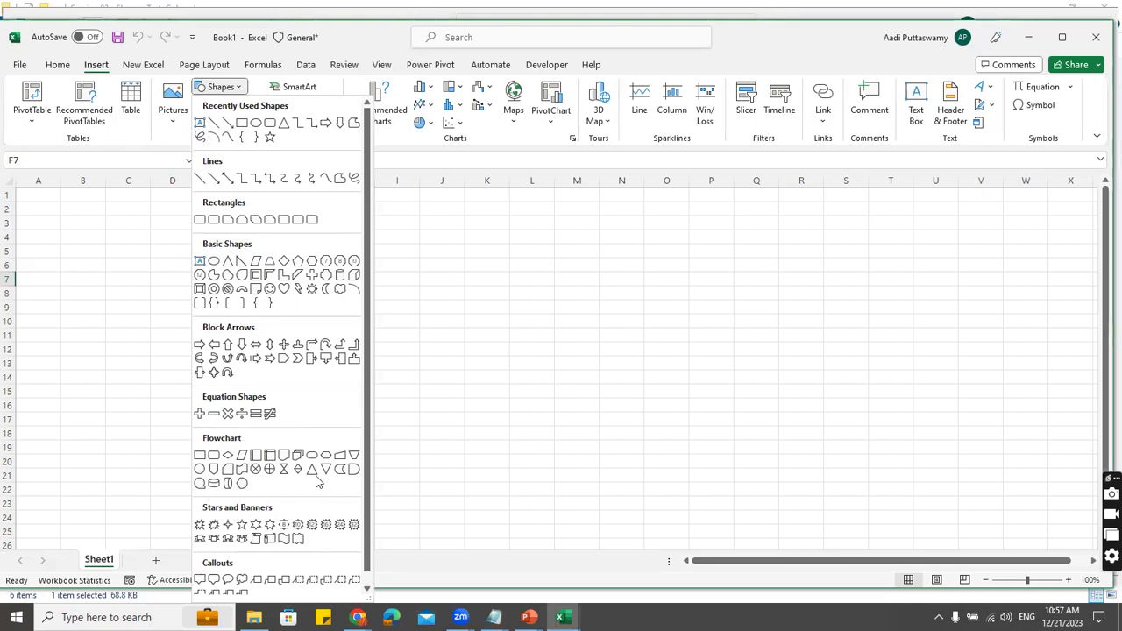
left_click(218, 473)
left_click_drag(70, 219, 239, 406)
left_click_drag(183, 363, 204, 376)
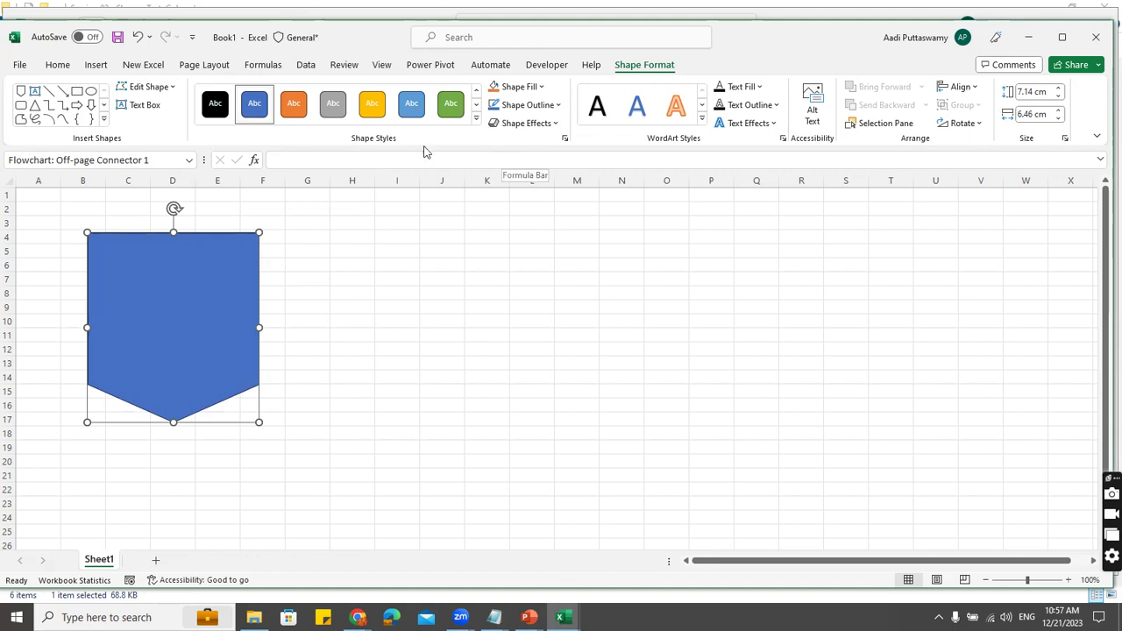
Insert a Double Wave shape about 4.55 cm high and 7.83 cm wide over columns I to M
left_click(96, 65)
left_click(239, 87)
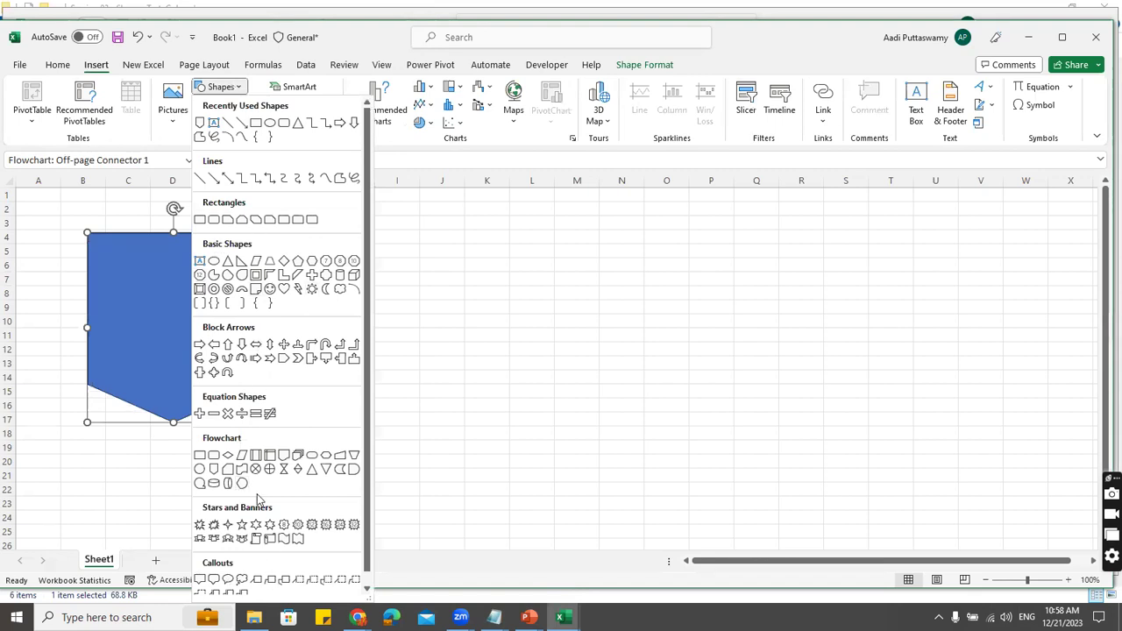
scroll(290, 554, "down", 1)
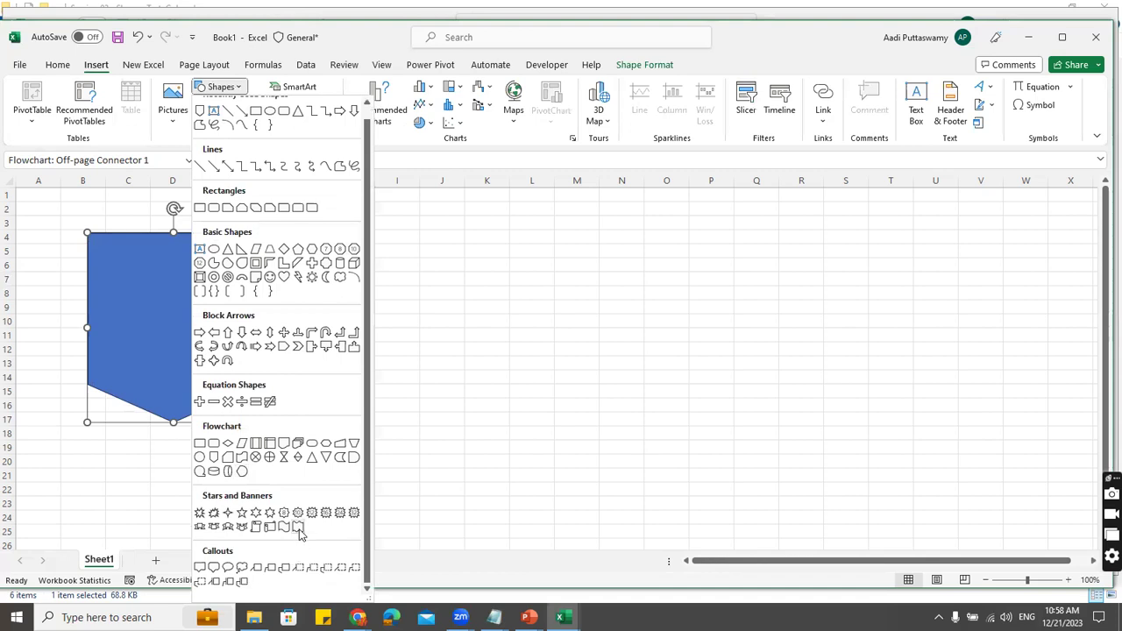
left_click(298, 527)
left_click_drag(371, 280, 579, 402)
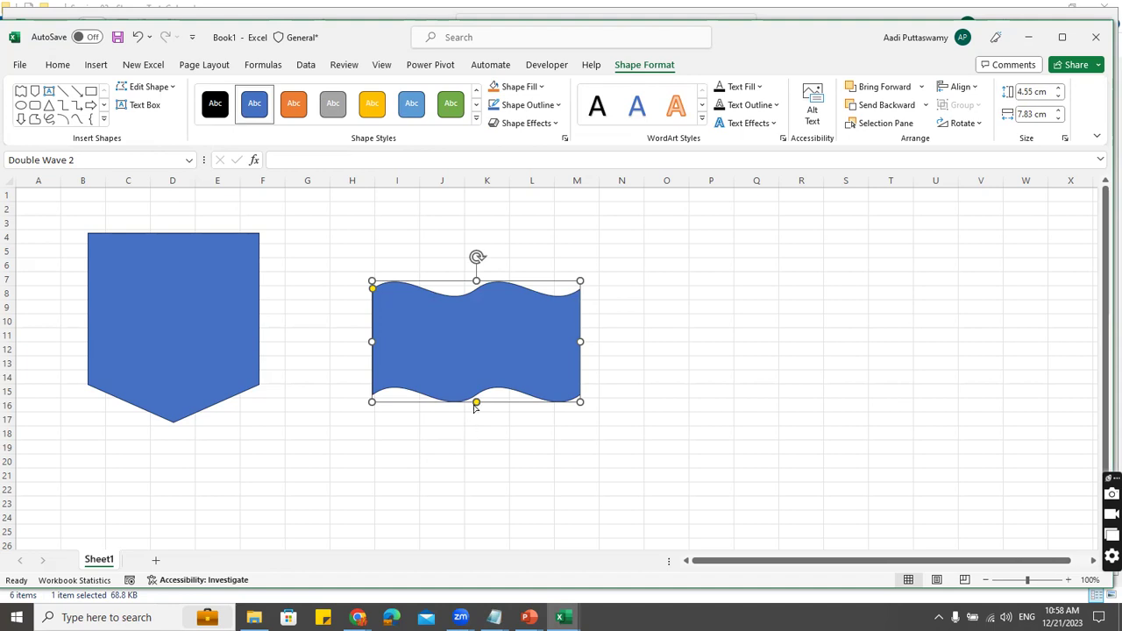
Slant the double wave's sides and deepen its waves by adjusting its shape handles
left_click_drag(477, 403, 502, 404)
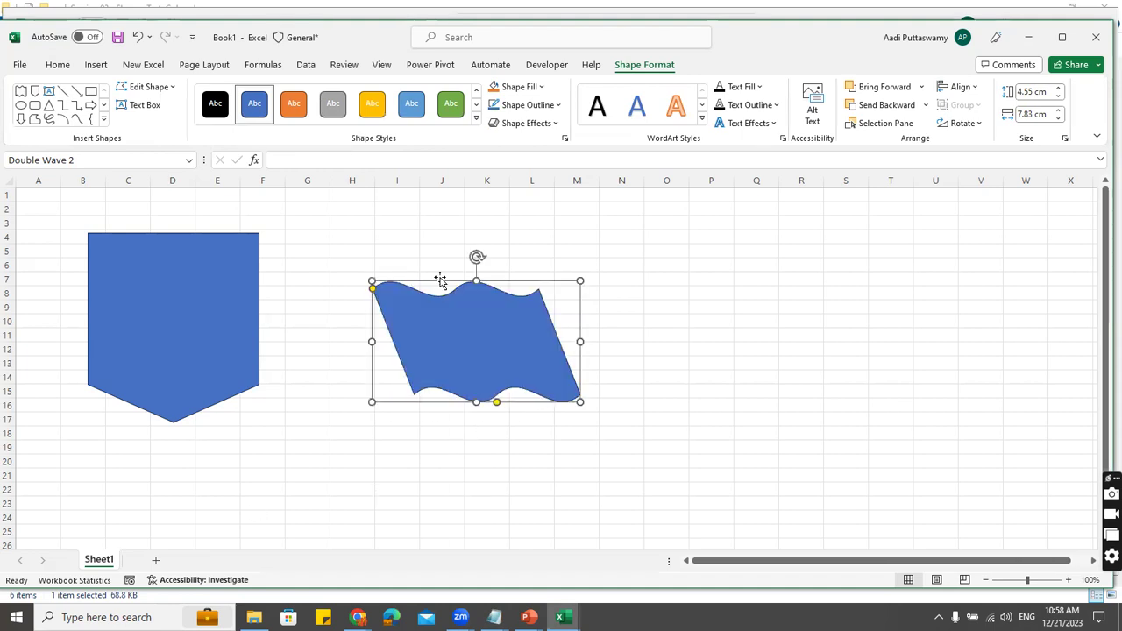
left_click_drag(373, 289, 418, 416)
left_click(678, 263)
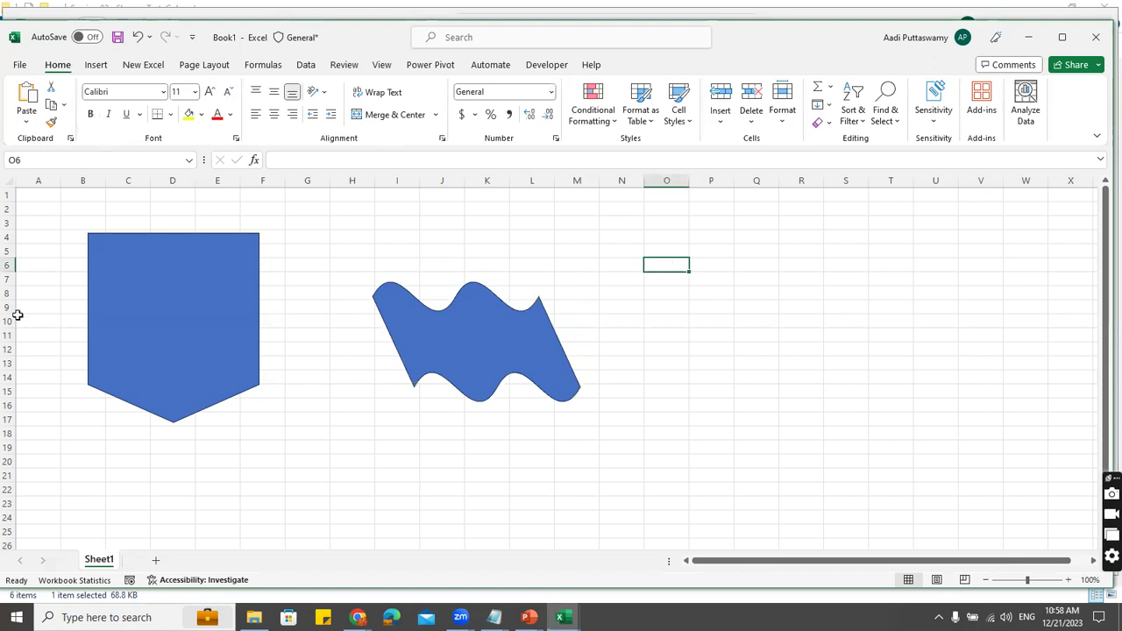
Insert a rounded rectangle about 3.41 cm high and 8.2 cm wide over columns N to R
left_click(207, 325)
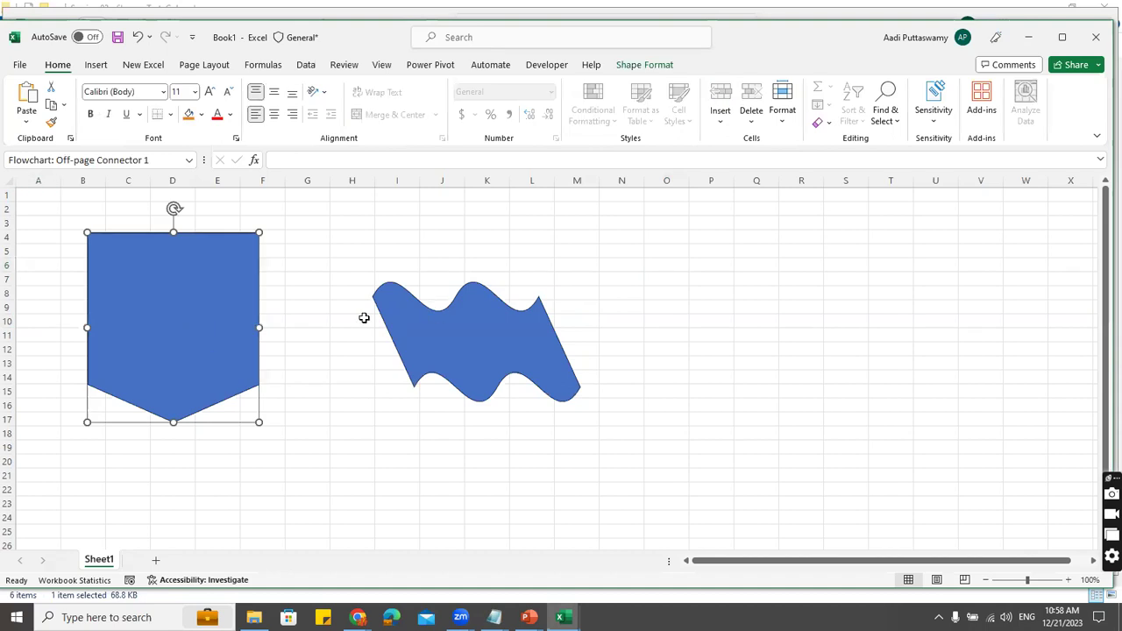
left_click(95, 65)
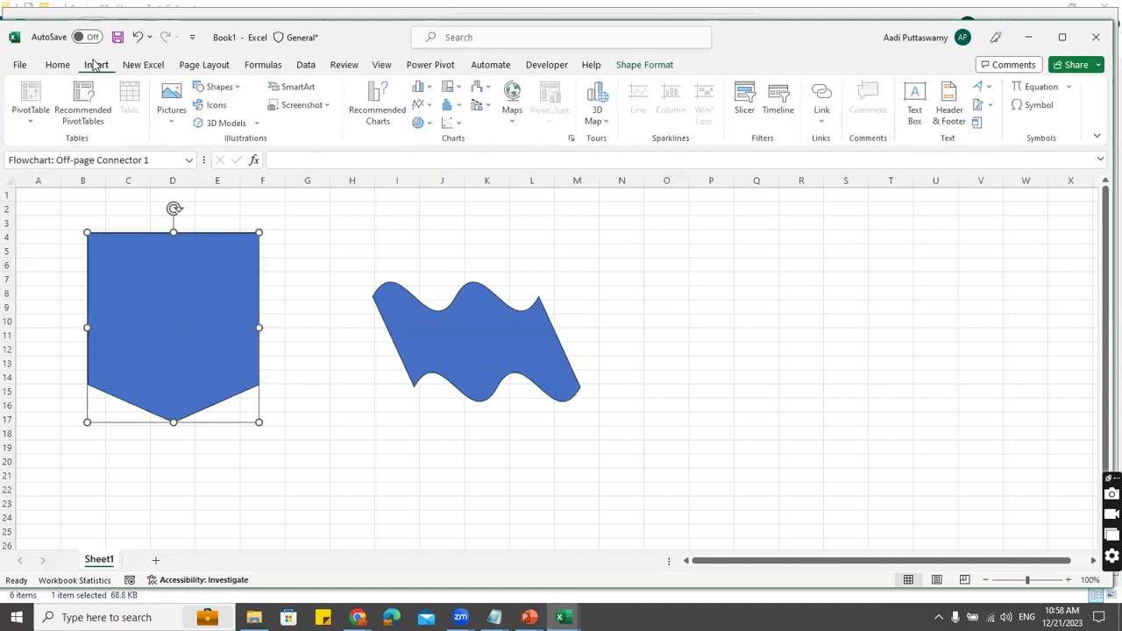
left_click(219, 87)
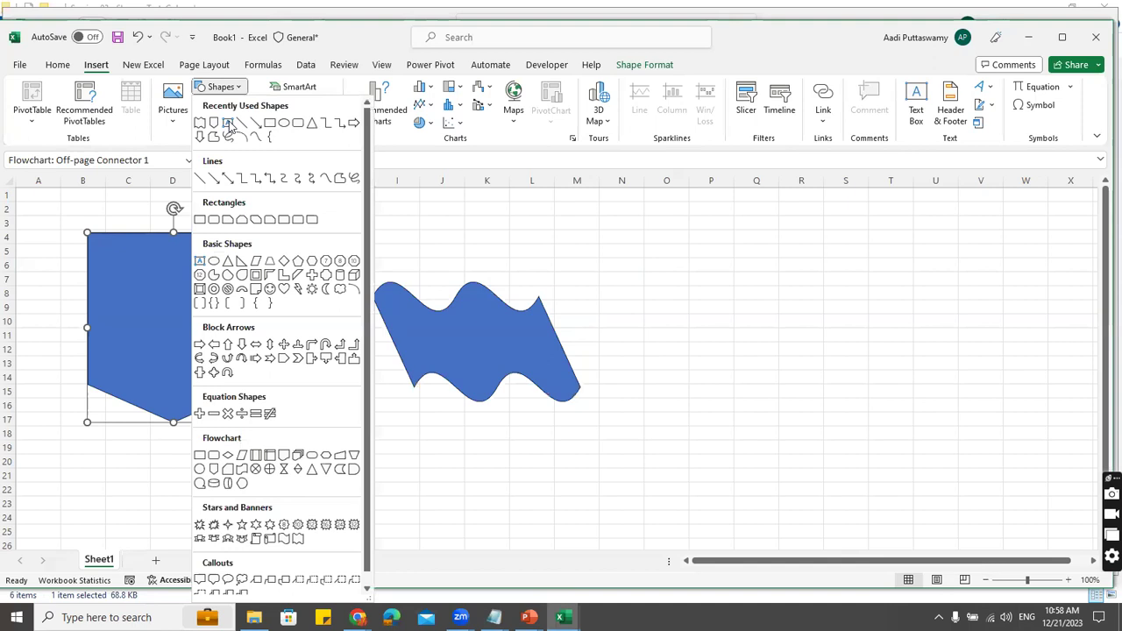
left_click(298, 123)
left_click_drag(605, 231, 822, 321)
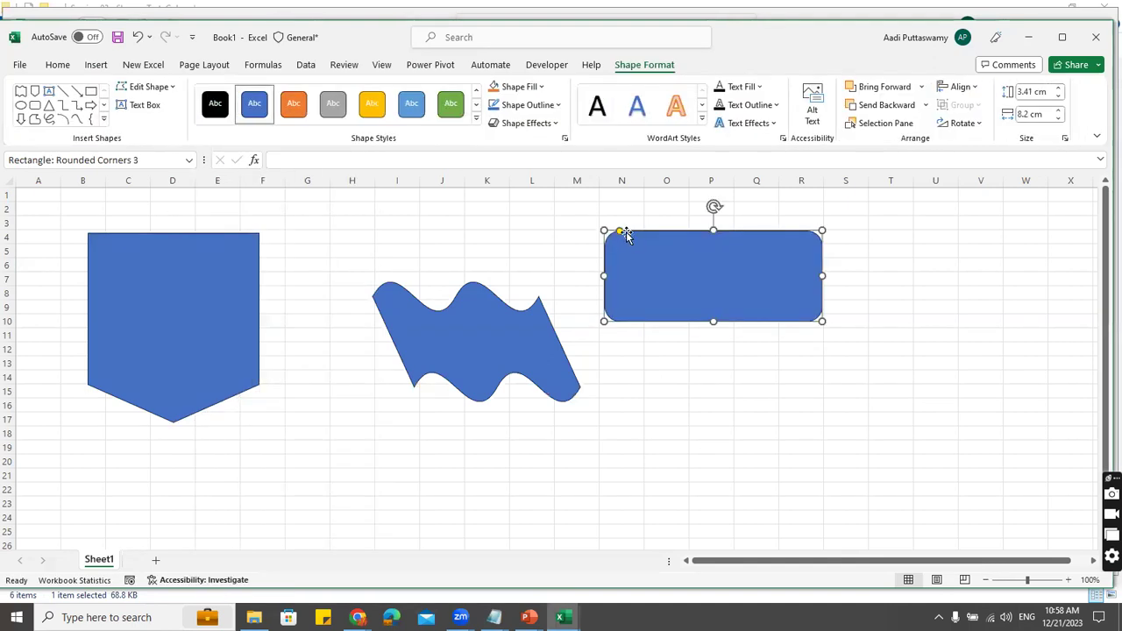
Round the rectangle's corners to the maximum and shrink it to a small pill over columns N and O
left_click_drag(621, 231, 859, 233)
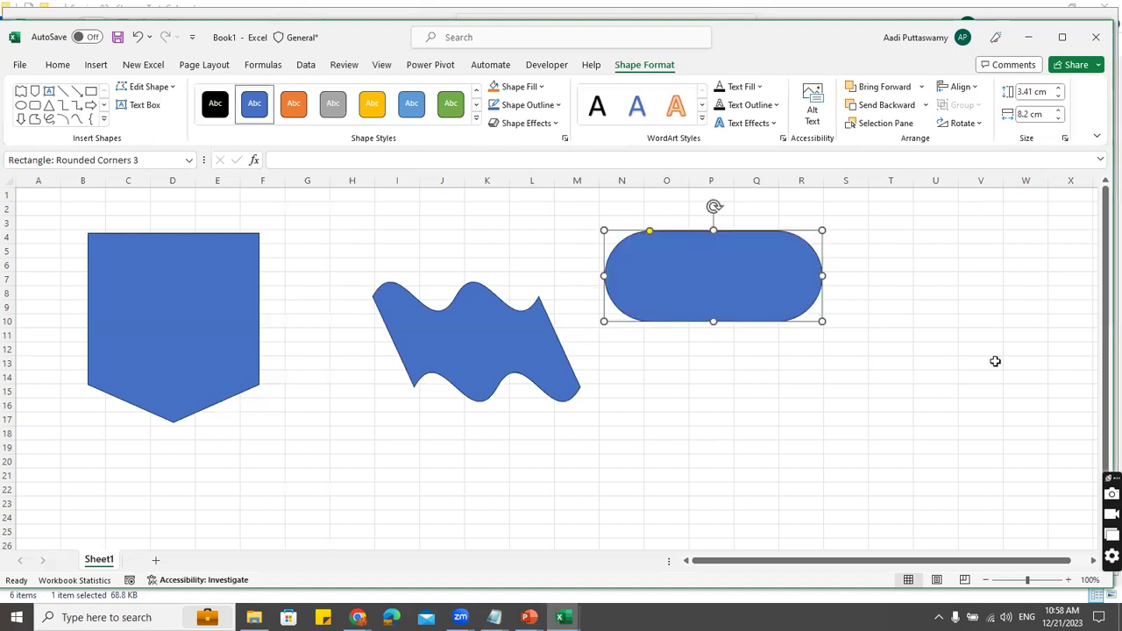
left_click_drag(713, 321, 711, 256)
left_click_drag(823, 246, 684, 246)
left_click(746, 306)
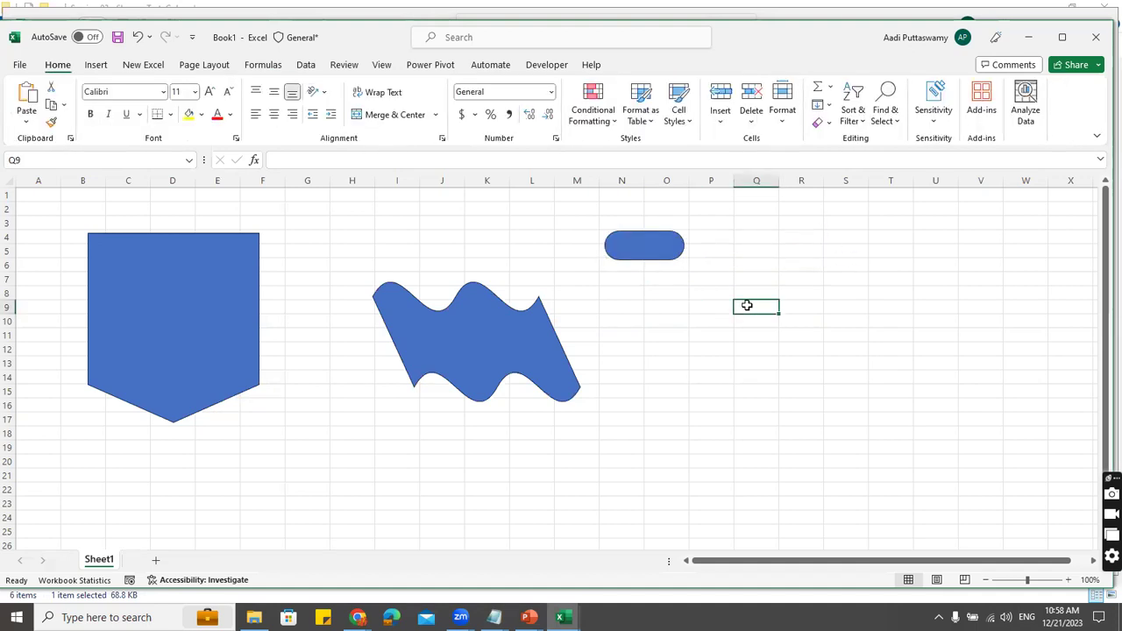
Return to Working with Shapes.xlsx and show its Shape Group sheet
left_click(1033, 42)
left_click(167, 549)
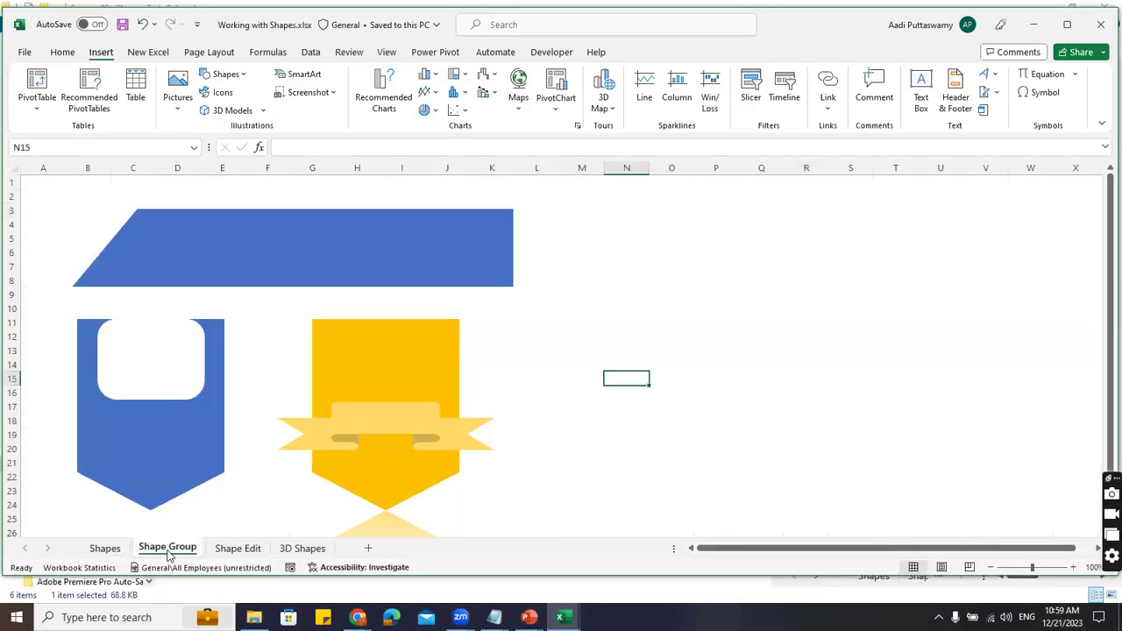
left_click(742, 321)
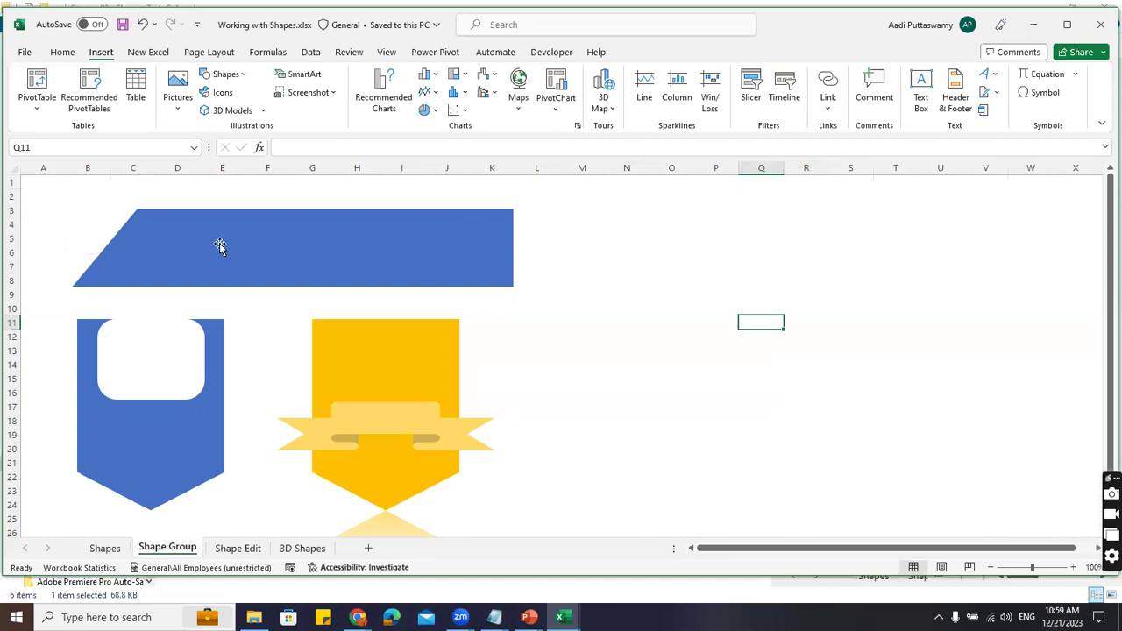
Move the blue banner group to columns E to N and the blue badge group to columns Q to T
left_click(334, 246)
left_click_drag(334, 245, 504, 261)
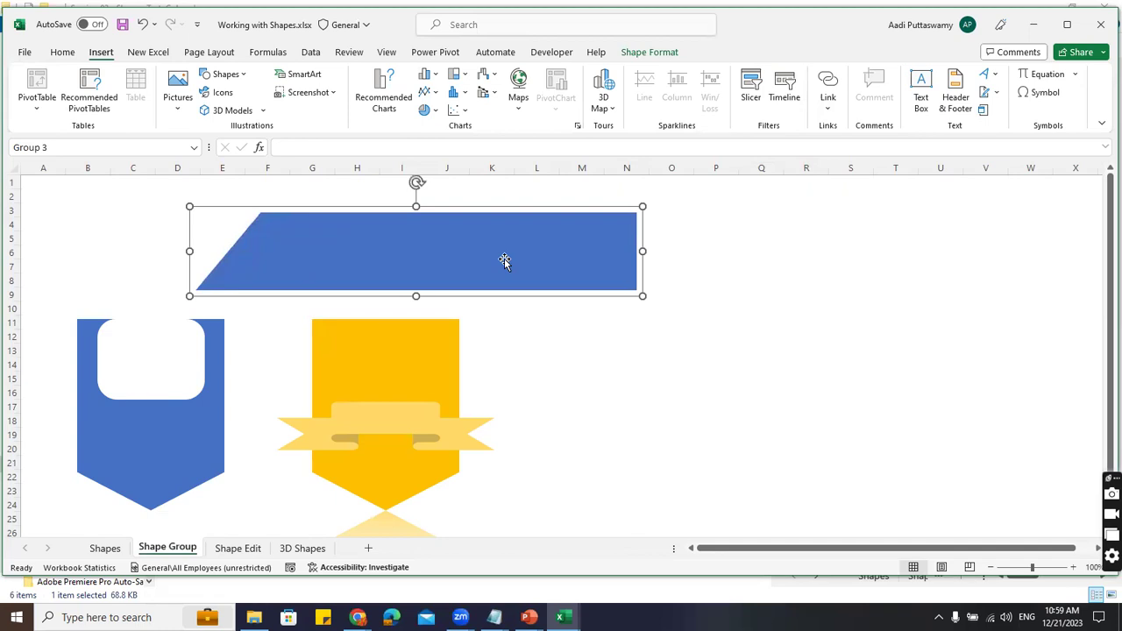
left_click(195, 431)
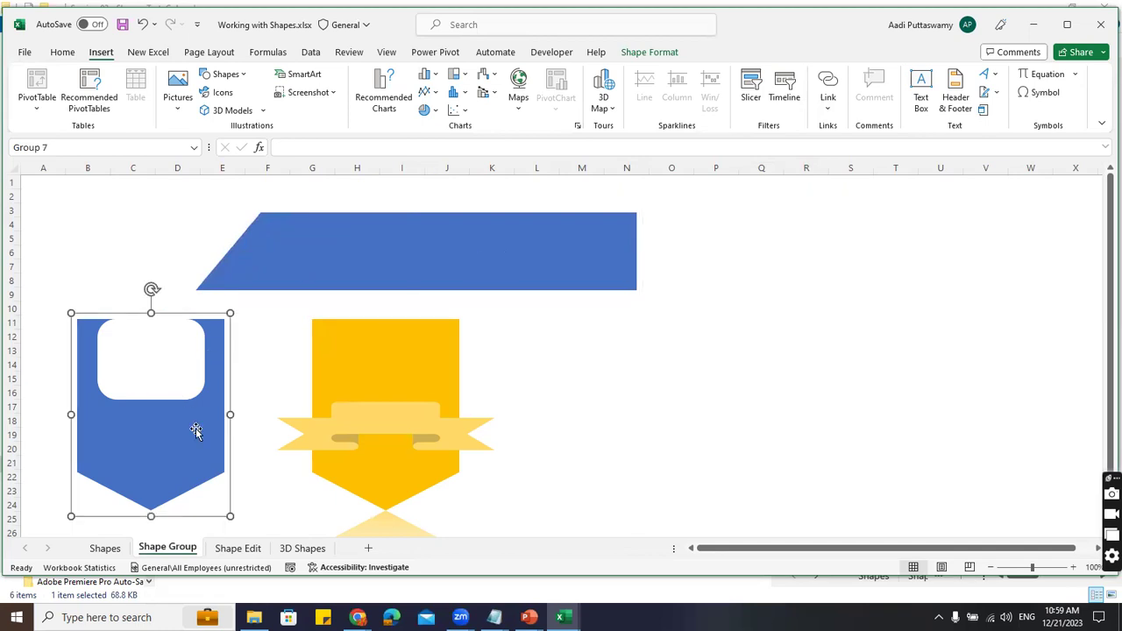
left_click_drag(217, 436, 879, 353)
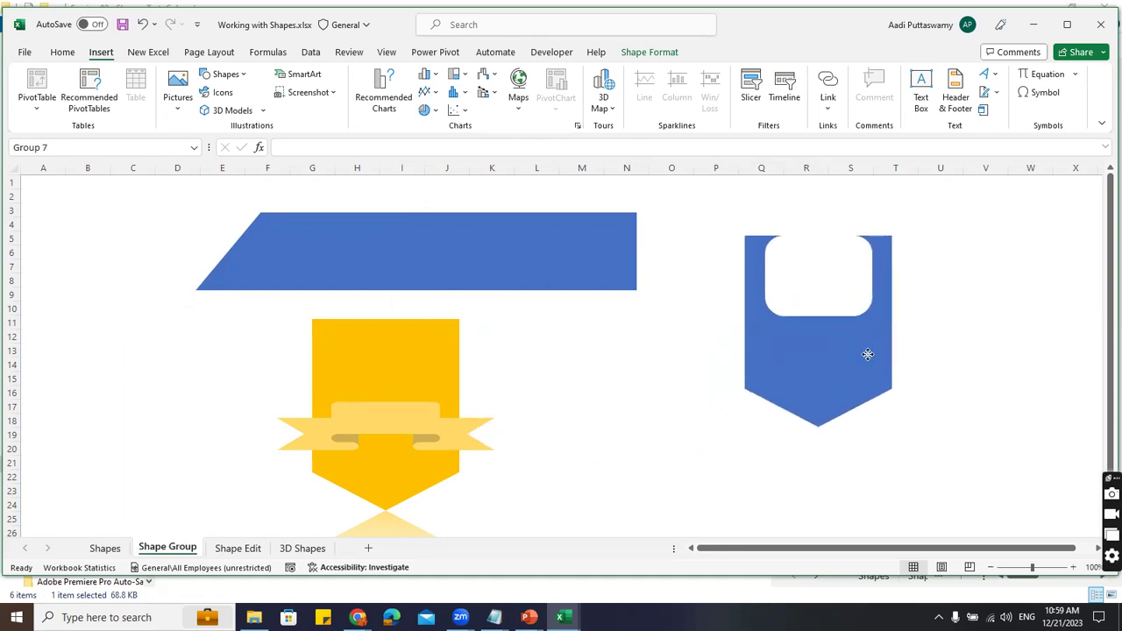
Look at the Shapes sheet, the badge group's connector shape and Book1, and return to the Shape Group sheet
left_click(121, 548)
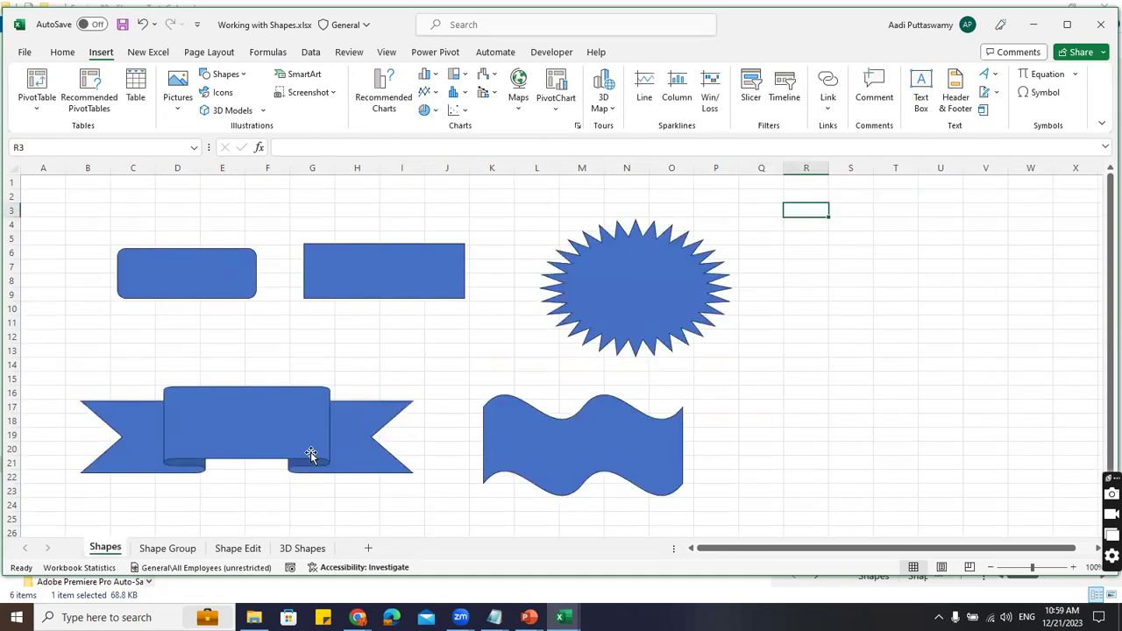
left_click(158, 548)
left_click(781, 400)
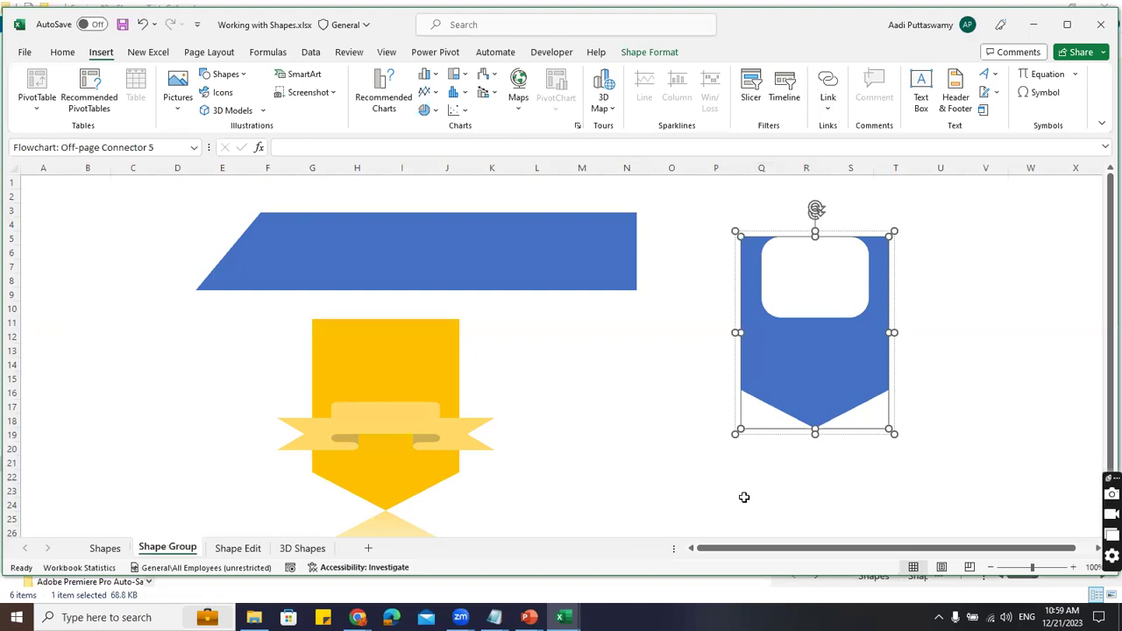
mouse_move(563, 617)
left_click(605, 570)
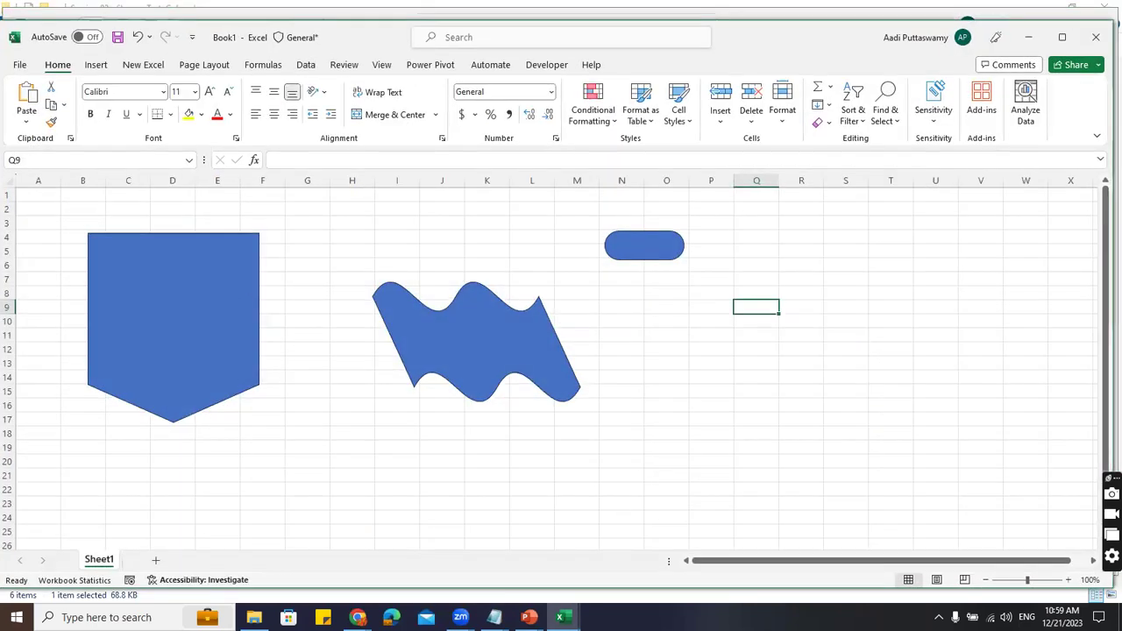
mouse_move(563, 617)
left_click(494, 569)
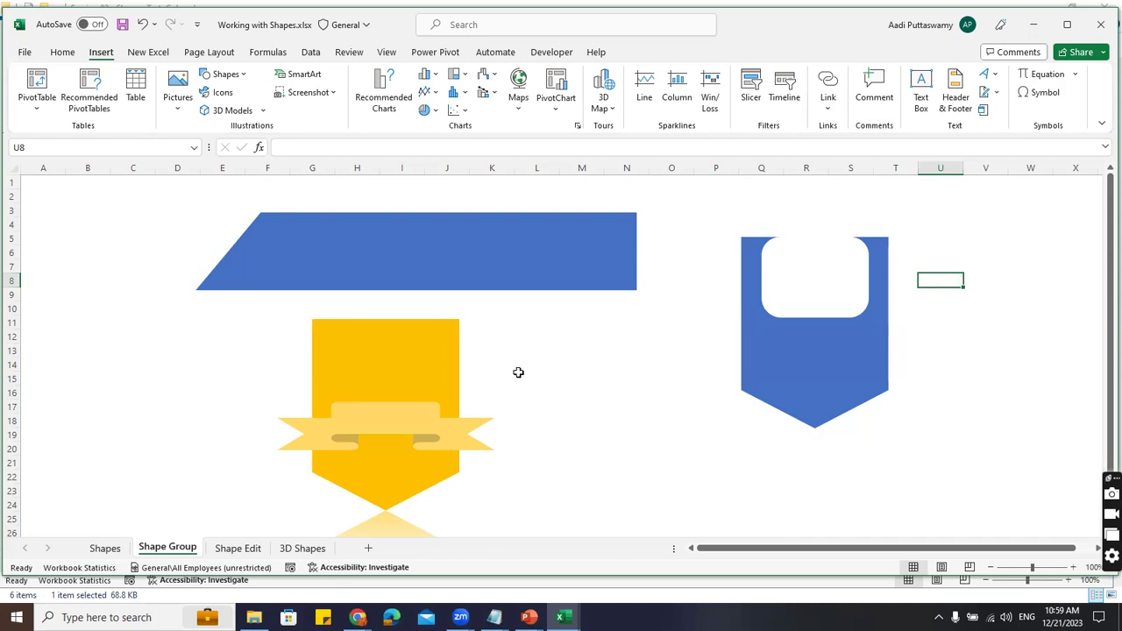
Move the yellow ribbon badge group slightly up, just below the blue banner
left_click(371, 426)
left_click_drag(399, 355, 394, 389)
left_click_drag(386, 334, 389, 347)
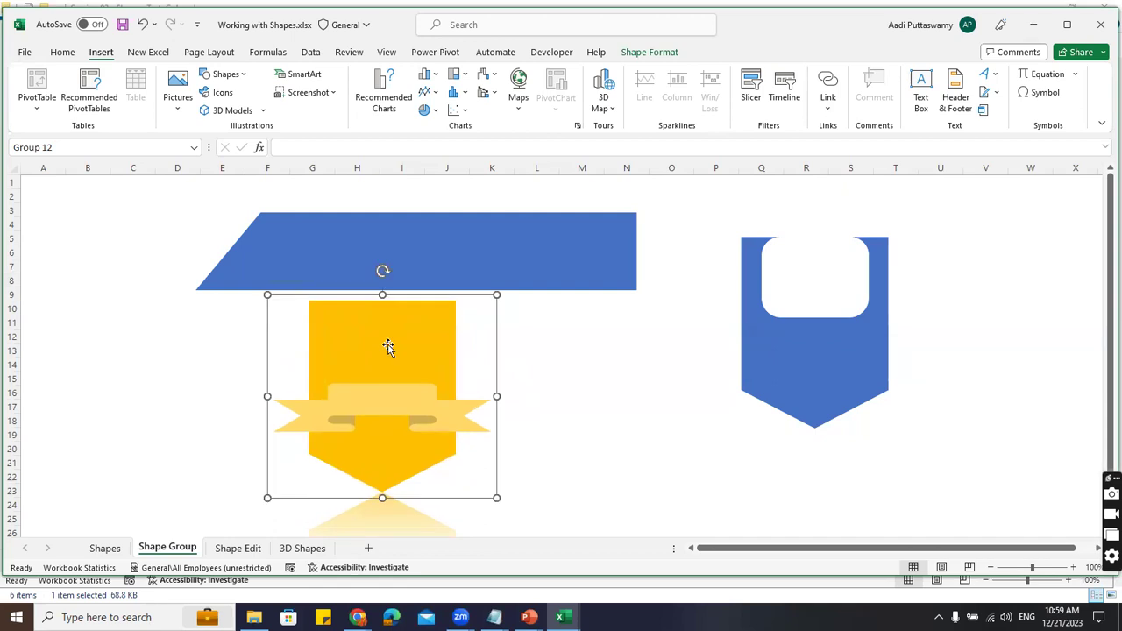
Select the blue banner group and its individual parallelogram to examine which shapes it is built from
left_click(294, 247)
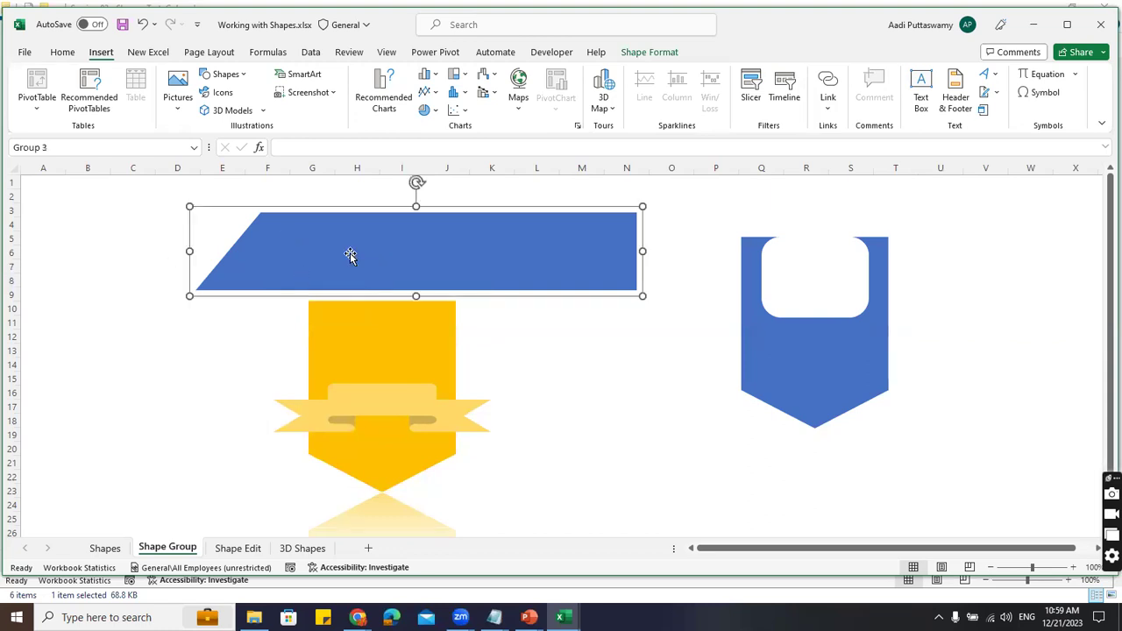
left_click(561, 351)
left_click(415, 248)
left_click(415, 248)
left_click(263, 259)
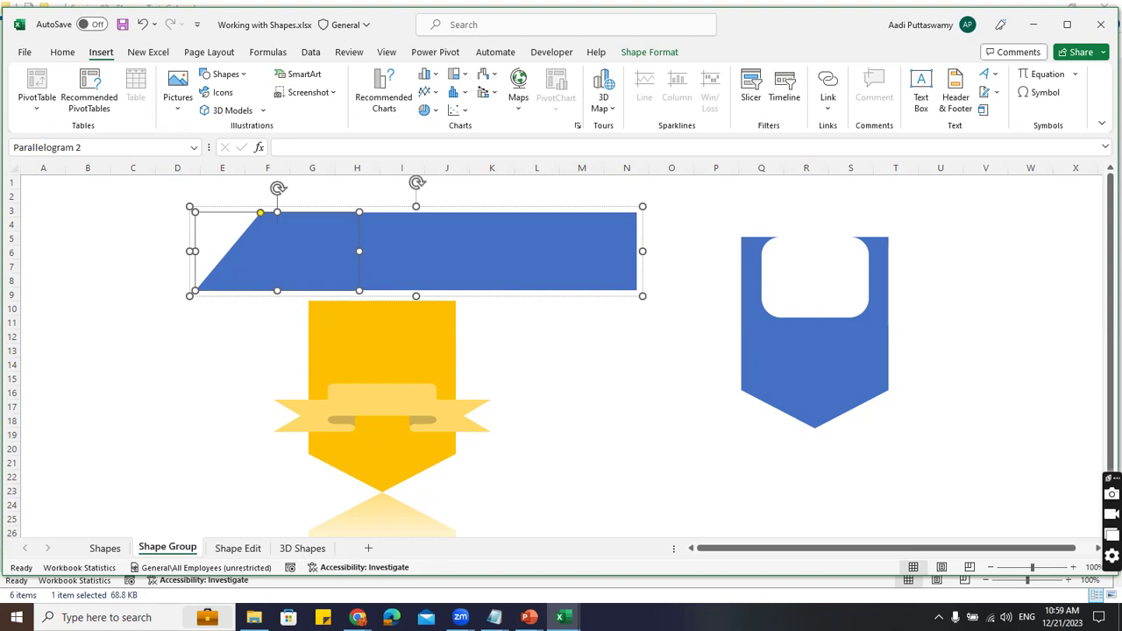
Switch to Book1 and insert a rectangle about 2.65 cm high and 15.95 cm wide over rows 30 to 34 in the empty area
left_click(562, 617)
left_click(612, 570)
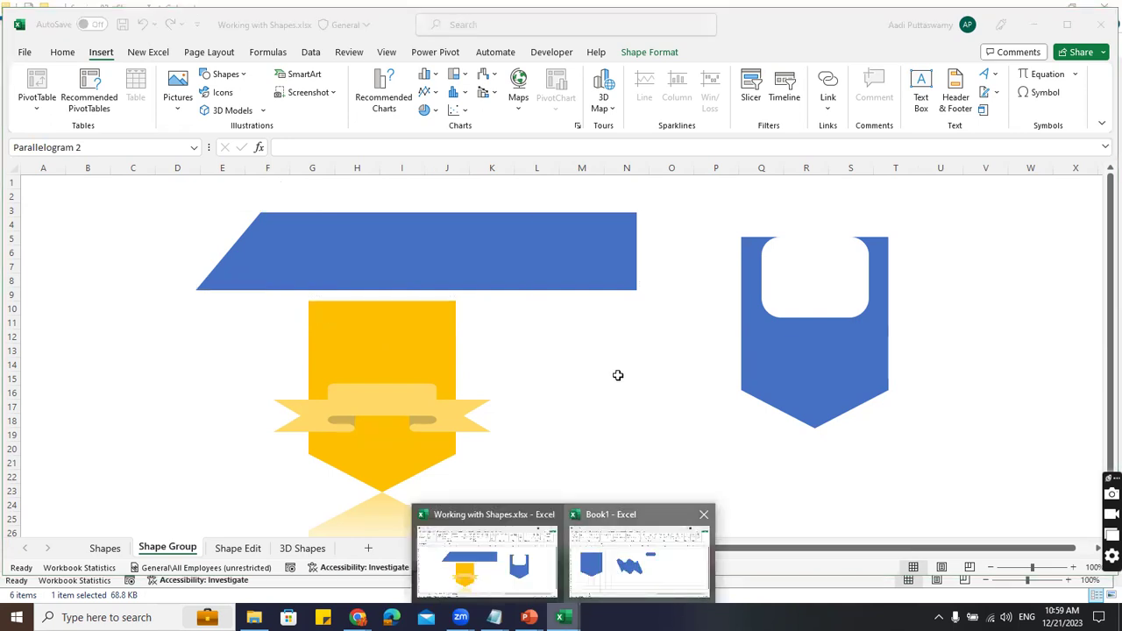
left_click(101, 67)
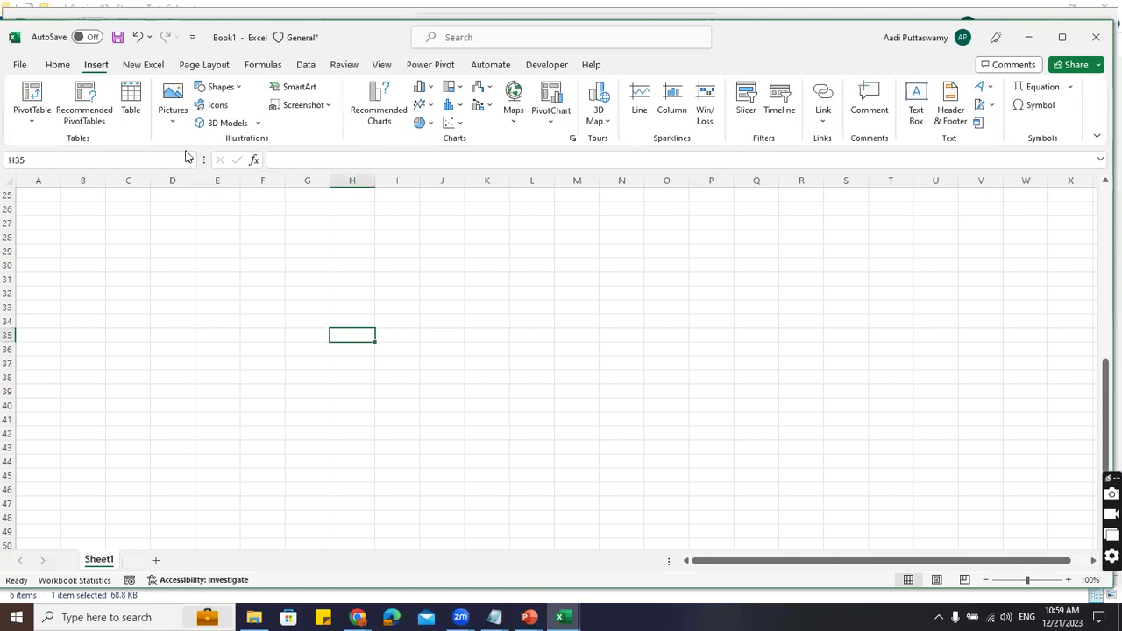
left_click(235, 87)
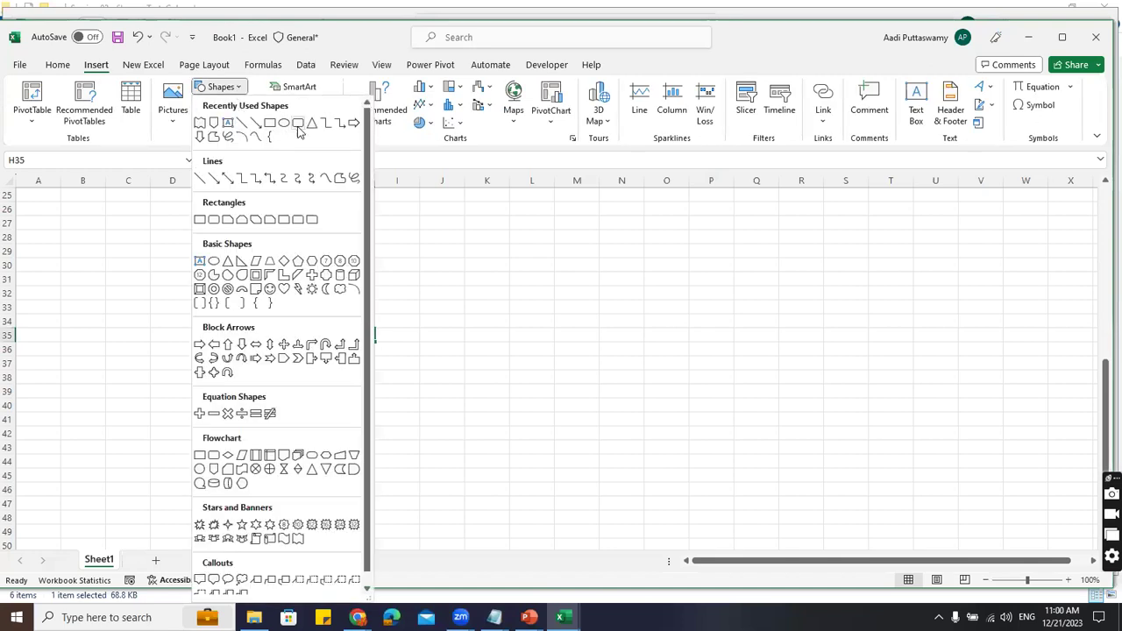
left_click(284, 178)
left_click_drag(369, 270, 792, 333)
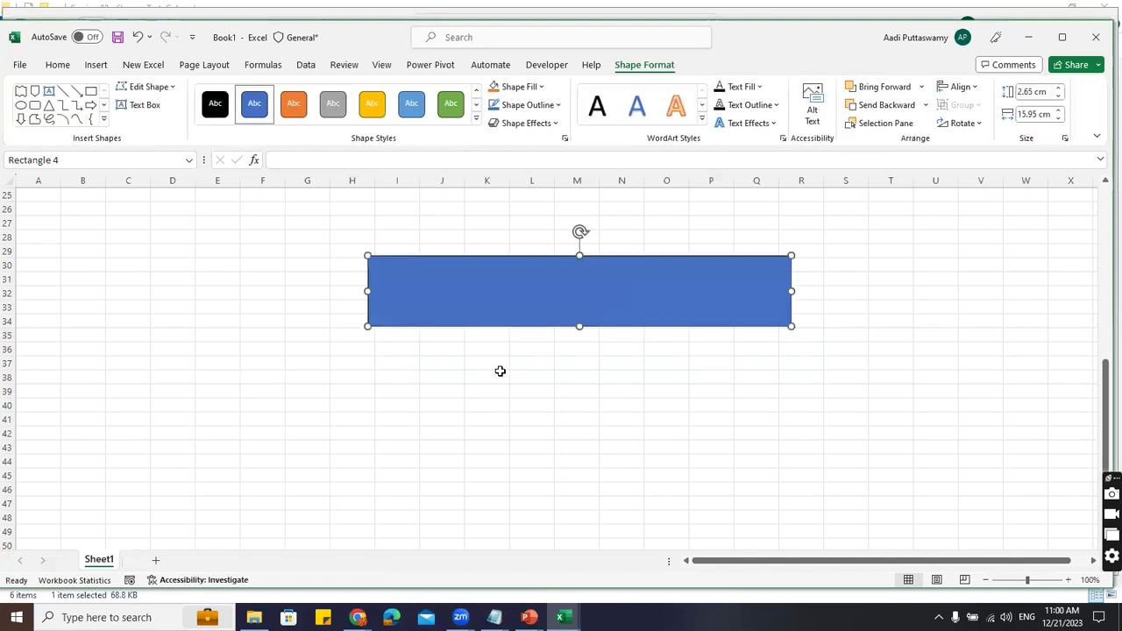
left_click(500, 369)
Try a Flowchart: Data shape below the rectangle and delete it
left_click(97, 65)
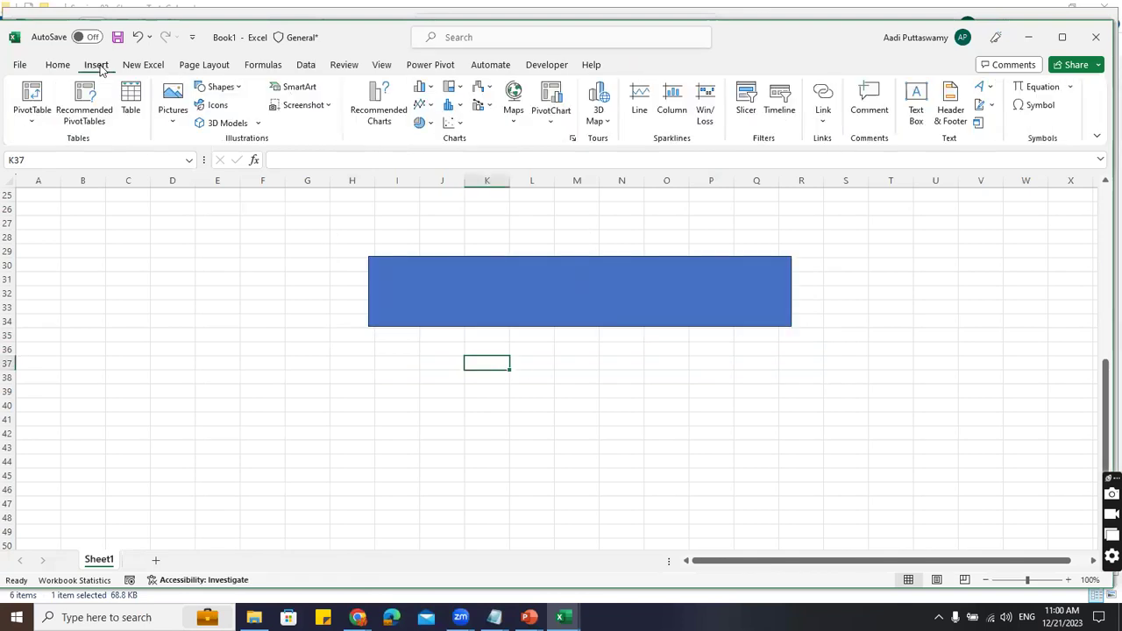
left_click(237, 88)
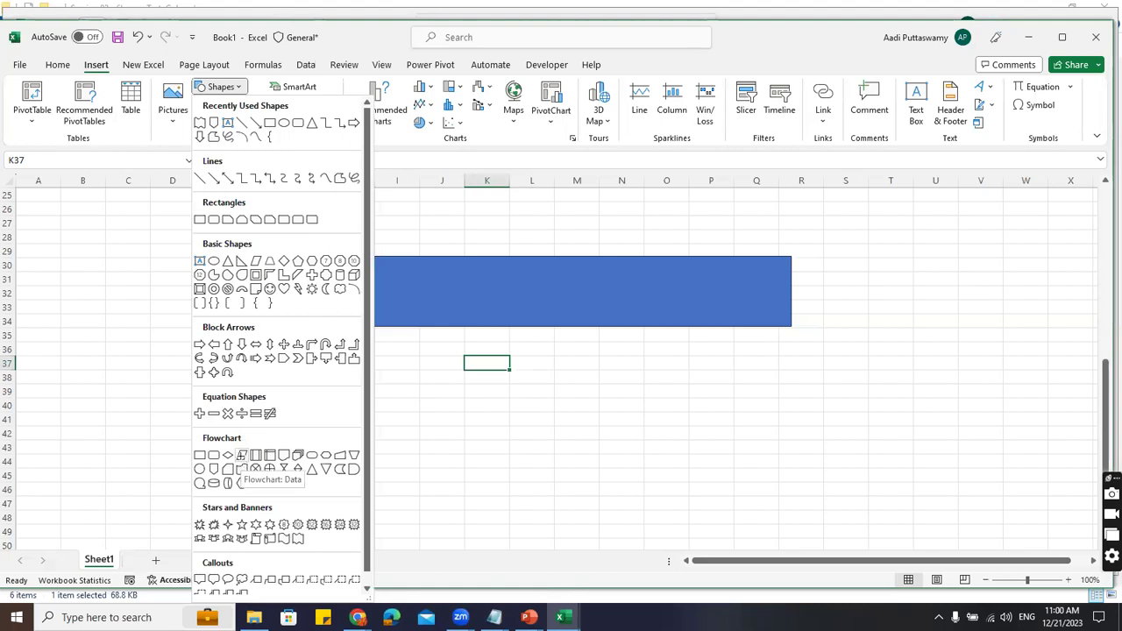
left_click(241, 458)
left_click_drag(368, 352, 574, 436)
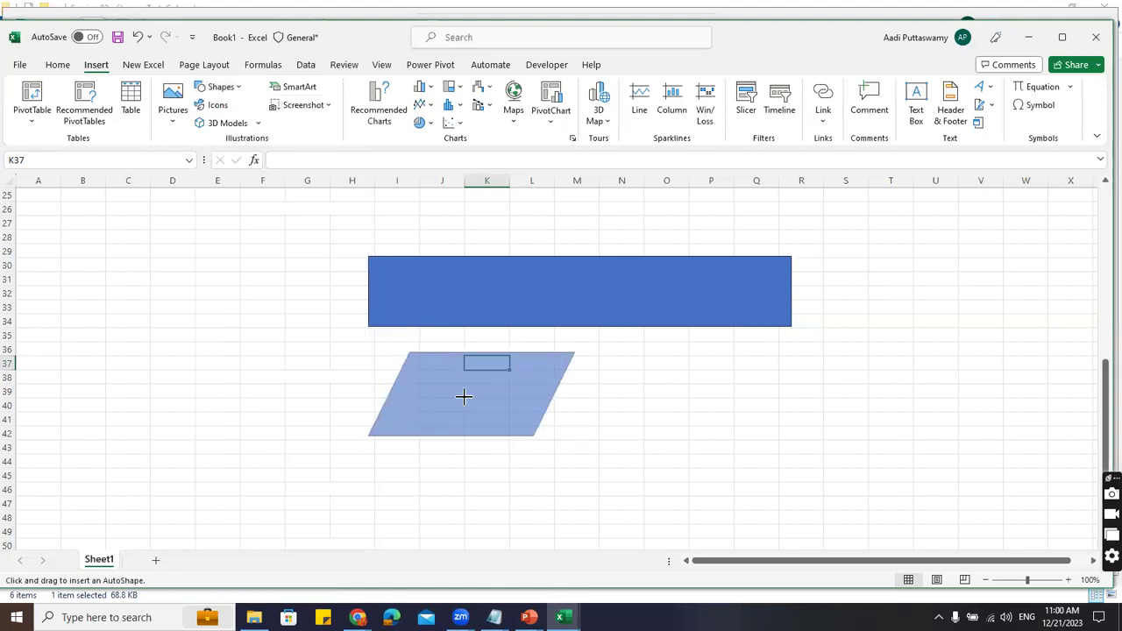
left_click(673, 358)
left_click(443, 378)
key("Delete")
Insert a parallelogram about 3.28 cm high and 6.8 cm wide and move it over the rectangle's left end
left_click(96, 66)
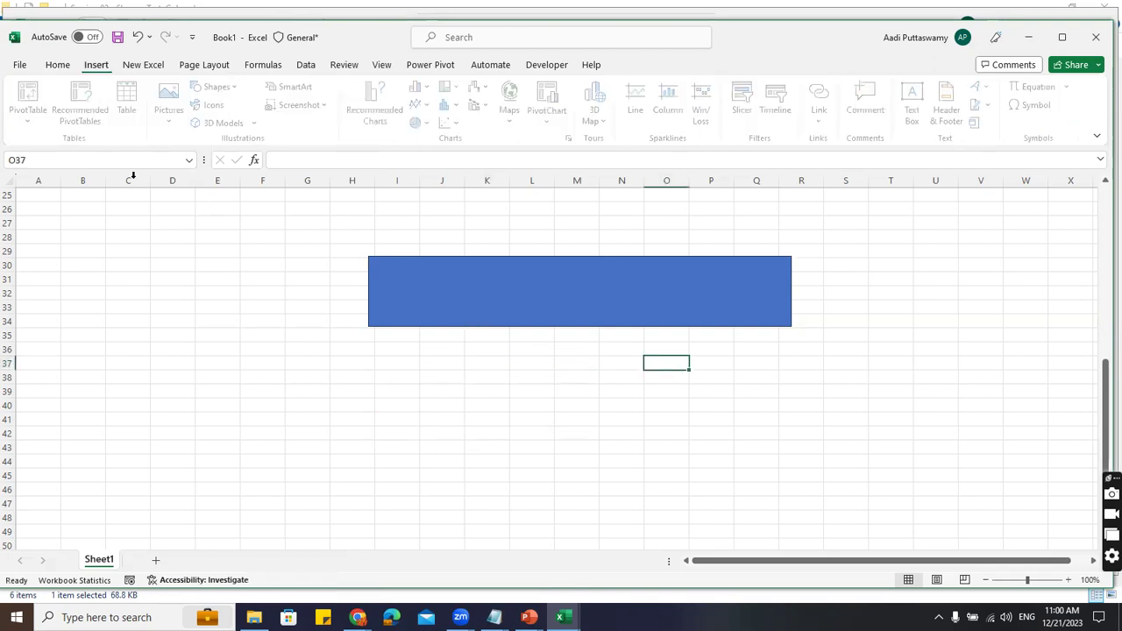
left_click(220, 87)
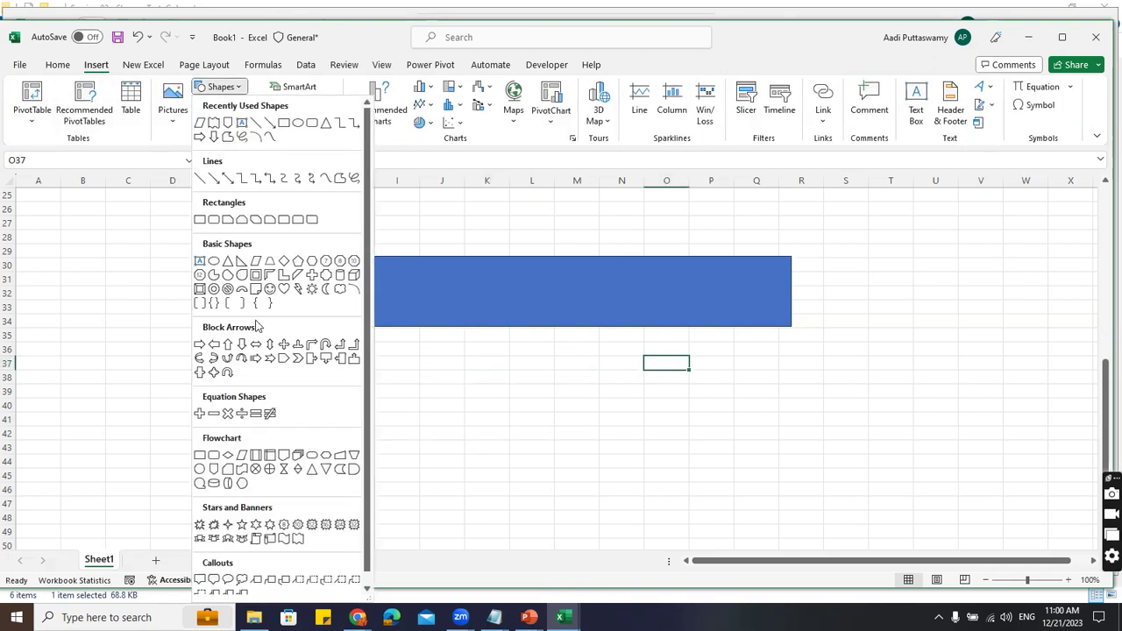
left_click(256, 268)
left_click_drag(330, 385, 512, 472)
mouse_move(369, 390)
left_mouse_down()
mouse_move(328, 393)
mouse_move(440, 393)
mouse_move(359, 394)
mouse_move(370, 396)
left_mouse_up()
left_click_drag(430, 421, 342, 294)
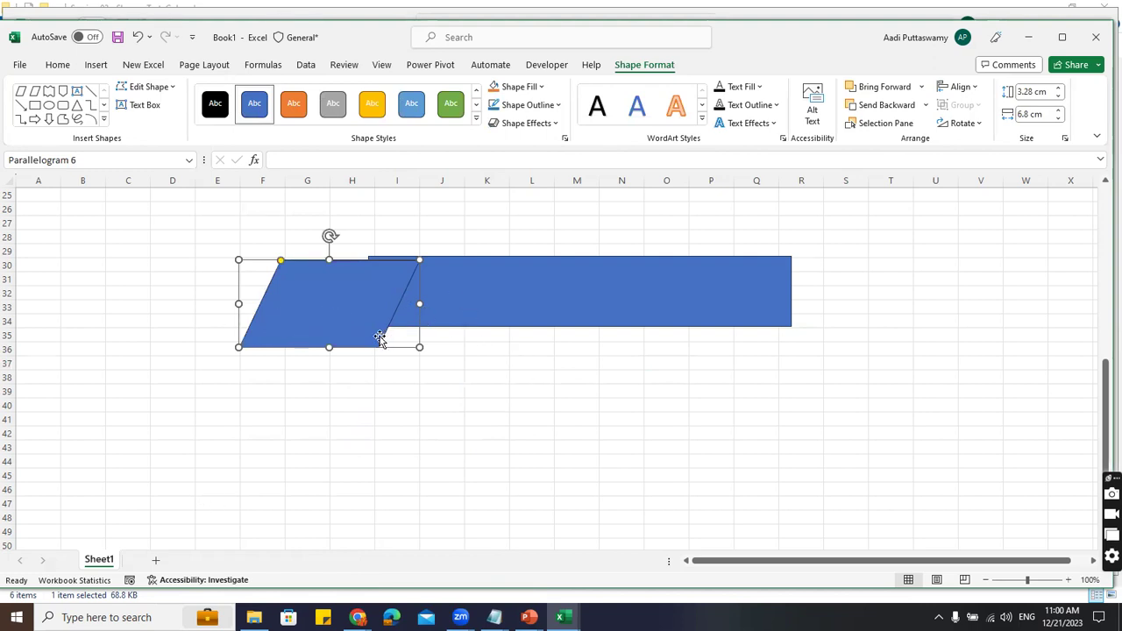
Set the height of the long rectangle to 3 cm in its shape size properties
left_click(529, 306)
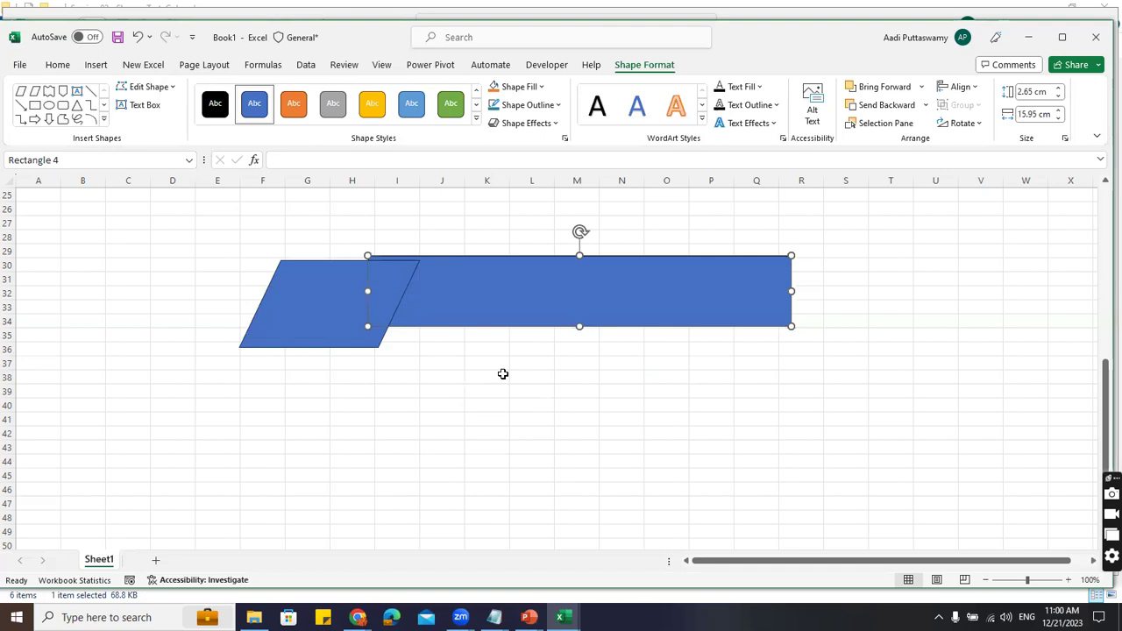
key("ctrl+1")
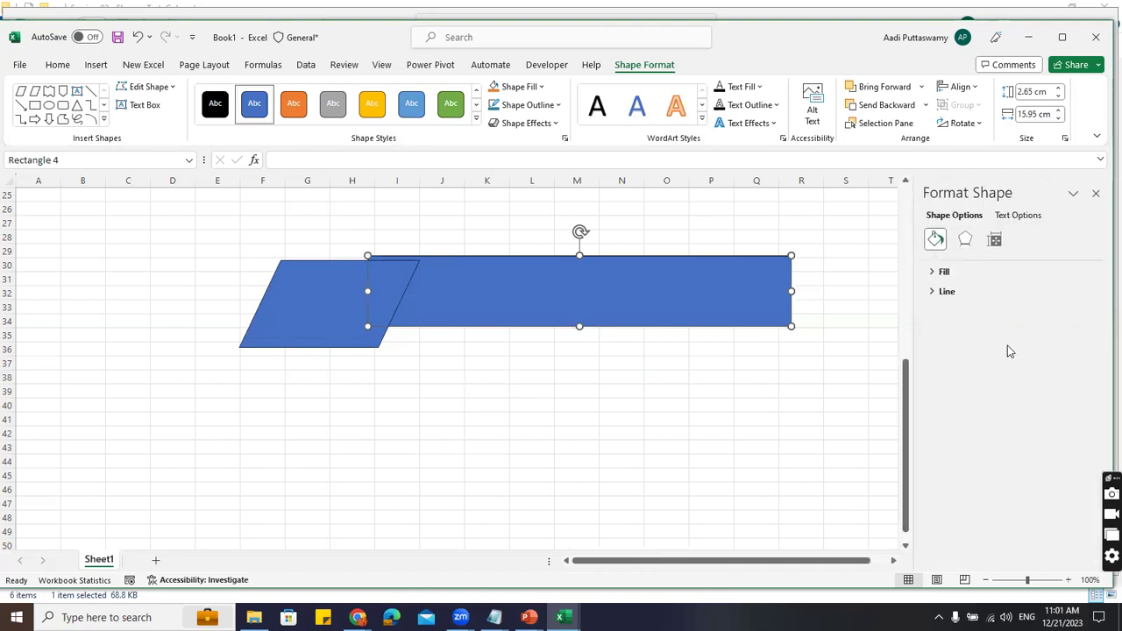
left_click(995, 246)
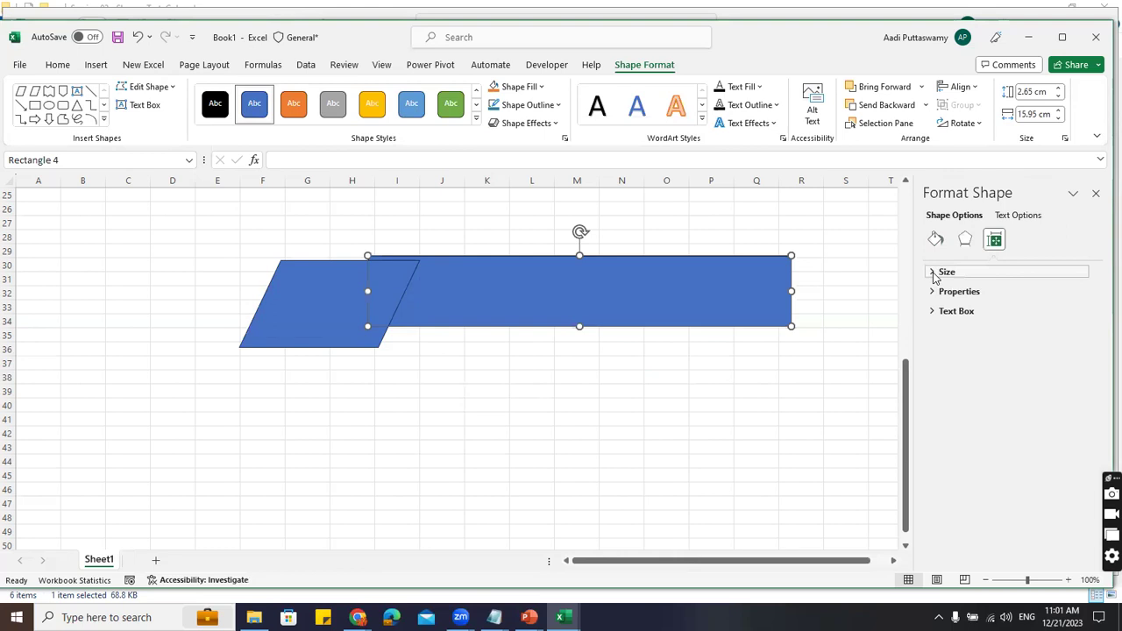
left_click(935, 272)
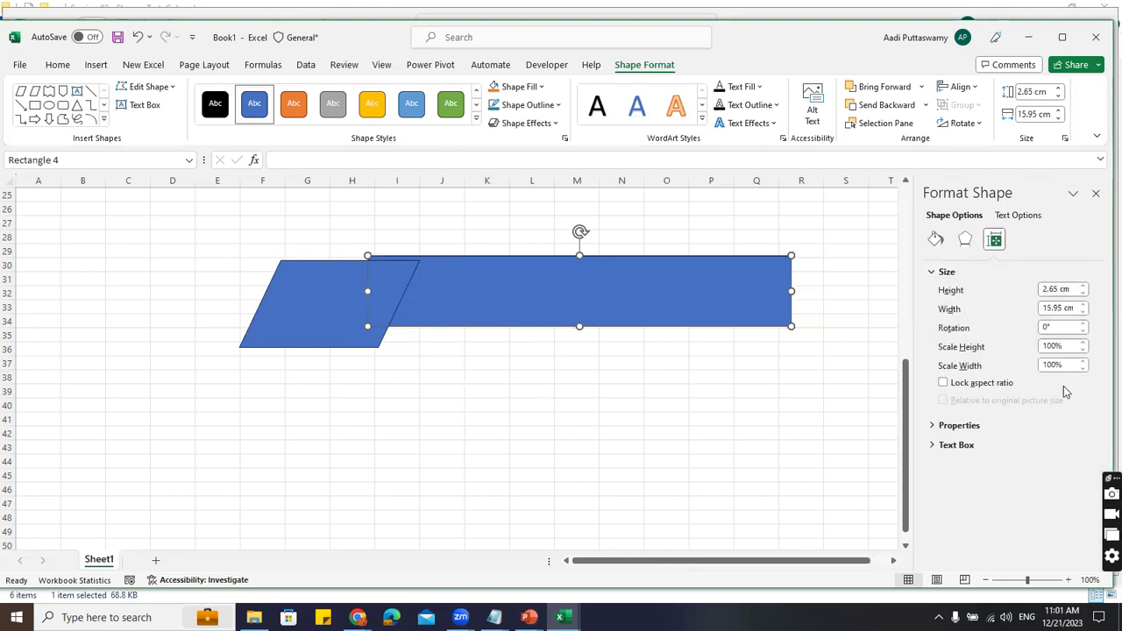
double_click(1060, 289)
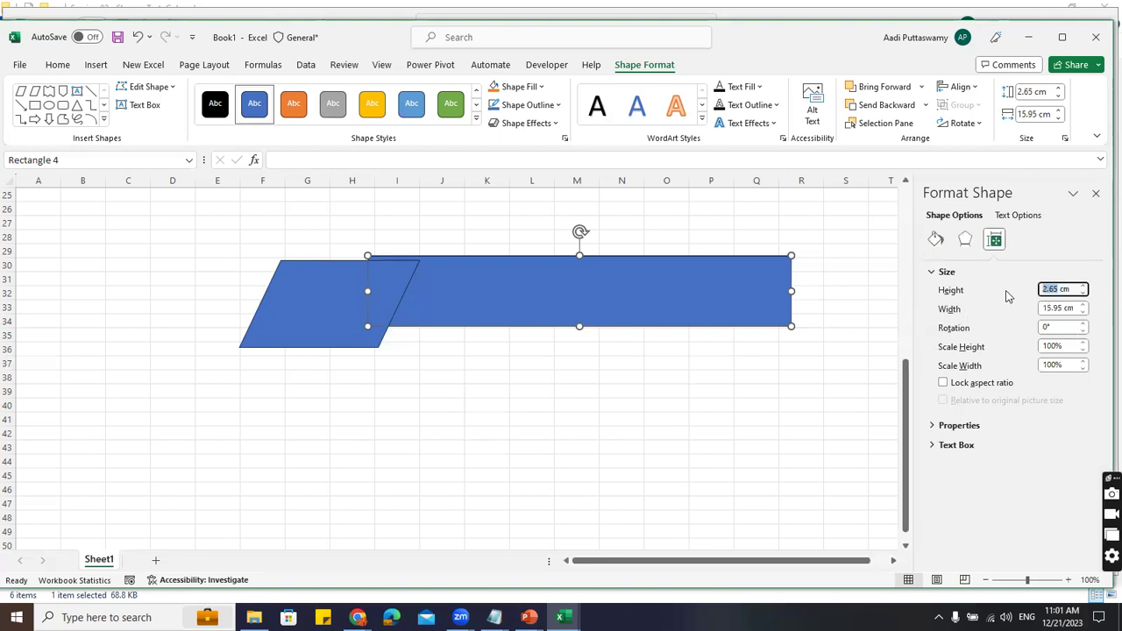
type("3")
key("Return")
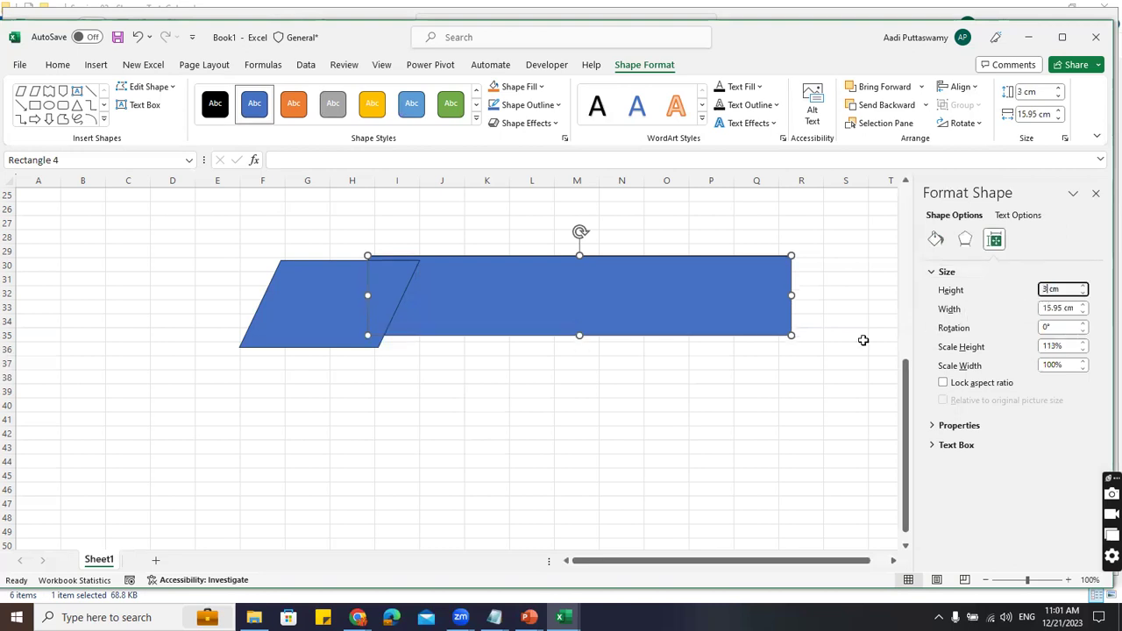
Set the height of the parallelogram to 3 cm to match the rectangle
left_click(311, 303)
double_click(1061, 289)
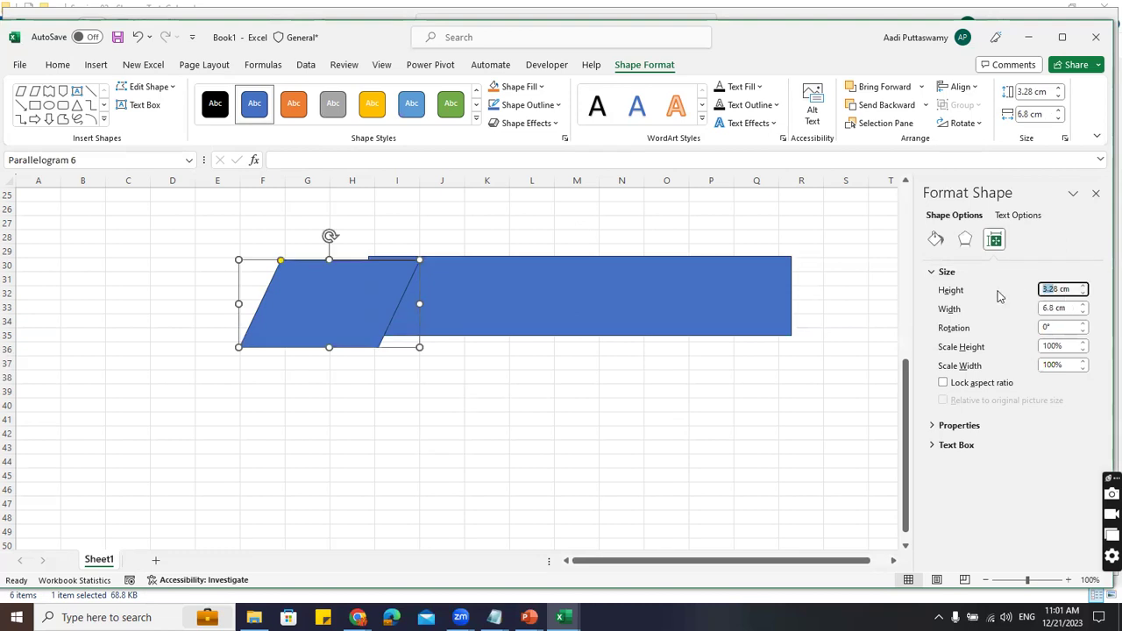
type("3")
key("Return")
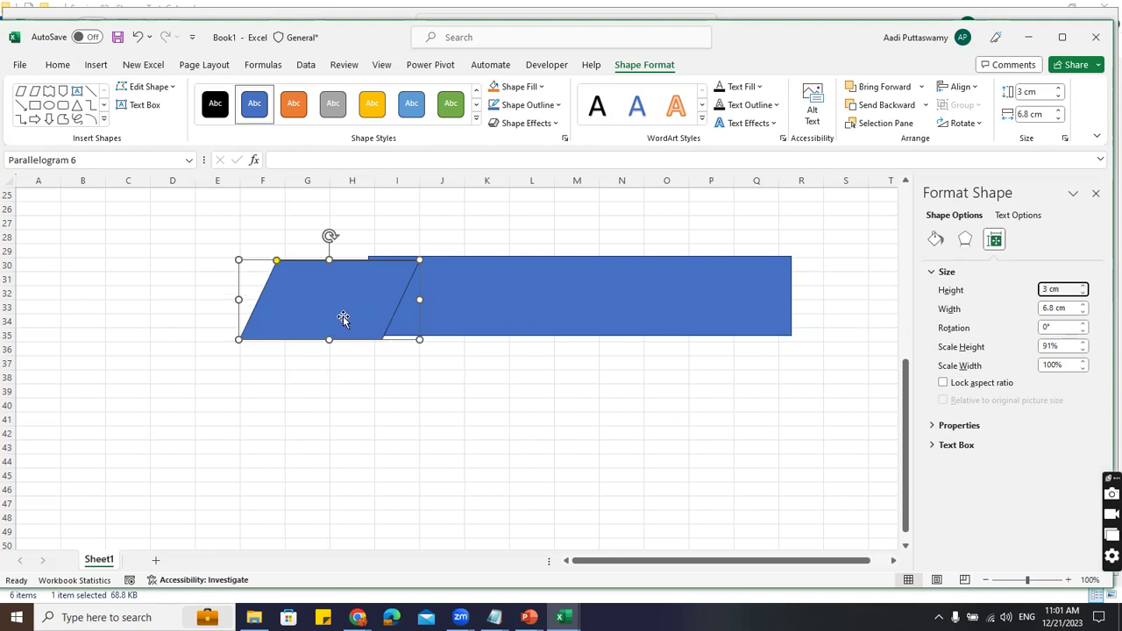
Align the parallelogram and the rectangle with each other along their top edges using Align Top
left_click(514, 301, "shift")
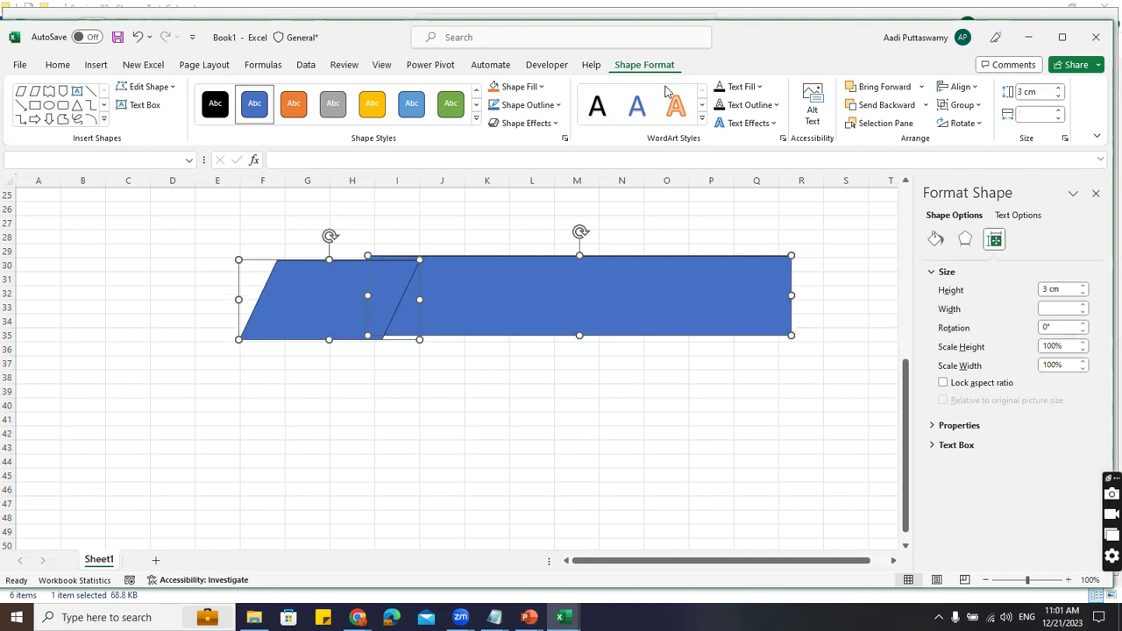
left_click(977, 88)
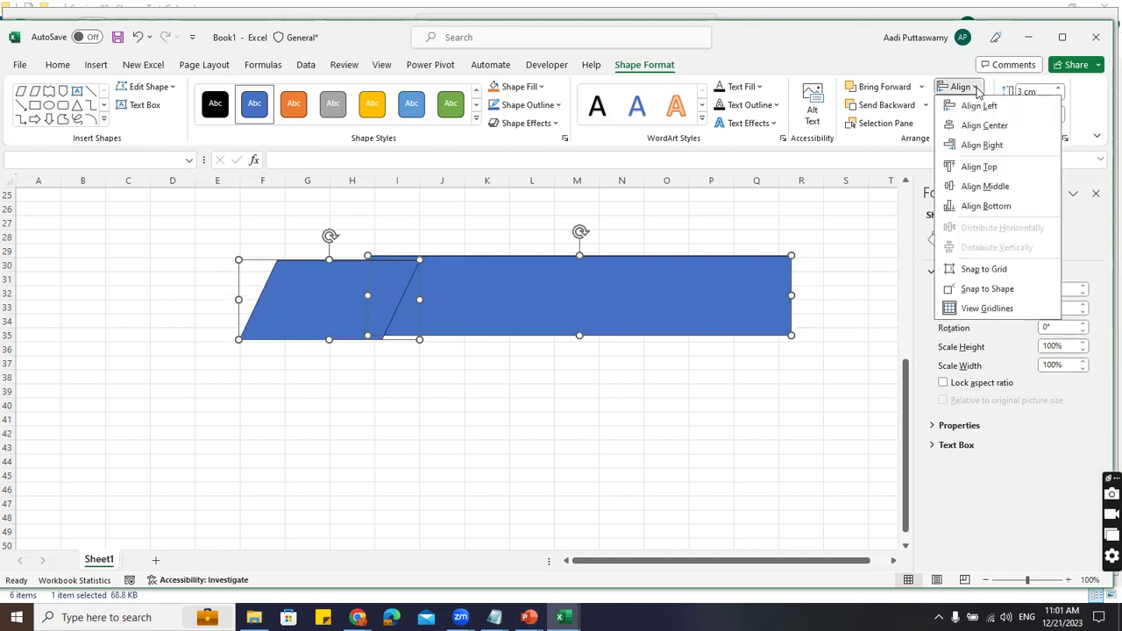
left_click(965, 168)
left_click(653, 394)
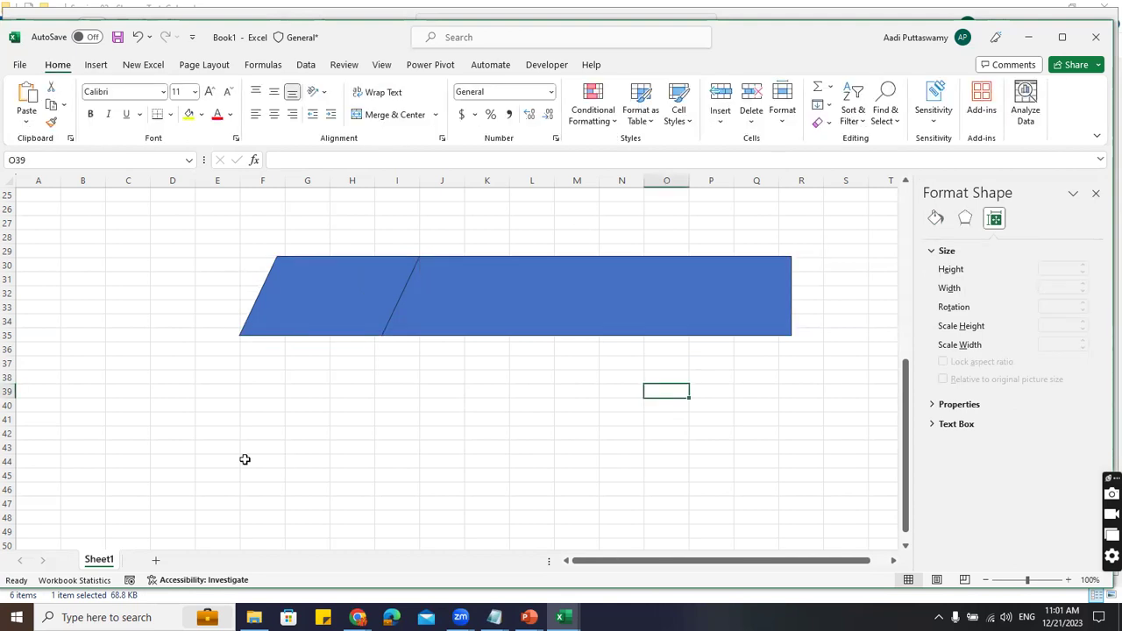
Slightly increase the parallelogram's slant by shifting its upper corner inward with the shape adjustment
left_click(331, 298)
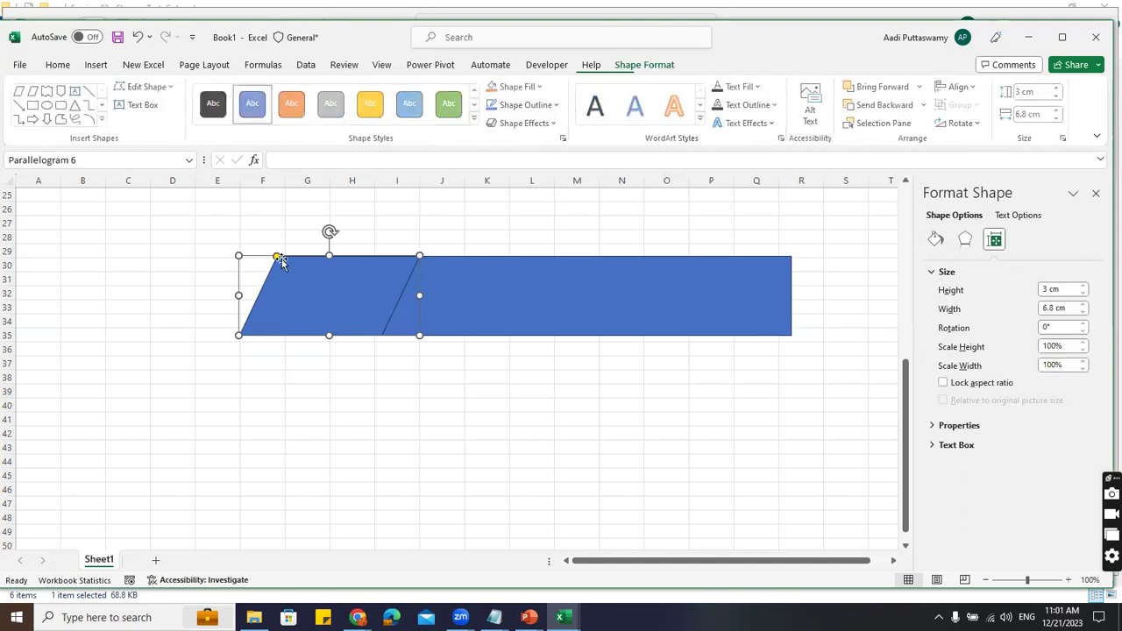
mouse_move(274, 257)
left_mouse_down()
mouse_move(293, 258)
mouse_move(280, 264)
left_mouse_up()
left_click(439, 429)
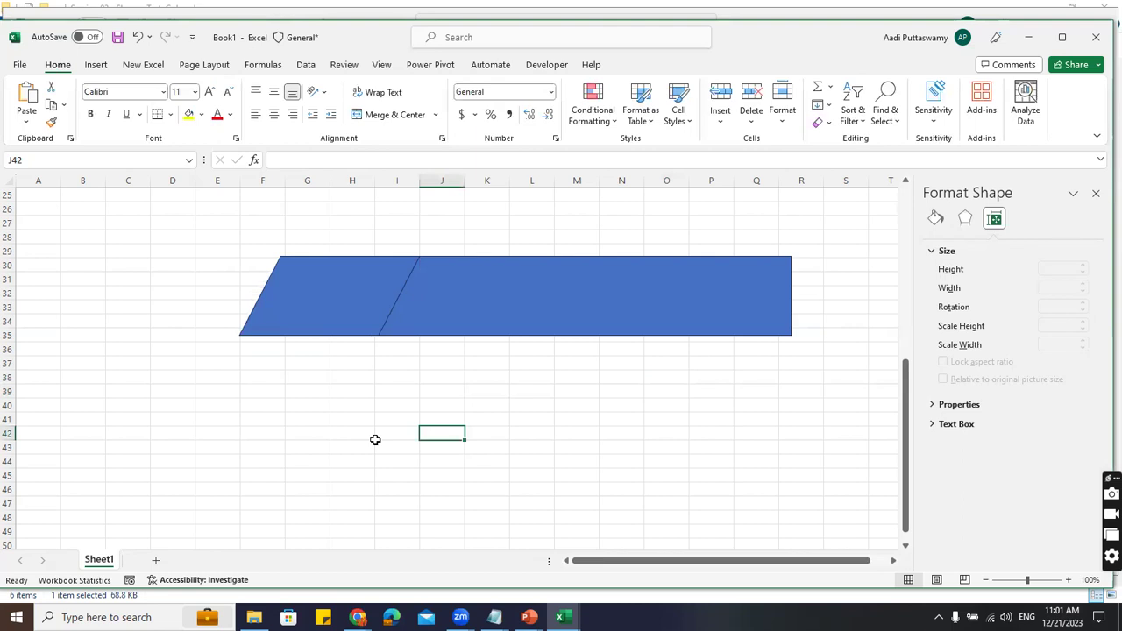
Remove the outline from both the parallelogram and the rectangle
left_click(338, 283)
left_click(469, 307, "shift")
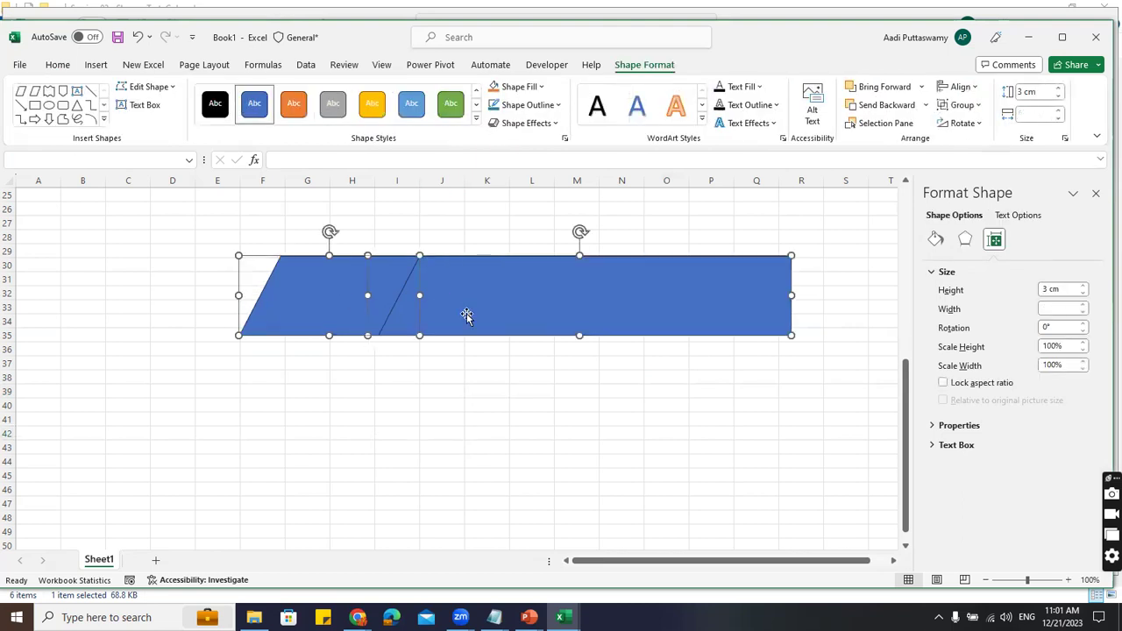
left_click(557, 106)
left_click(544, 287)
left_click(493, 418)
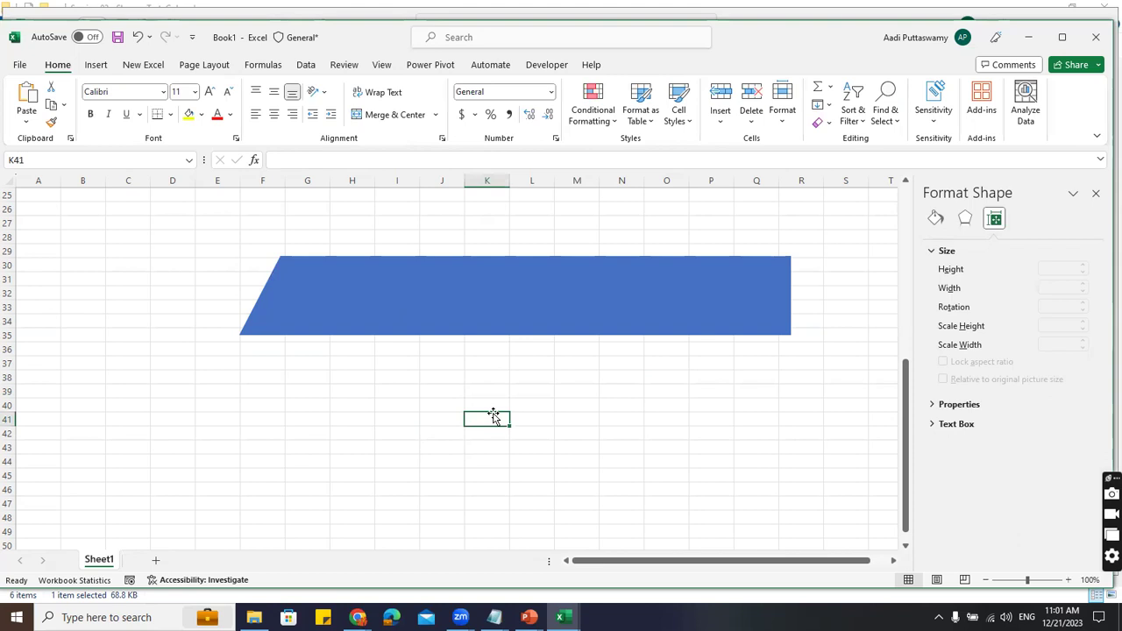
Group the parallelogram and rectangle into one banner and move it up and left to about rows 28 to 33
left_click(316, 280)
left_click(494, 296, "shift")
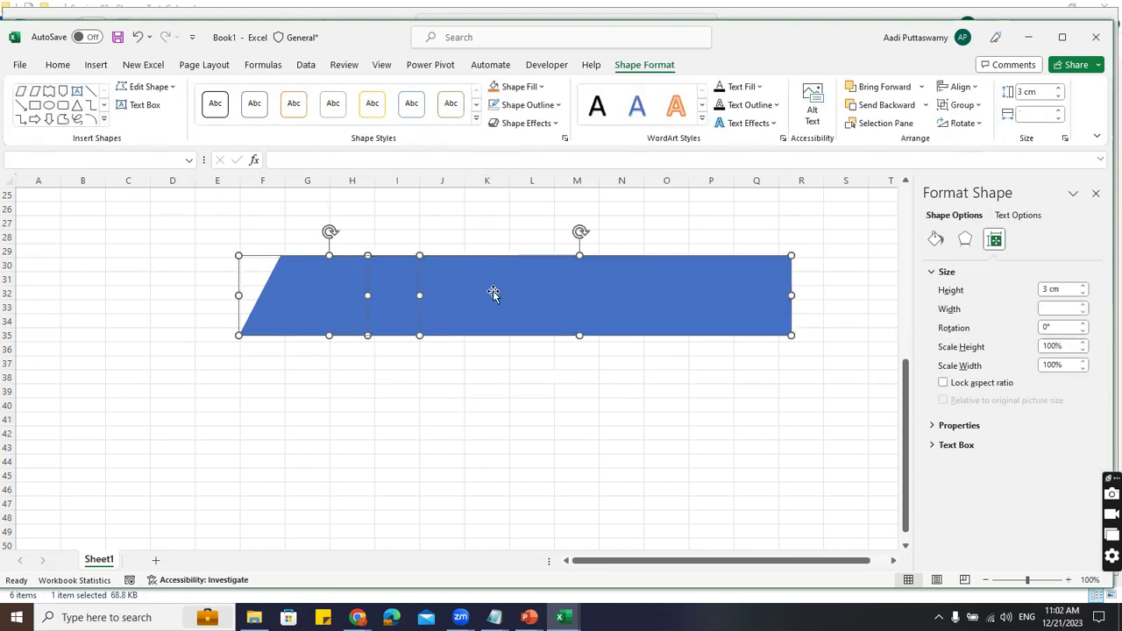
right_click(494, 291)
mouse_move(556, 409)
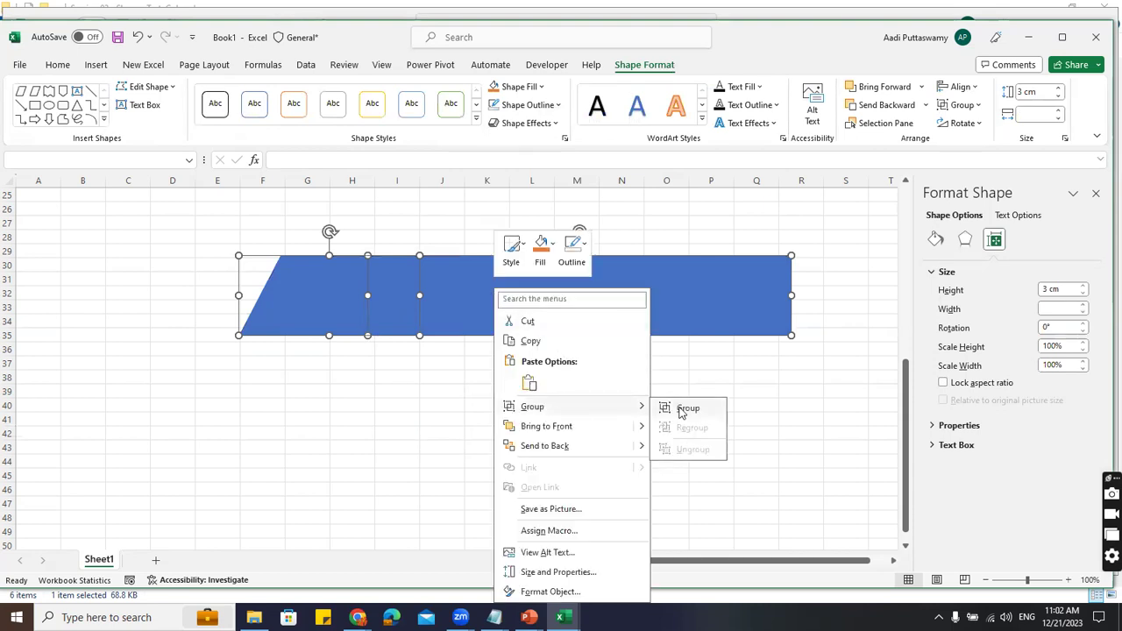
left_click(682, 409)
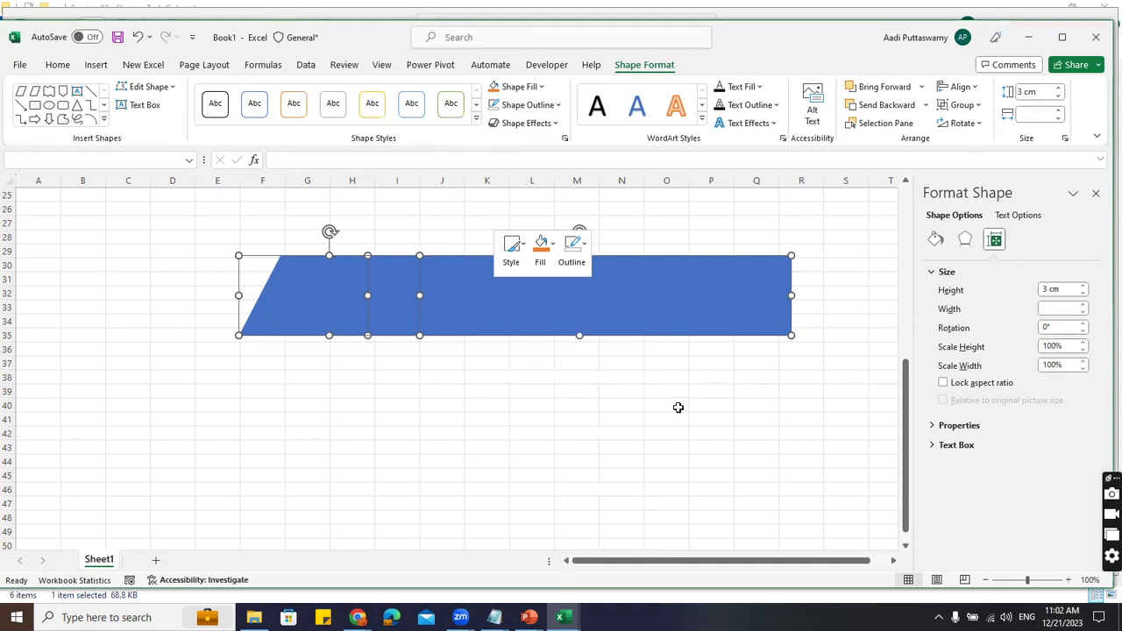
left_click(531, 389)
left_click_drag(462, 297, 425, 277)
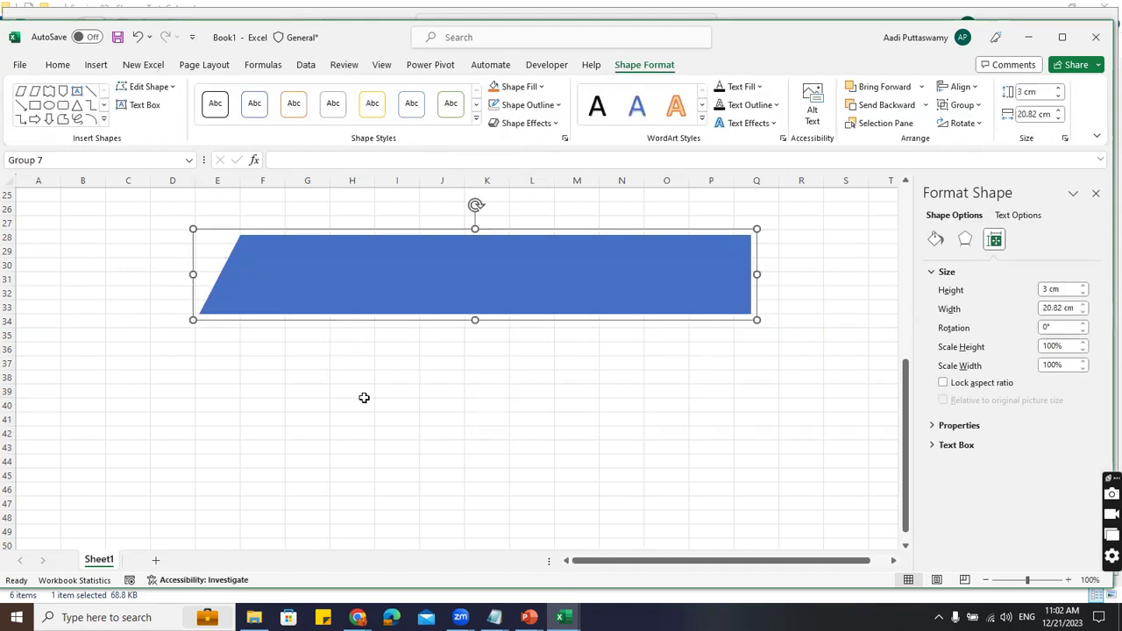
Launch PowerPoint with the powerpnt command and create a blank presentation
key("super+r")
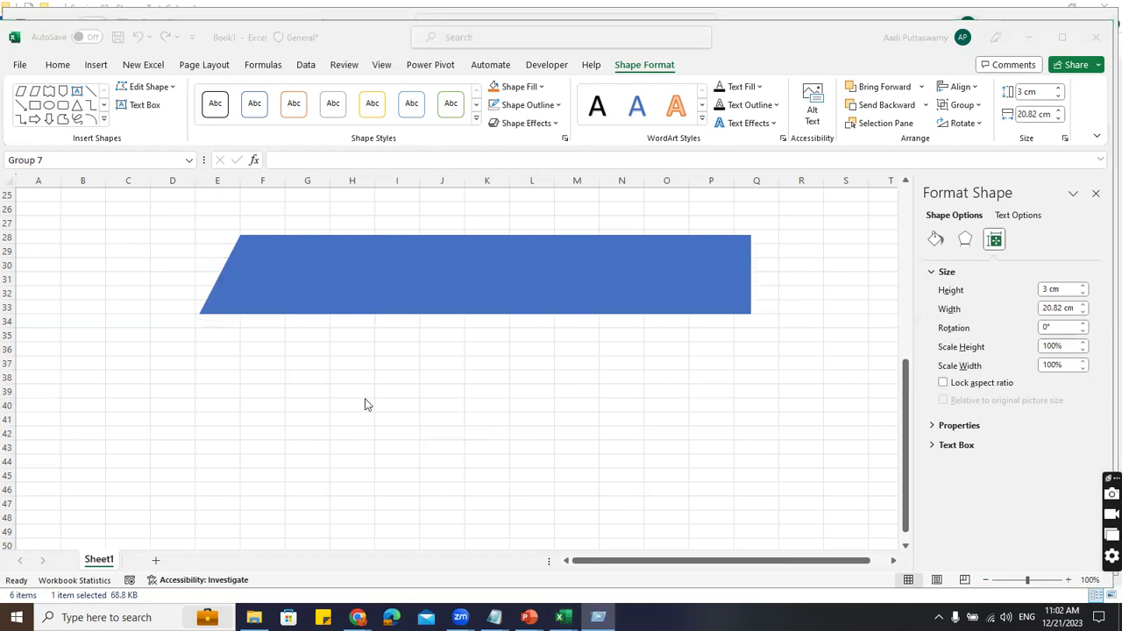
type("po")
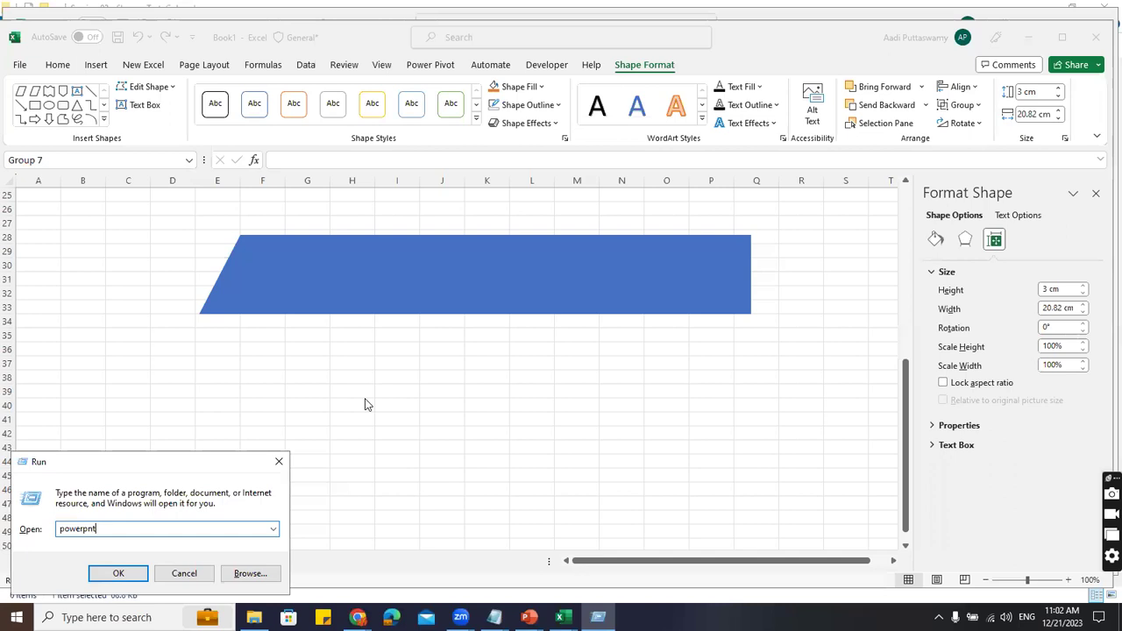
type("werpnt")
key("Return")
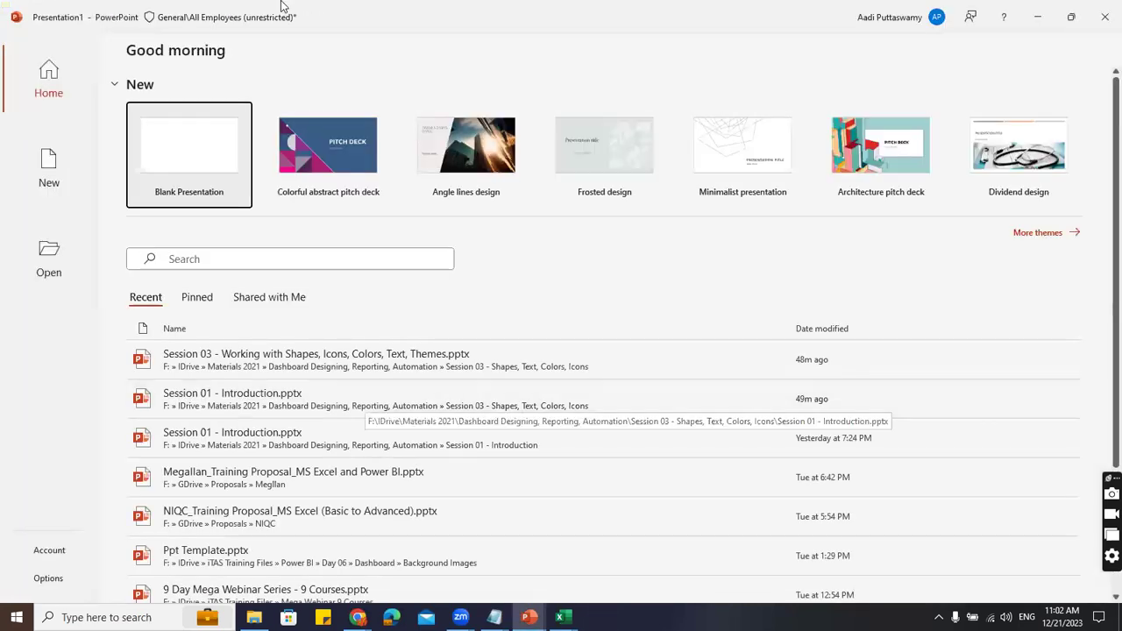
left_click(227, 151)
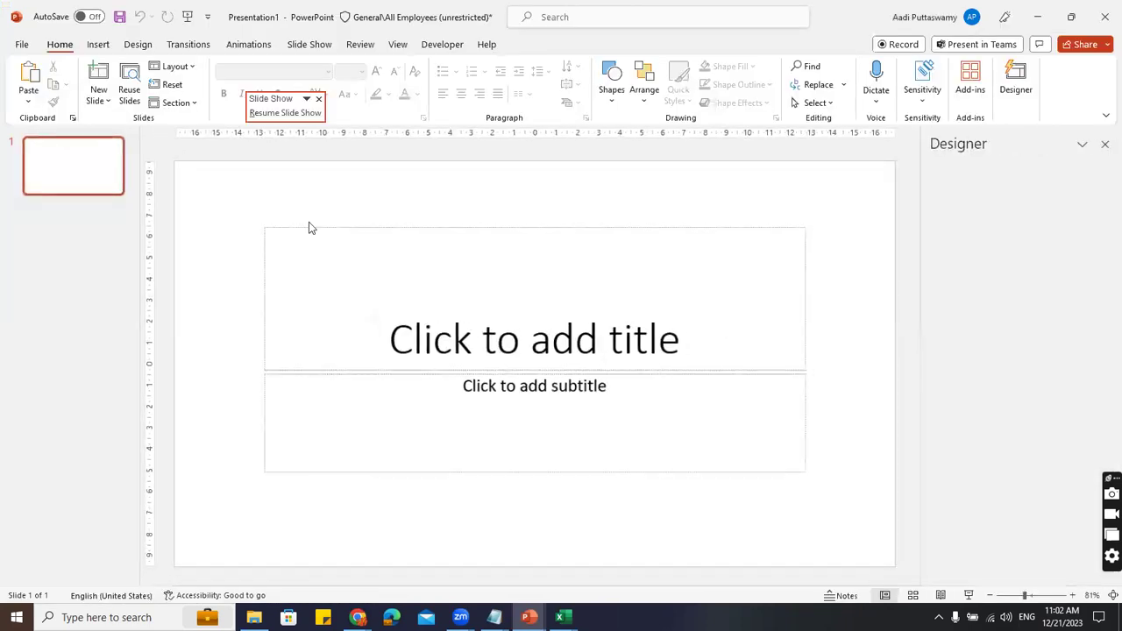
Delete the title and subtitle placeholders from the first slide and bring up the insert commands
left_click_drag(216, 205, 900, 512)
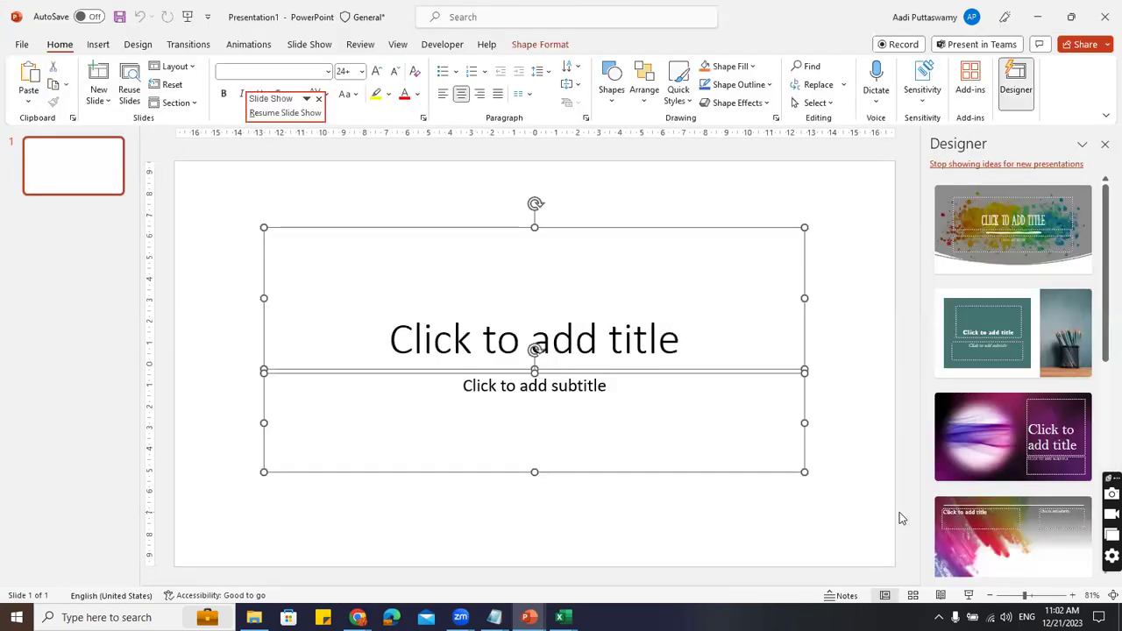
key("Delete")
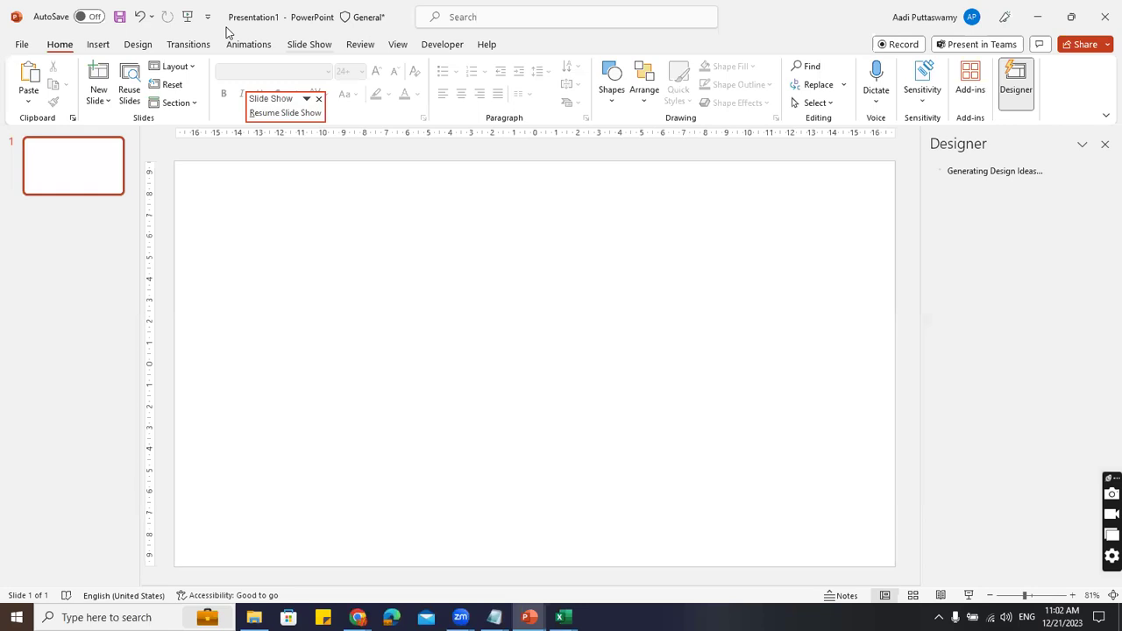
left_click(97, 44)
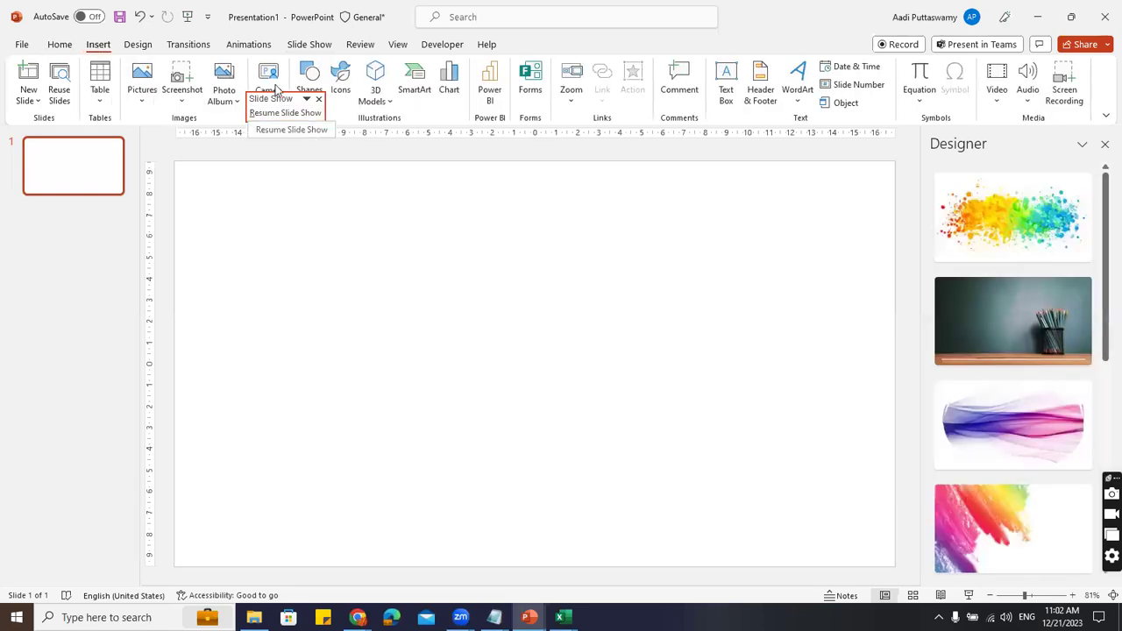
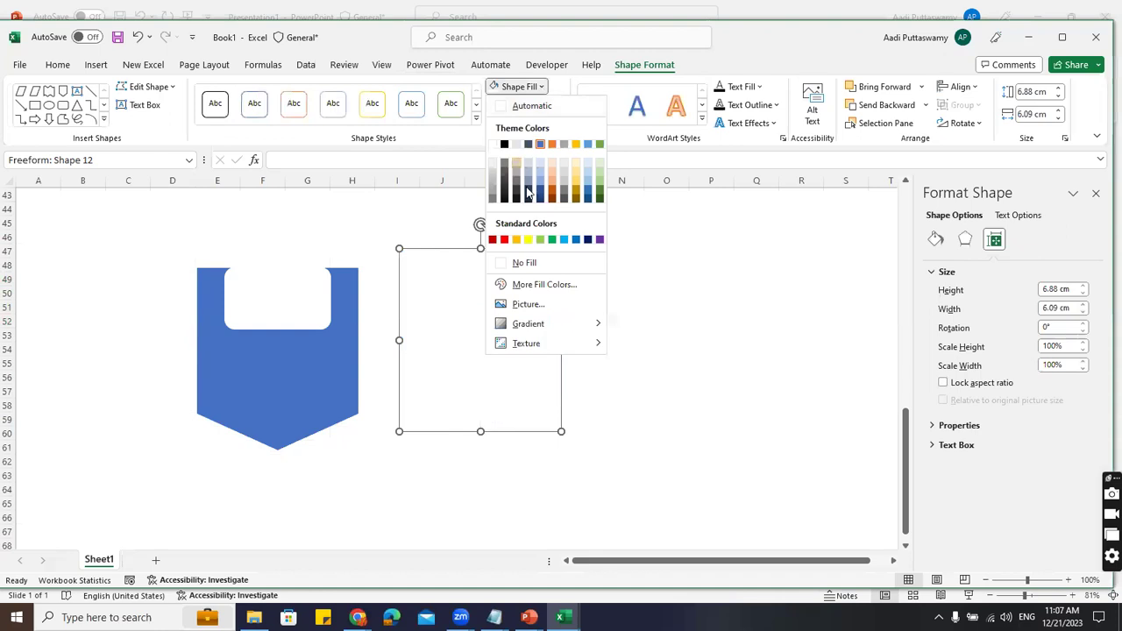
Fill the freeform cut-out shape beside the blue one with standard purple and move it slightly
left_click(600, 239)
left_click(712, 279)
left_click_drag(551, 309, 539, 323)
left_click(631, 323)
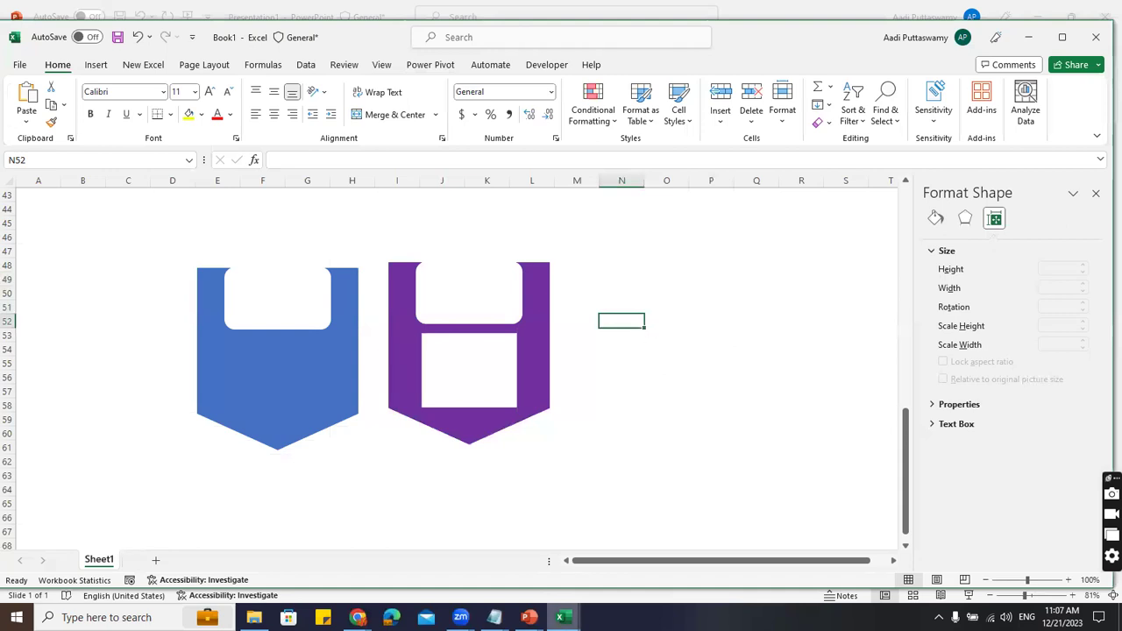
Switch to the Working with Shapes workbook and show the Shape Edit sheet from column A
left_click(563, 618)
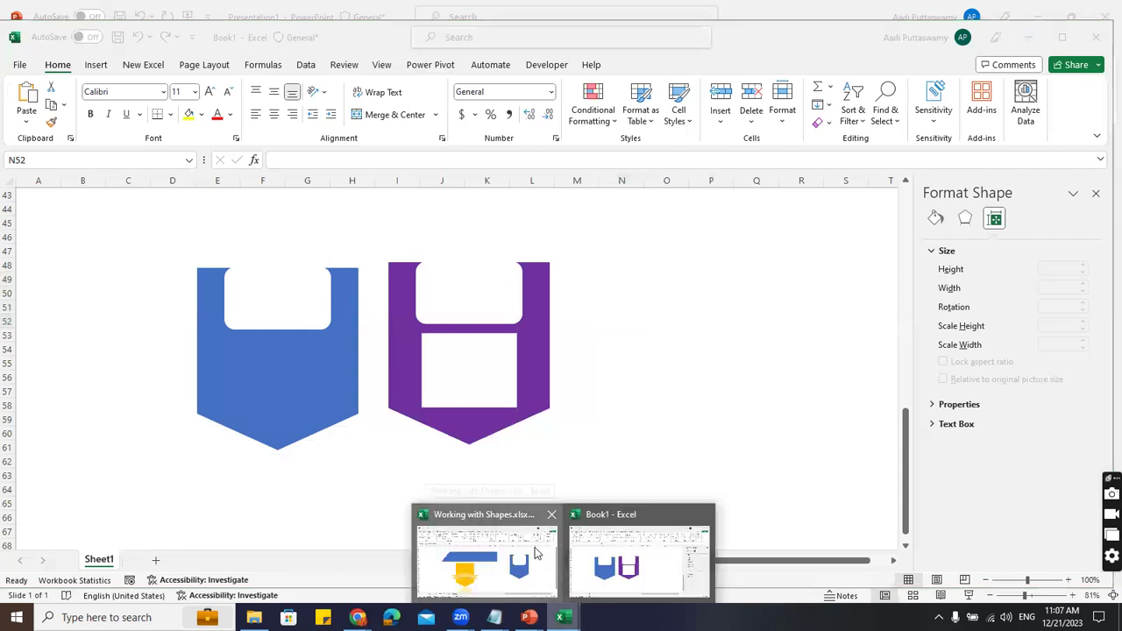
left_click(537, 553)
left_click(238, 547)
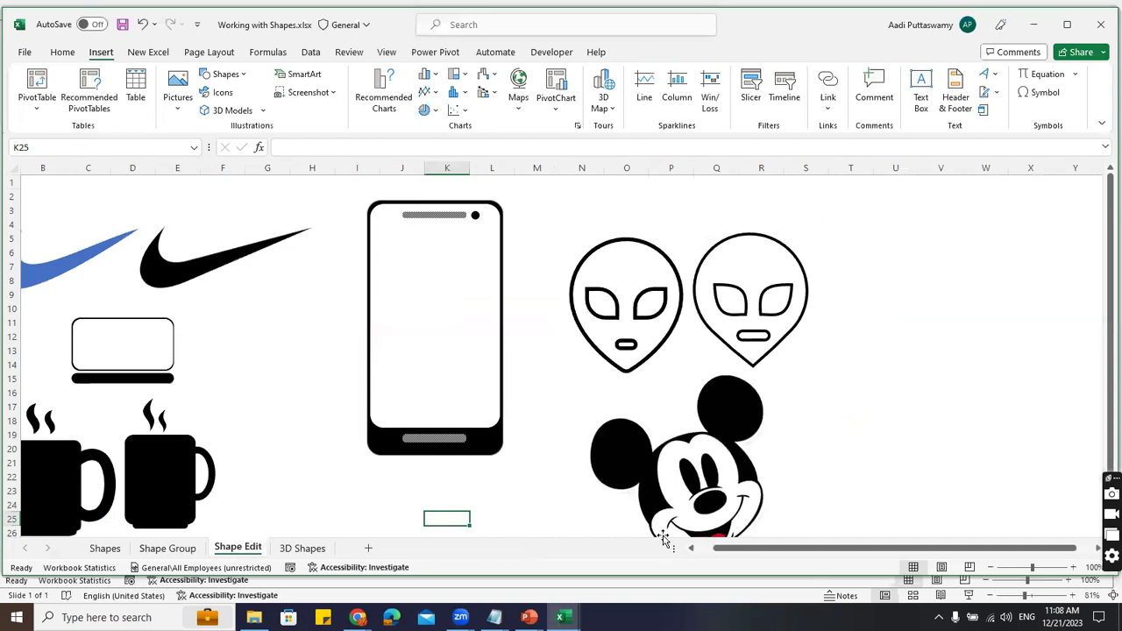
left_click_drag(840, 548, 825, 548)
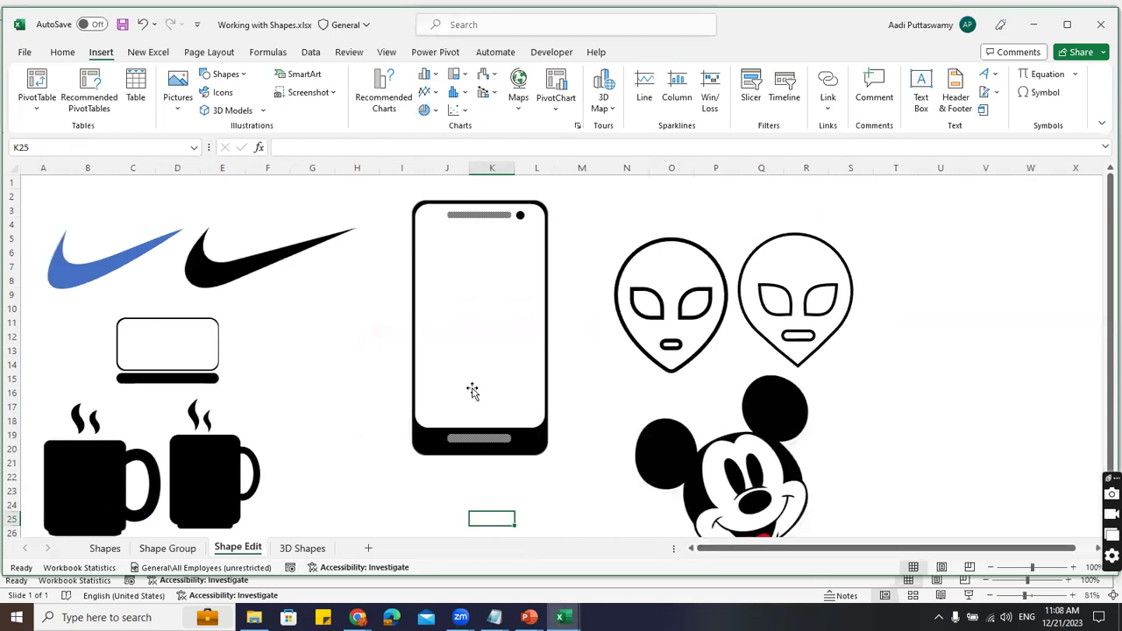
Reposition the Mickey Mouse picture below the alien faces and shift the black Nike swoosh picture slightly right
scroll(472, 392, "down", 2)
left_click_drag(743, 390, 693, 429)
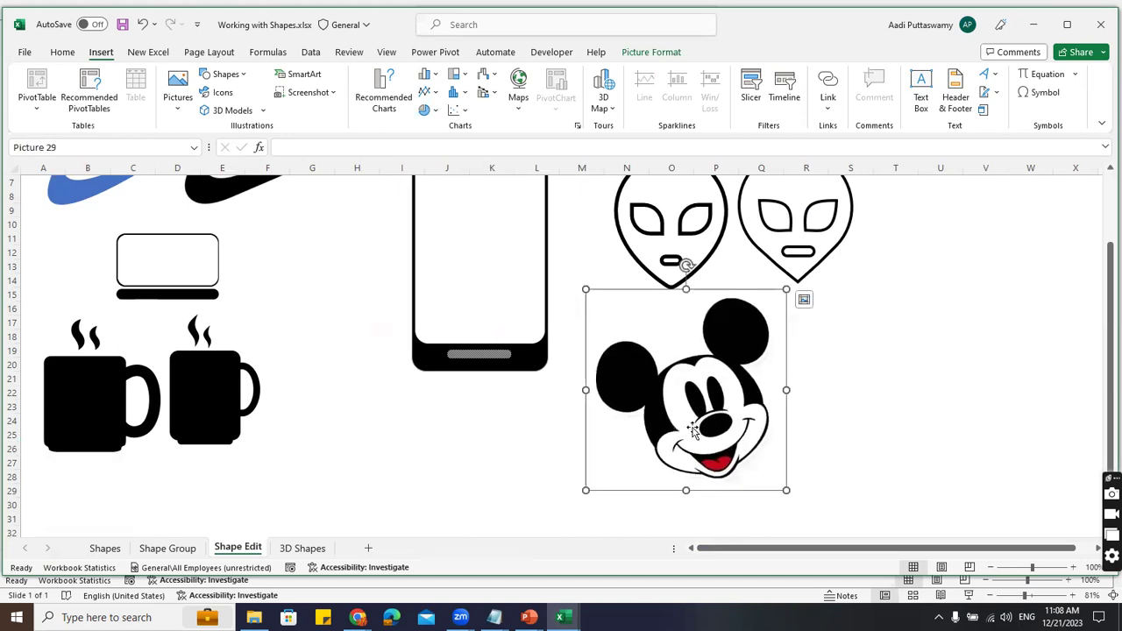
left_click_drag(723, 412, 758, 410)
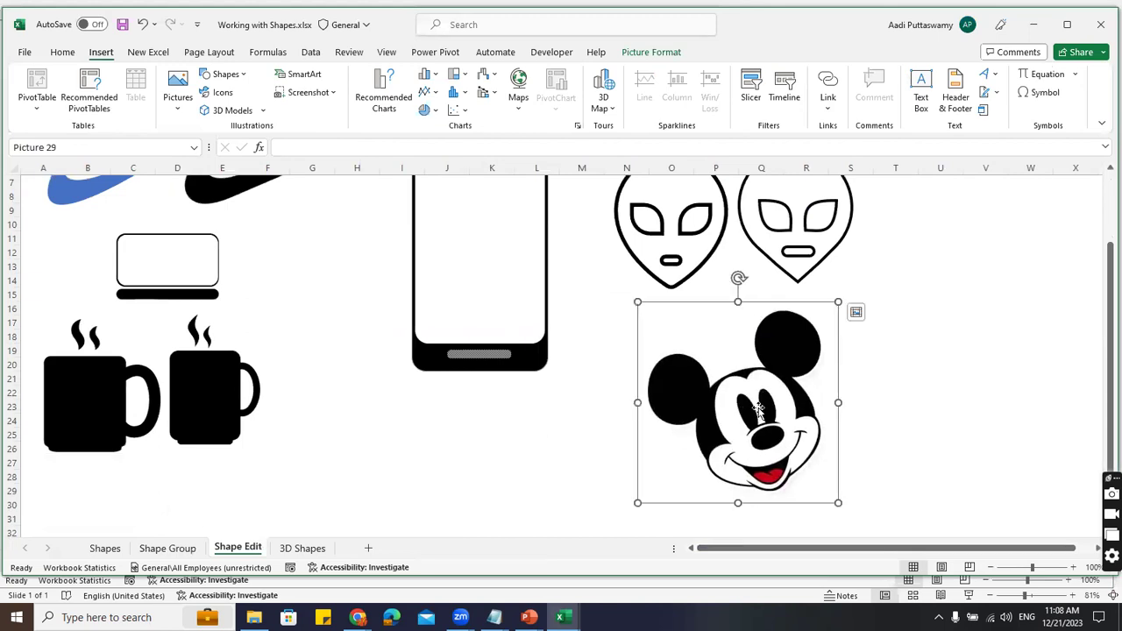
scroll(742, 399, "up", 2)
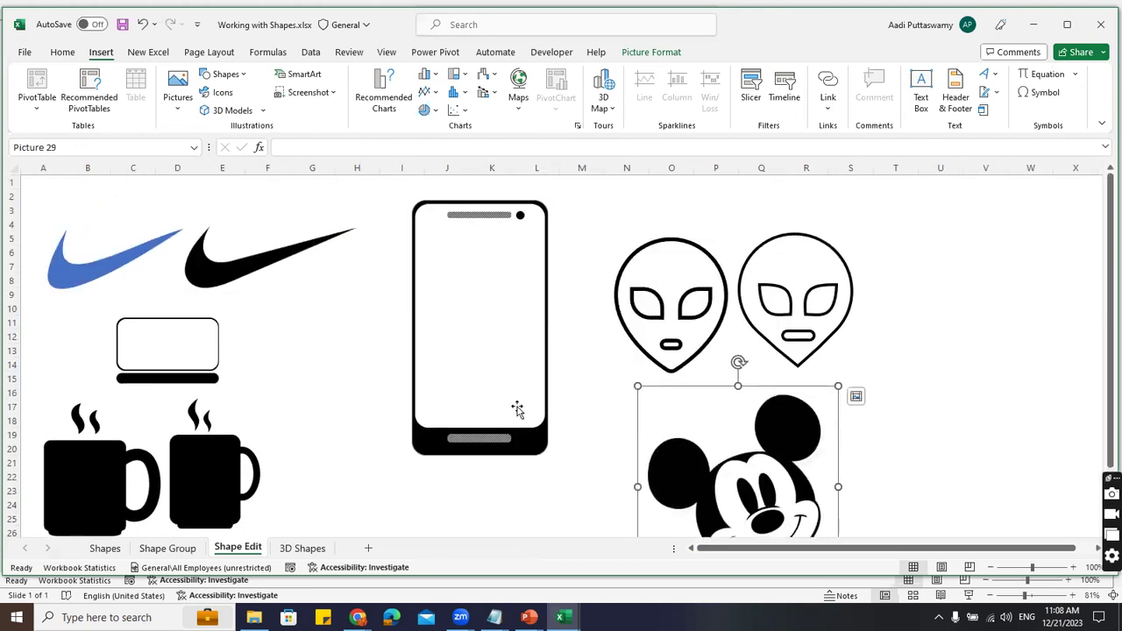
left_click(220, 280)
mouse_move(213, 280)
left_mouse_down()
mouse_move(244, 281)
mouse_move(234, 279)
left_mouse_up()
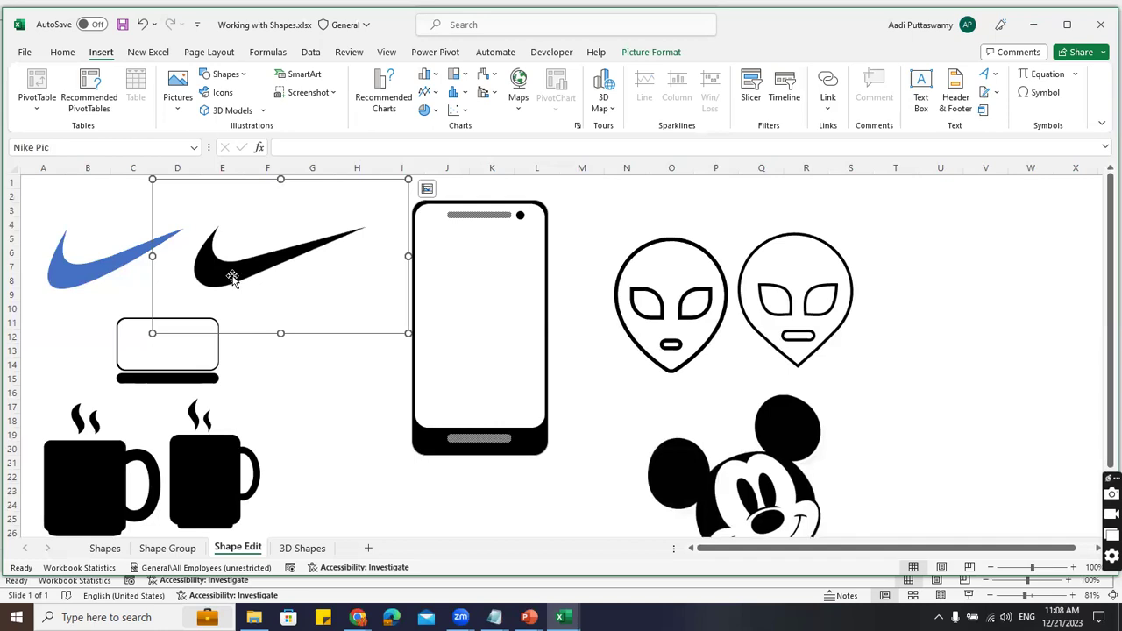
Reposition the blue swoosh shape slightly up and right, and move the black Nike picture close beside it
left_click_drag(235, 267, 246, 269)
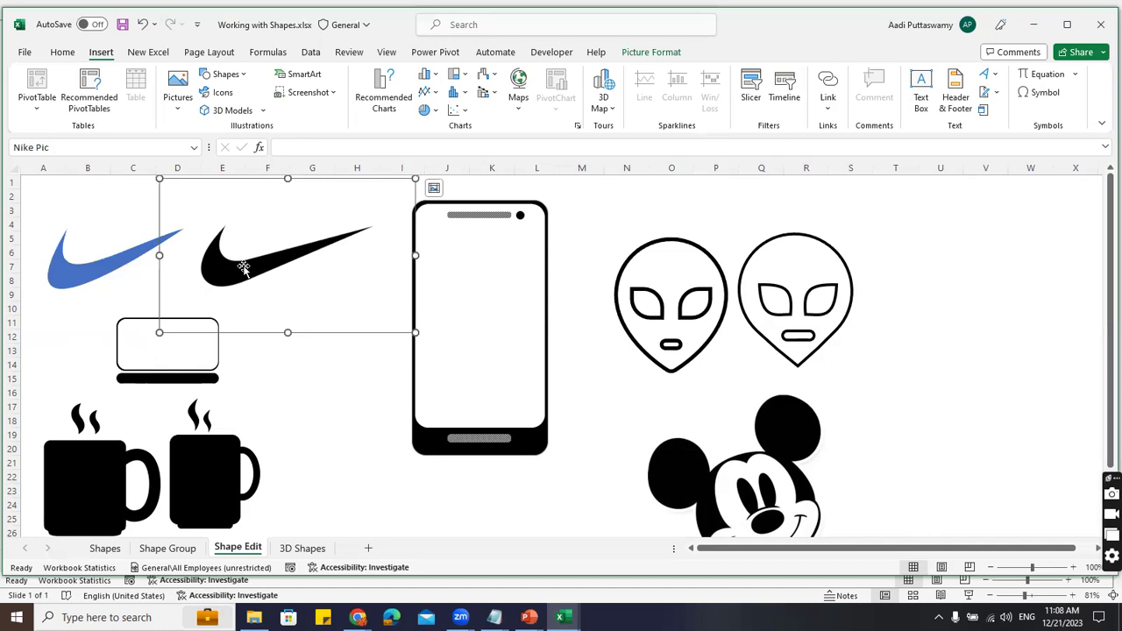
left_click(91, 263)
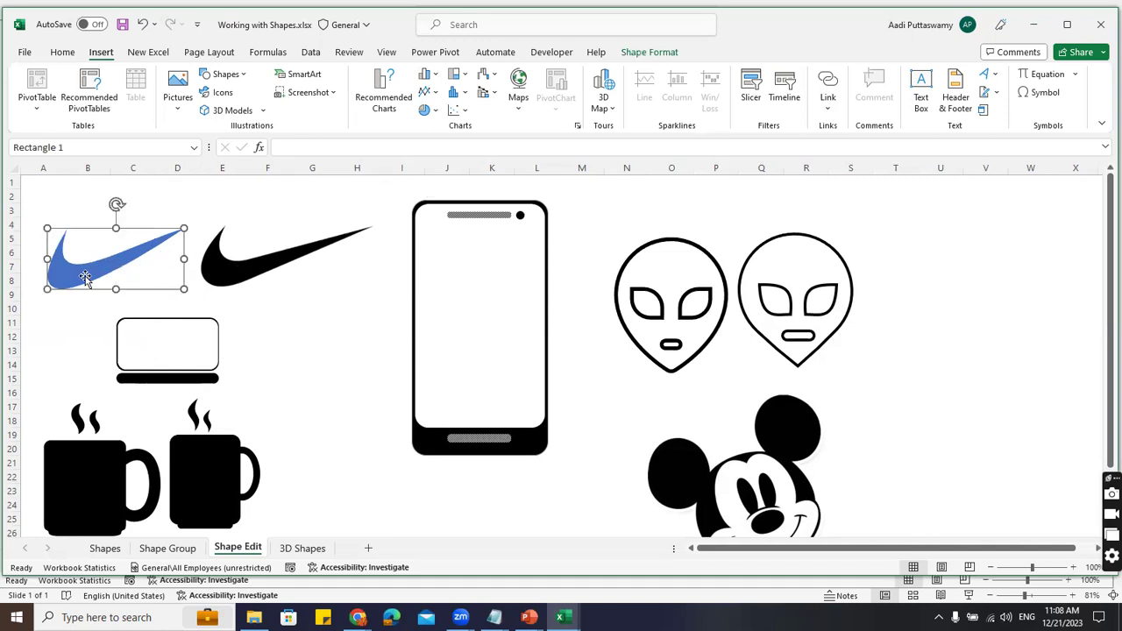
left_click_drag(83, 275, 94, 268)
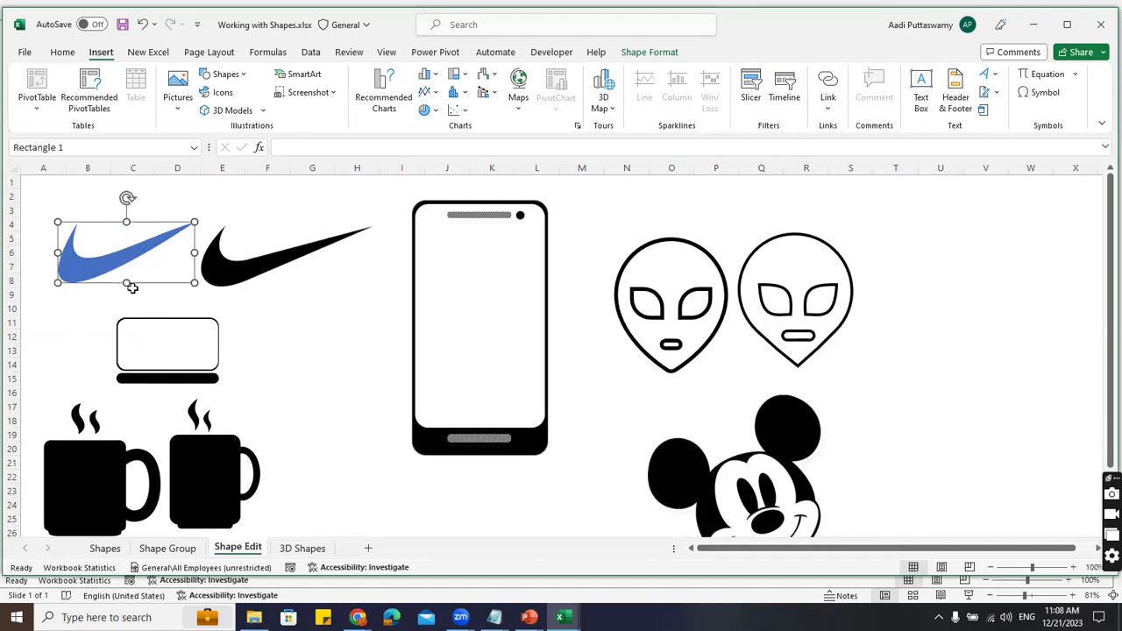
left_click_drag(394, 193, 367, 187)
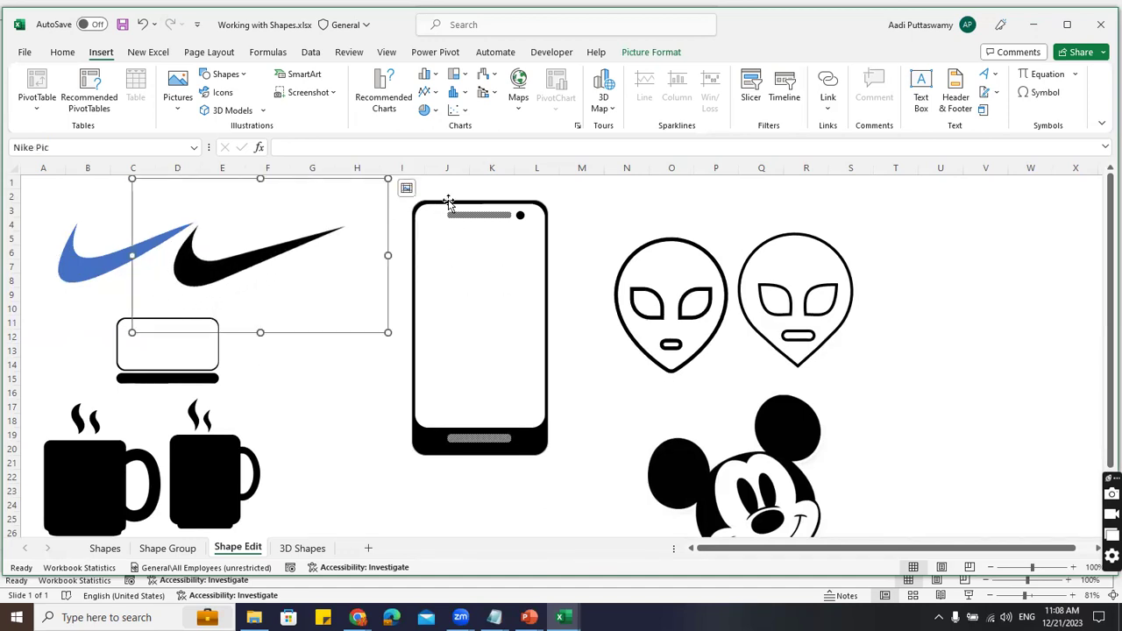
Examine the phone, laptop and coffee mug shapes and the black Nike picture on the Shape Edit sheet
left_click(551, 375)
left_click(546, 368)
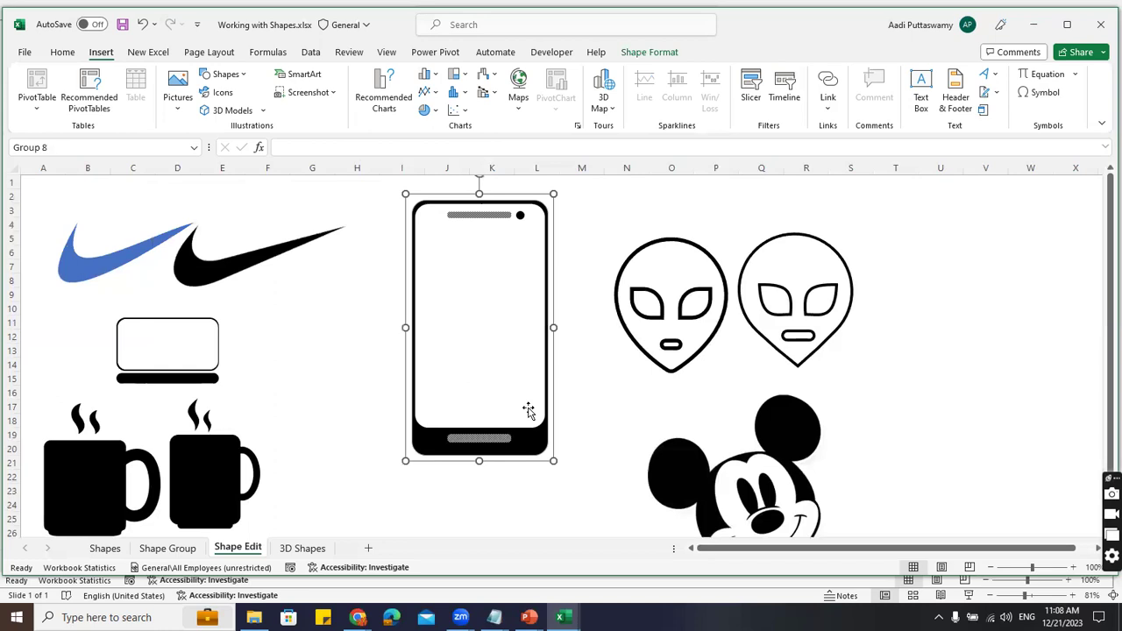
left_click(161, 382)
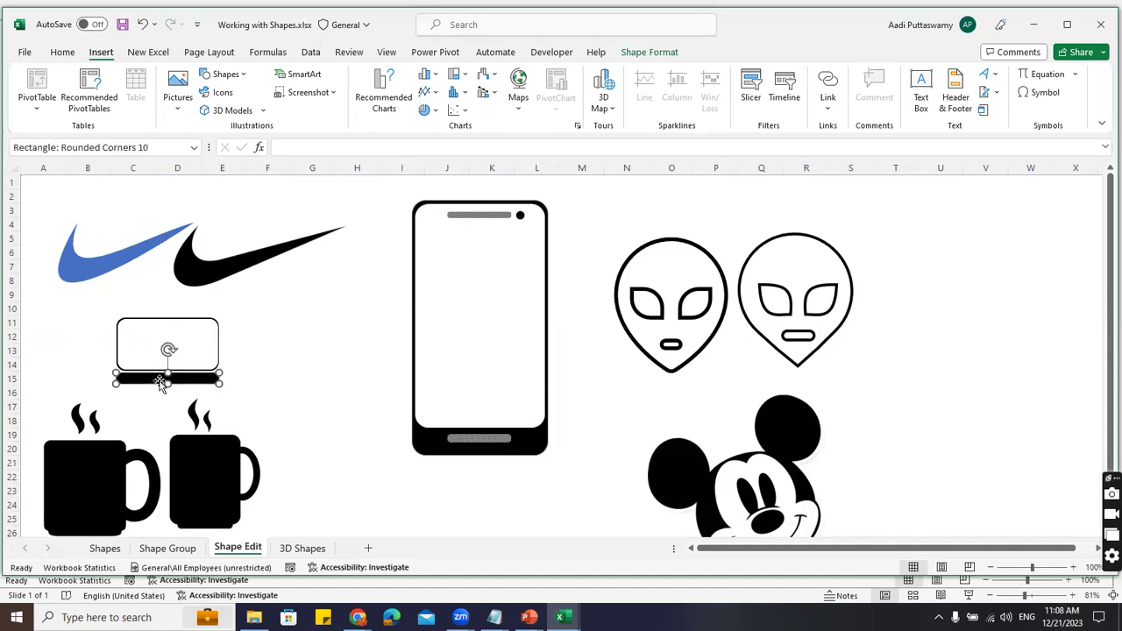
left_click(97, 328)
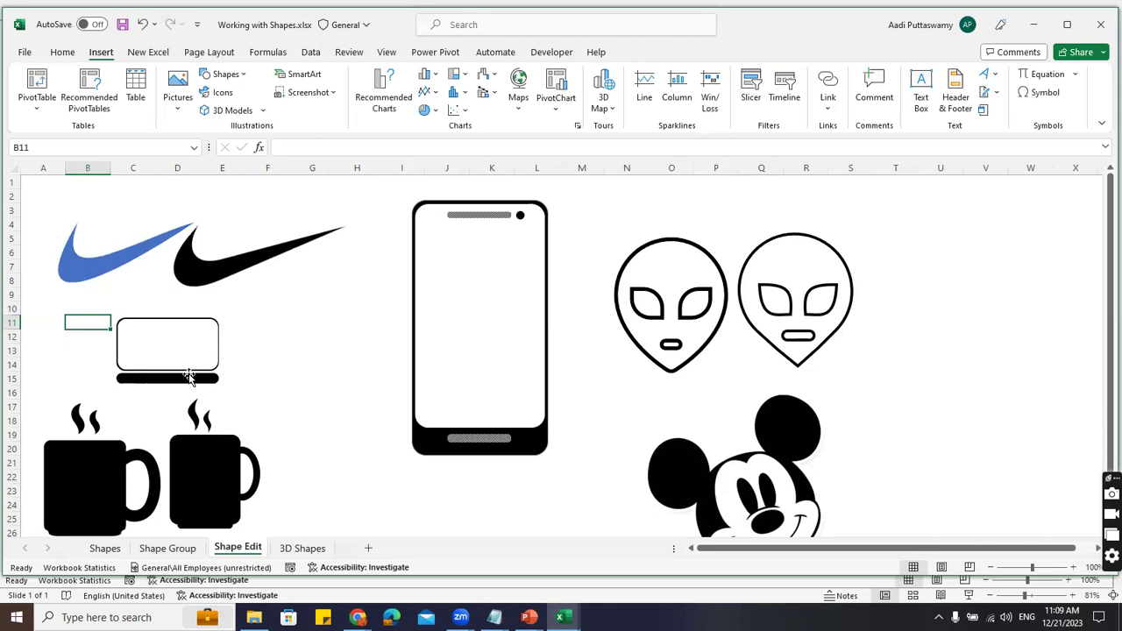
scroll(106, 483, "down", 1)
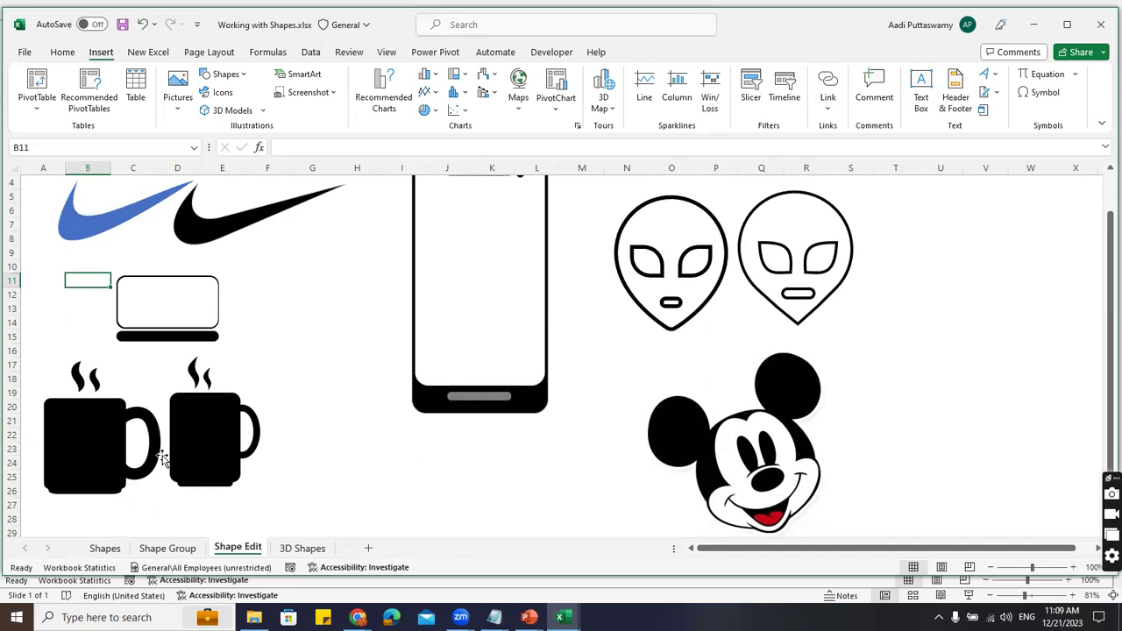
scroll(244, 414, "up", 1)
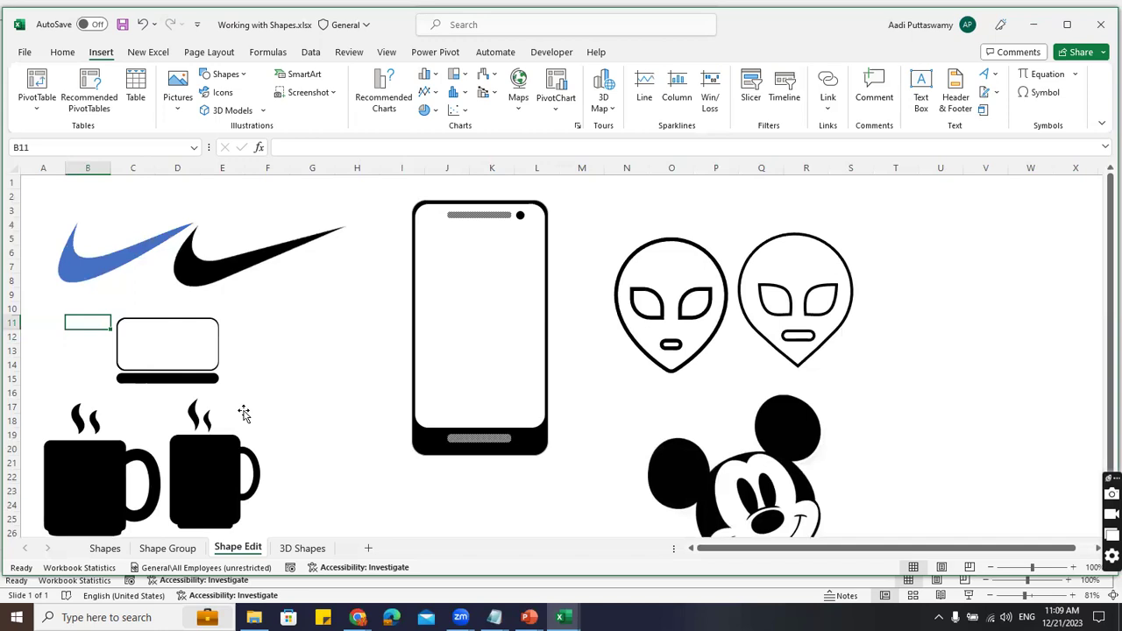
left_click(196, 274)
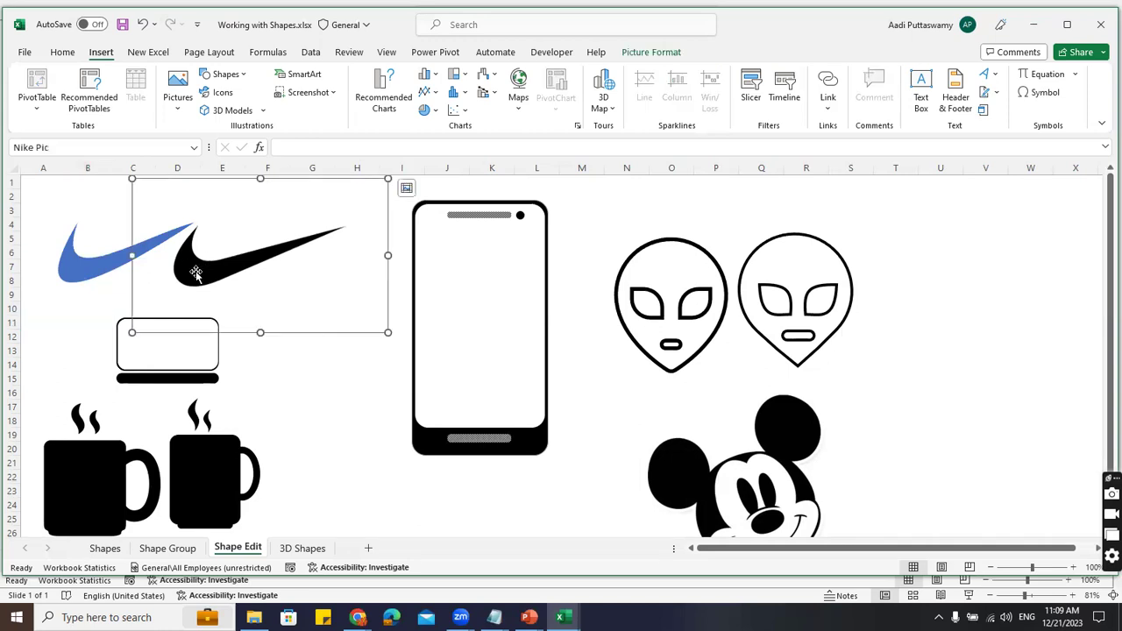
left_click(325, 377)
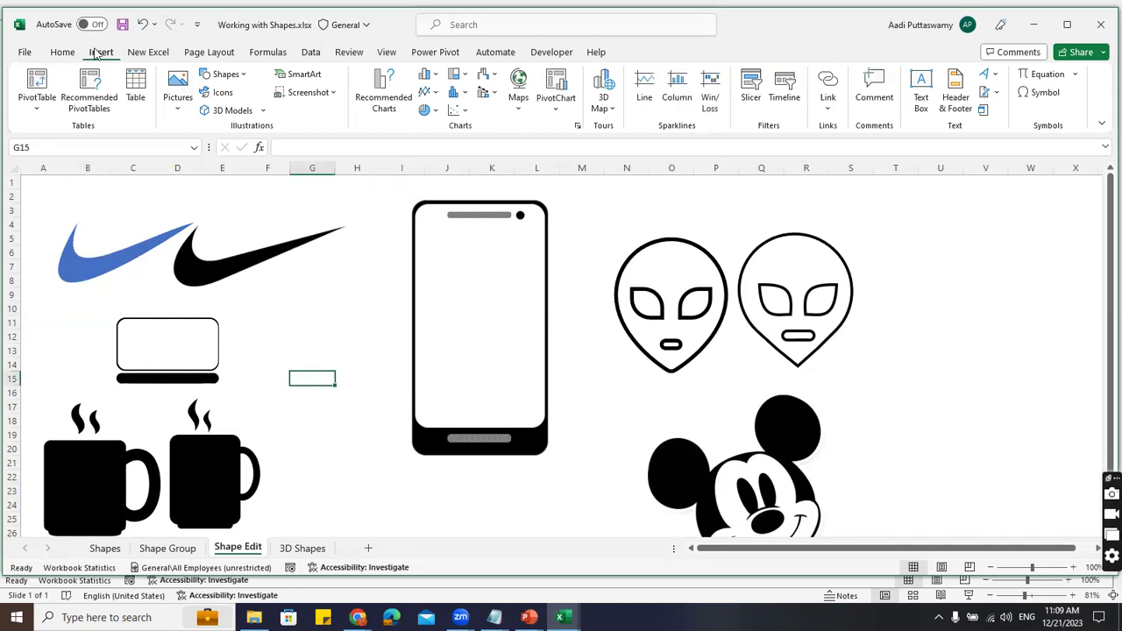
Copy the black Nike swoosh picture and paste it into a new sheet of the Book1 workbook
left_click(202, 274)
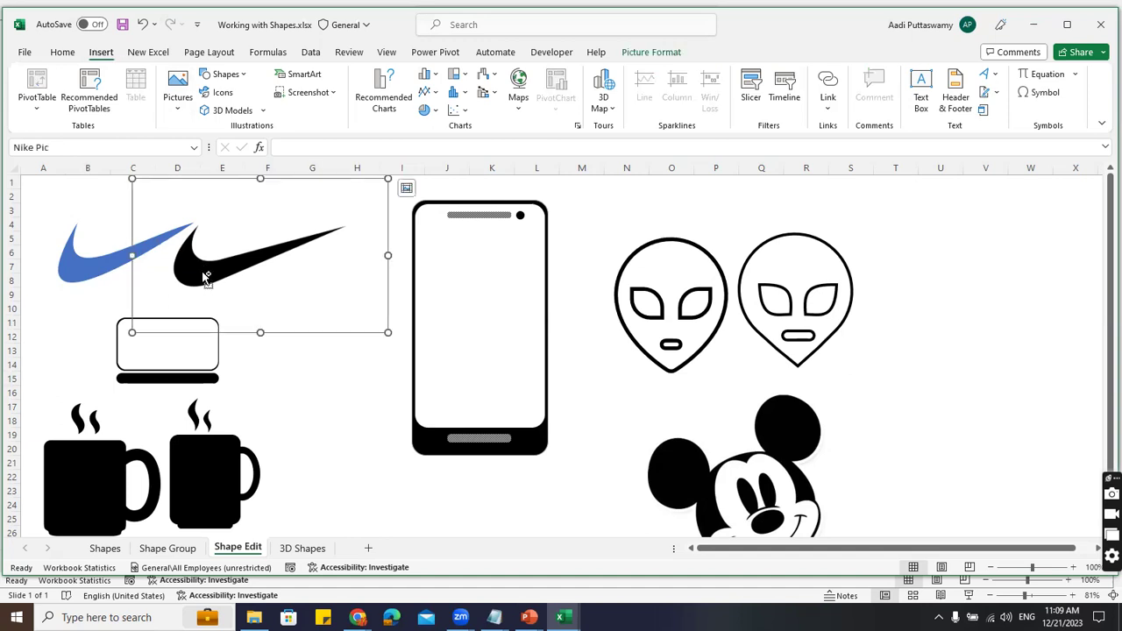
key("ctrl+c")
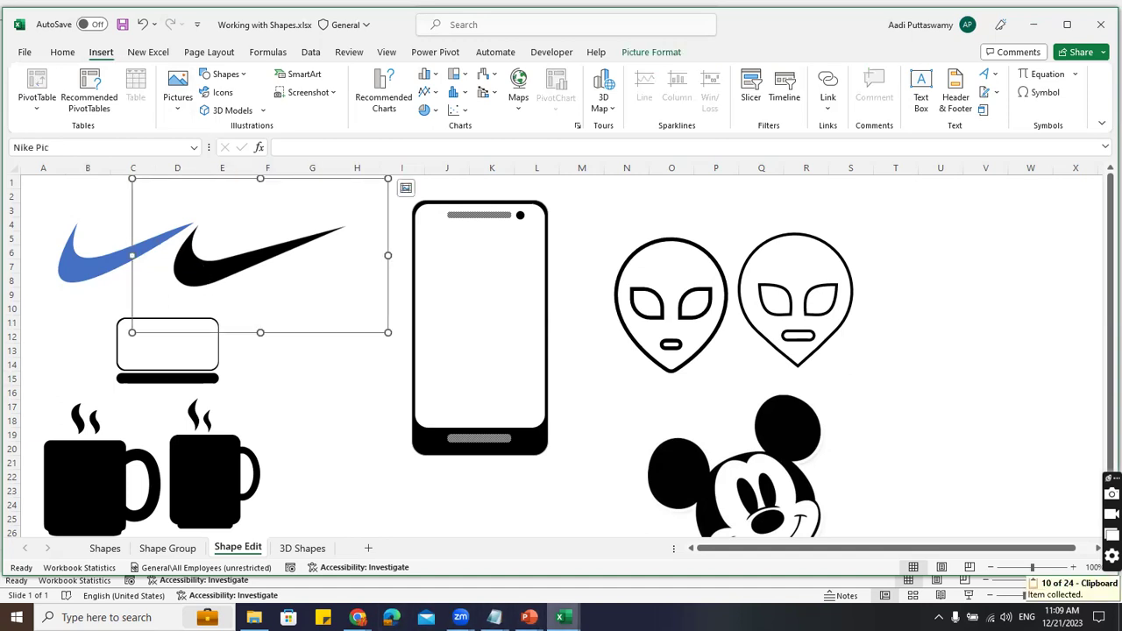
left_click(529, 618)
mouse_move(562, 617)
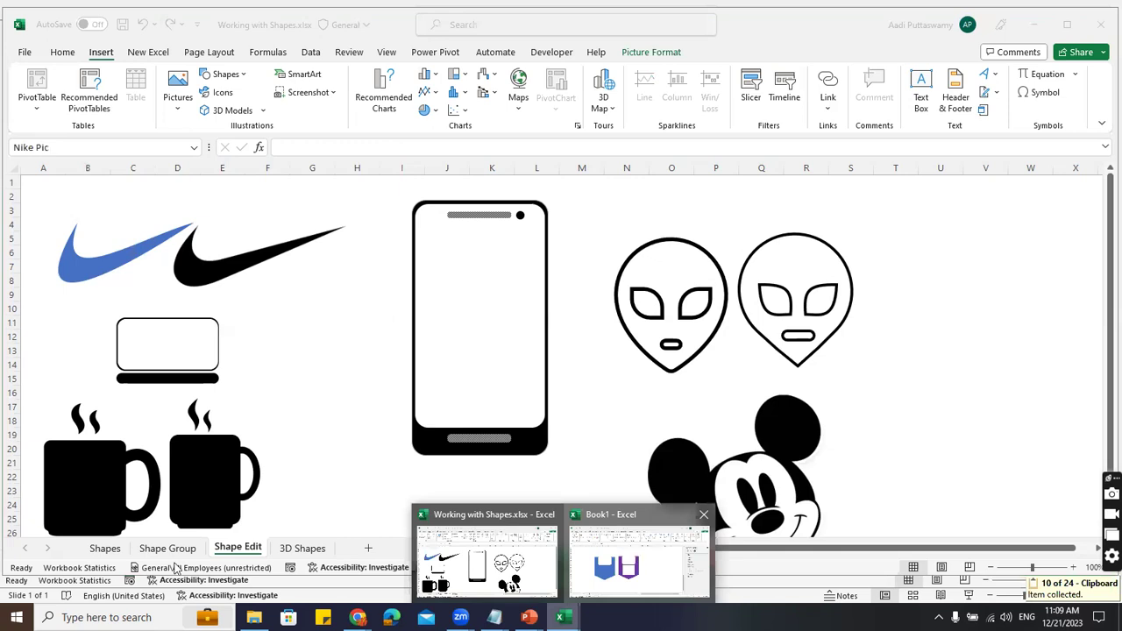
left_click(640, 562)
left_click(156, 561)
left_click(197, 268)
key("ctrl+v")
left_click_drag(302, 331, 115, 258)
left_click(298, 288)
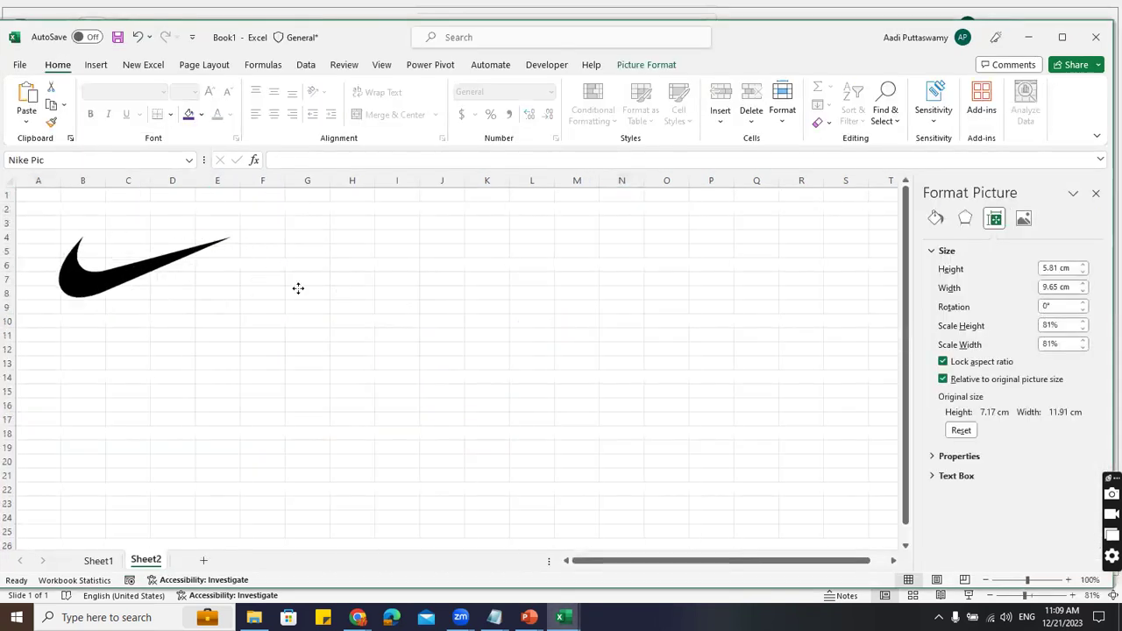
key("ctrl+z")
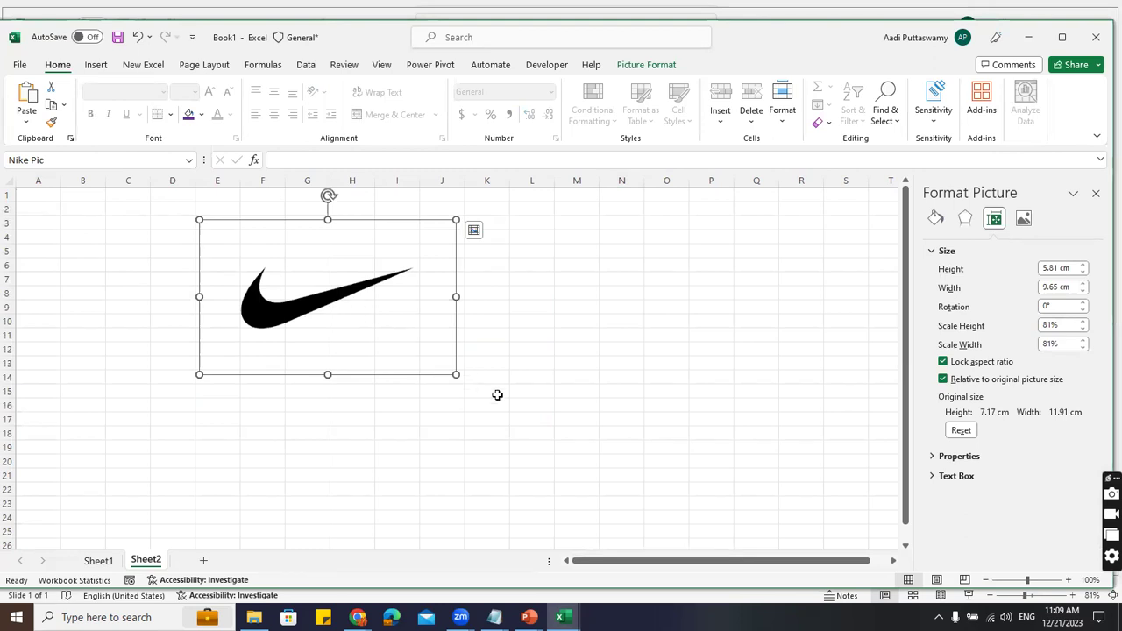
Enlarge the Nike picture to about 8.8 by 14.6 cm and trace its outline with a closed four-point freeform shape
left_click_drag(456, 374, 587, 424)
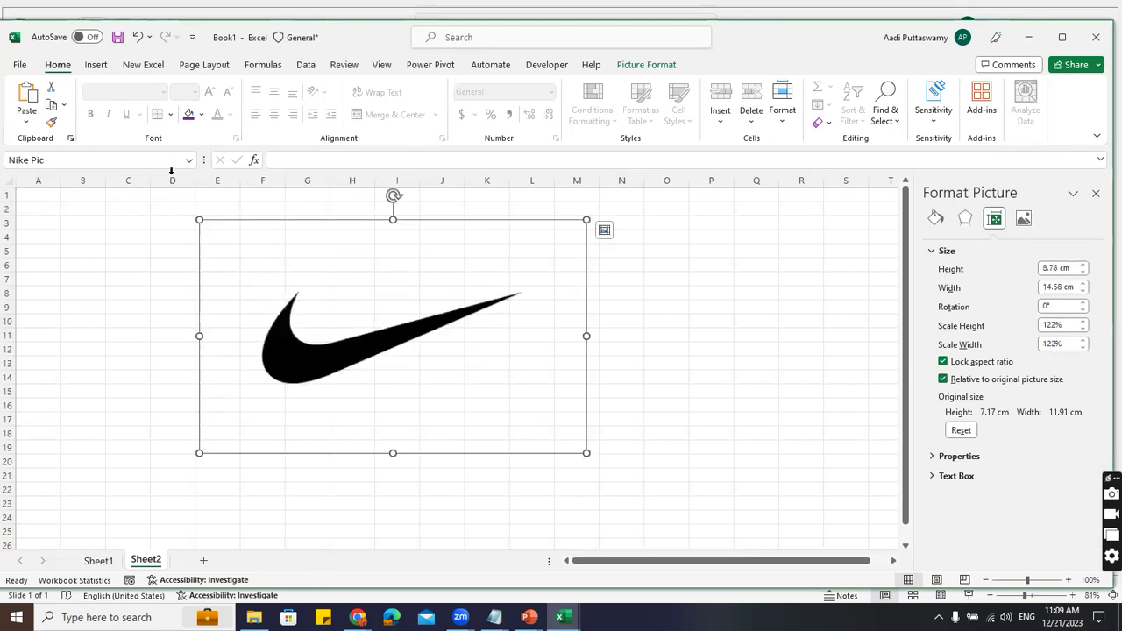
left_click(97, 67)
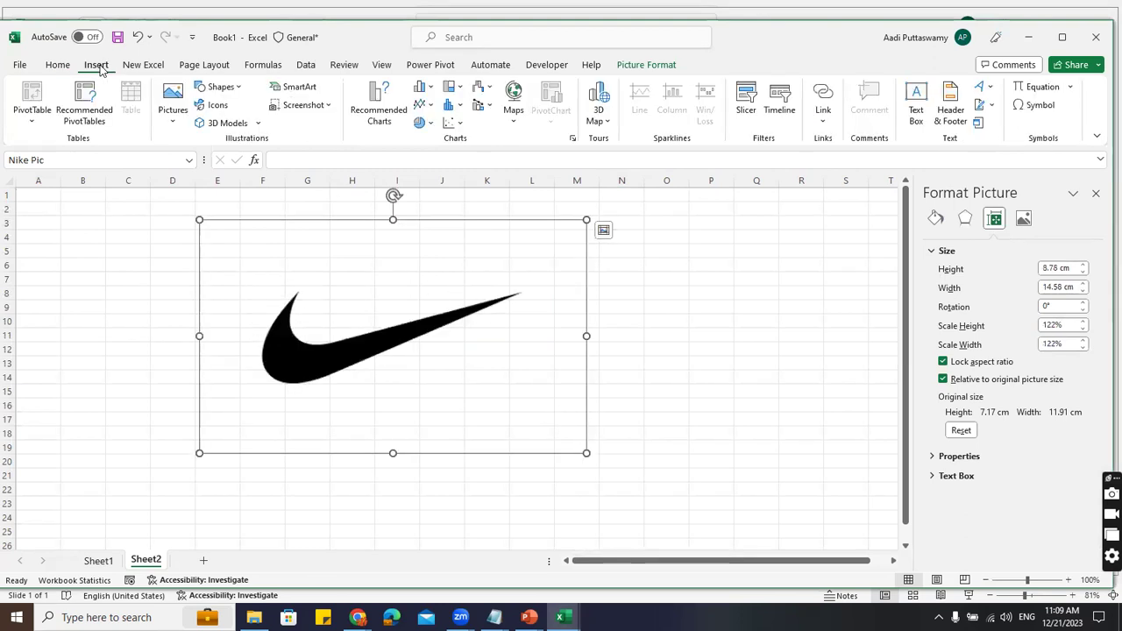
left_click(221, 87)
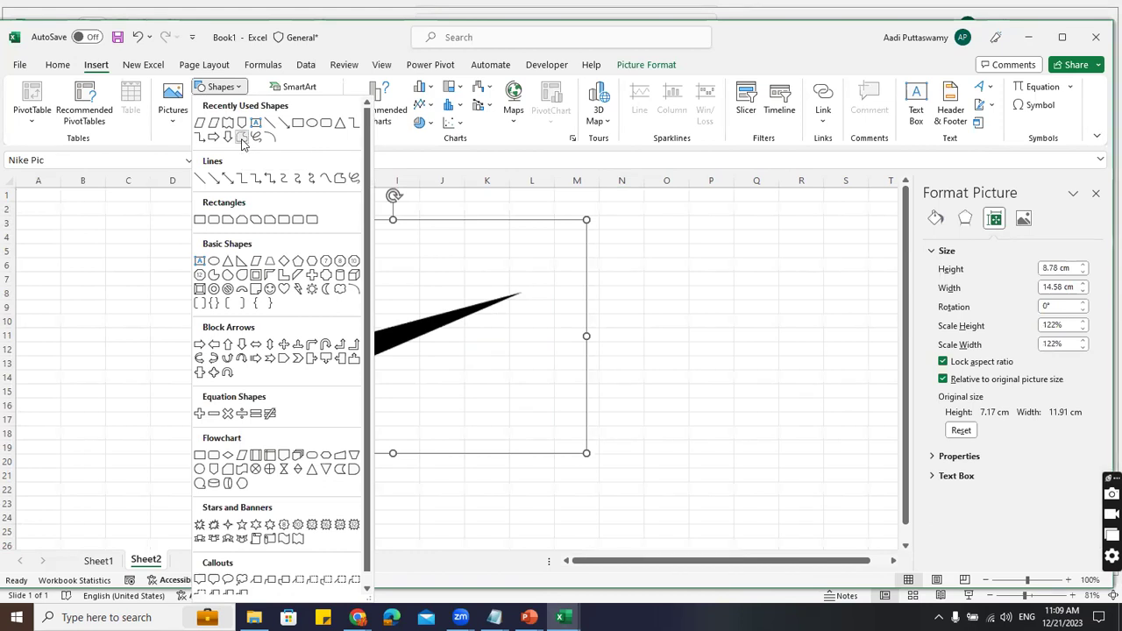
left_click(242, 139)
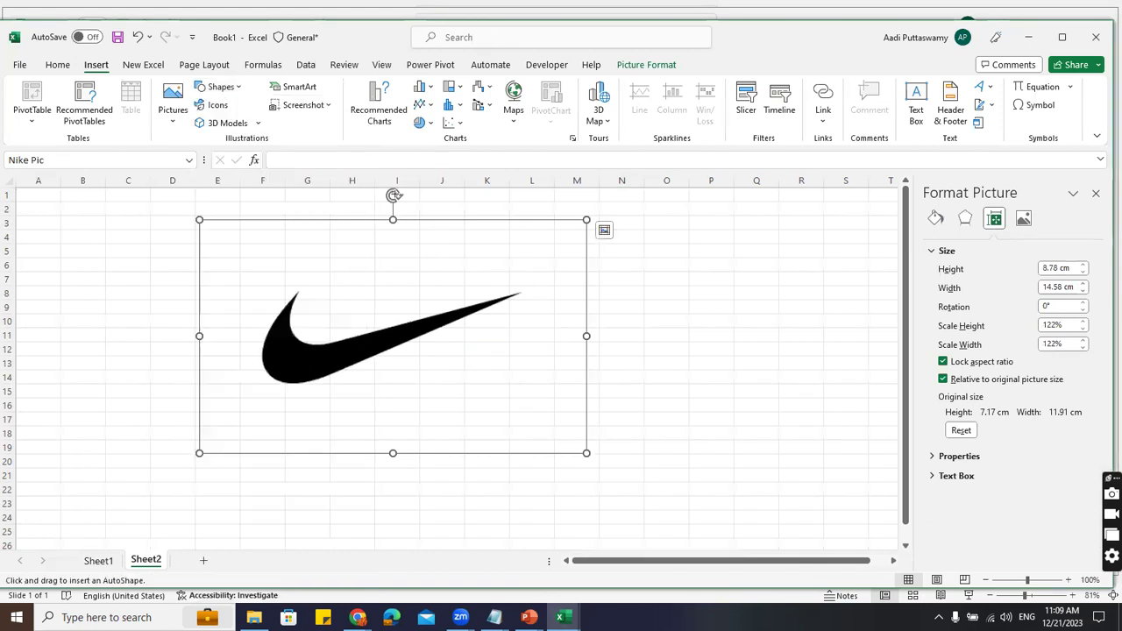
left_click(299, 293)
left_click(333, 342)
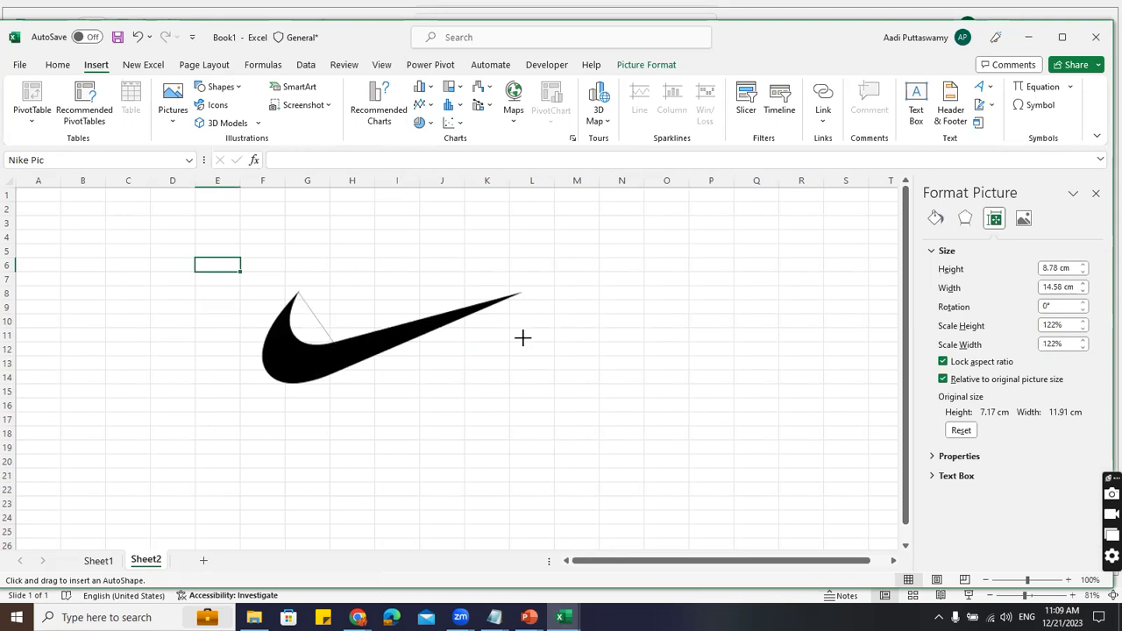
left_click(515, 292)
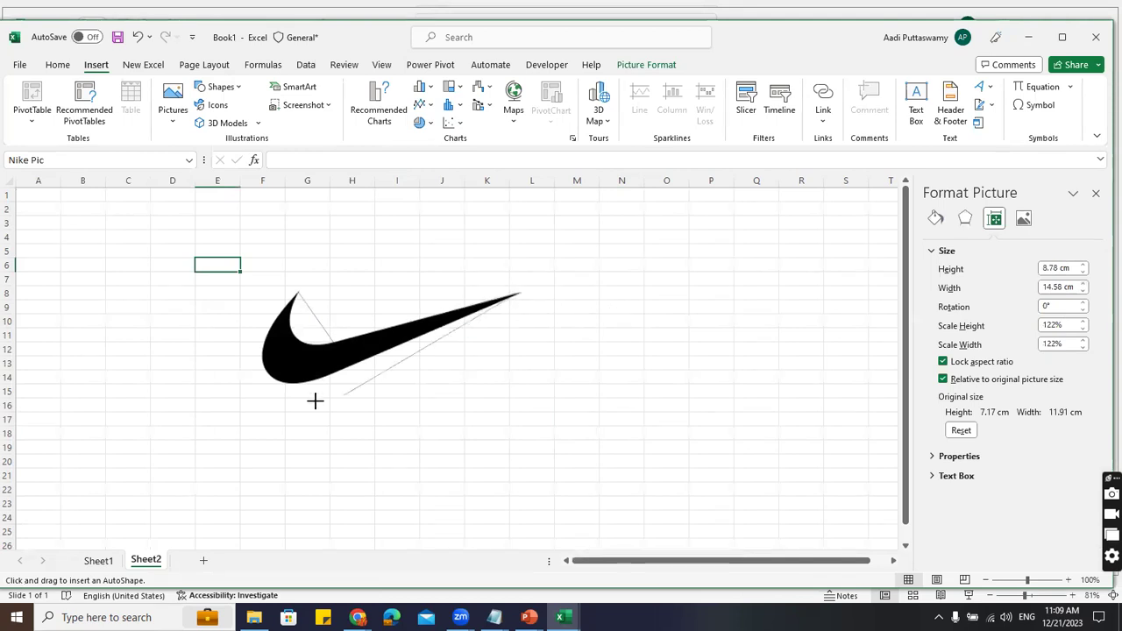
left_click(289, 381)
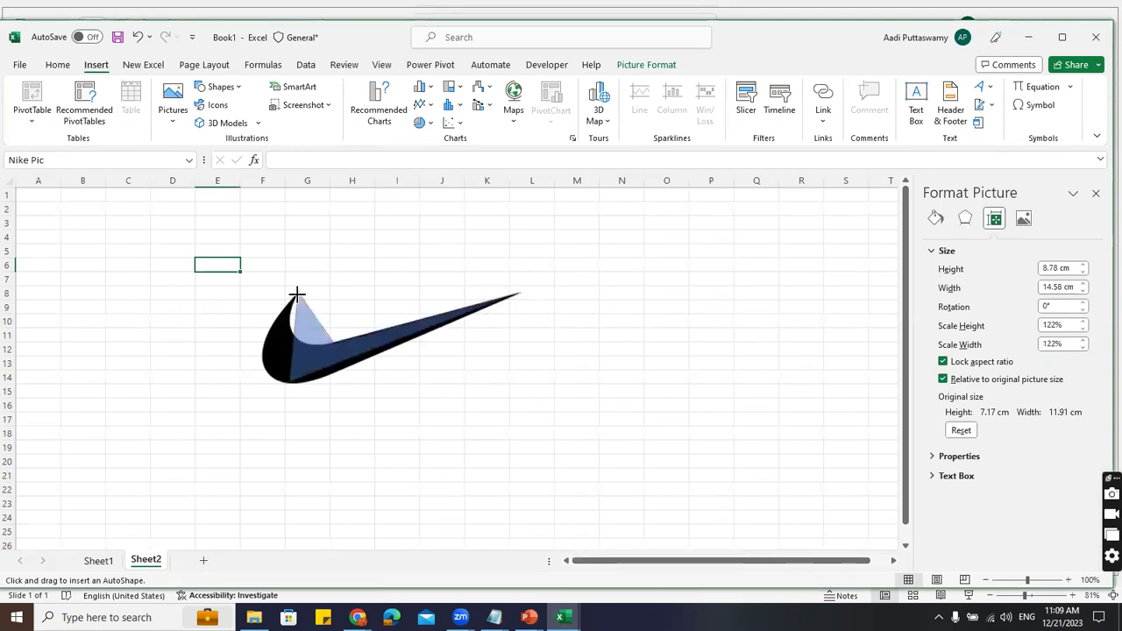
left_click(299, 294)
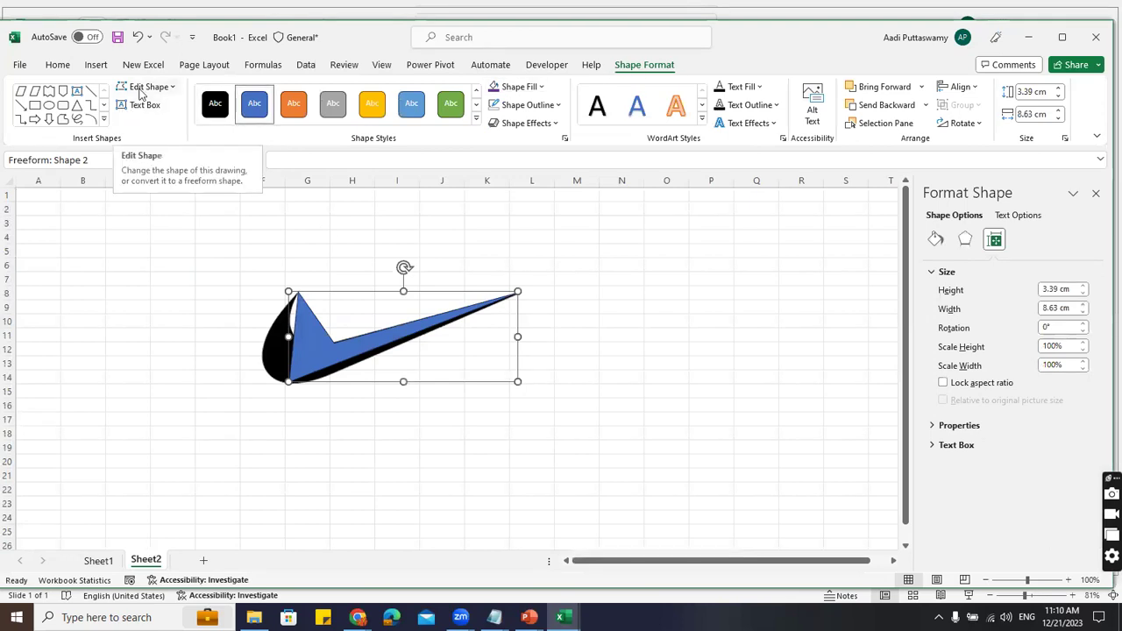
Start editing the freeform's points and curve its straight left edge outward to follow the swoosh's rounded end
left_click(173, 87)
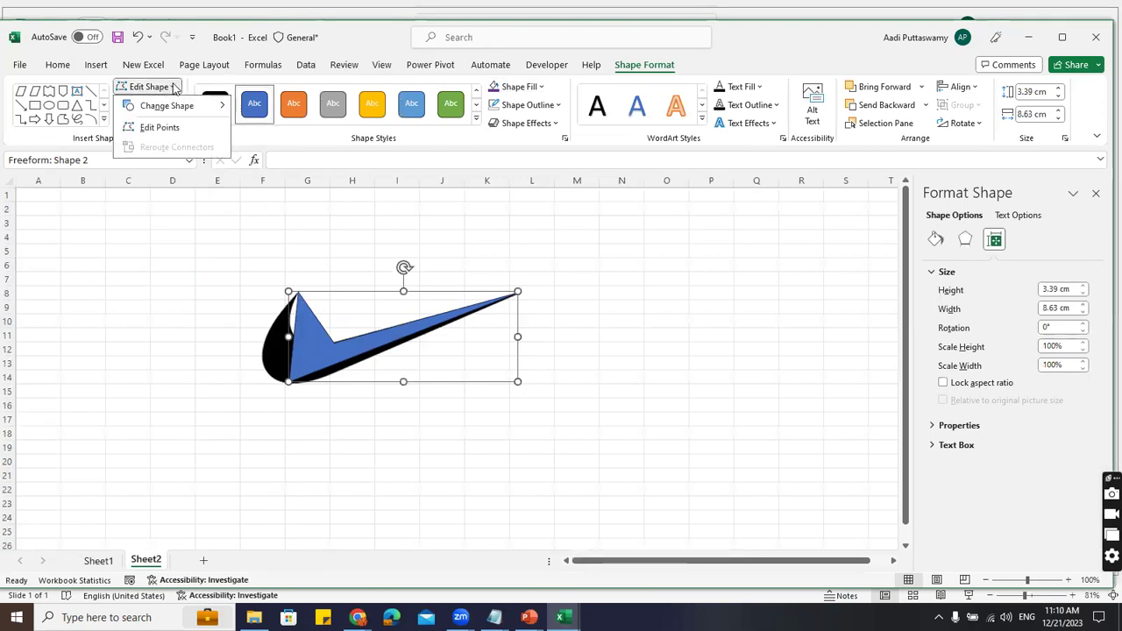
left_click(156, 129)
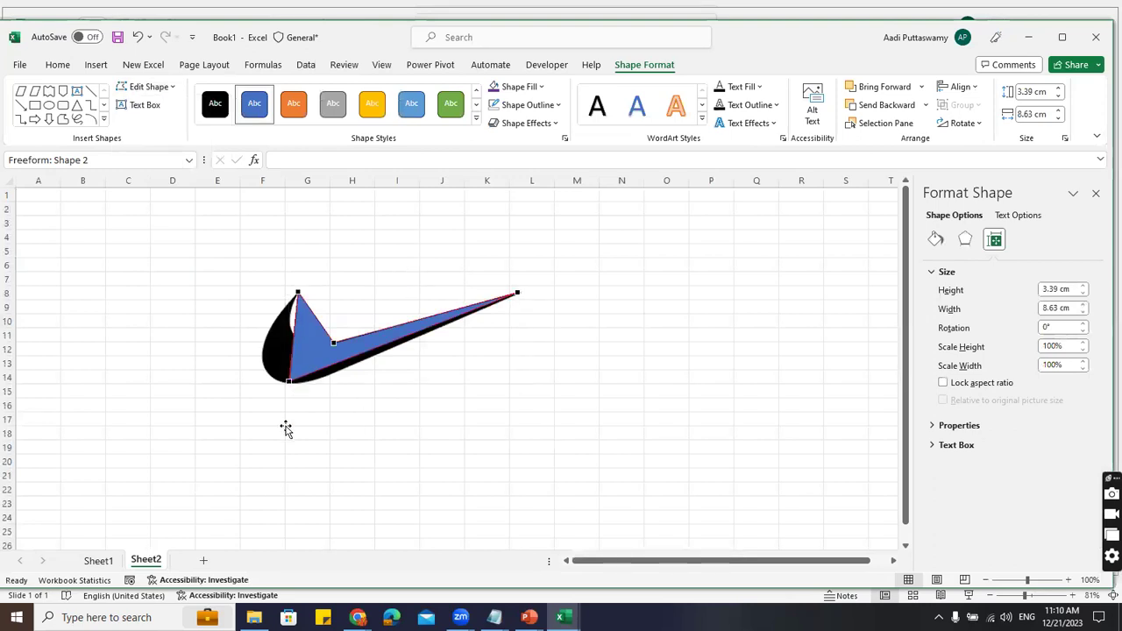
left_click(298, 293)
left_click_drag(263, 352, 220, 386)
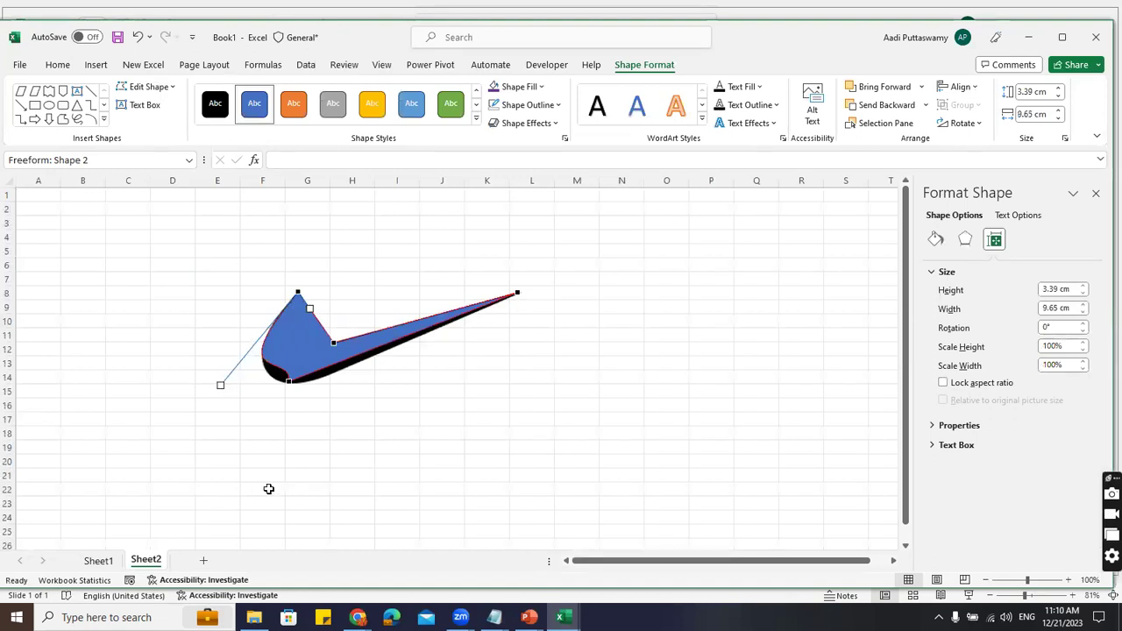
left_click(290, 382)
left_click_drag(289, 384, 286, 369)
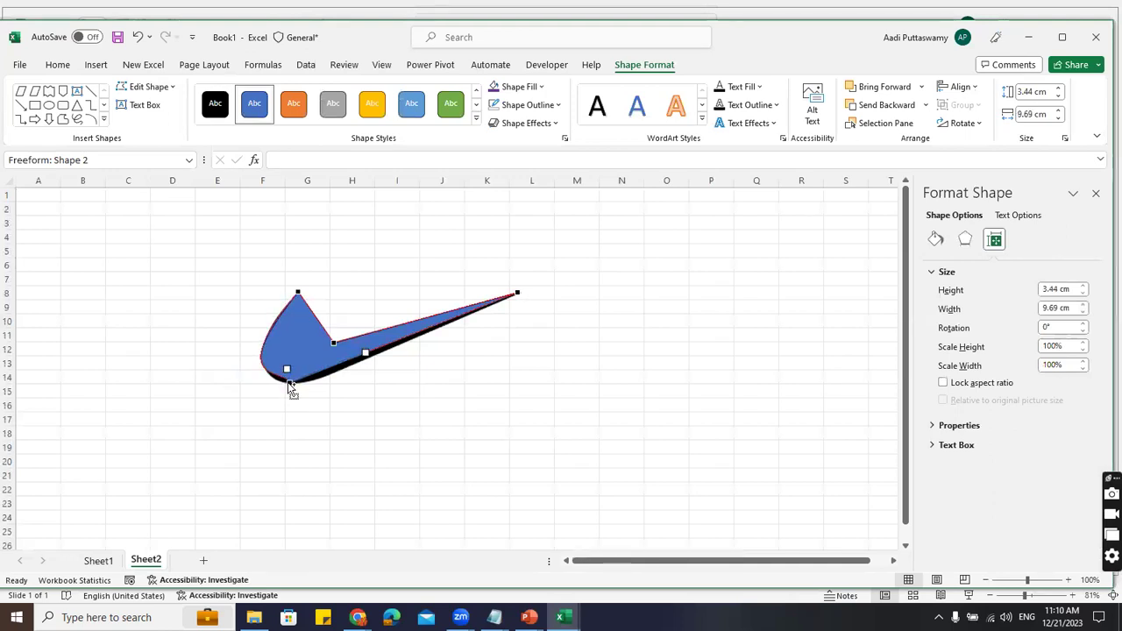
Delete the freeform's bottom point and extend the upper-left point's curve handle far down to round the lower edge
left_click(289, 384, "ctrl")
left_click(309, 308, "ctrl")
left_click(371, 292, "ctrl")
left_click_drag(329, 344, 163, 464)
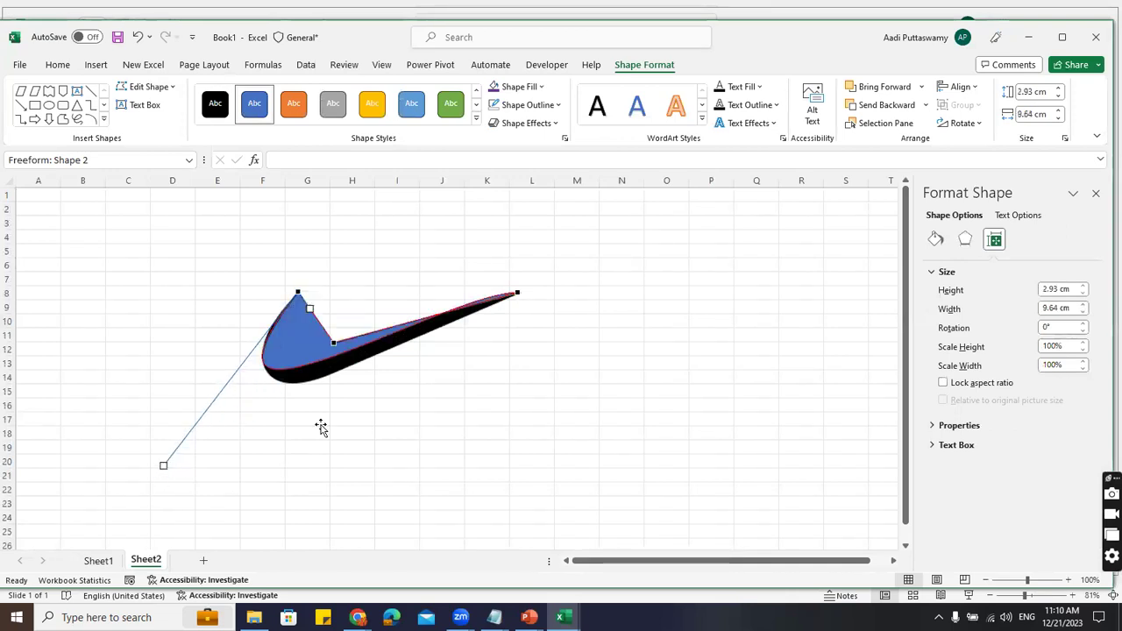
Adjust the curve handles of the right tip and the upper-left point so the lower and upper edges follow the swoosh
left_click(516, 293)
left_click_drag(444, 292, 407, 342)
left_click_drag(299, 294, 176, 453)
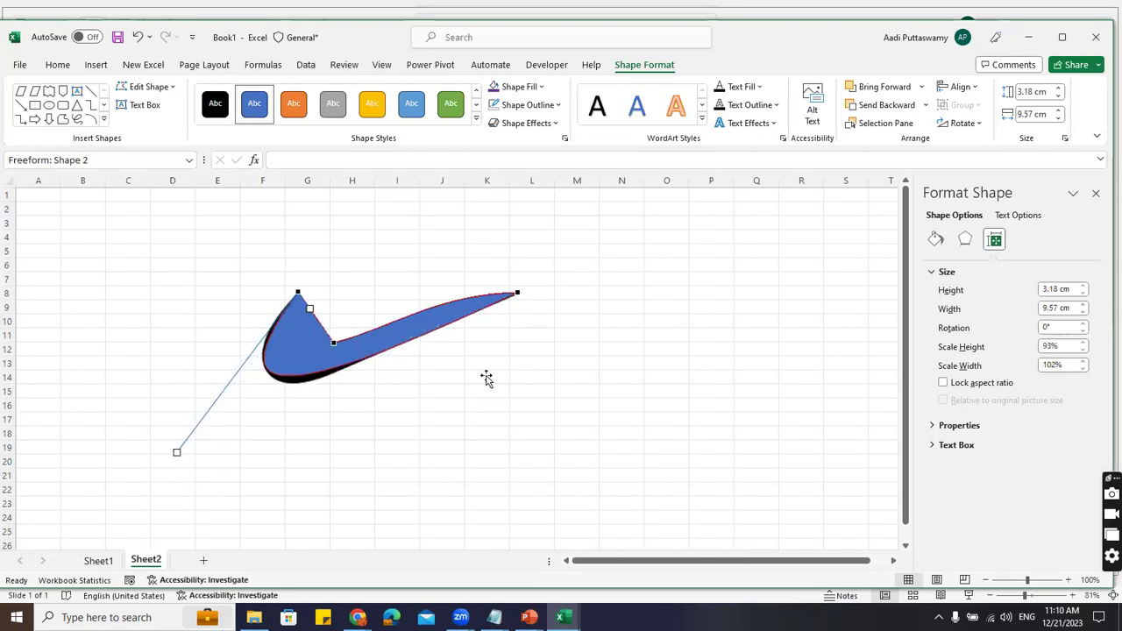
left_click(517, 294)
left_click_drag(405, 343, 390, 363)
left_click_drag(434, 311, 426, 326)
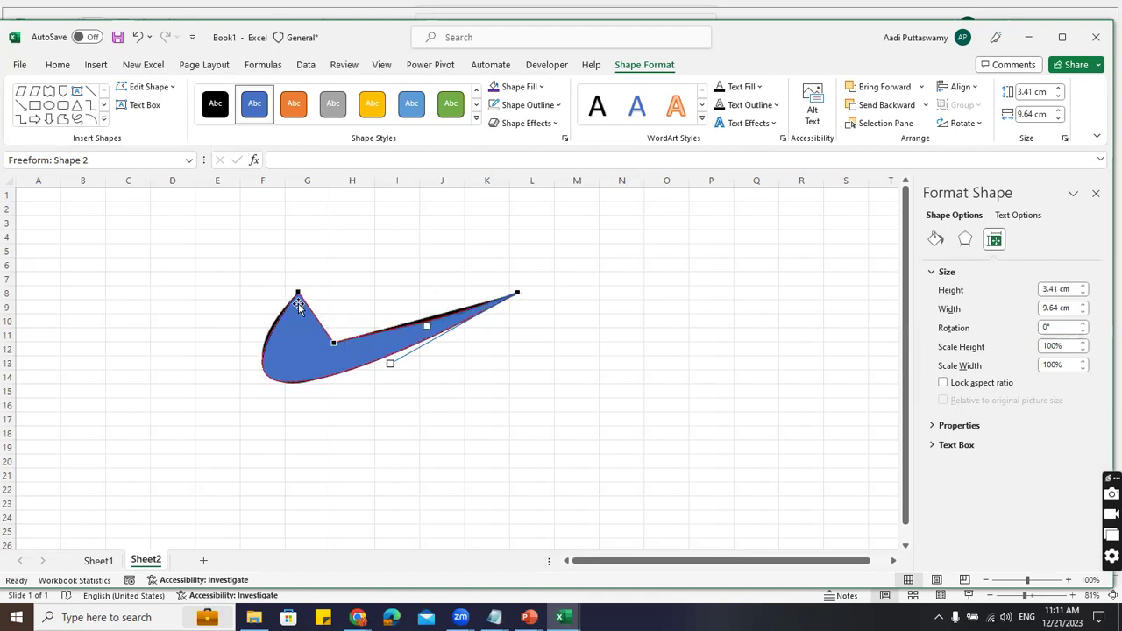
Delete the freeform's inner corner point and bend the upper edge into the swoosh's smooth inner curve
left_click(334, 341, "ctrl")
left_click(299, 293)
left_click_drag(297, 379, 251, 413)
Fine-tune the curve handles at the right tip and upper-left point to match the black swoosh's outline more closely
left_click(518, 293)
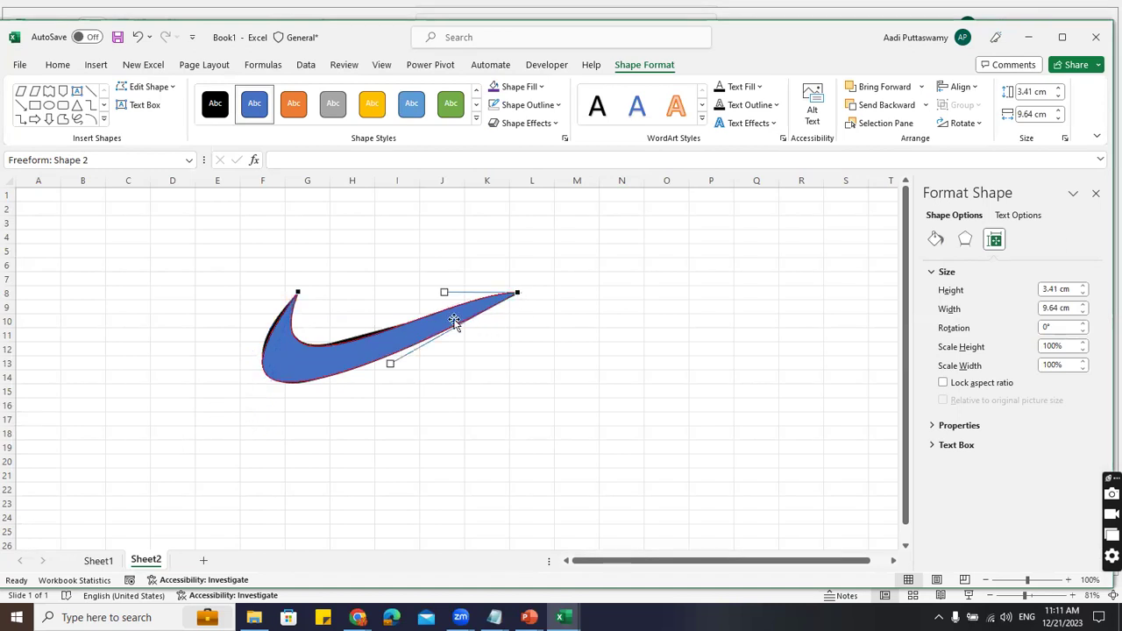
left_click_drag(446, 292, 445, 295)
left_click(298, 292)
left_click_drag(172, 457, 175, 442)
left_click(516, 290)
Move the blue swoosh shape to the right of the black Nike picture and compare it with the Shape Edit example
left_click_drag(390, 364, 624, 330)
left_click(380, 359)
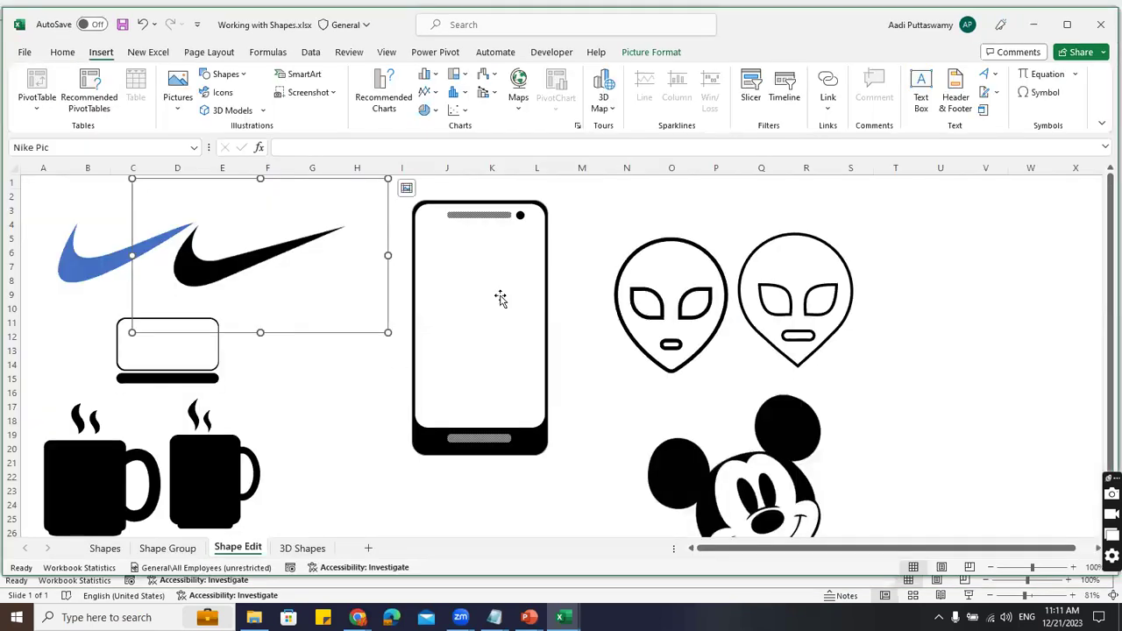
left_click(592, 314)
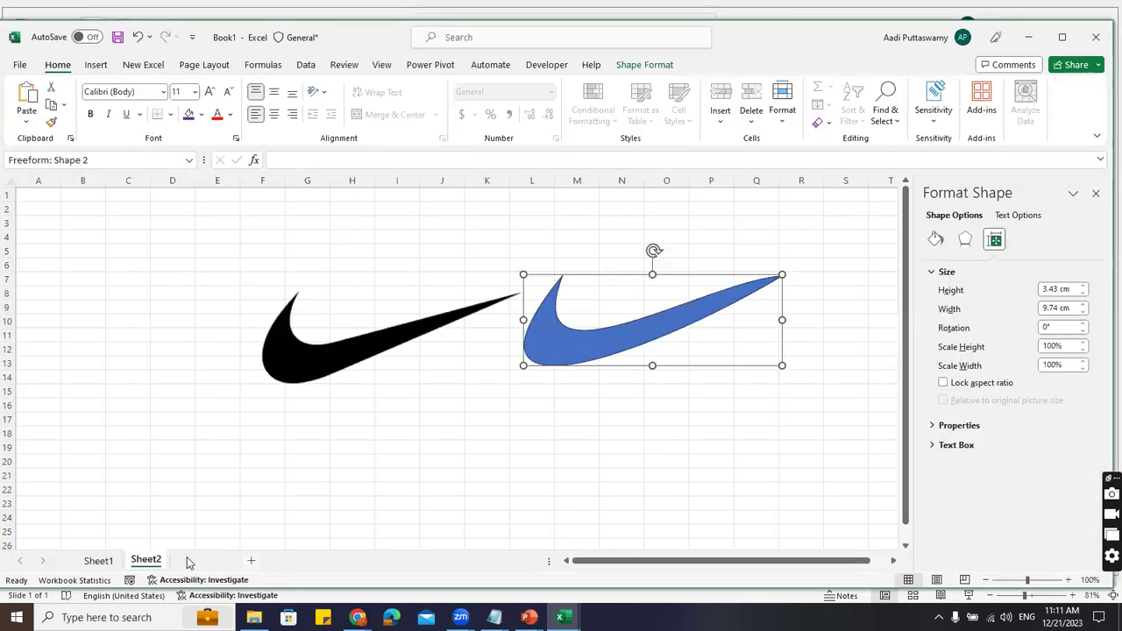
Add a new worksheet and hide its gridlines
left_click(251, 560)
left_click(263, 277)
left_click(382, 64)
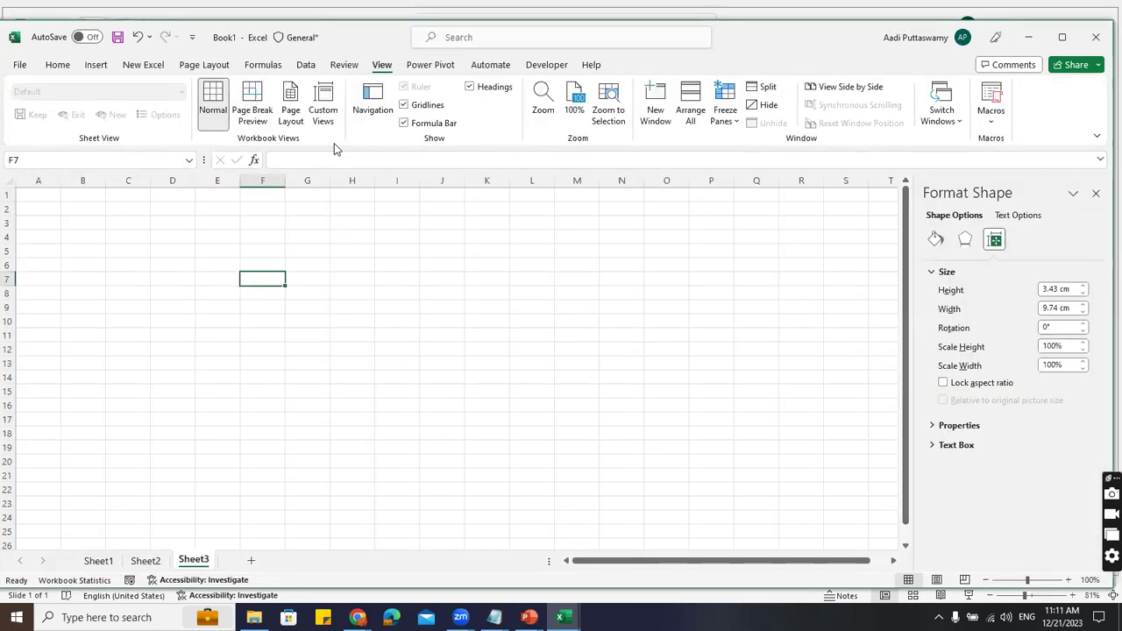
left_click(415, 105)
Draw an upright rounded rectangle about 11.8 cm high and 6.6 cm wide over columns F to J, with slightly tighter corners
left_click(96, 65)
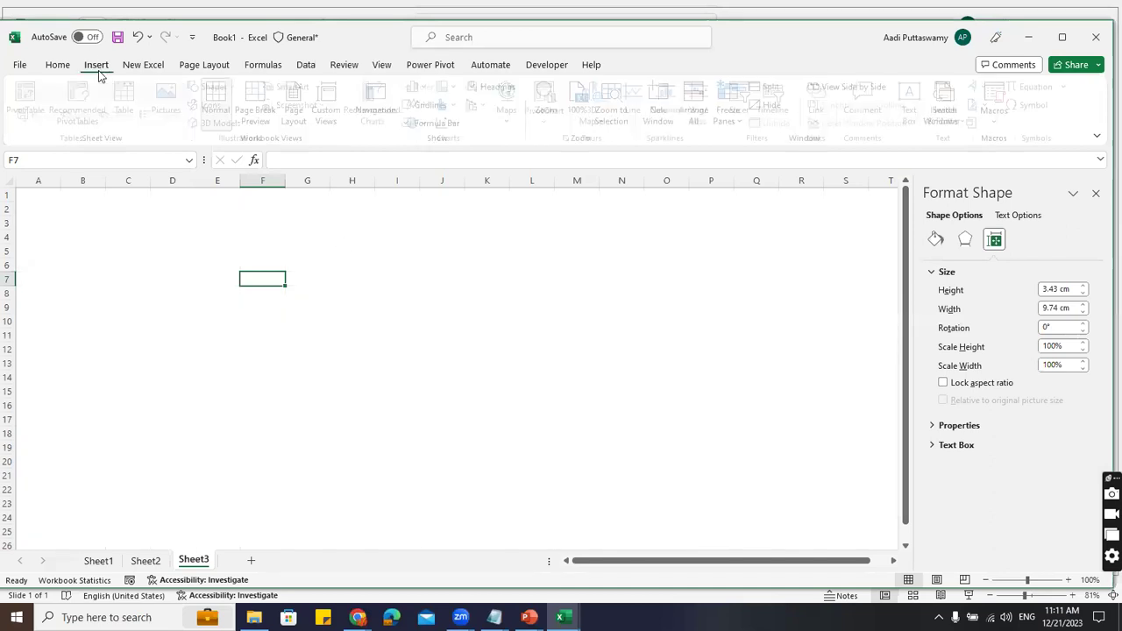
left_click(216, 86)
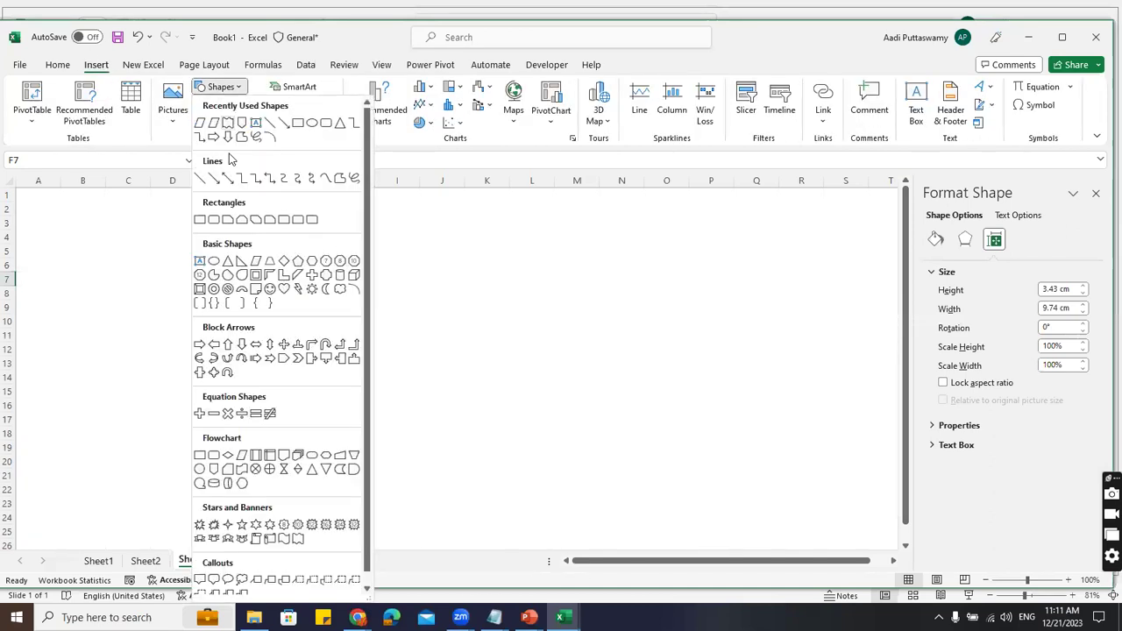
left_click(327, 123)
left_click_drag(266, 208, 431, 521)
left_click_drag(299, 211, 282, 208)
left_click_drag(429, 364, 442, 364)
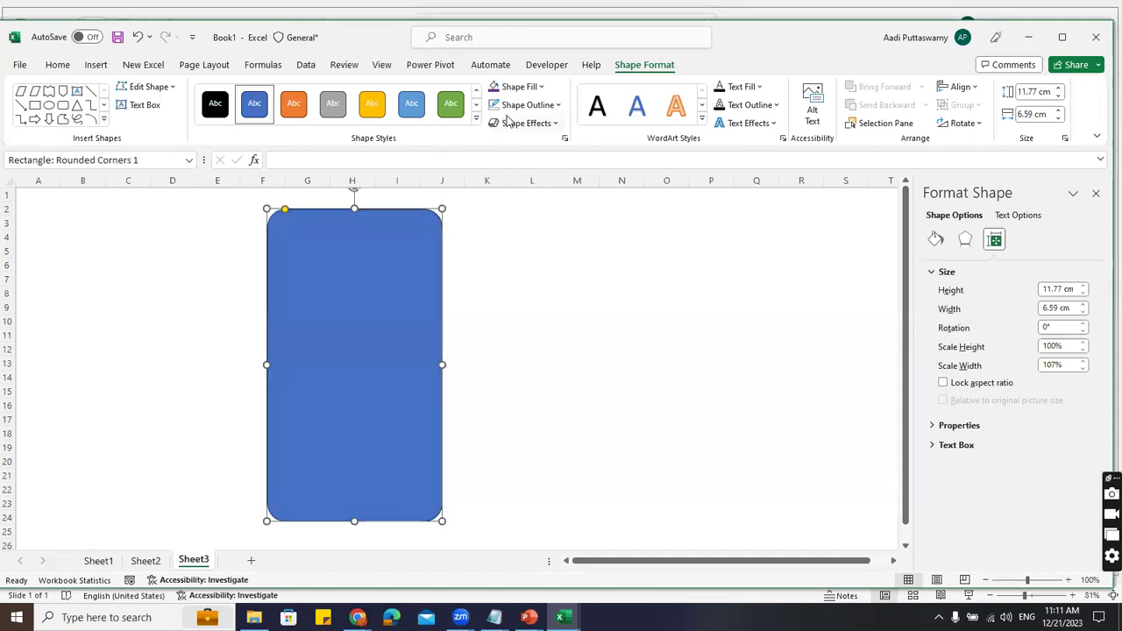
Fill the rounded rectangle with black and remove its outline
left_click(517, 86)
left_click(504, 144)
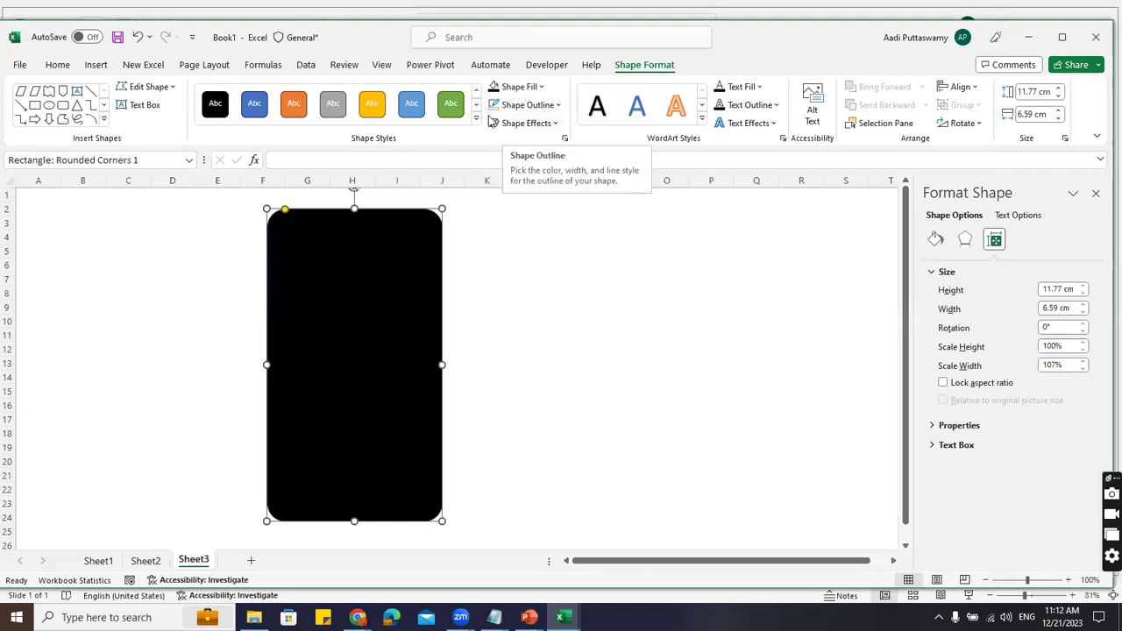
left_click(558, 279)
left_click(378, 355)
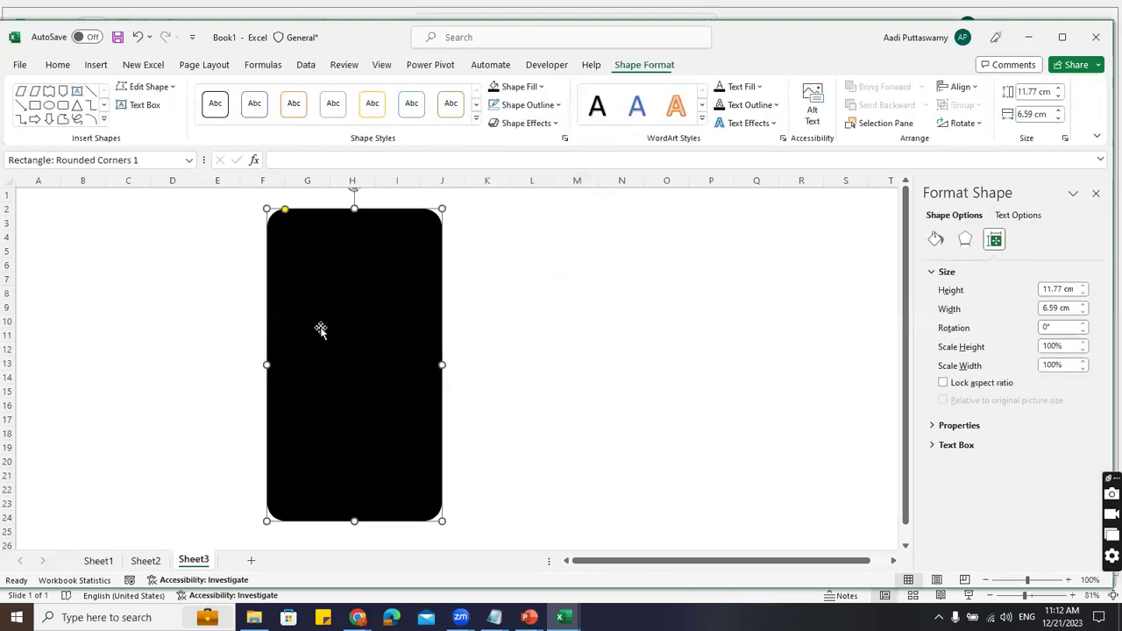
Duplicate the black rounded rectangle beside the original and fill the copy with white
left_click_drag(321, 325, 524, 328)
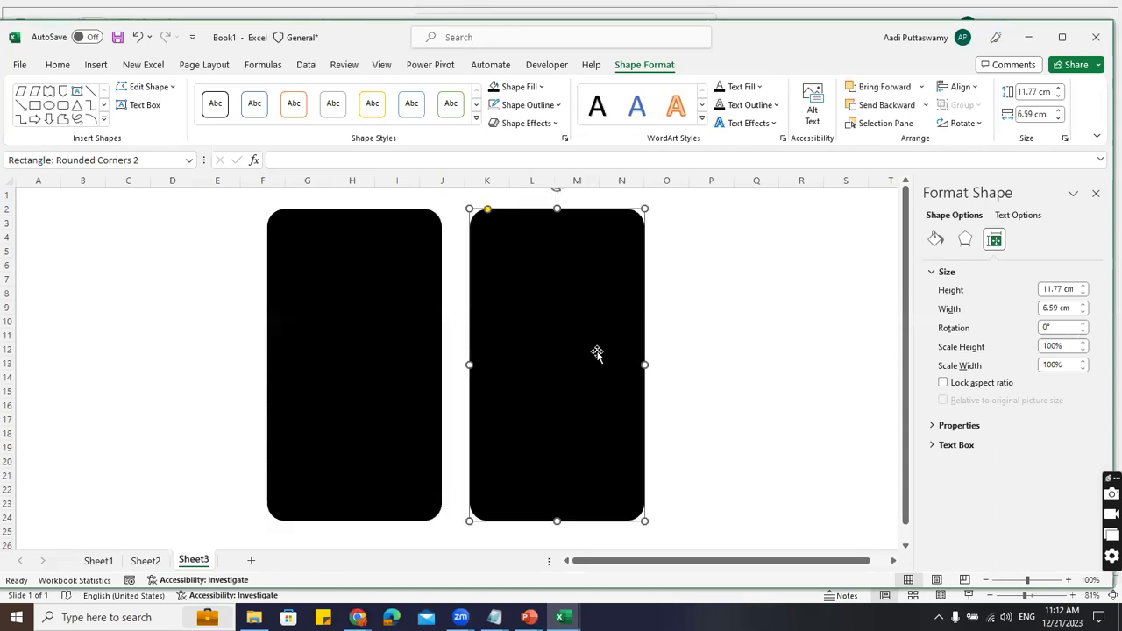
left_click(542, 87)
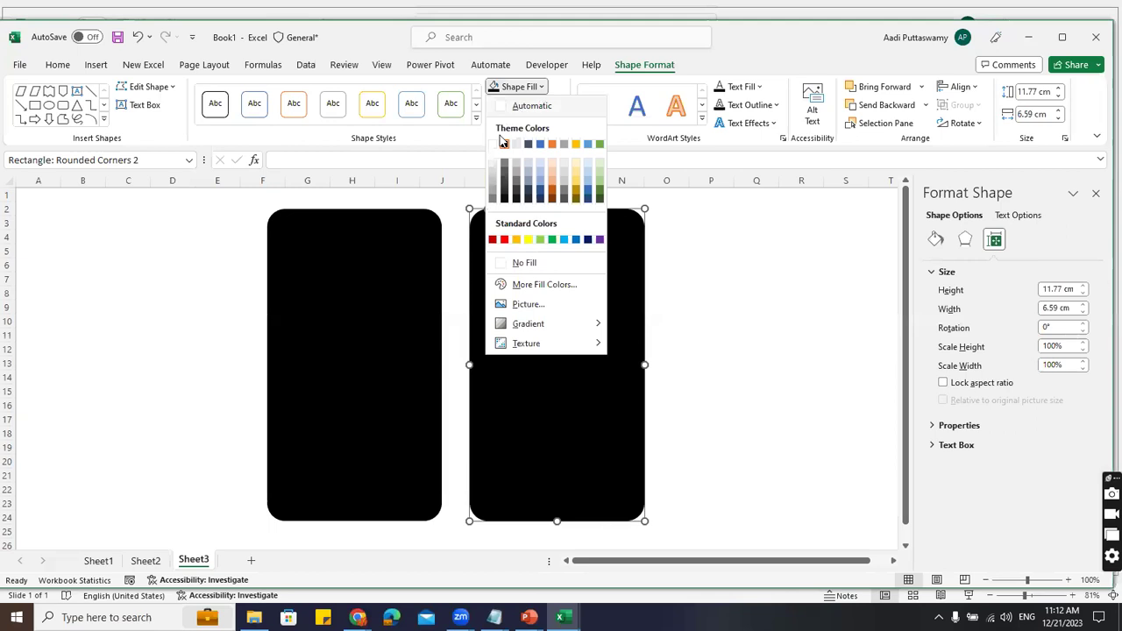
left_click(522, 261)
Place the white copy over the black body and shrink it to about 10.61 cm by 6.22 cm, leaving a thicker lower border
left_click_drag(591, 261, 394, 265)
mouse_move(453, 367)
left_mouse_down()
mouse_move(430, 371)
mouse_move(440, 369)
left_mouse_up()
left_click_drag(353, 524, 360, 497)
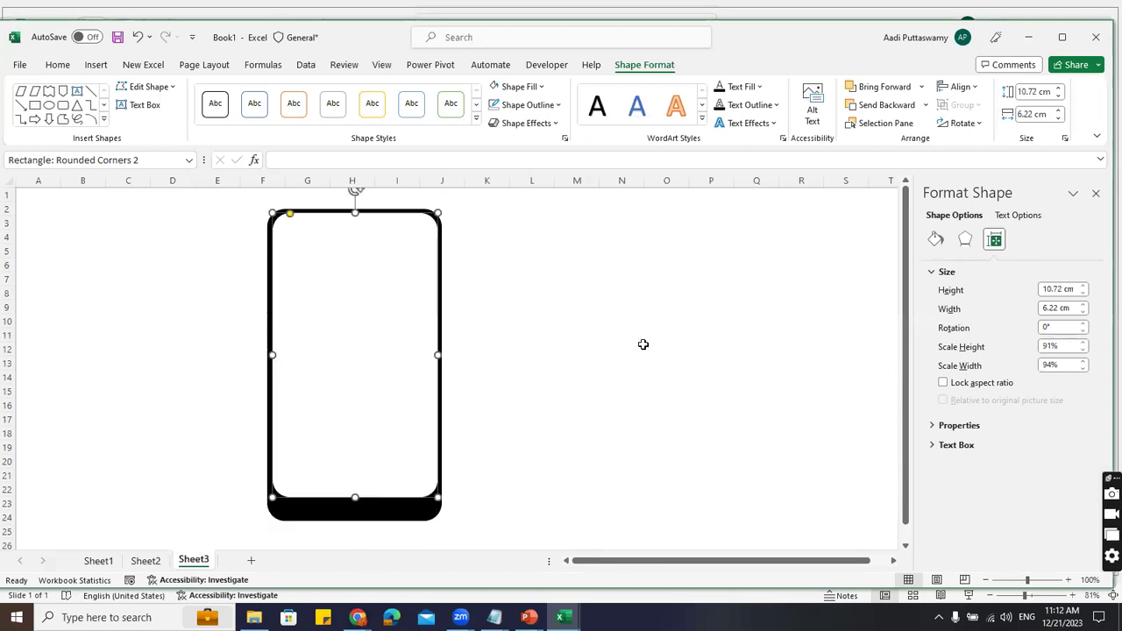
left_click(643, 348)
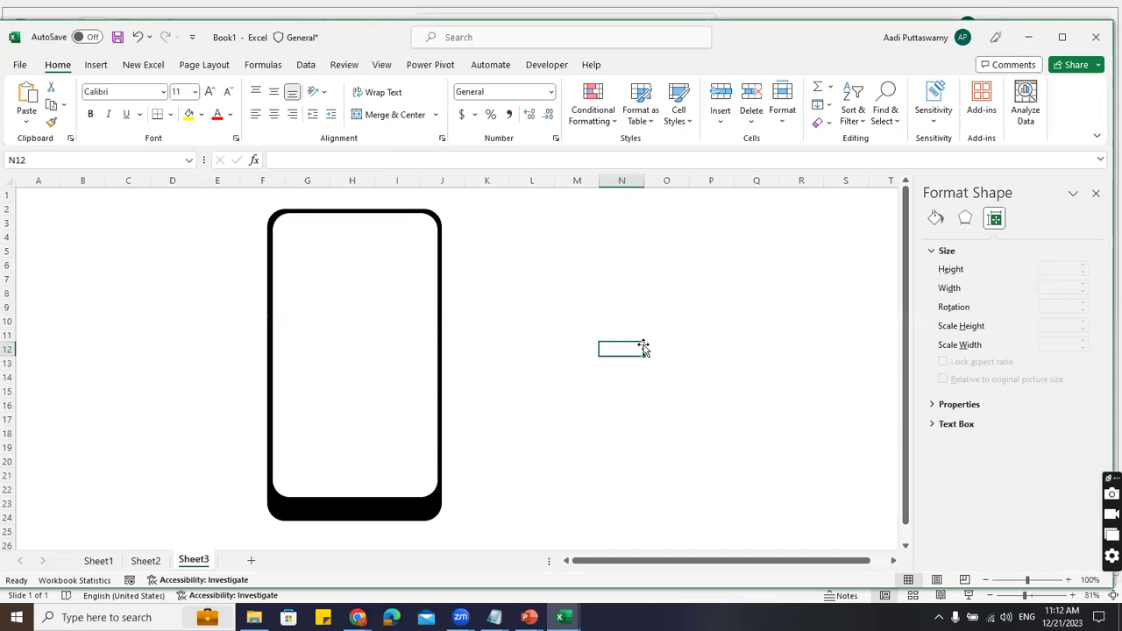
left_click(360, 485)
left_click_drag(355, 494, 358, 494)
left_click(578, 416)
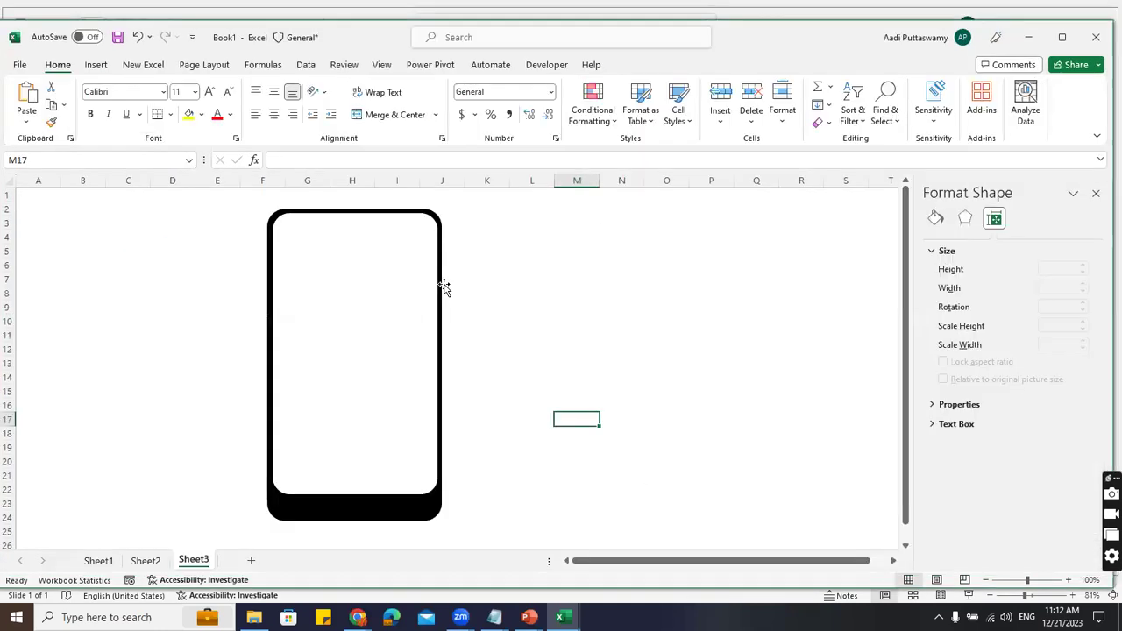
Copy the white screen rectangle and paste it beside the phone around columns L to O
left_click(358, 296)
left_click(601, 293)
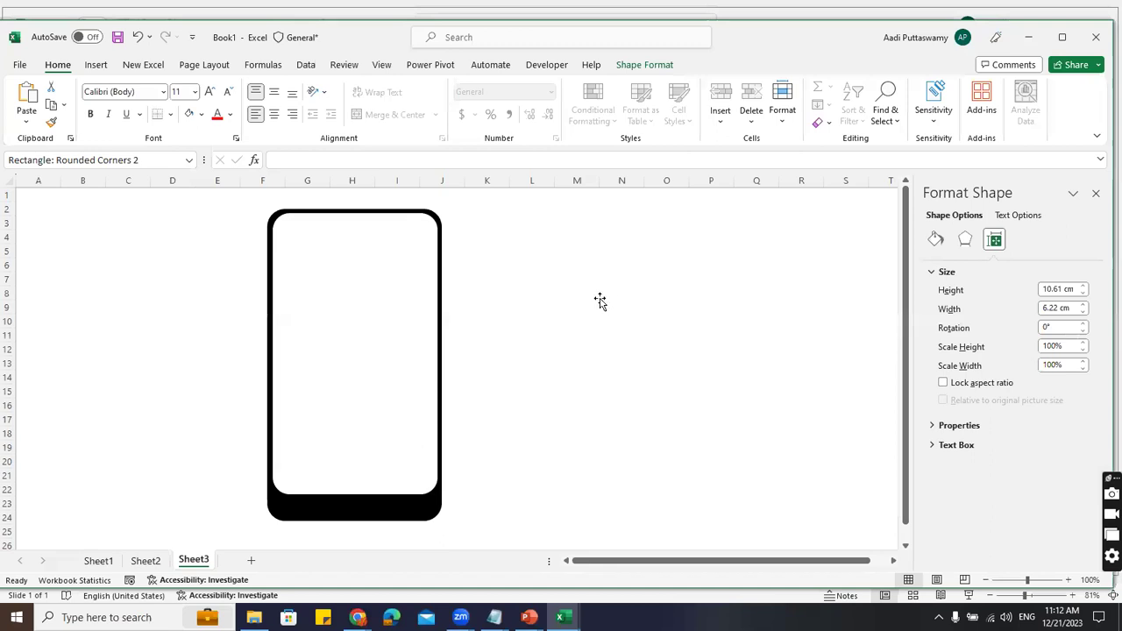
key("ctrl+v")
Give the pasted rectangle a pattern fill with a fine dotted pattern and a black foreground
left_click(645, 64)
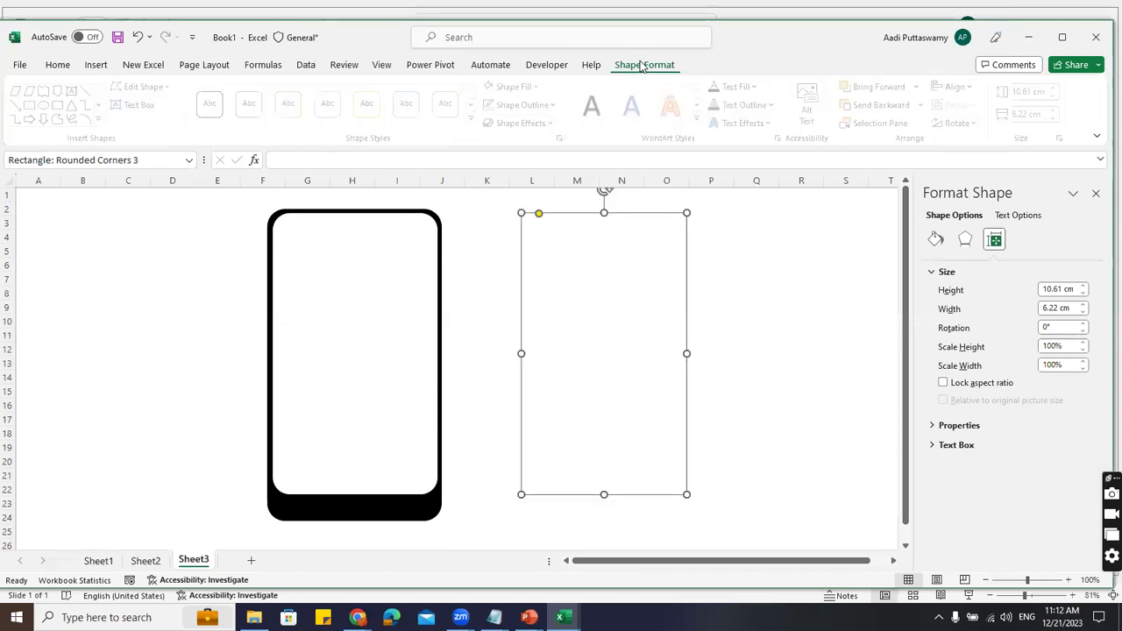
right_click(585, 260)
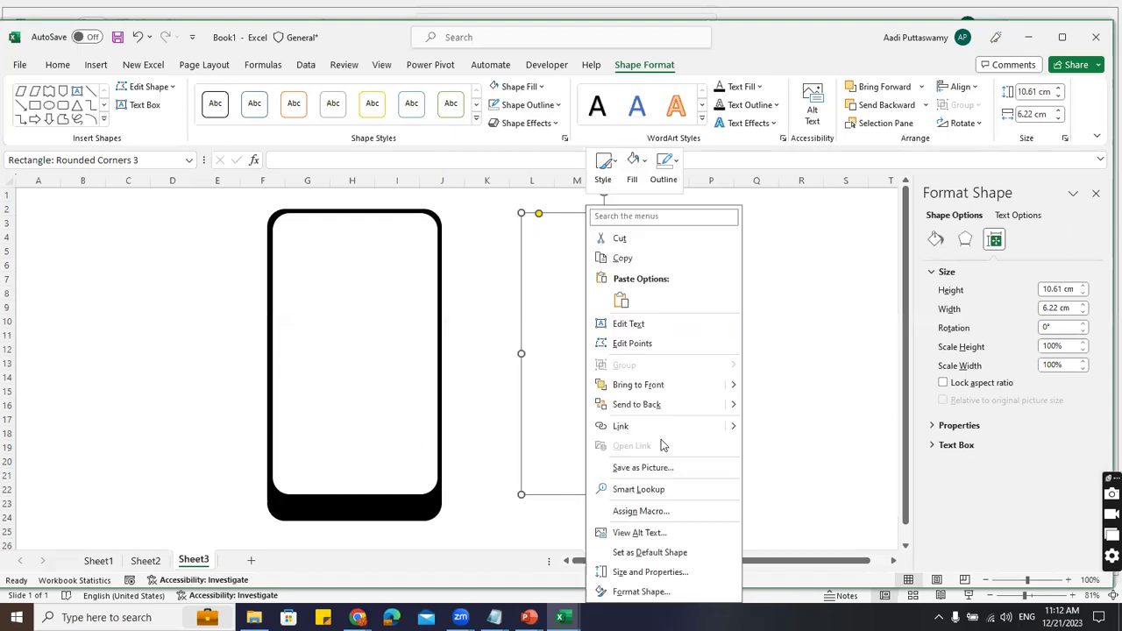
left_click(648, 594)
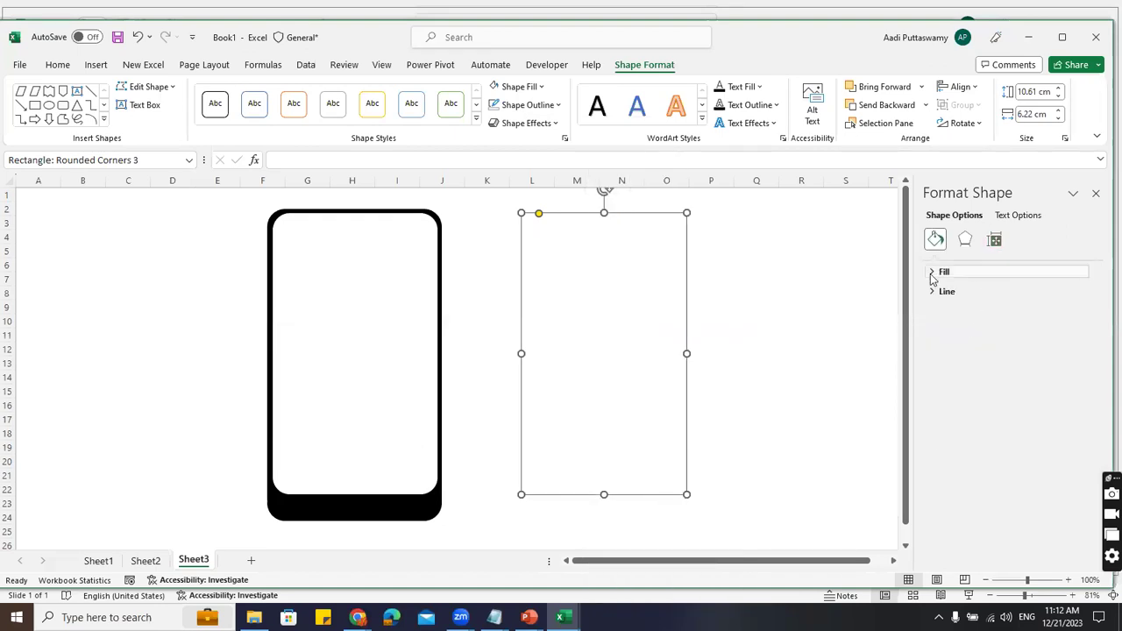
left_click(932, 273)
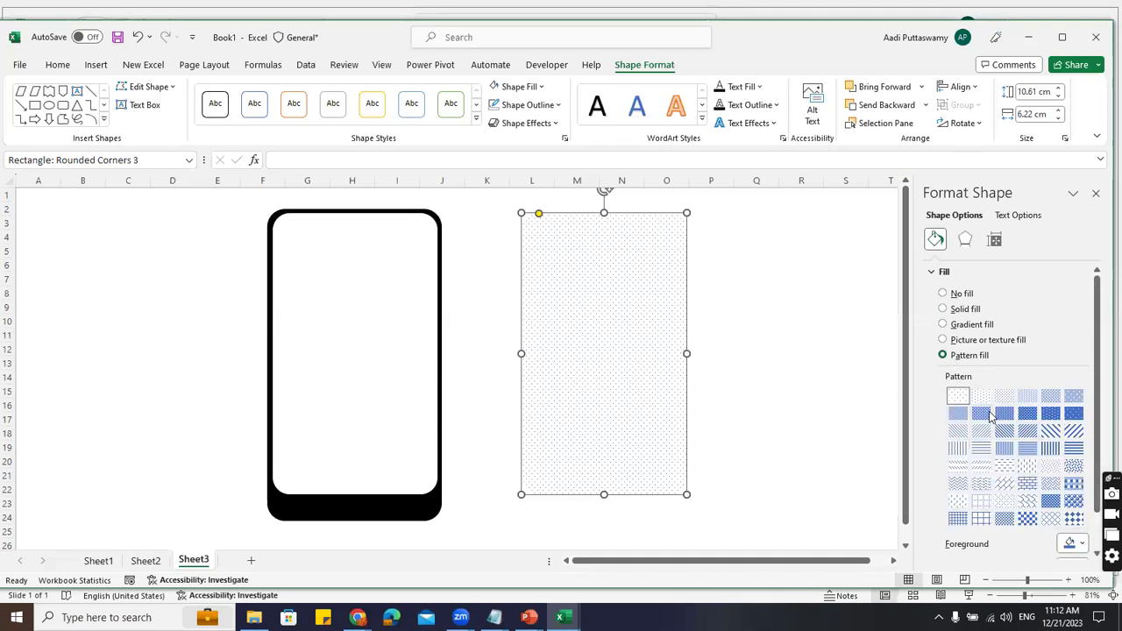
scroll(1008, 456, "down", 1)
left_click(1081, 500)
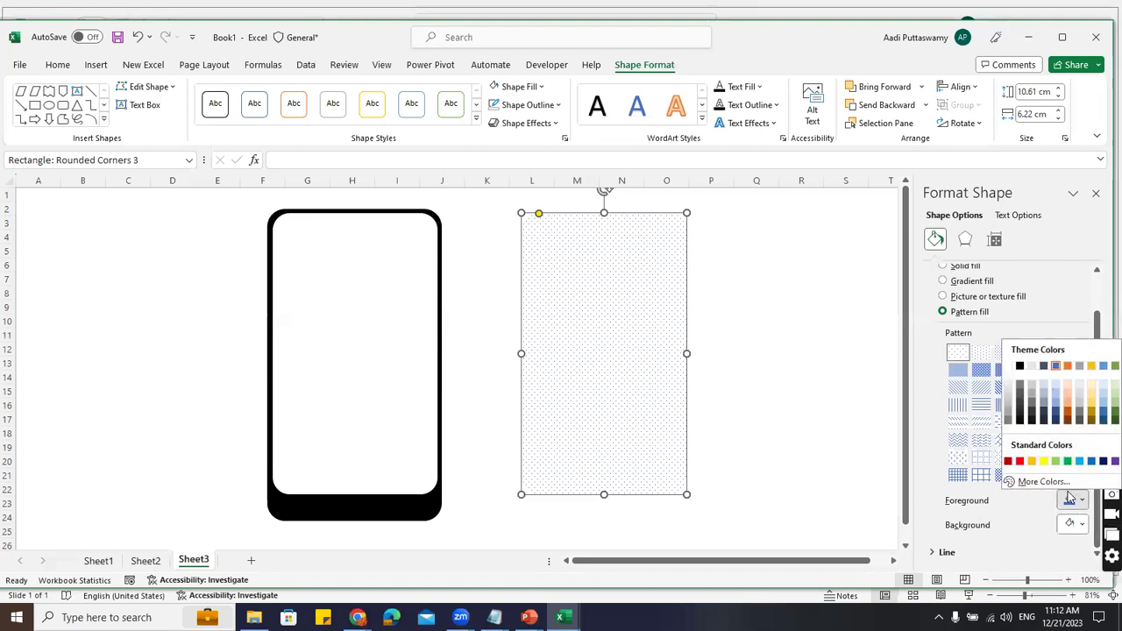
left_click(1020, 367)
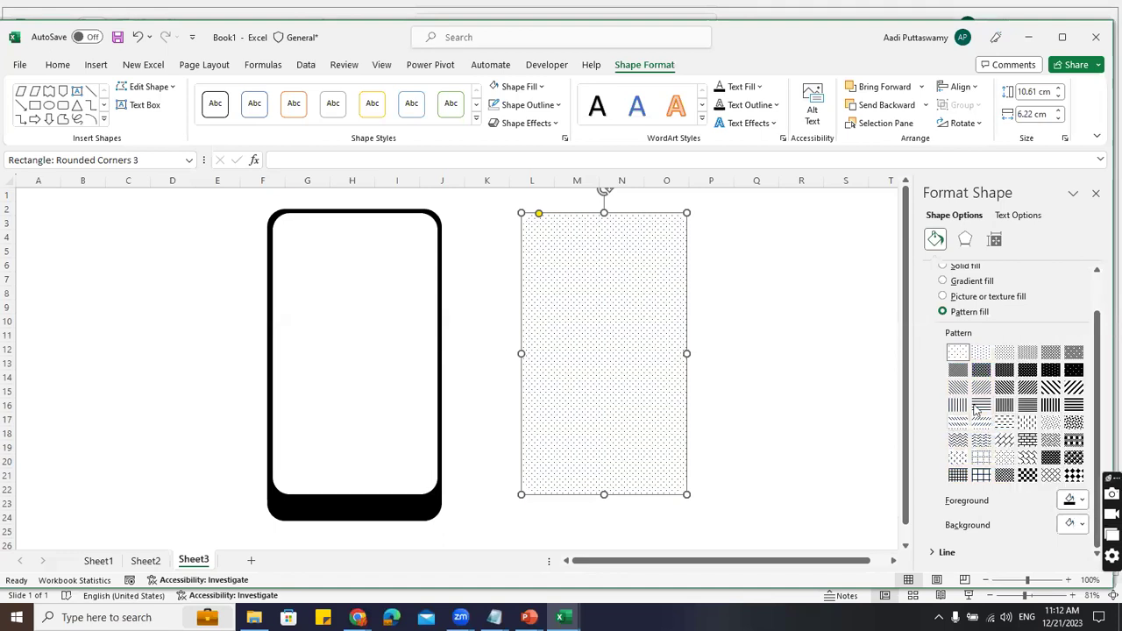
left_click(1029, 353)
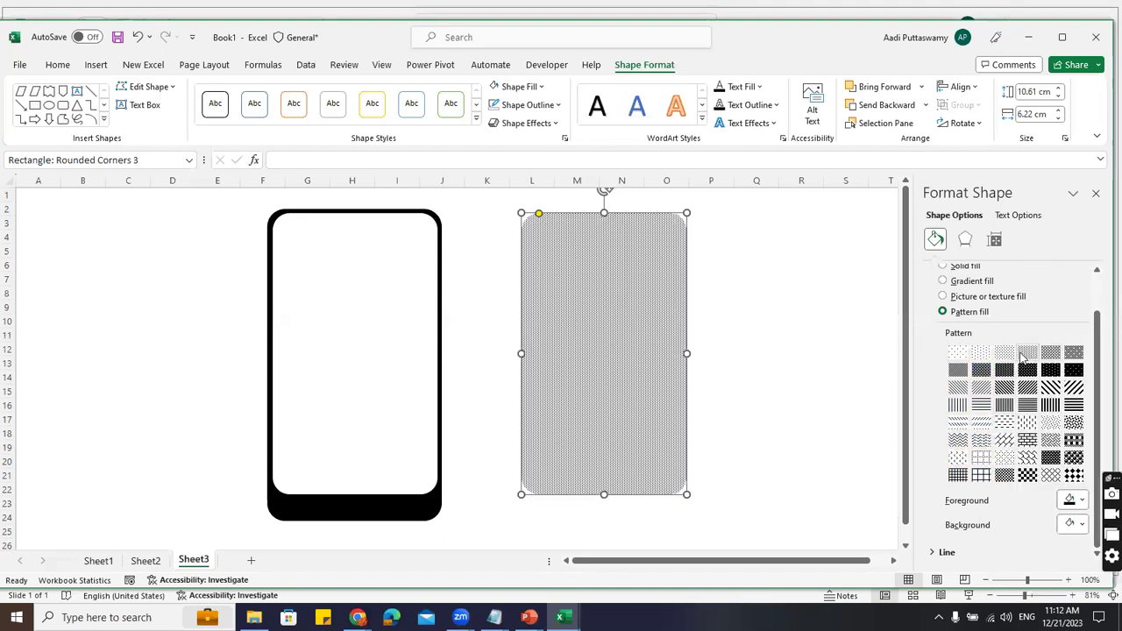
left_click(1006, 353)
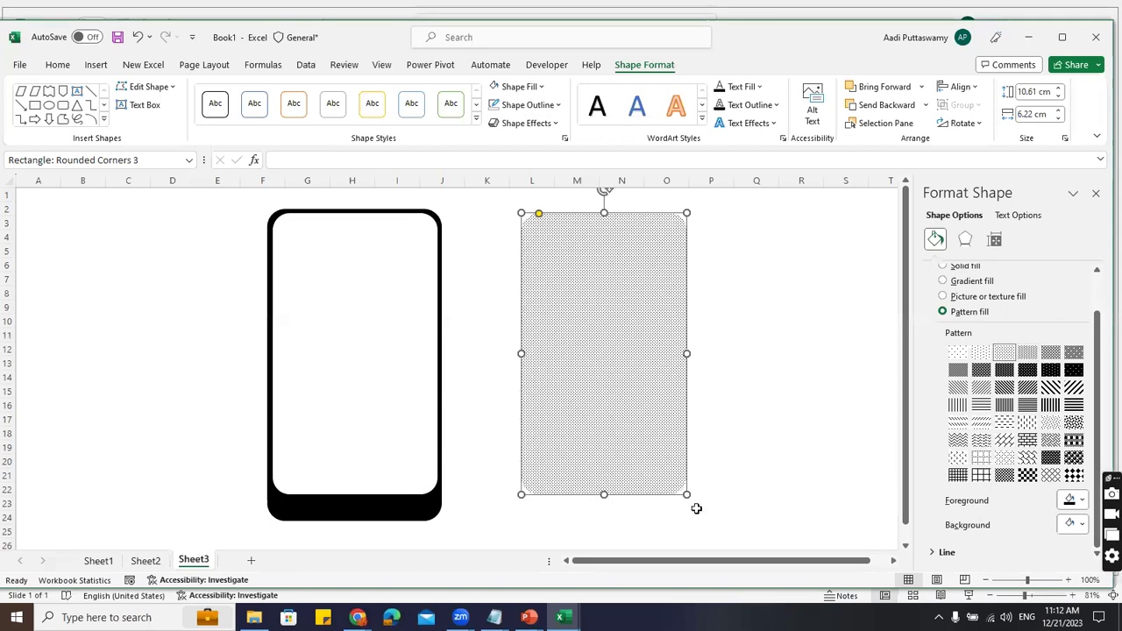
Shrink the patterned rectangle to a bar about 0.48 cm by 3.15 cm and place one at the phone's top and a copy on its bottom border
left_click_drag(604, 495, 601, 241)
left_click_drag(523, 213, 603, 225)
left_click_drag(680, 226, 368, 509)
left_click(396, 243)
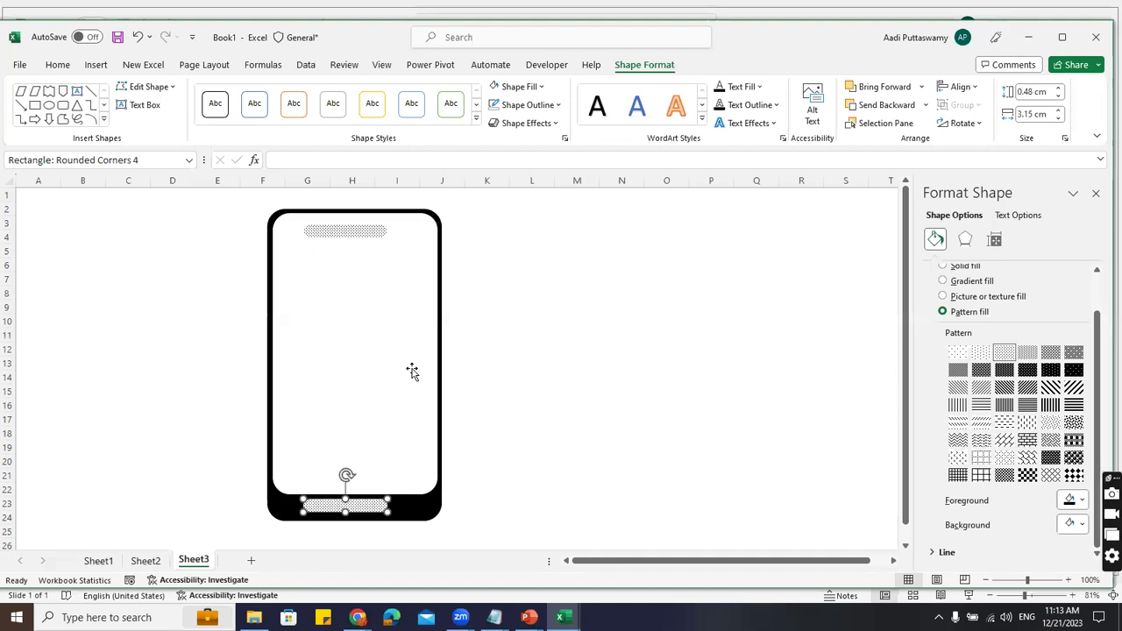
left_click(570, 329)
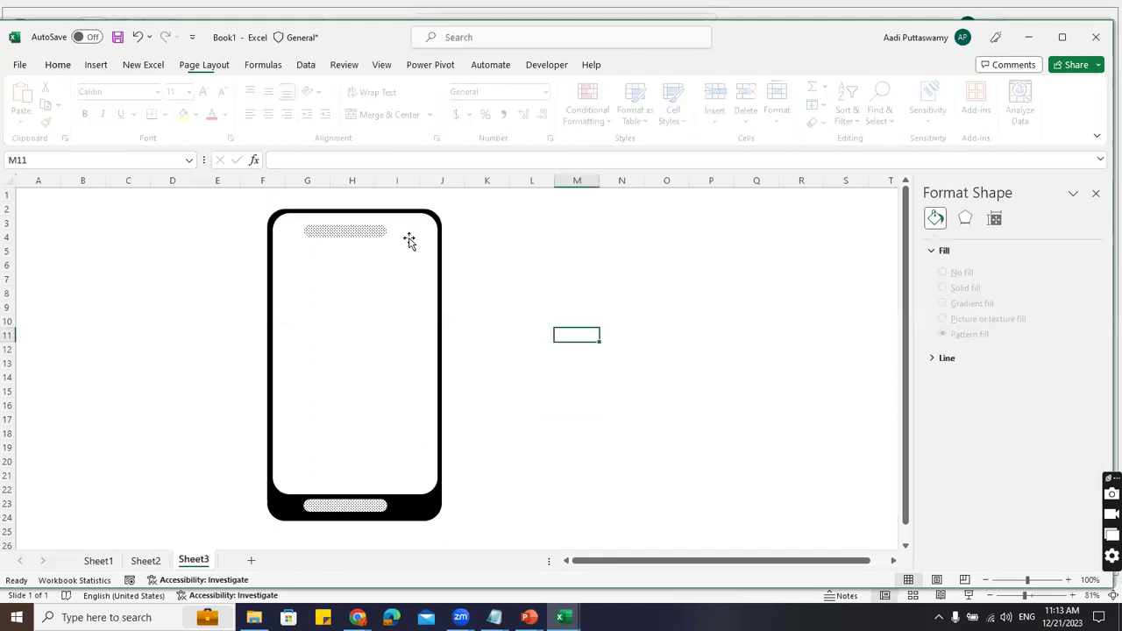
Insert a circle, shrink it to about 0.4 cm beside the phone's top speaker bar, and fill it with black
left_click(95, 64)
left_click(235, 89)
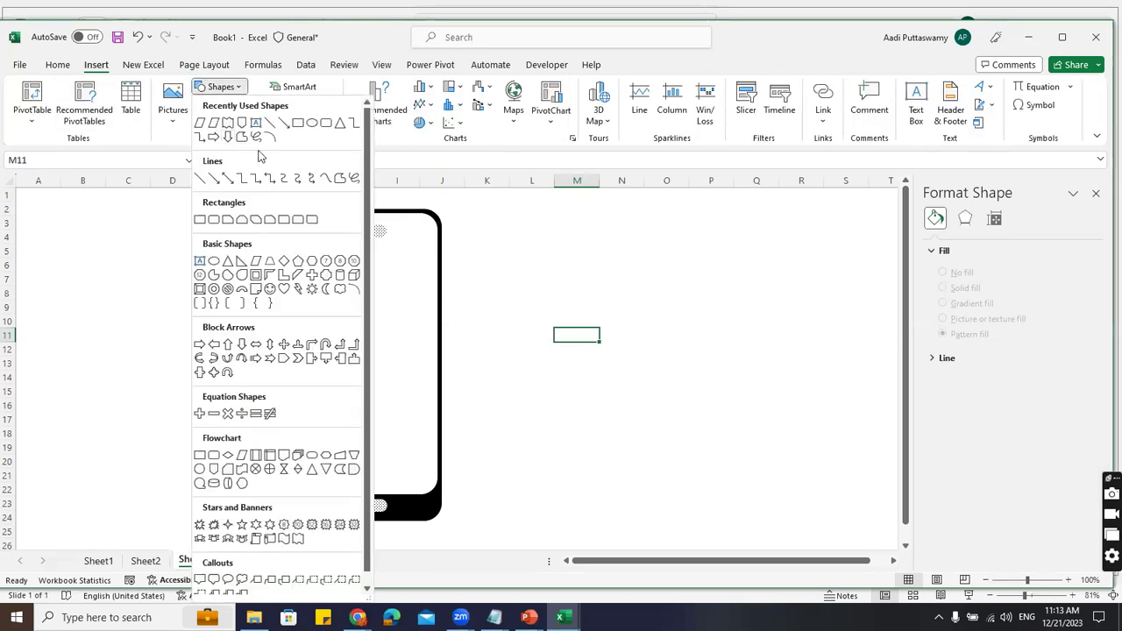
left_click(312, 122)
left_click(539, 219)
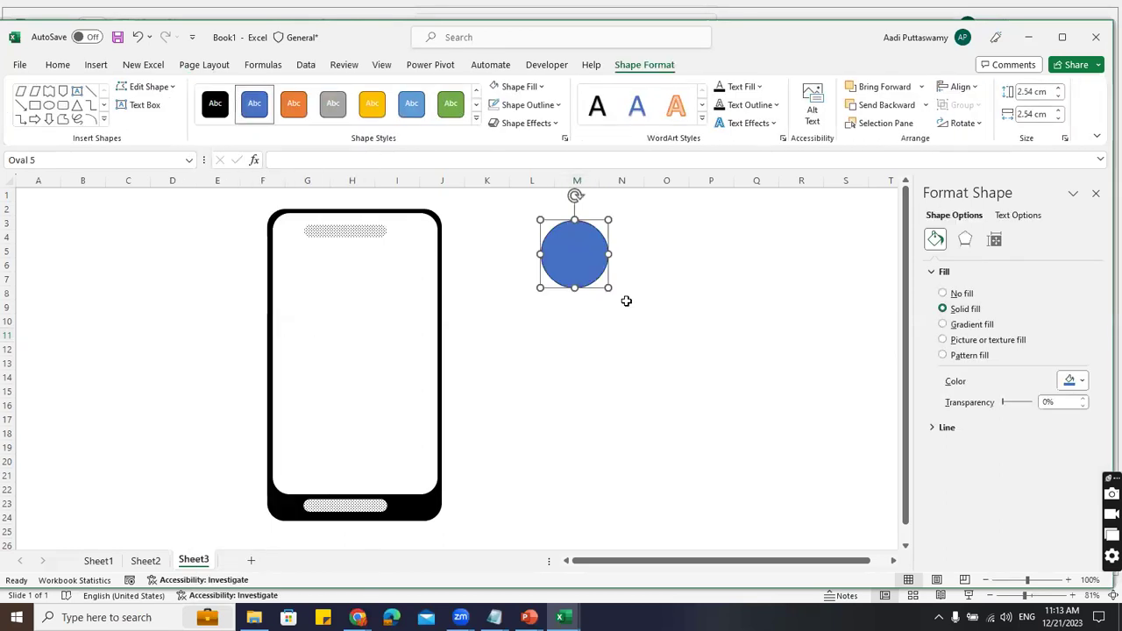
left_click_drag(603, 287, 399, 232)
left_click(525, 87)
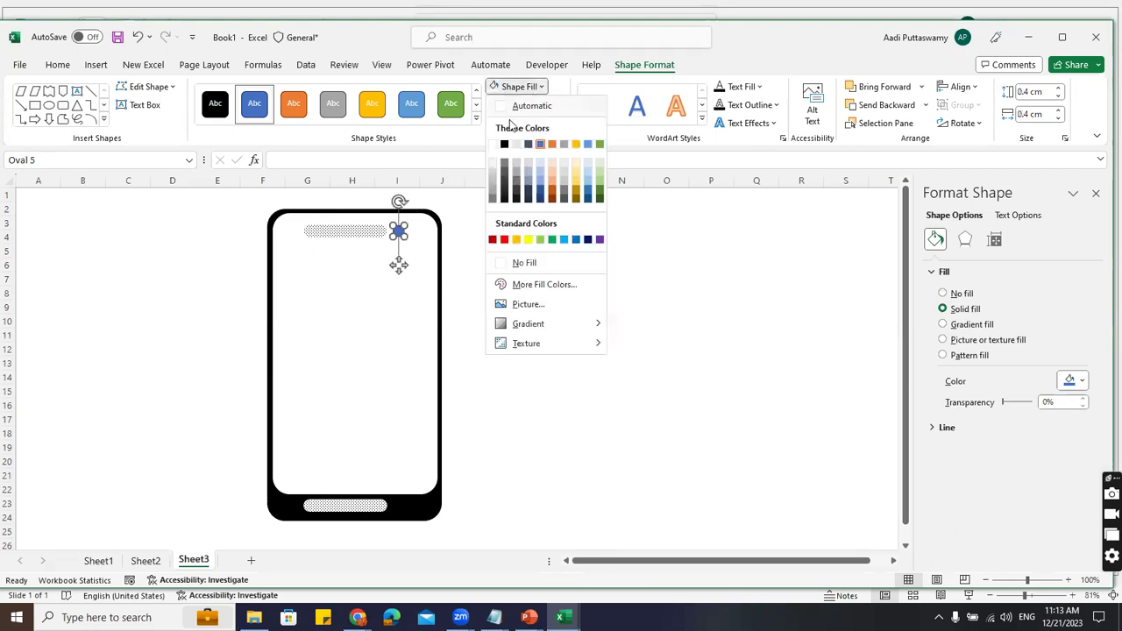
left_click(504, 144)
left_click(621, 335)
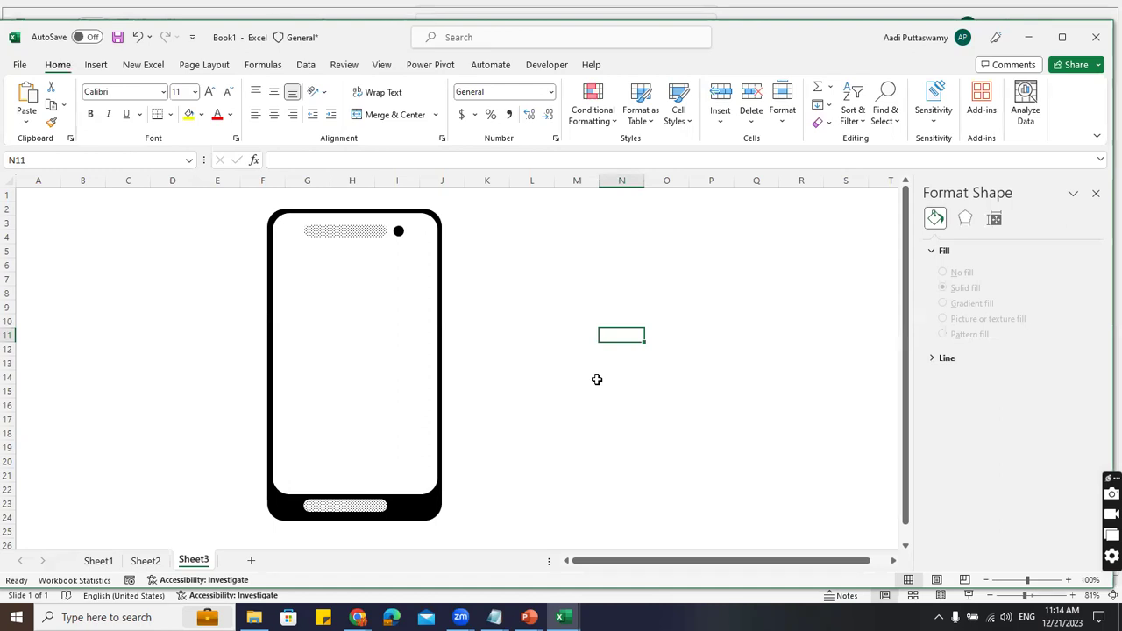
Switch to the Working with Shapes.xlsx workbook and examine the alien face graphic on the Shape Edit sheet
key("alt+Tab")
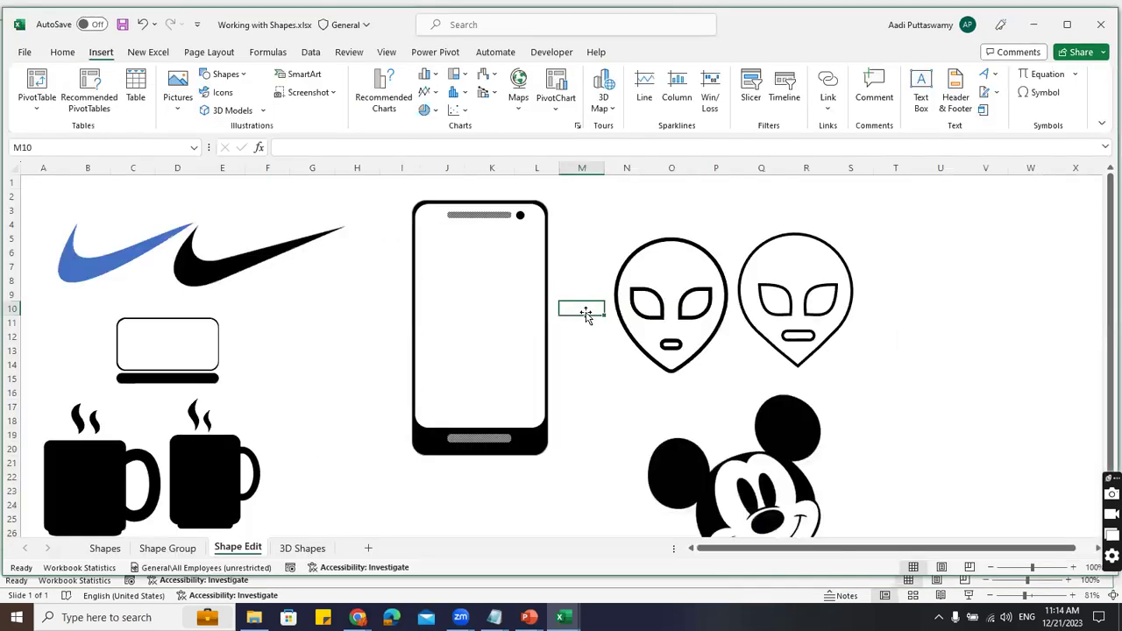
left_click(672, 252)
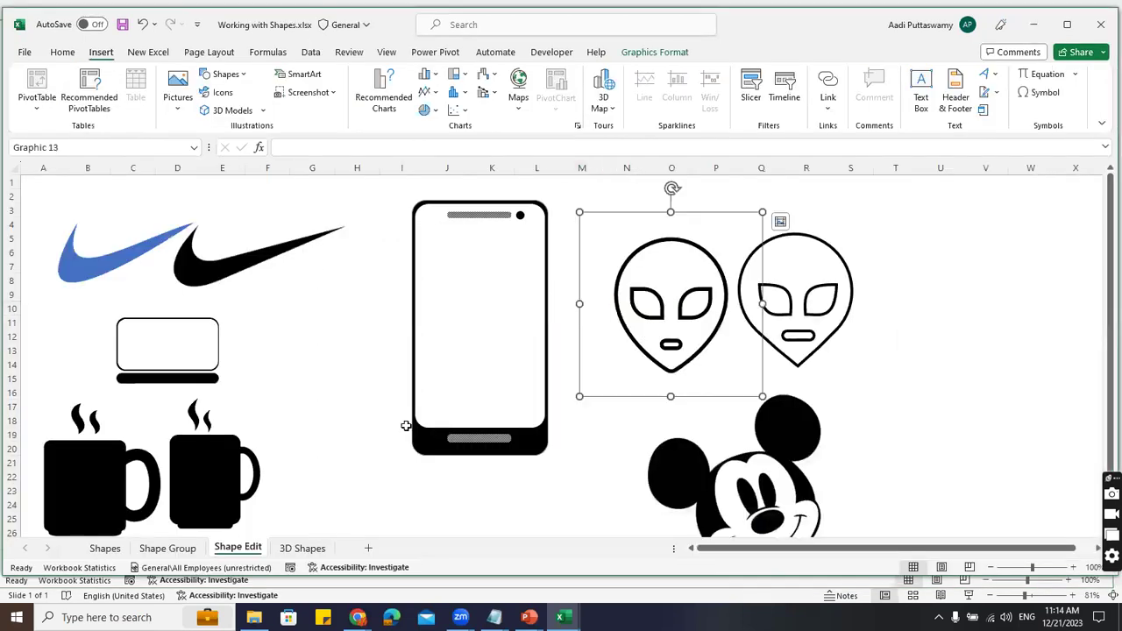
left_click_drag(671, 329, 655, 326)
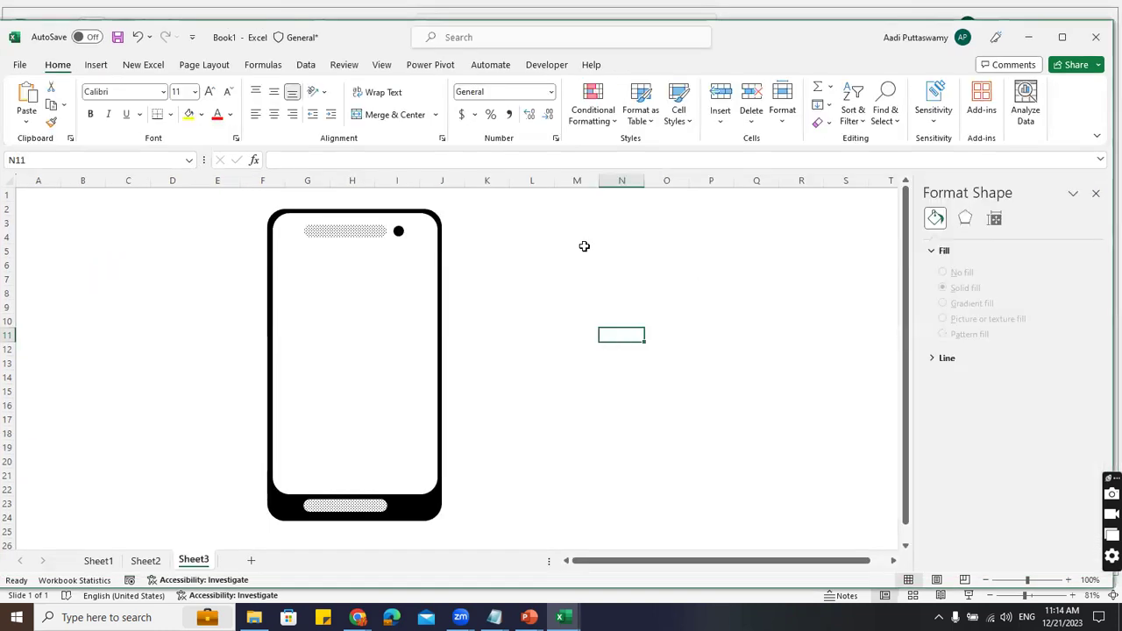
Return to Book1 and locate the outlined alien face in the stock icon library without inserting it
left_click(580, 251)
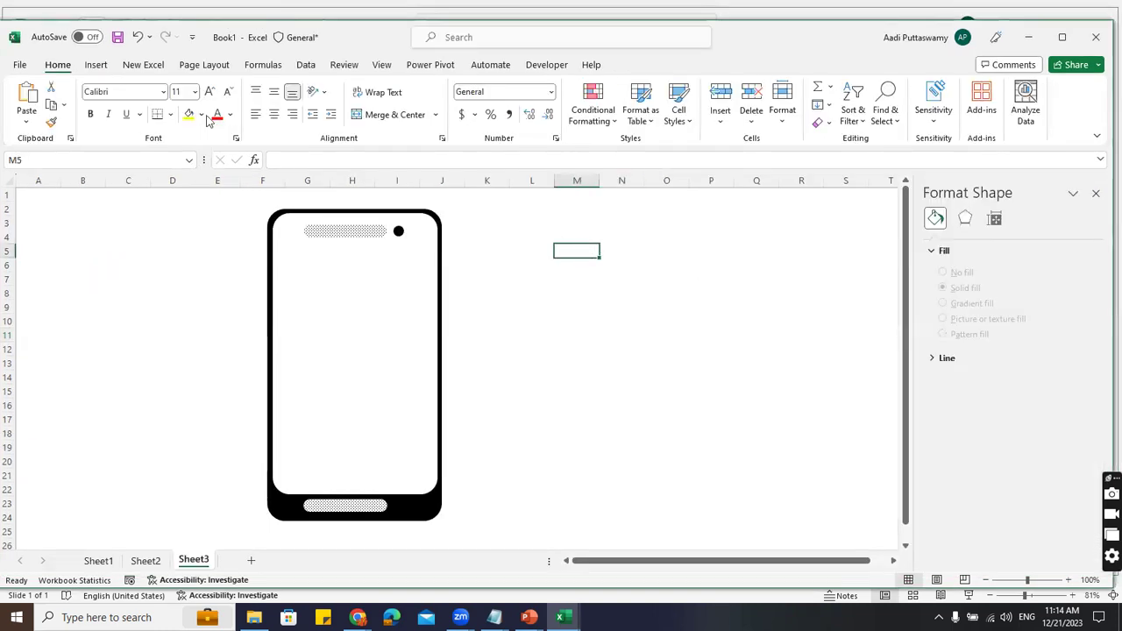
left_click(99, 70)
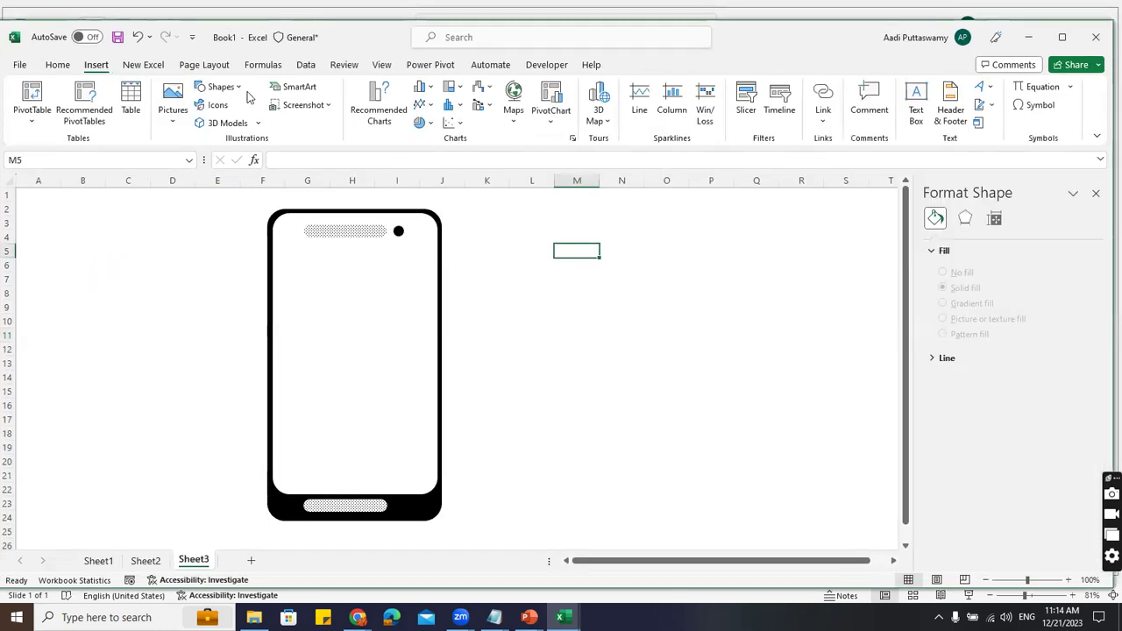
left_click(215, 105)
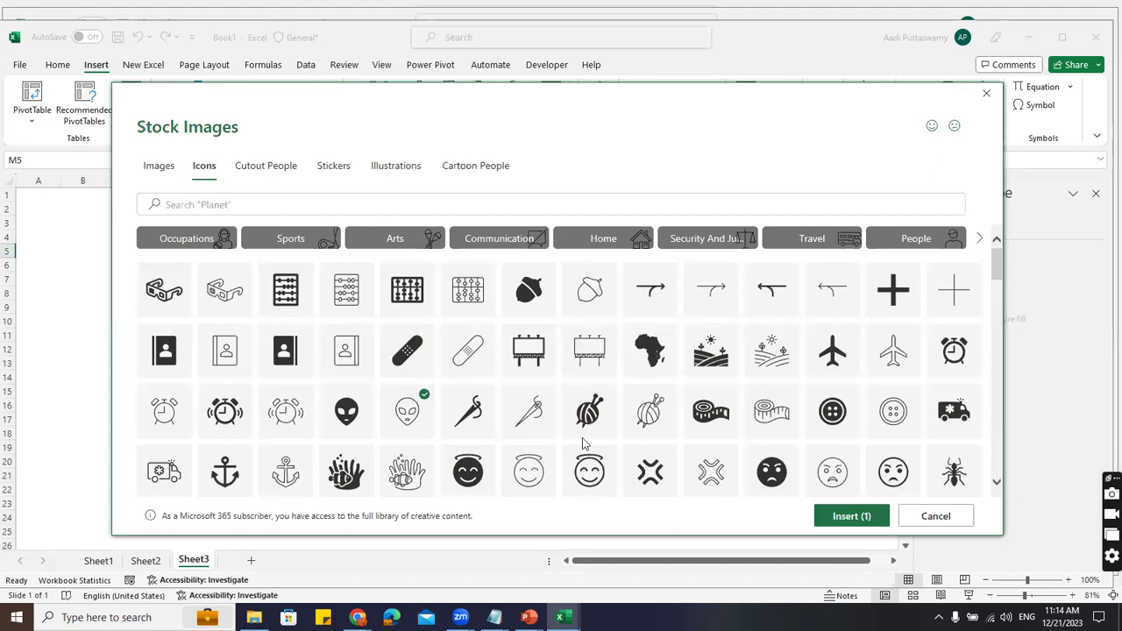
left_click(837, 517)
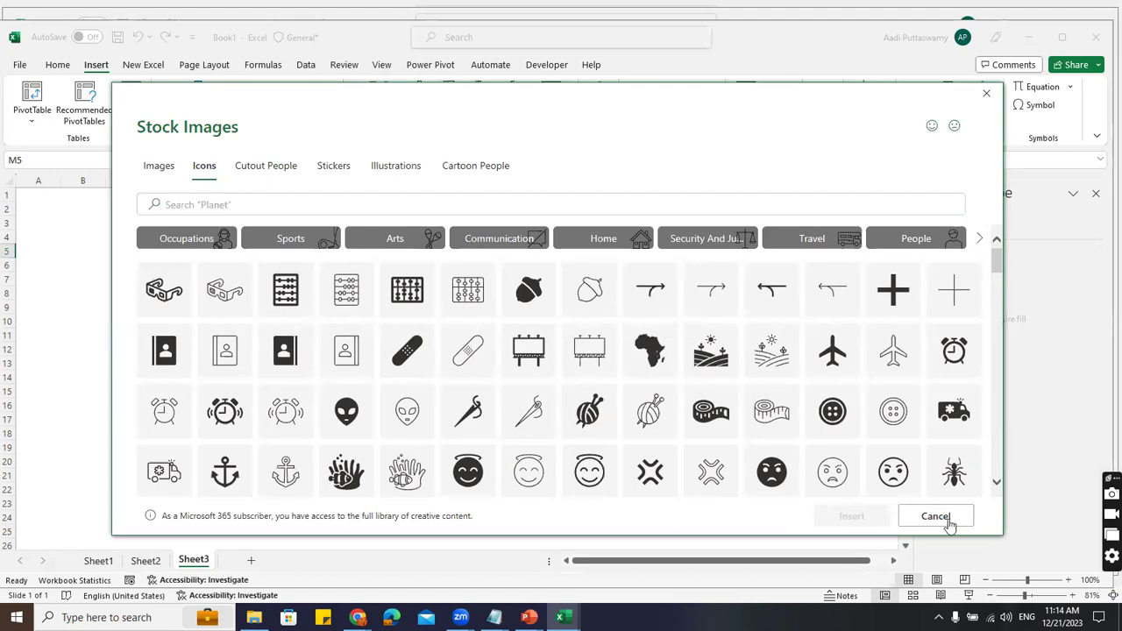
left_click(986, 93)
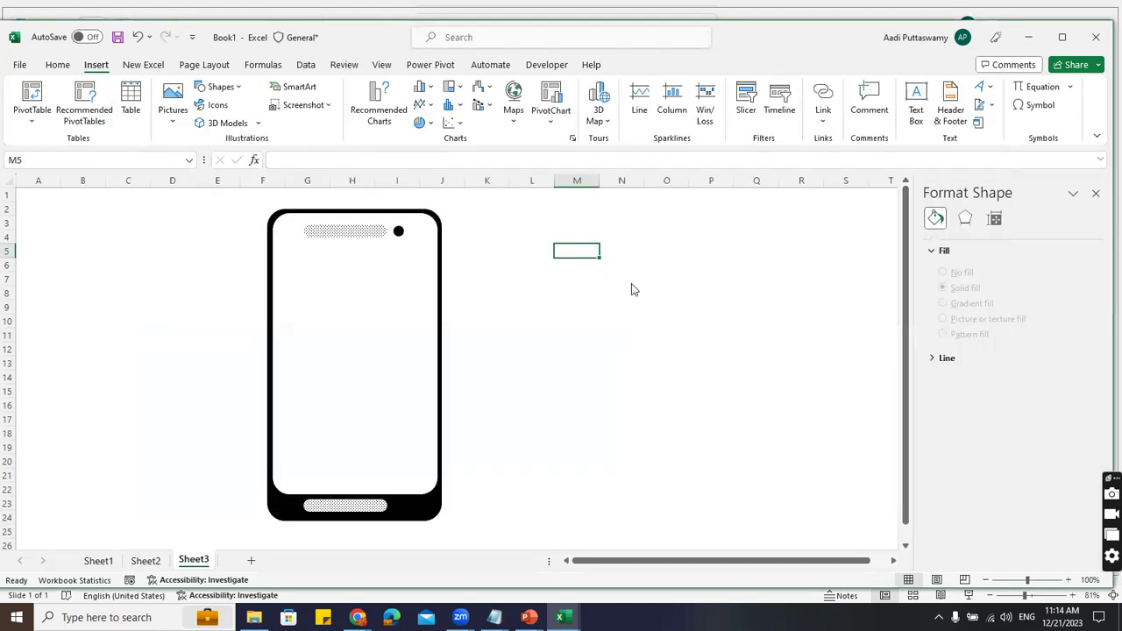
left_click(572, 302)
left_click(550, 268)
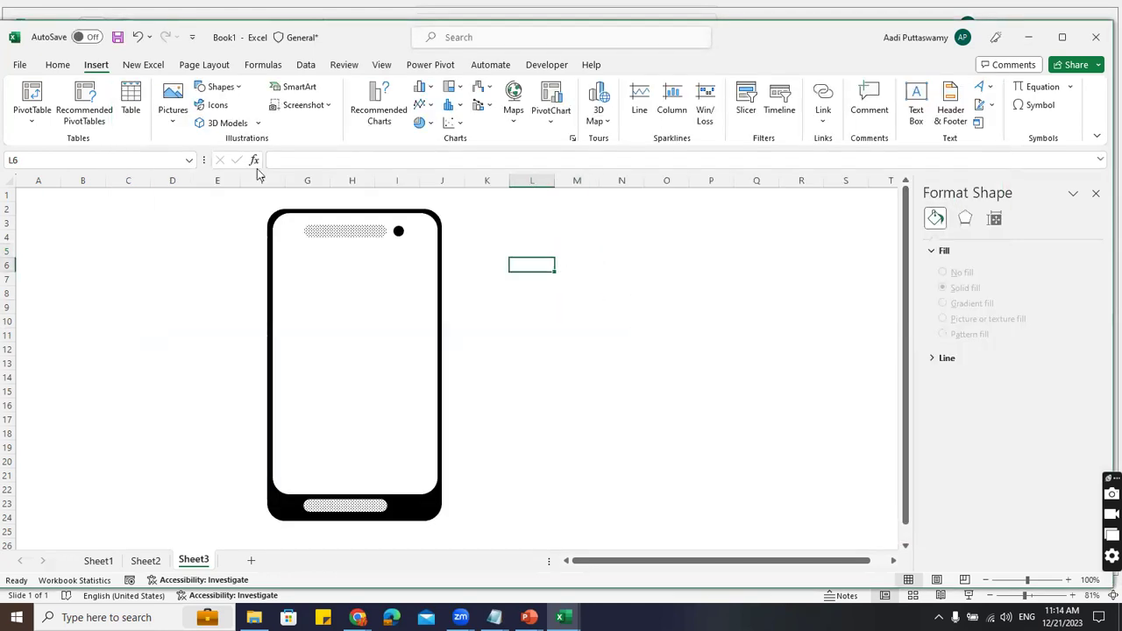
Insert the outlined alien face stock icon, enlarge it to about 7.65 cm square, and place it beside the phone
left_click(217, 105)
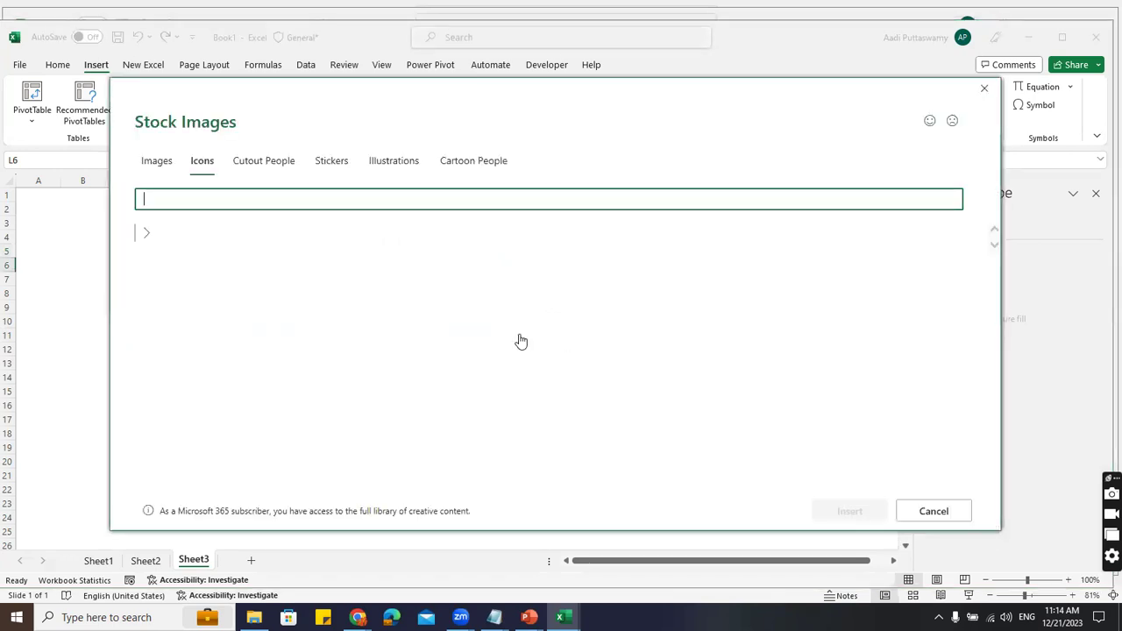
scroll(544, 420, "down", 1)
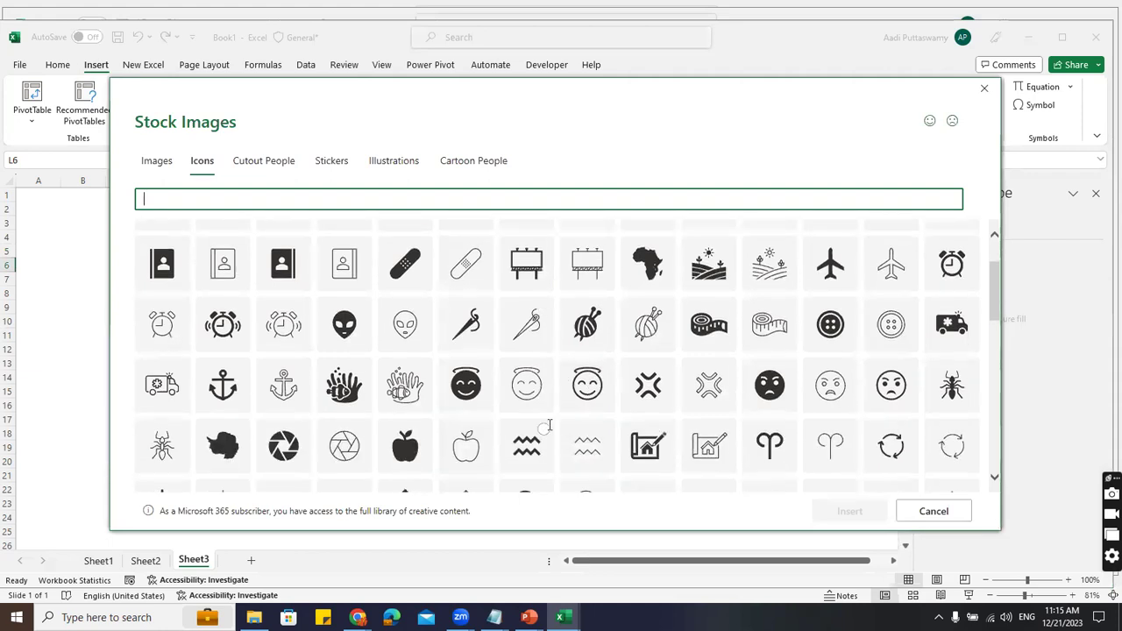
scroll(549, 427, "down", 4)
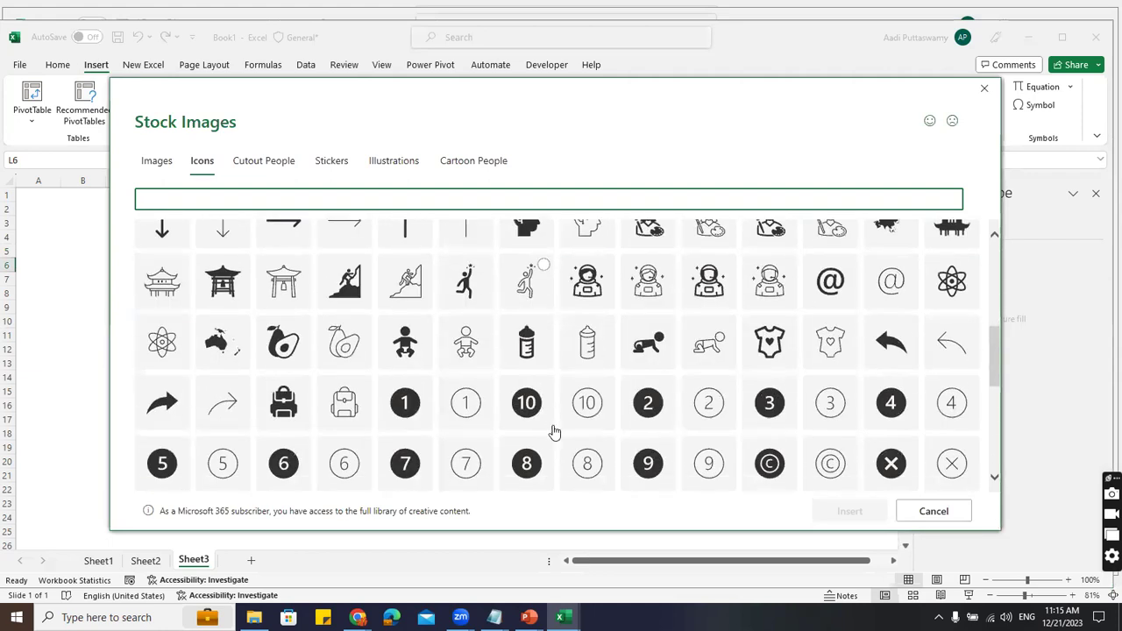
scroll(483, 373, "up", 4)
scroll(483, 375, "down", 5)
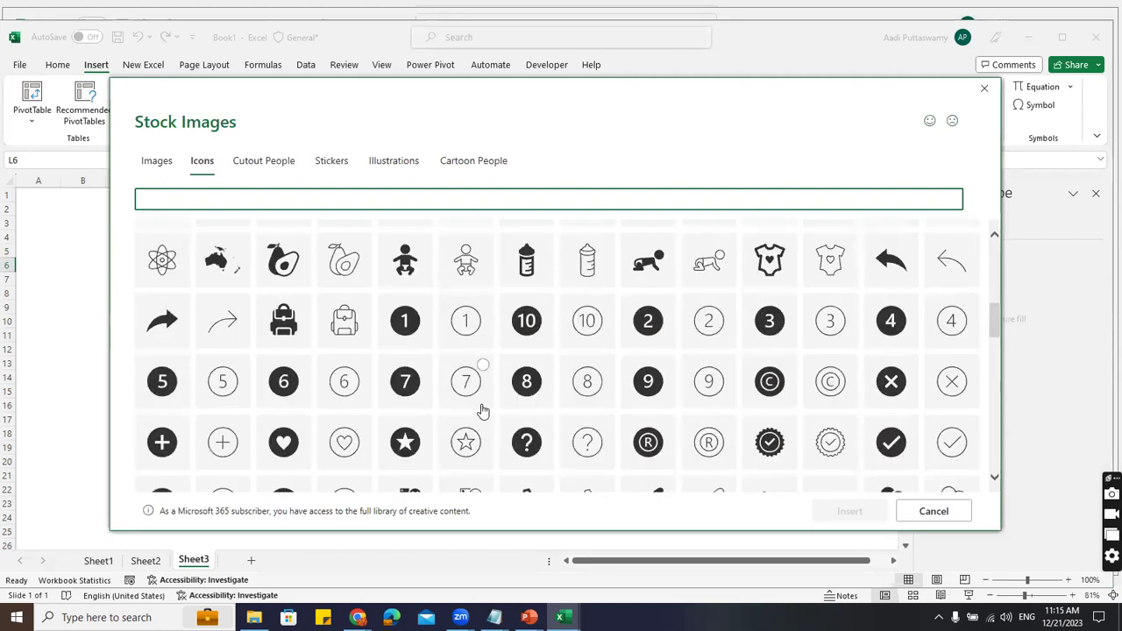
scroll(469, 395, "up", 2)
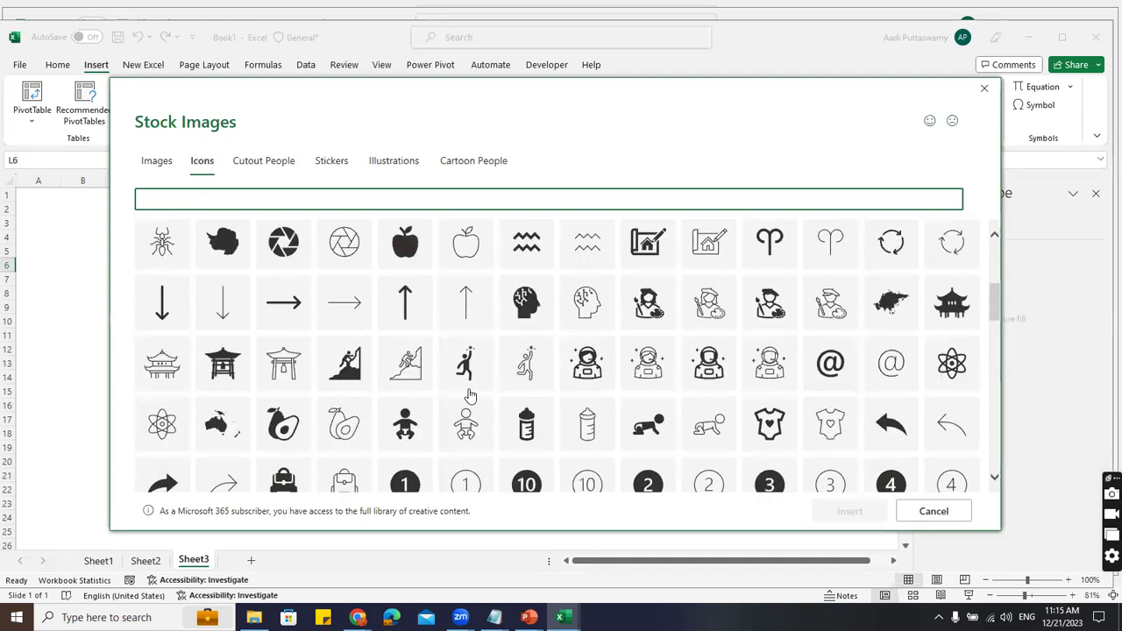
scroll(471, 396, "up", 4)
left_click(412, 405)
left_click(849, 513)
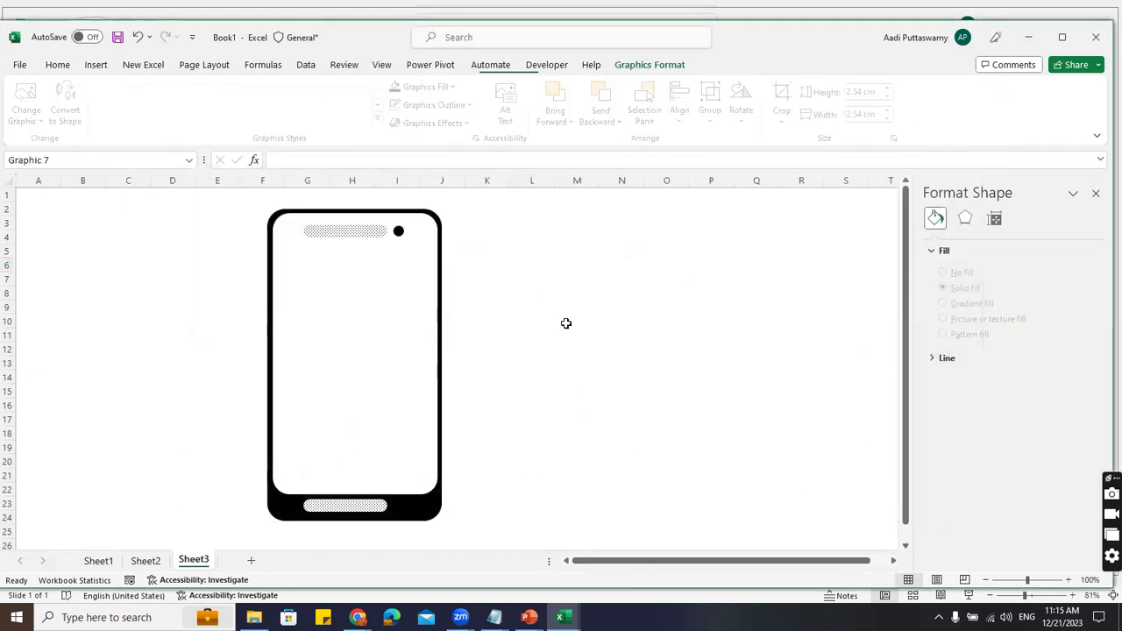
left_click_drag(550, 294, 687, 431)
left_click_drag(600, 334, 575, 316)
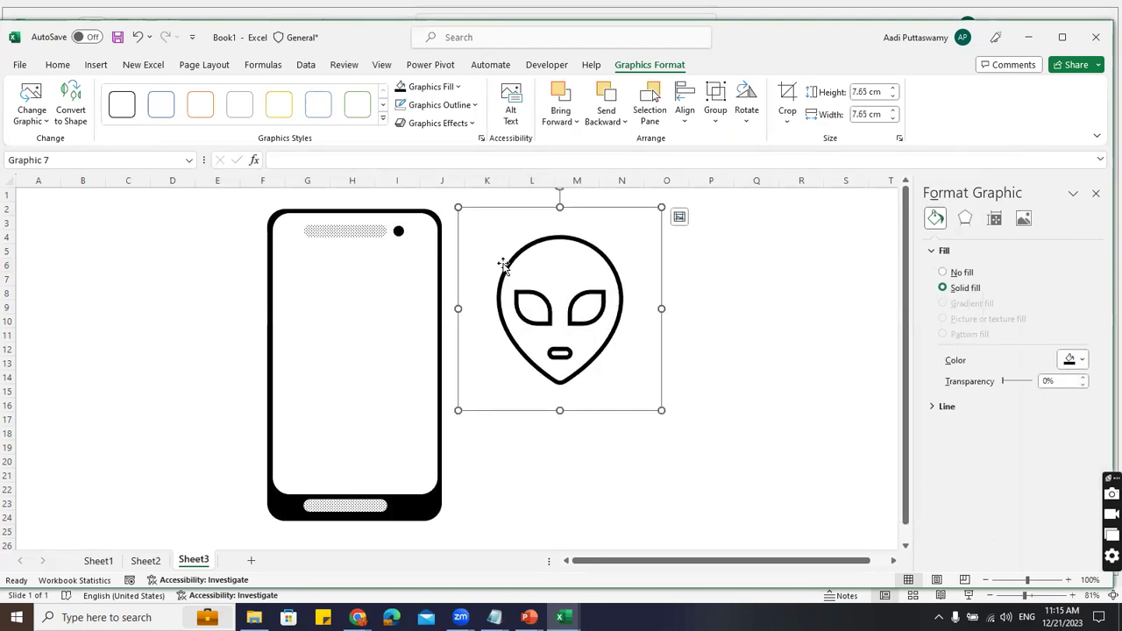
Draw a teardrop shape about 5.56 cm square beside the alien icon and rotate it so its tip points downward
left_click(95, 65)
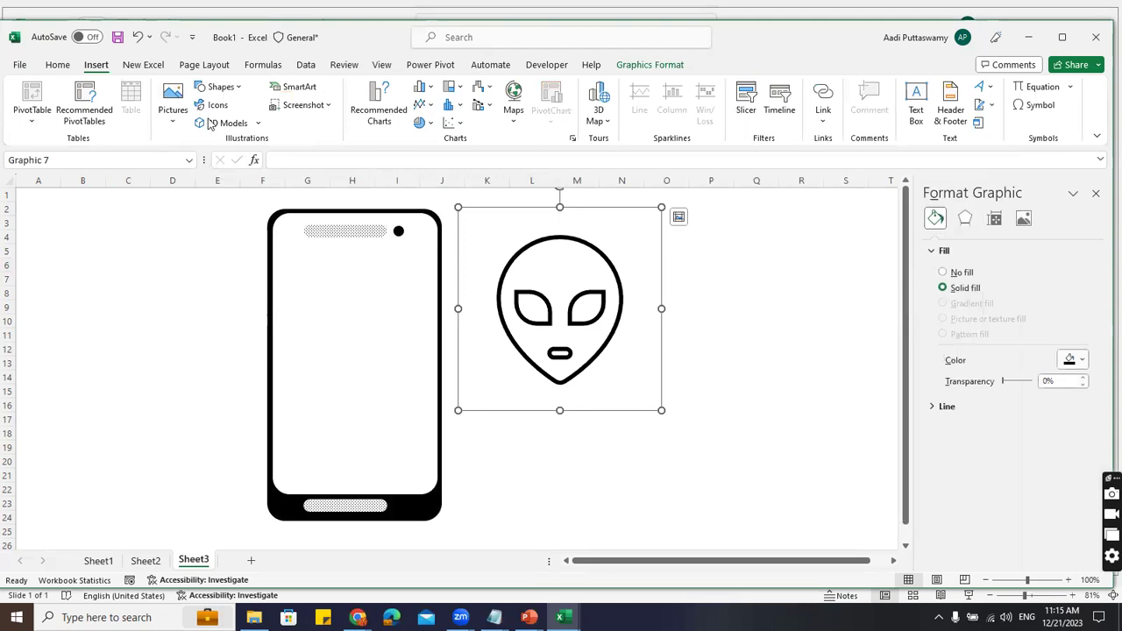
left_click(219, 87)
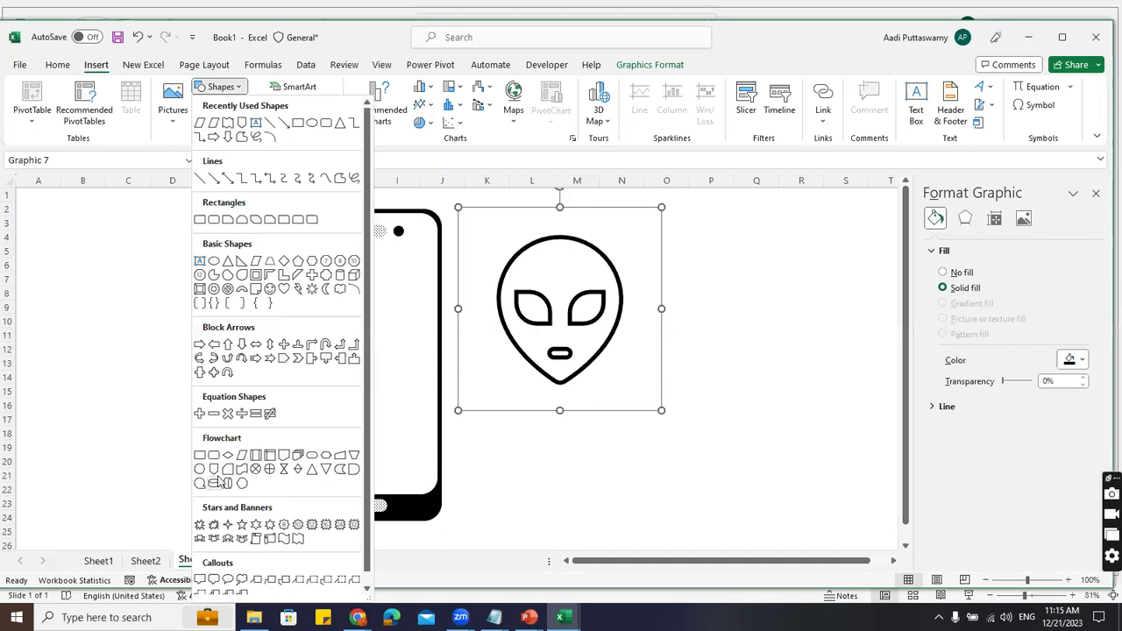
left_click(240, 280)
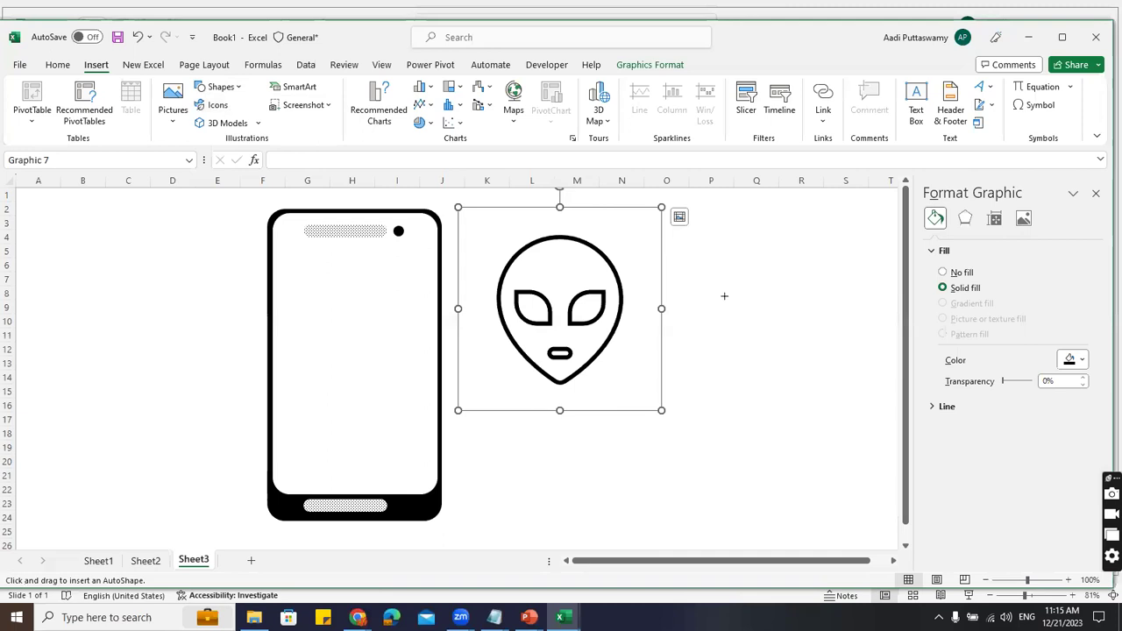
left_click_drag(715, 230, 862, 379)
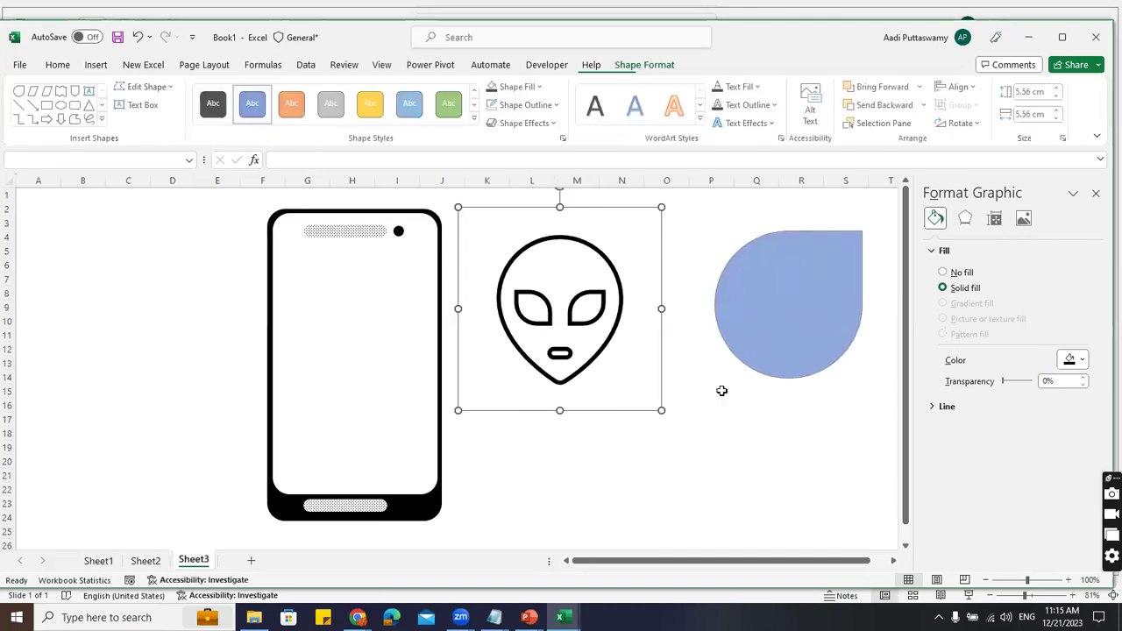
left_click_drag(790, 204, 731, 293)
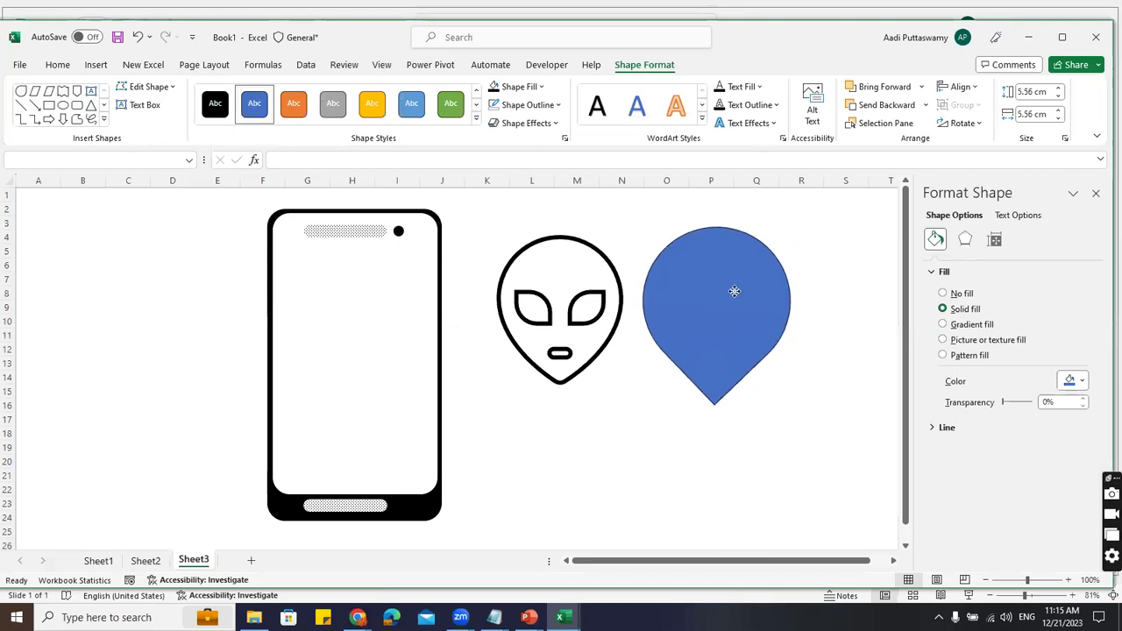
left_click(816, 373)
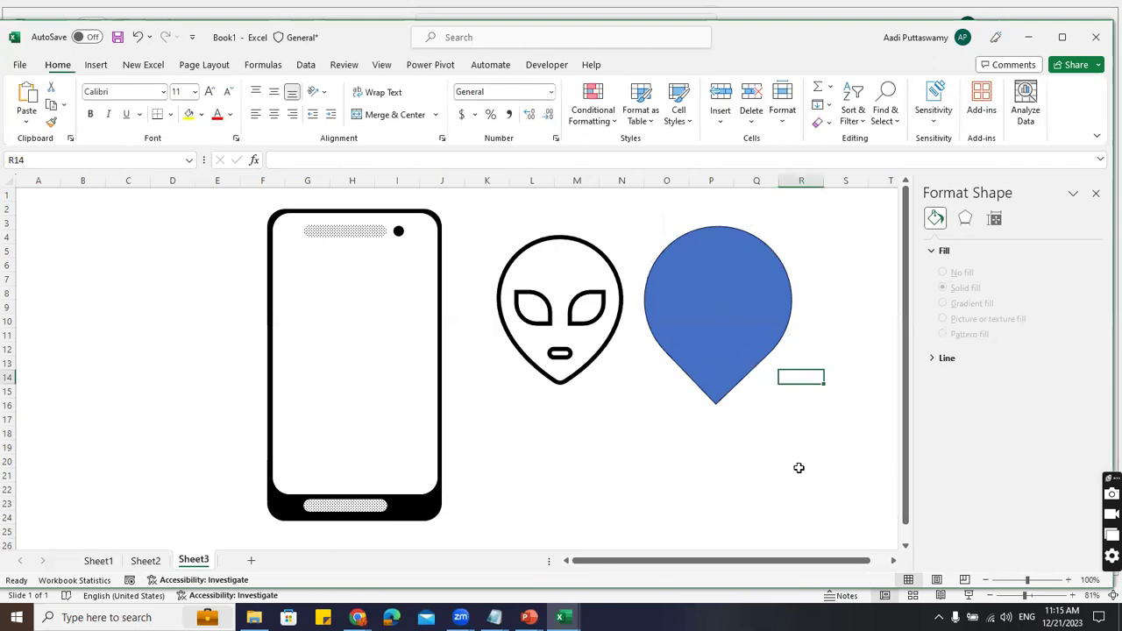
Give the teardrop a white fill and a black 4½ pt outline, and nudge it slightly away from the alien icon
left_click(742, 325)
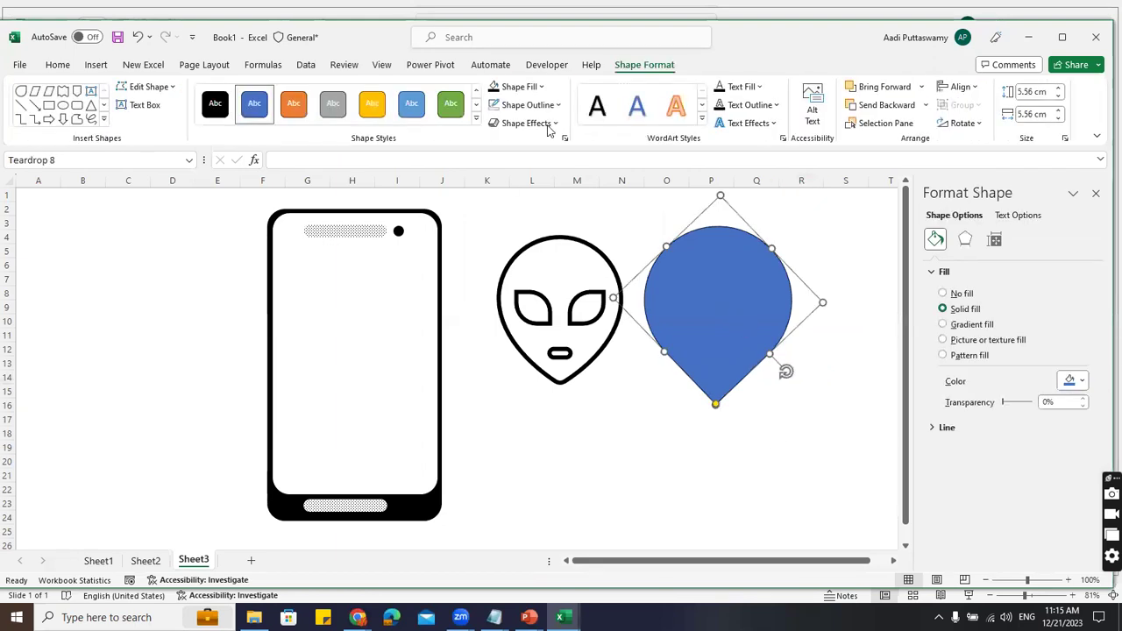
left_click(530, 87)
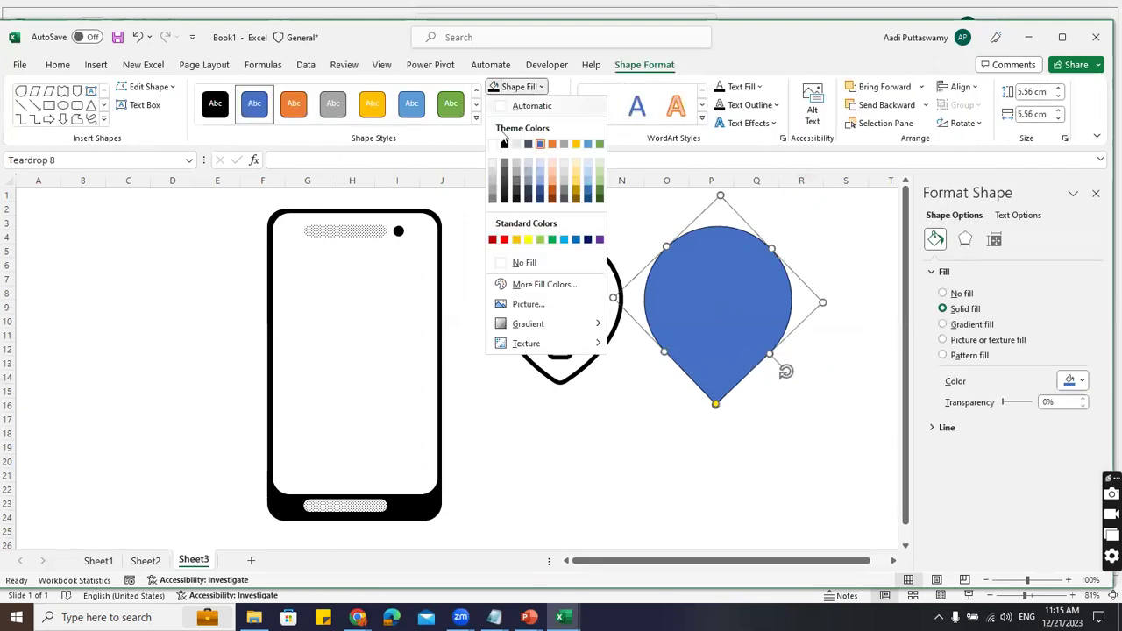
left_click(501, 144)
left_click(530, 106)
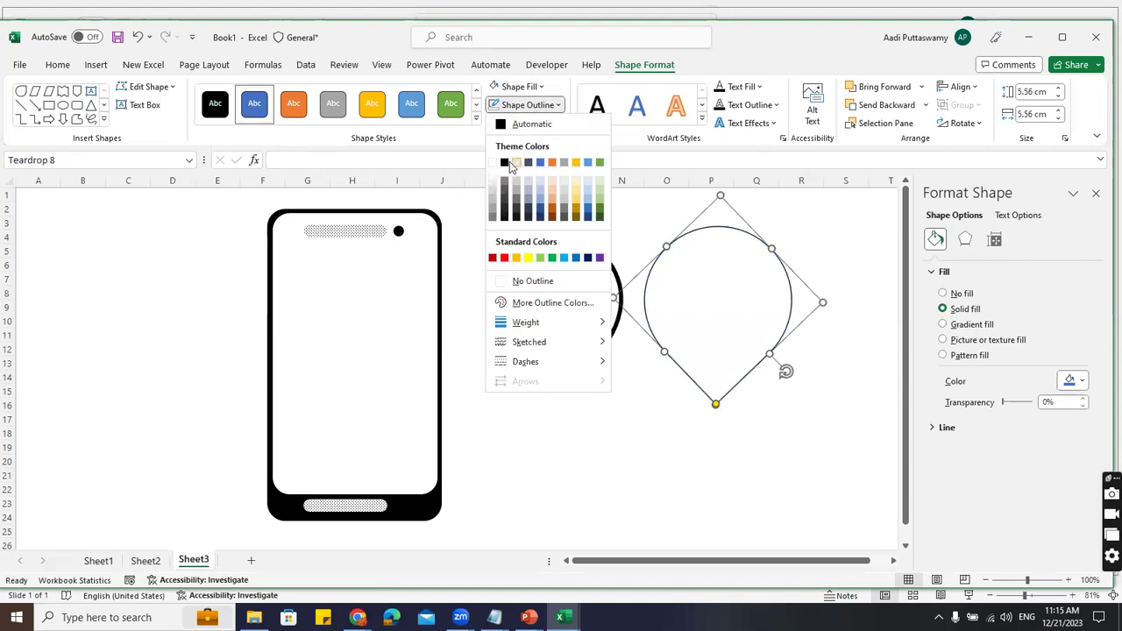
left_click(535, 106)
left_click(540, 109)
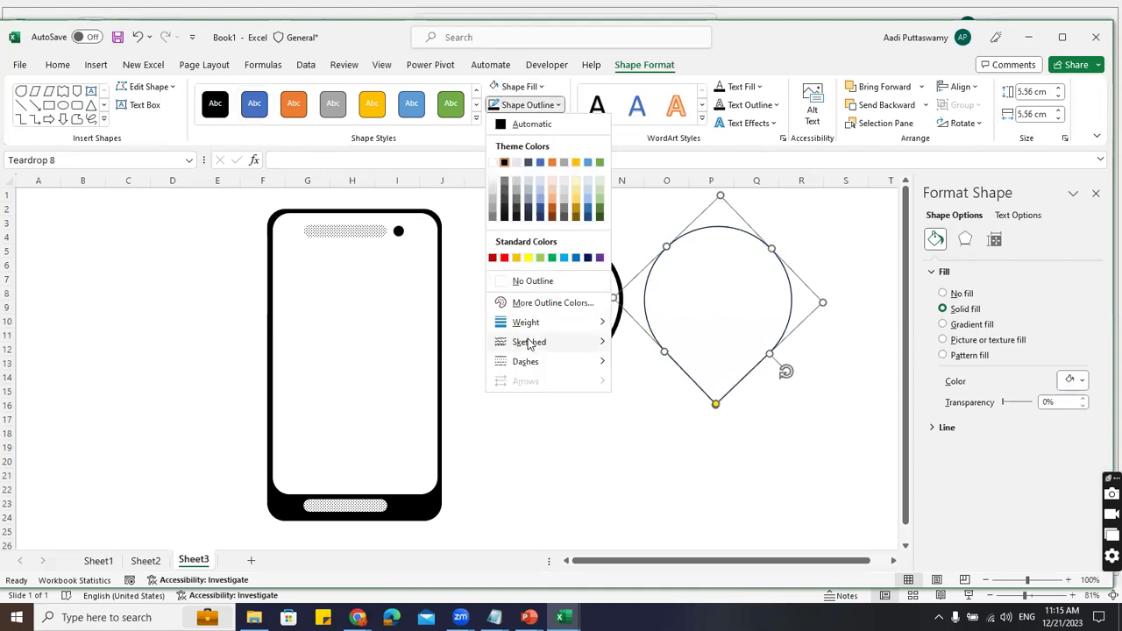
mouse_move(528, 323)
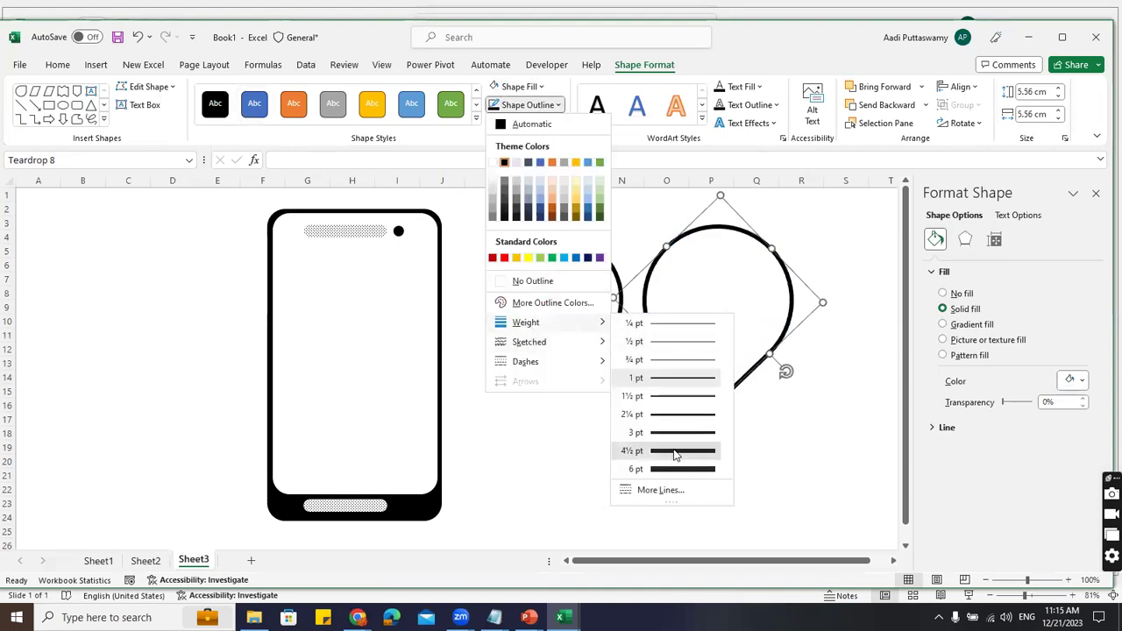
left_click(677, 451)
key("Escape")
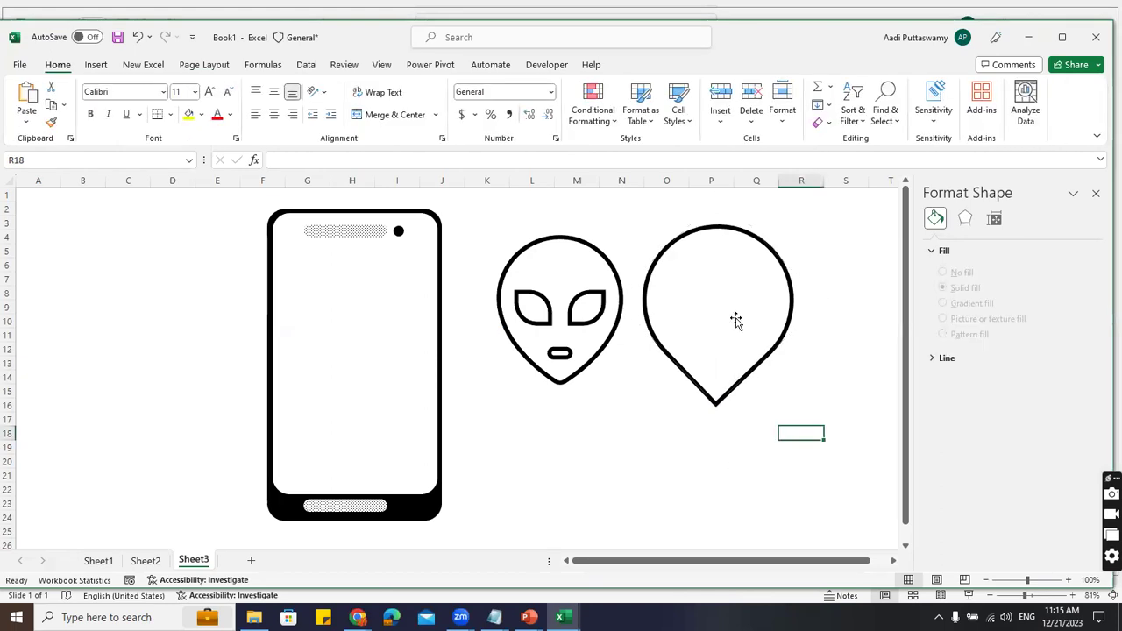
left_click(769, 252)
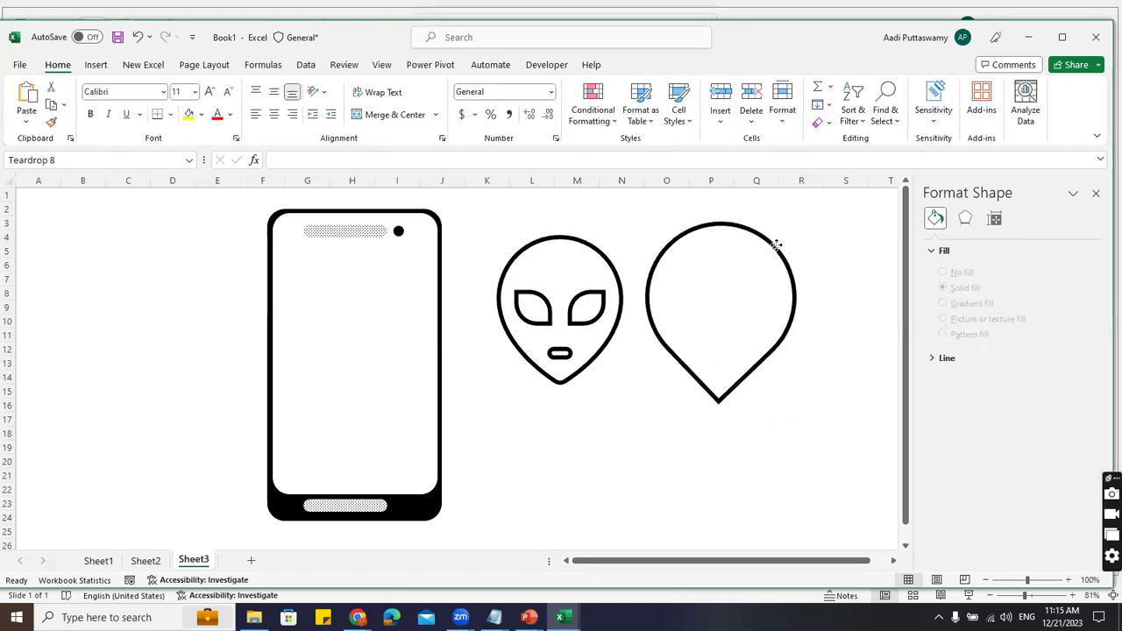
Trace the alien icon's left eye with a four-sided freeform shape about 1.19 cm by 1.35 cm
left_click(545, 304)
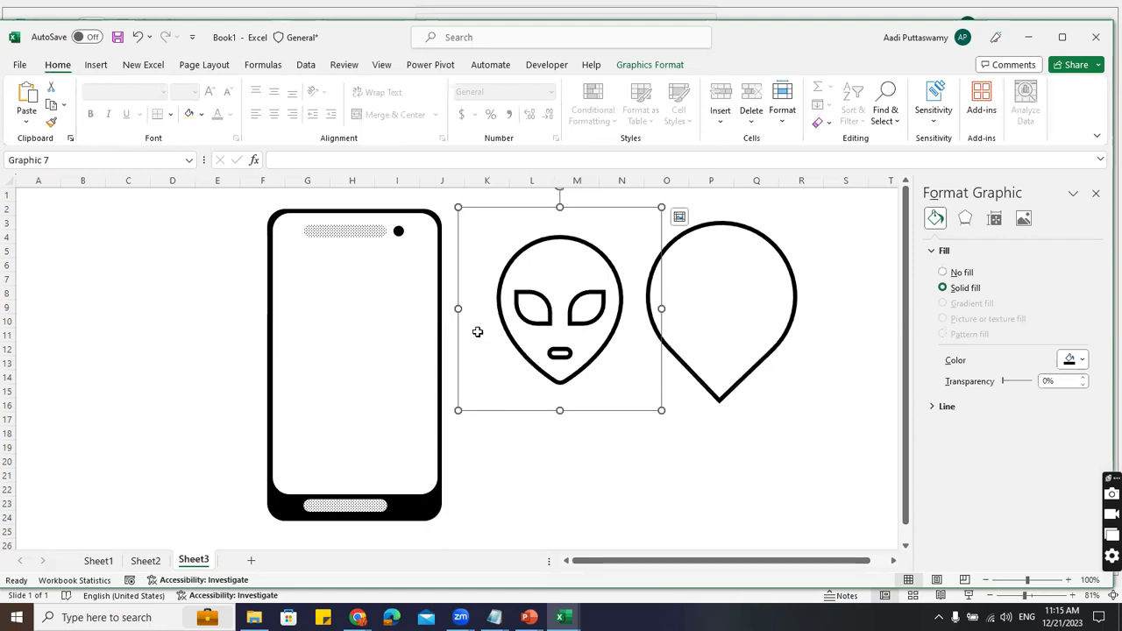
left_click(96, 67)
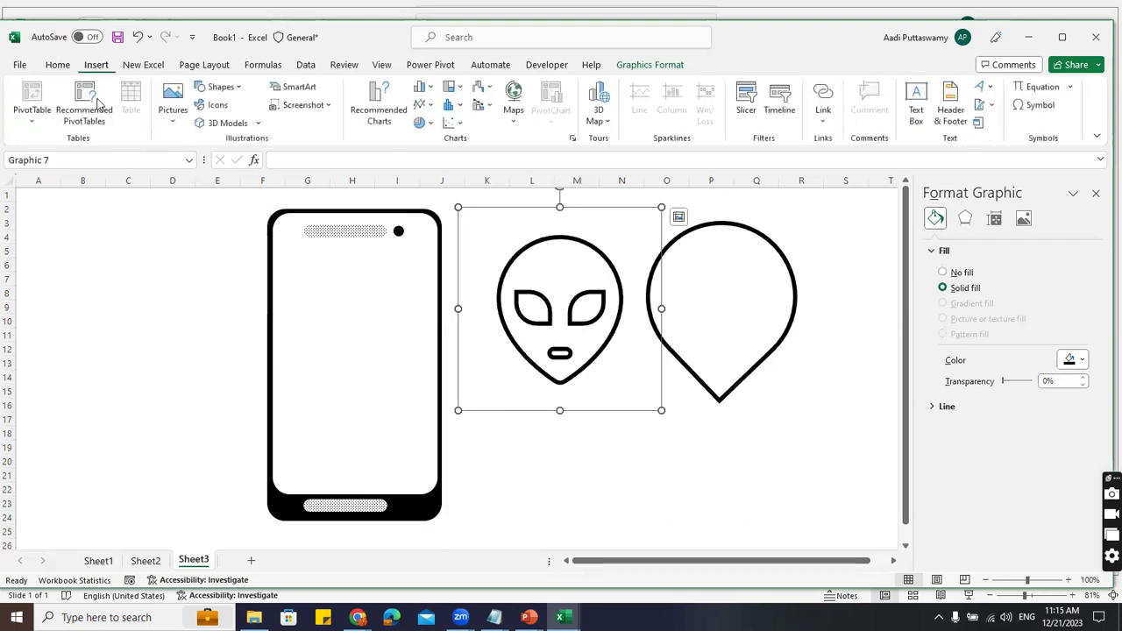
left_click(220, 86)
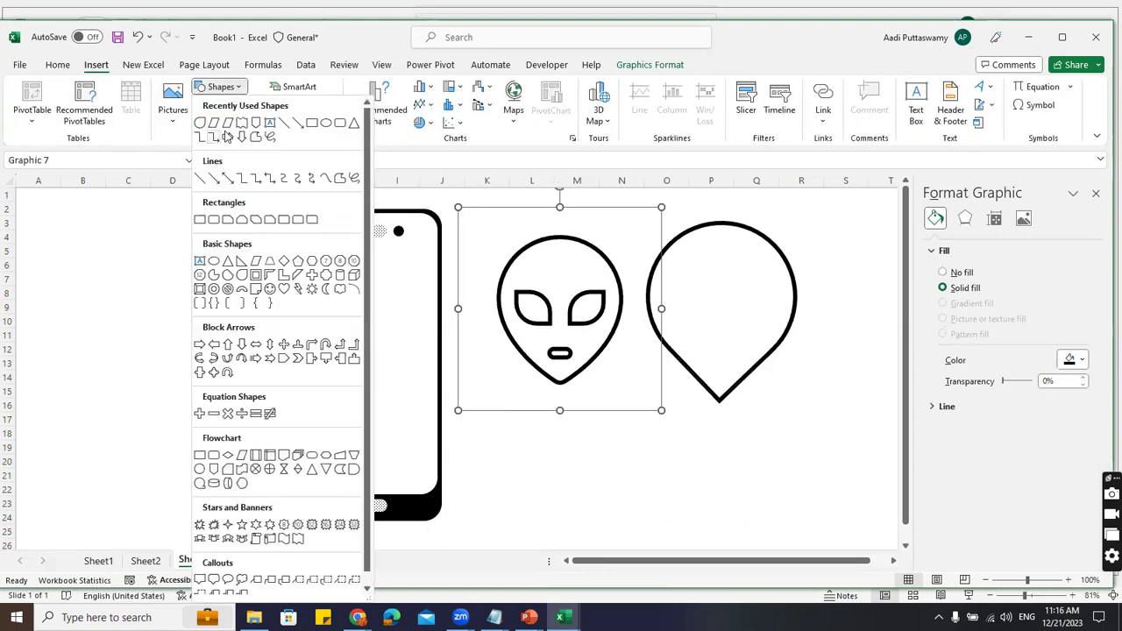
left_click(256, 137)
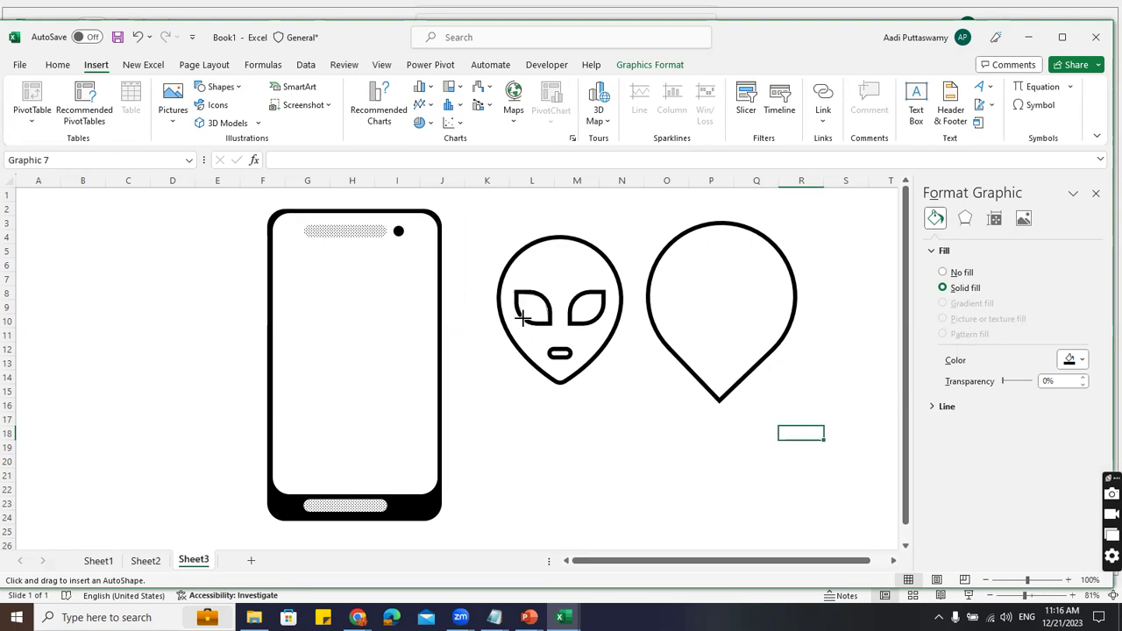
mouse_move(551, 325)
left_mouse_down()
mouse_move(518, 298)
mouse_move(549, 322)
left_mouse_up()
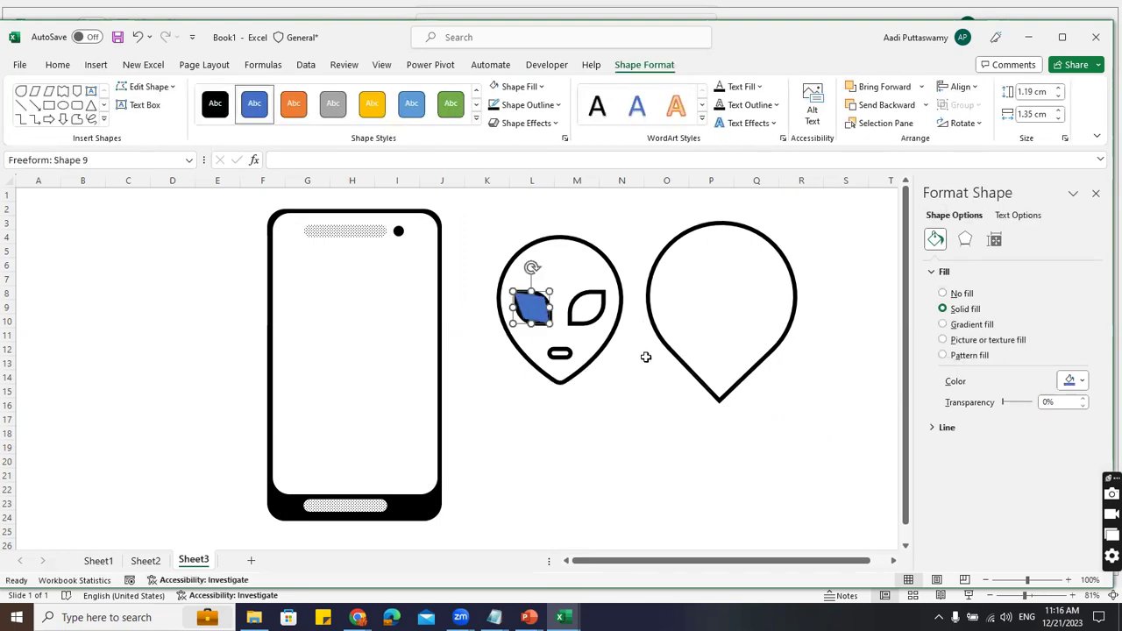
Edit the traced eye's points: delete its upper-right vertex and bend the upper edge to follow the icon's eye
scroll(646, 357, "up", 4, "ctrl")
scroll(759, 542, "right", 3)
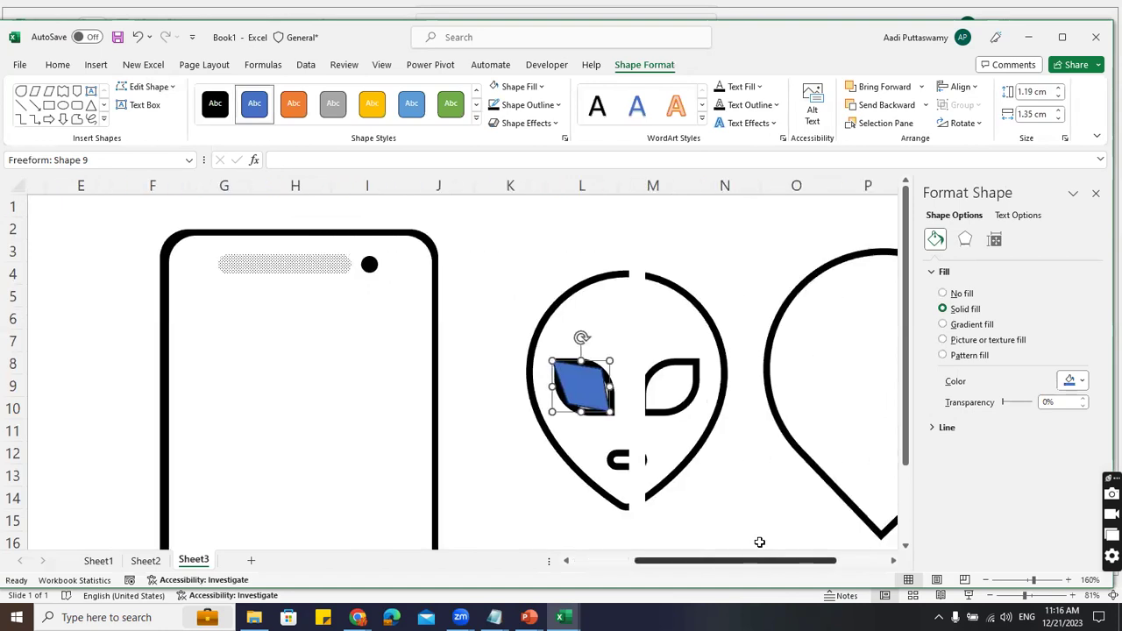
scroll(759, 542, "right", 1)
scroll(702, 427, "up", 1, "ctrl")
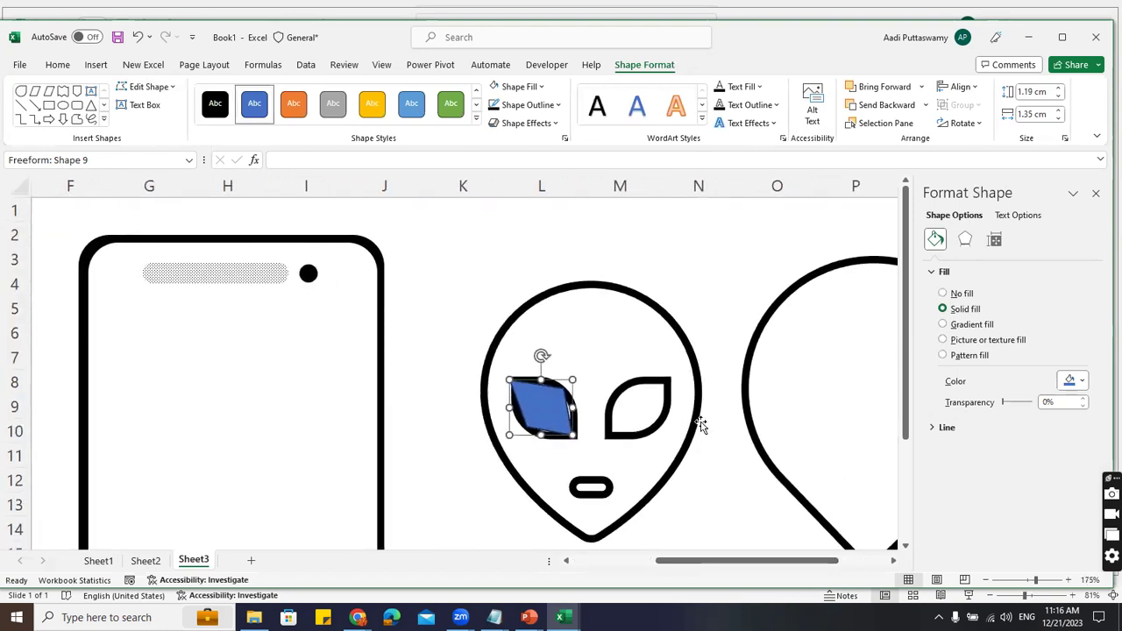
scroll(701, 426, "down", 1)
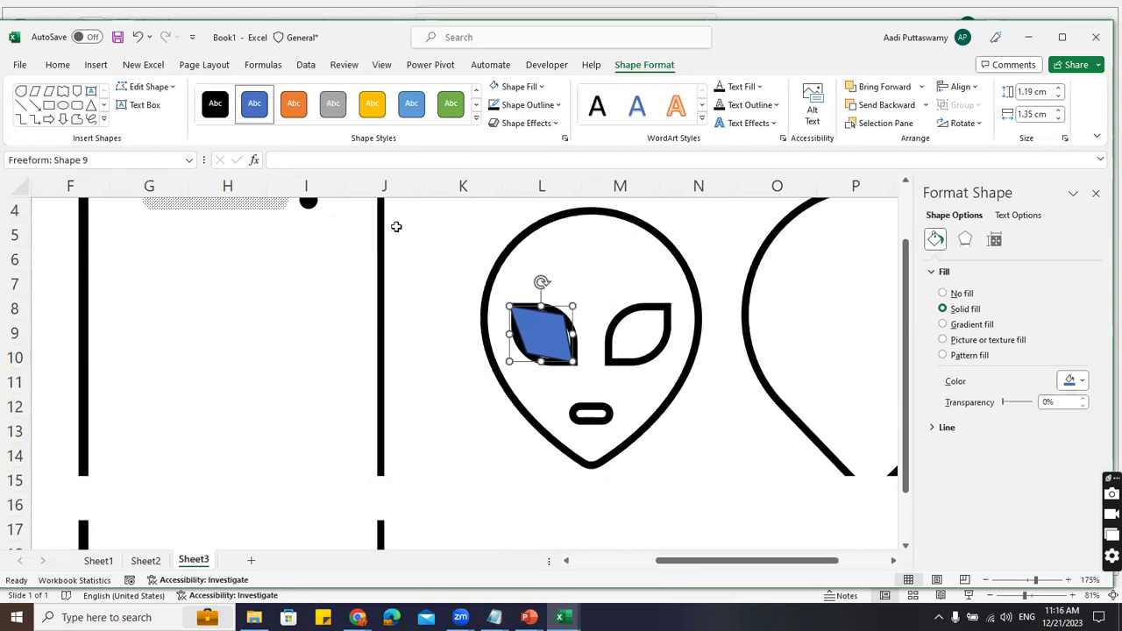
left_click(154, 87)
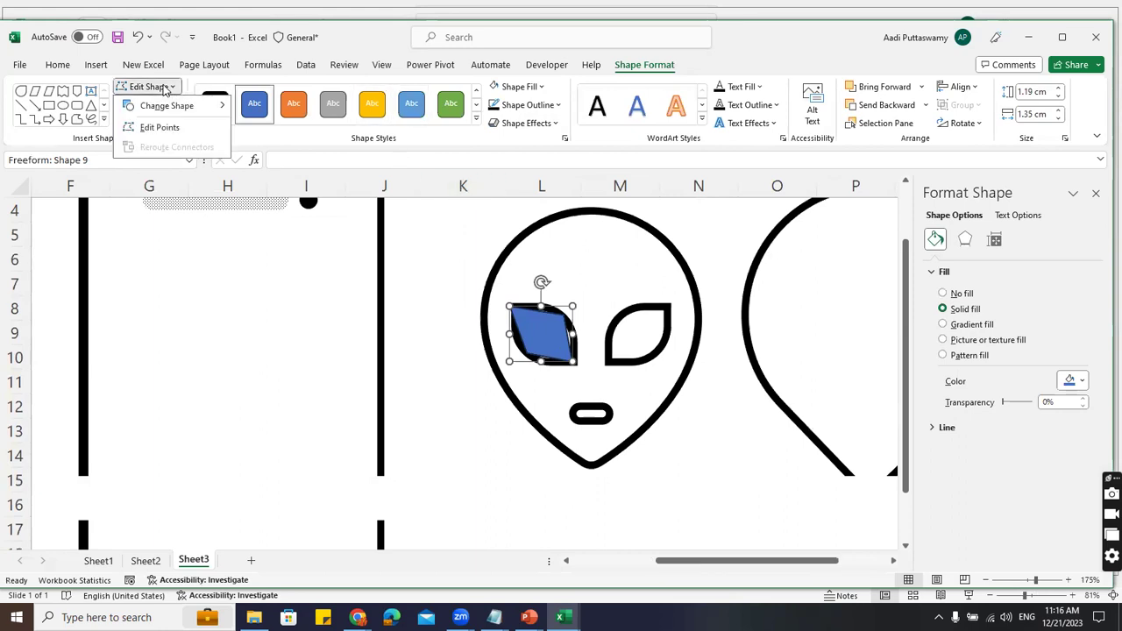
left_click(158, 128)
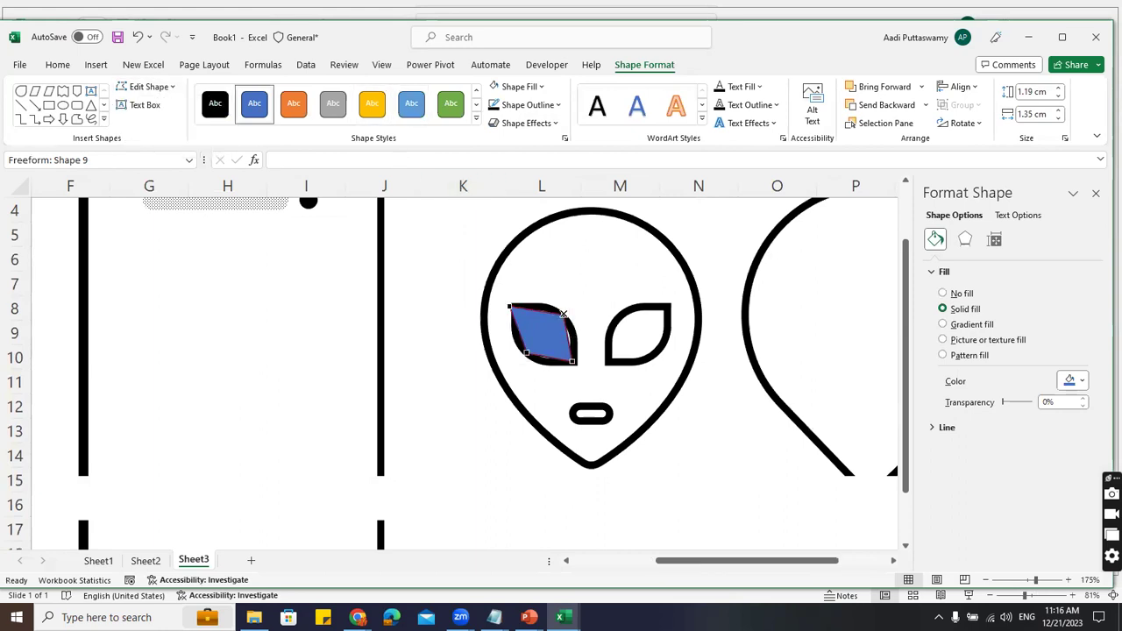
left_click(564, 313, "ctrl")
left_click(513, 307)
left_click_drag(528, 325, 579, 300)
Curve the traced eye's lower edge and fine-tune its corner handles to match the icon's eye, about 1.27 cm by 1.39 cm
left_click(573, 362)
left_click_drag(551, 341, 521, 376)
left_click(549, 345)
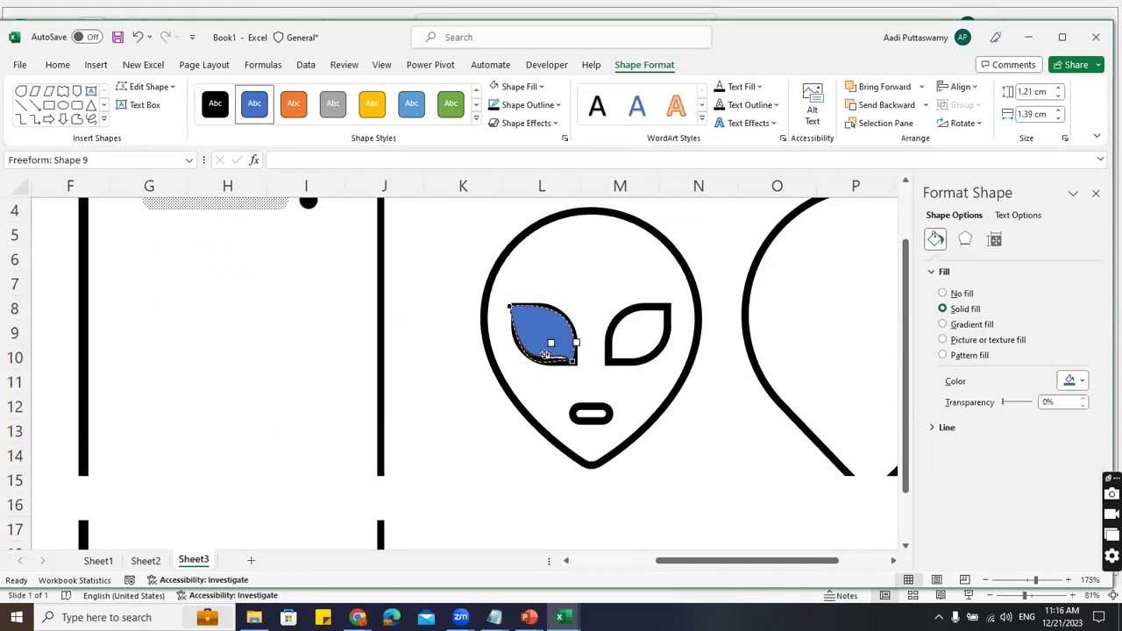
left_click_drag(555, 359, 515, 382)
left_click(512, 306)
left_click(573, 361)
left_click_drag(578, 342, 581, 345)
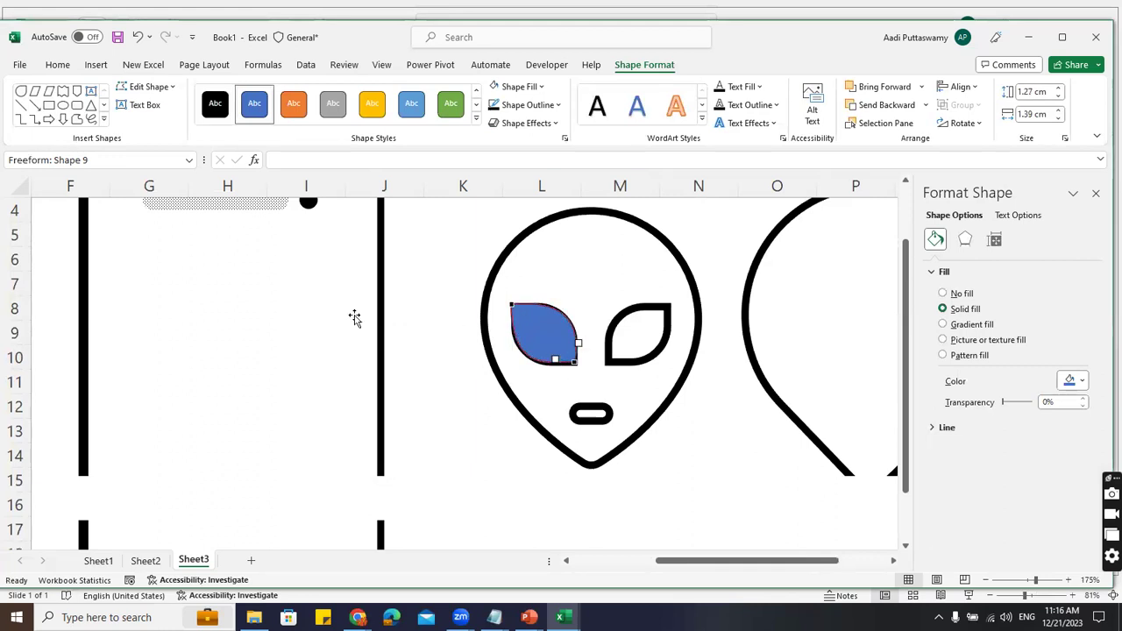
left_click(555, 339)
Move the traced eye onto the left half of the teardrop face and select the teardrop
scroll(525, 382, "down", 4)
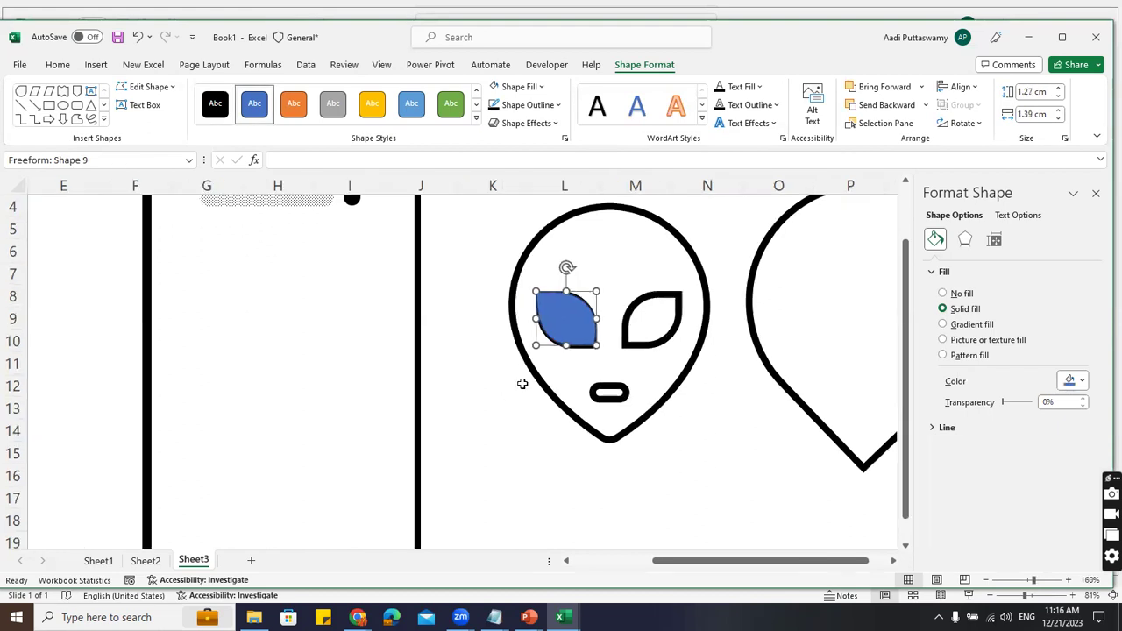
left_click_drag(514, 323, 693, 312)
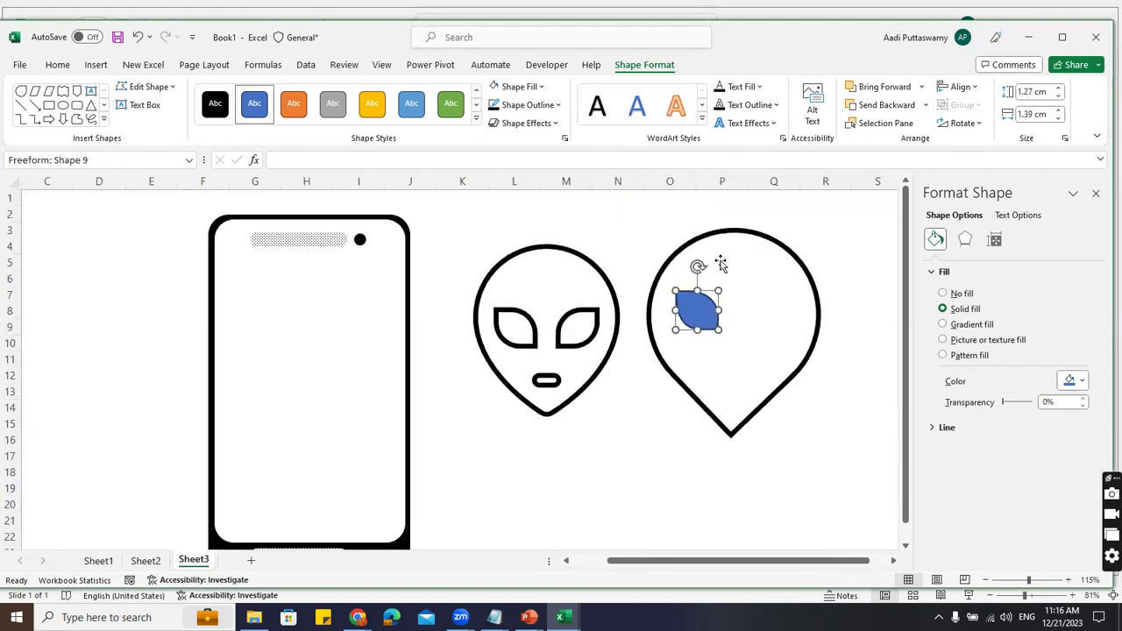
left_click(783, 362)
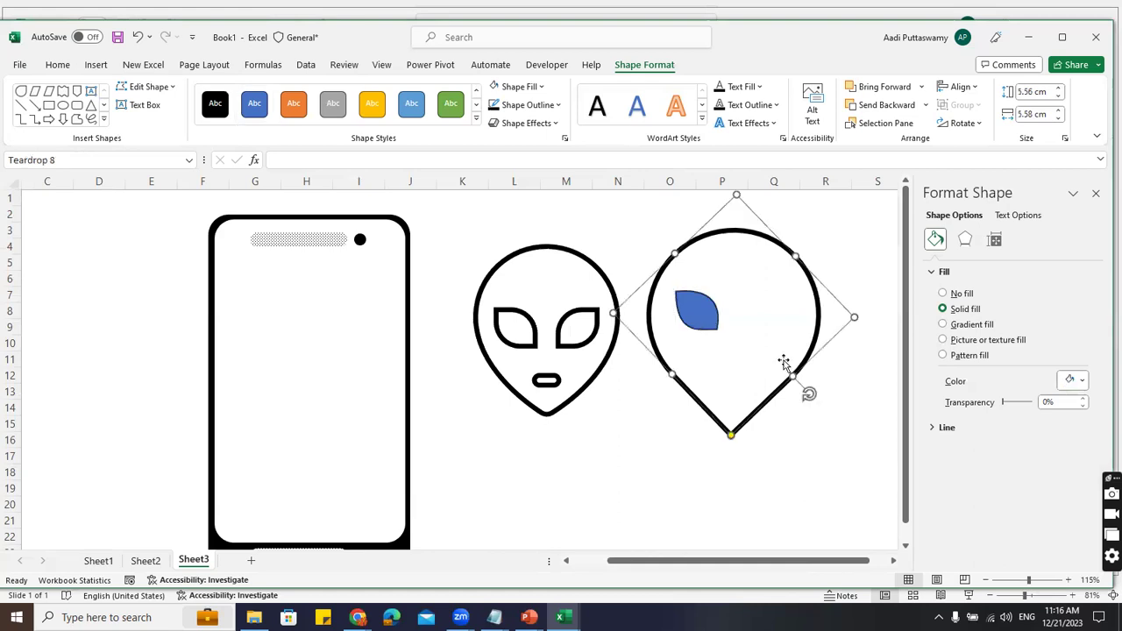
Format the traced eye with the teardrop's white fill and thick black outline, then place a horizontally flipped copy on the face's right half
left_click(706, 316)
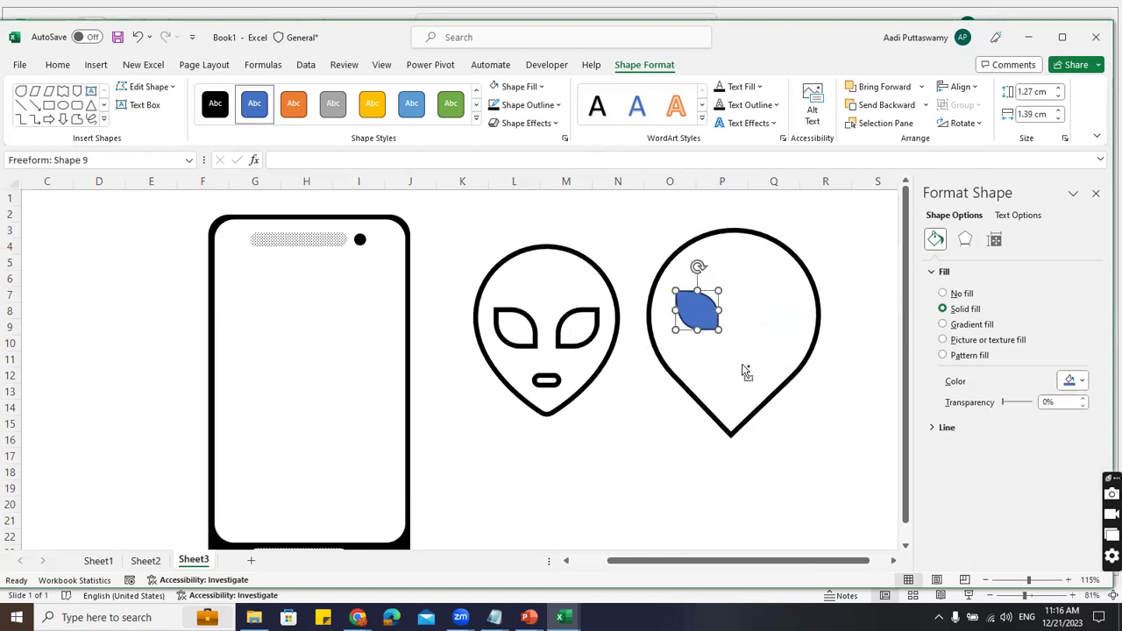
left_click_drag(710, 301, 777, 306)
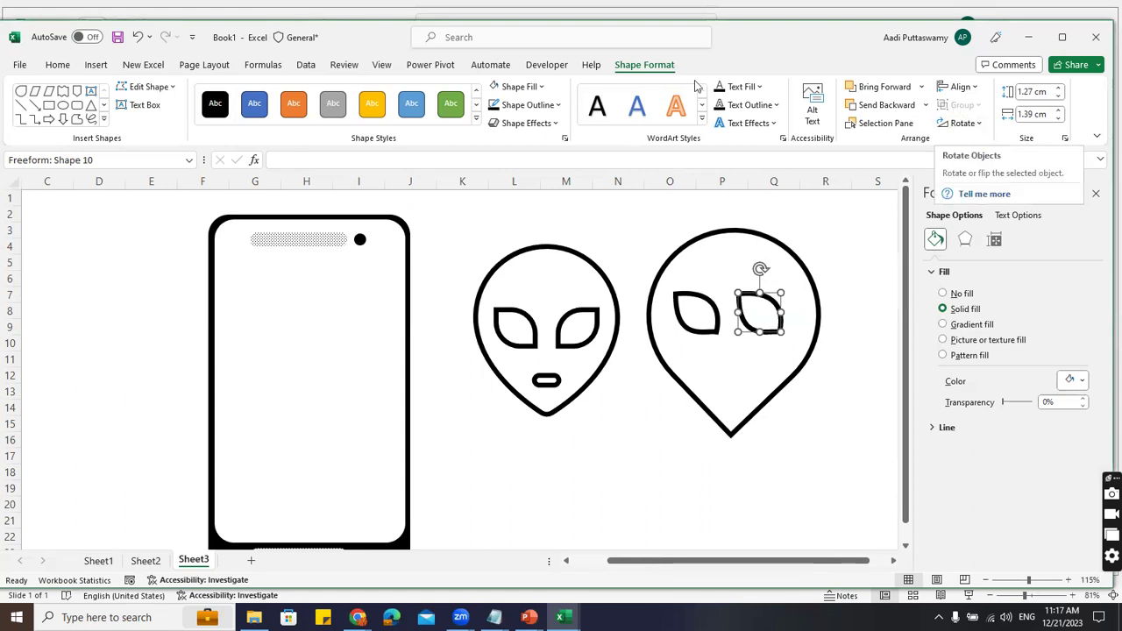
left_click(968, 125)
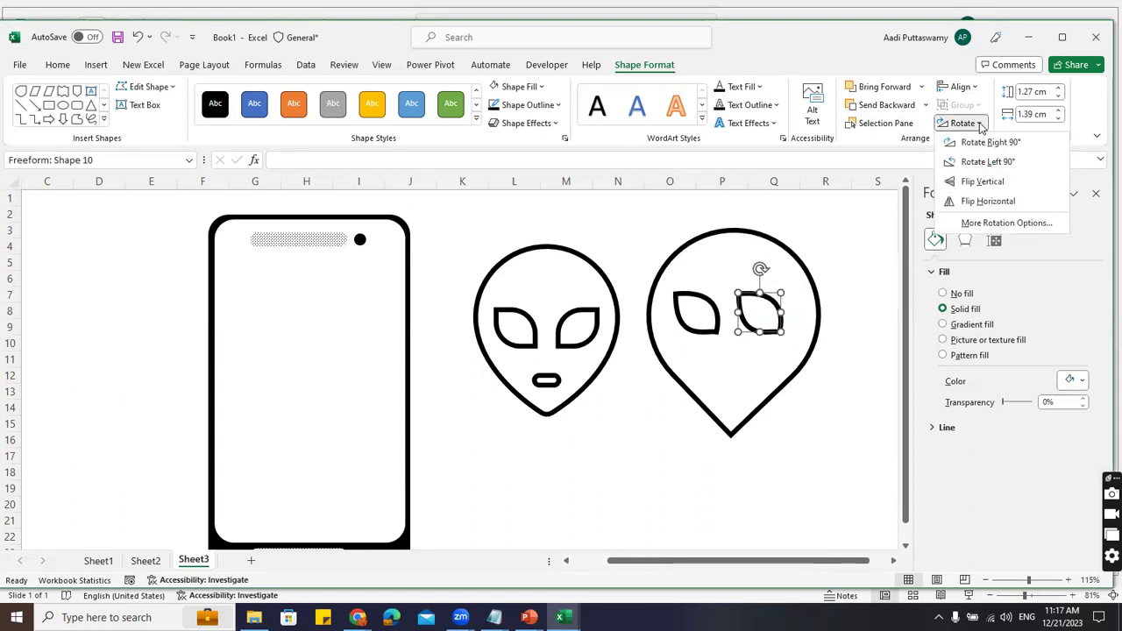
left_click(971, 202)
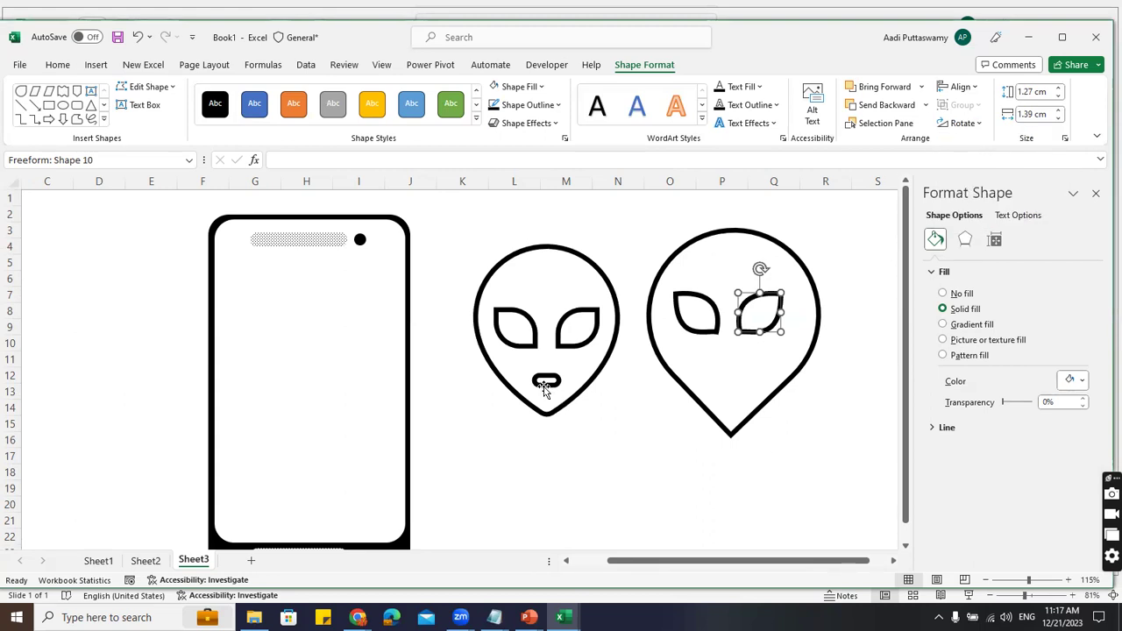
left_click(629, 443)
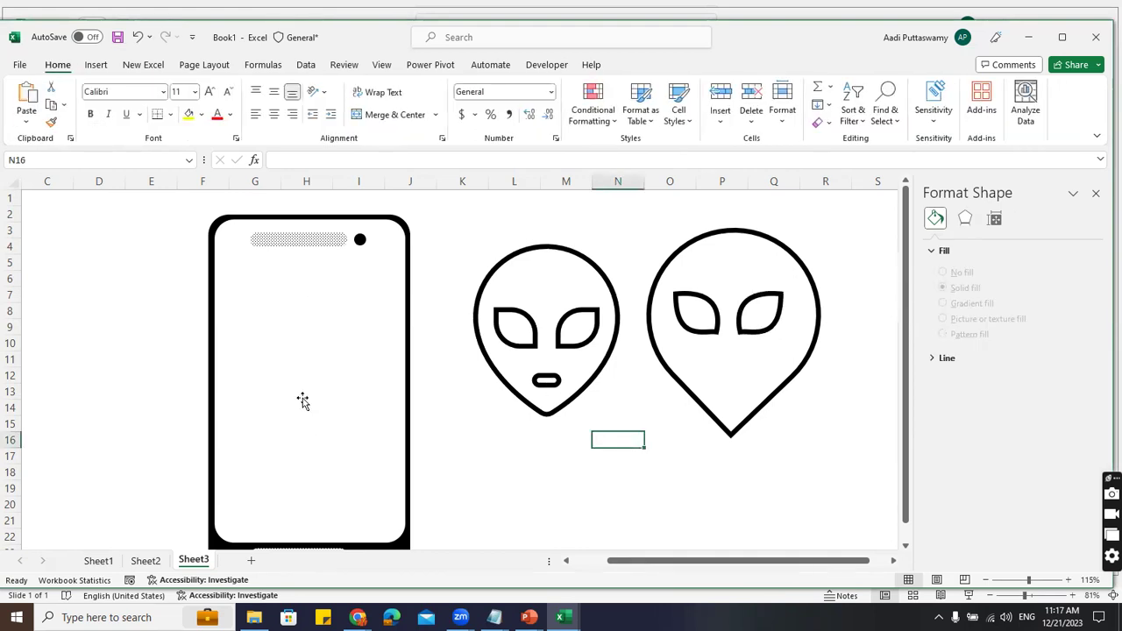
Copy the phone's speaker bar onto the face as a white, black-outlined mouth about 0.44 cm by 1.17 cm
left_click(319, 242)
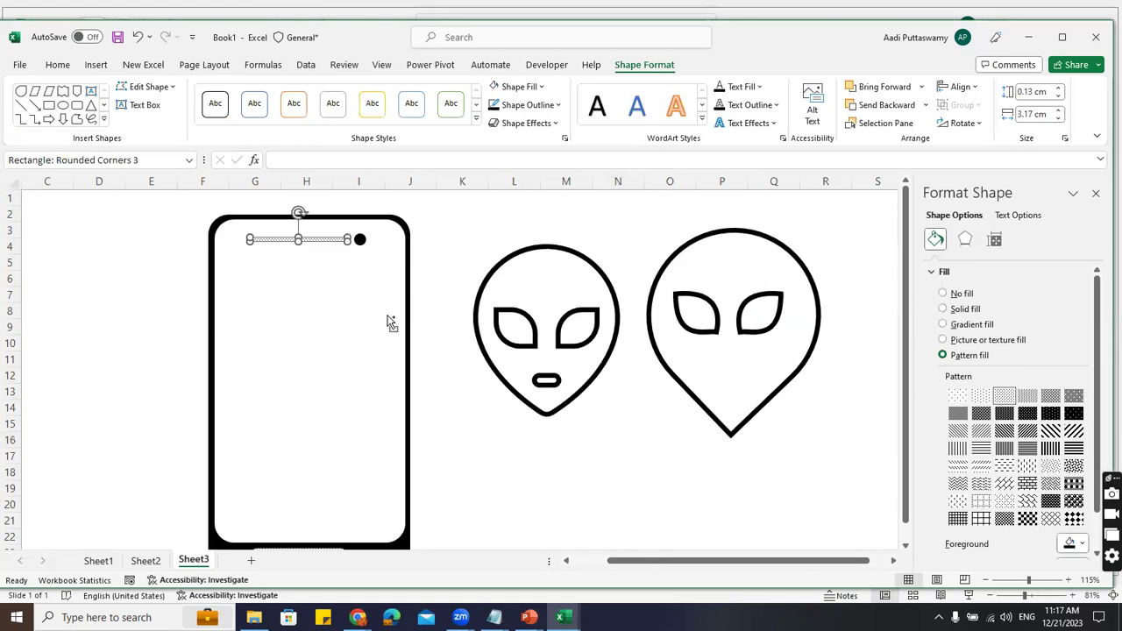
left_click_drag(319, 243, 741, 385)
key("ctrl+shift+v")
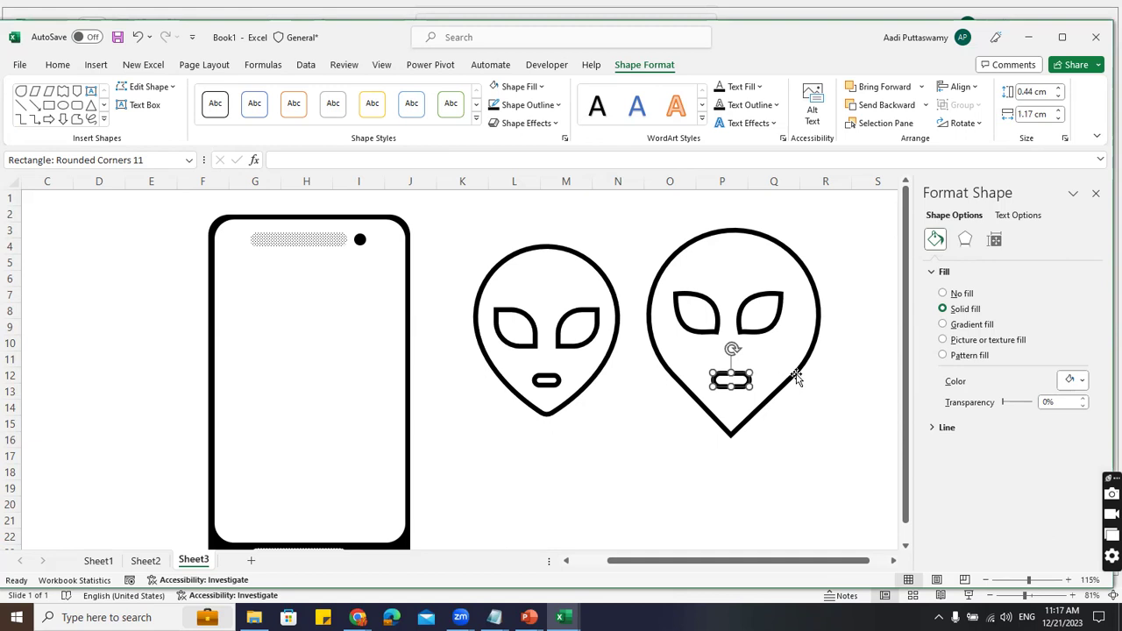
Align the mouth with the teardrop face using Align Center, undoing the Align Middle attempt
left_click(796, 377, "shift")
left_click(963, 87)
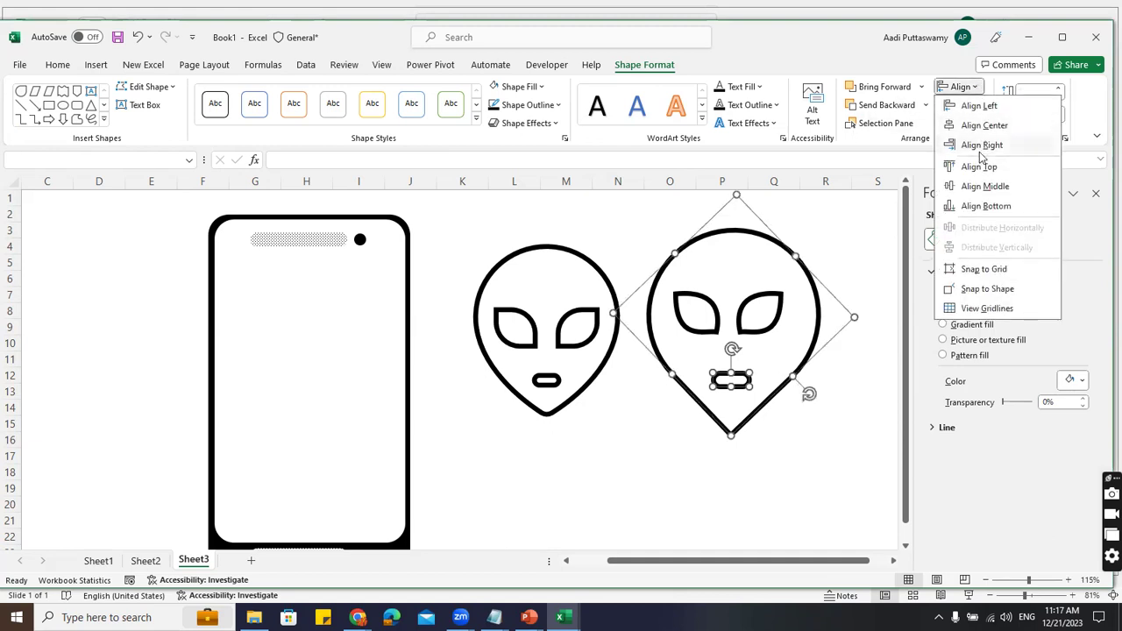
left_click(982, 185)
key("ctrl+z")
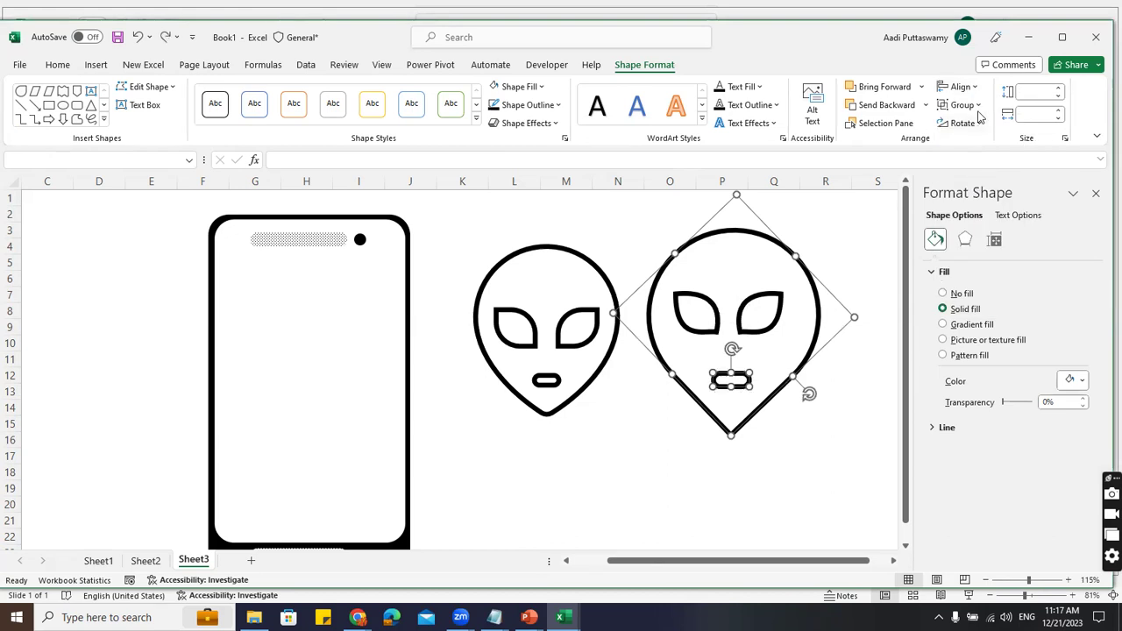
left_click(961, 87)
left_click(976, 130)
left_click(816, 451)
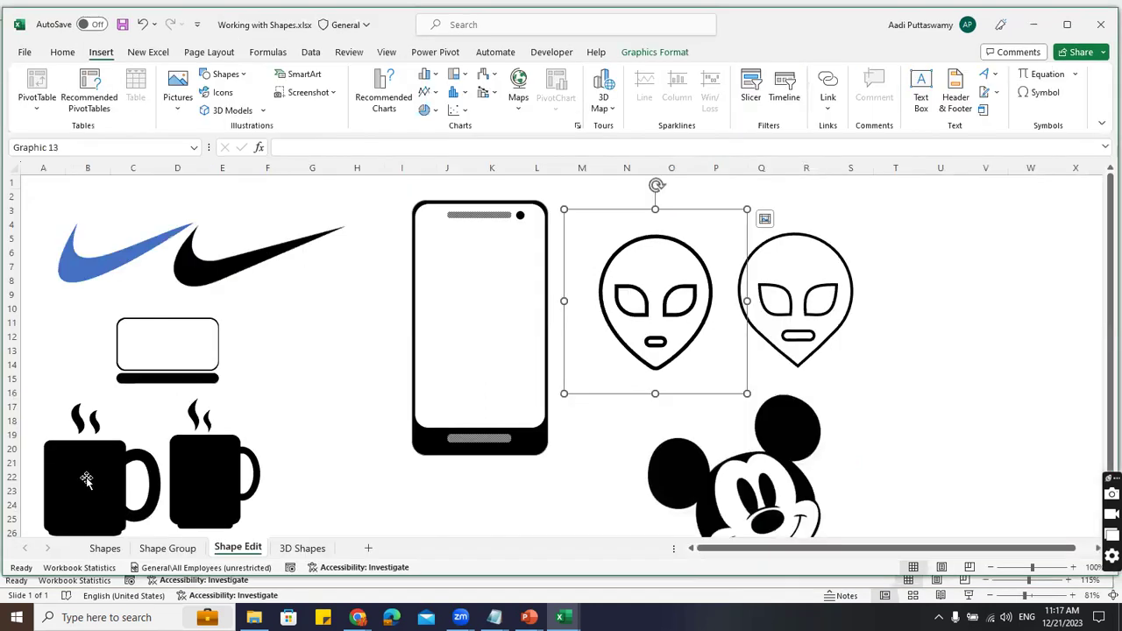
Move the larger coffee mug picture into the space beside the smaller mug and copy it
left_click(84, 423)
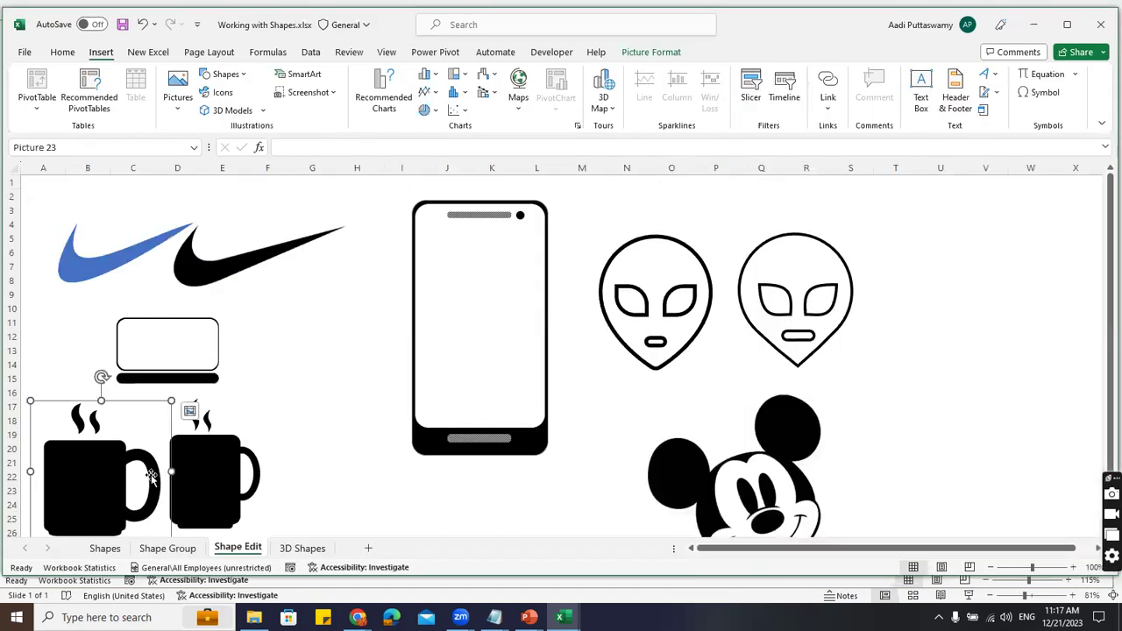
scroll(83, 422, "down", 1)
left_click_drag(83, 423, 353, 349)
key("ctrl+c")
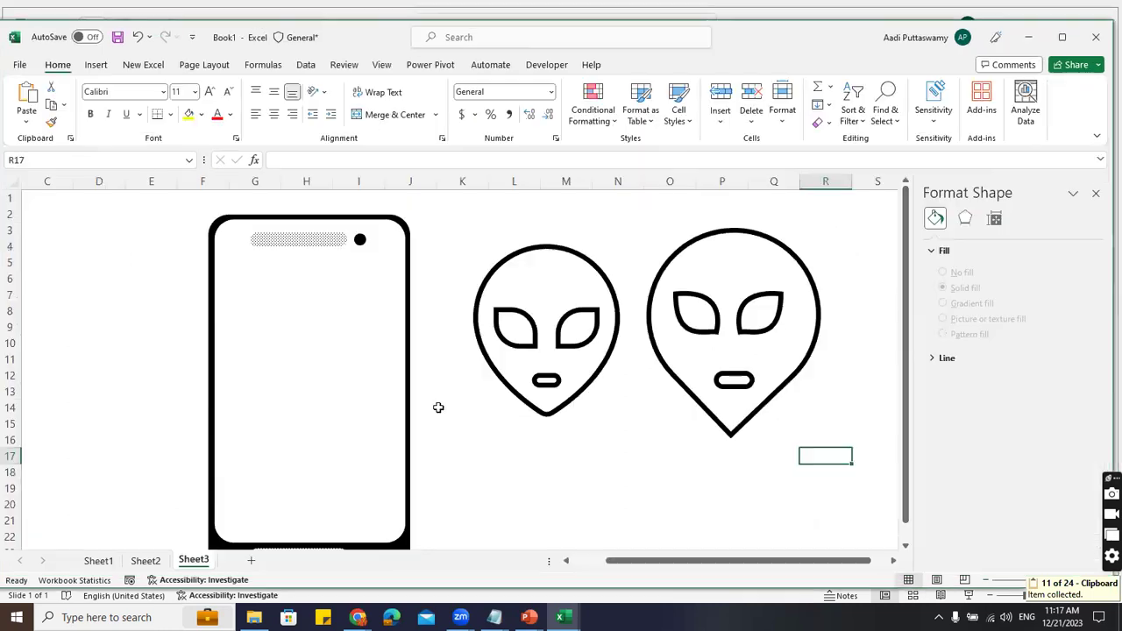
Paste the mug picture into the empty area below the phone on Sheet3 of Book1 and place it around columns D to F
scroll(515, 384, "down", 5)
scroll(514, 383, "down", 5)
left_click(320, 327)
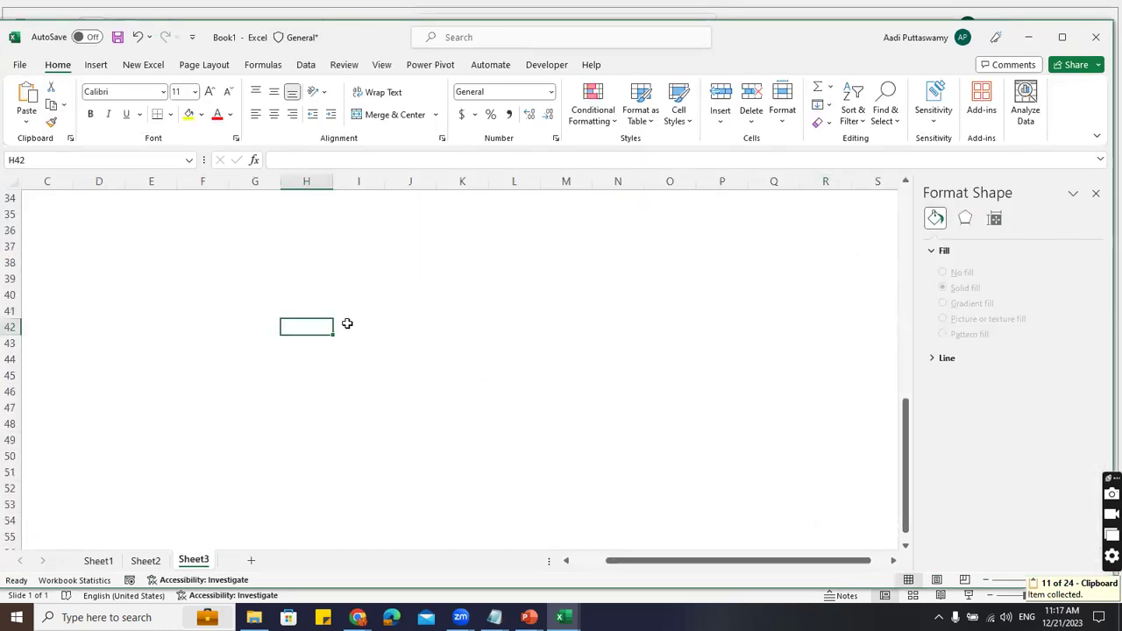
key("ctrl+v")
left_click_drag(357, 406, 145, 313)
left_click(396, 340)
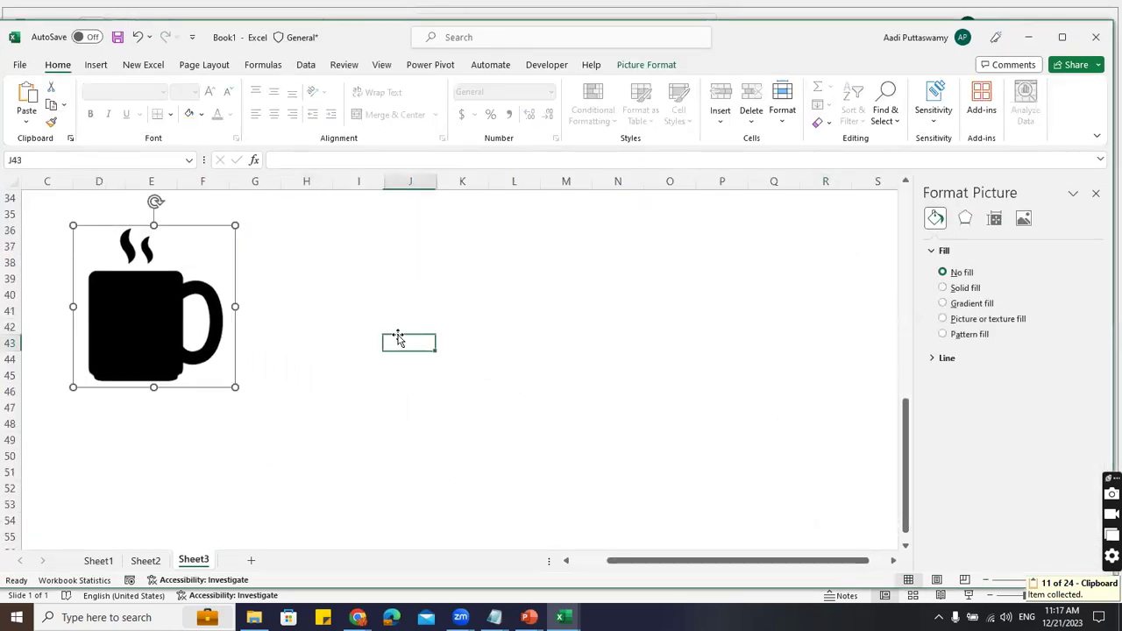
Draw a rounded rectangle about 3.73 cm by 3.18 cm beside the mug picture as the mug body, with slightly rounded corners
left_click(97, 65)
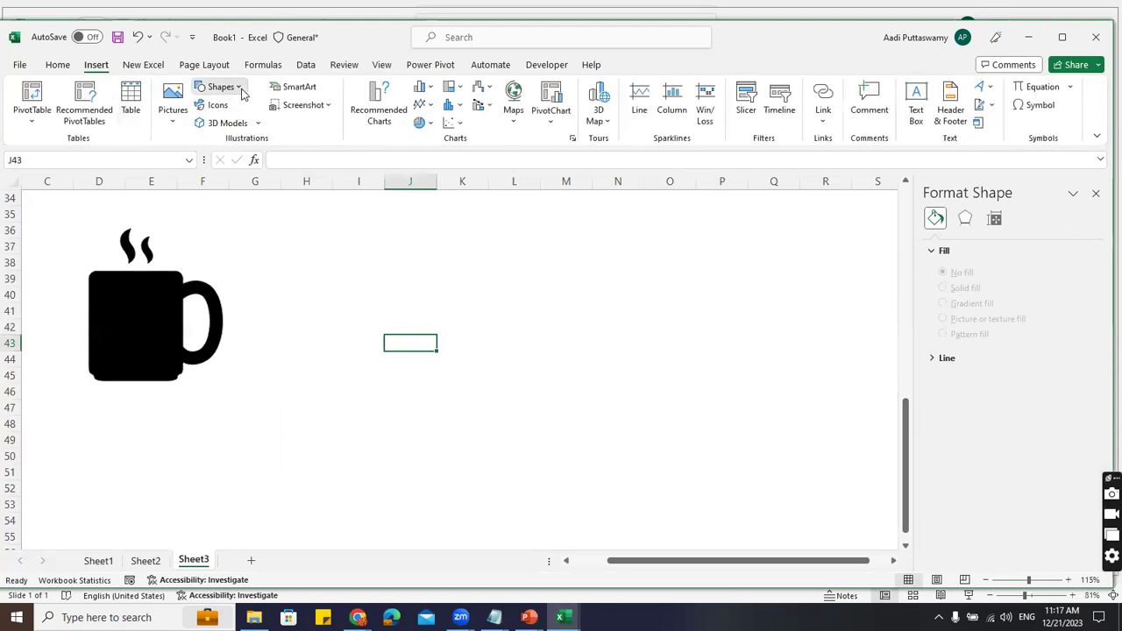
left_click(221, 86)
left_click(342, 129)
left_click_drag(344, 248, 445, 362)
left_click_drag(444, 312, 440, 311)
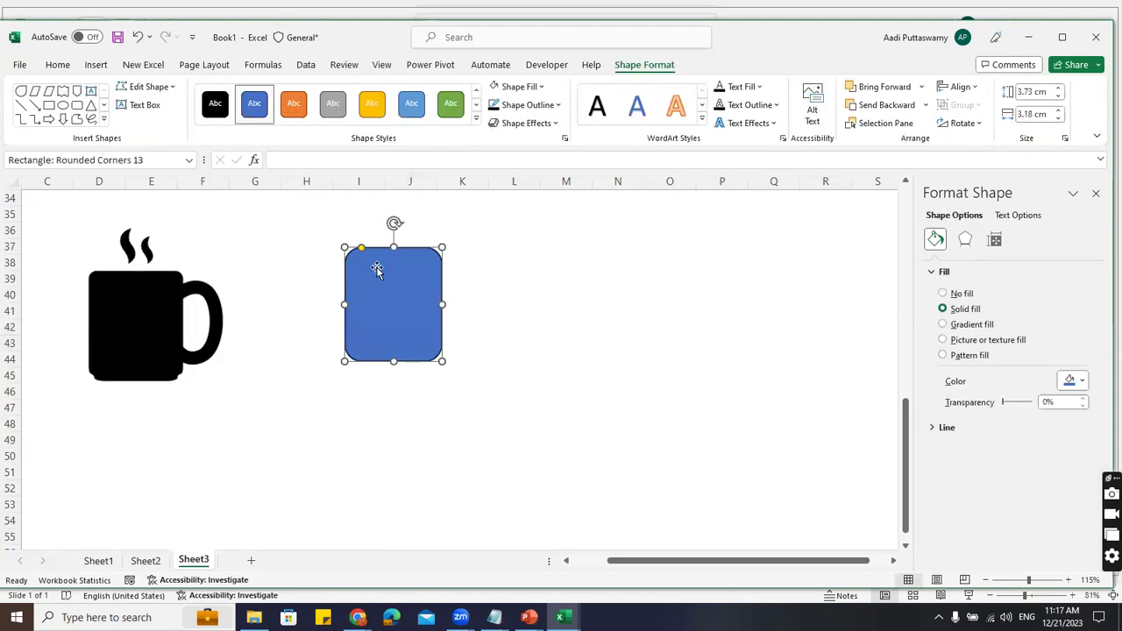
left_click_drag(354, 252, 321, 255)
Fill the mug body with black
left_click(528, 86)
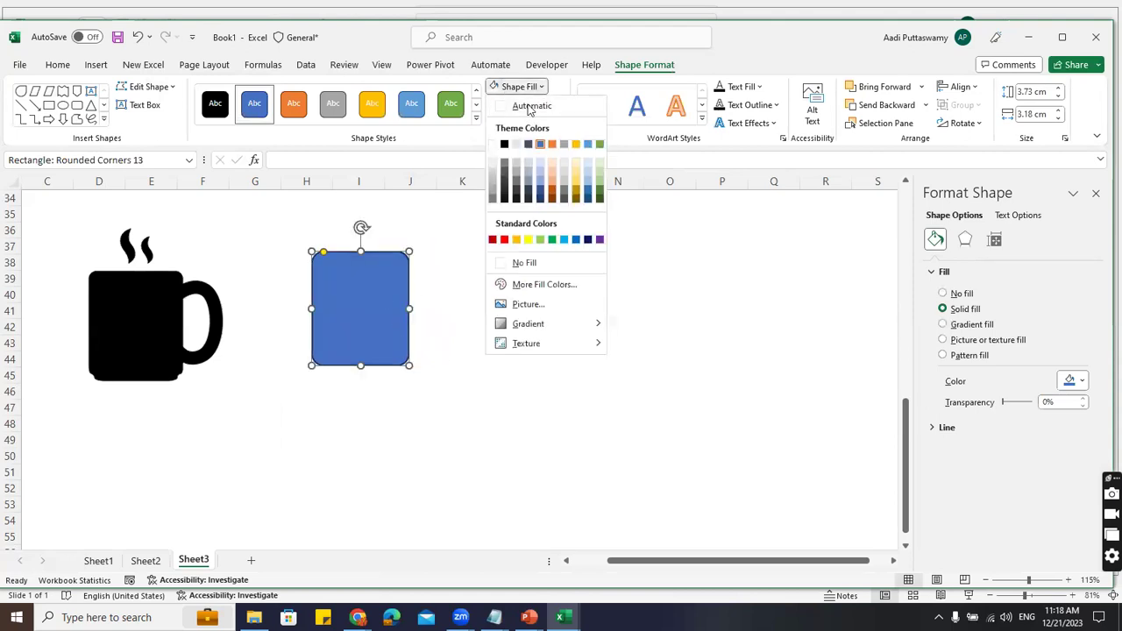
left_click(512, 145)
left_click(529, 105)
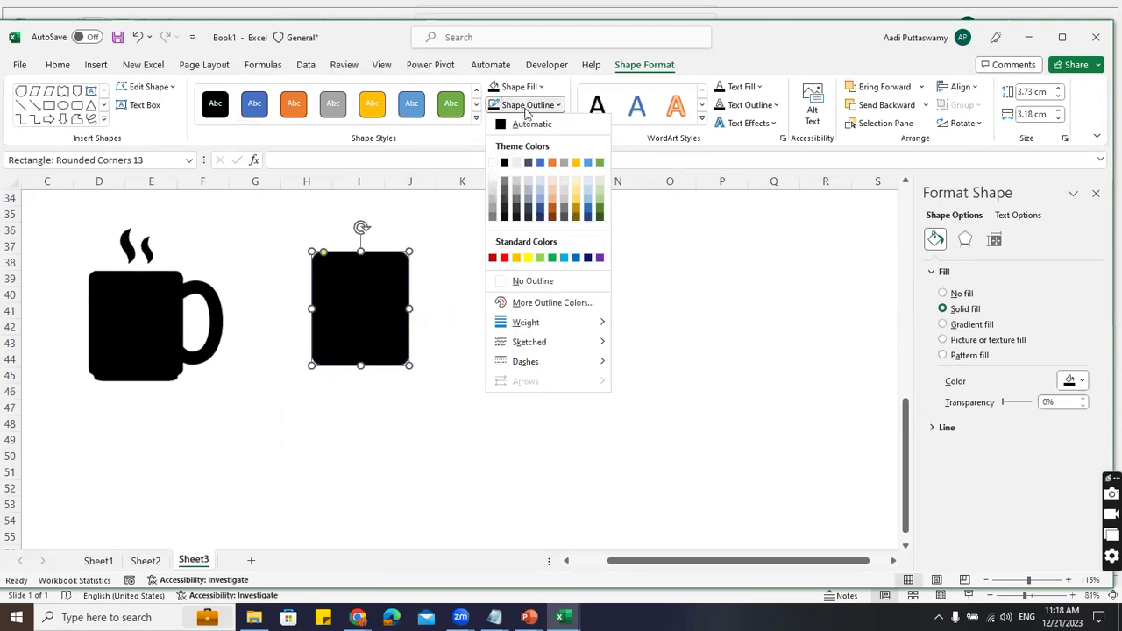
Add a smaller black rounded rectangle about 0.6 cm by 2.26 cm without outline under the body as the mug's base
left_click_drag(356, 334, 346, 381)
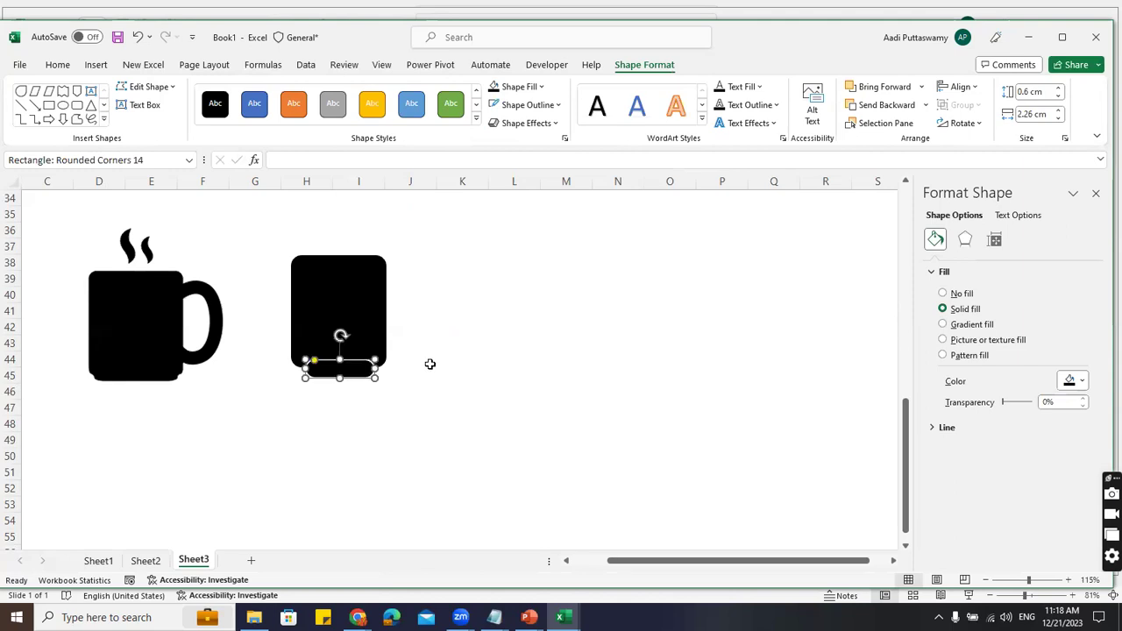
left_click(531, 106)
left_click(520, 283)
left_click(367, 299)
left_click(504, 314)
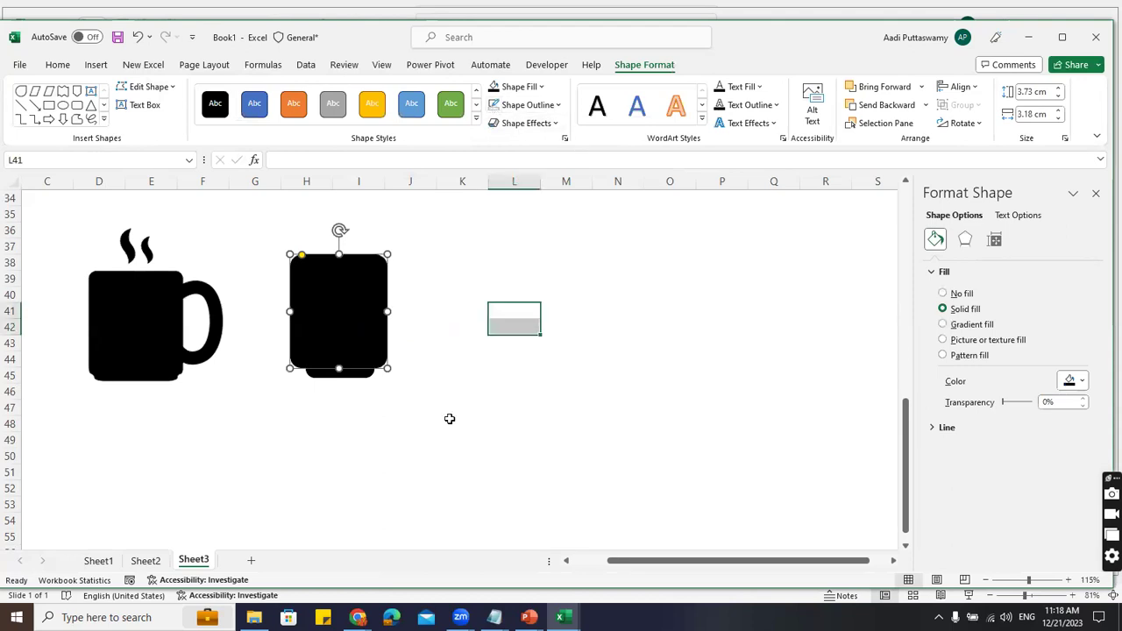
left_click(340, 372)
key("Escape")
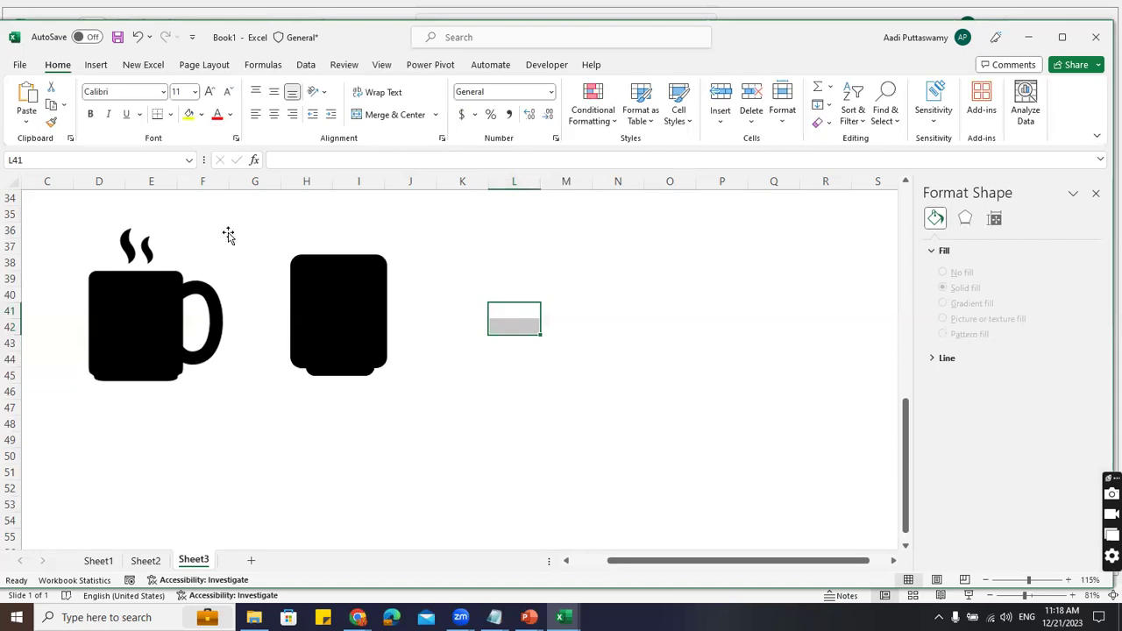
Draw a hollow circle in the empty area beside the mug, thin its ring and resize it to about 3.93 cm by 4.35 cm
left_click(98, 68)
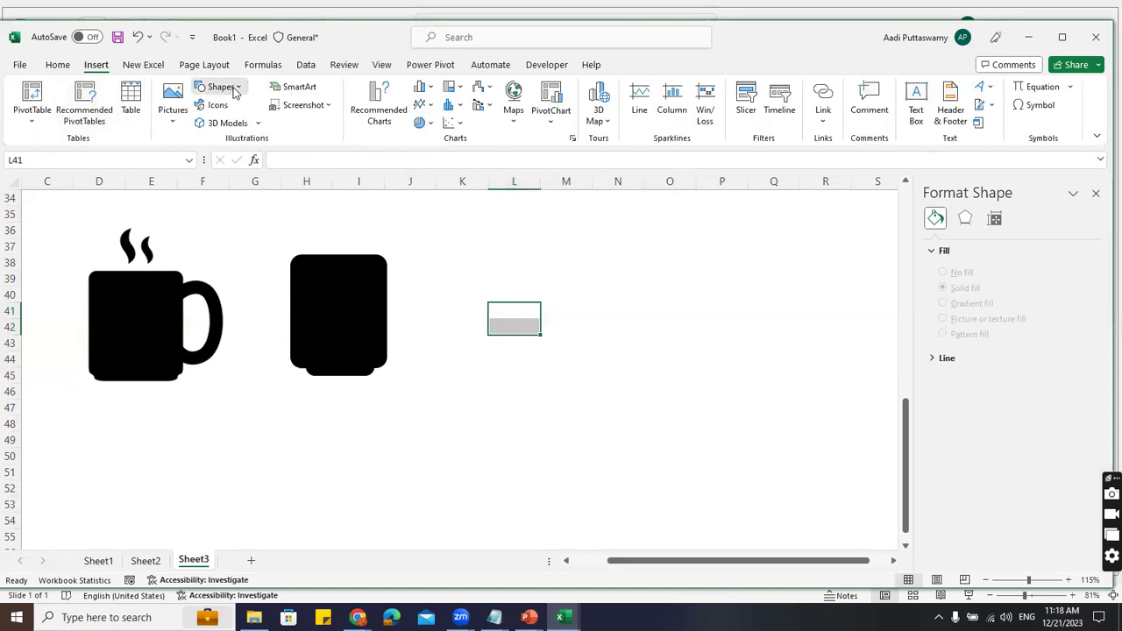
left_click(219, 87)
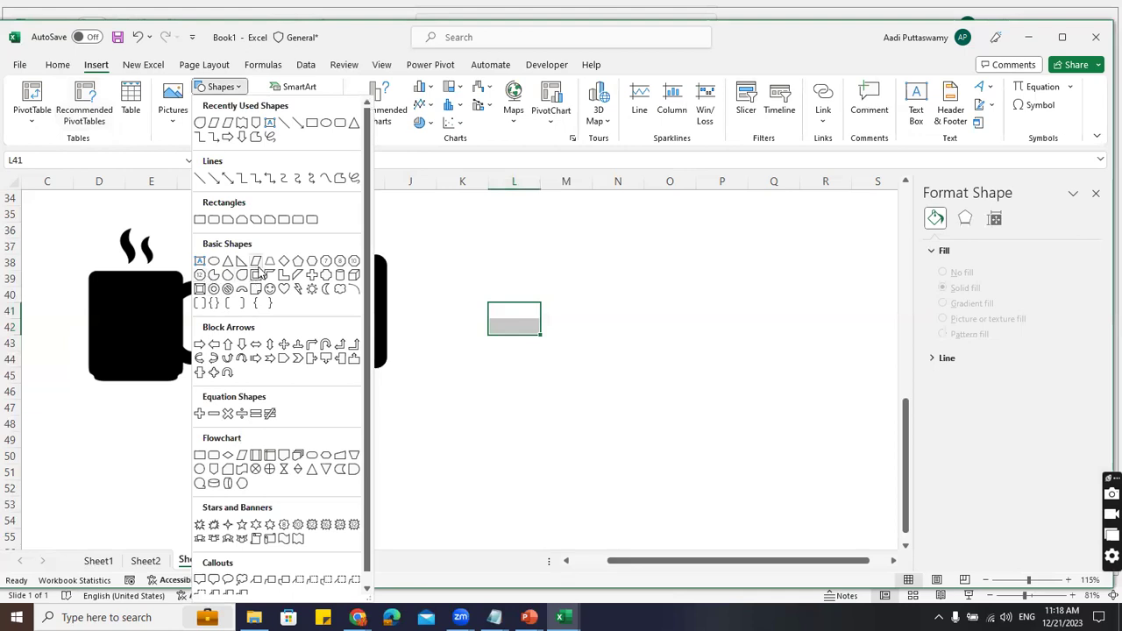
left_click(216, 290)
left_click_drag(683, 396, 708, 398)
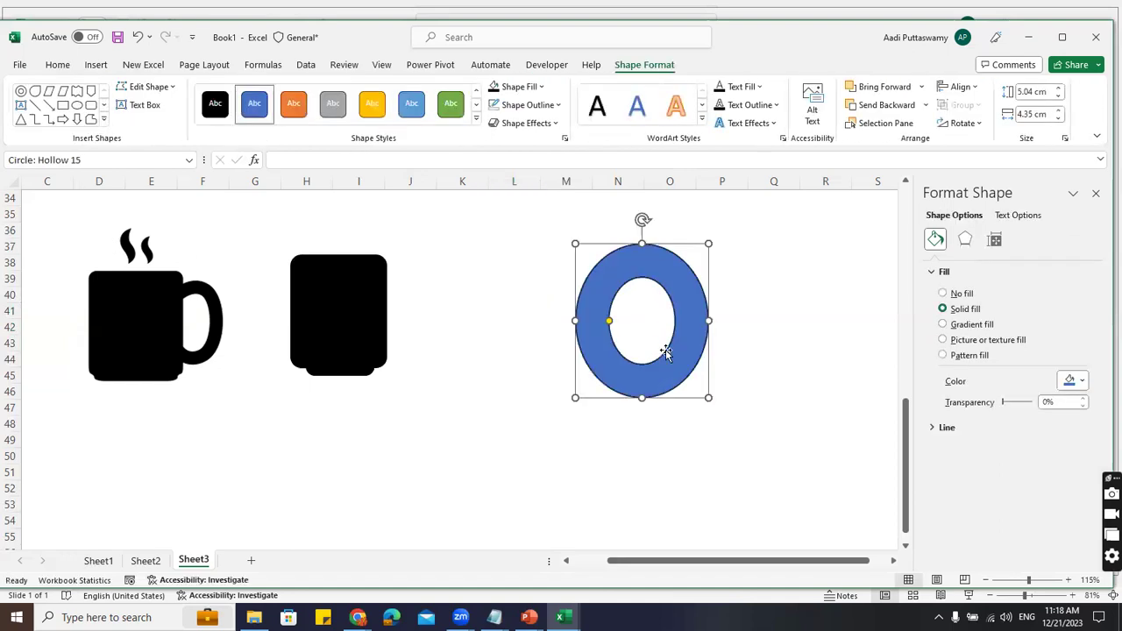
left_click_drag(609, 322, 596, 326)
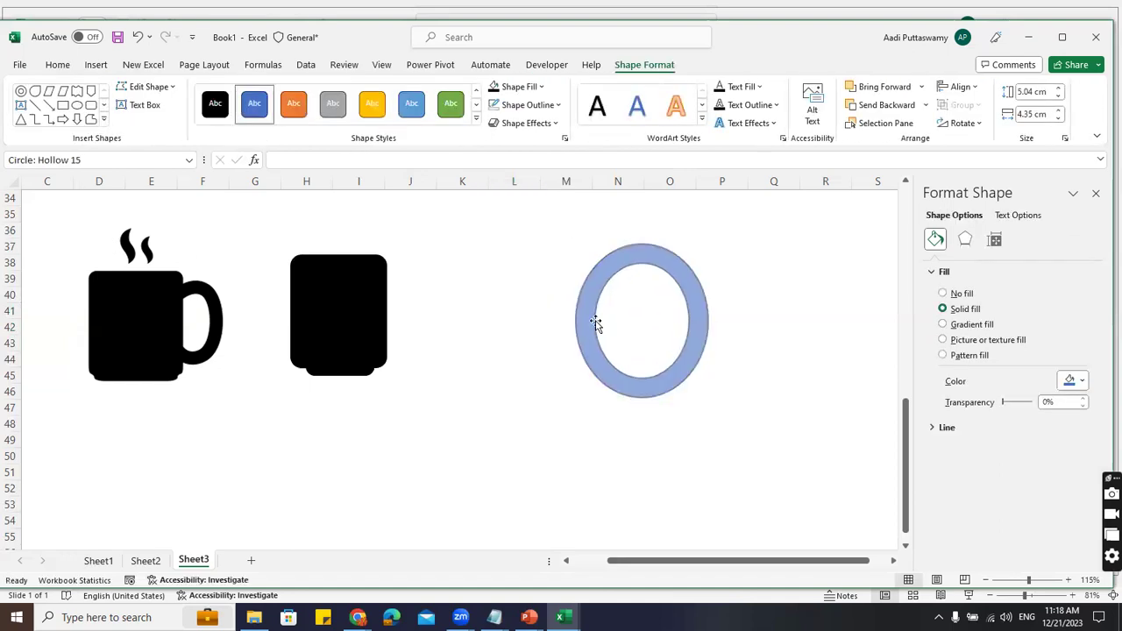
left_click_drag(642, 397, 635, 364)
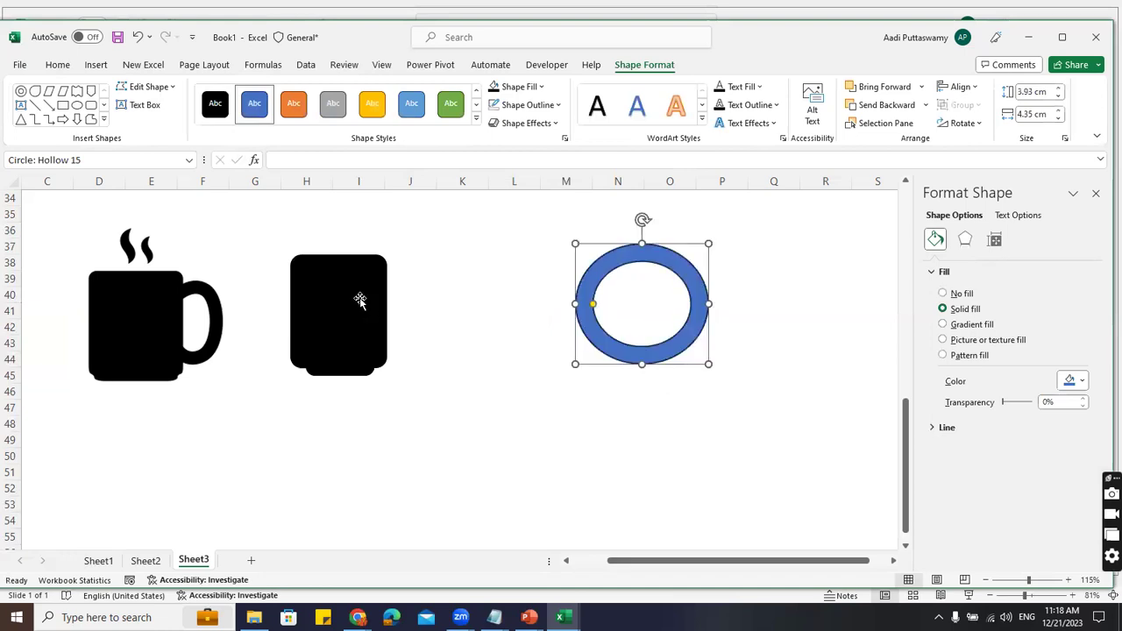
Apply the mug body's black formatting to the hollow circle, then shrink and fit it against the body's right edge as the handle
left_click(351, 259)
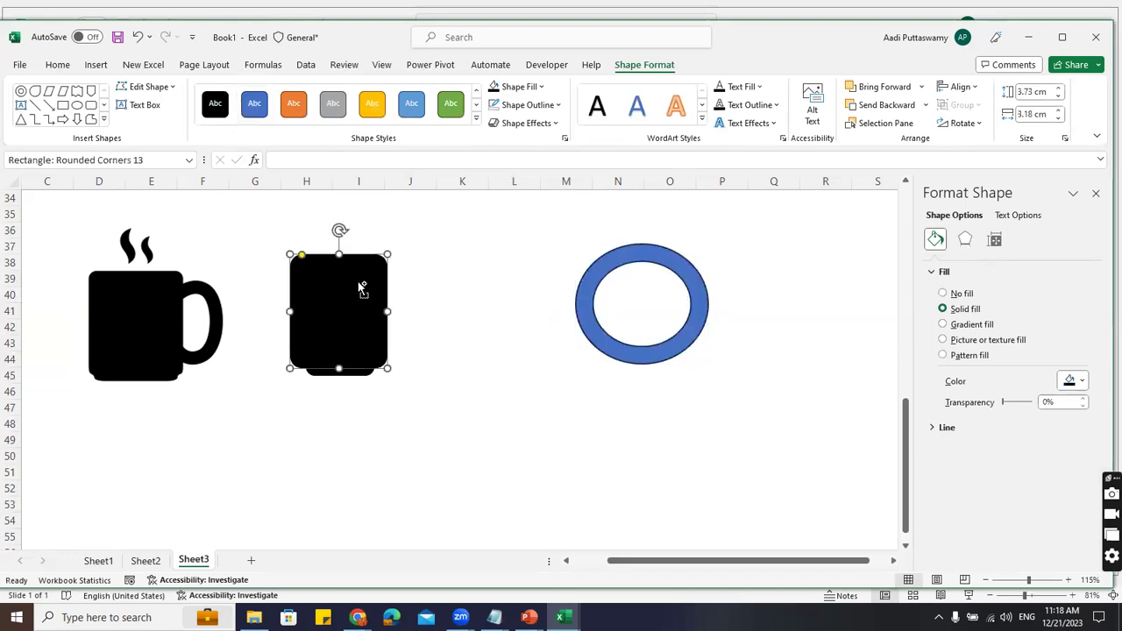
left_click(621, 260)
key("F4")
left_click_drag(684, 280, 417, 317)
left_click_drag(381, 379, 380, 332)
mouse_move(407, 274)
left_mouse_down()
mouse_move(401, 307)
mouse_move(407, 289)
left_mouse_up()
left_click(495, 342)
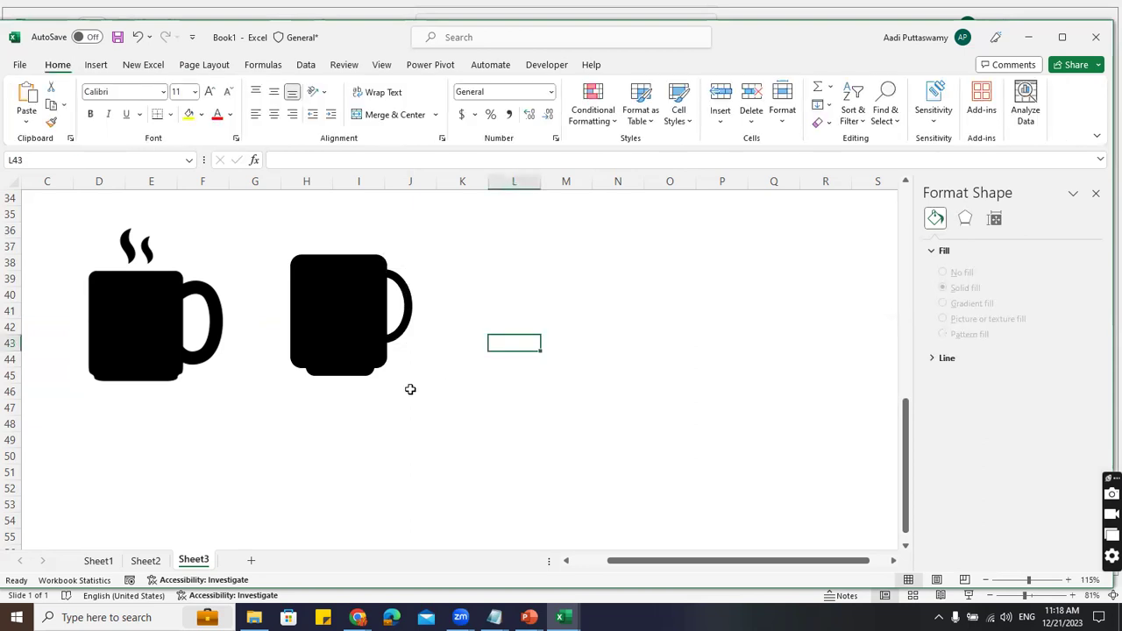
Draw a closed freeform about 1.47 cm by 0.94 cm above the mug as the steam
left_click(103, 68)
left_click(220, 86)
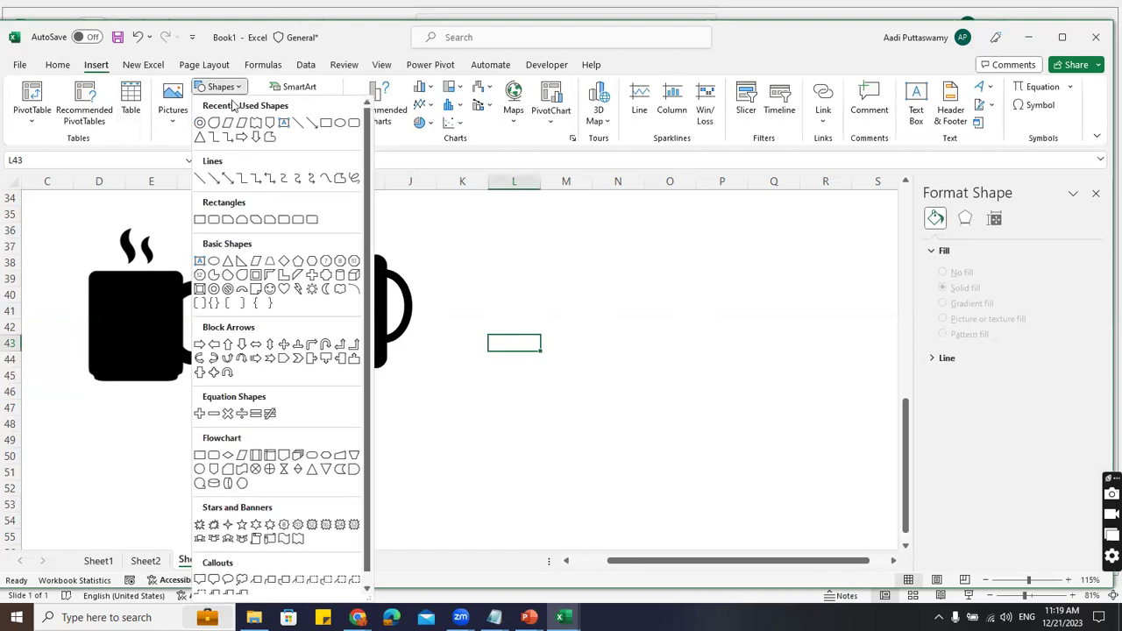
left_click(271, 125)
mouse_move(334, 245)
left_mouse_down()
mouse_move(346, 229)
mouse_move(318, 220)
mouse_move(335, 246)
left_mouse_up()
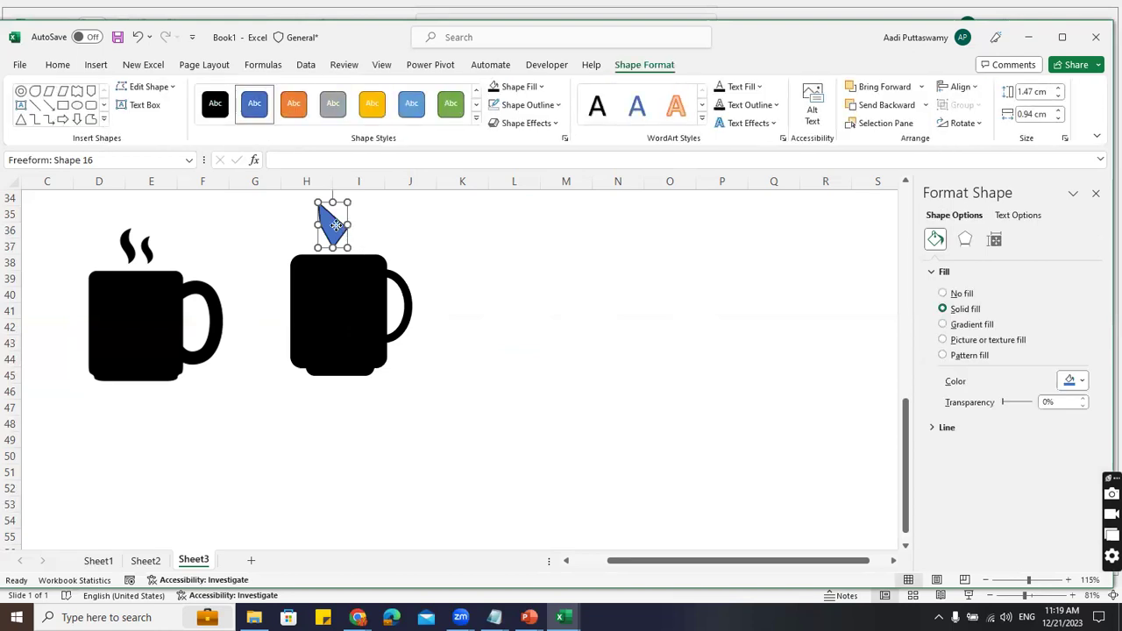
Edit the steam freeform's points to make a narrow, curved wisp about 1.61 cm by 0.61 cm
right_click(335, 226)
left_click(382, 364)
left_click_drag(320, 205, 332, 201)
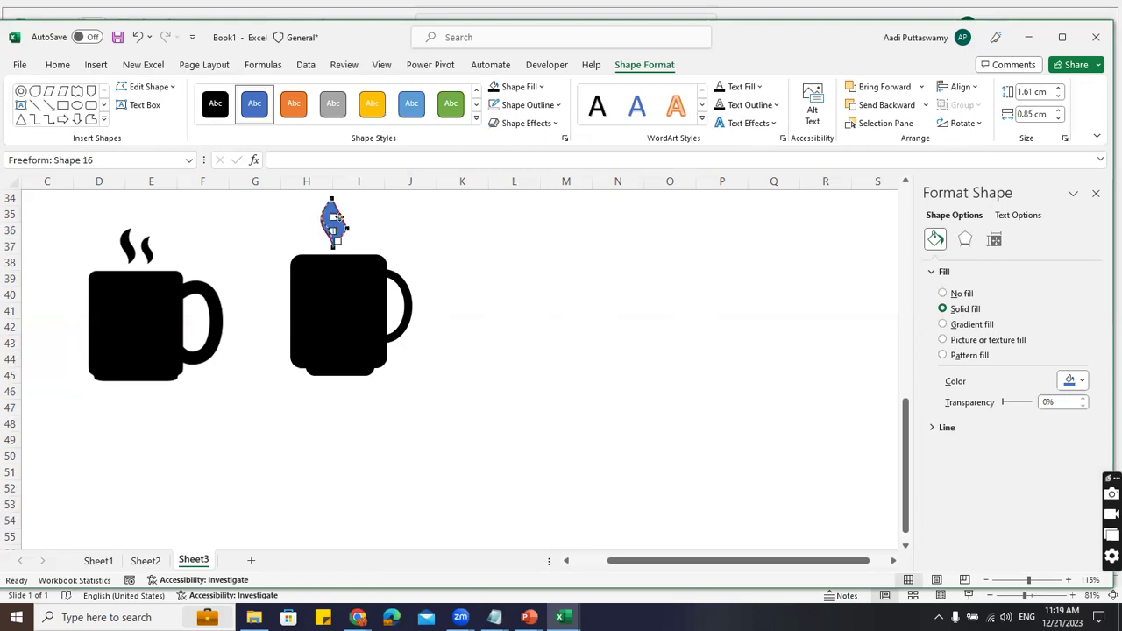
left_click_drag(348, 228, 334, 201)
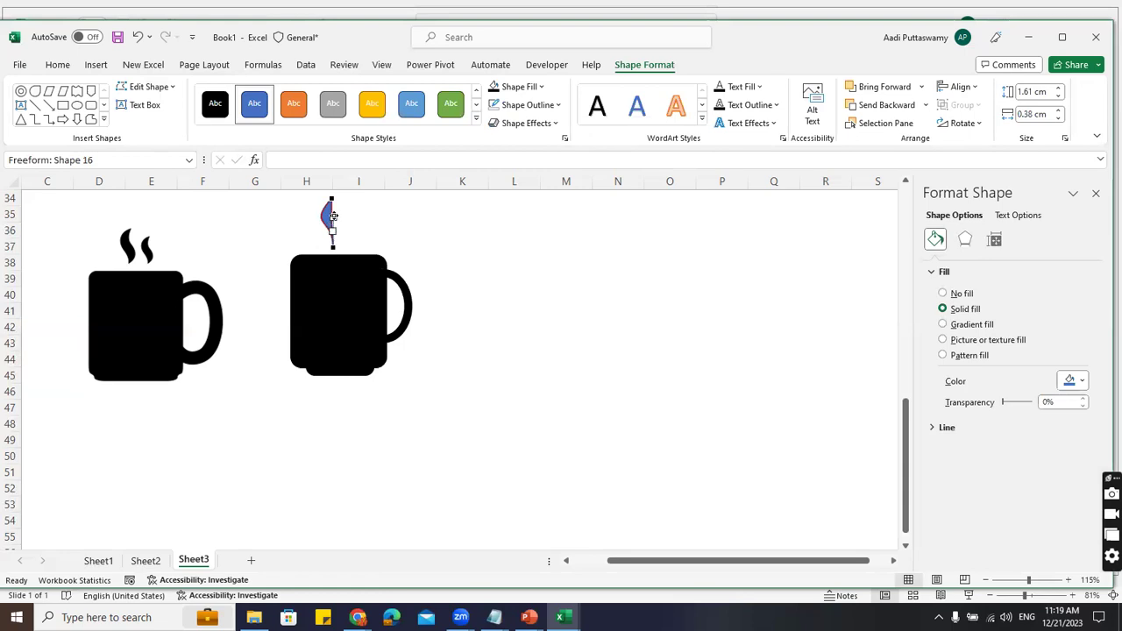
left_click_drag(349, 217, 337, 219)
left_click(462, 248)
Make the steam wisp black and place a smaller copy beside it above the mug
left_click(327, 235)
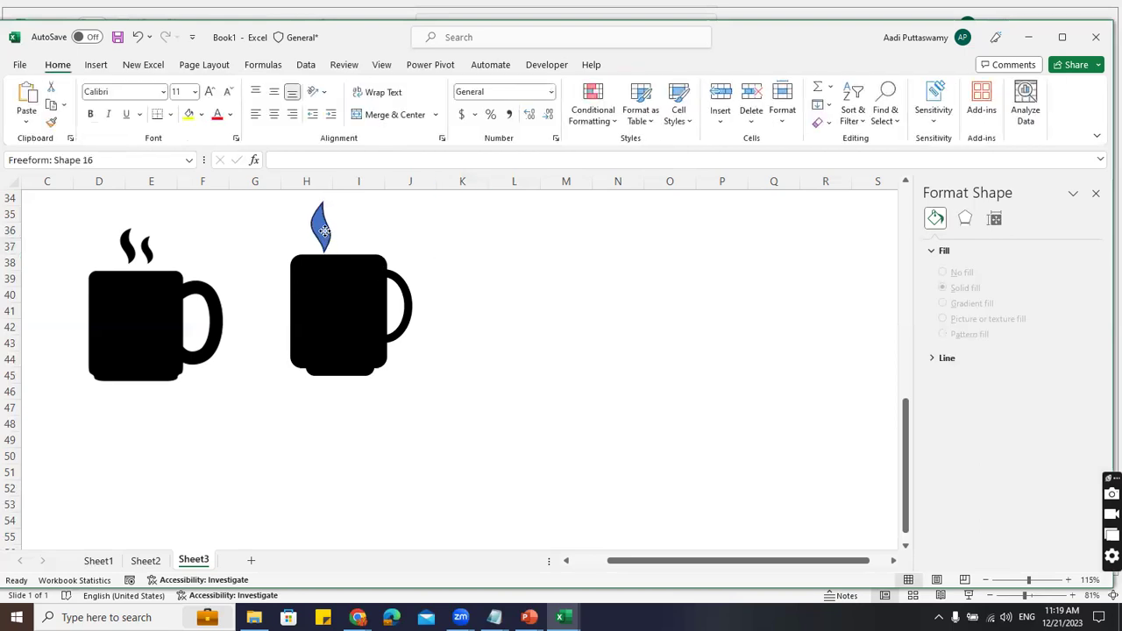
left_click_drag(321, 228, 367, 240, "ctrl")
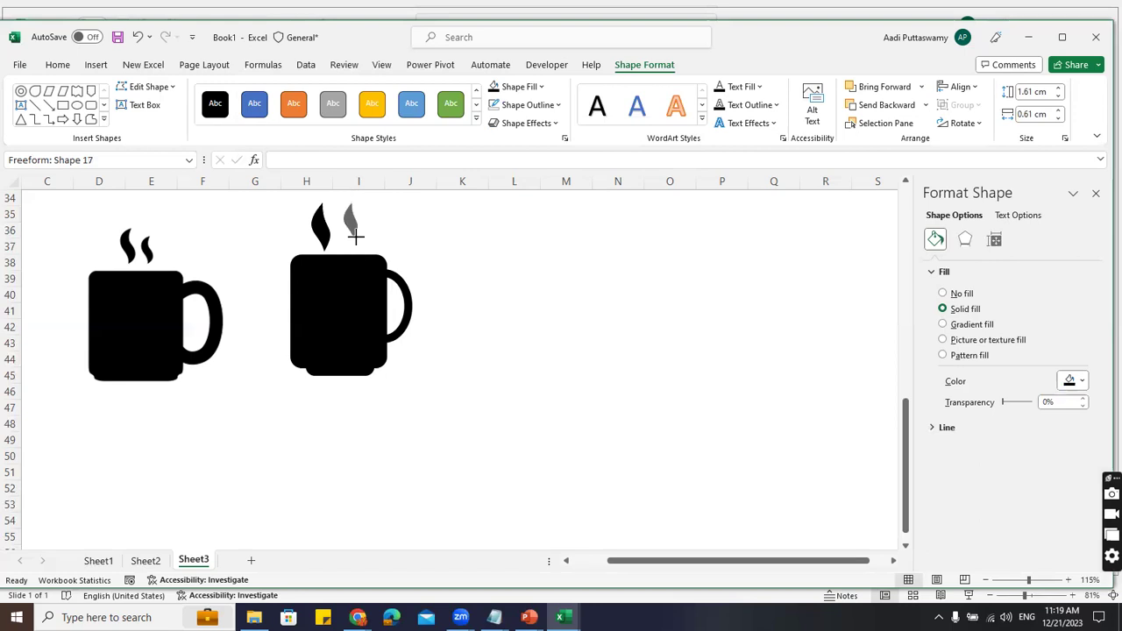
left_click(391, 231)
left_click(342, 231)
left_click_drag(342, 231, 338, 228)
left_click(483, 266)
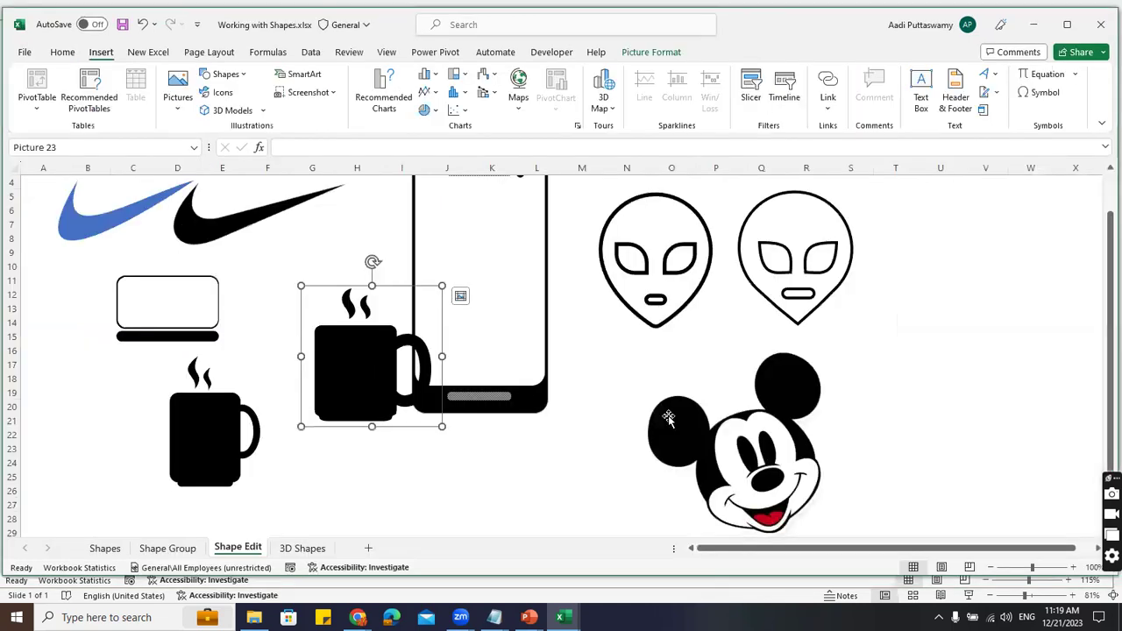
Move the coffee mug picture off the phone beside the smaller mug, and shift the Mickey Mouse picture slightly up and left
left_click_drag(371, 386, 315, 379)
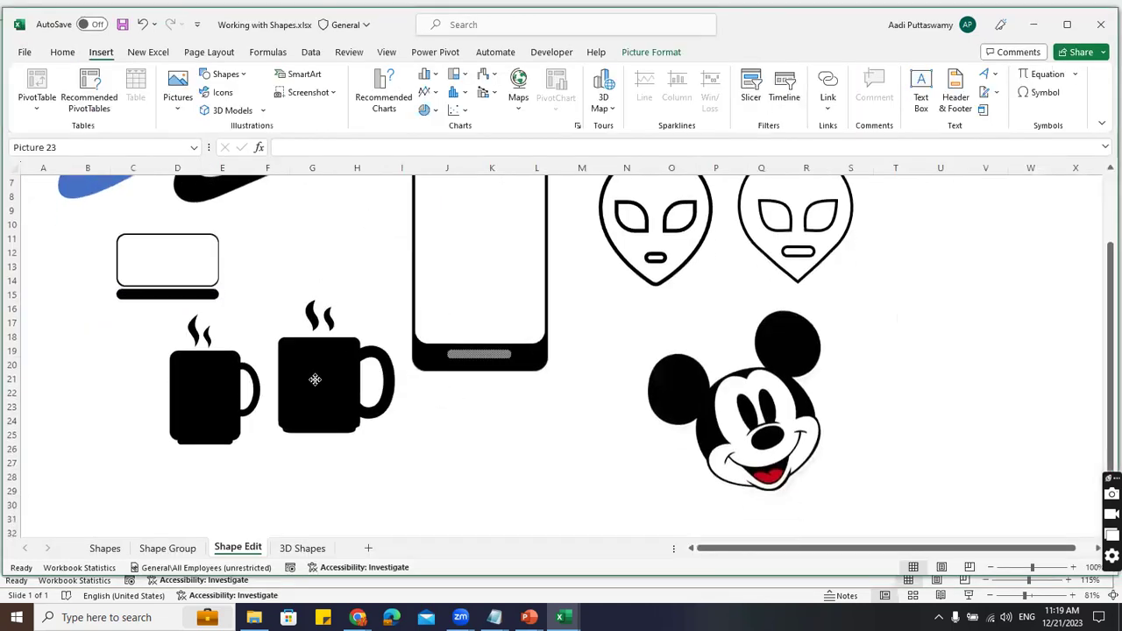
left_click_drag(761, 443, 739, 429)
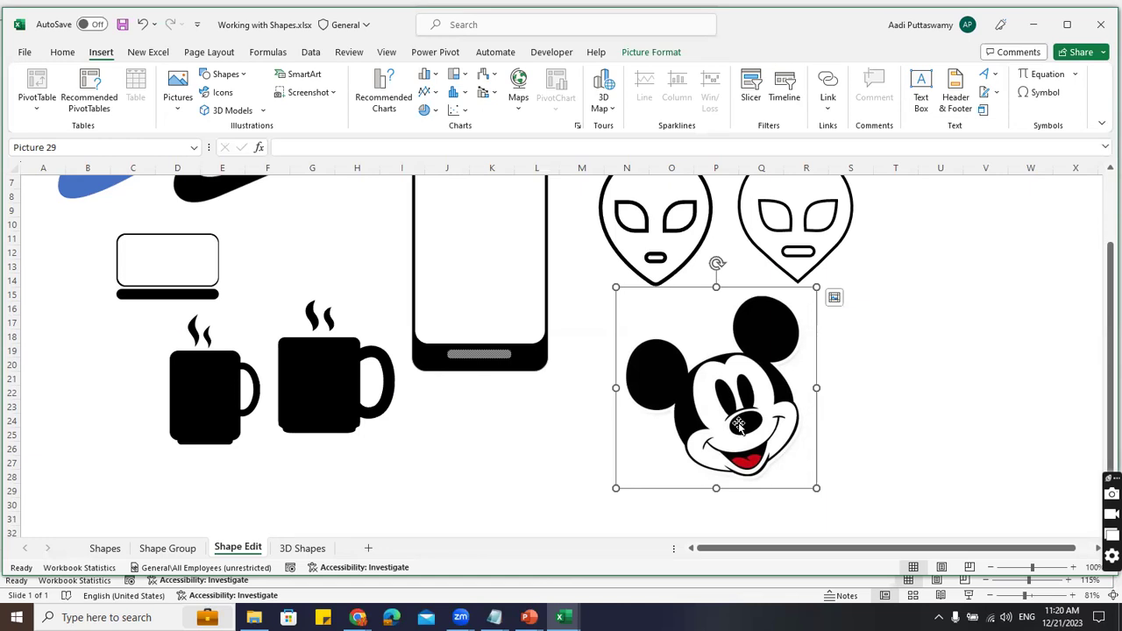
Examine the orange 3-D report block on the 3D Shapes sheet
left_click(302, 548)
left_click(761, 360)
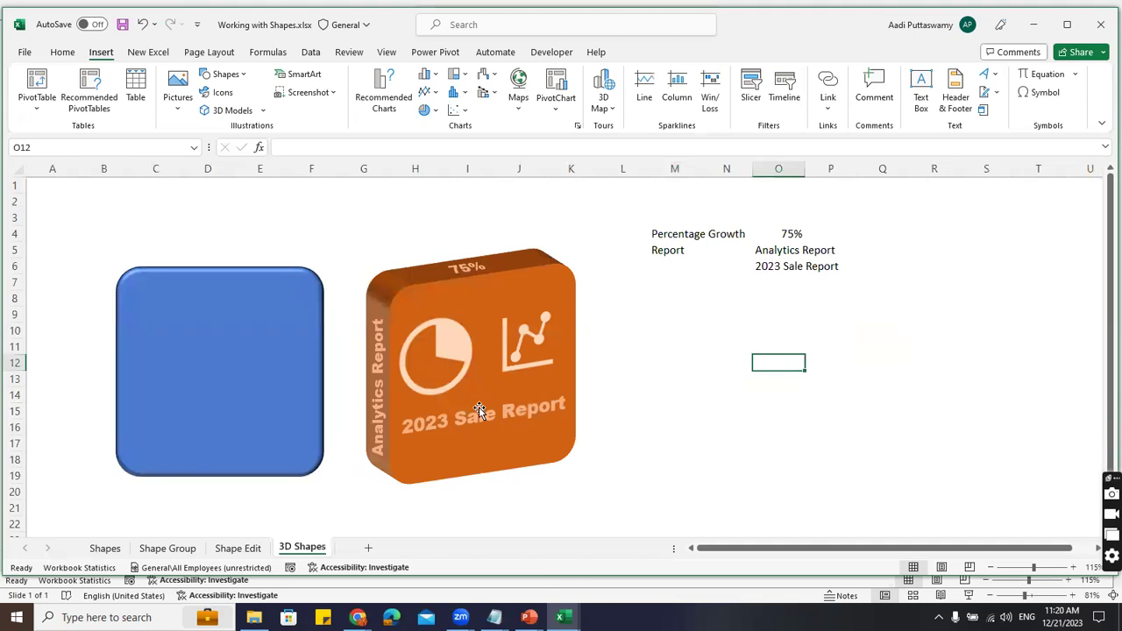
left_click(522, 270)
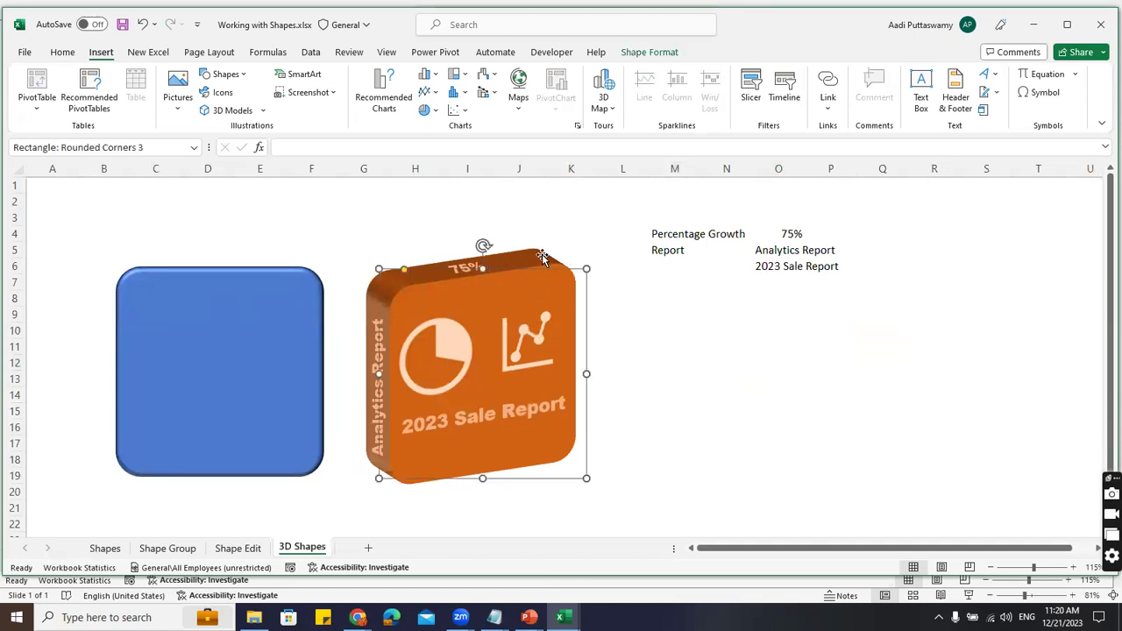
left_click(702, 343)
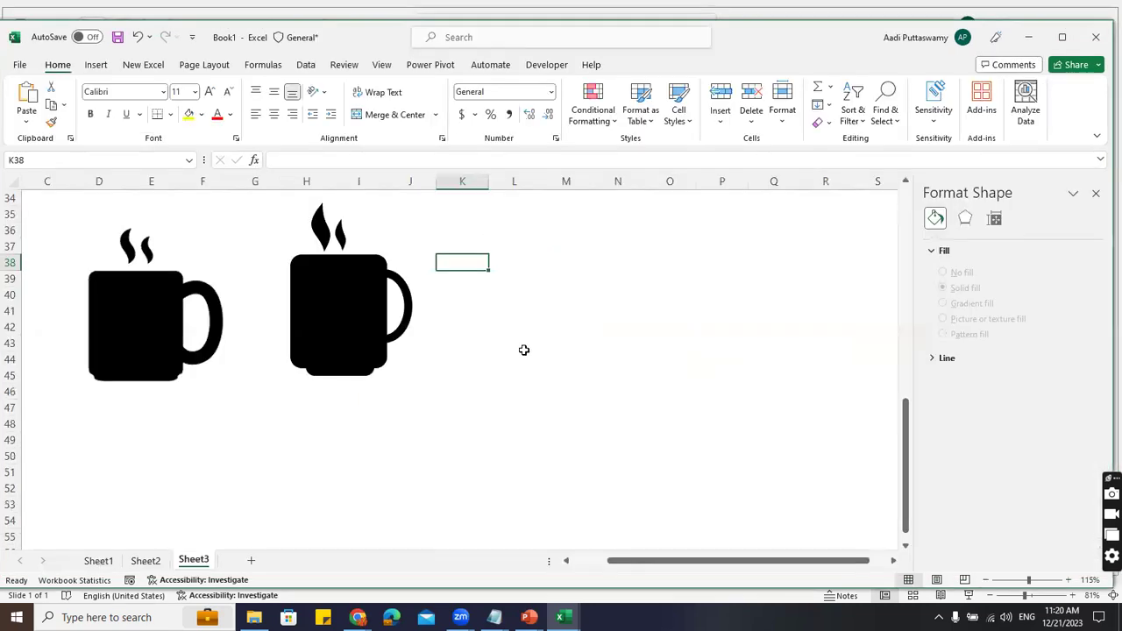
On Sheet3 of Book1, draw a rounded rectangle about 5.06 cm high by 4.9 cm wide in the empty area below the mugs
scroll(523, 350, "down", 5)
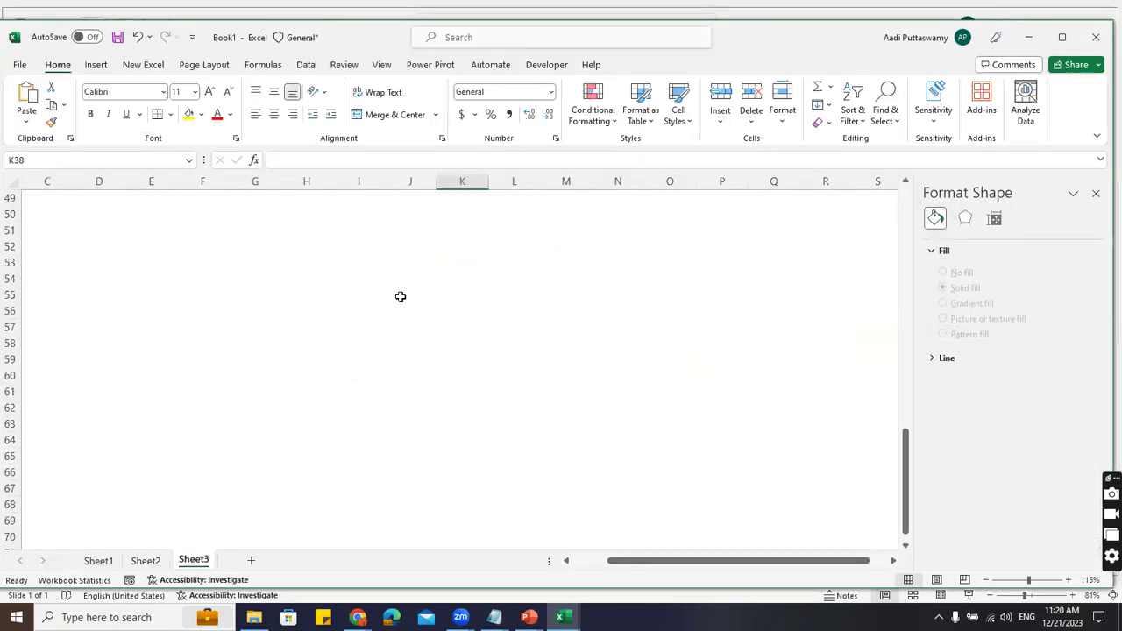
left_click(382, 294)
left_click(95, 66)
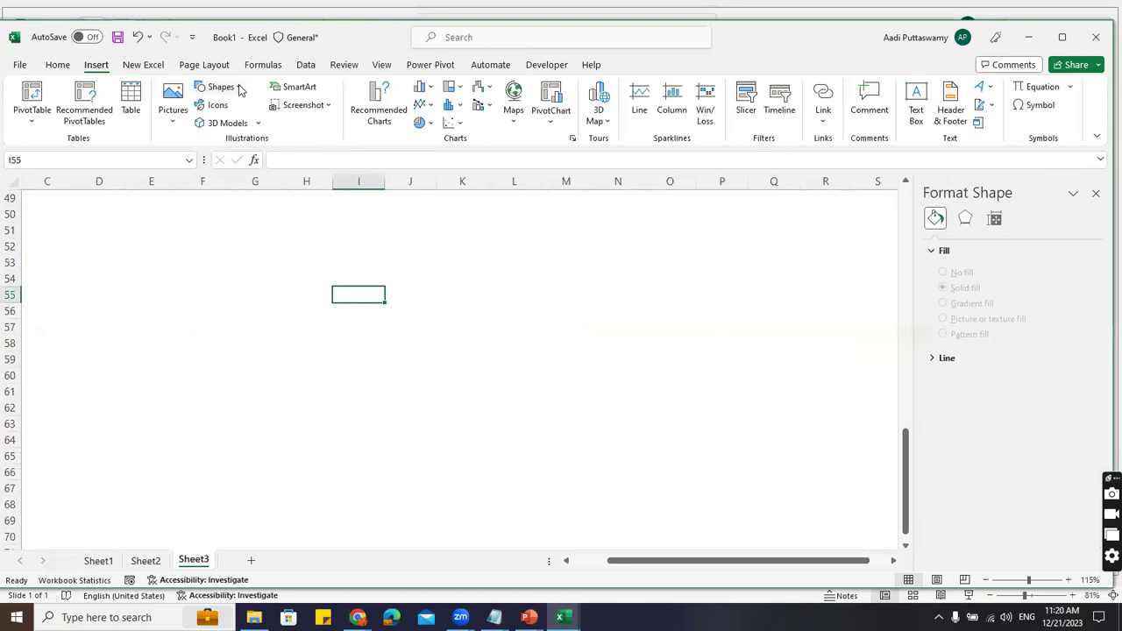
left_click(221, 87)
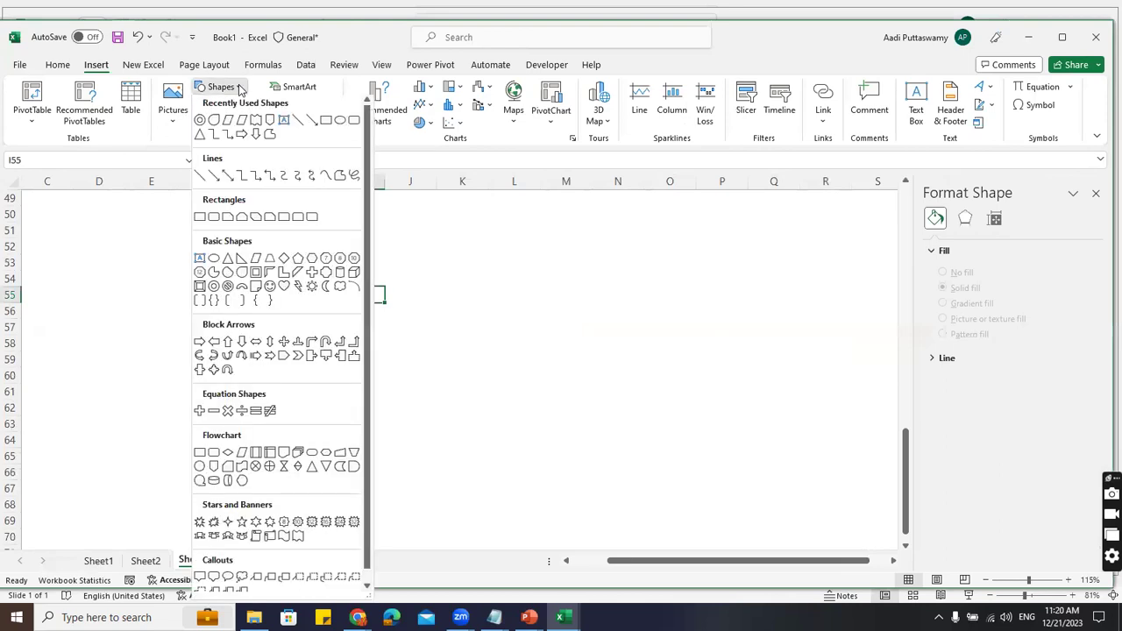
left_click(355, 126)
left_click_drag(243, 223, 383, 366)
left_click_drag(304, 300, 218, 345)
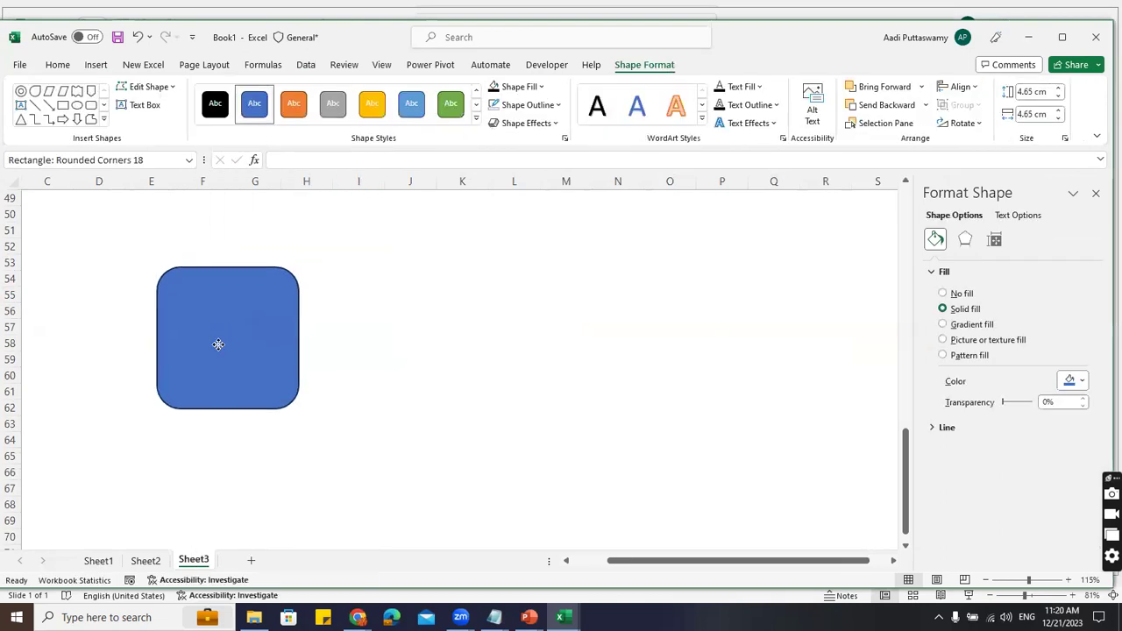
left_click_drag(300, 417, 307, 426)
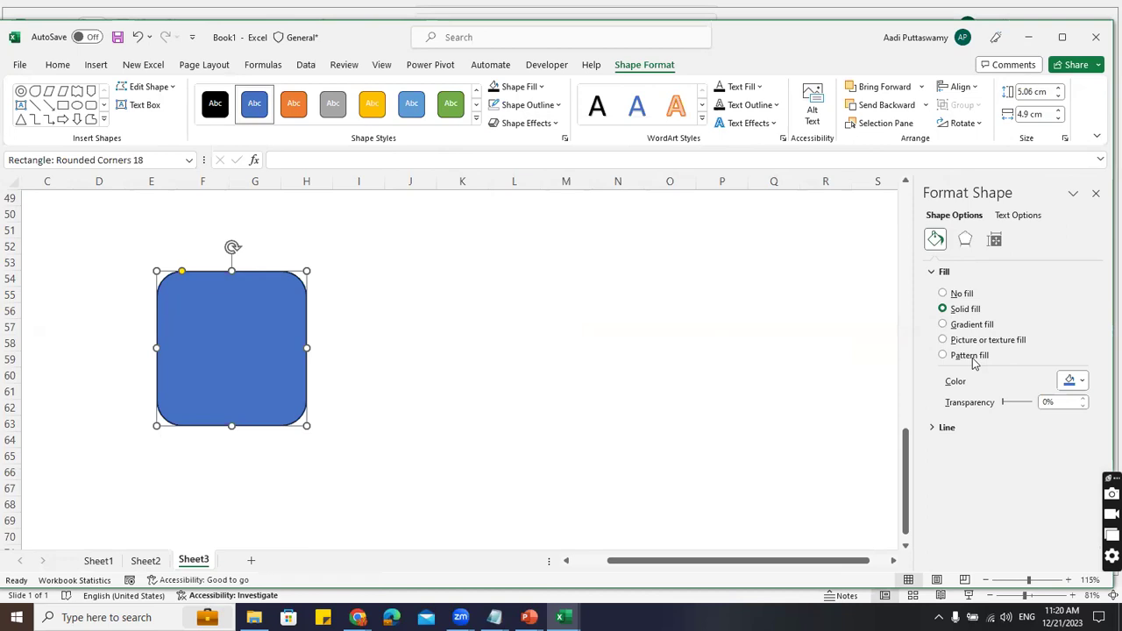
Apply a 6 pt by 6 pt top bevel preset to the blue rounded rectangle
left_click(997, 242)
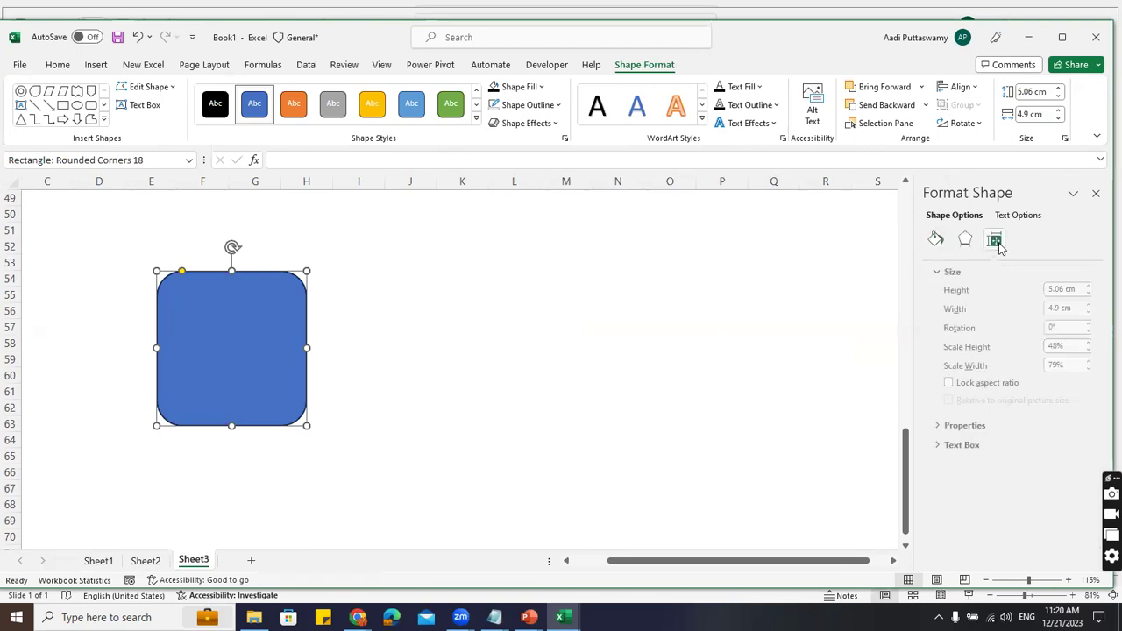
left_click(937, 274)
left_click(965, 239)
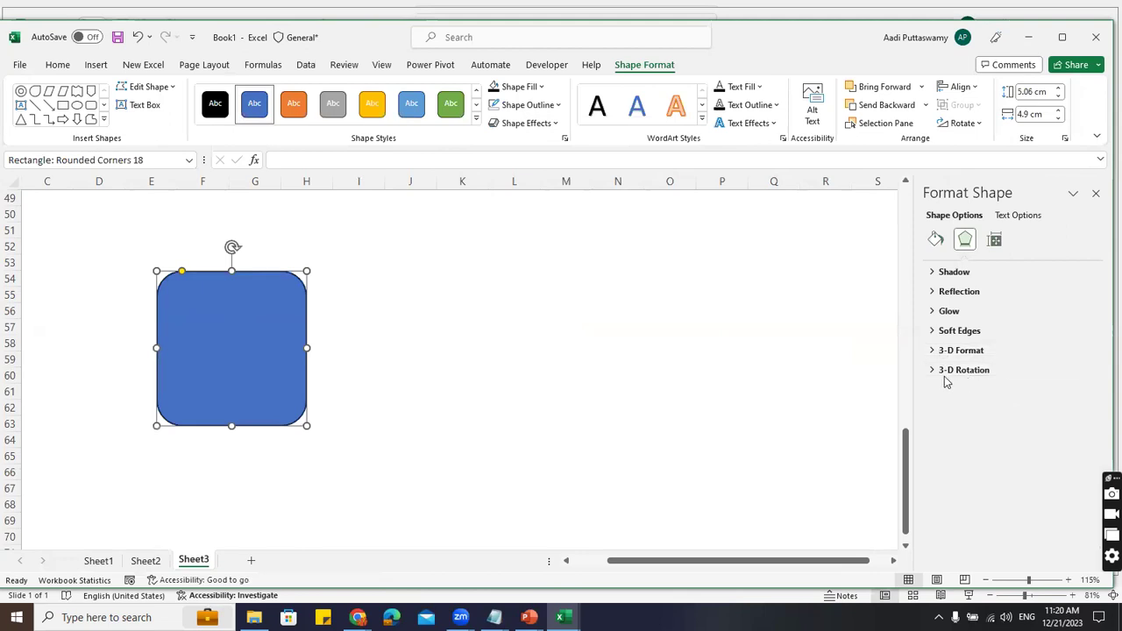
left_click(934, 352)
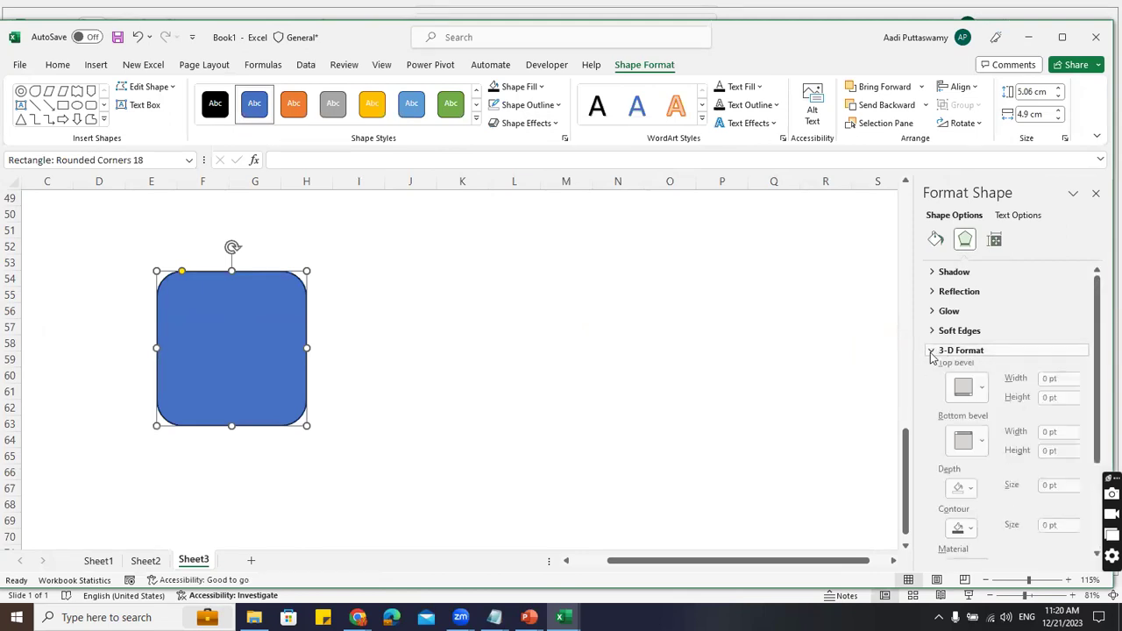
left_click(972, 397)
left_click(967, 313)
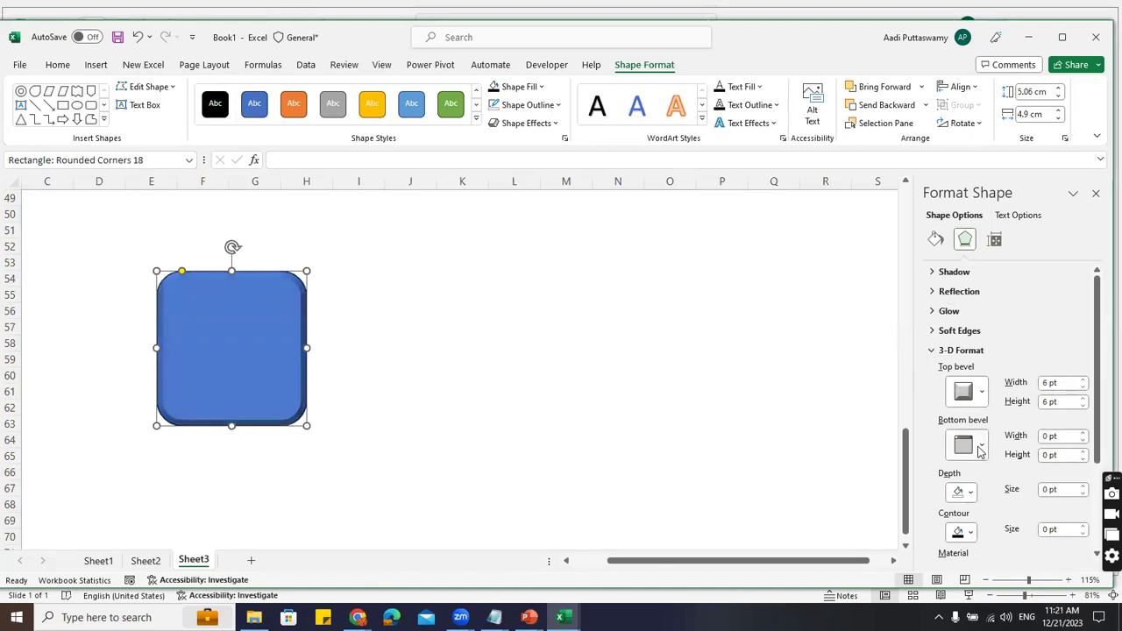
Set the rounded rectangle's top bevel to 15.5 pt wide and 14 pt high, and nudge the shape slightly
left_click(1084, 381)
left_click(1084, 381)
left_click(1084, 381)
left_click(1084, 382)
left_click(1083, 381)
left_click(1084, 382)
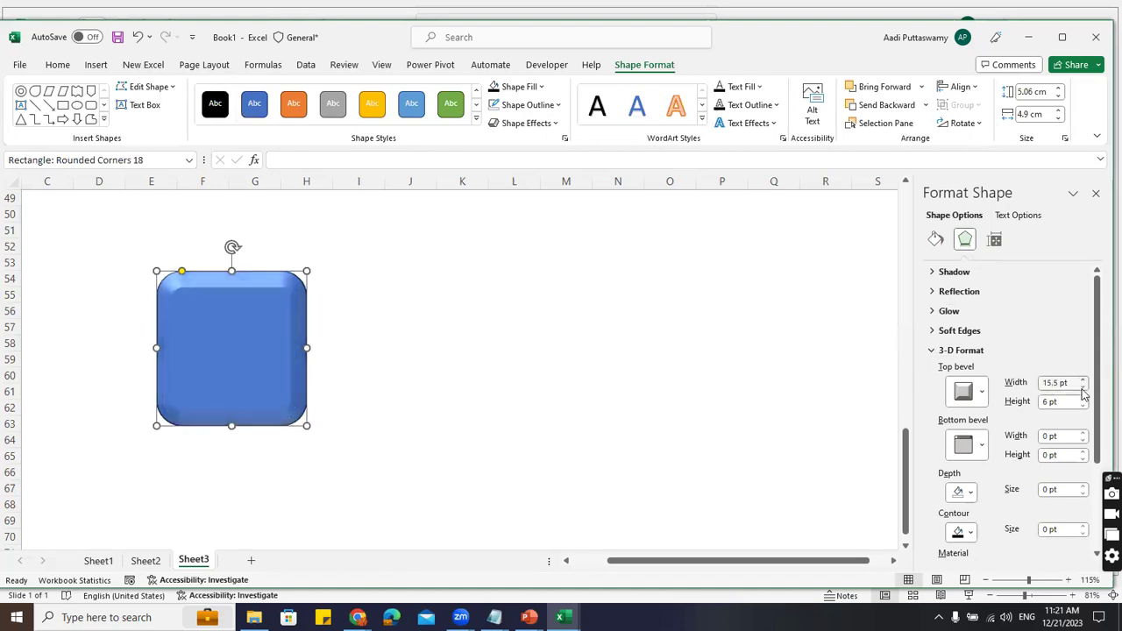
left_click(1083, 399)
left_click(1083, 399)
left_click(1083, 399)
left_click(1083, 399)
left_click(1083, 399)
left_click(1083, 399)
left_click_drag(251, 368, 261, 364)
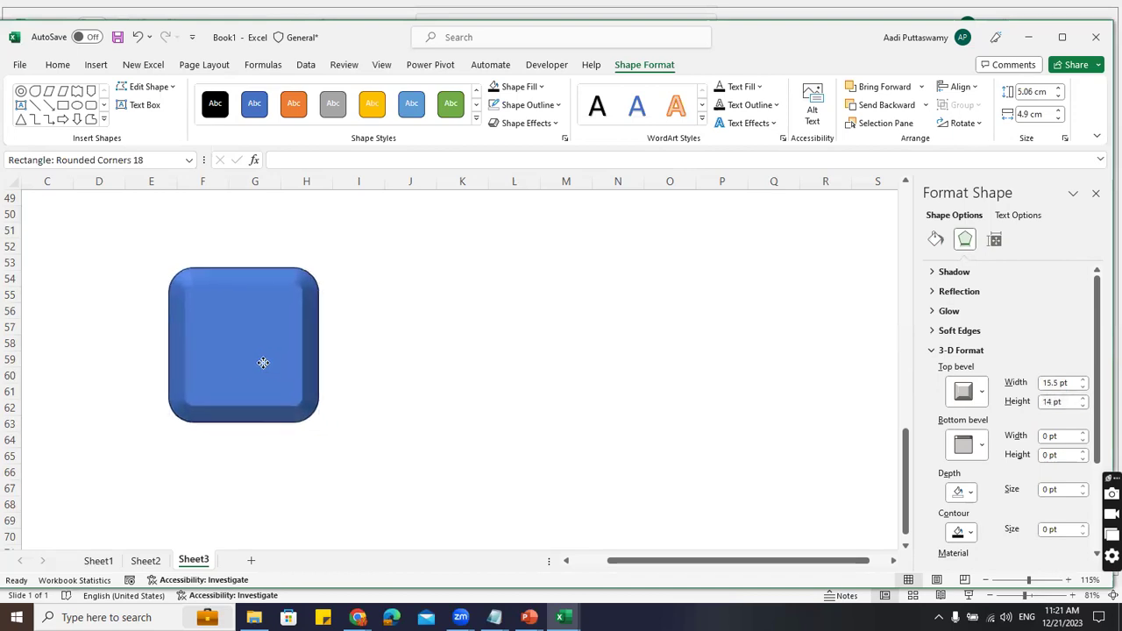
Fill the bevelled rounded rectangle with dark gold and reposition it over columns D to G
left_click(531, 87)
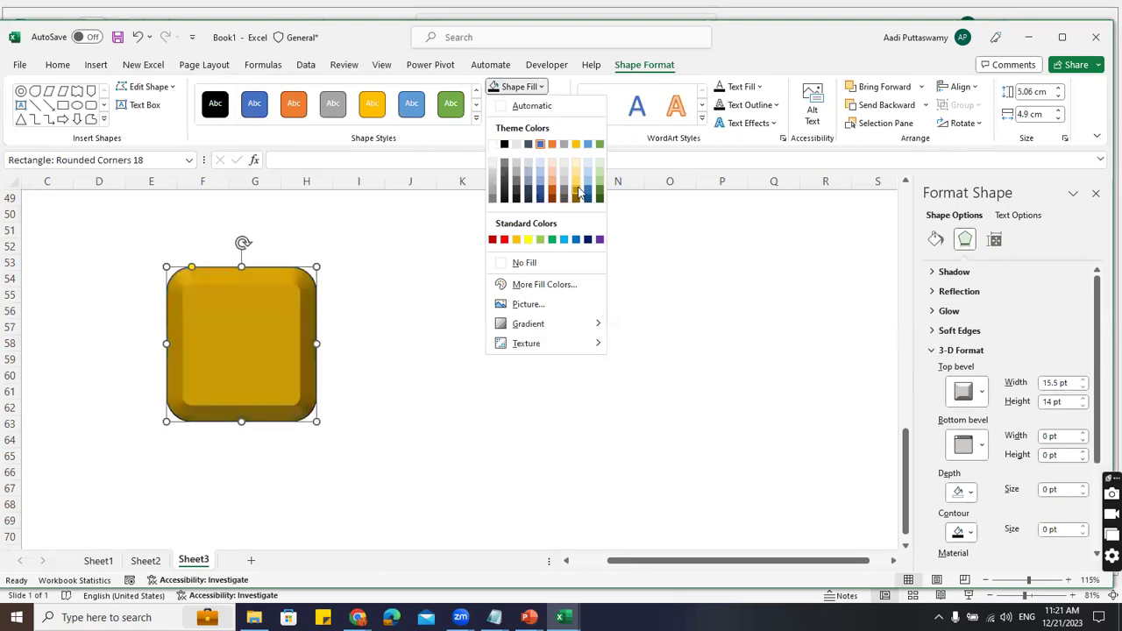
left_click(576, 189)
left_click_drag(271, 350, 302, 346)
left_click(338, 345)
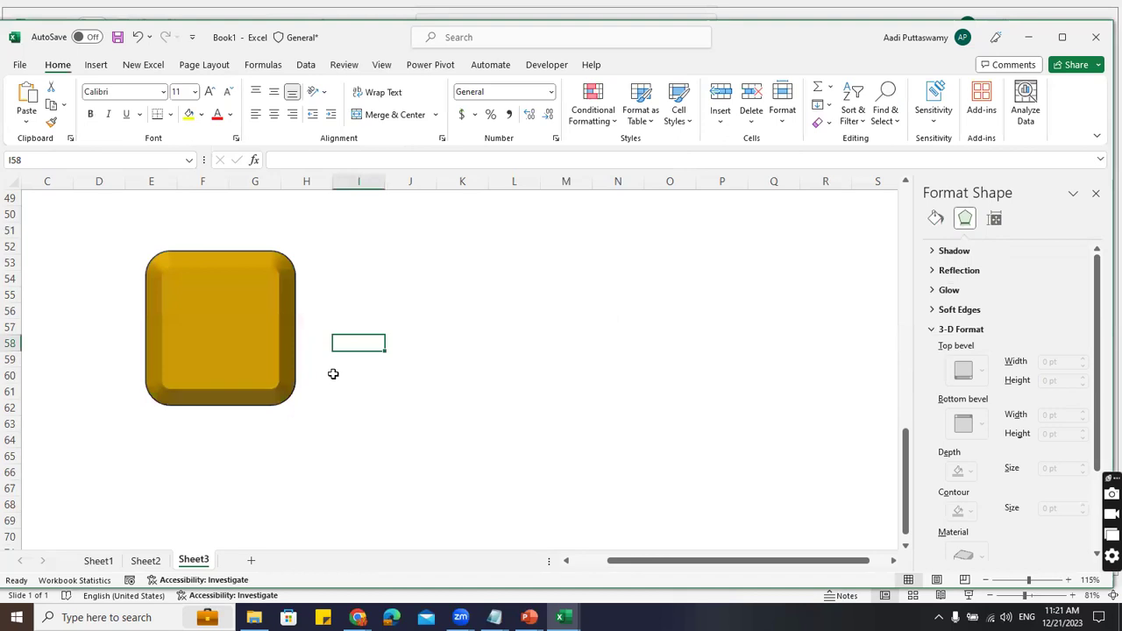
left_click_drag(231, 316, 220, 314)
left_click_drag(187, 356, 415, 360)
scroll(1021, 460, "down", 3)
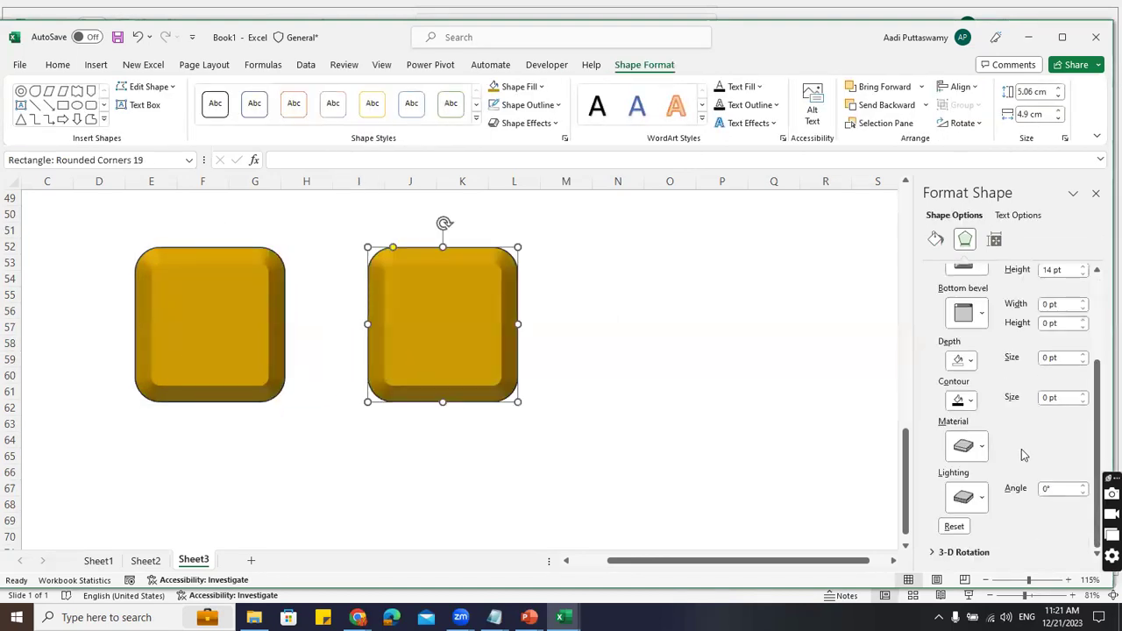
left_click(1096, 516)
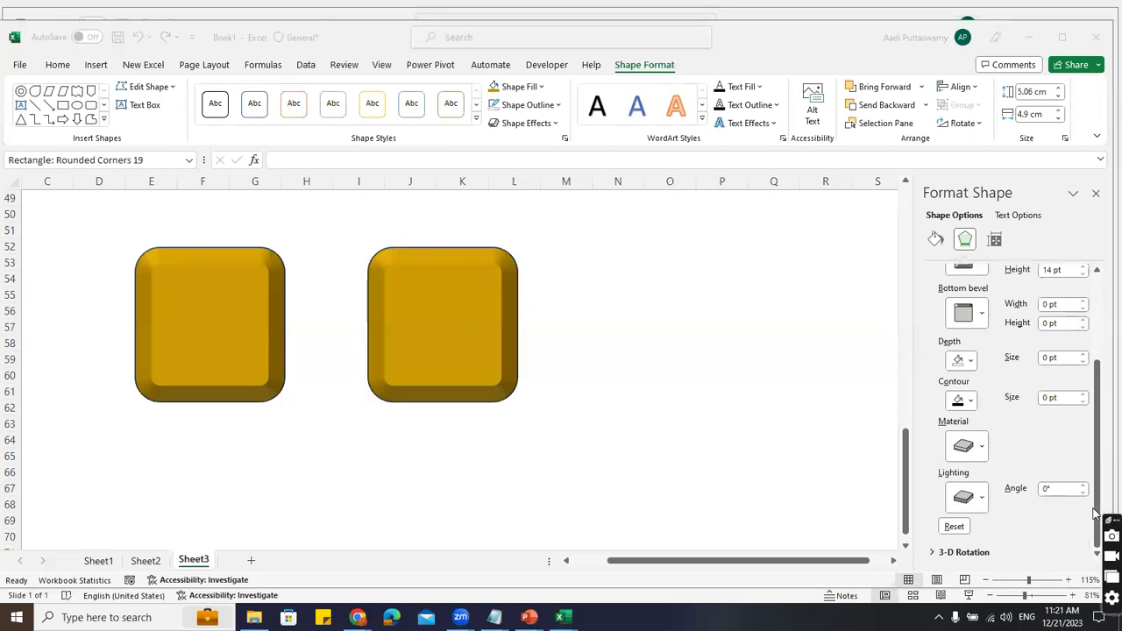
left_click(956, 527)
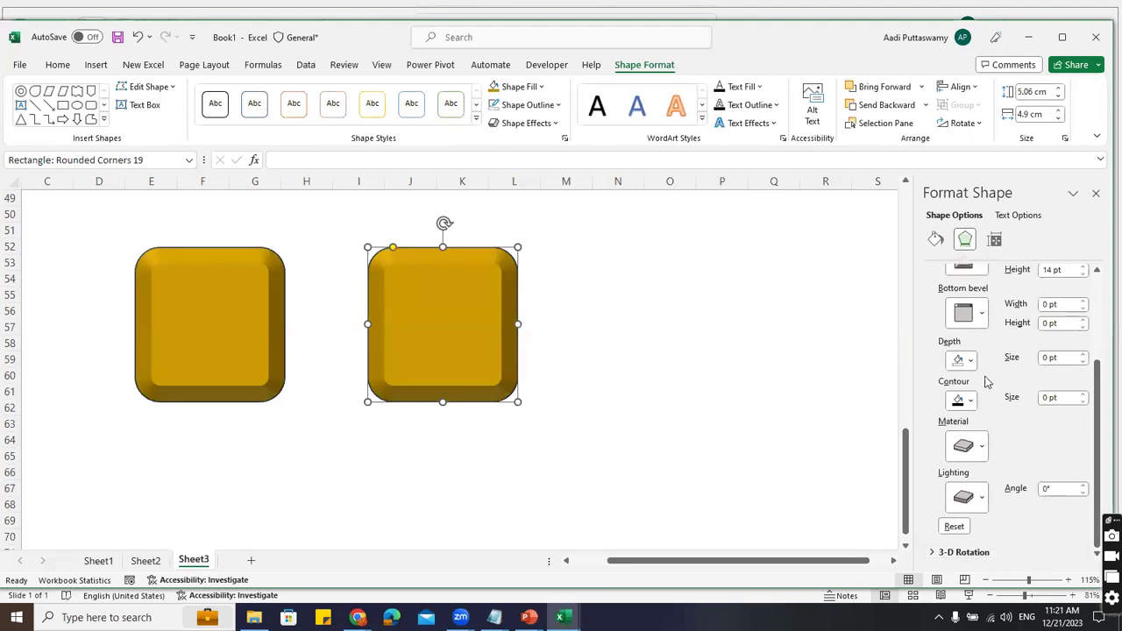
scroll(998, 389, "up", 3)
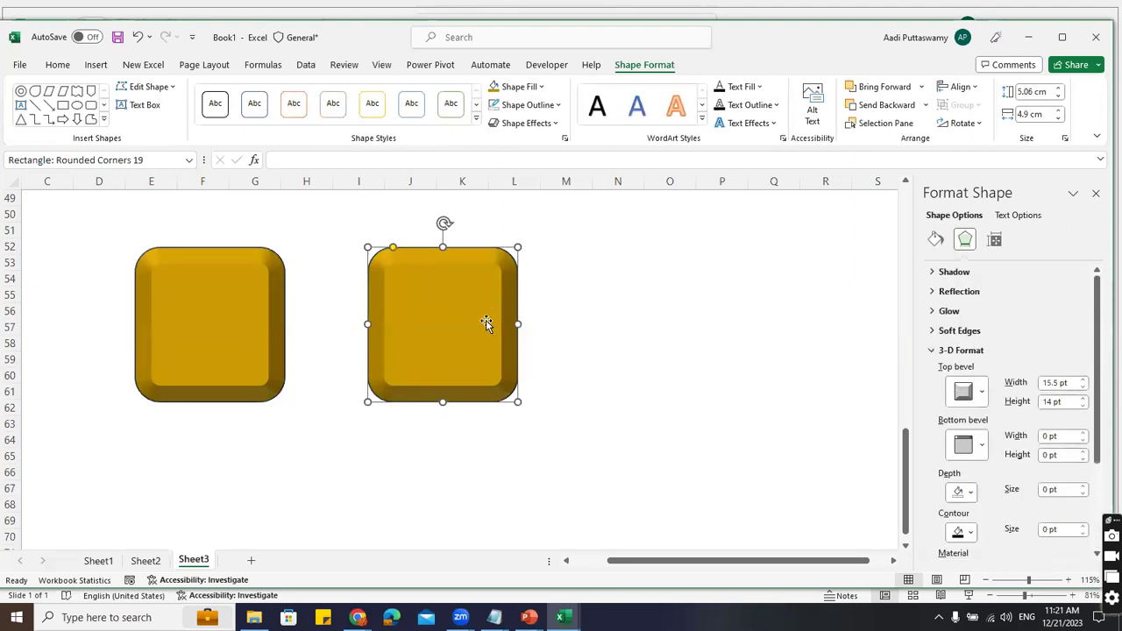
key("Delete")
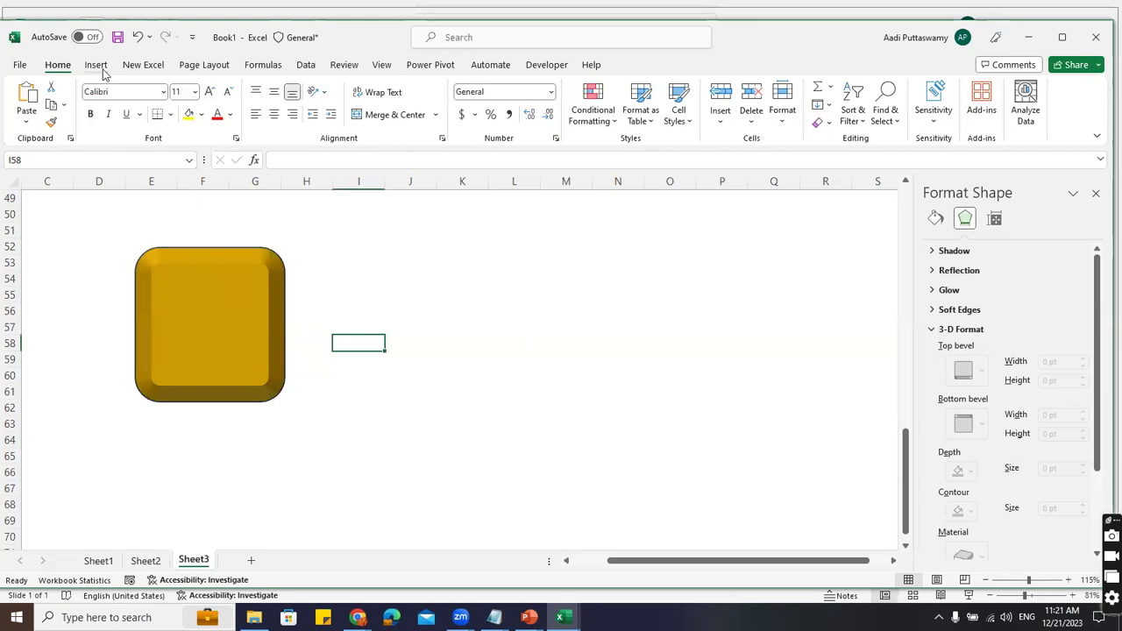
Draw a second rounded rectangle about 5.36 cm high by 5.06 cm wide to the right of the gold one
left_click(97, 66)
left_click(226, 86)
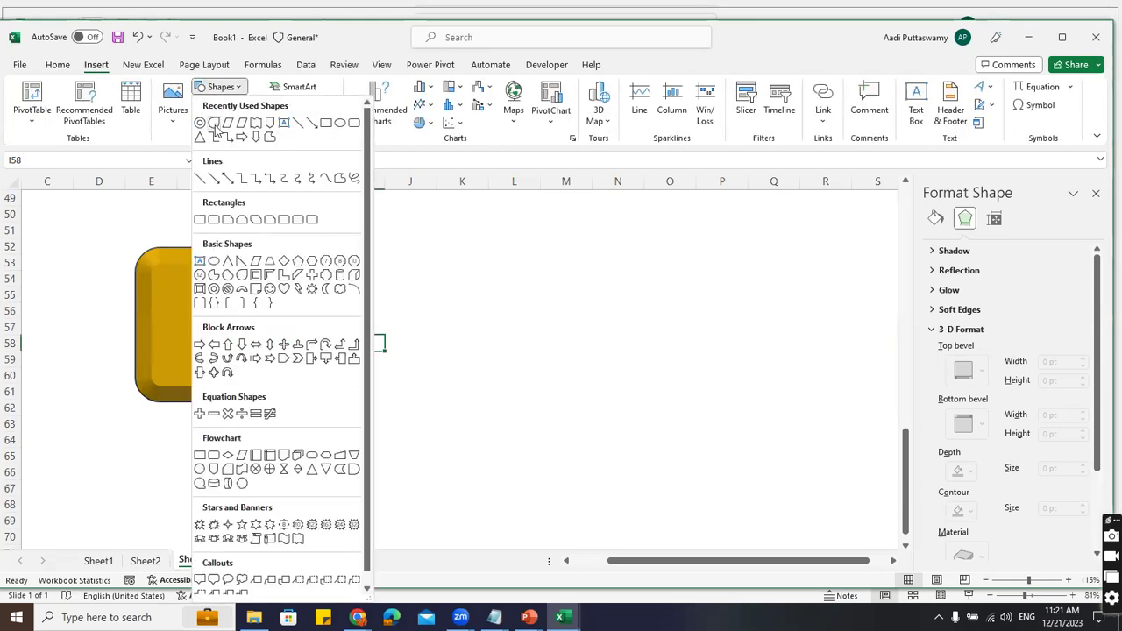
left_click(354, 124)
left_click_drag(439, 252, 593, 416)
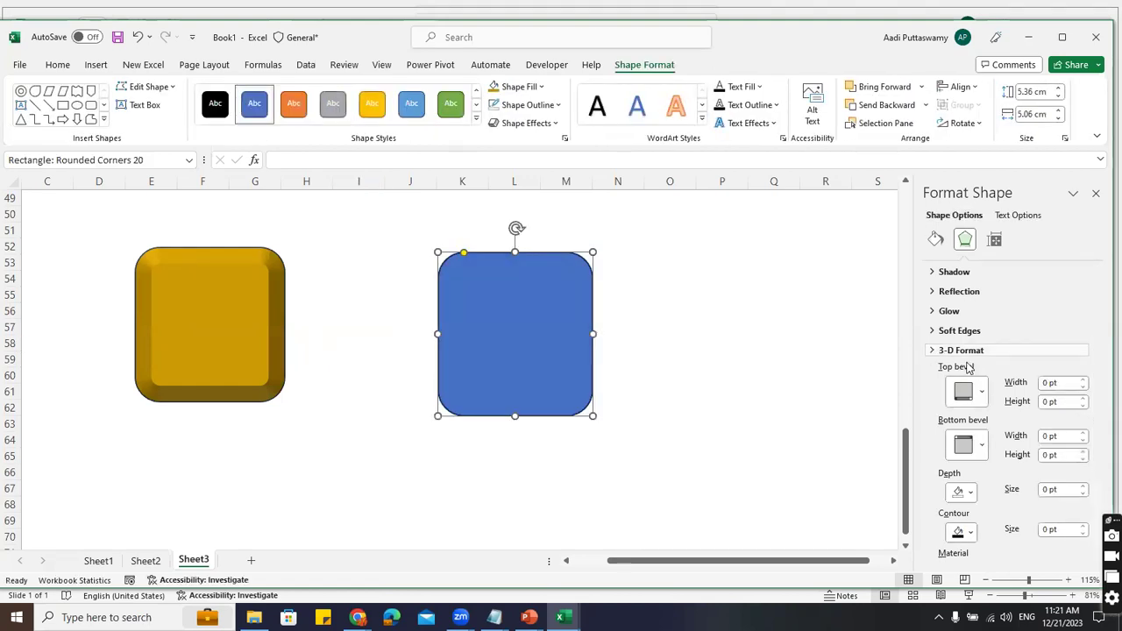
Apply the parallel 3-D rotation preset with X rotation 334° and Y rotation 18° to the blue rounded rectangle
left_click(934, 351)
left_click(936, 371)
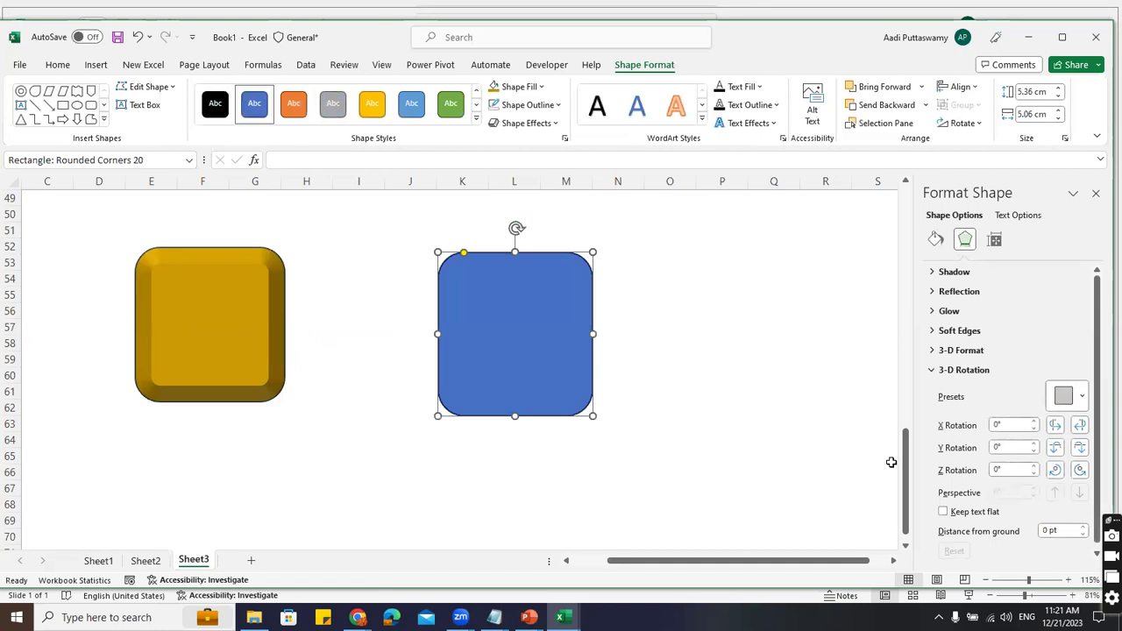
left_click(1067, 396)
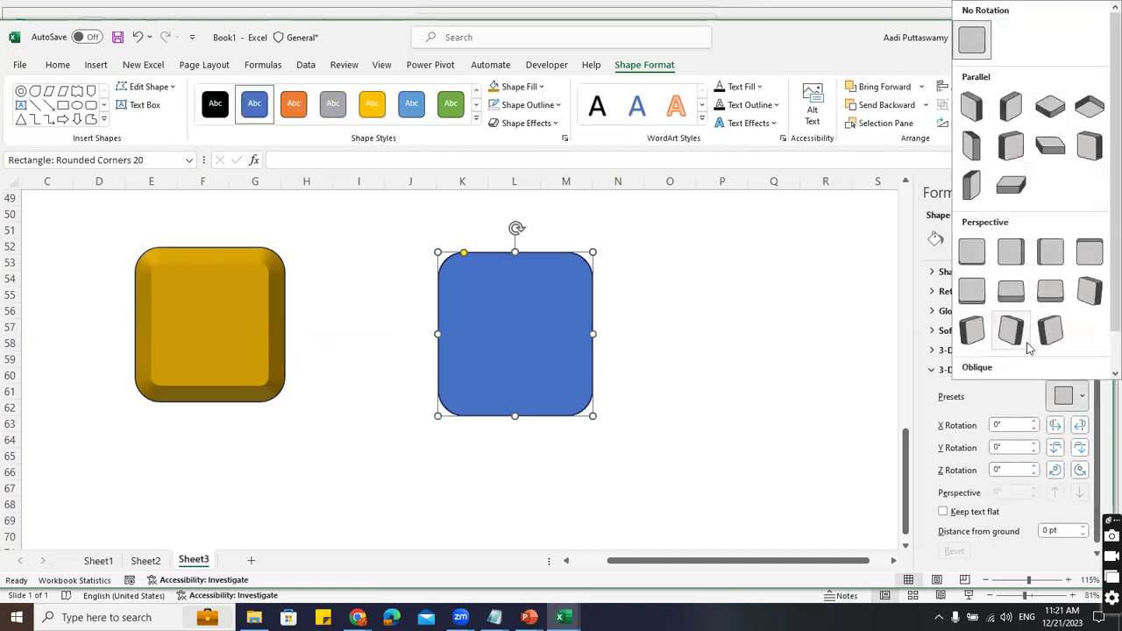
left_click(1011, 146)
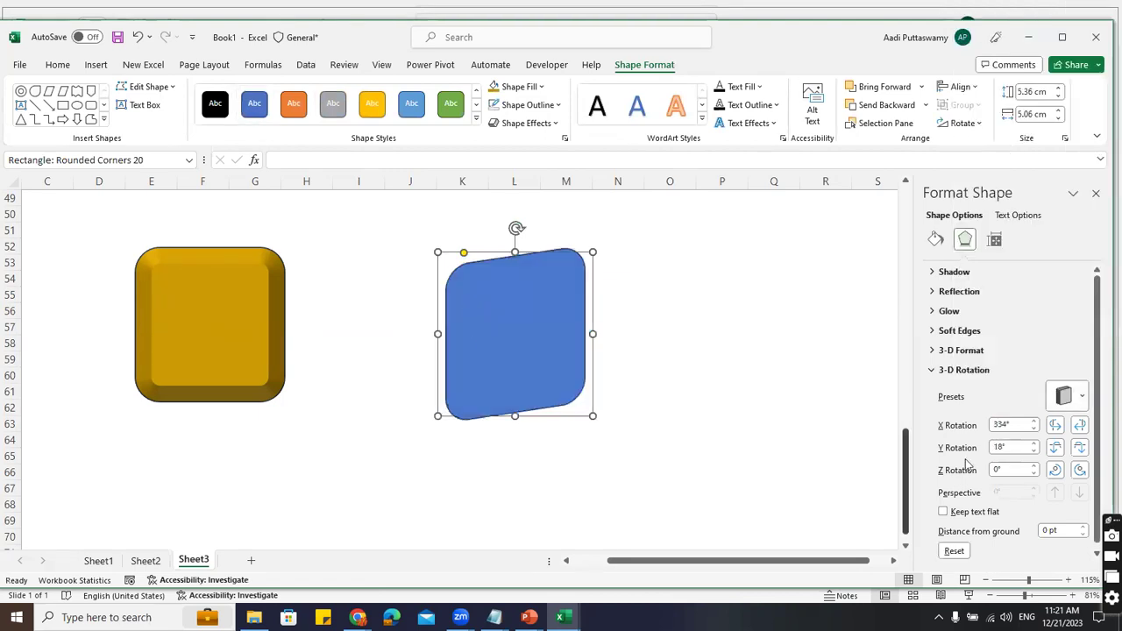
Set the rotated blue shape's 3-D depth size to 50 pt and move the block slightly closer to the gold one
left_click(933, 370)
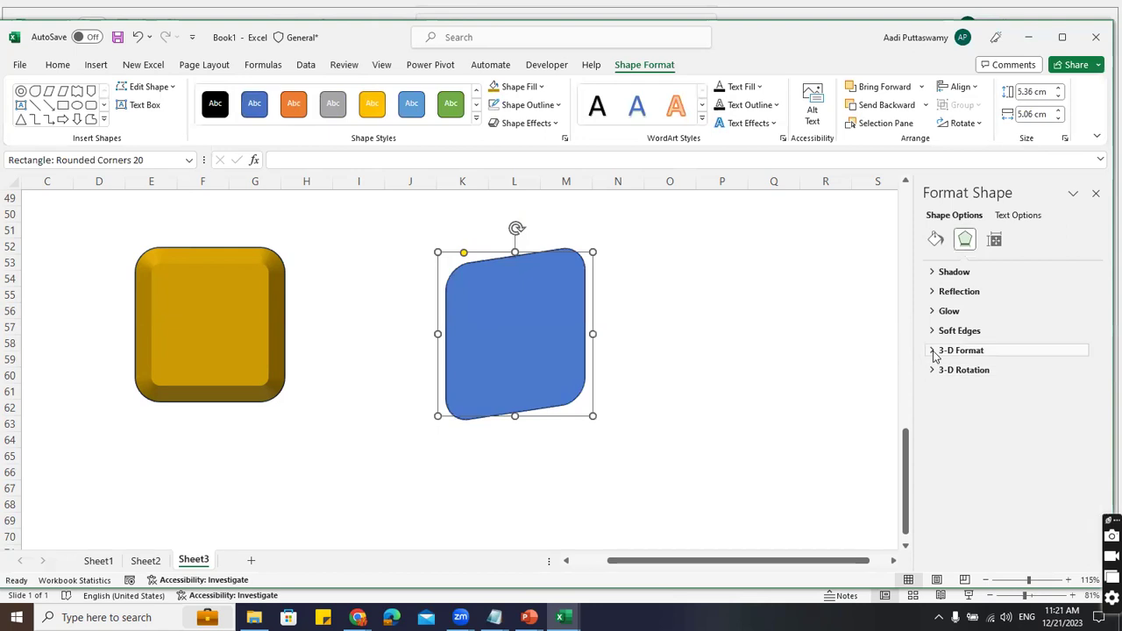
left_click(933, 350)
scroll(971, 449, "down", 2)
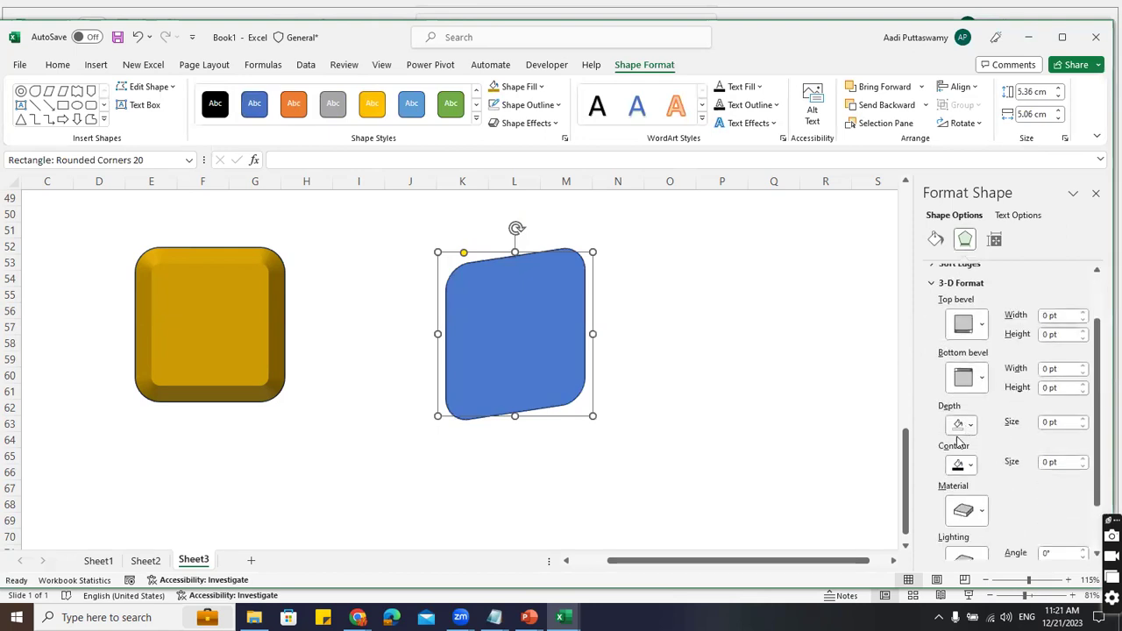
left_click(1052, 421)
type("50")
key("Return")
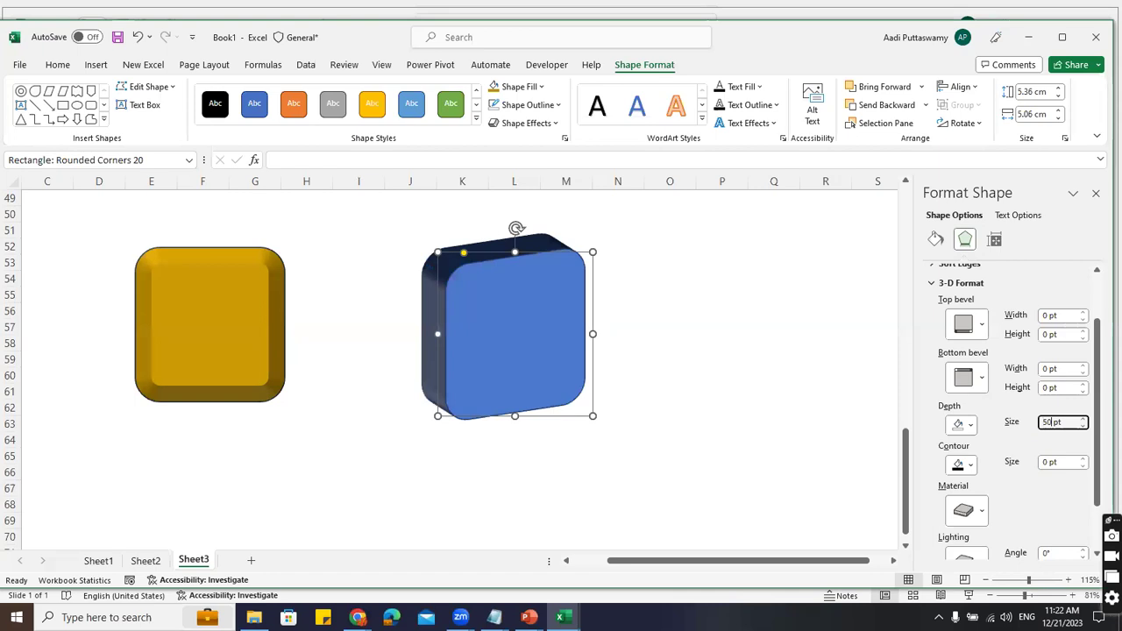
left_click(717, 319)
left_click_drag(516, 321, 482, 321)
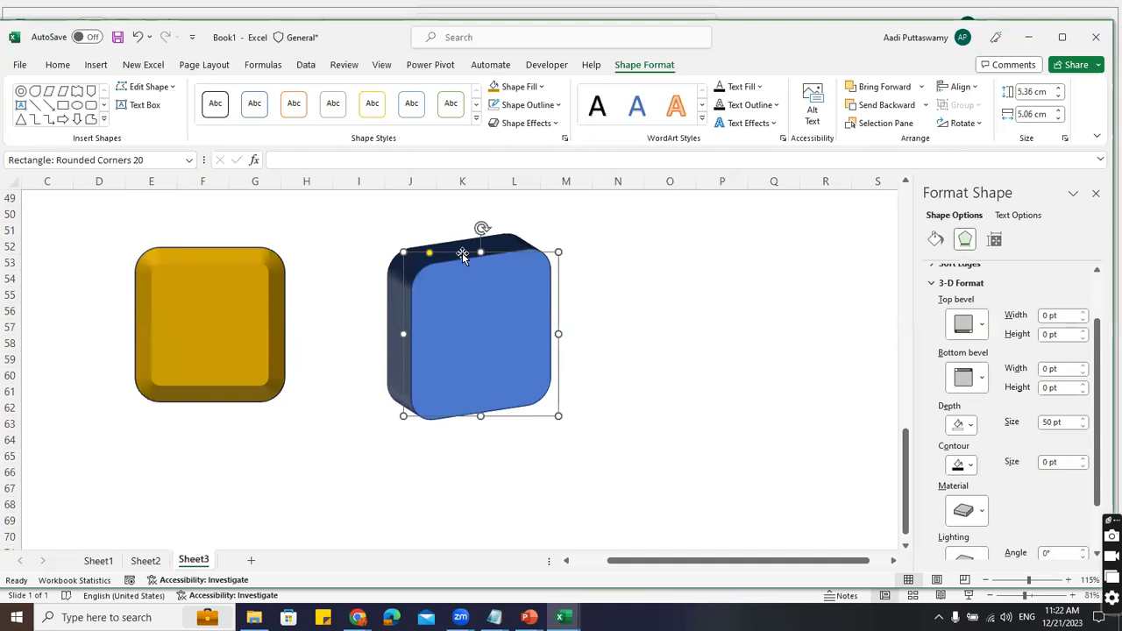
Insert a text box reading 75% and place it on the dark upper face of the blue 3-D block
left_click(668, 262)
left_click(99, 66)
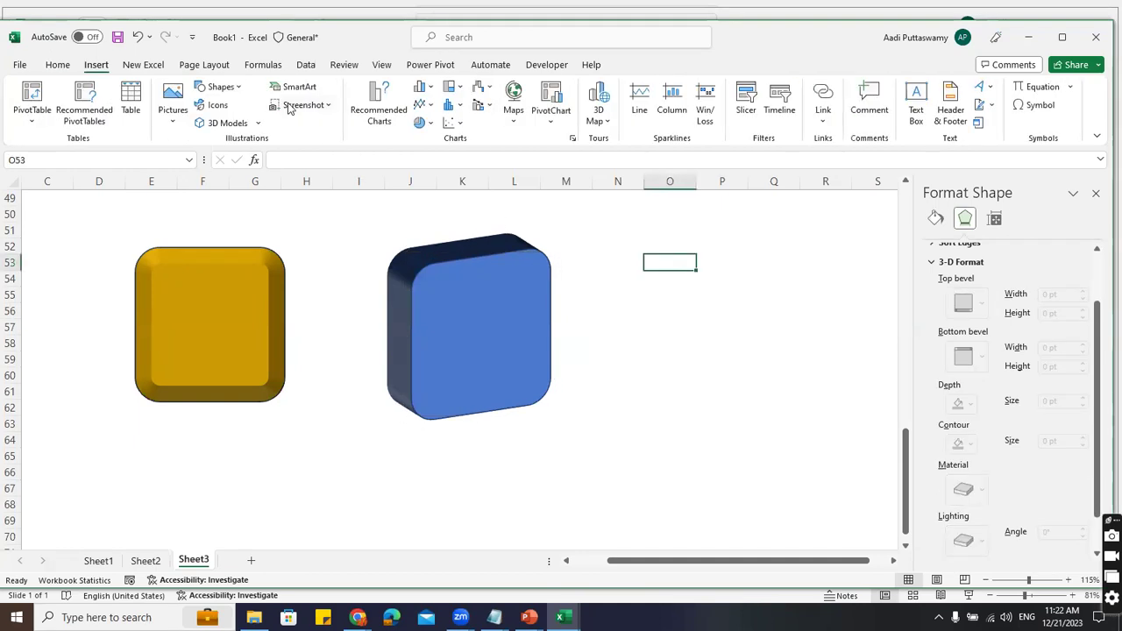
left_click(239, 88)
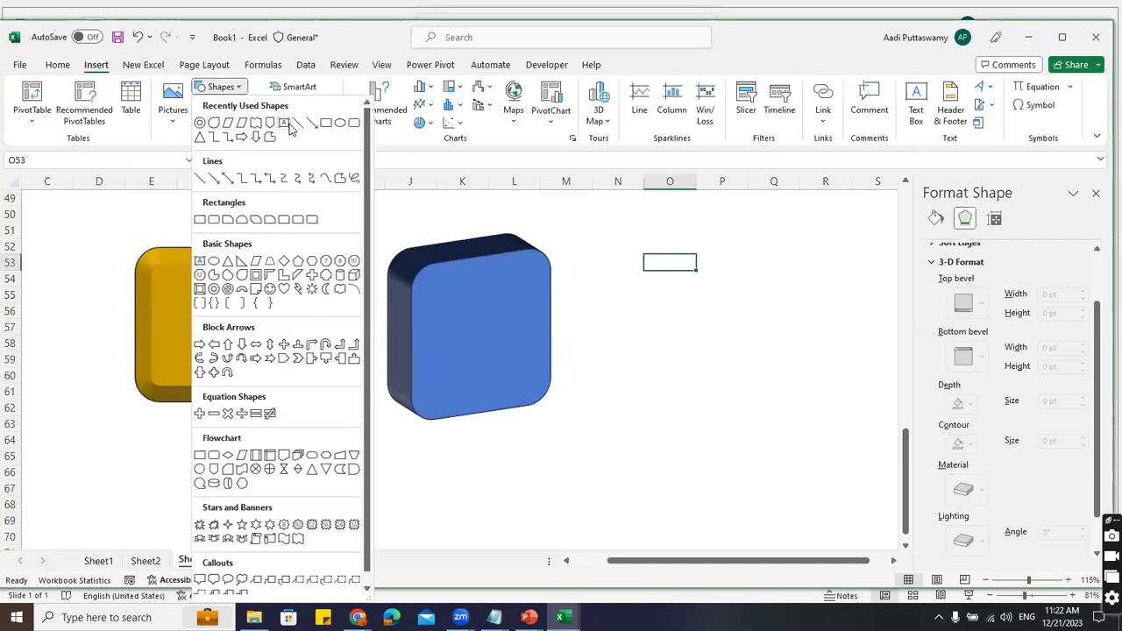
left_click(285, 126)
left_click(626, 234)
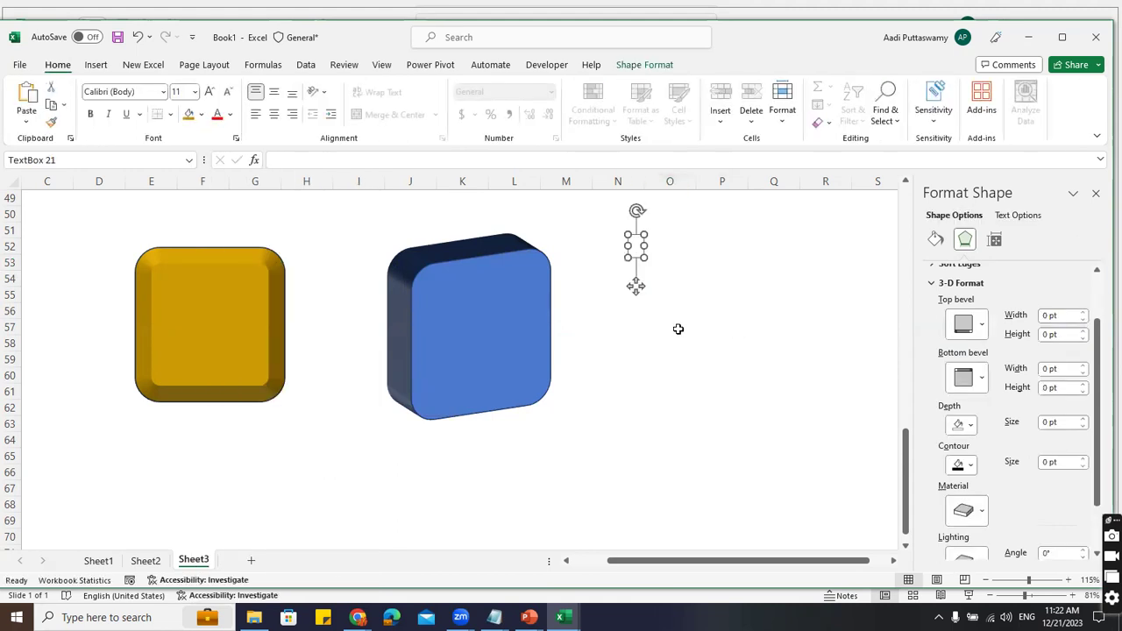
type("75%")
left_click(732, 328)
left_click(666, 237)
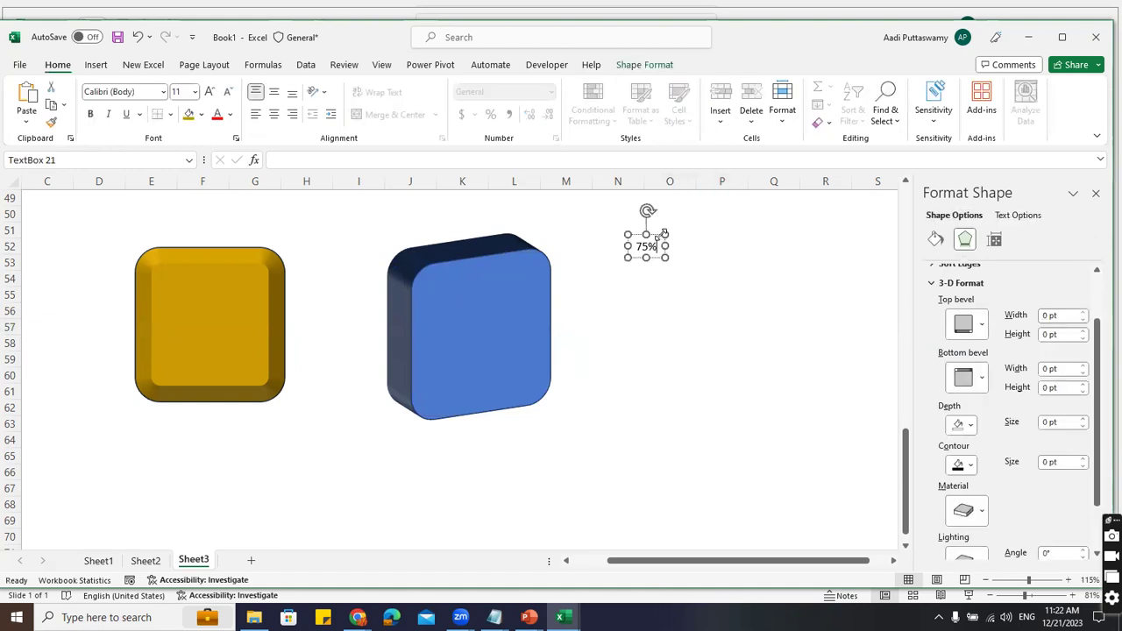
left_click_drag(656, 237, 481, 239)
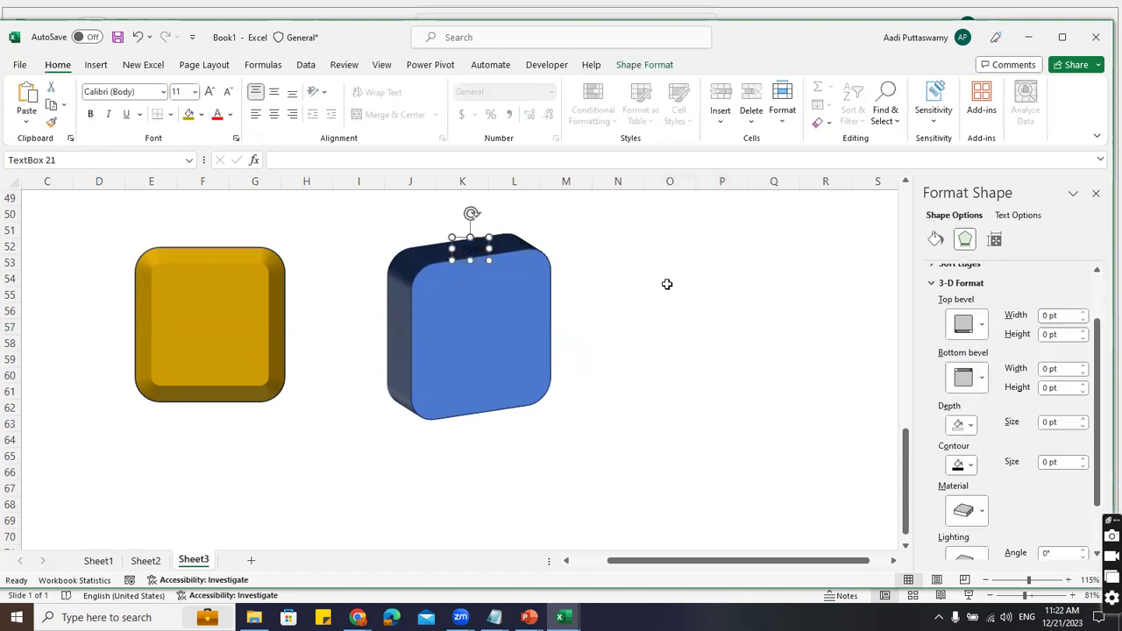
Format the 75% text in Arial Black at font size 12
left_click(137, 95)
type("Arial Black")
key("Return")
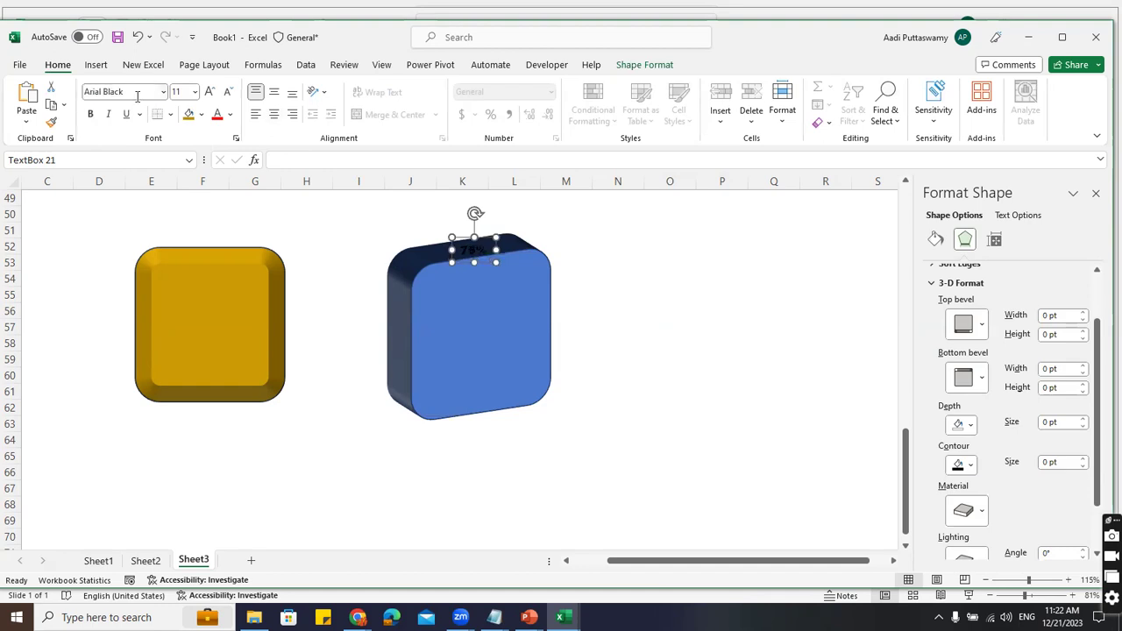
key("ctrl+shift+period")
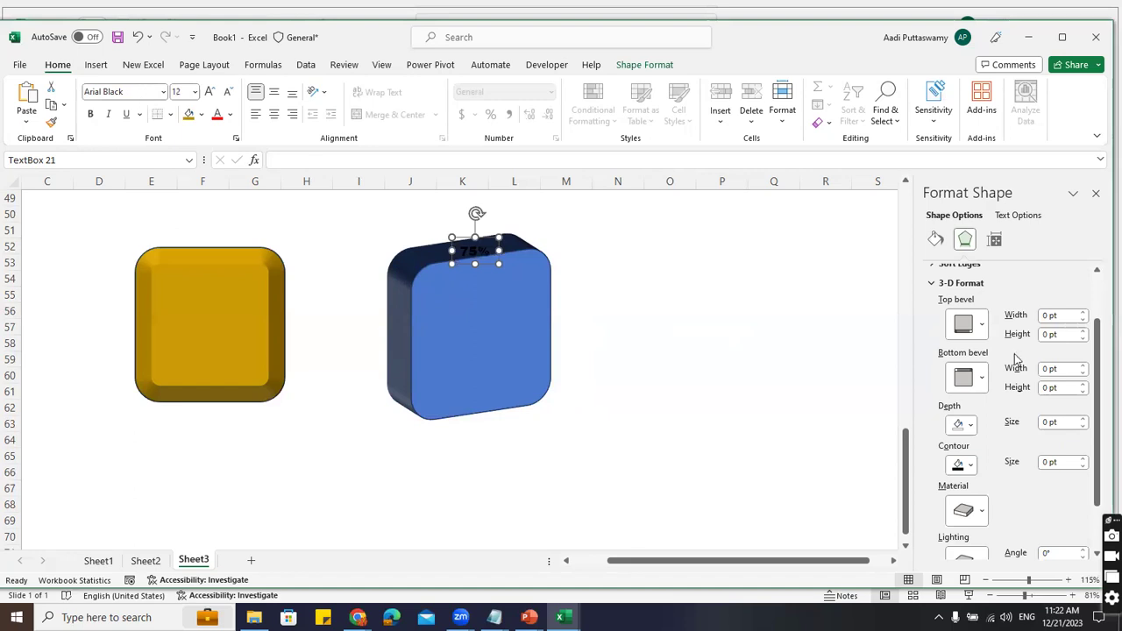
Apply the parallel 3-D rotation preset with X 306.5°, Y 301.3° and Z 57.6° to the 75% text box
left_click(935, 288)
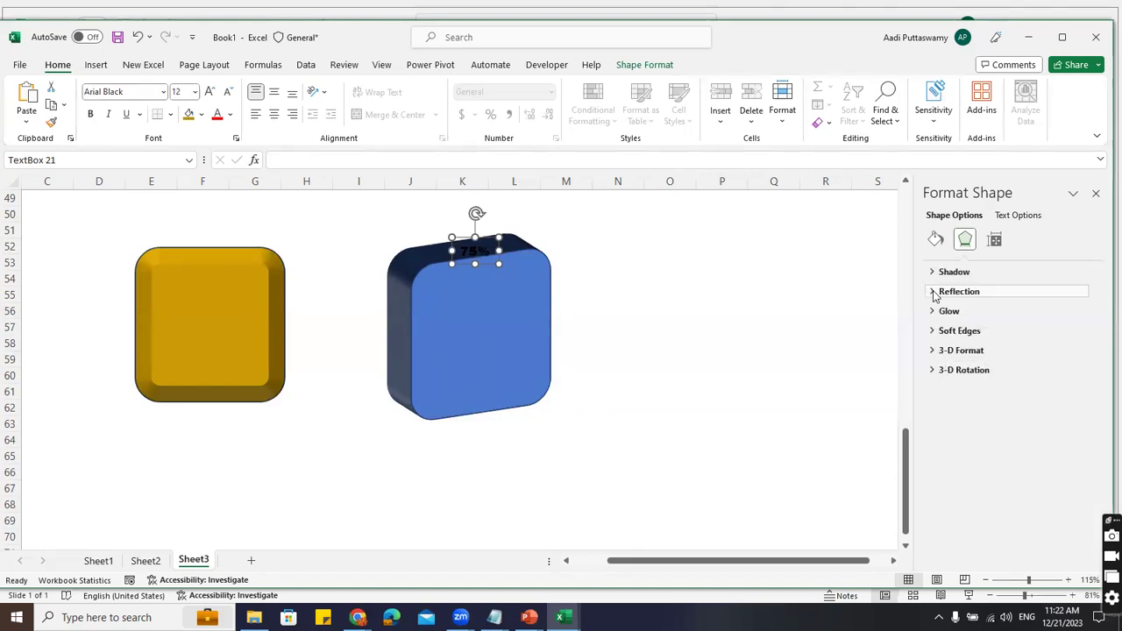
left_click(932, 370)
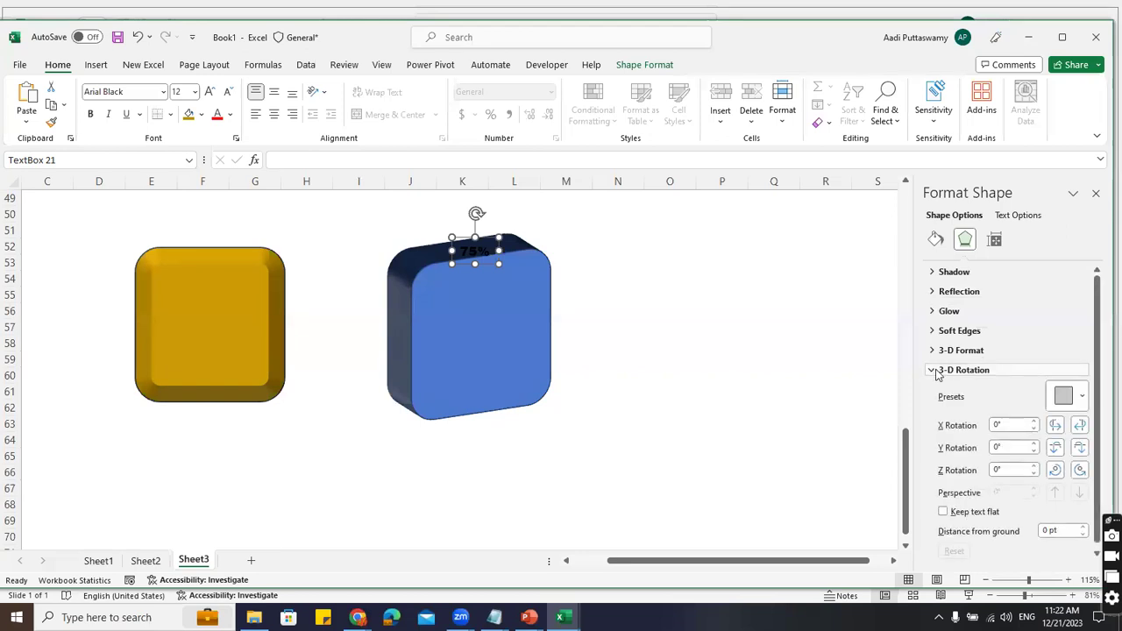
left_click(1078, 399)
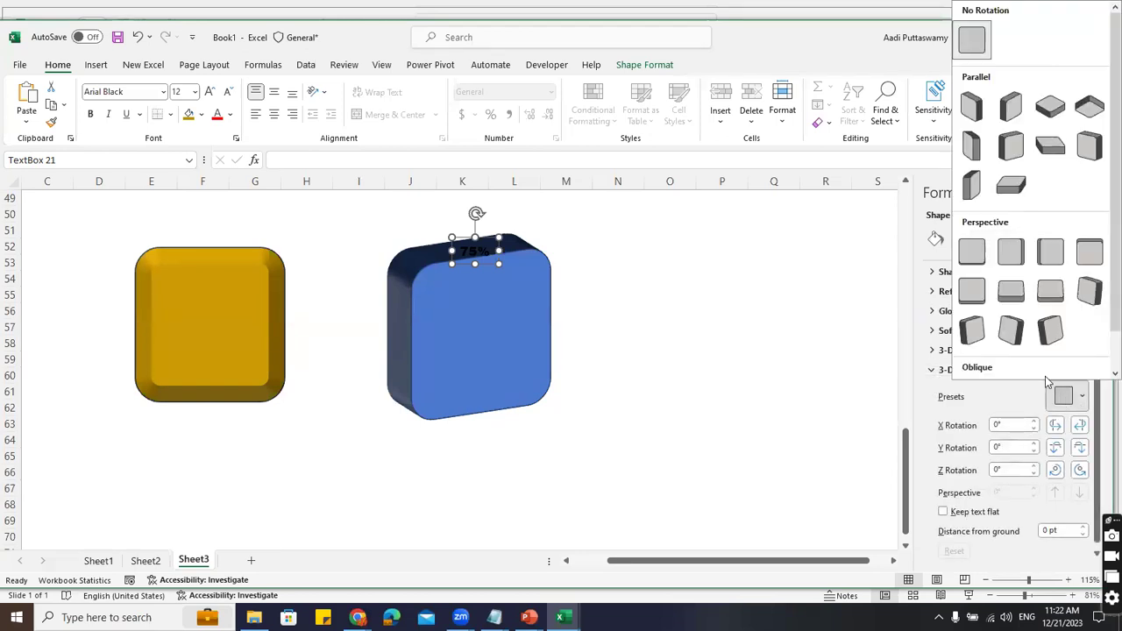
left_click(1051, 149)
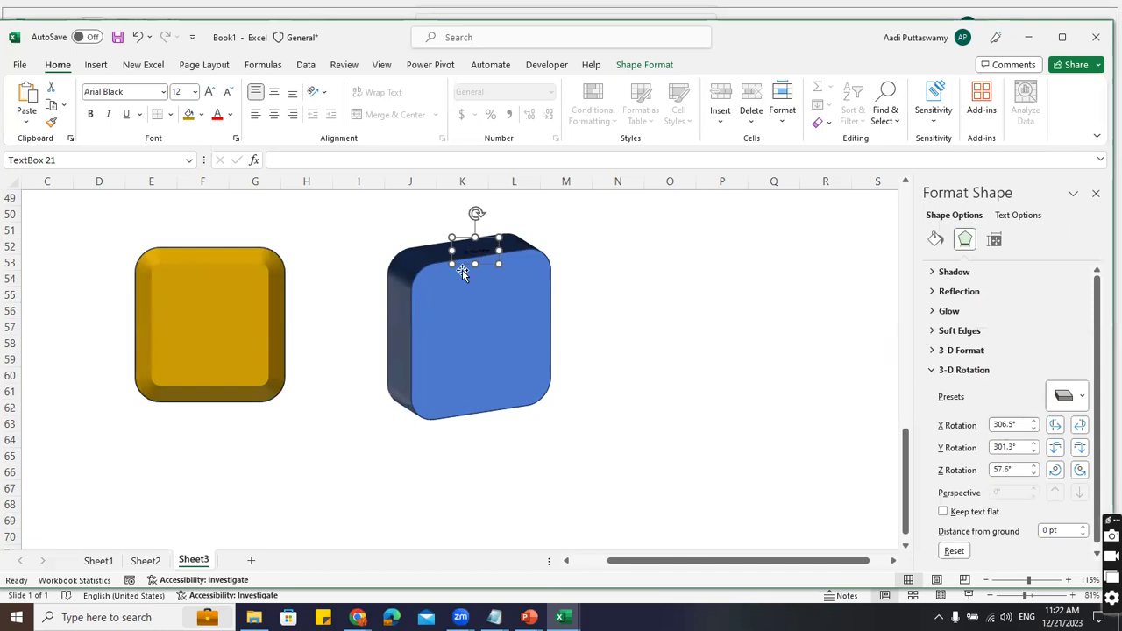
Apply the Off Axis 1: Right 3-D rotation to the 75% text box and shift it slightly along the blue block's upper face
left_click(1082, 395)
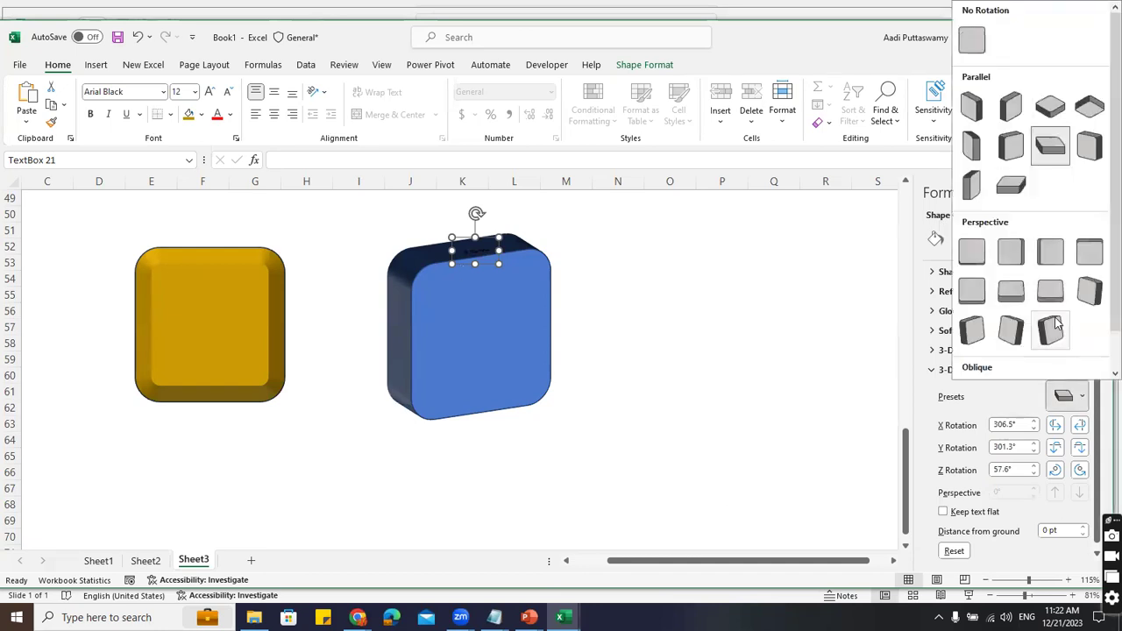
left_click(1011, 146)
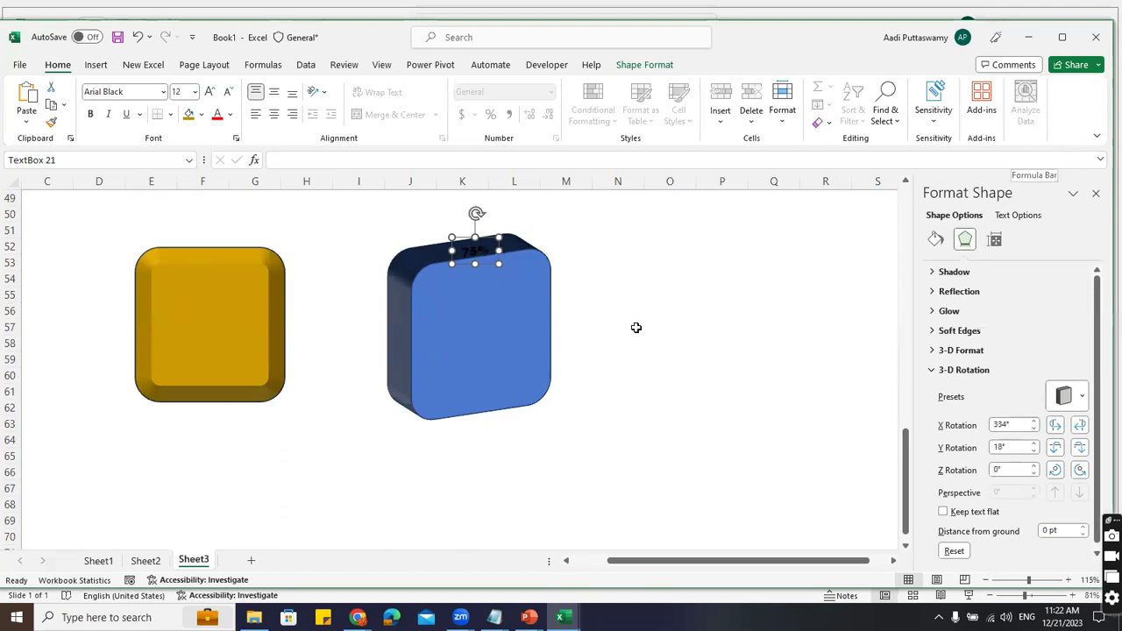
left_click_drag(486, 239, 467, 235)
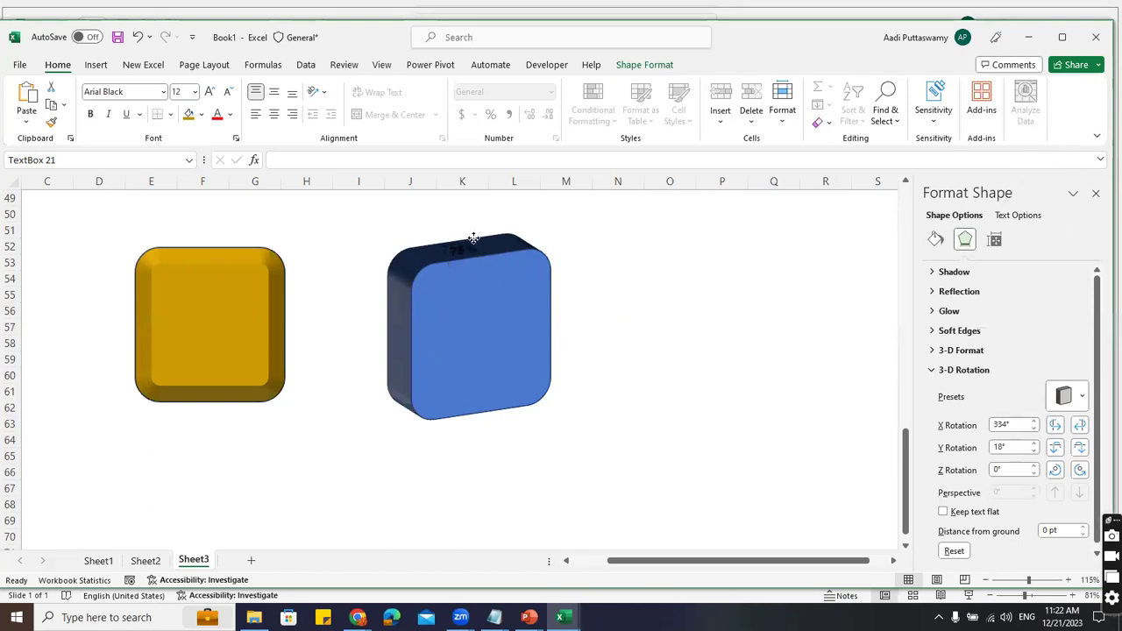
Try a perspective 3-D rotation preset on the 75% text box and restore Off Axis 1: Right
left_click(1082, 395)
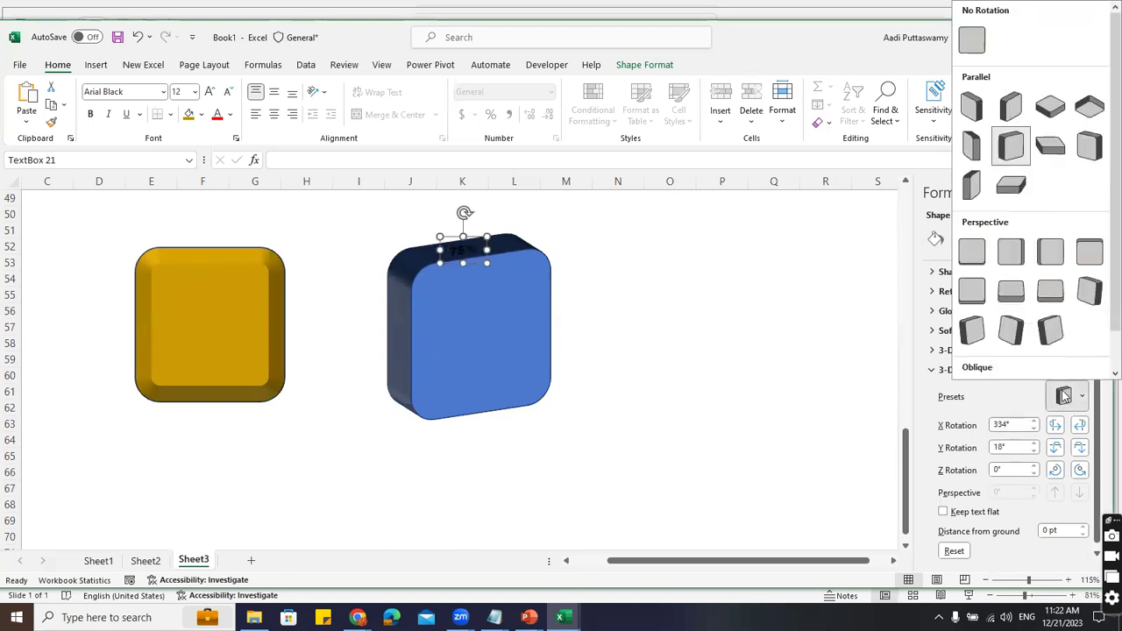
left_click(1012, 296)
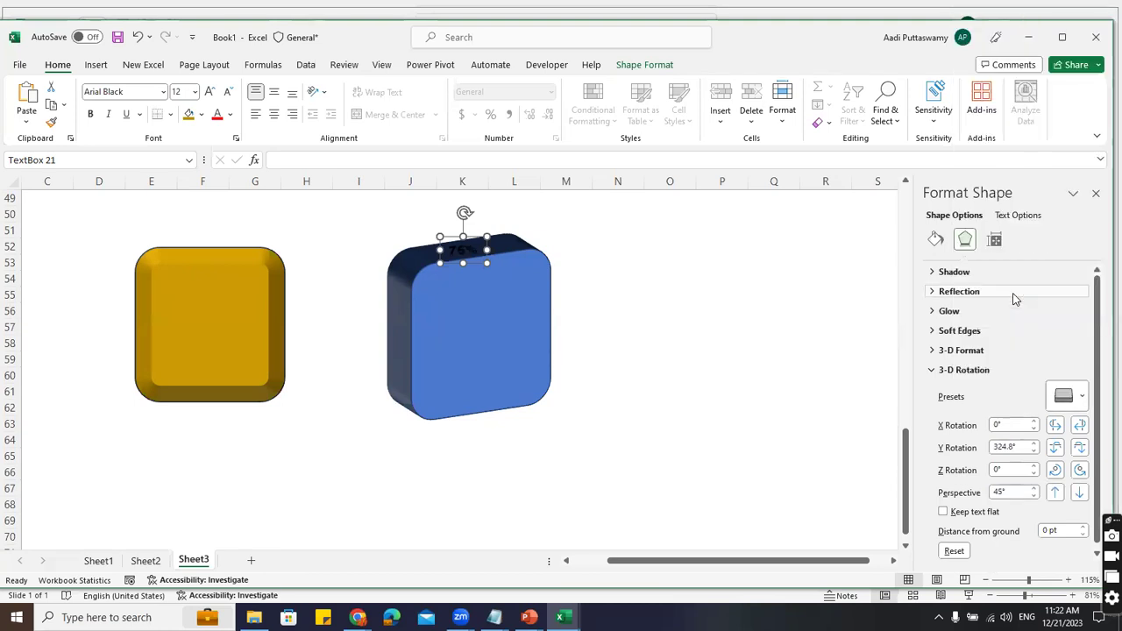
left_click(1062, 398)
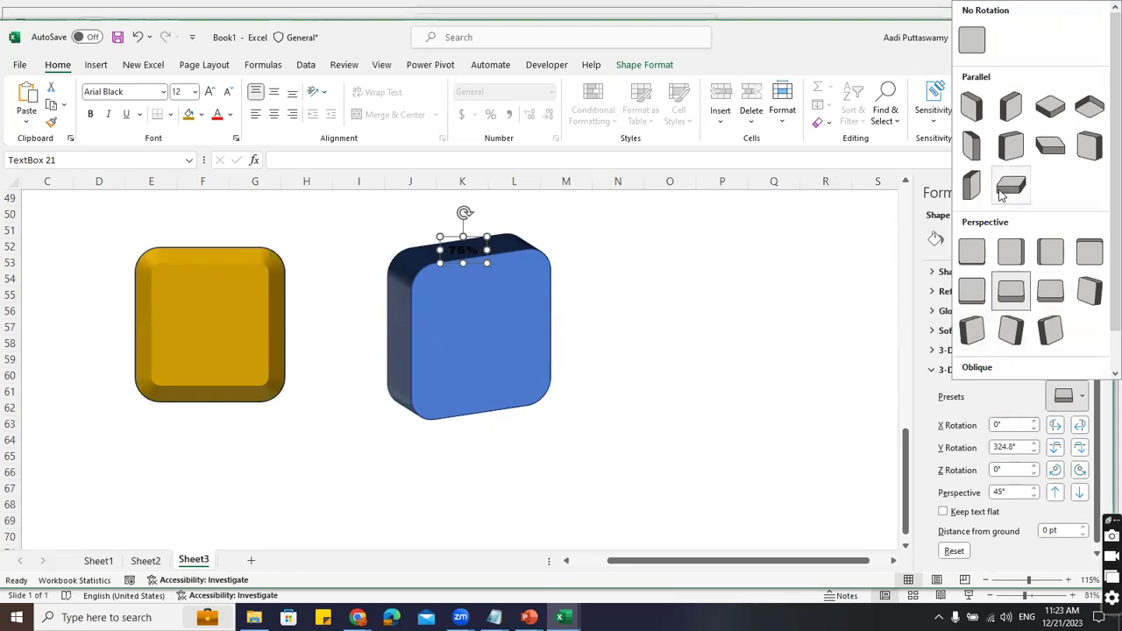
left_click(1010, 147)
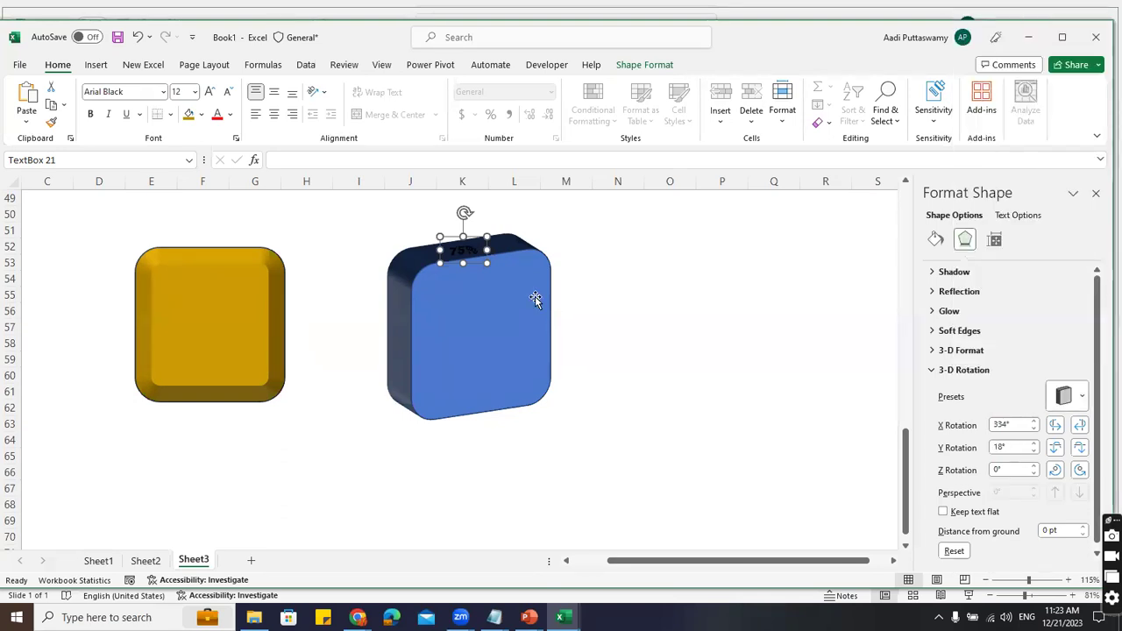
Change the font colour of the 75% text box on the blue block to a light blue theme colour
left_click(229, 115)
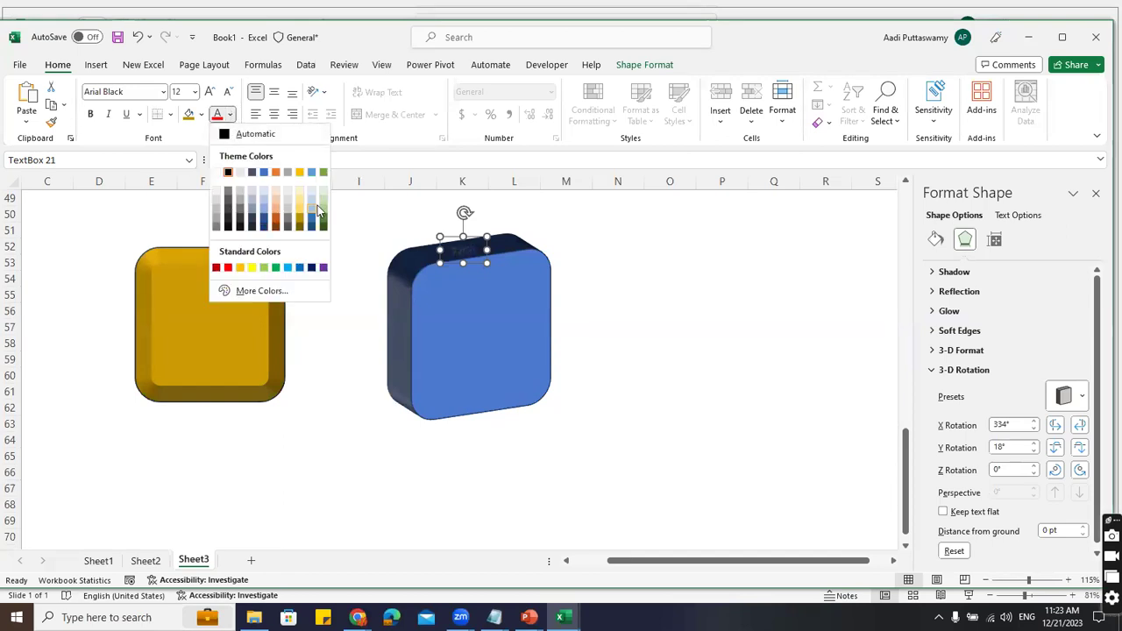
left_click(313, 205)
left_click(741, 291)
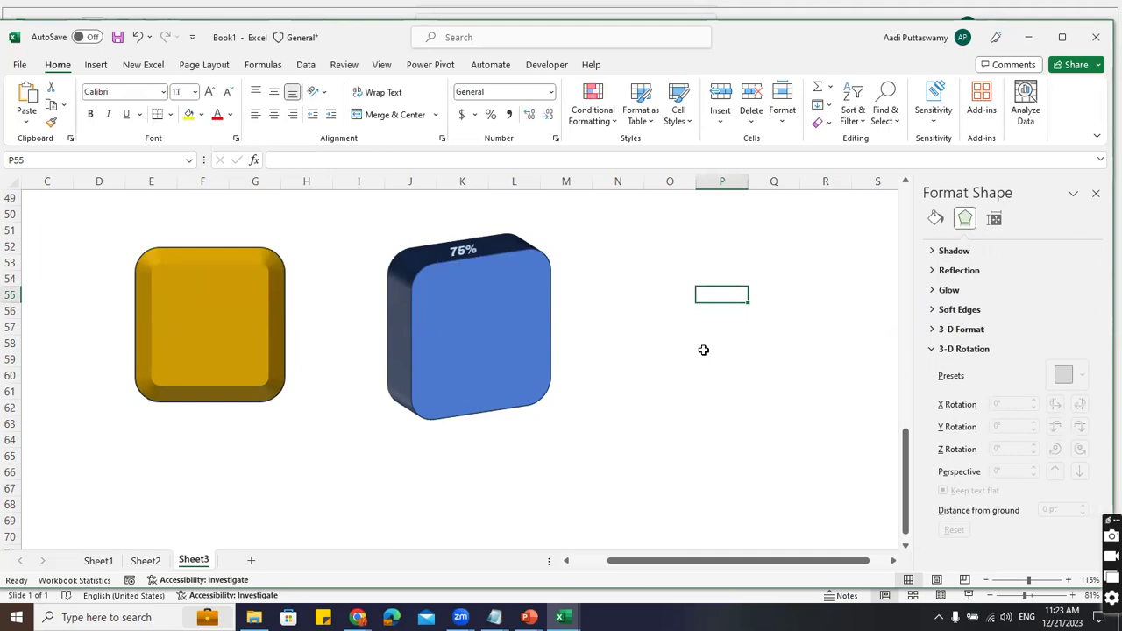
Enter 75% in cell O50 as the source value for the block's label
left_click(666, 217)
type("75")
key("ctrl+Return")
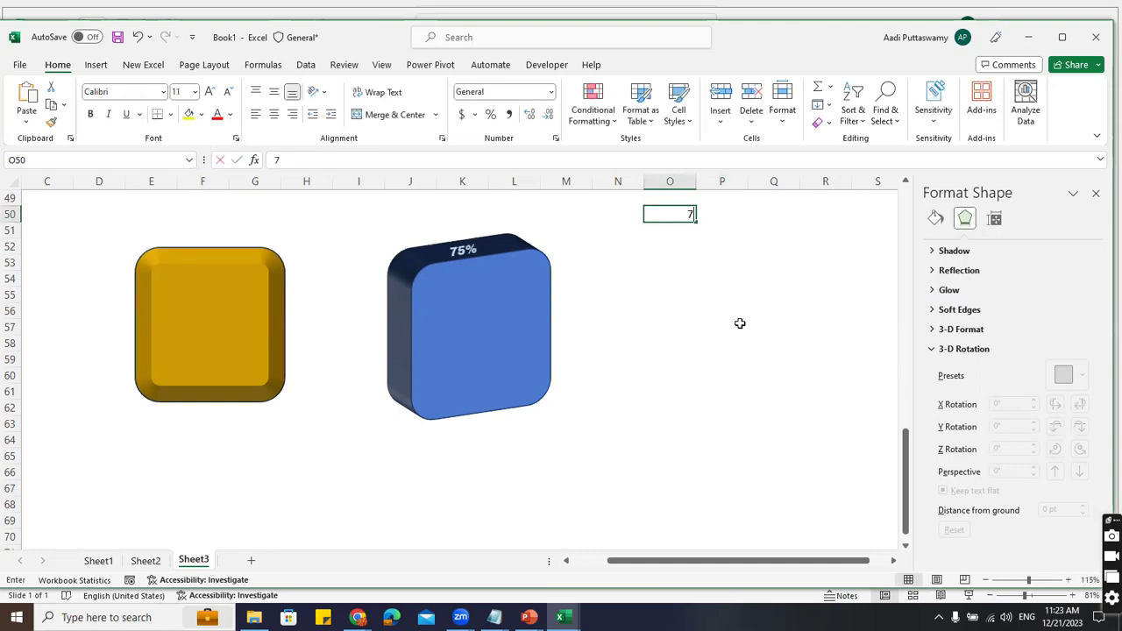
type("75%")
key("Return")
Link the text box on the blue block's upper face to cell O50 with the formula =$O$50
left_click(478, 255)
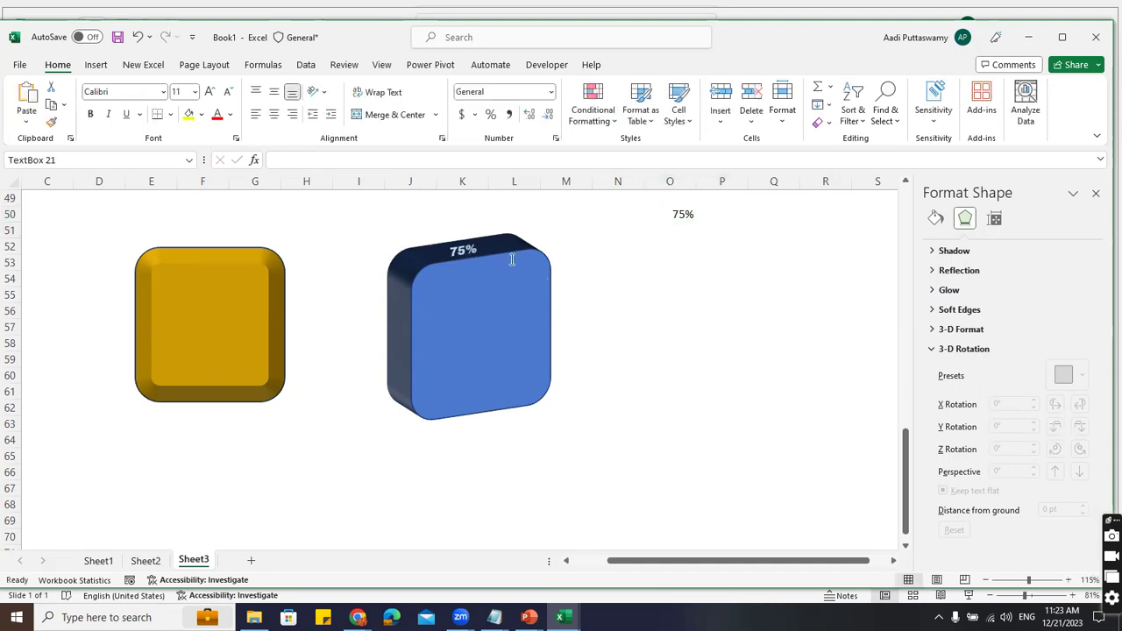
left_click(335, 160)
type("=")
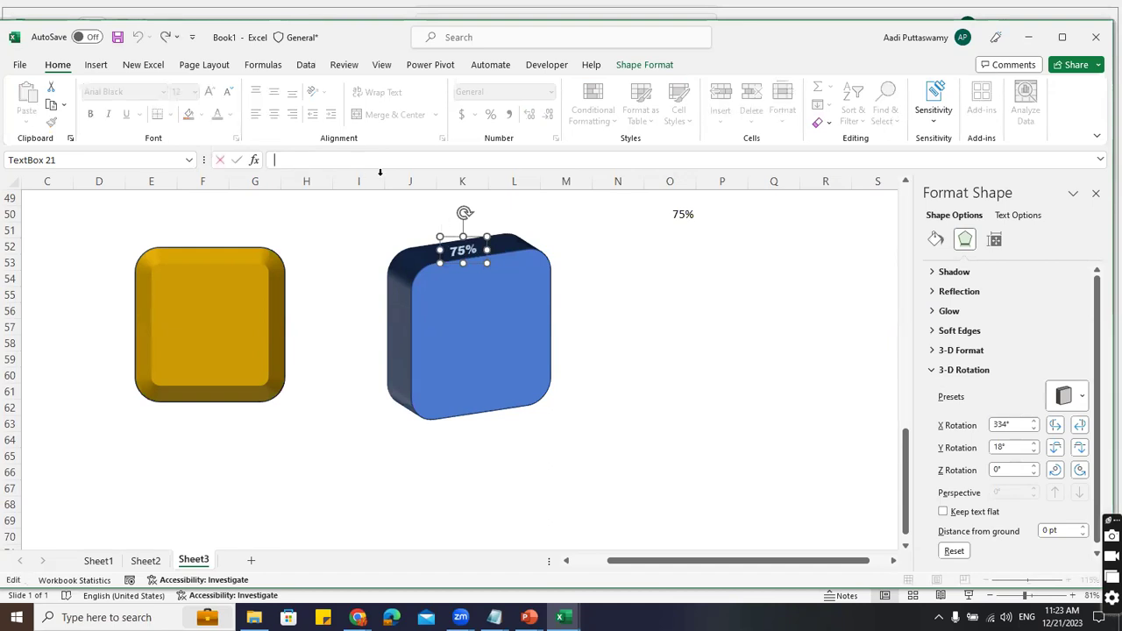
left_click(684, 213)
key("Return")
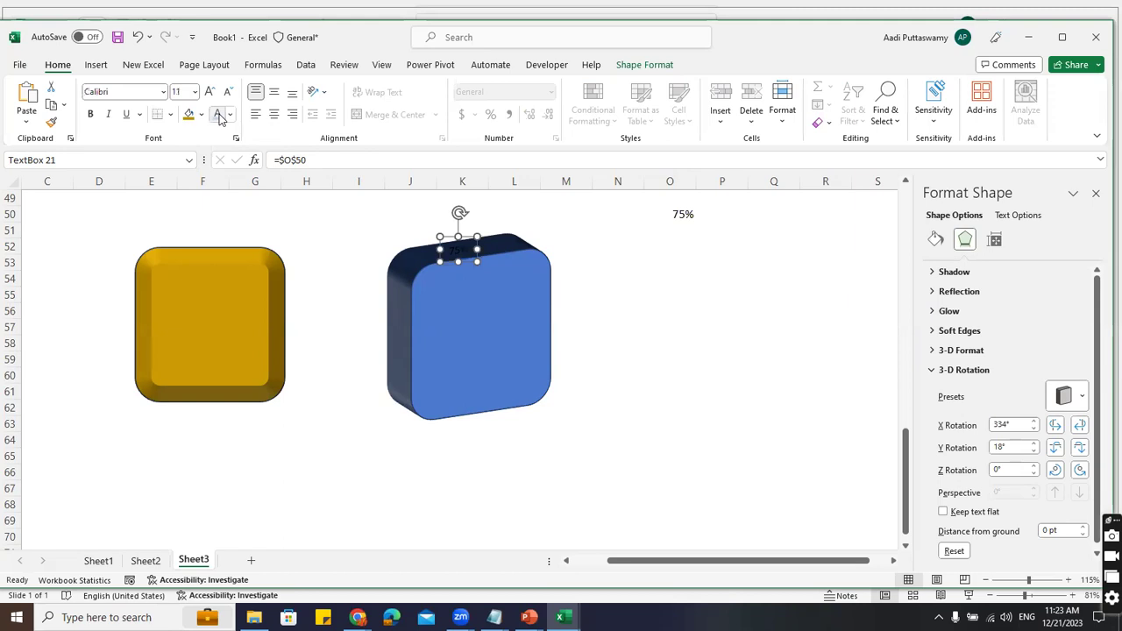
Reapply the light font colour to the linked 75% label and set its font to Arial Black
left_click(722, 338)
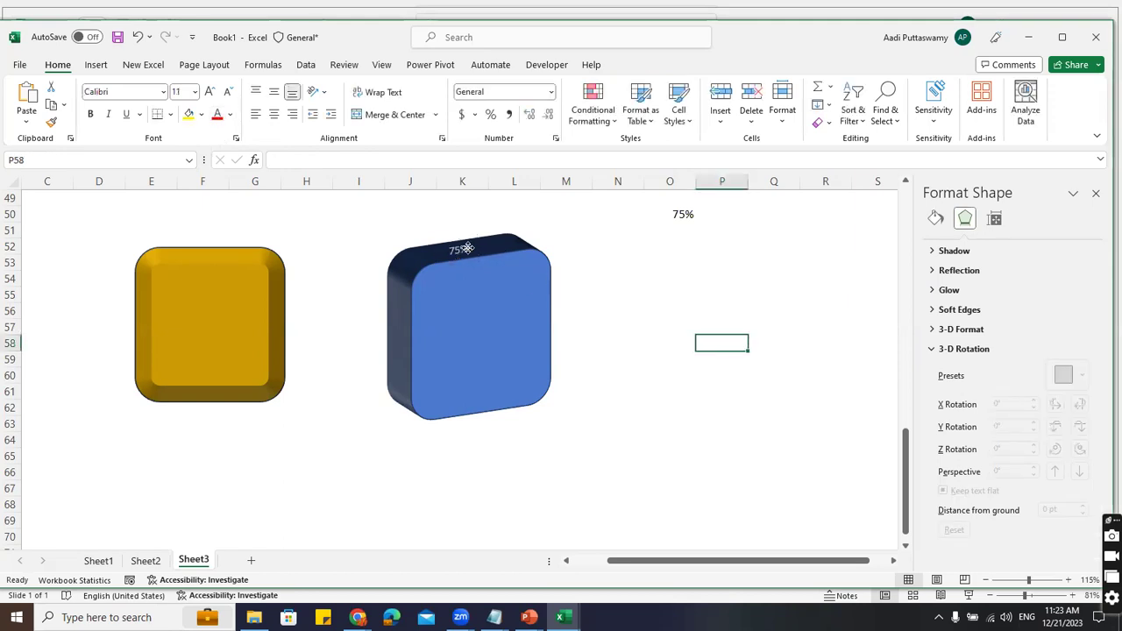
left_click(467, 249)
left_click(130, 91)
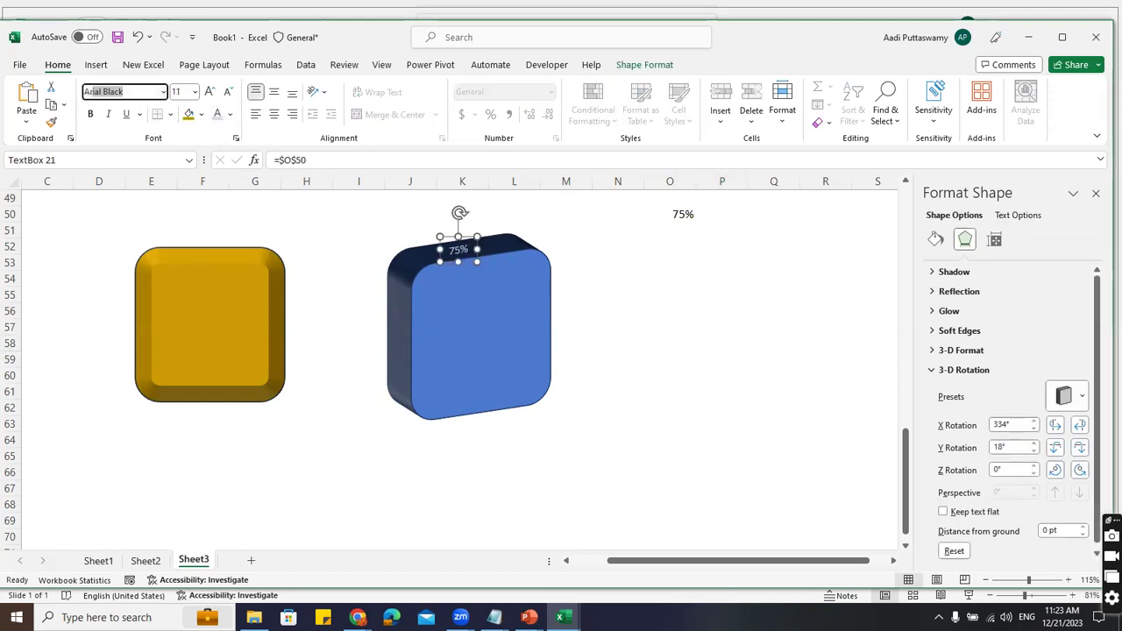
left_click(649, 327)
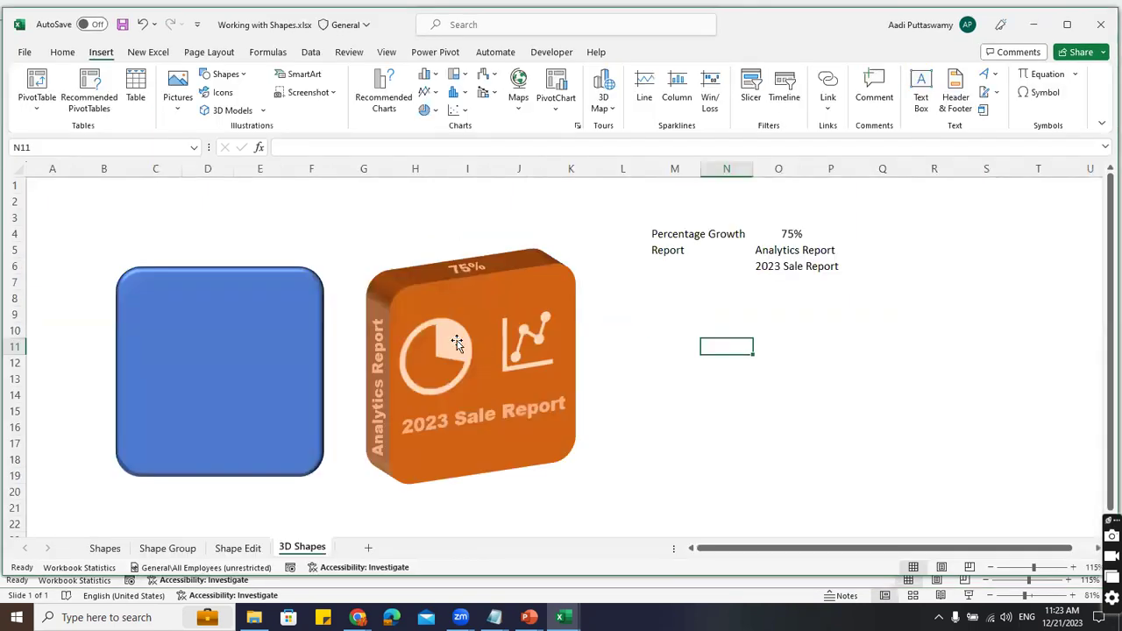
Check the icons on the finished block in Working with Shapes.xlsx and insert a solid pie-chart icon from an "analytics" icon search in Book1
left_click(452, 339)
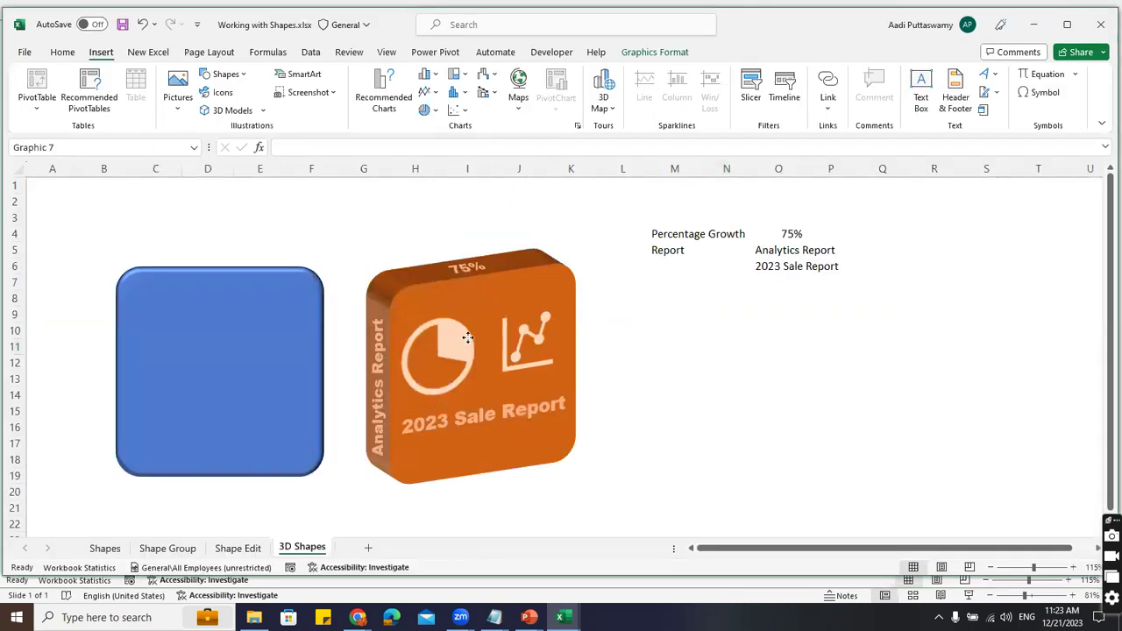
left_click(518, 427)
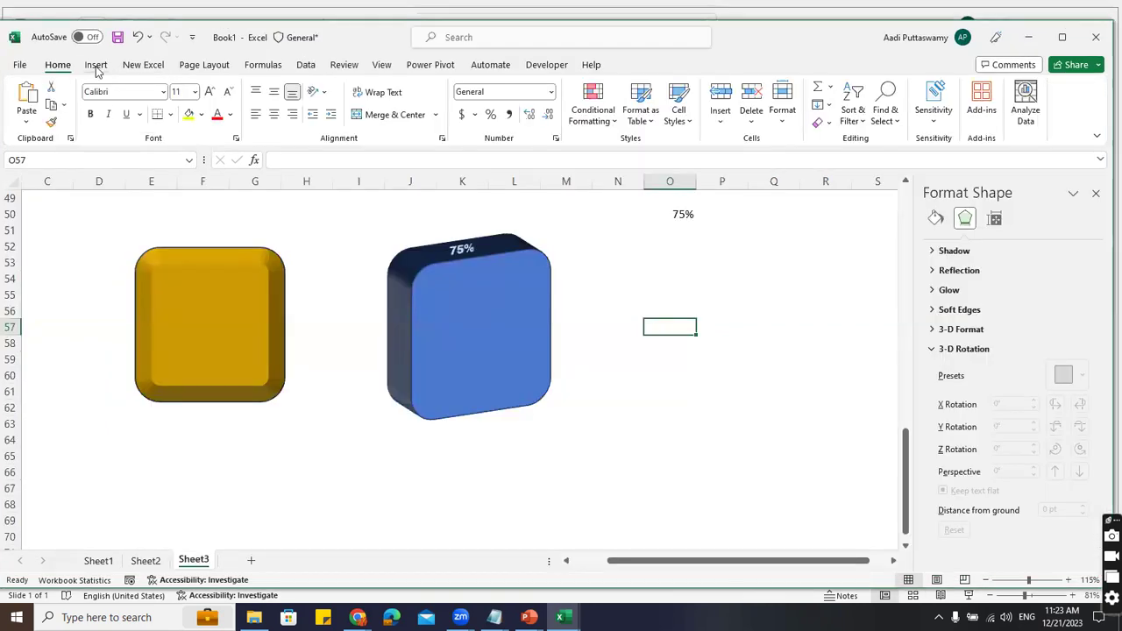
left_click(95, 65)
left_click(217, 105)
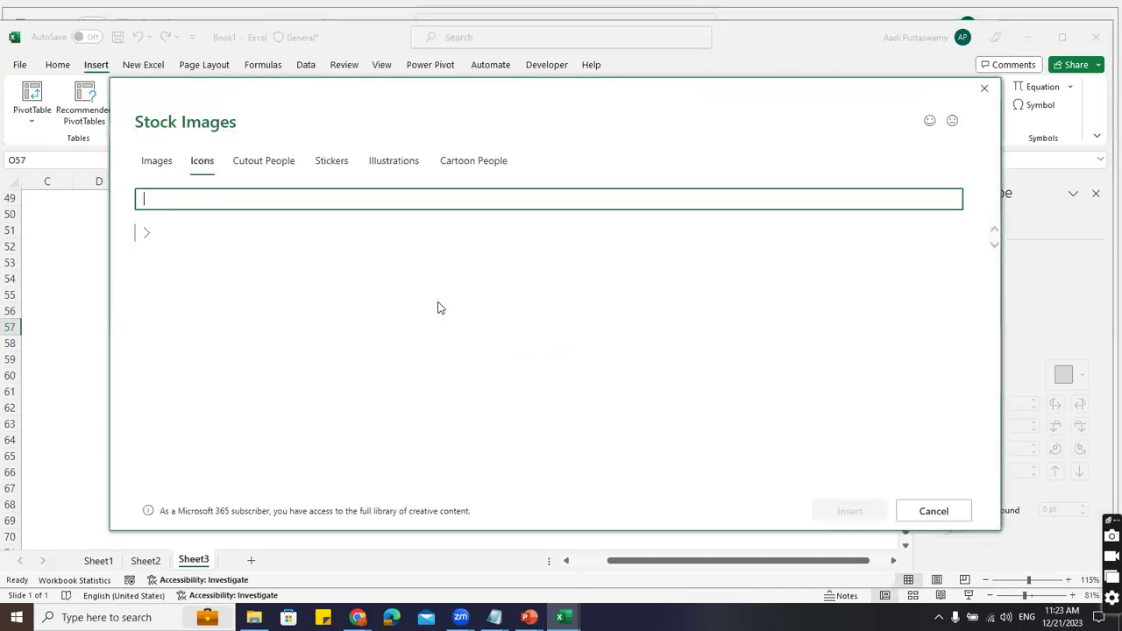
scroll(750, 425, "down", 2)
scroll(750, 426, "down", 8)
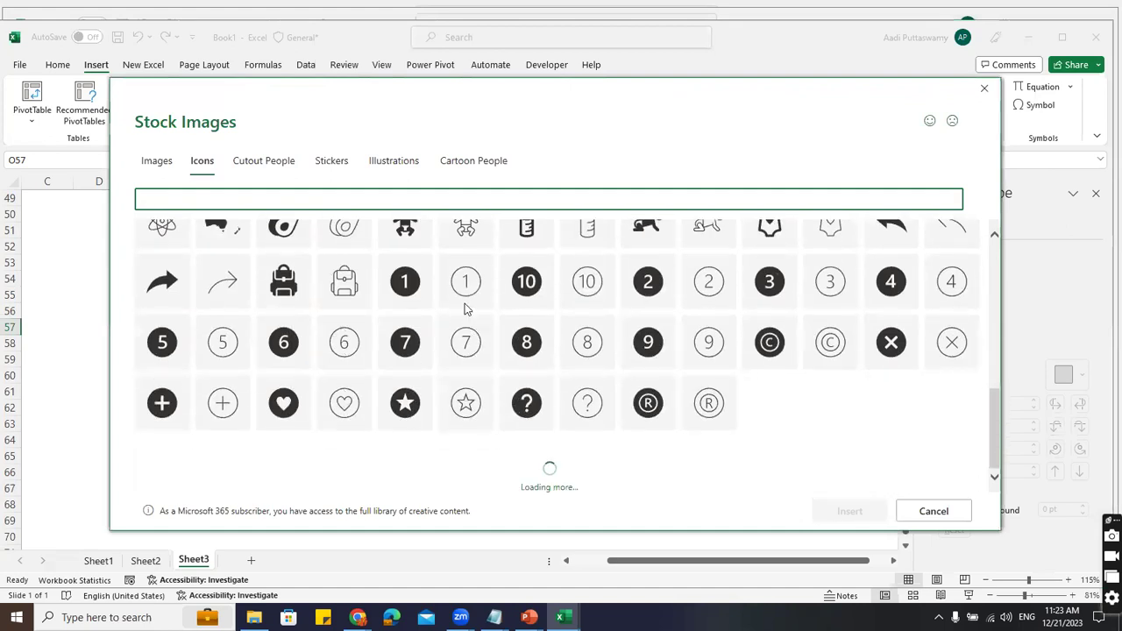
left_click(324, 194)
type("analytics")
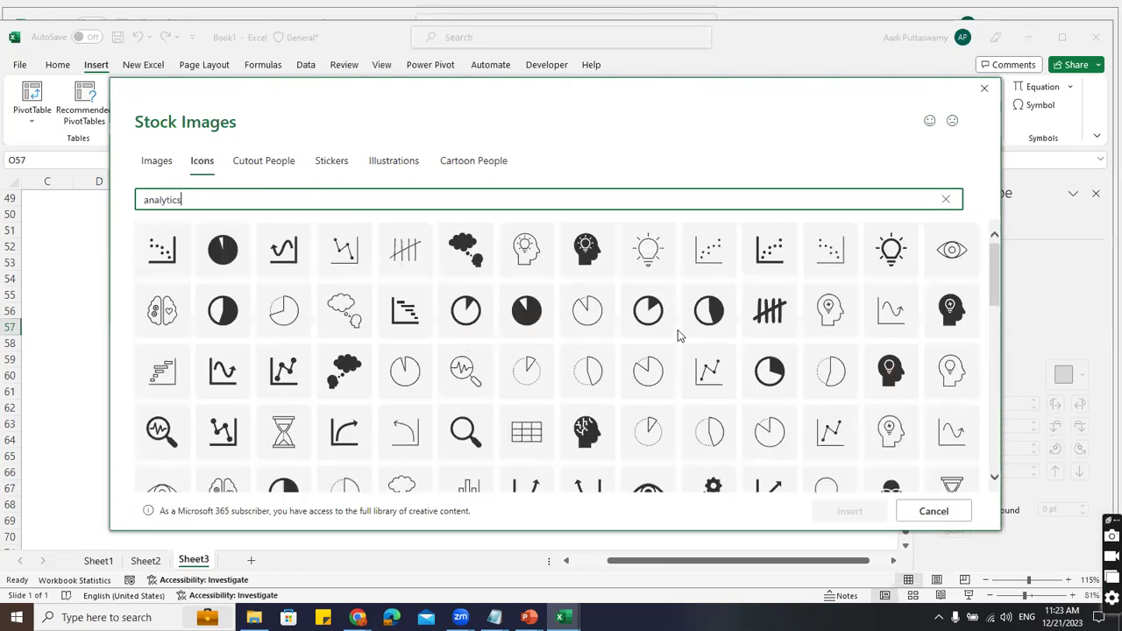
left_click(651, 318)
left_click(847, 512)
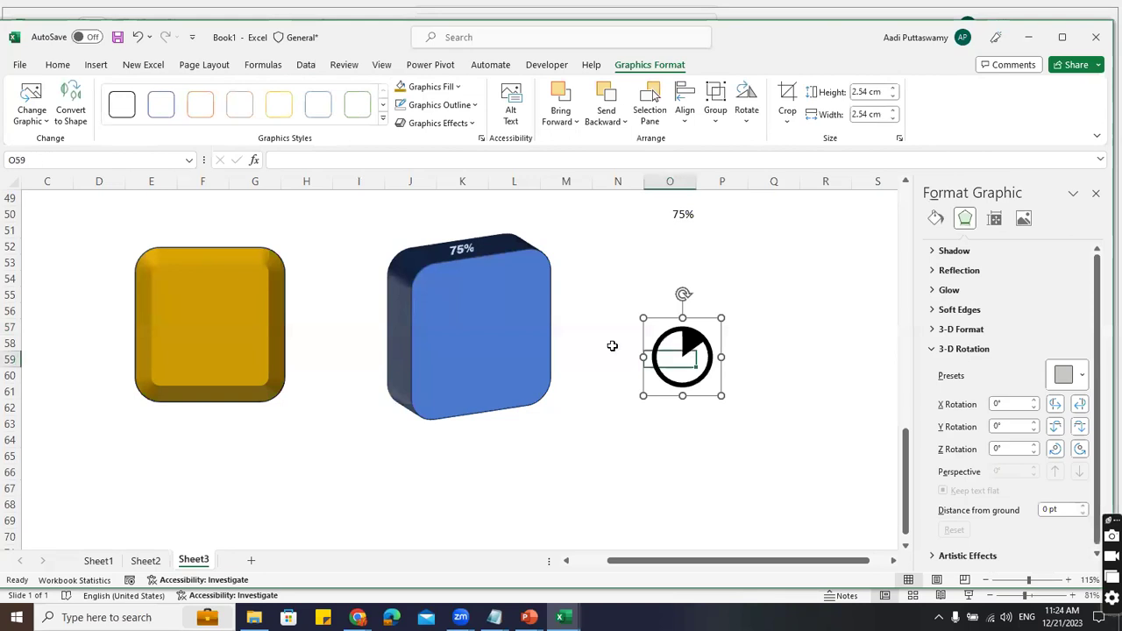
Place the pie-chart icon on the upper-left part of the blue block's front face and apply the Off Axis 1: Right 3-D rotation
left_click(776, 328)
left_click_drag(698, 345, 457, 284)
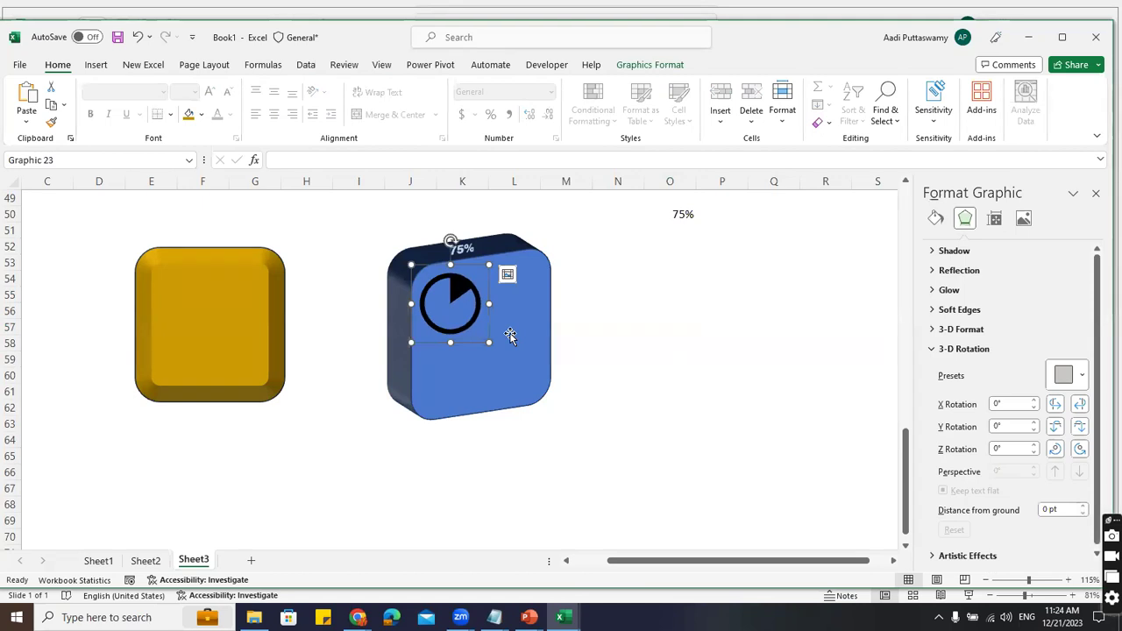
left_click(1068, 375)
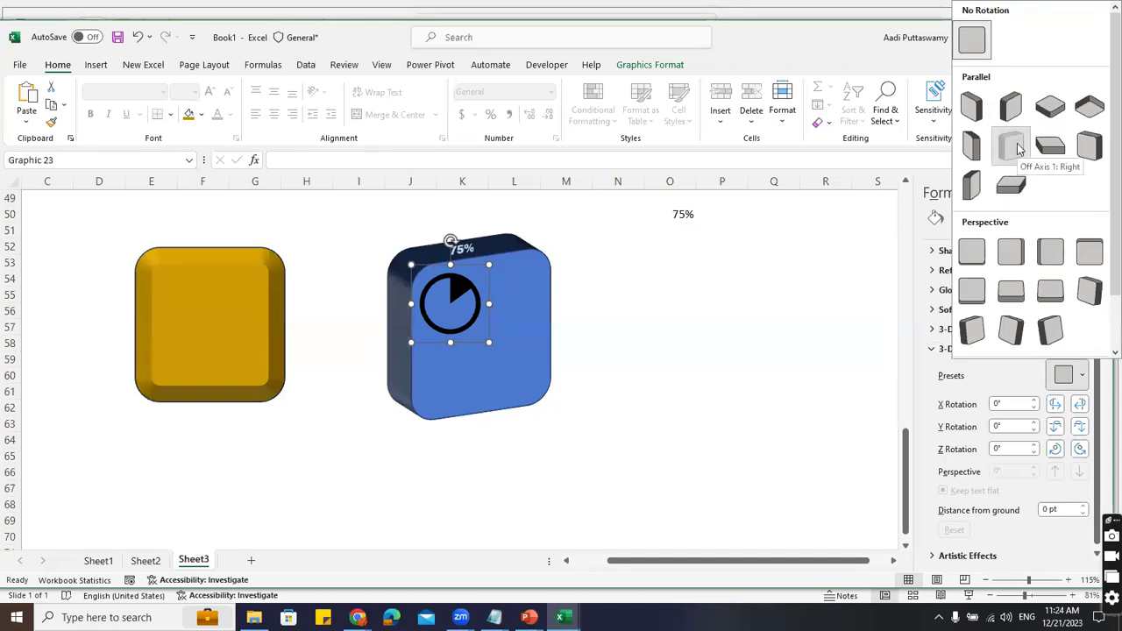
left_click(1018, 149)
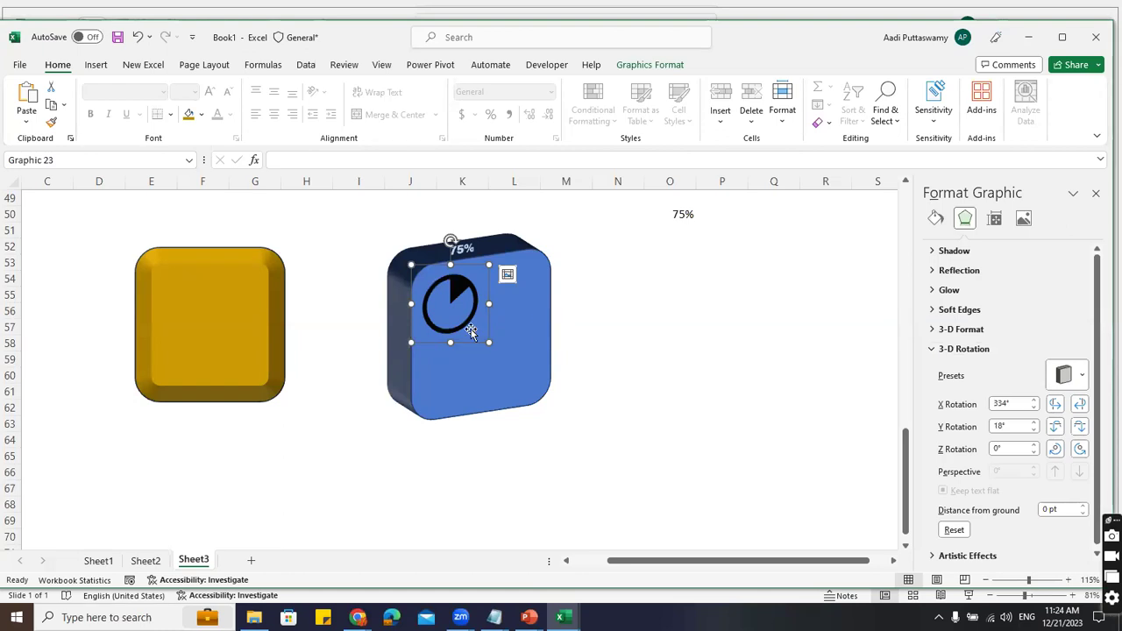
Fill the pie-chart icon on the blue block with a light blue theme colour
left_click(660, 70)
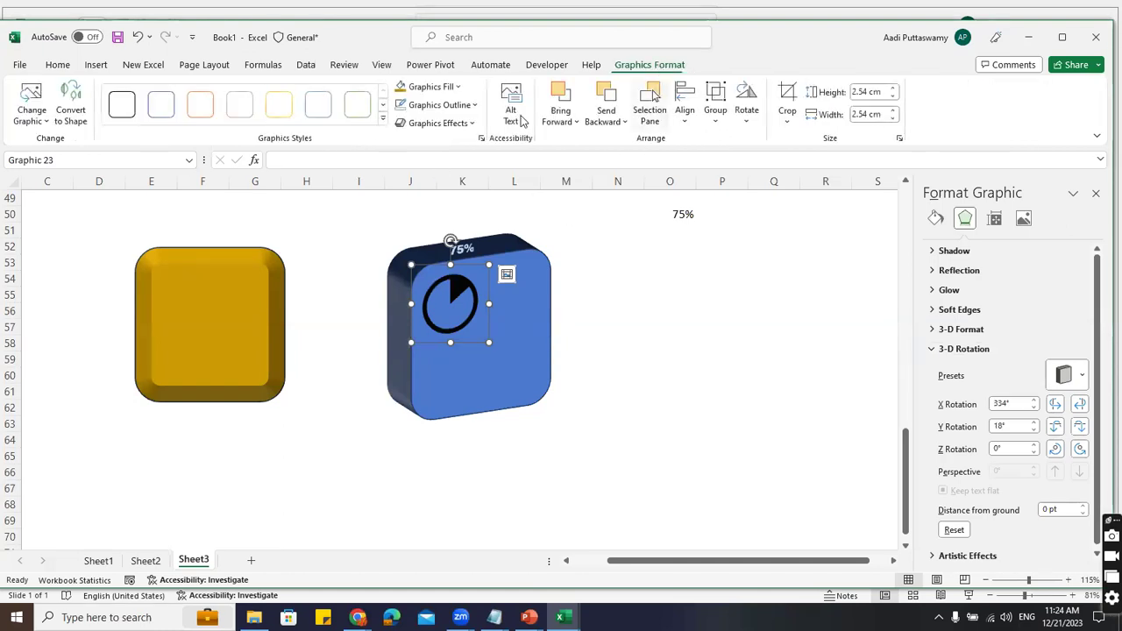
left_click(458, 86)
left_click(457, 86)
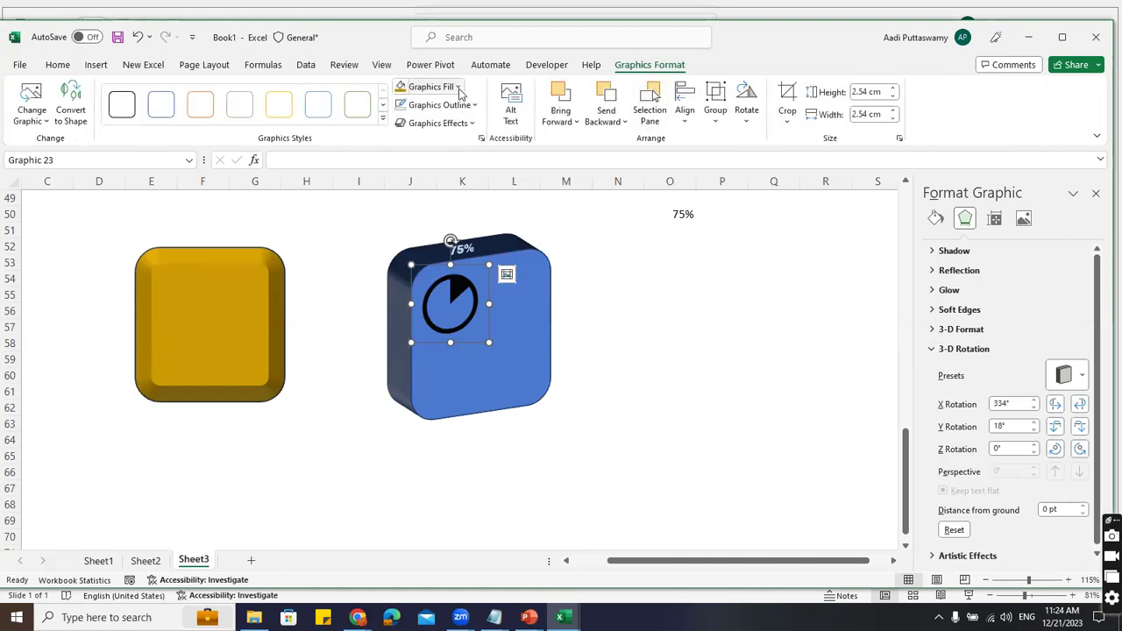
left_click(458, 88)
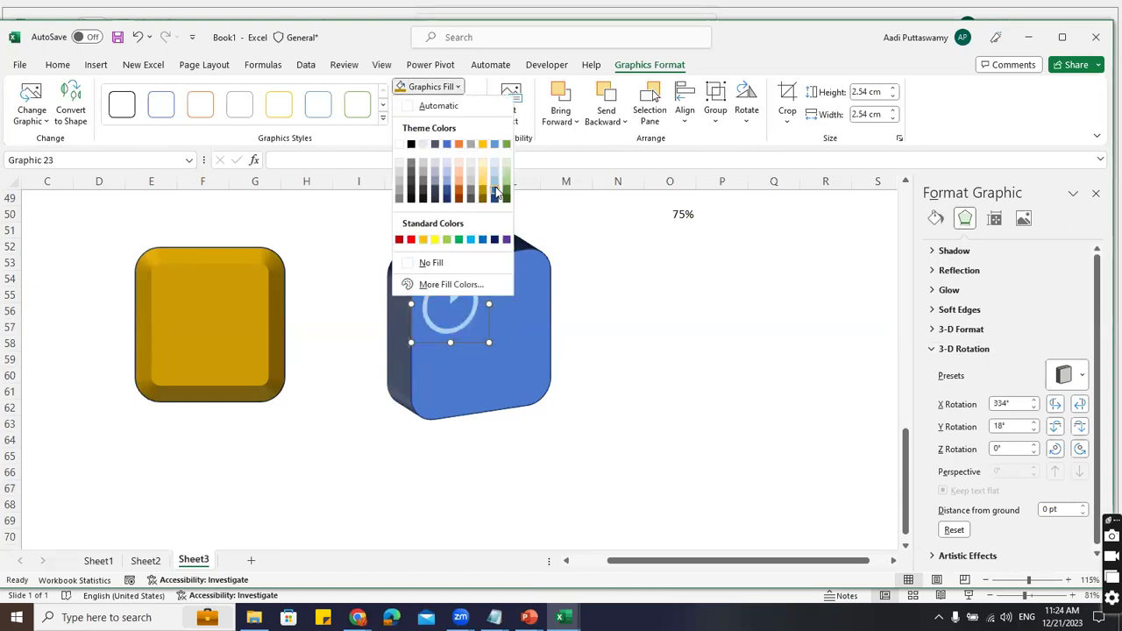
left_click(649, 284)
left_click(677, 326)
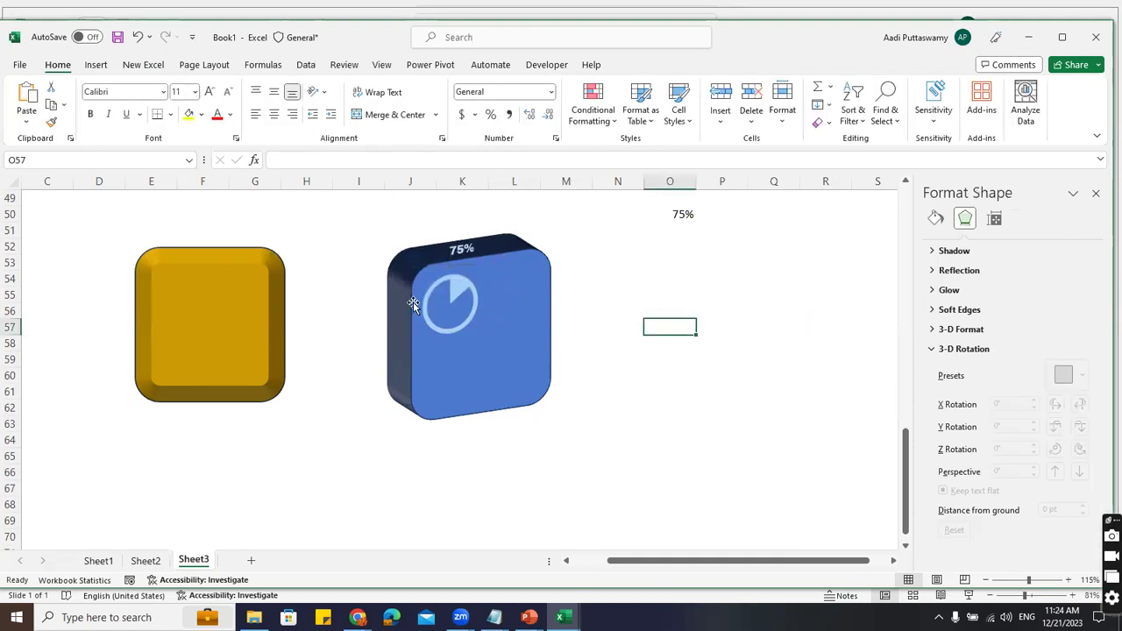
Insert the solid declining bar-chart icon with a downward arrow from the stock icon library
left_click(95, 65)
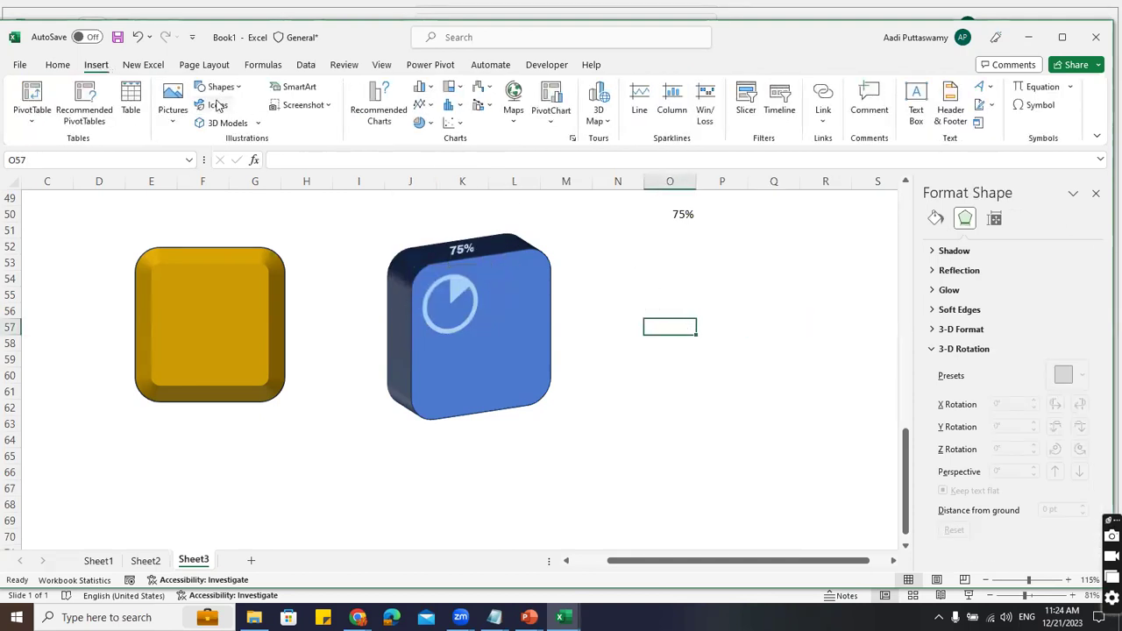
left_click(216, 104)
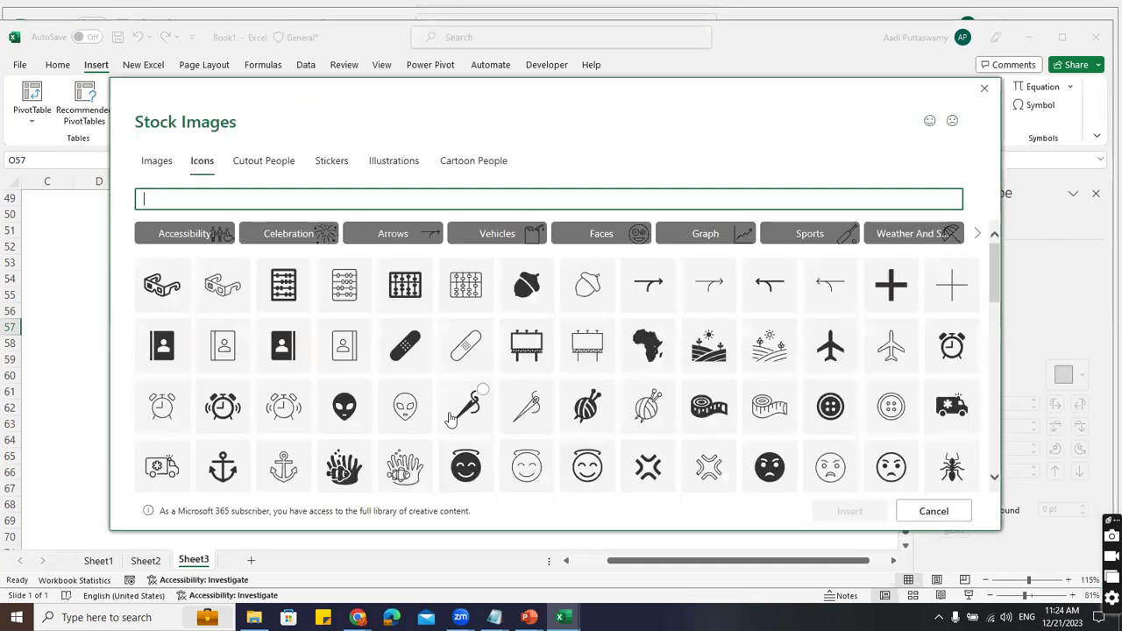
scroll(451, 421, "down", 3)
scroll(618, 425, "down", 10)
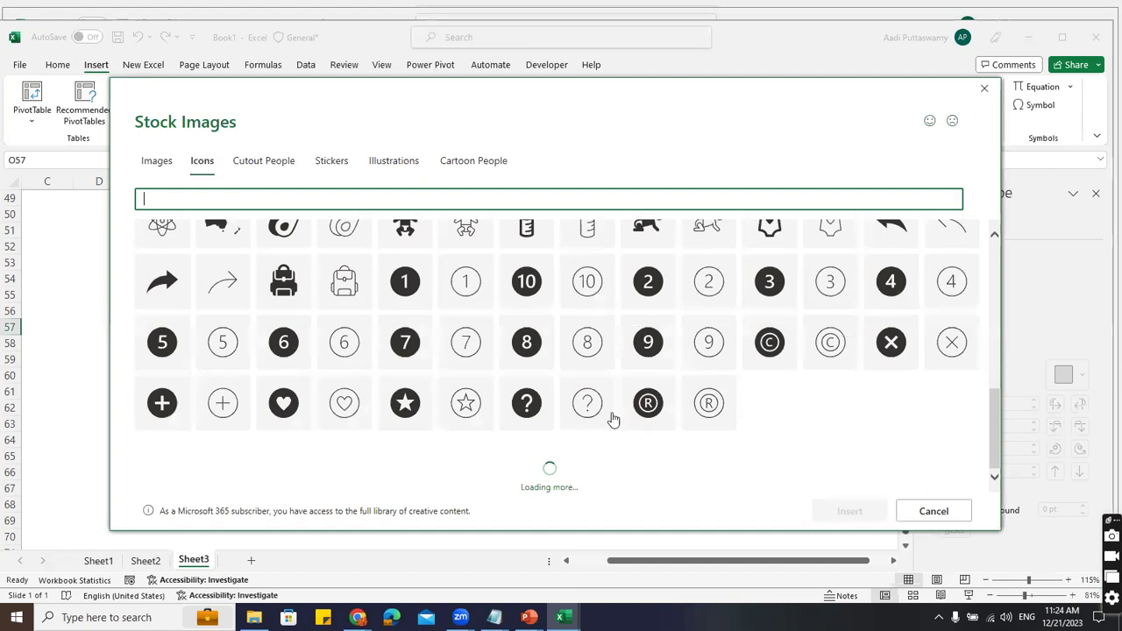
scroll(603, 414, "down", 3)
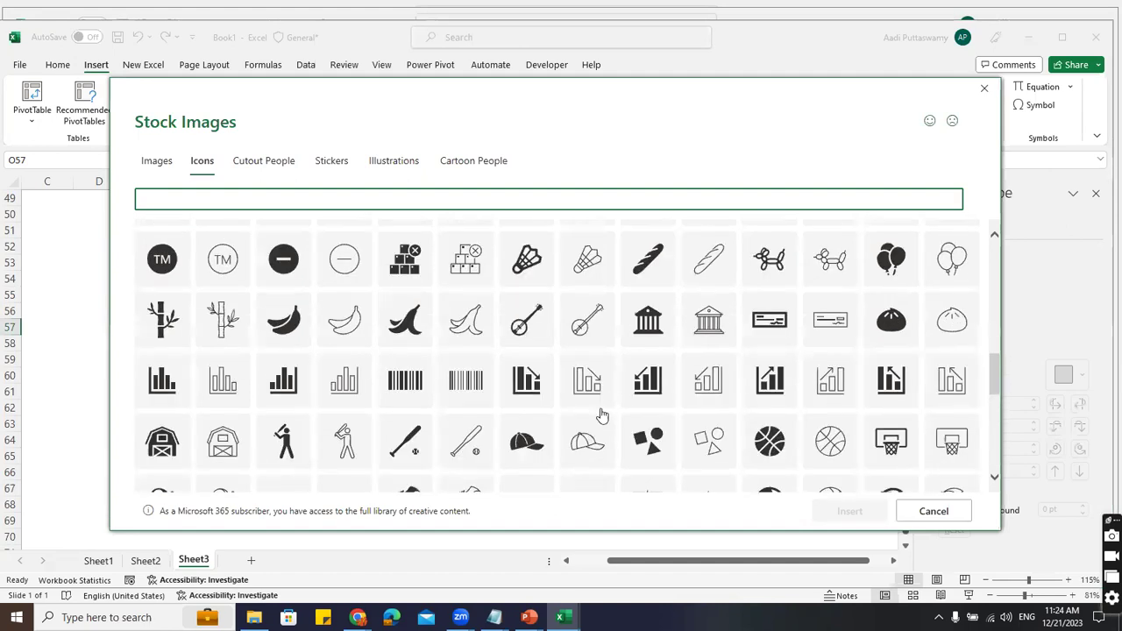
scroll(601, 412, "down", 1)
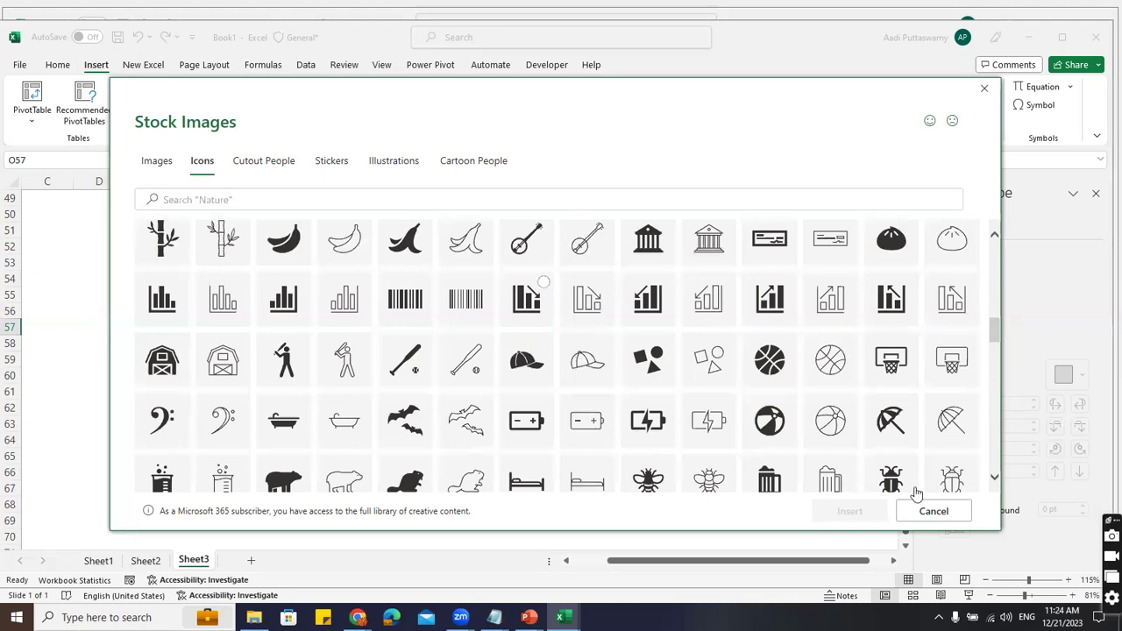
left_click(873, 511)
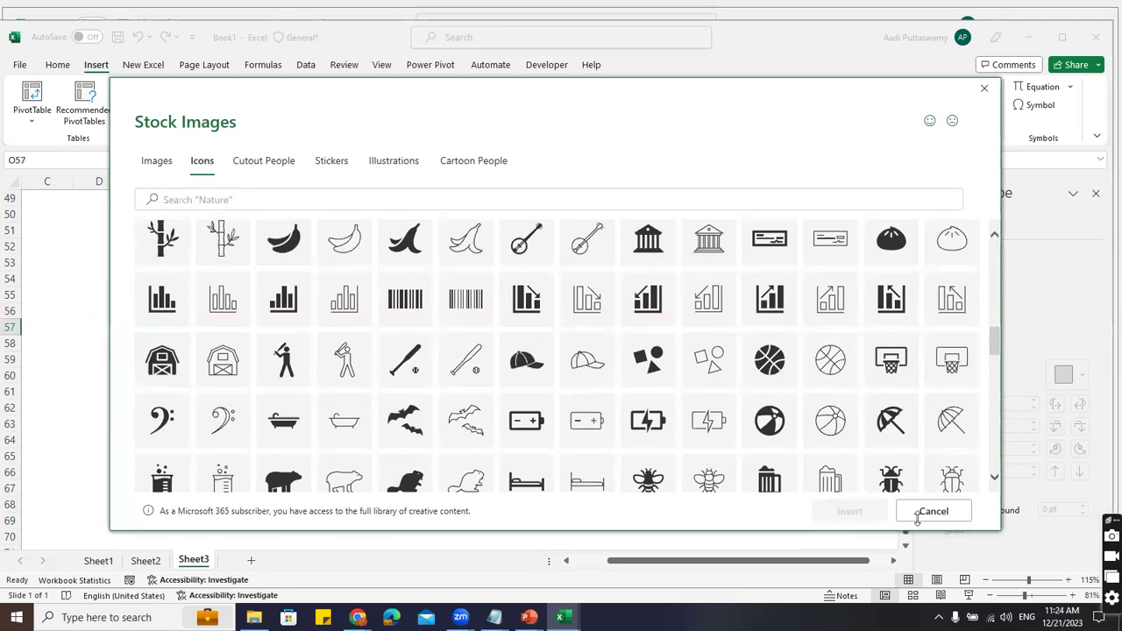
left_click(544, 283)
left_click(543, 282)
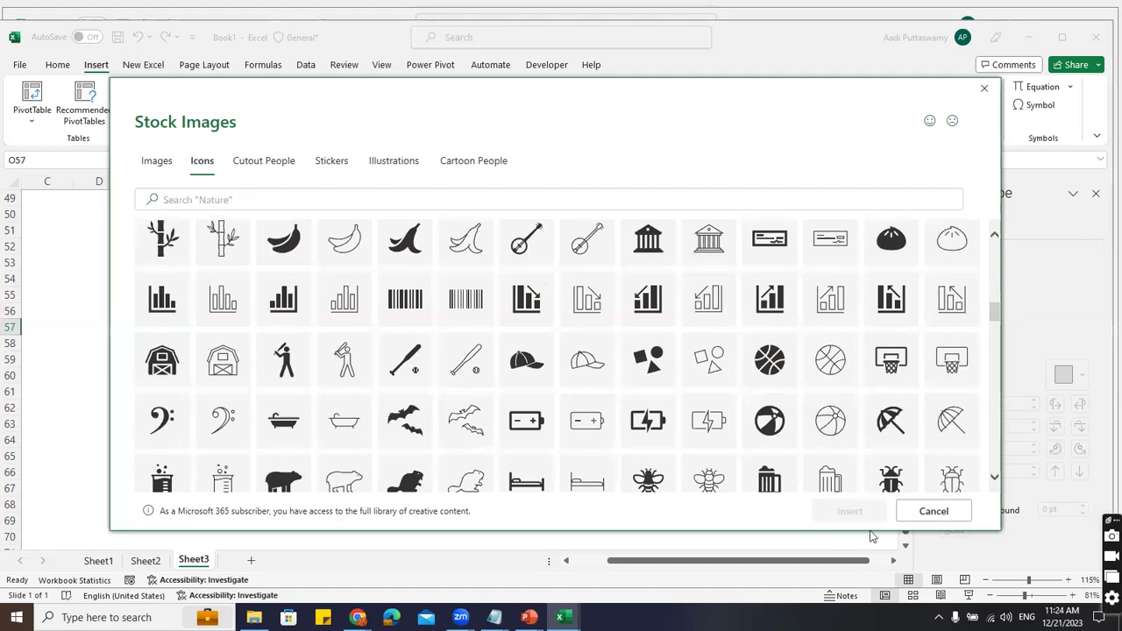
left_click(544, 282)
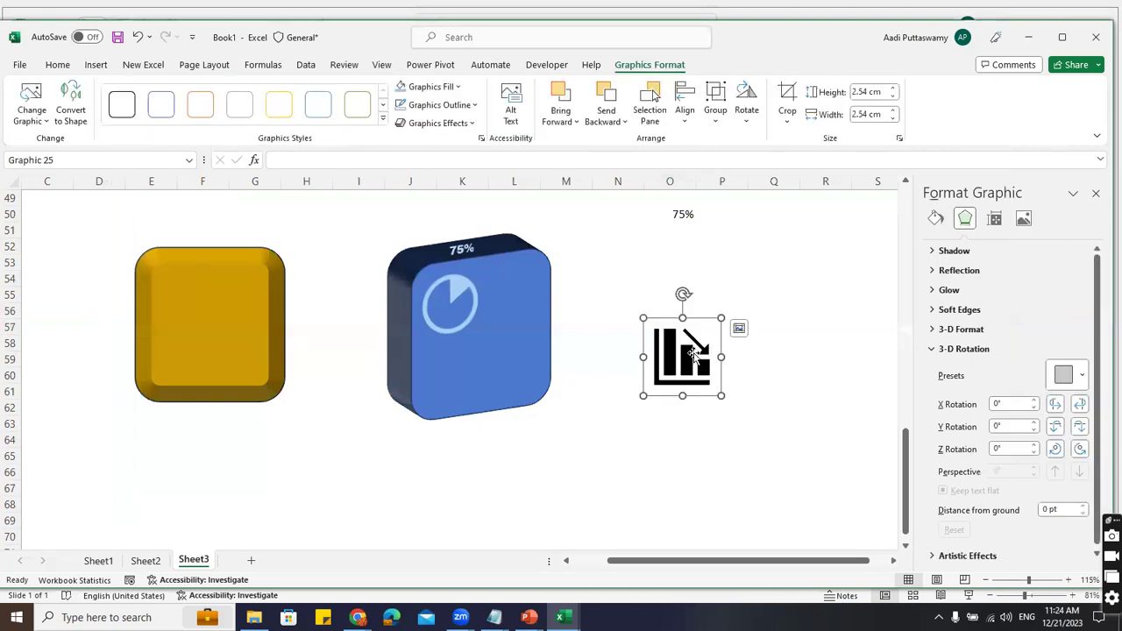
Copy the pie-chart icon's formatting to the bar-chart icon and place it beside the pie chart on the blue block's front face
left_click_drag(692, 355, 635, 305)
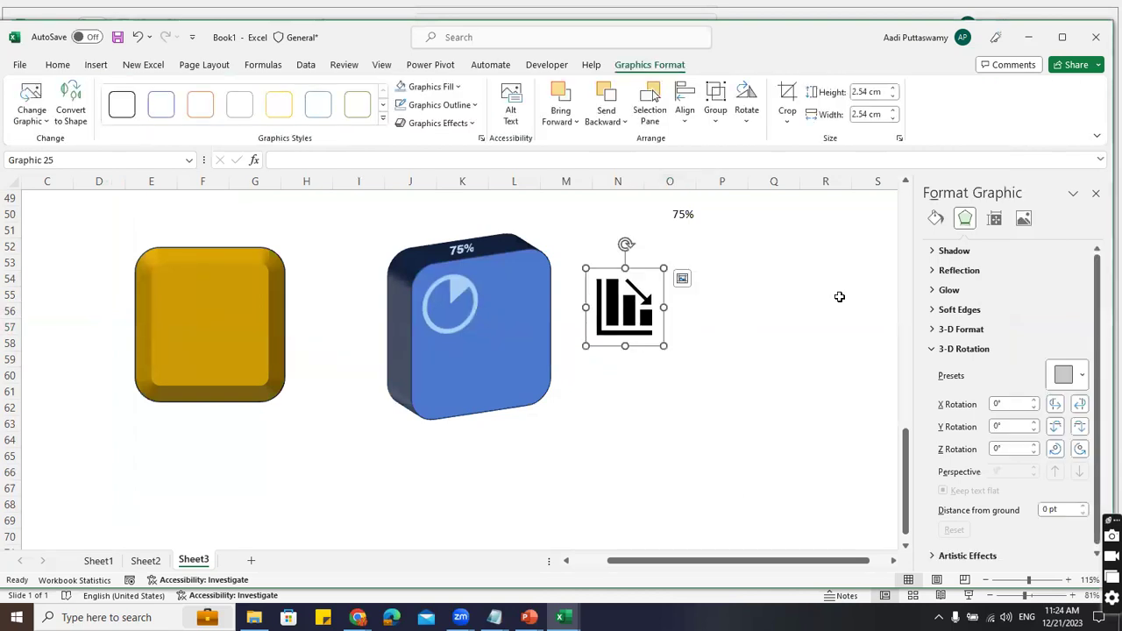
left_click(447, 285)
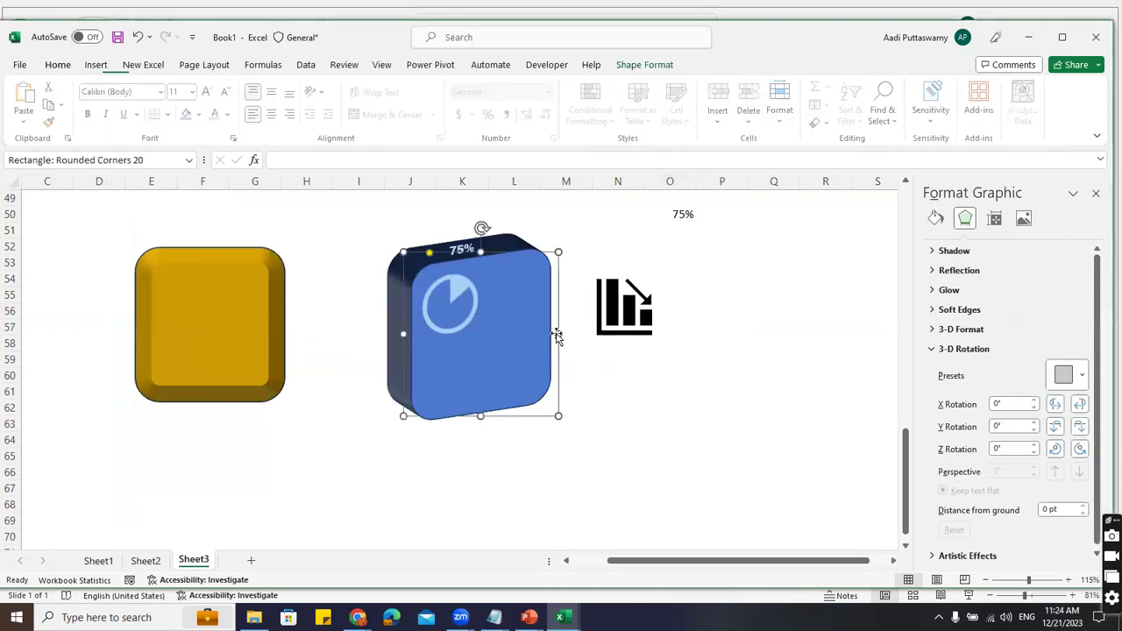
left_click(451, 298)
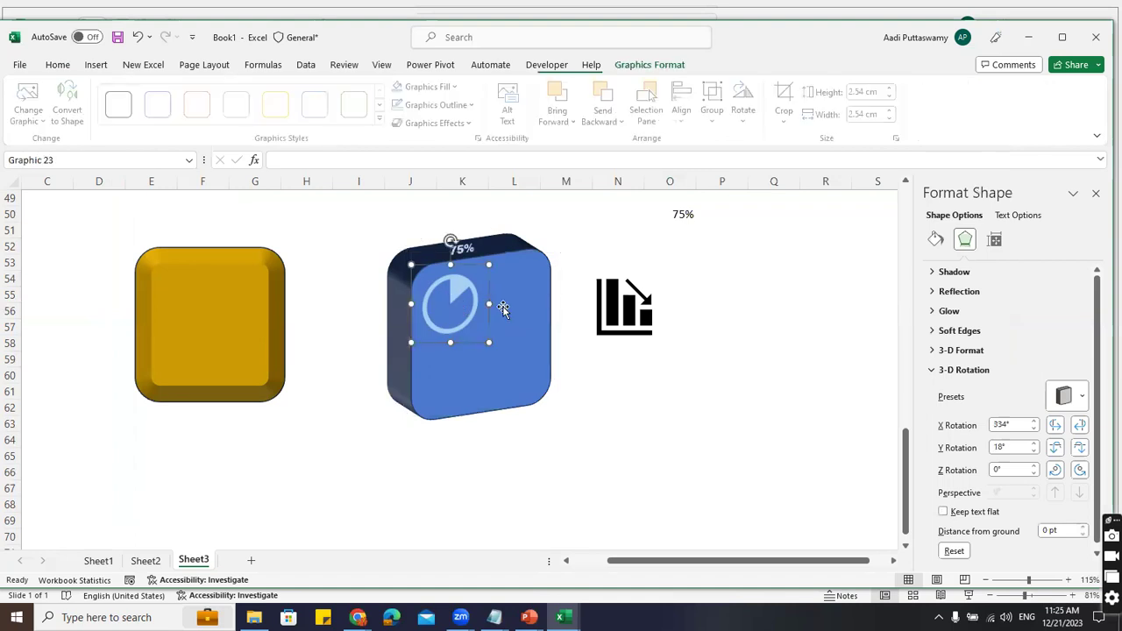
left_click(610, 309)
key("ctrl+shift+v")
left_click_drag(632, 308, 523, 297)
left_click(669, 310)
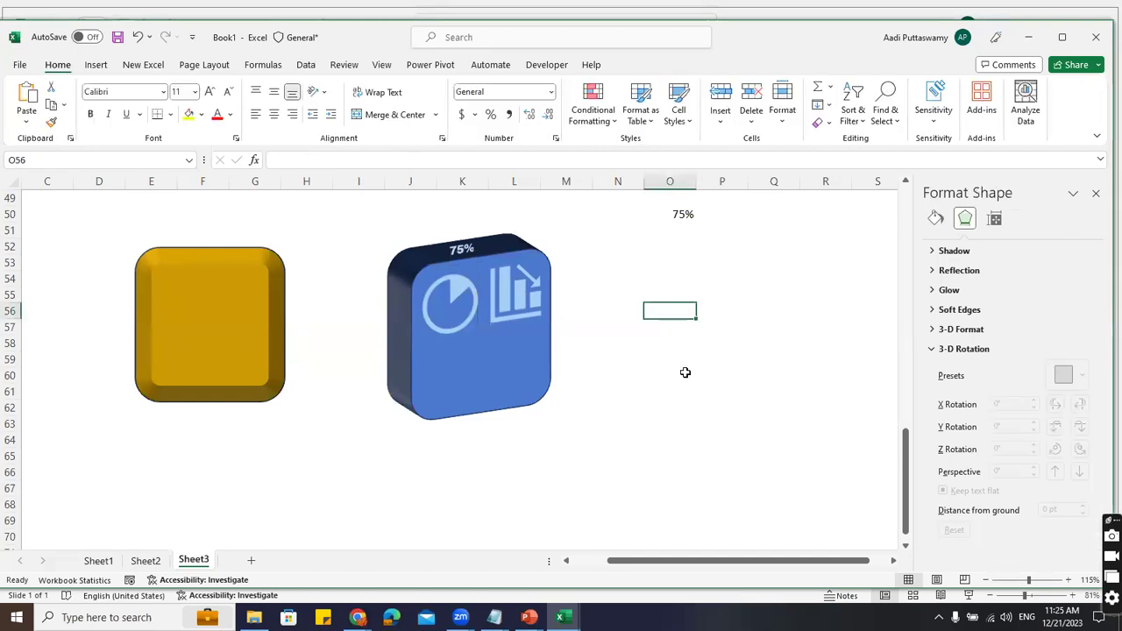
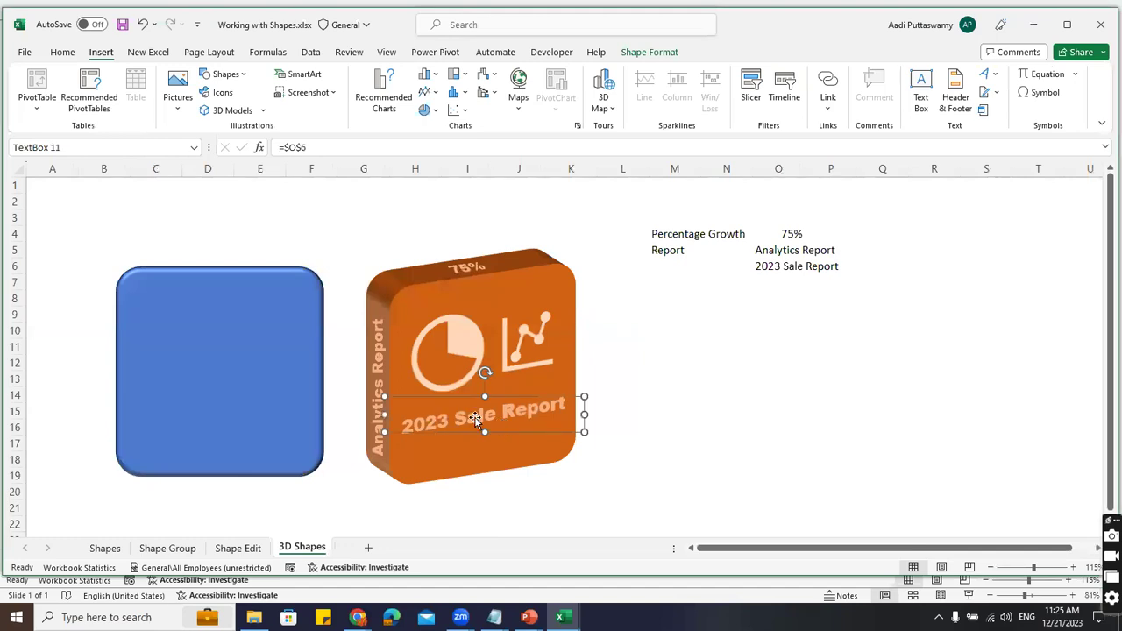
Change the linked front-face title in cell O6 of Working with Shapes.xlsx to "2022 Profits"
left_click(766, 267)
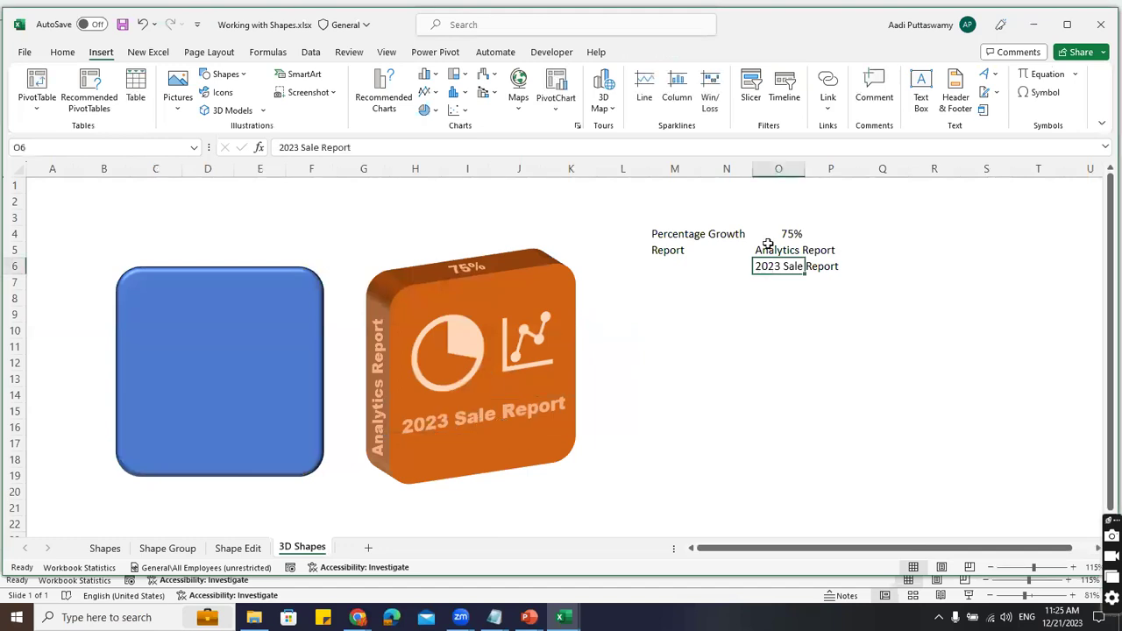
left_click(769, 237)
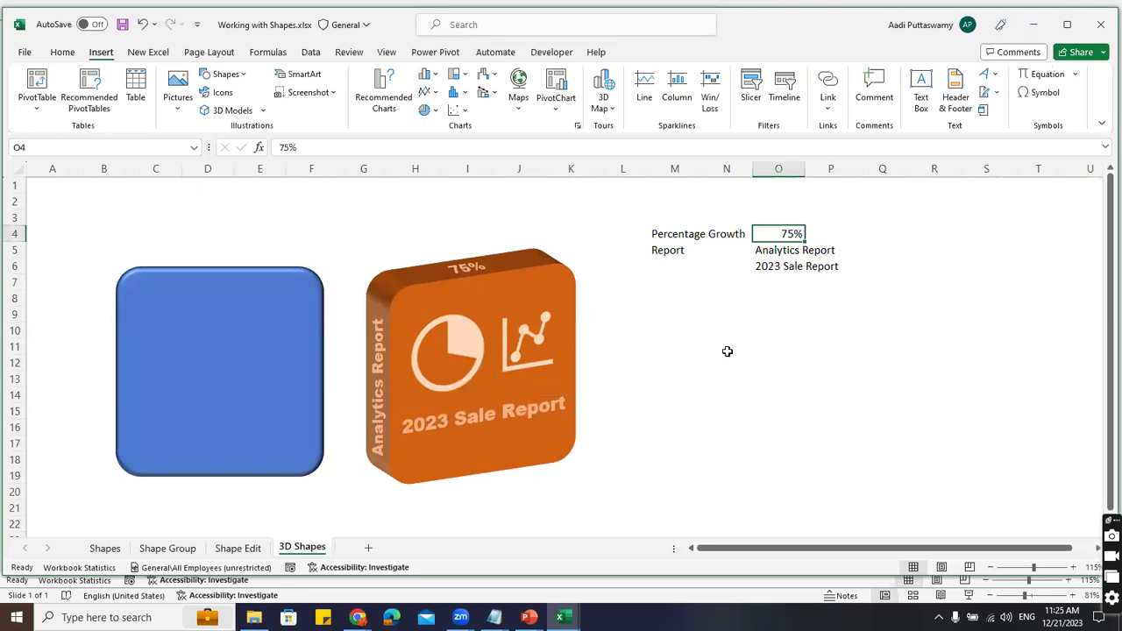
left_click(767, 268)
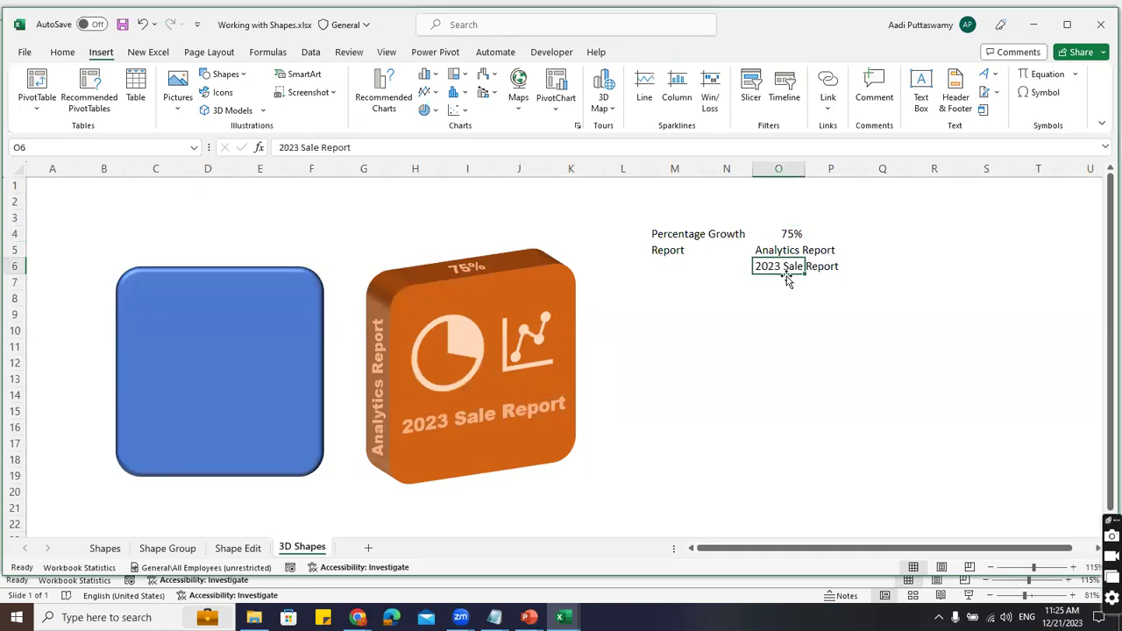
type("2023")
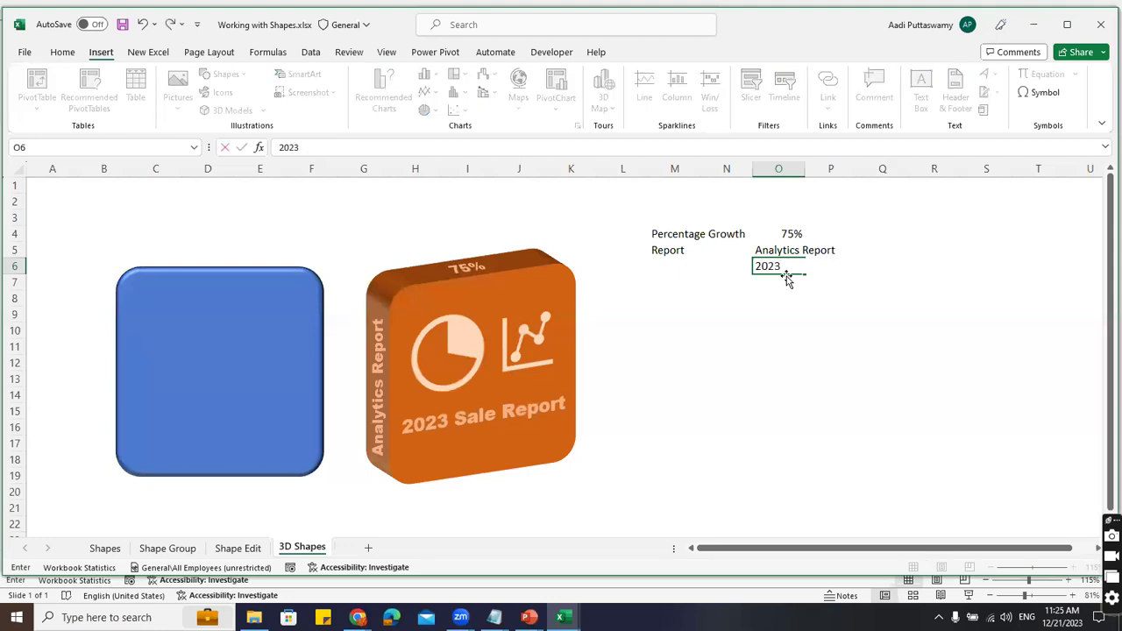
key("BackSpace")
type("2 Proit")
key("BackSpace")
type("fit")
key("BackSpace")
key("BackSpace")
key("BackSpace")
key("BackSpace")
key("BackSpace")
key("BackSpace")
type("ofits")
key("Return")
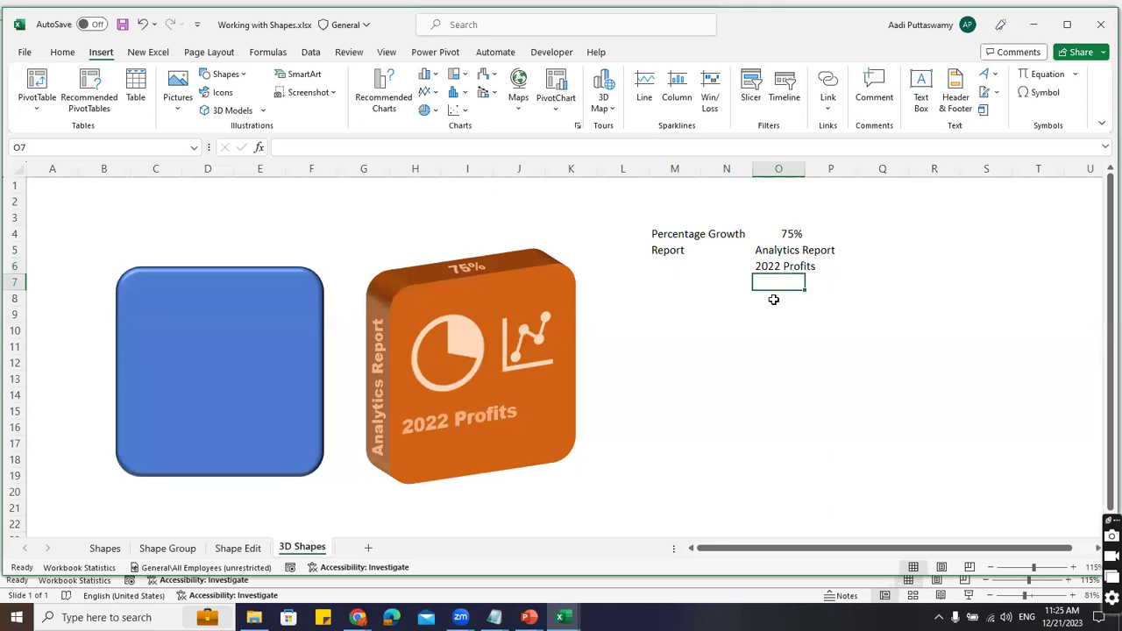
Set the Percentage Growth value in O4 to 80% and check which cell the block's vertical side label is linked to
left_click(795, 235)
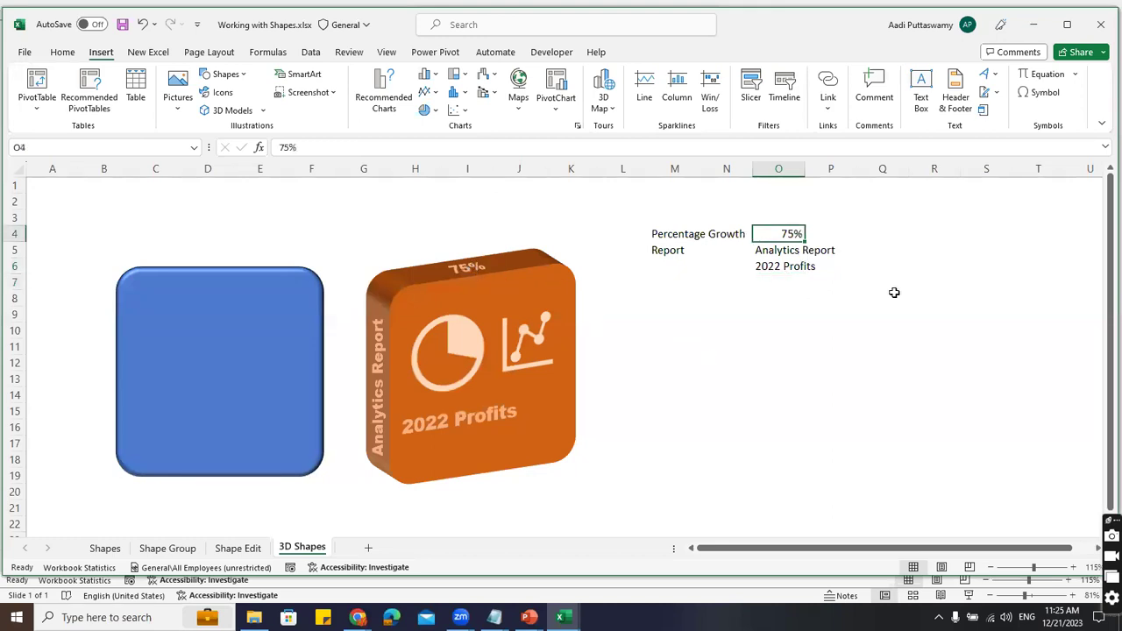
type("80%")
key("Return")
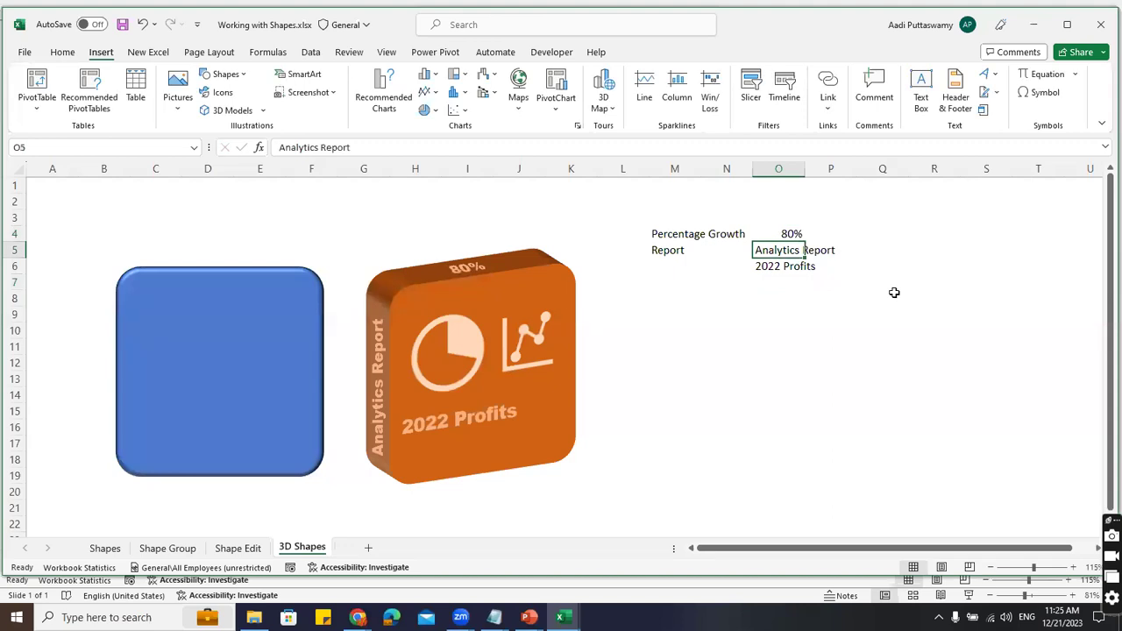
left_click(382, 379)
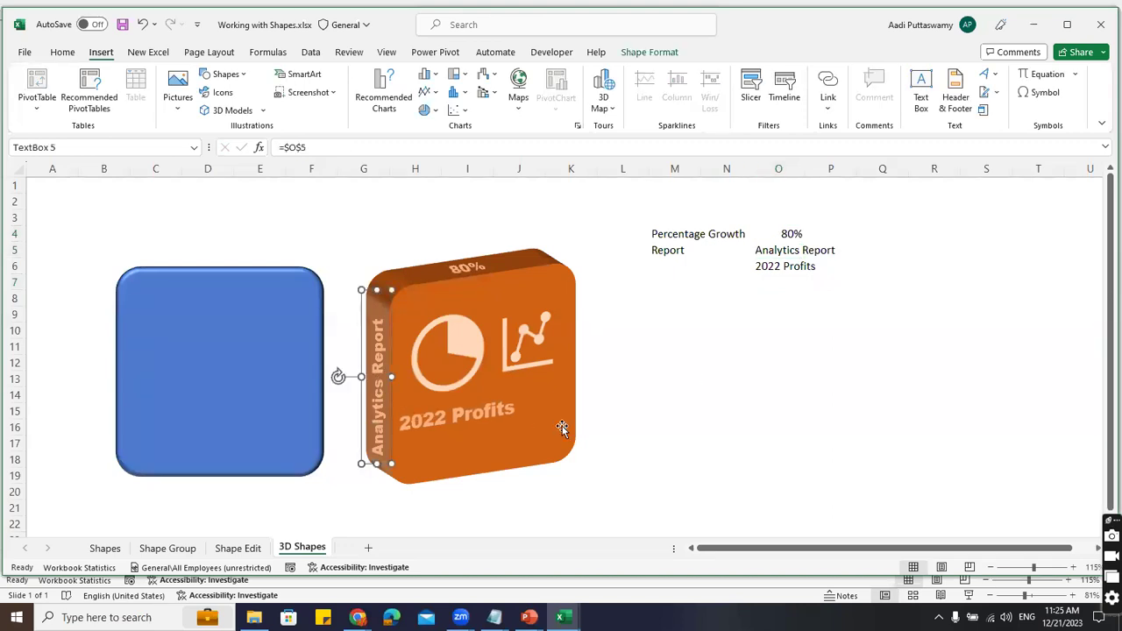
left_click(786, 250)
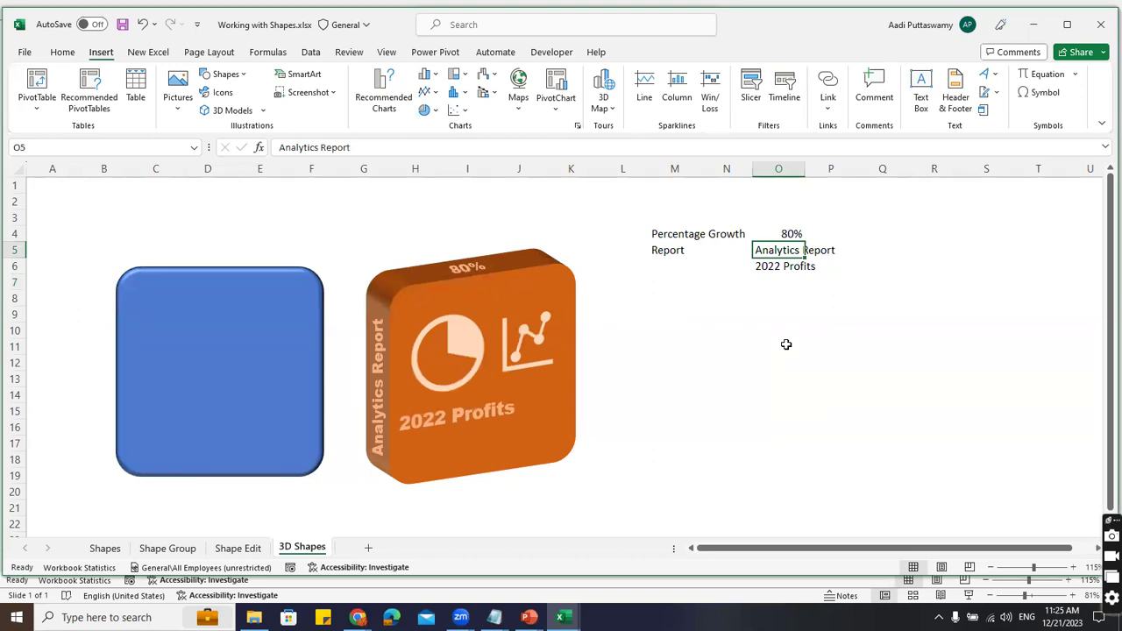
Close Working with Shapes.xlsx, Book1 and the open PowerPoint presentation without saving any changes
left_click(1101, 24)
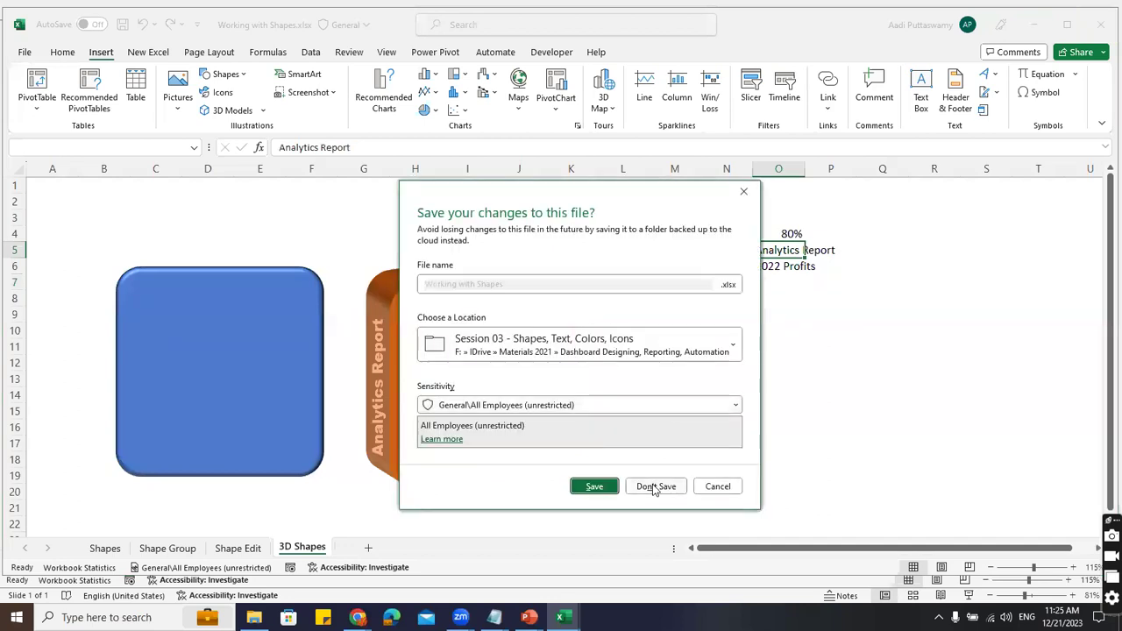
left_click(656, 487)
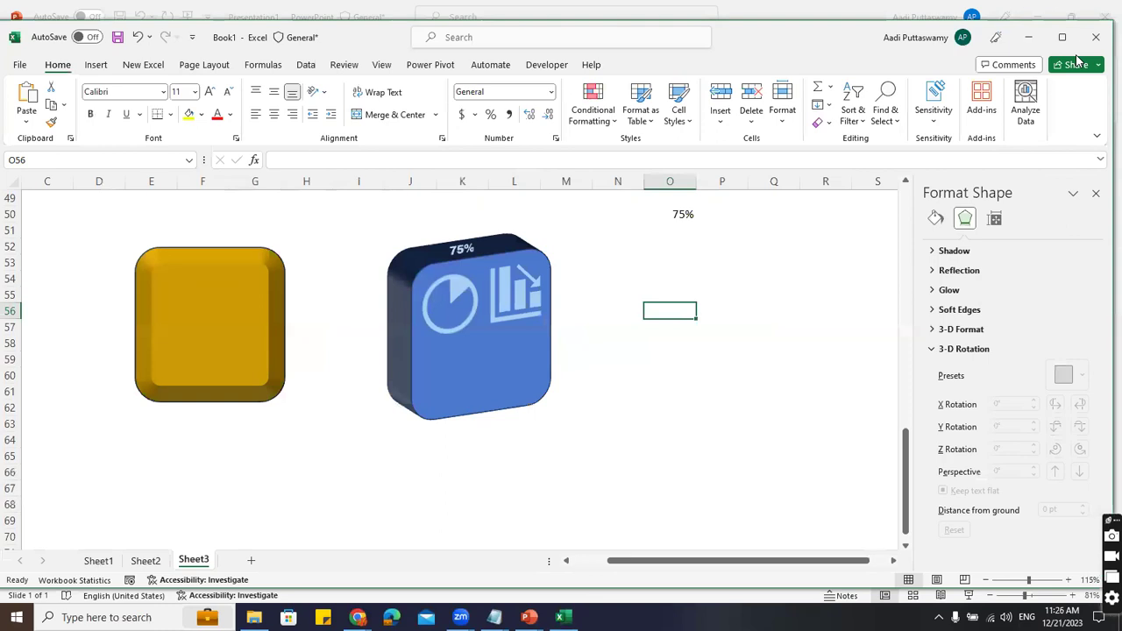
left_click(1095, 41)
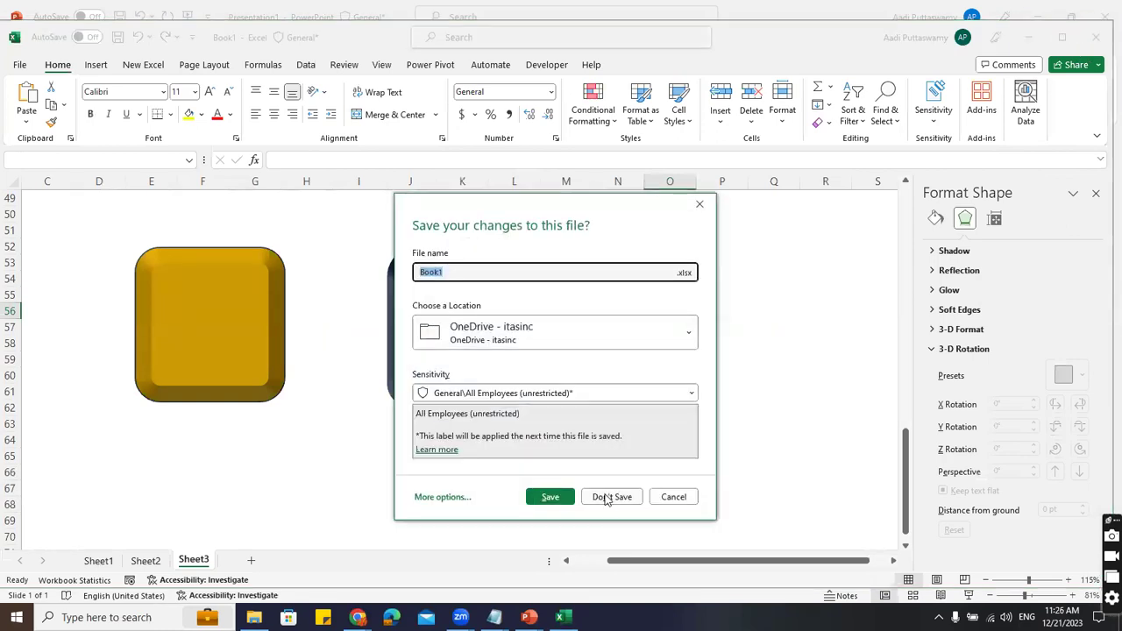
left_click(608, 497)
left_click(549, 384)
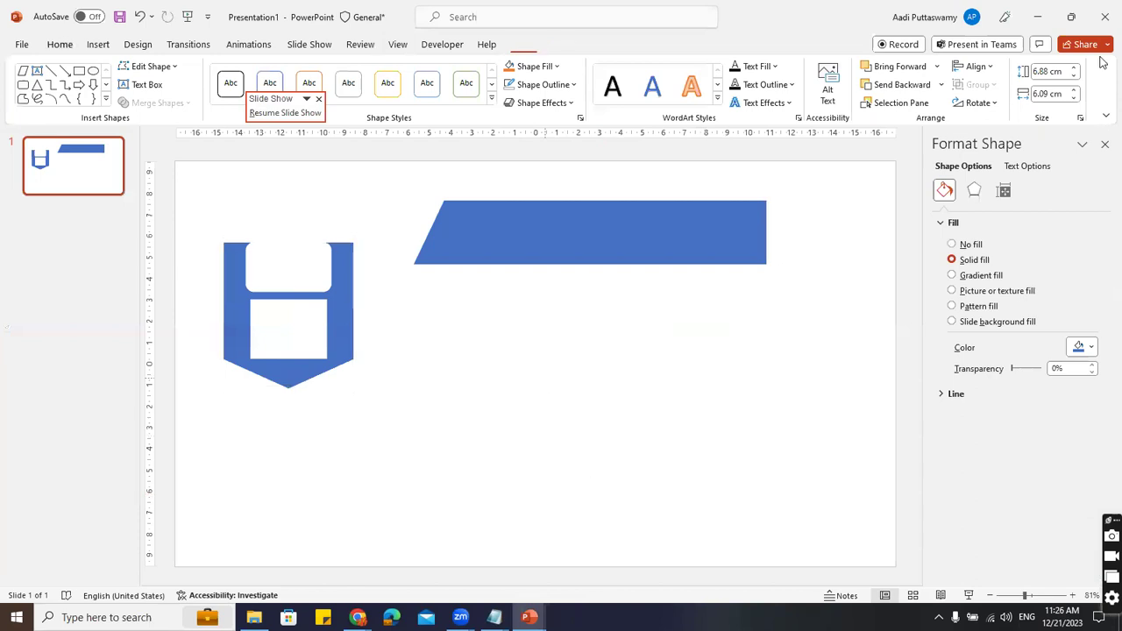
left_click(1103, 17)
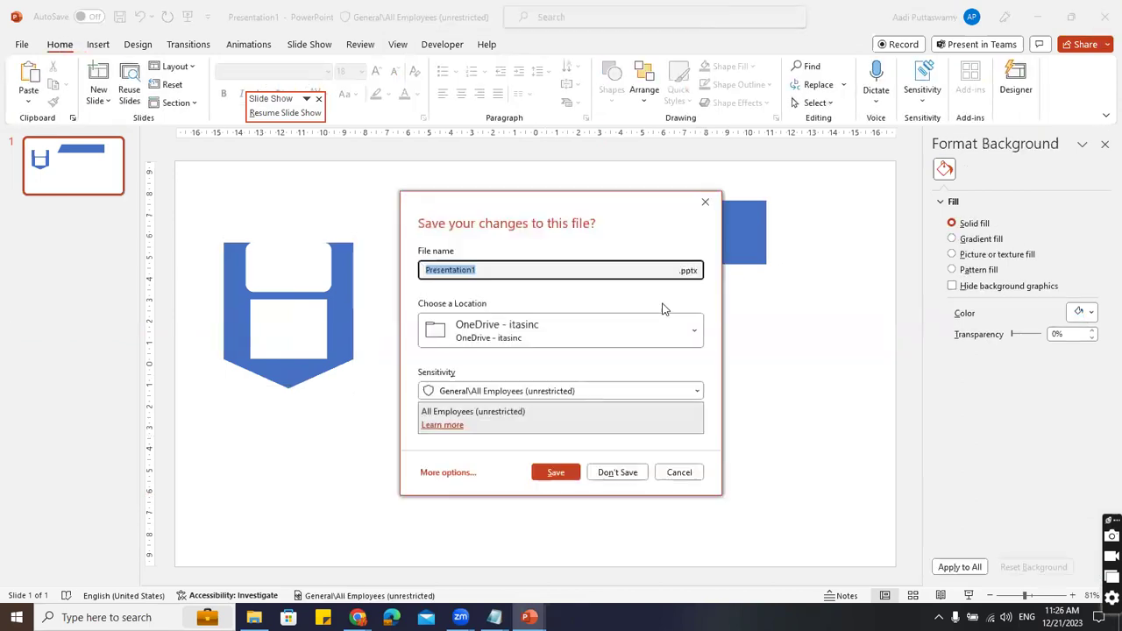
left_click(619, 473)
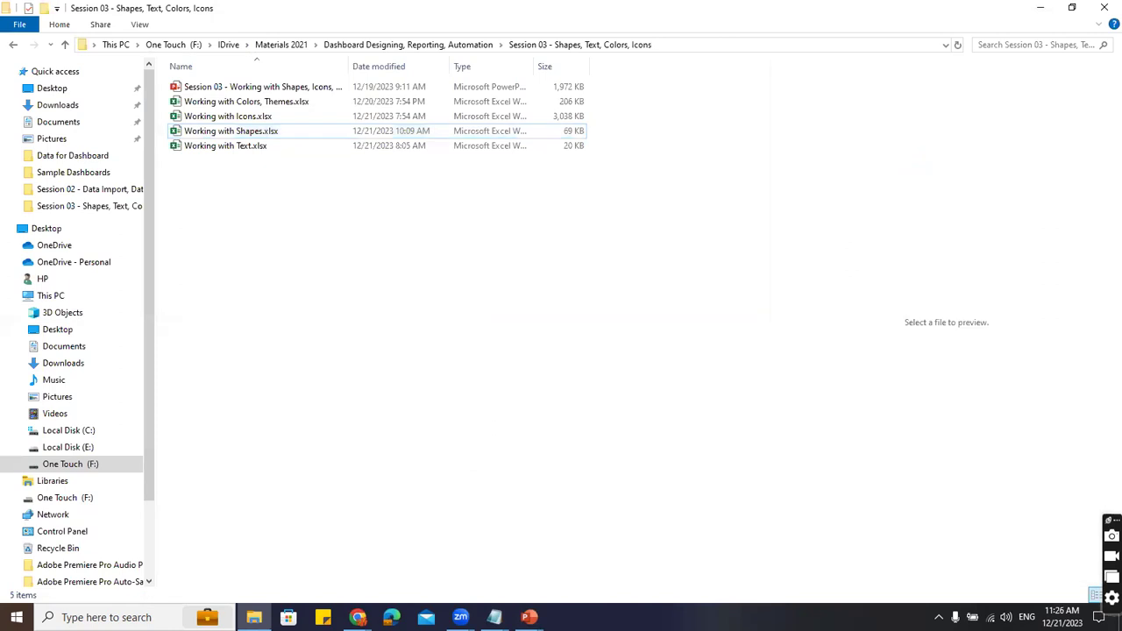
Refresh the Session 03 folder in File Explorer and open Working with Icons.xlsx
right_click(280, 241)
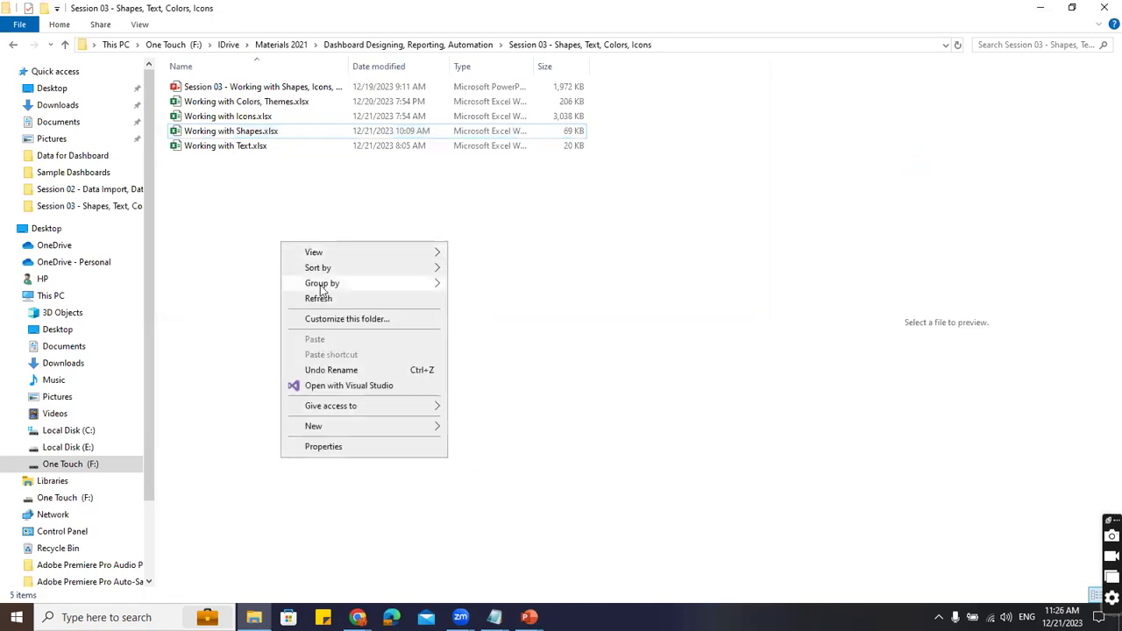
left_click(318, 297)
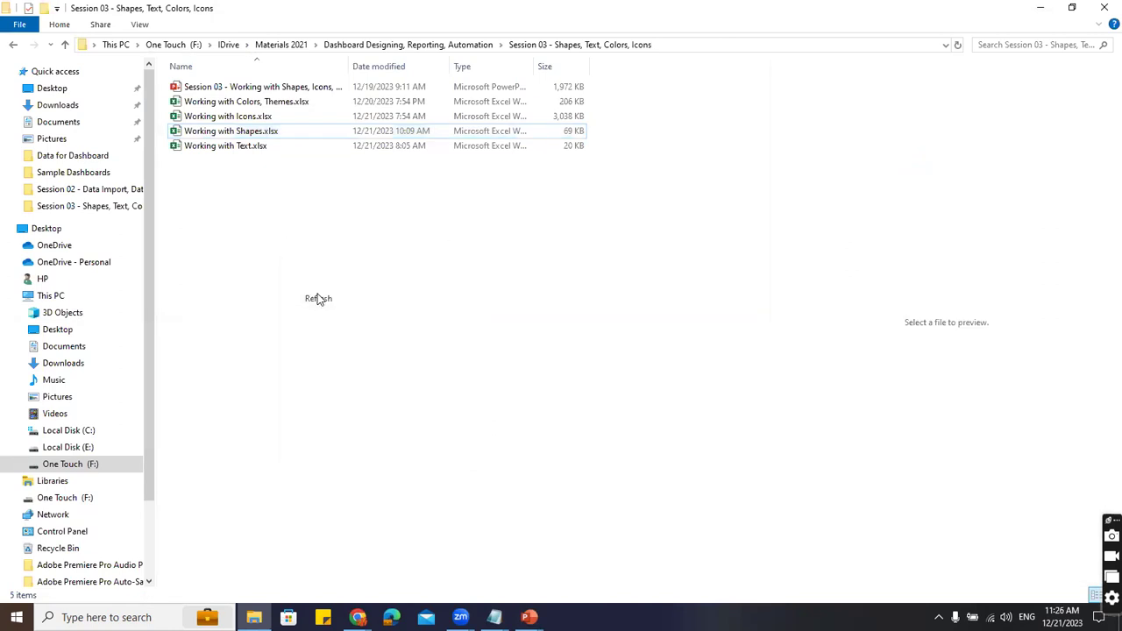
left_click(259, 118)
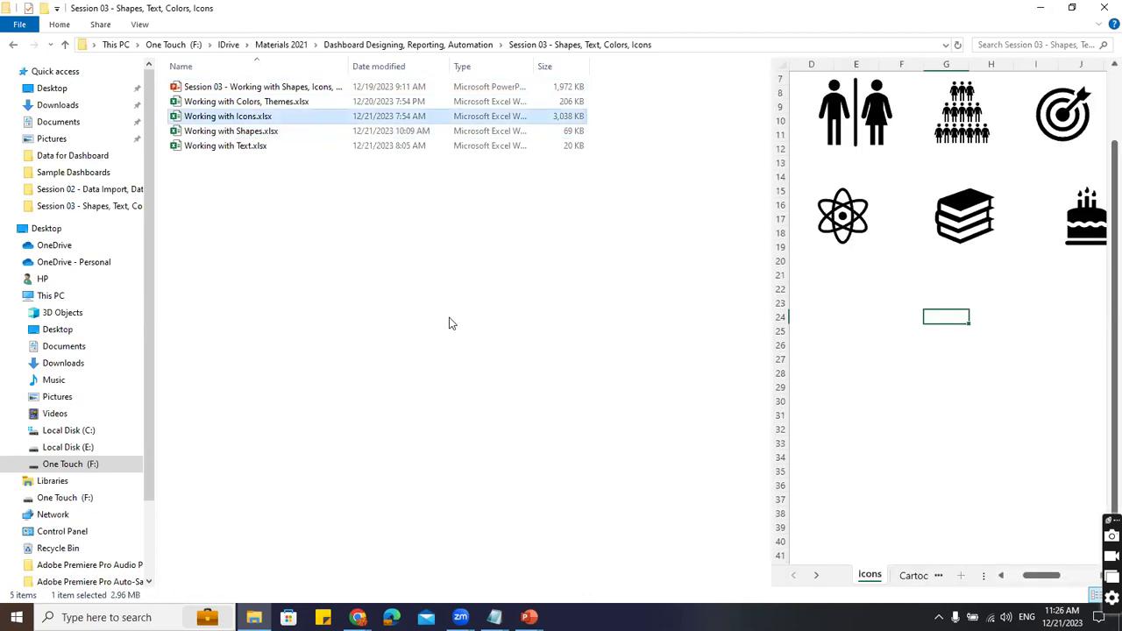
key("Return")
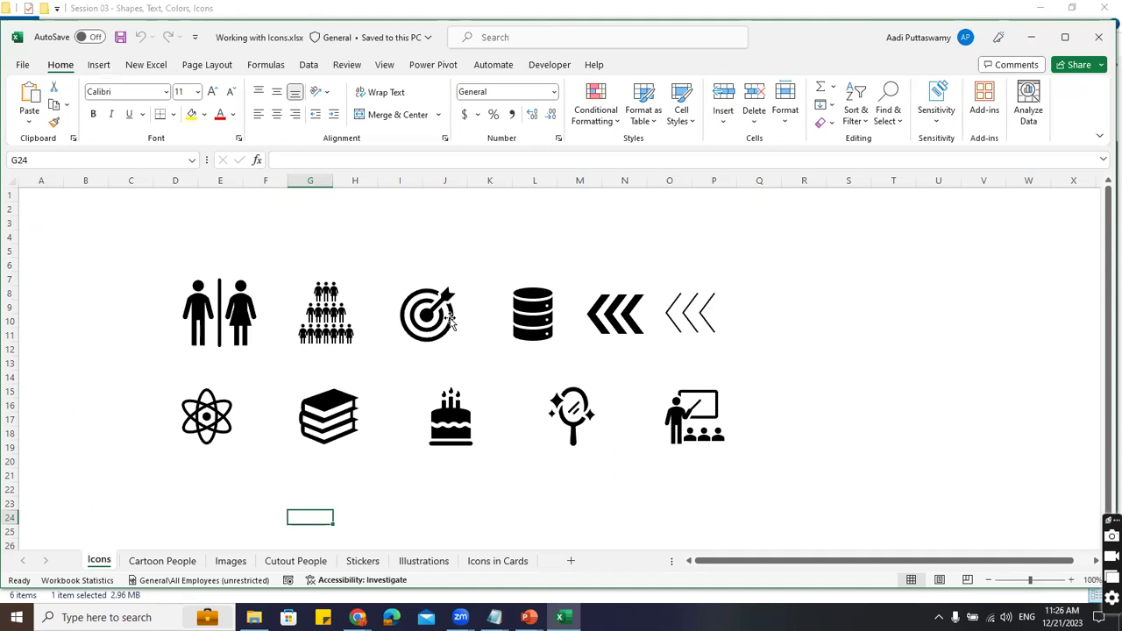
Look over the finished cards on the Icons in Cards sheet and return to the Icons sheet
left_click(839, 300)
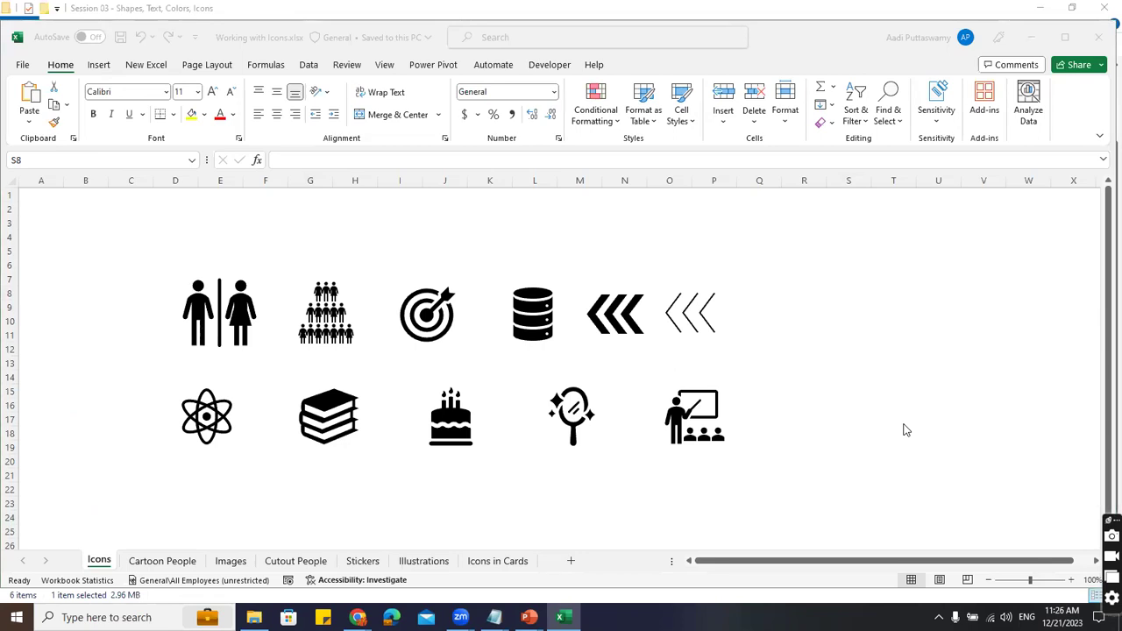
left_click(467, 559)
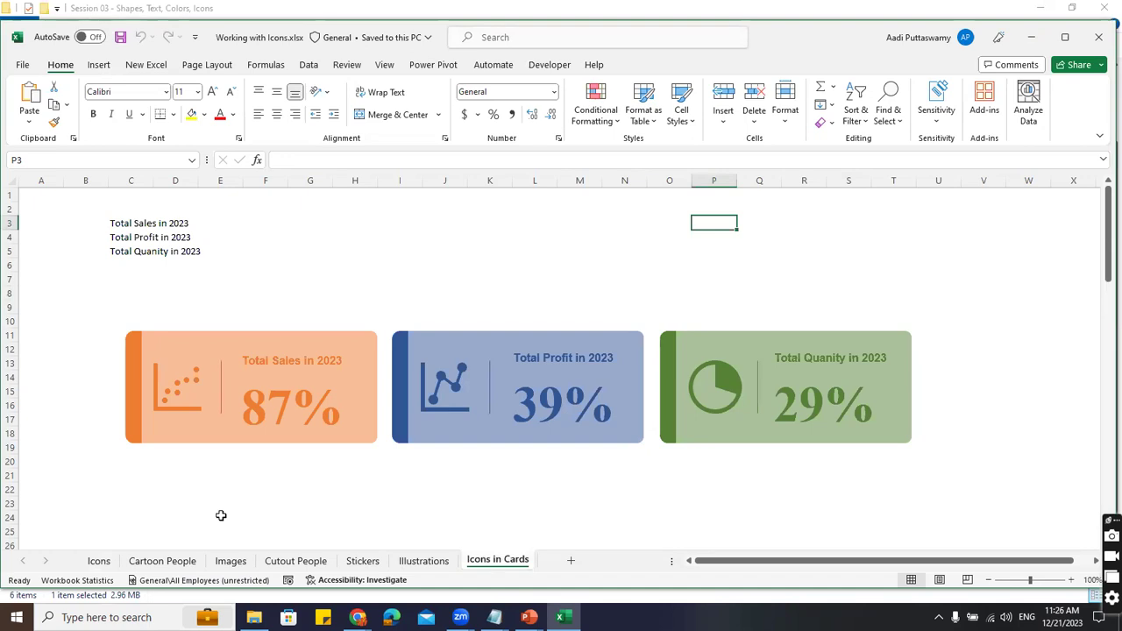
left_click(99, 562)
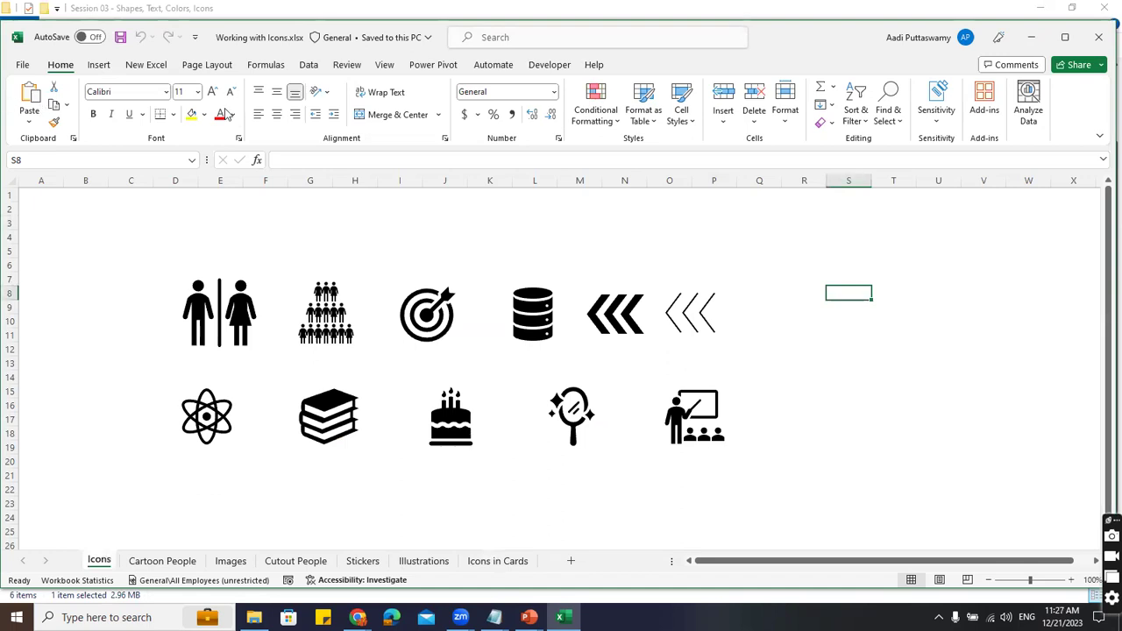
Open the stock icon library and look through the full icon list and the Food And Drinks category
left_click(102, 66)
left_click(220, 105)
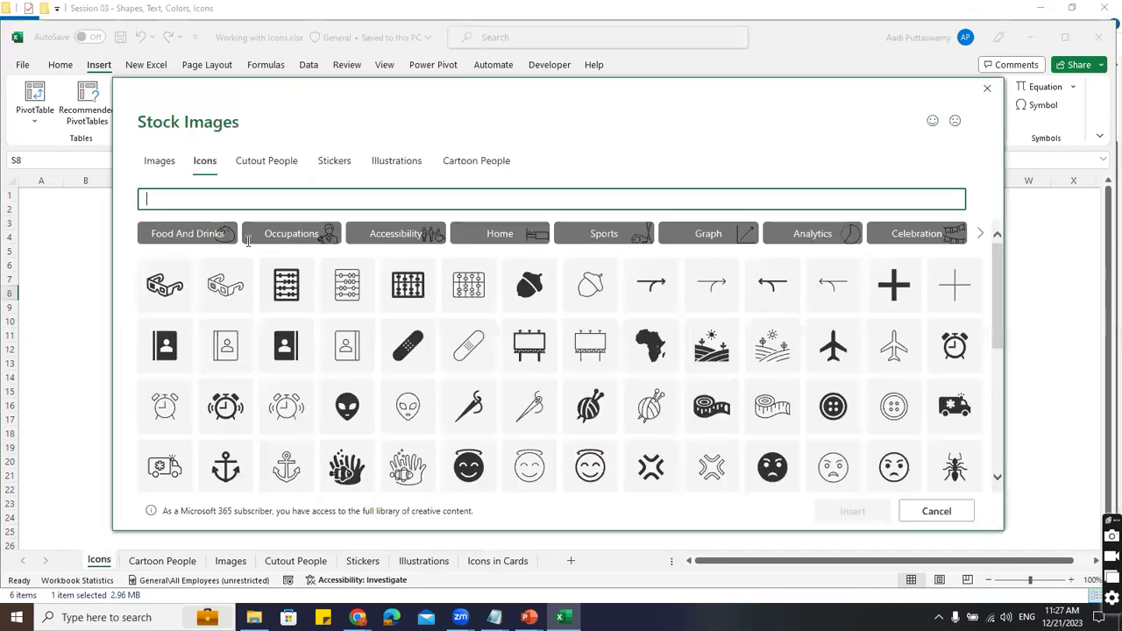
scroll(263, 344, "down", 10)
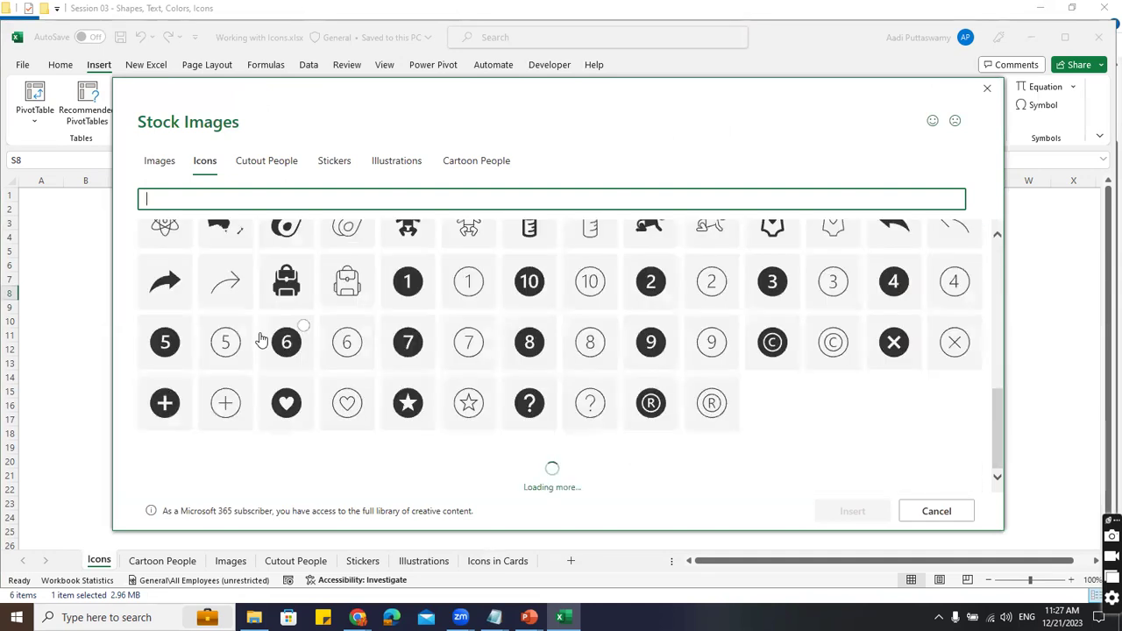
left_click(283, 194)
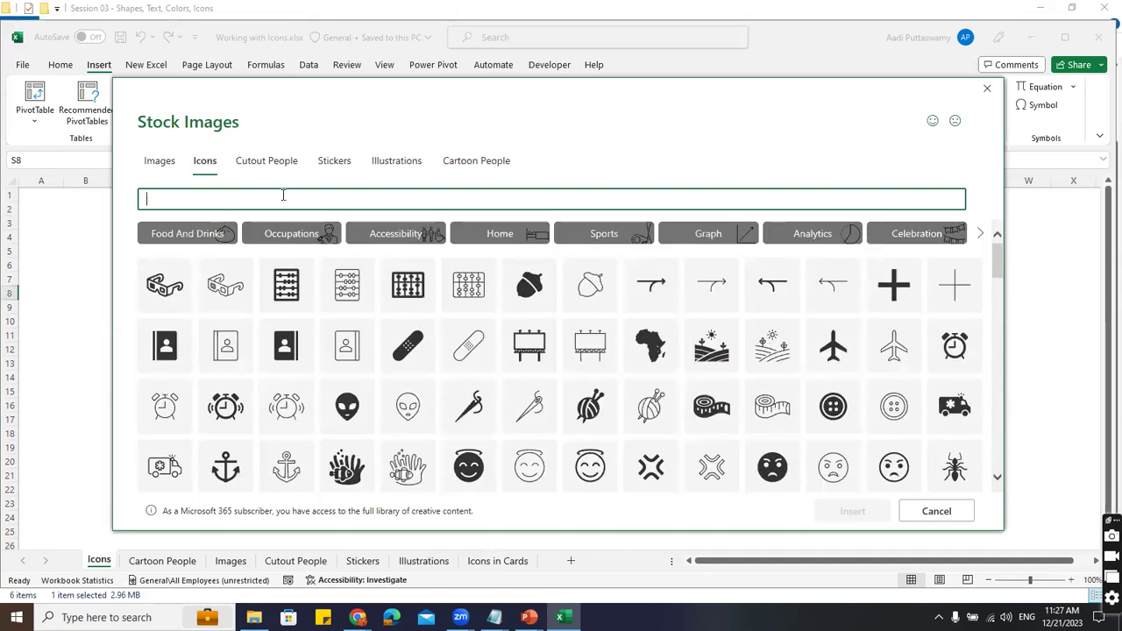
left_click(202, 239)
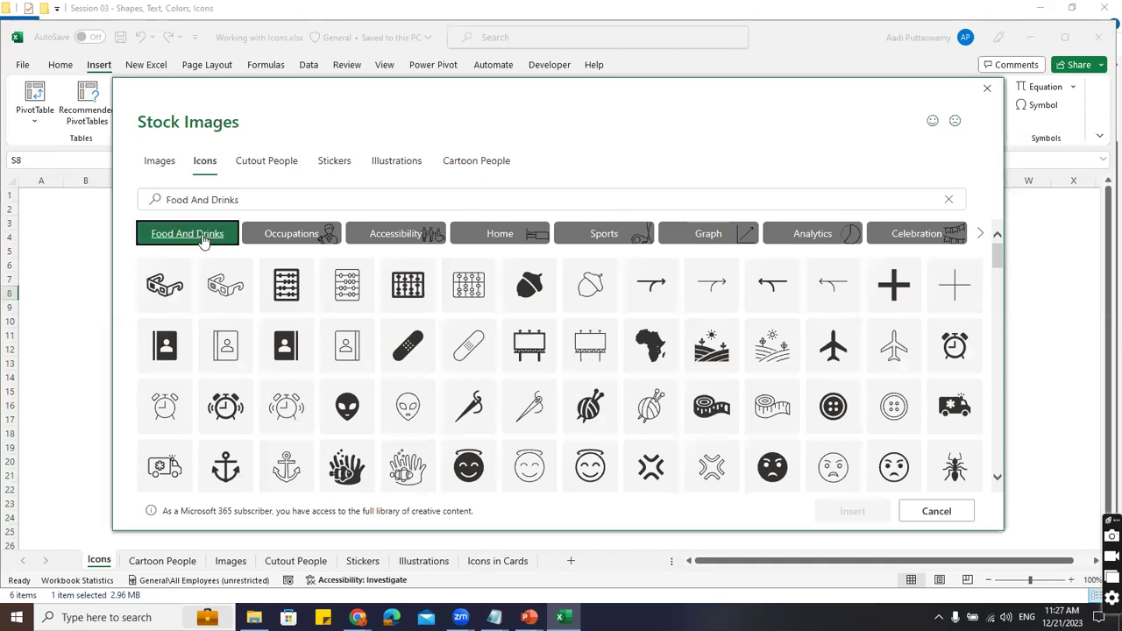
scroll(568, 402, "down", 3)
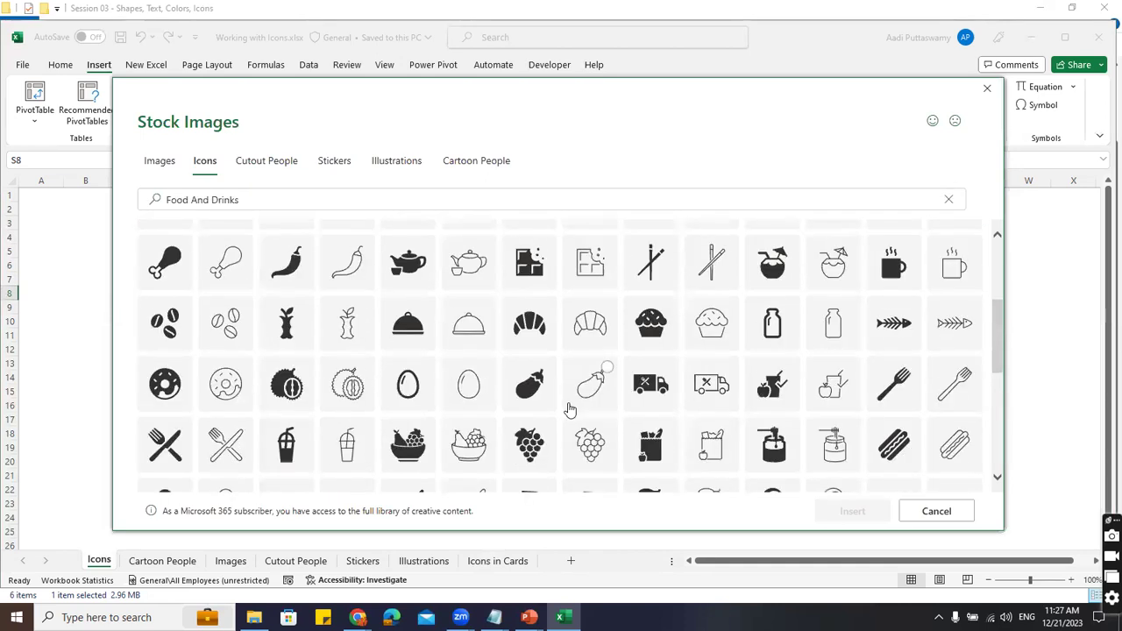
scroll(568, 408, "up", 5)
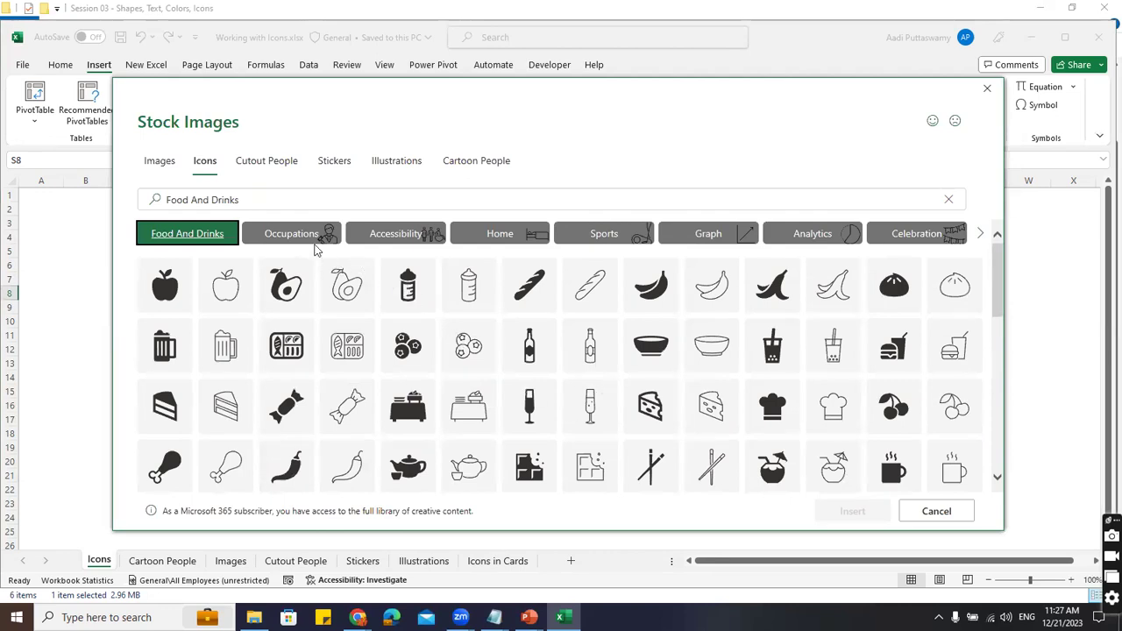
Browse the Occupations, Home and Analytics icon categories, and close the library without inserting anything
left_click(315, 246)
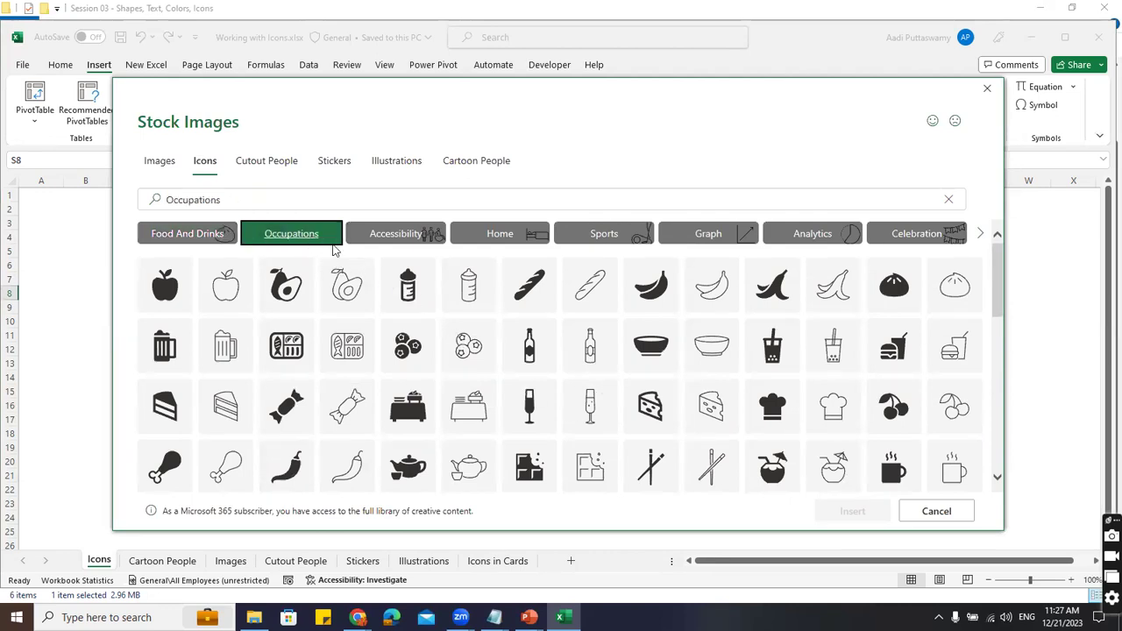
left_click(495, 239)
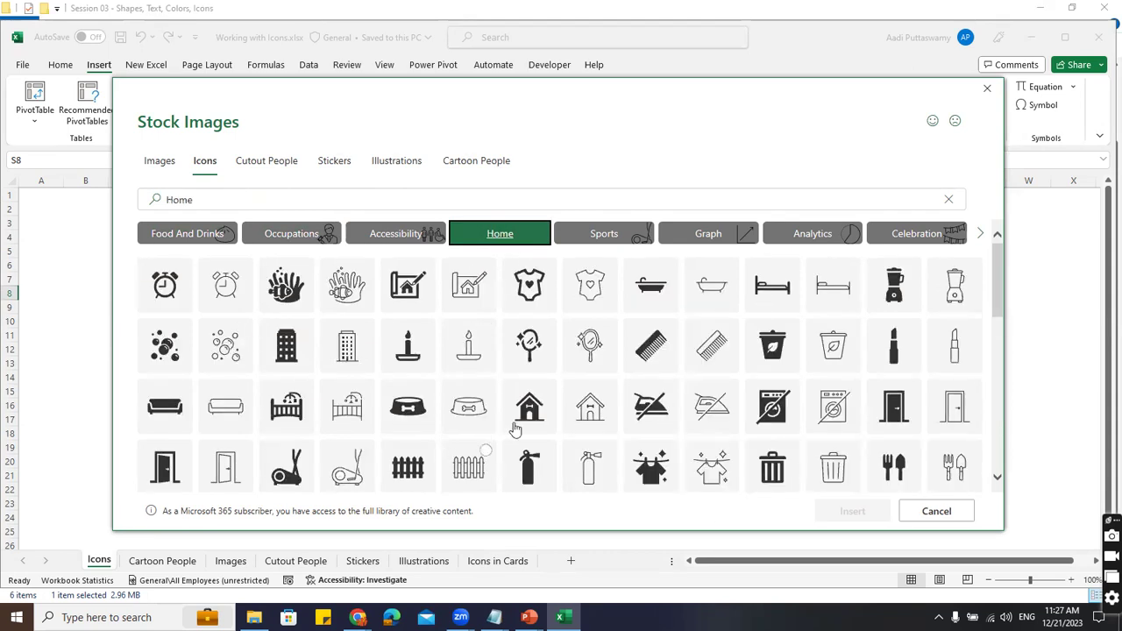
scroll(604, 308, "down", 5)
scroll(602, 334, "up", 4)
scroll(602, 334, "up", 1)
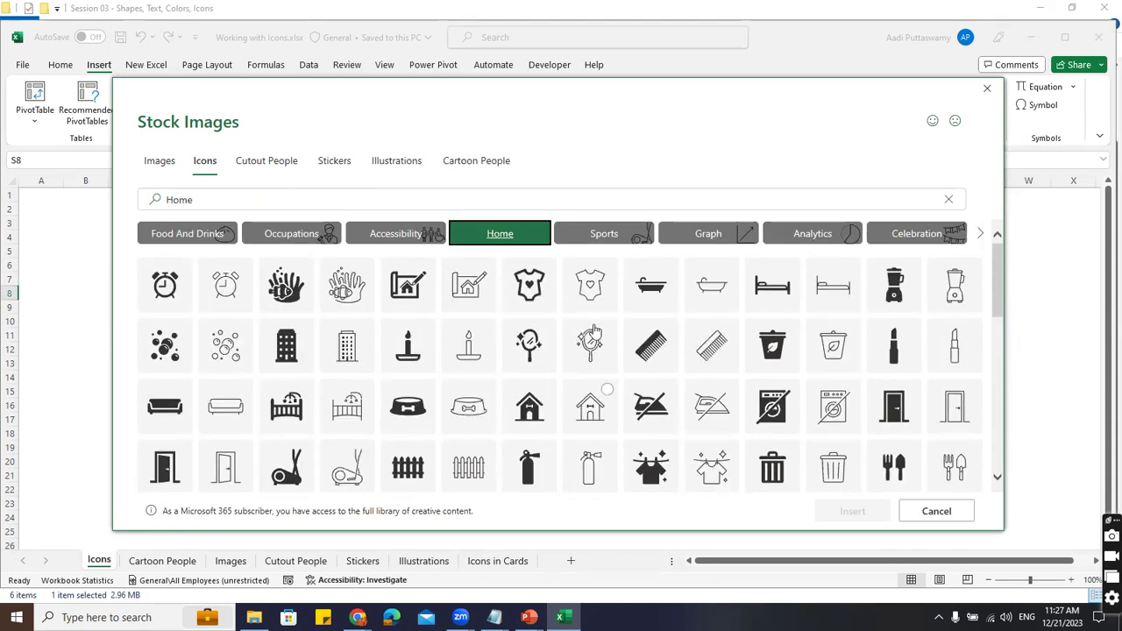
left_click(812, 233)
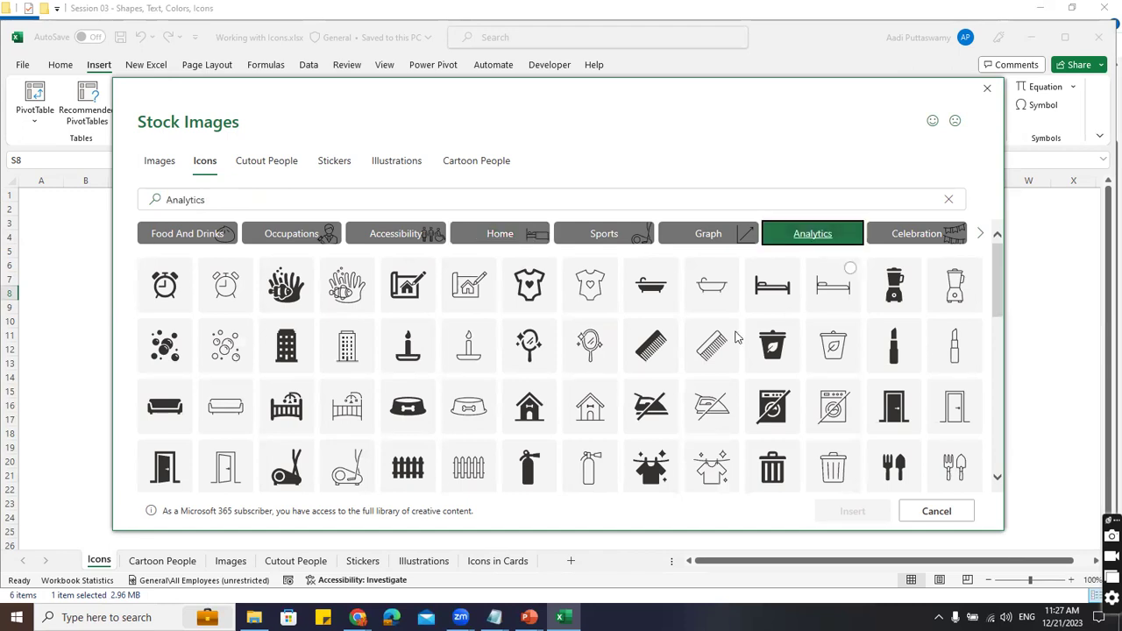
scroll(544, 389, "down", 3)
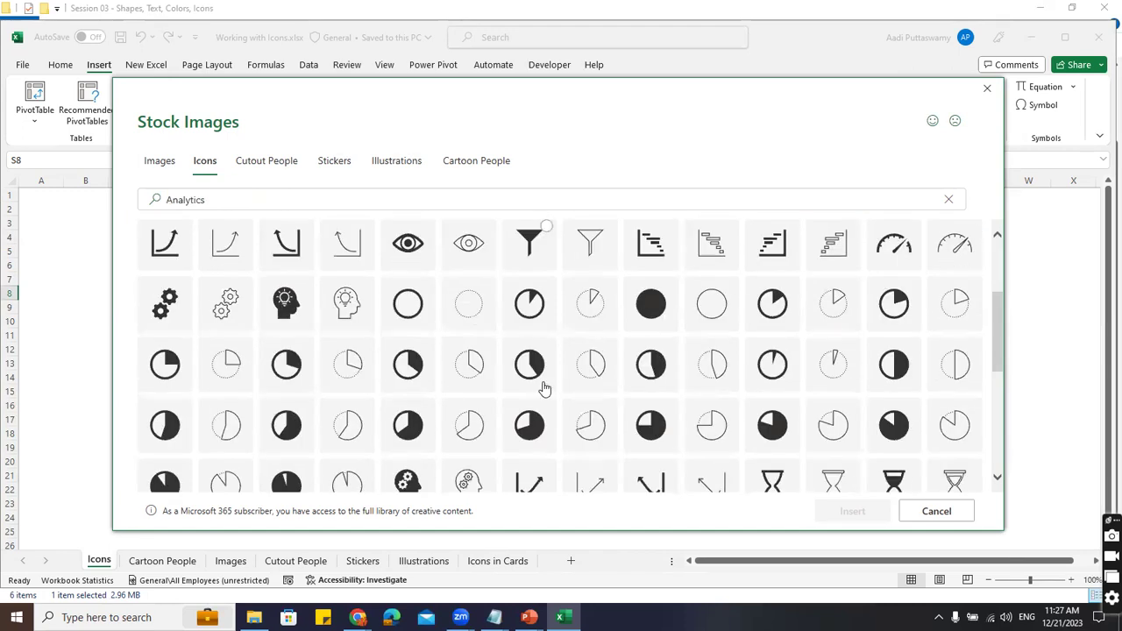
scroll(702, 429, "down", 5)
scroll(710, 429, "up", 8)
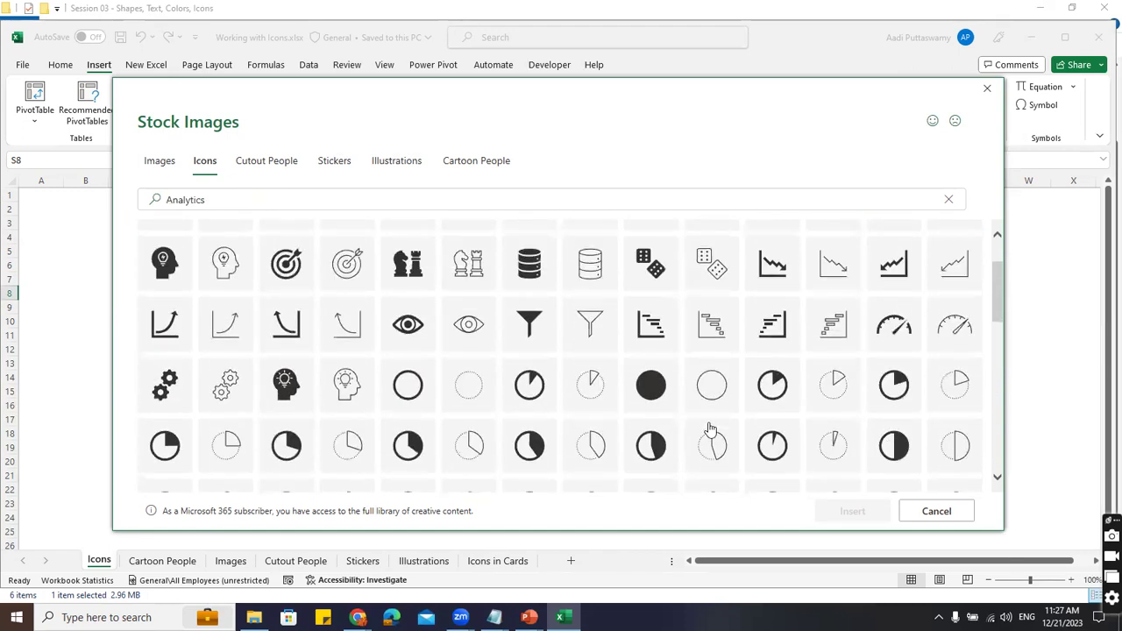
left_click(987, 89)
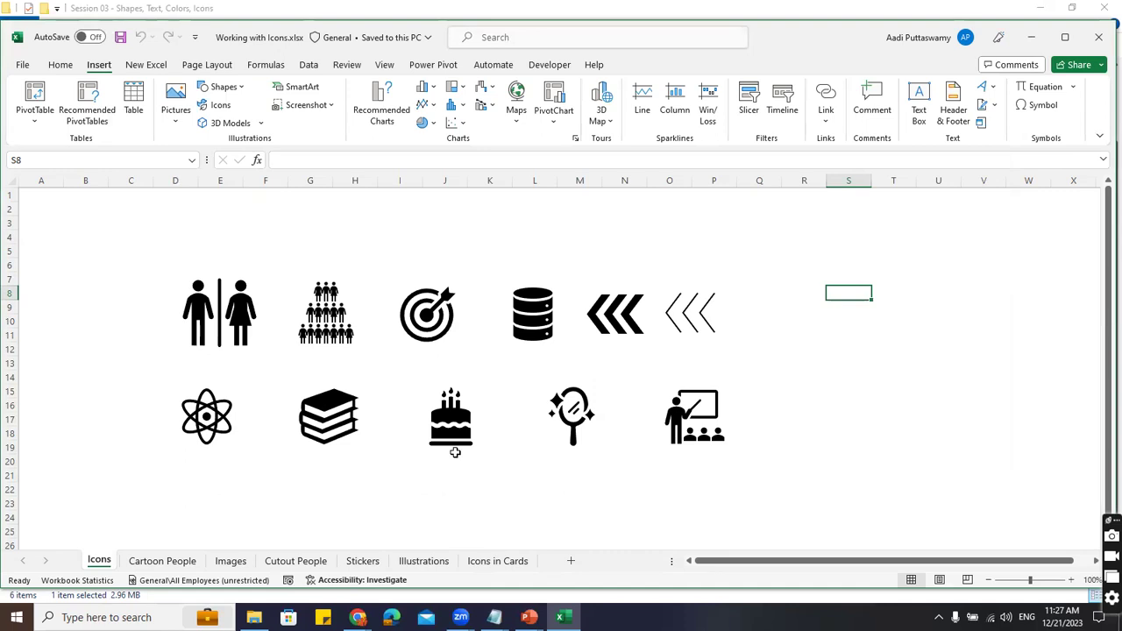
Recolour the database icon on the Icons sheet with a dark blue fill and an orange outline
left_click(535, 323)
left_click(651, 64)
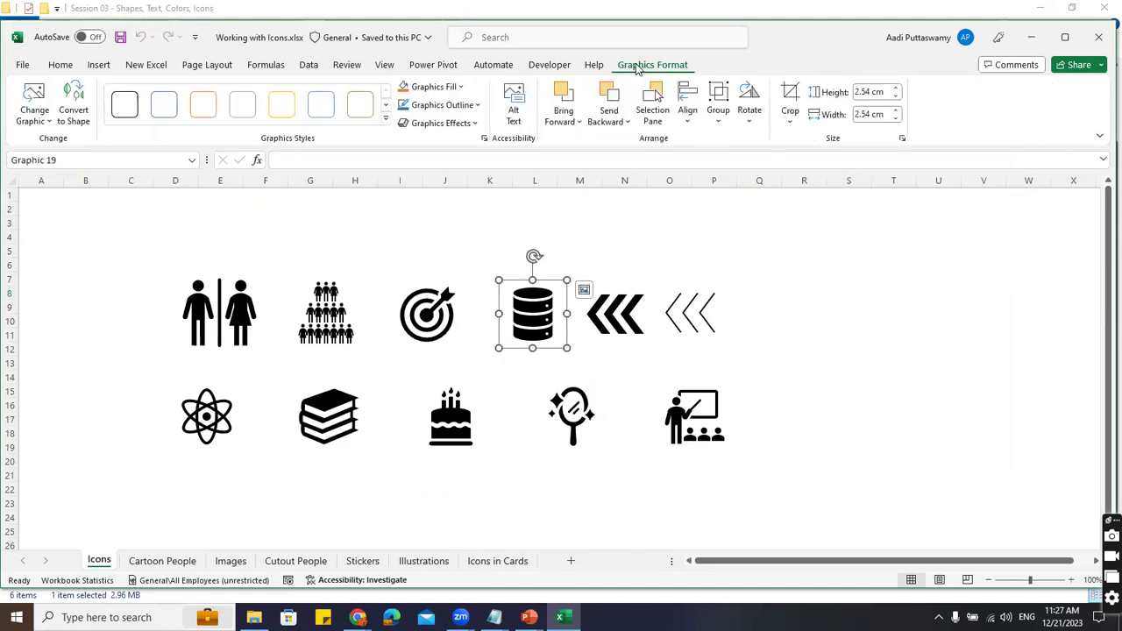
left_click(422, 87)
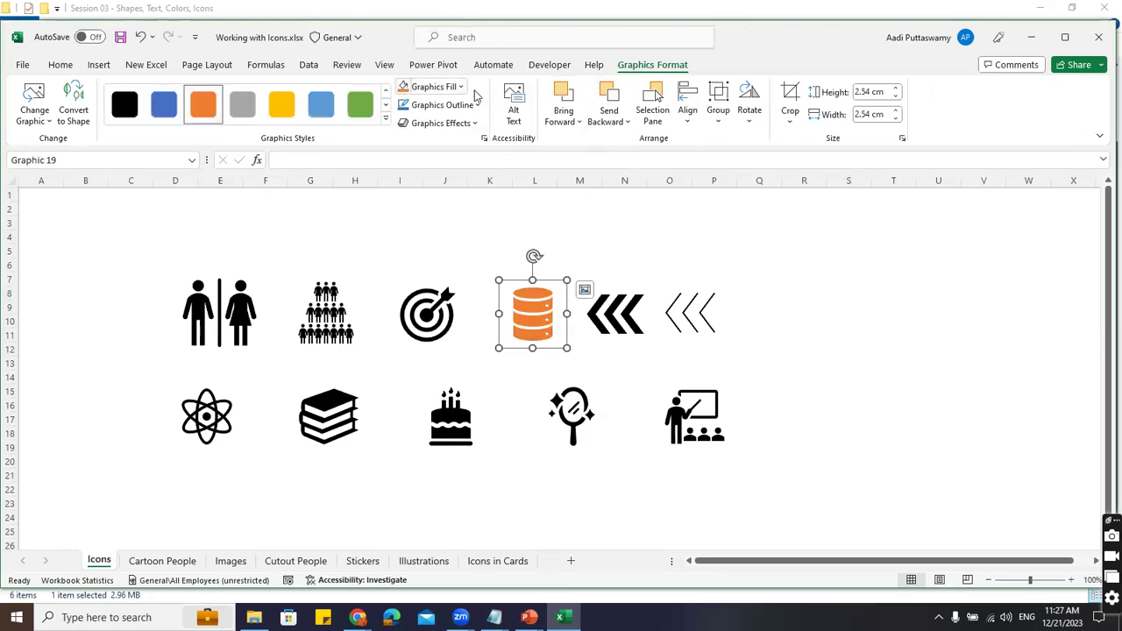
left_click(461, 87)
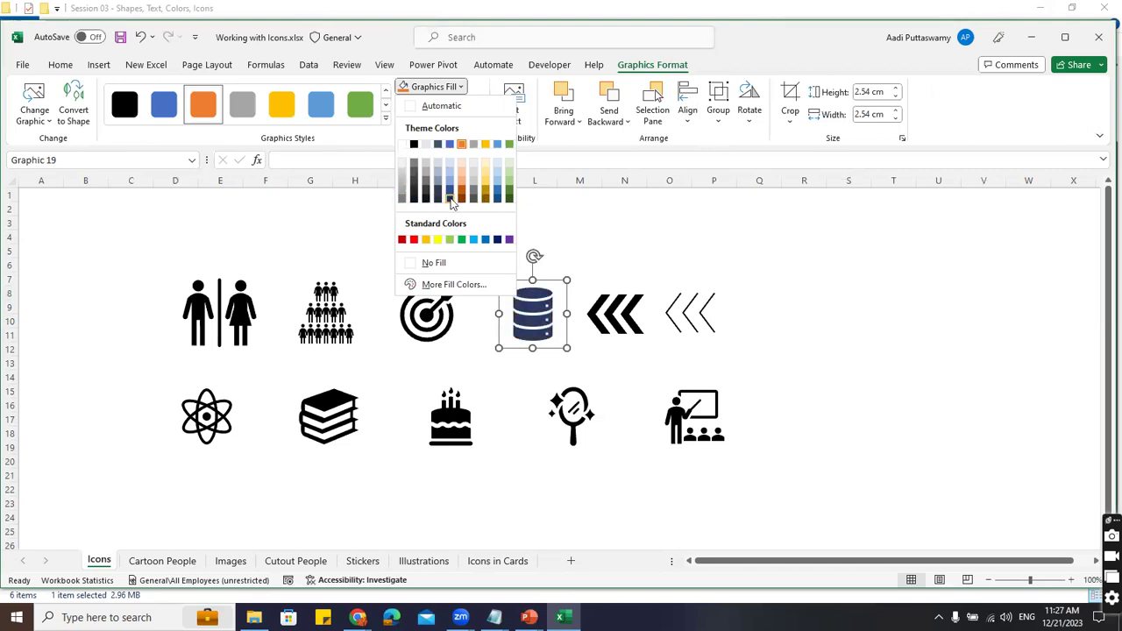
left_click(438, 195)
left_click(477, 106)
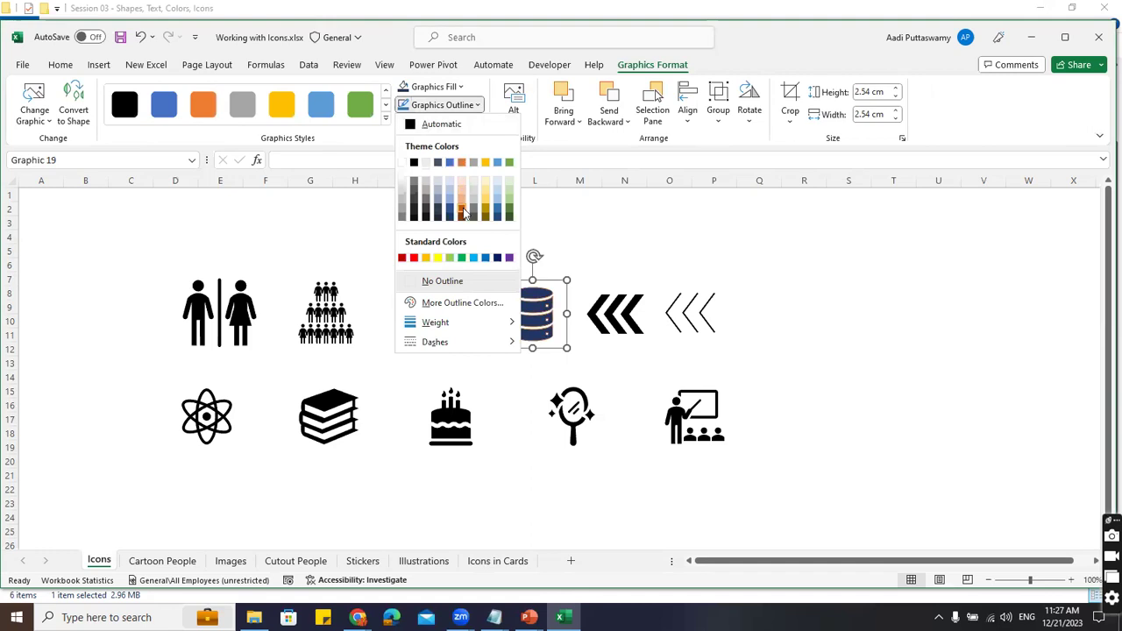
left_click(860, 344)
left_click(867, 353)
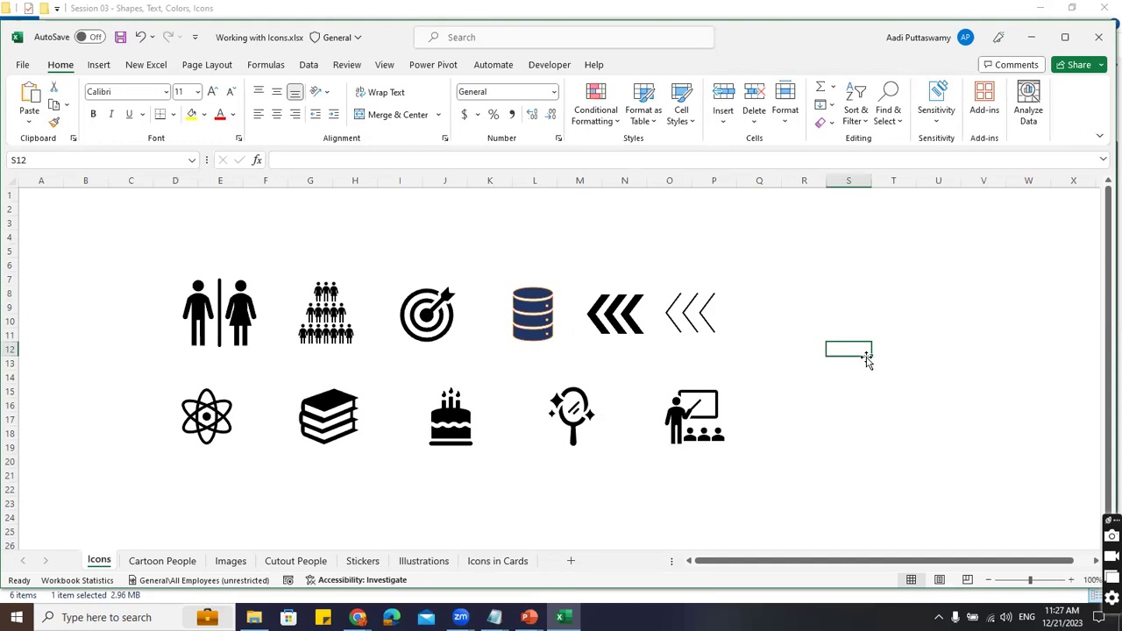
On the Cartoon People sheet, detach both heads from their bodies and move them outward beside the two figures
left_click(163, 561)
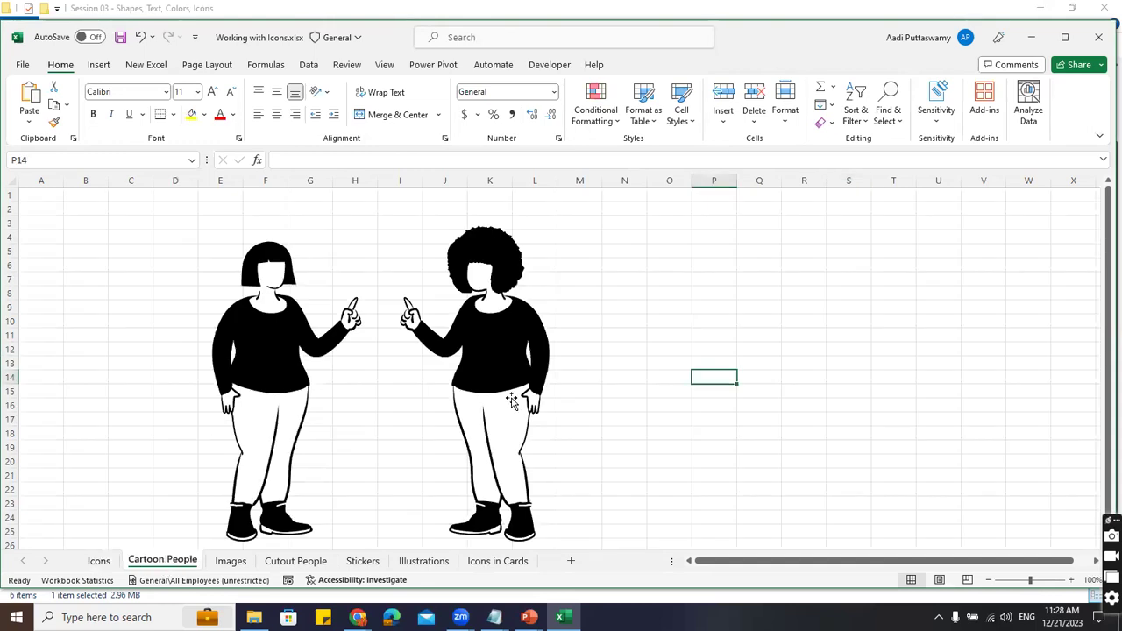
left_click_drag(494, 277, 727, 286)
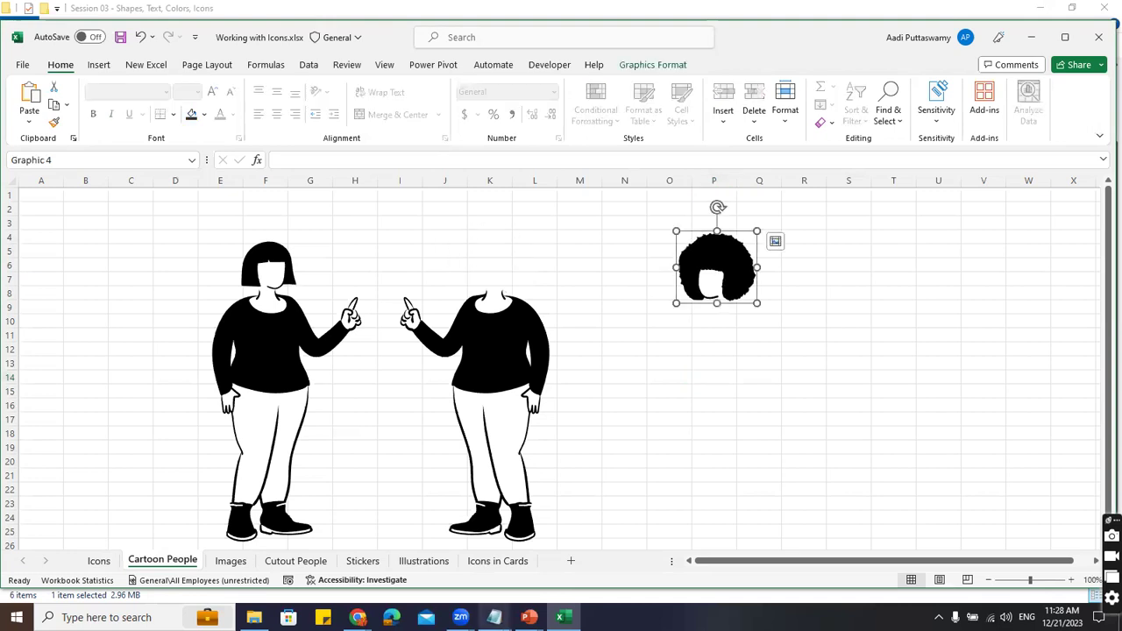
left_click_drag(267, 263, 155, 264)
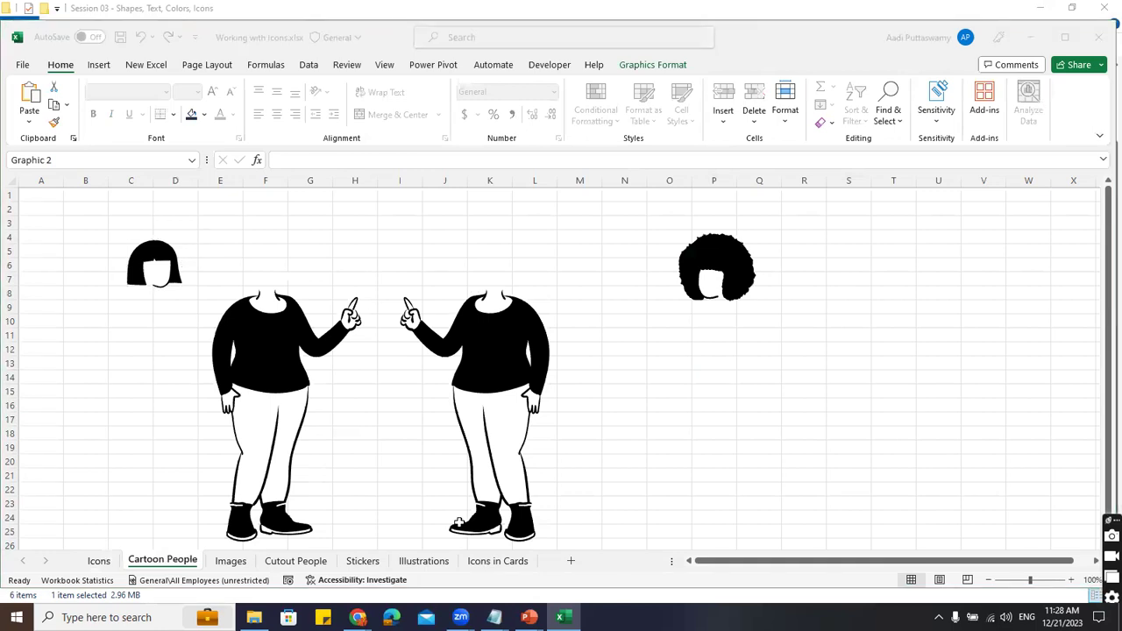
left_click(721, 278)
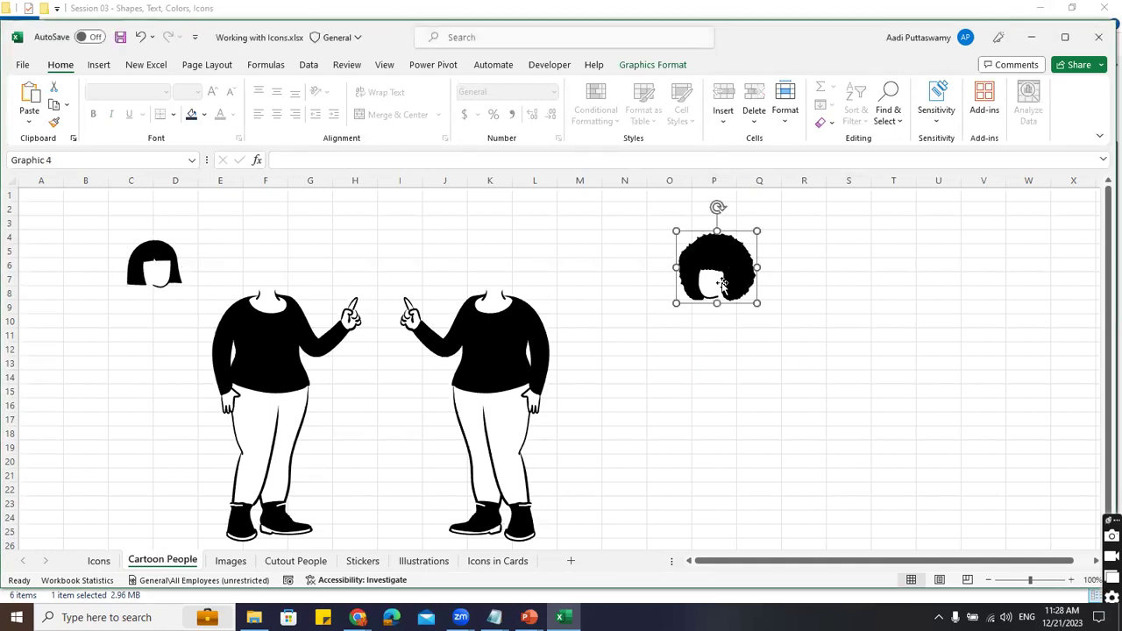
left_click_drag(721, 279, 685, 279)
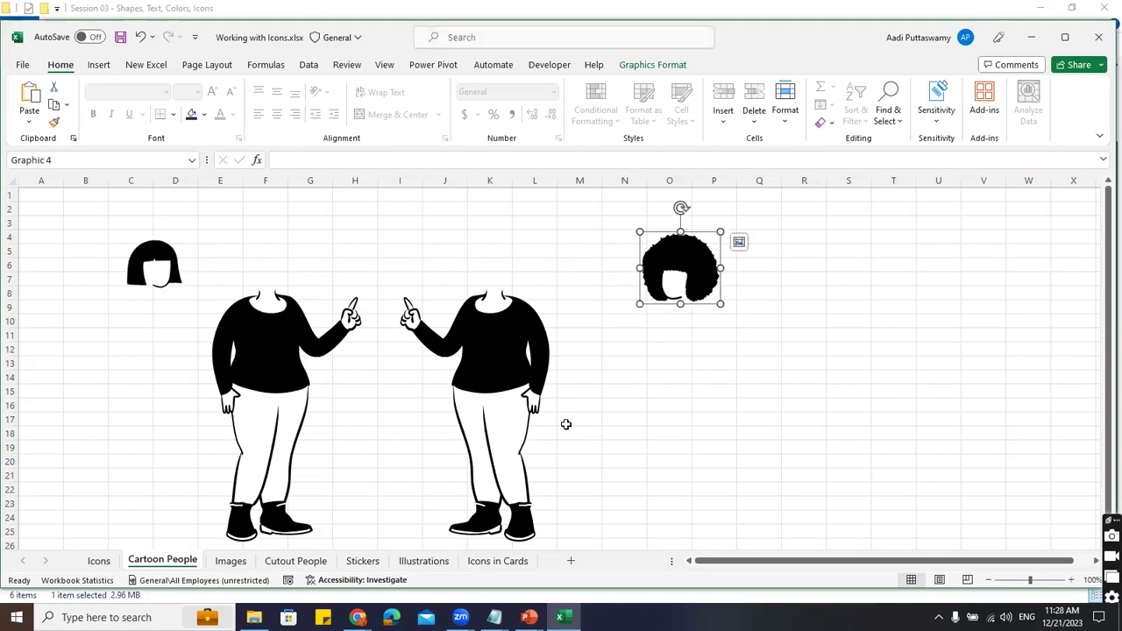
With cell O15 selected, open the stock image library's Cartoon People collection and browse the Characters and Half Characters categories
left_click(680, 395)
left_click(99, 65)
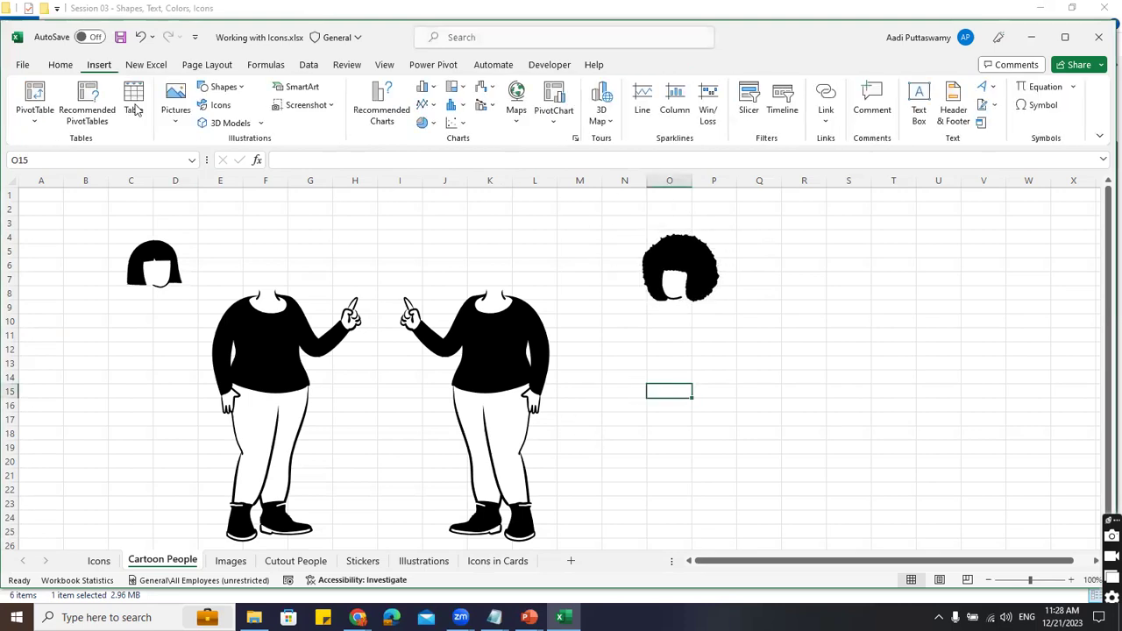
left_click(223, 107)
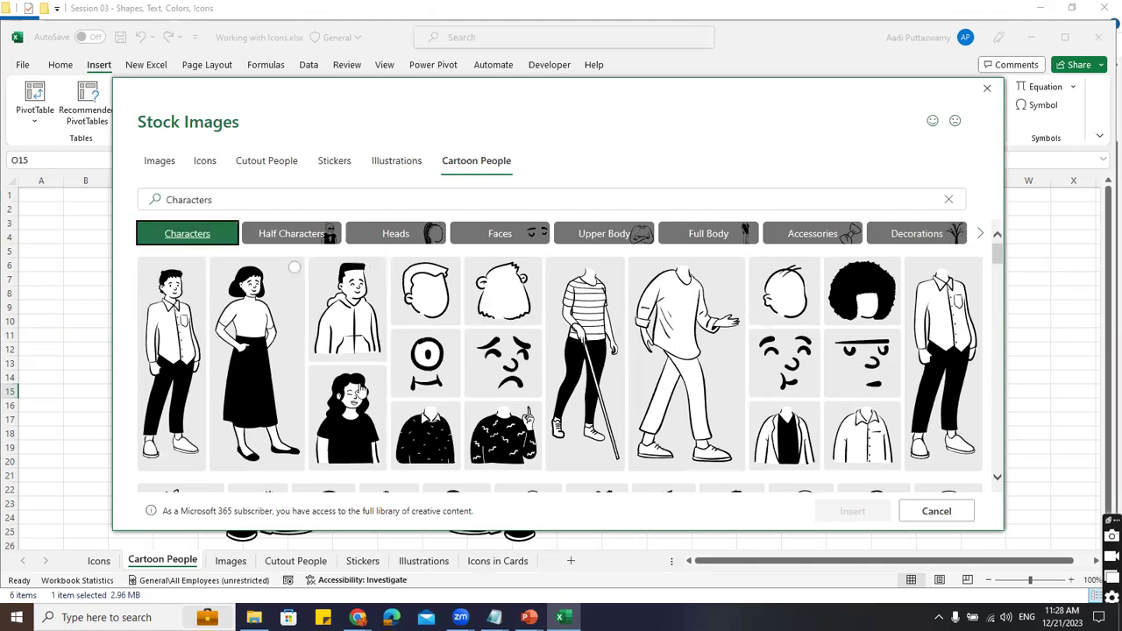
scroll(443, 308, "down", 5)
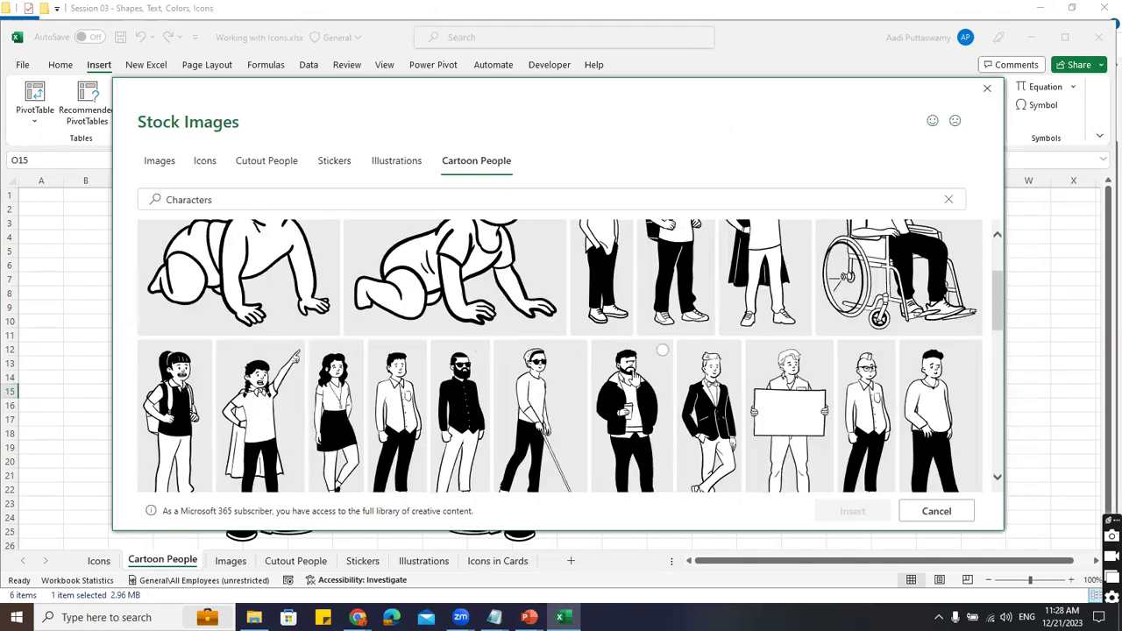
scroll(637, 388, "up", 5)
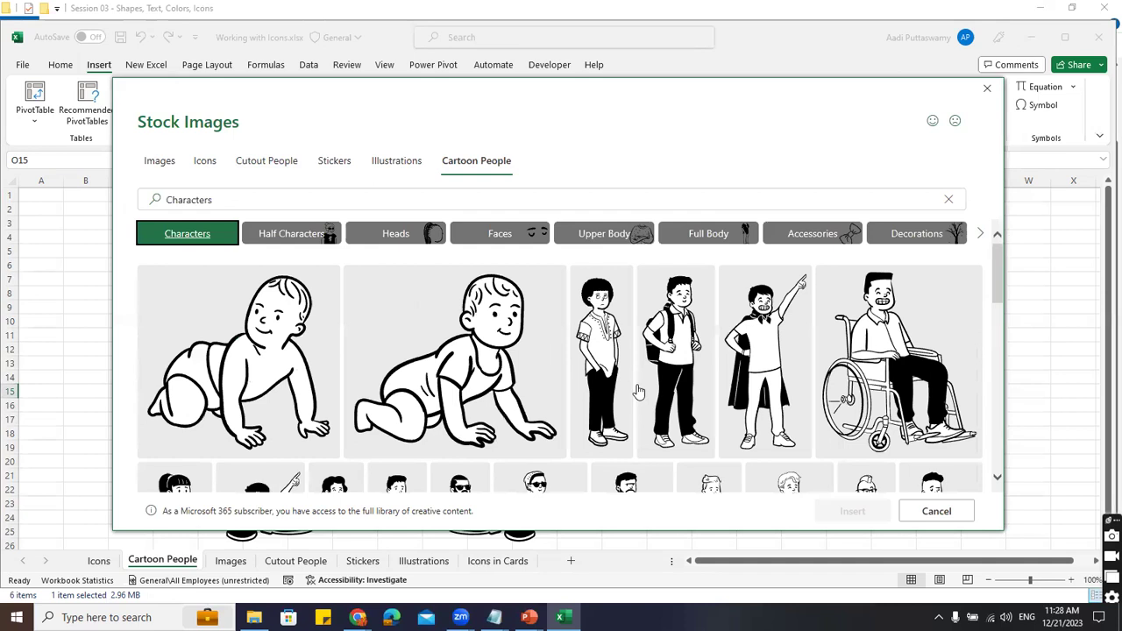
scroll(639, 392, "down", 10)
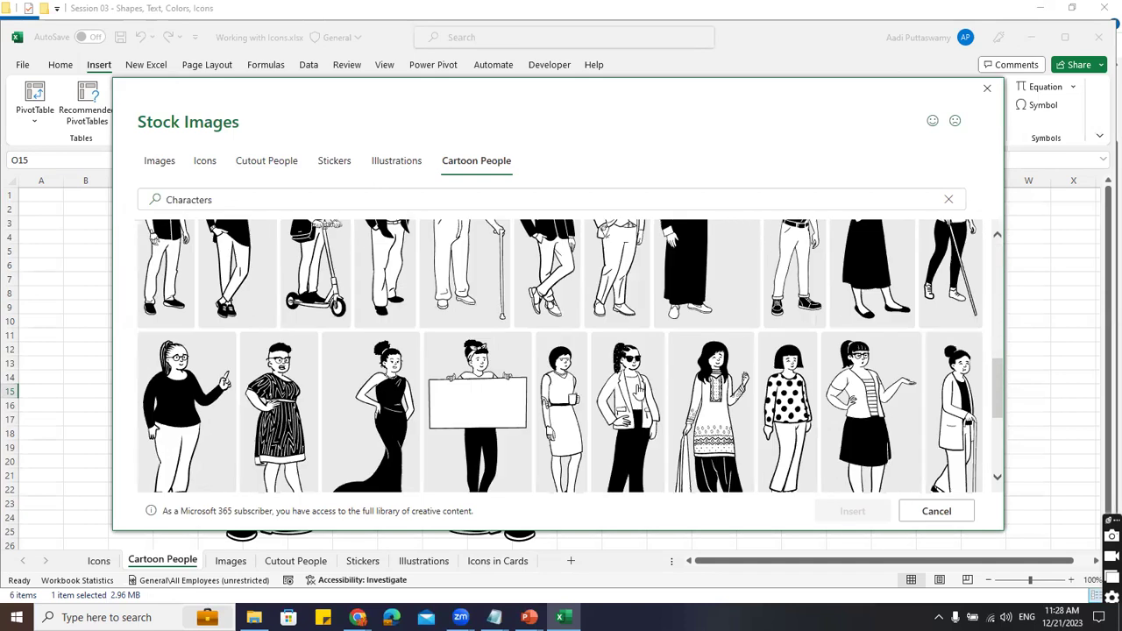
scroll(639, 392, "up", 10)
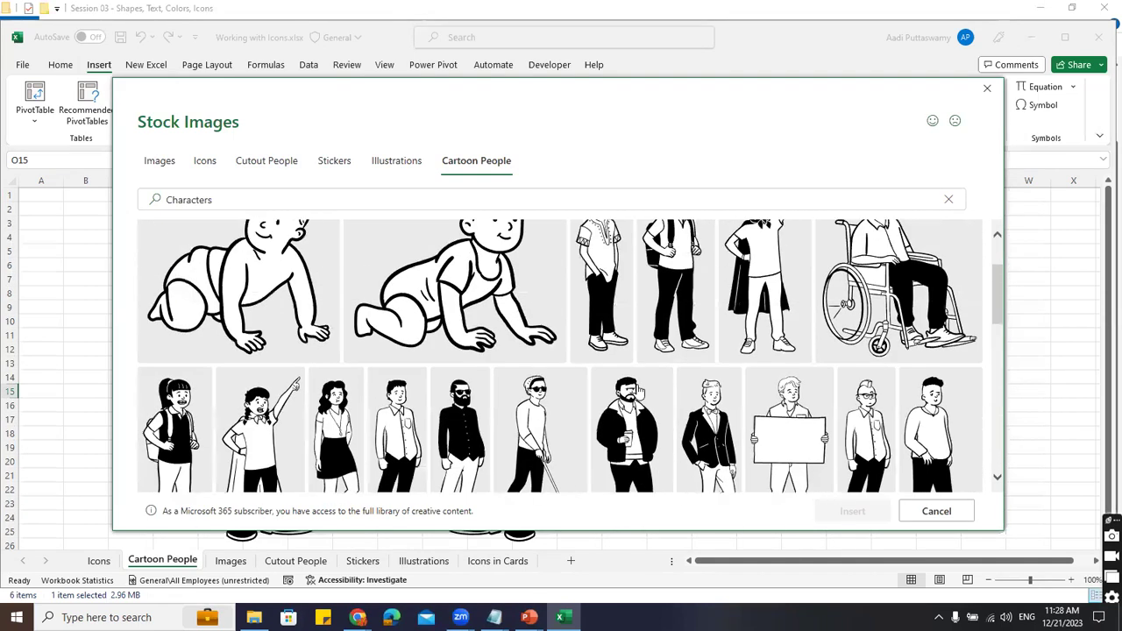
left_click(323, 240)
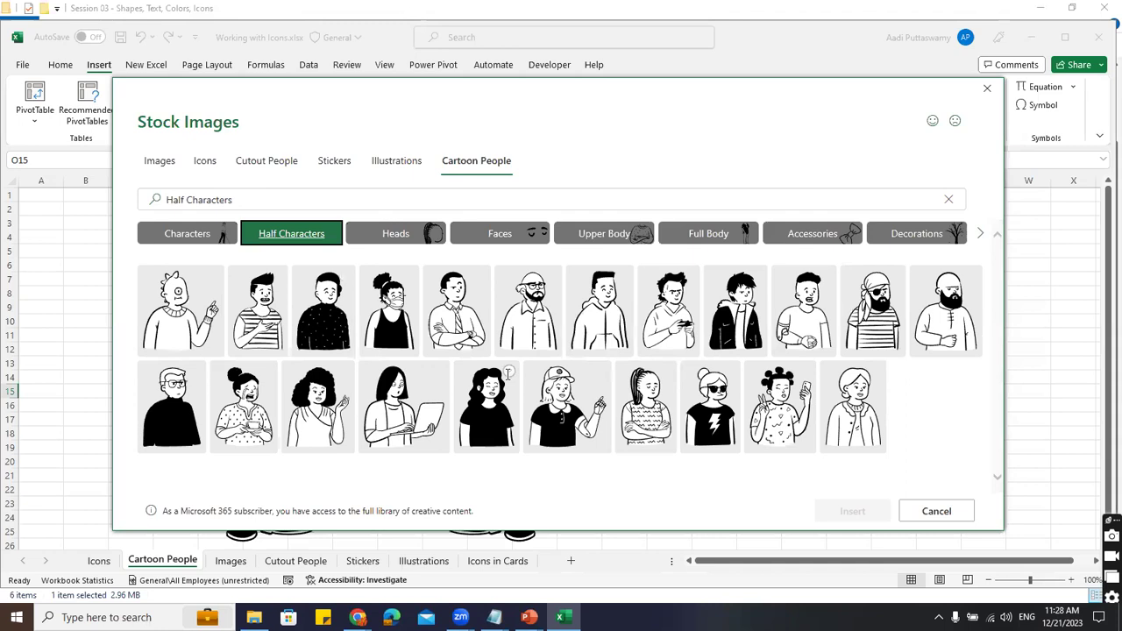
Insert two cartoon heads from the Heads category, one with short dark hair and one with hair gathered low at the sides
left_click(395, 234)
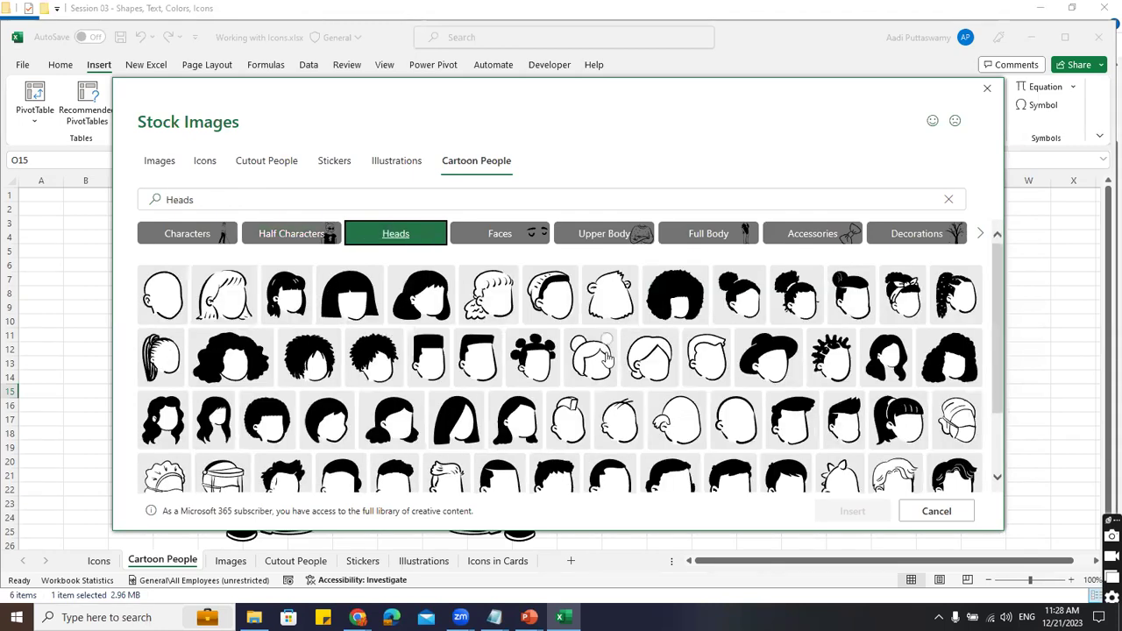
scroll(607, 359, "down", 2)
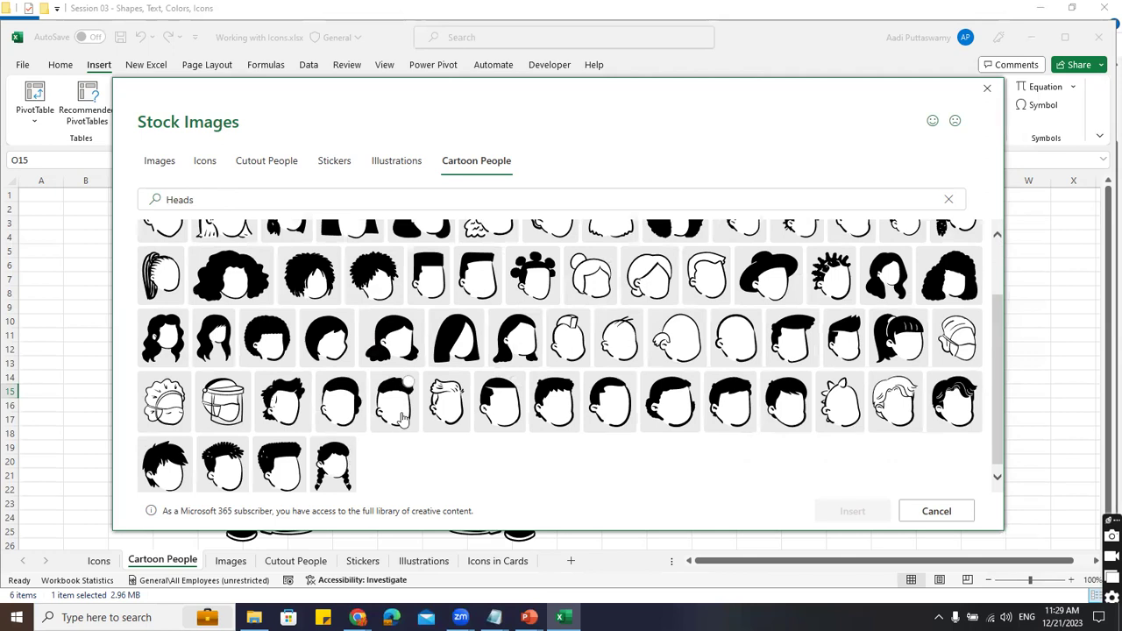
left_click(409, 382)
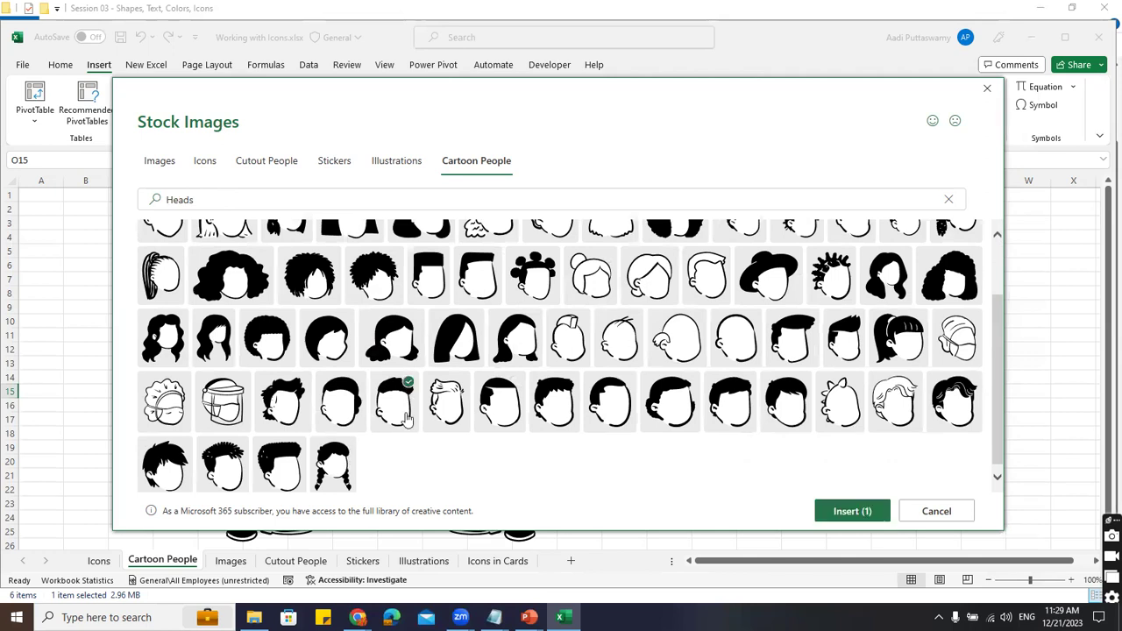
left_click(413, 321)
left_click(849, 511)
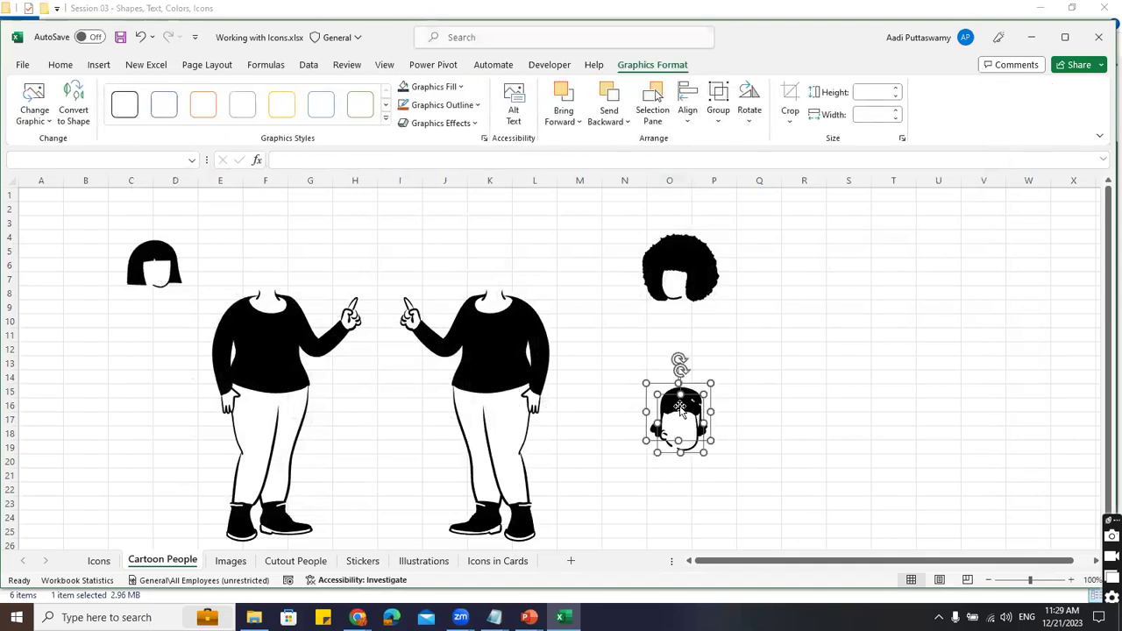
Place the short-haired head on the body in columns E–H and move the gathered-hair head to columns R–S
left_click(789, 391)
left_click_drag(837, 288, 274, 246)
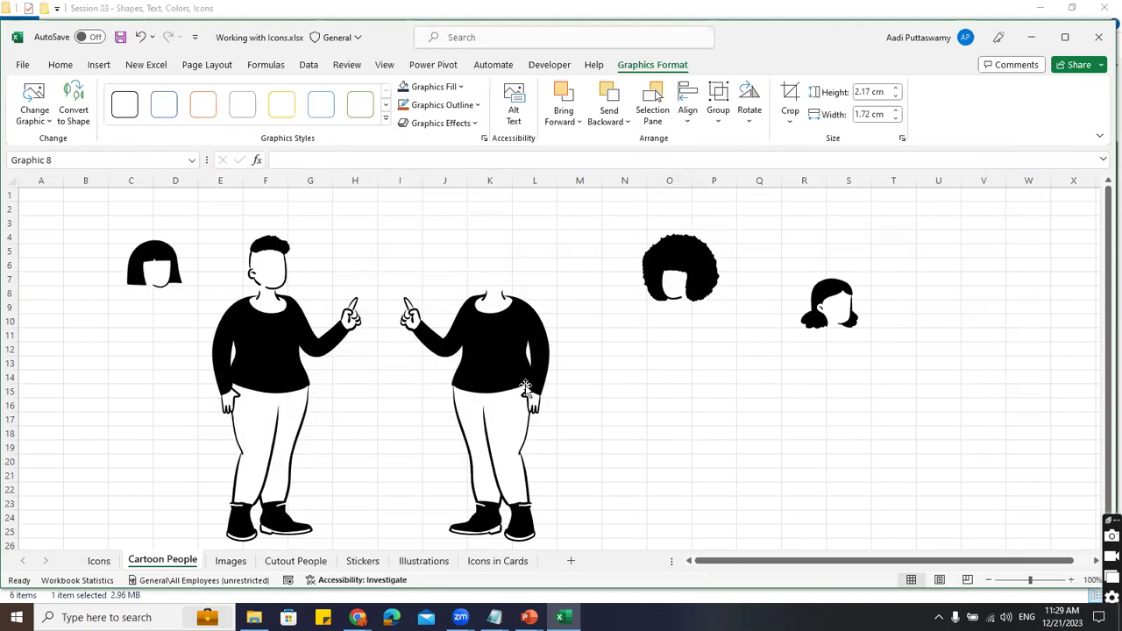
left_click(728, 349)
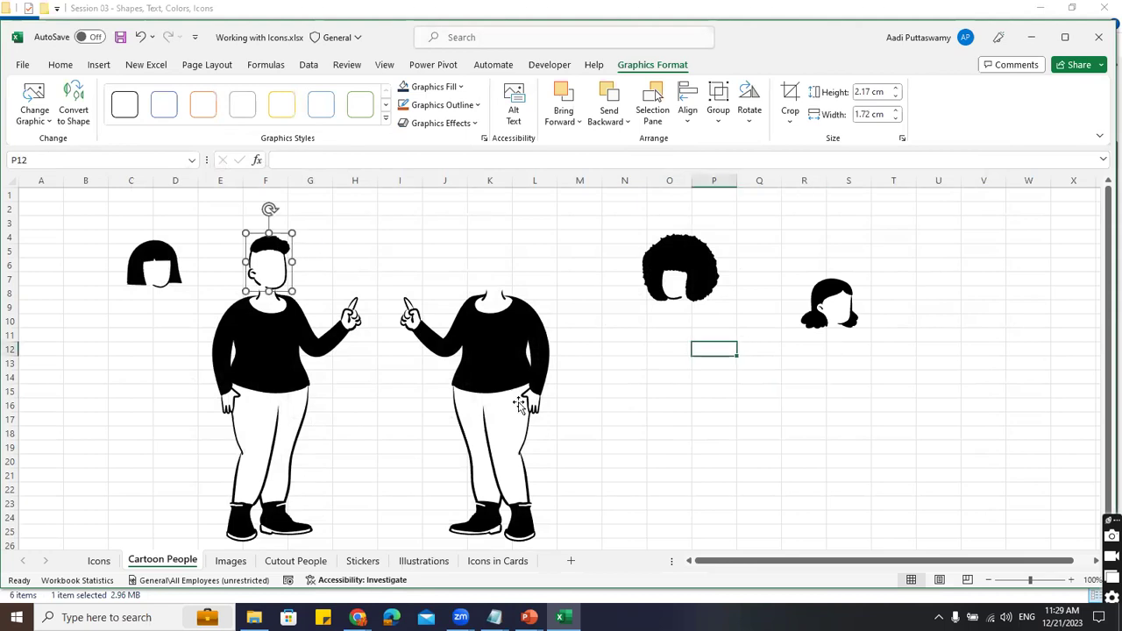
Duplicate the headless body beneath the short-haired head and place the copy around columns P–R
left_click(278, 363)
left_click(427, 362)
left_click_drag(294, 357, 713, 357)
left_click_drag(687, 408, 747, 384)
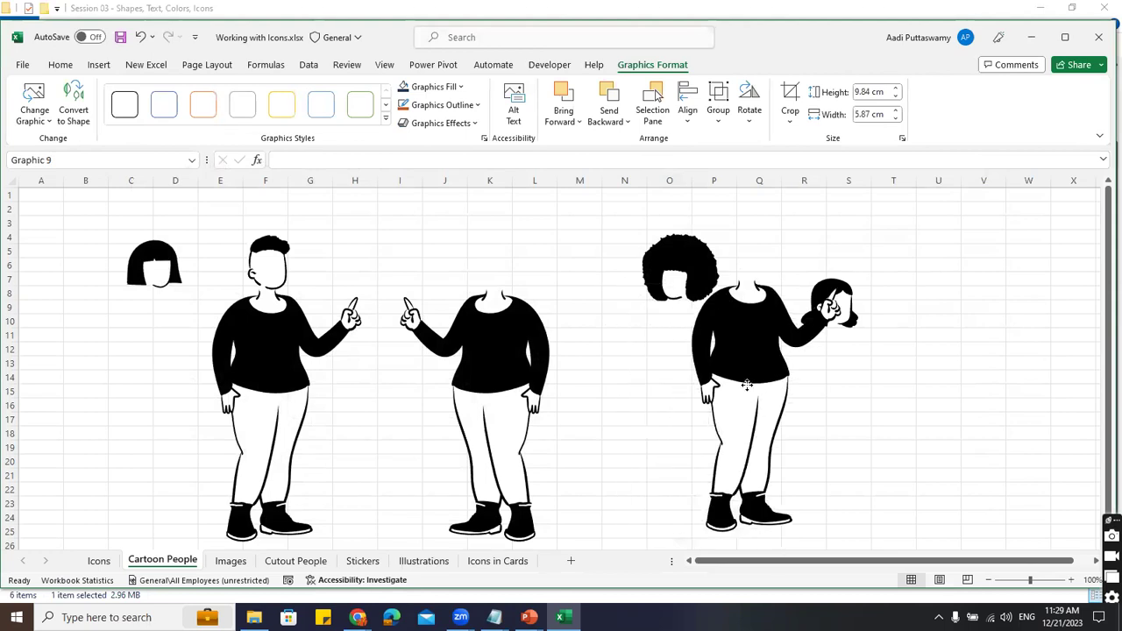
left_click_drag(769, 217, 769, 217)
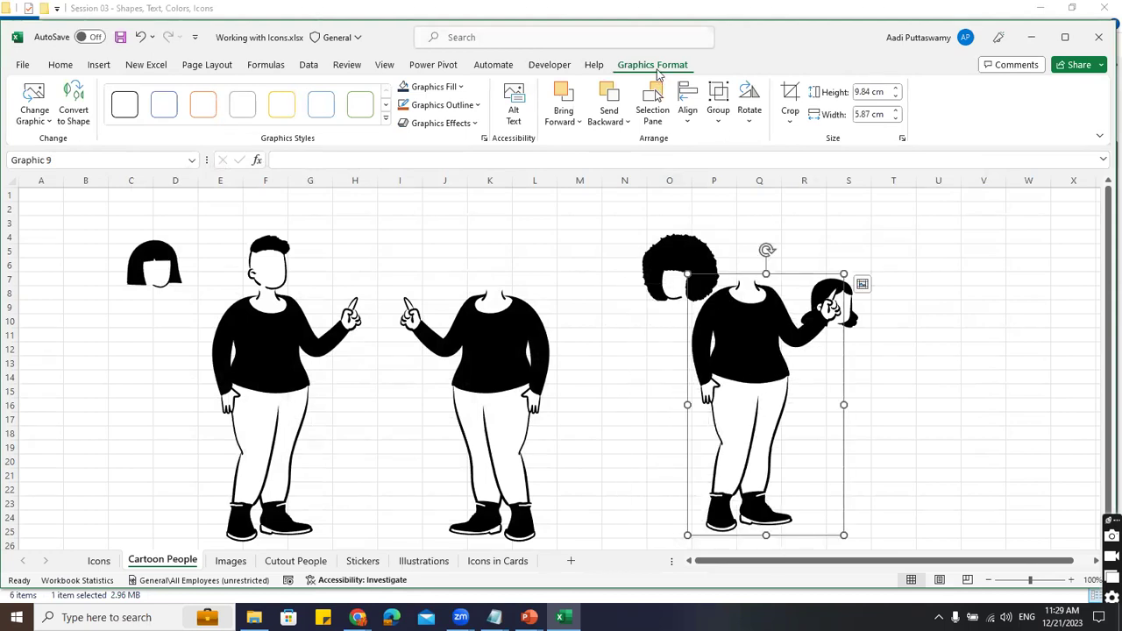
Flip the copied body horizontally and move it to about columns S–V, clear of the loose heads
left_click(759, 125)
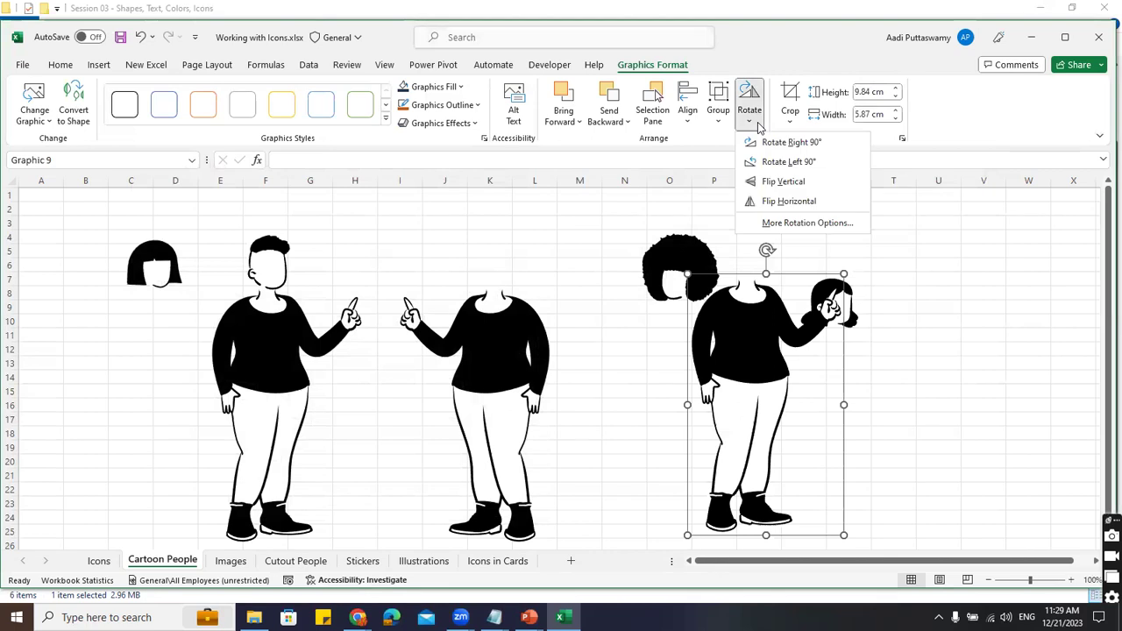
left_click(784, 201)
left_click_drag(795, 342, 942, 305)
Flip the gathered-hair head horizontally and position it on the neck of the copied body
left_click(829, 307)
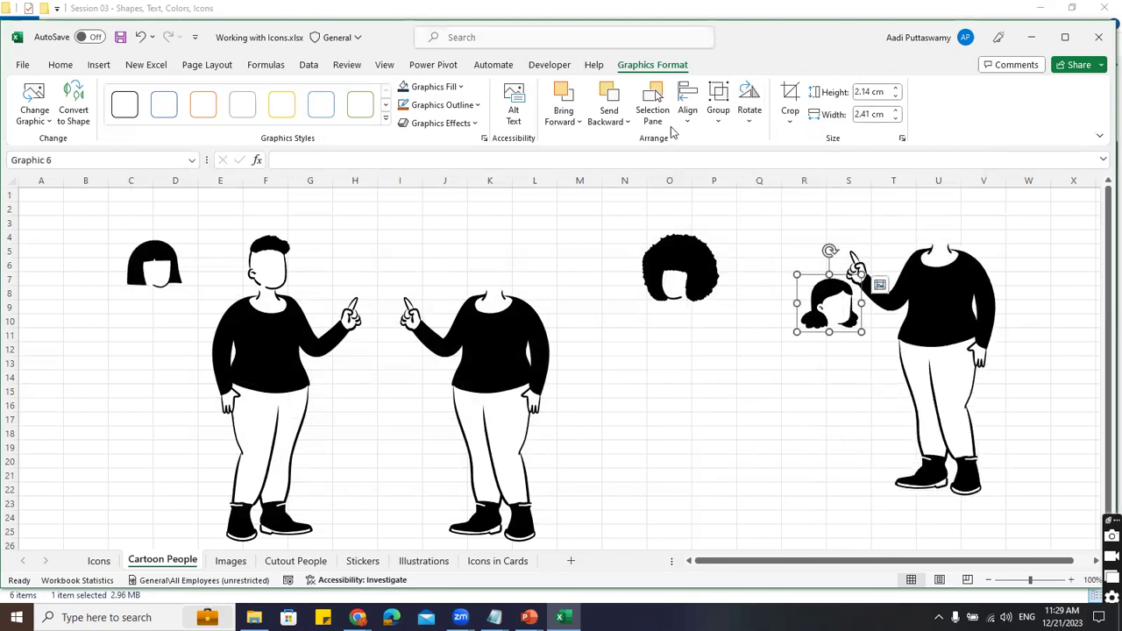
left_click(744, 124)
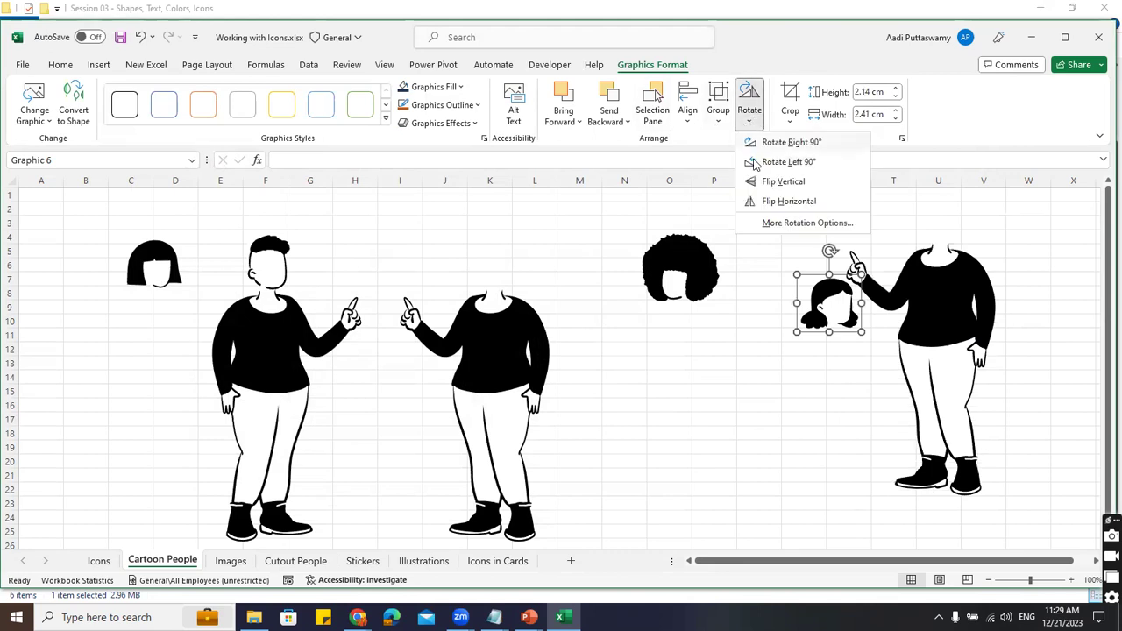
left_click(773, 202)
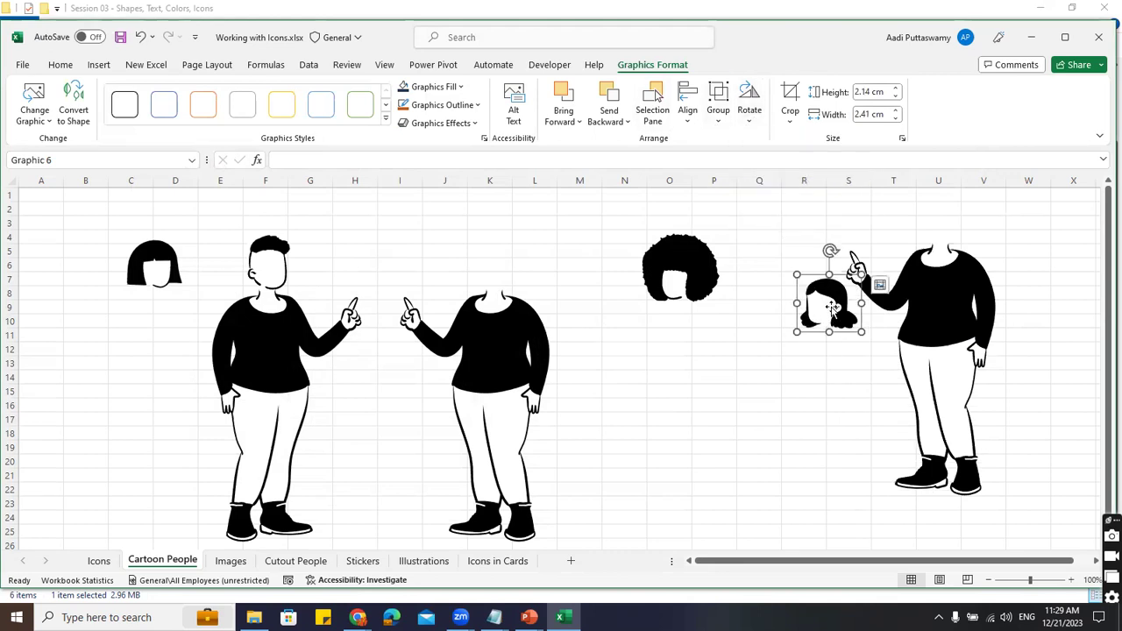
left_click_drag(831, 305, 940, 218)
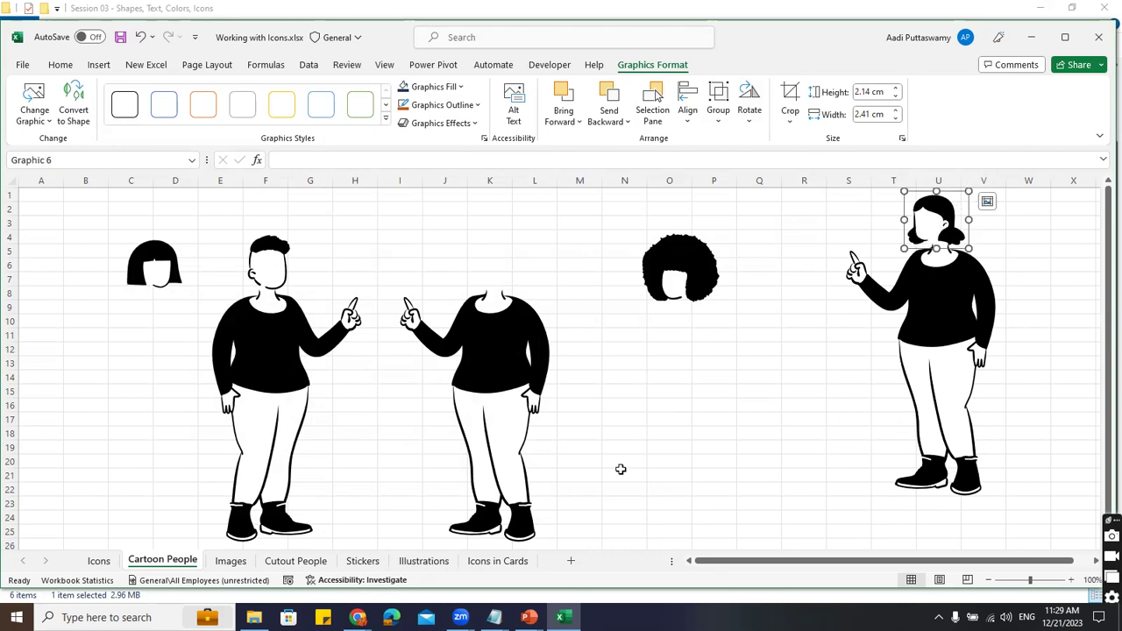
Take the gathered-hair head off the copied body, lower that body to row 26, and fit the curly afro head on it
left_click_drag(951, 218, 753, 414)
mouse_move(703, 245)
left_mouse_down()
mouse_move(963, 198)
mouse_move(690, 236)
left_mouse_up()
left_click_drag(969, 299, 919, 342)
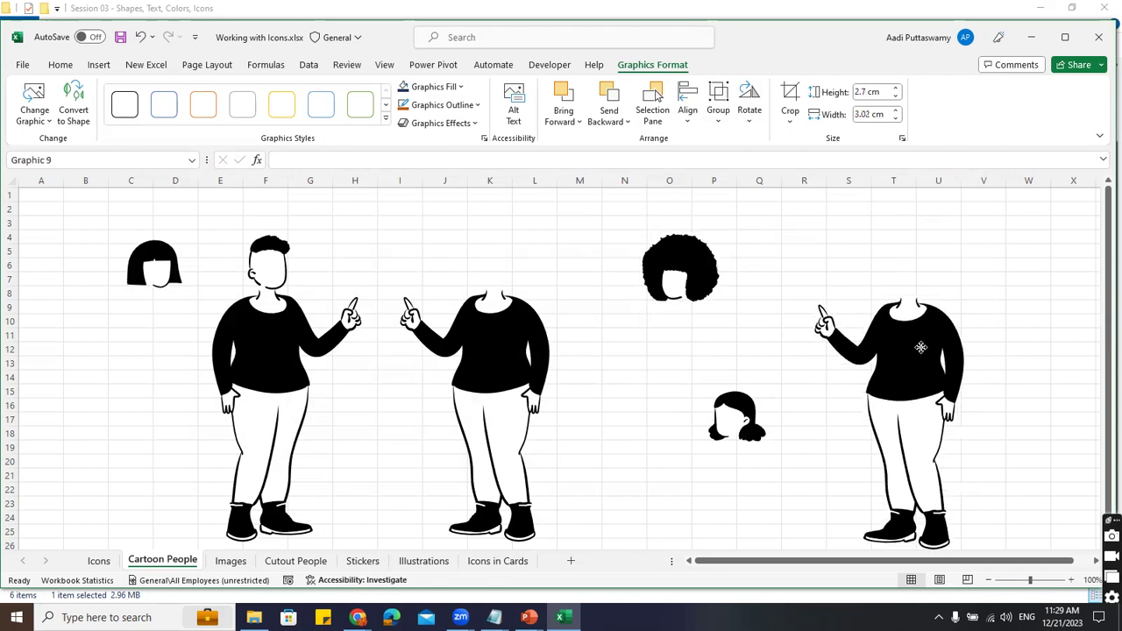
left_click_drag(680, 269, 899, 264)
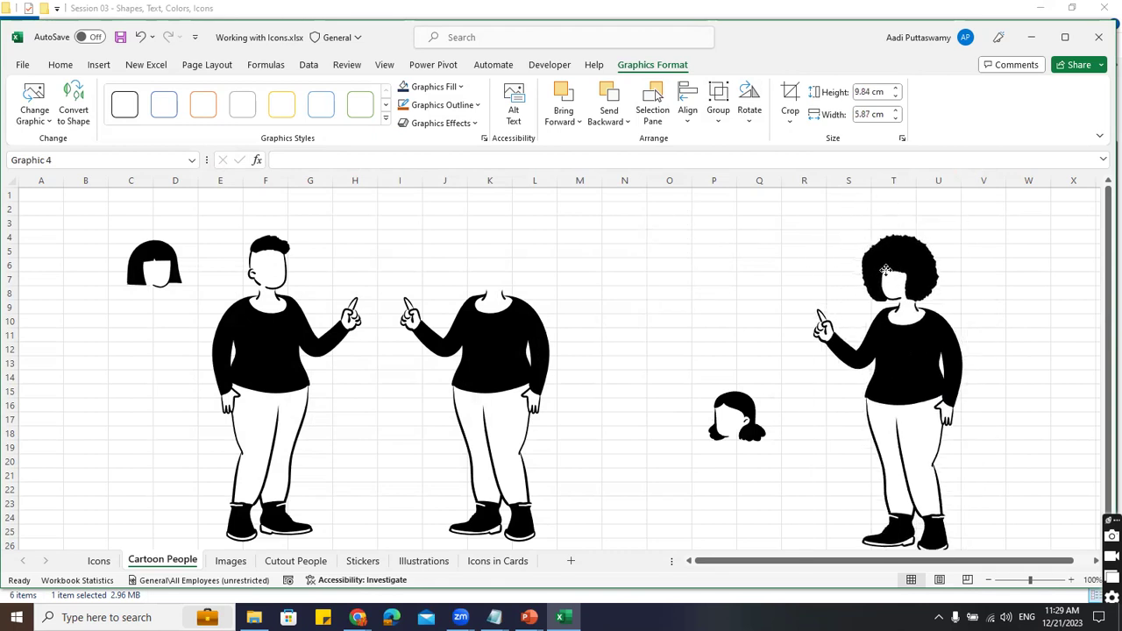
Place the gathered-hair head on the headless body in columns J–L and deselect it
left_click_drag(733, 414, 492, 268)
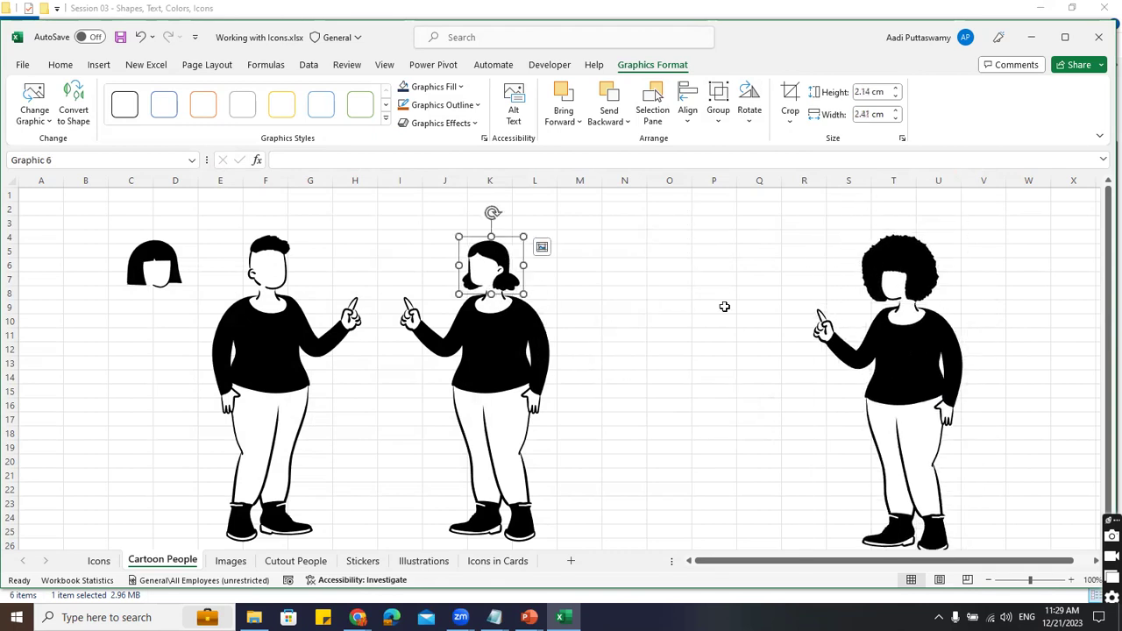
left_click(725, 307)
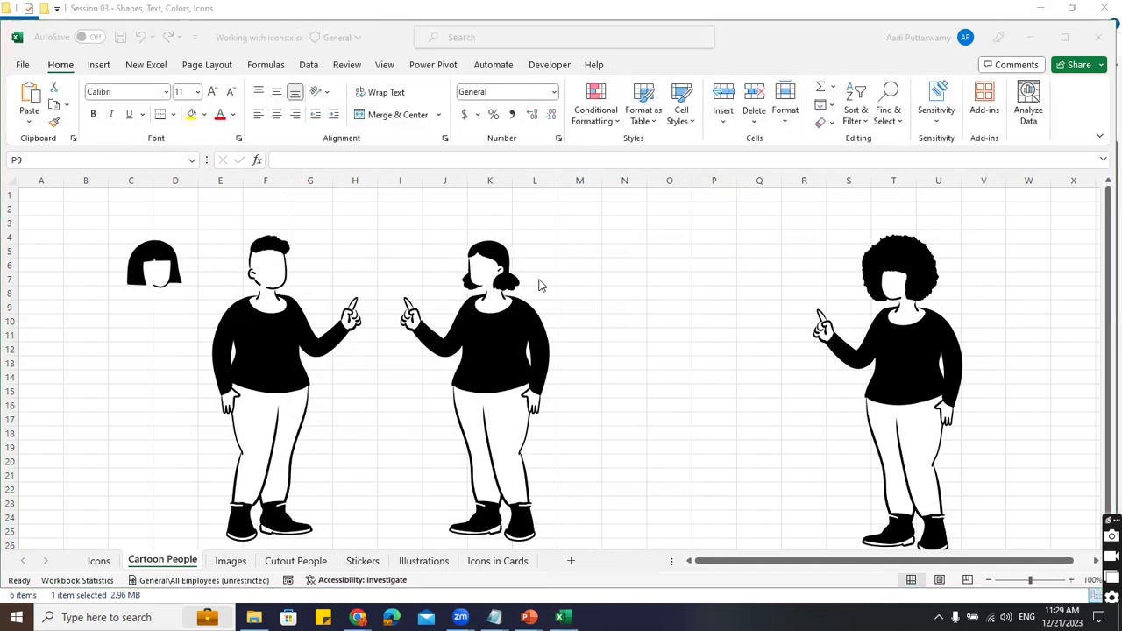
Open the stock image library's Cartoon People collection and look through the Decorations category
left_click(99, 65)
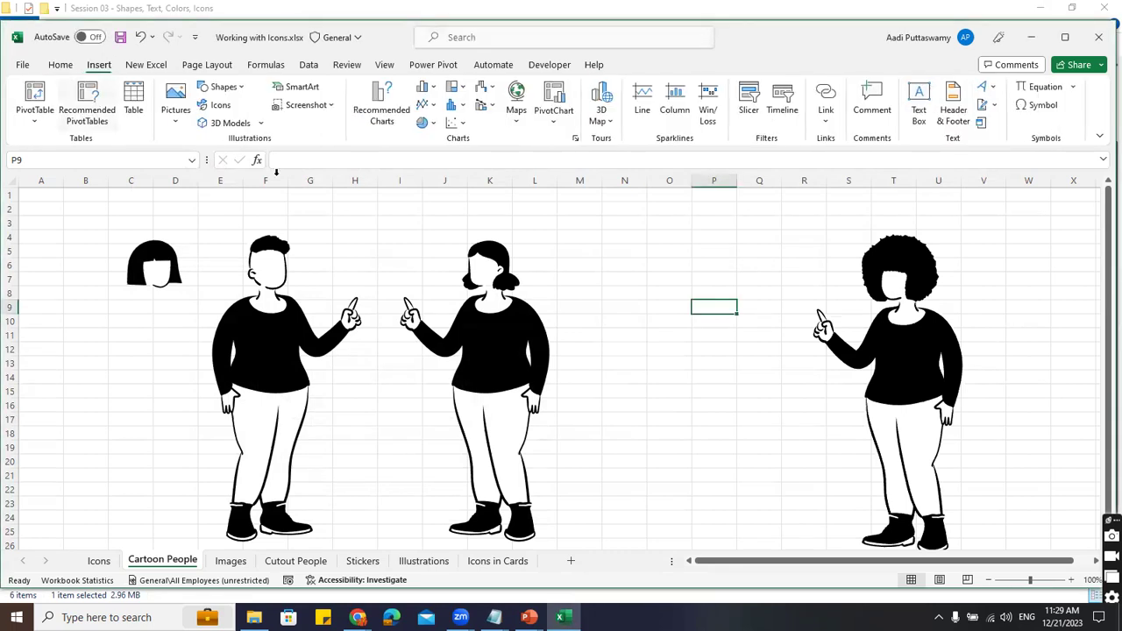
left_click(220, 105)
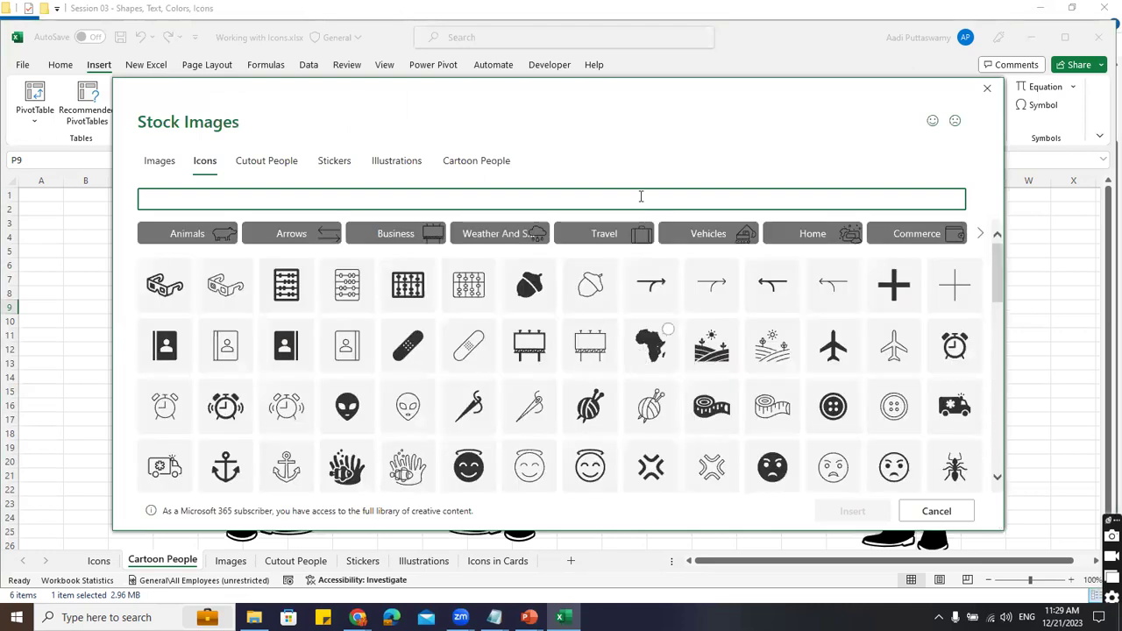
left_click(476, 160)
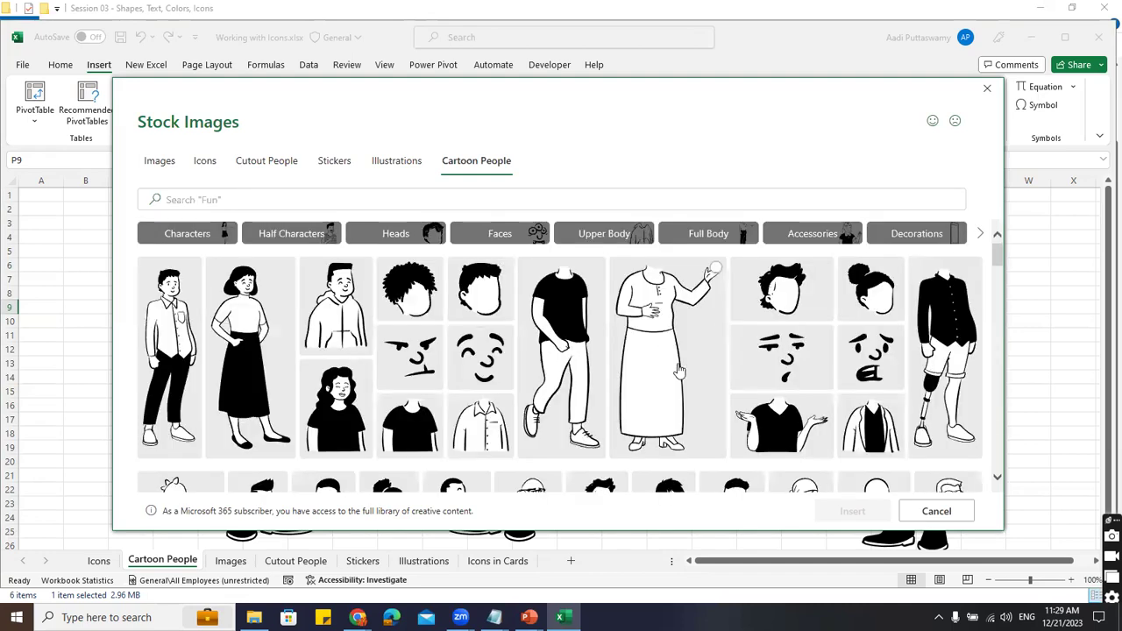
scroll(677, 370, "down", 3)
scroll(677, 370, "up", 3)
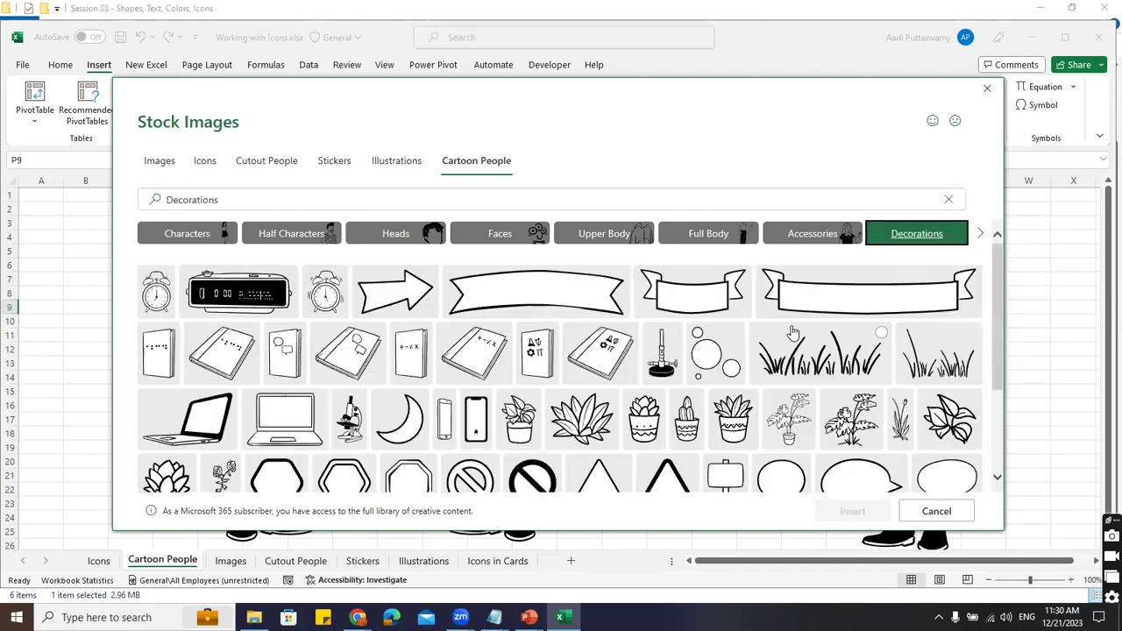
scroll(614, 403, "down", 5)
scroll(613, 406, "up", 3)
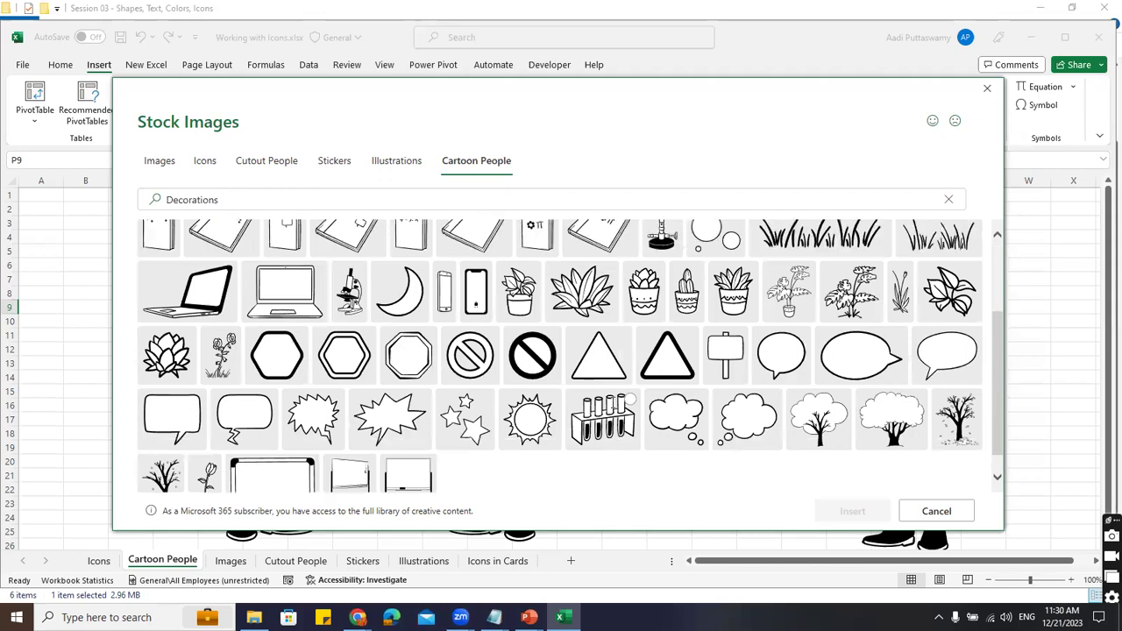
scroll(570, 342, "down", 2)
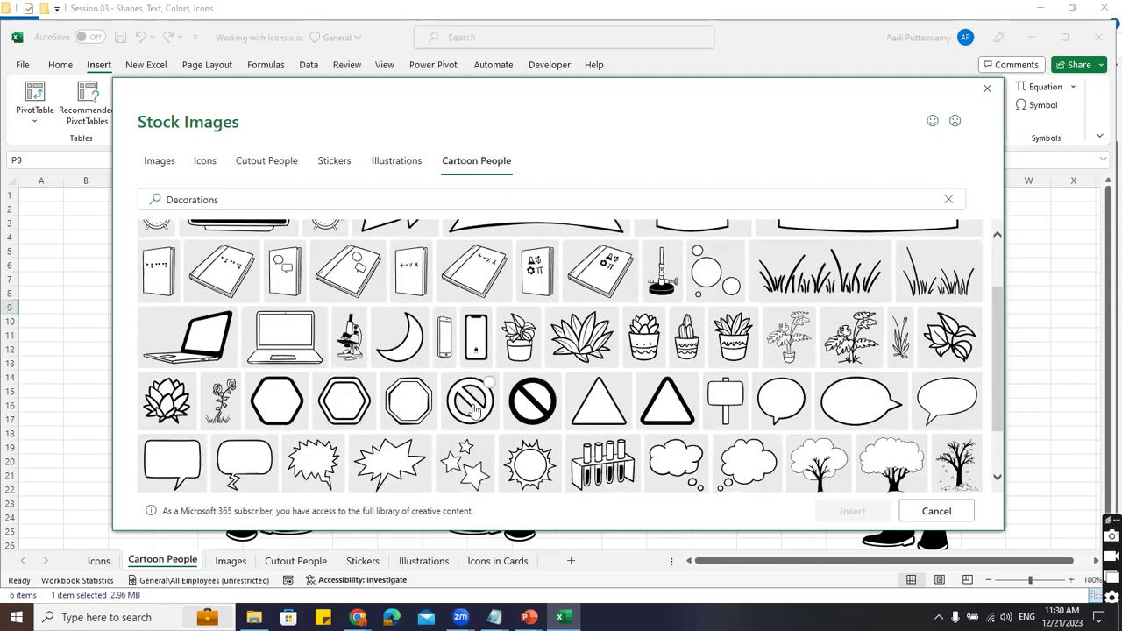
scroll(483, 386, "down", 2)
scroll(526, 369, "up", 4)
Look through the Accessories and Full Body categories of the Cartoon People collection
left_click(794, 235)
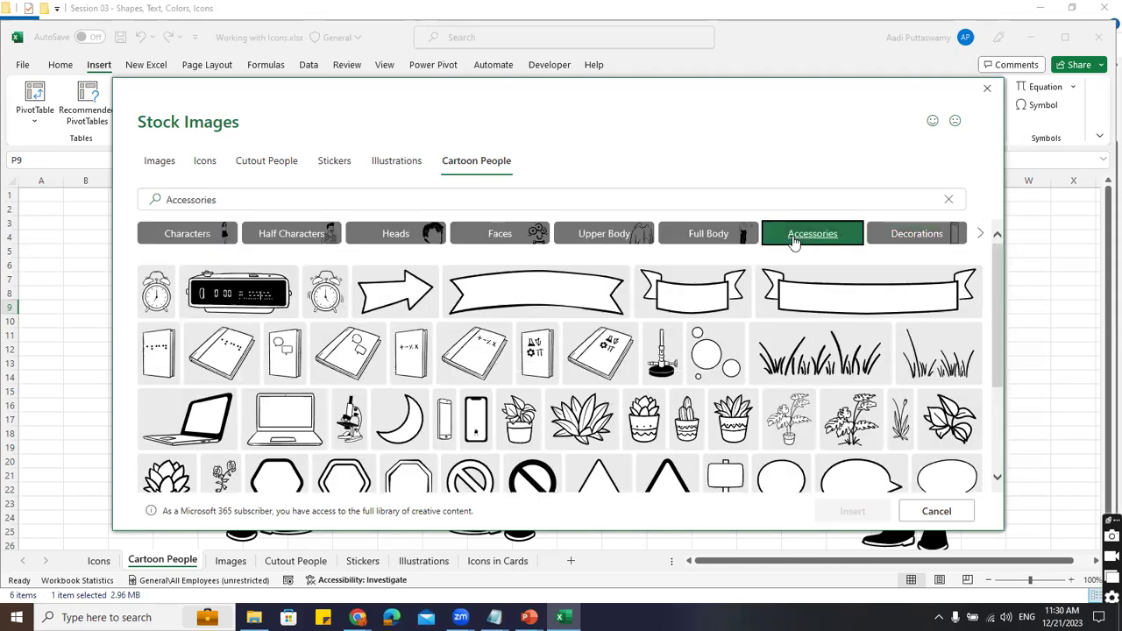
scroll(657, 355, "down", 1)
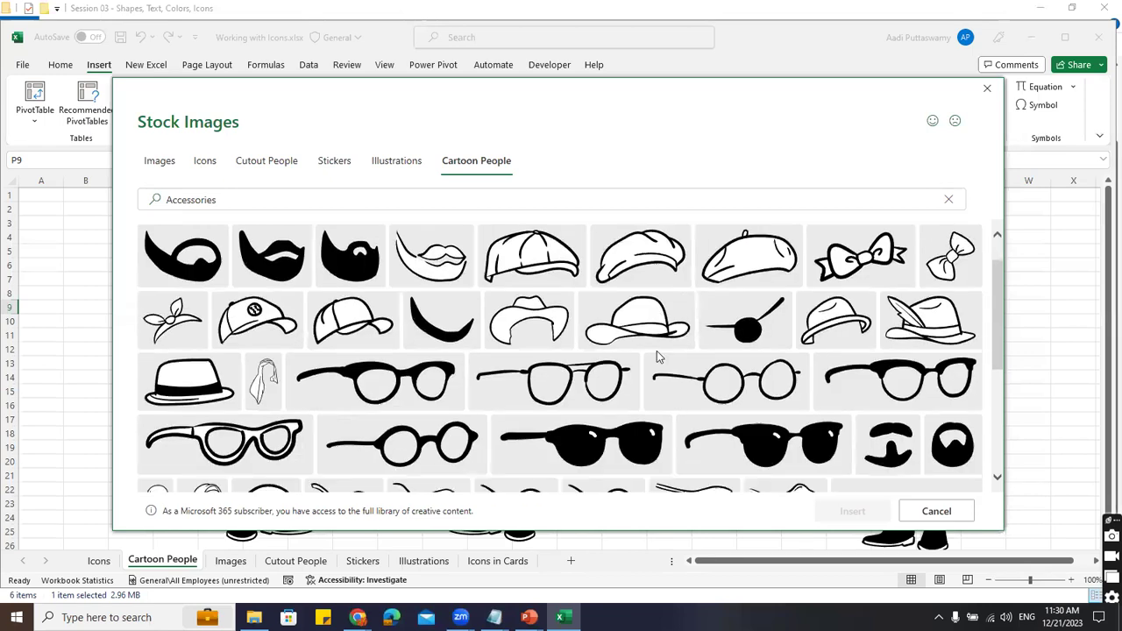
scroll(658, 355, "up", 1)
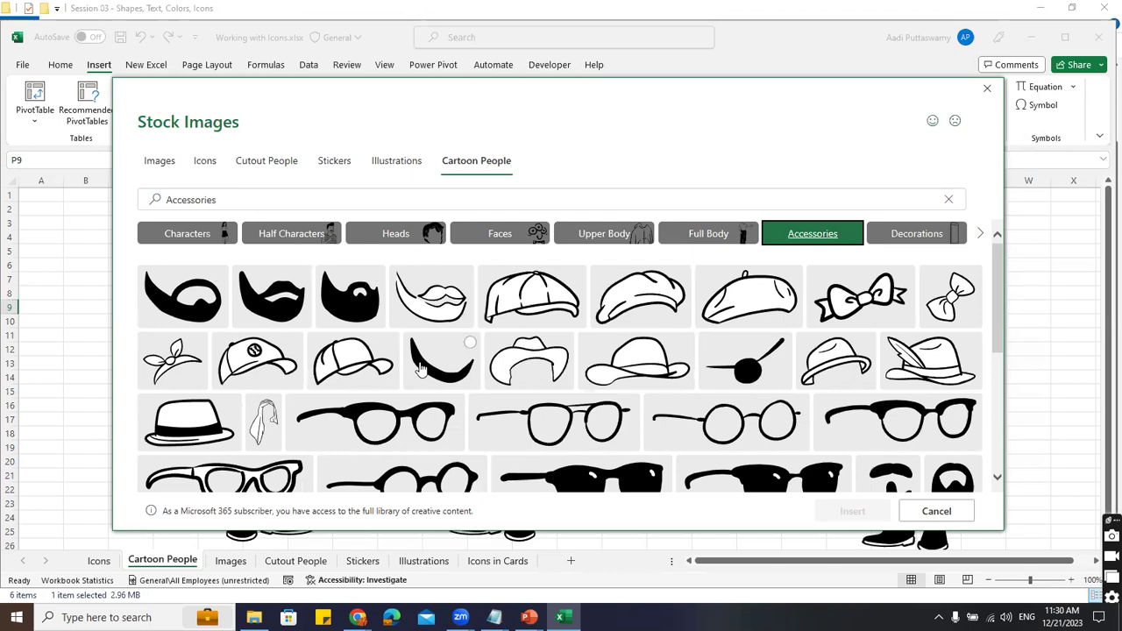
scroll(421, 368, "down", 5)
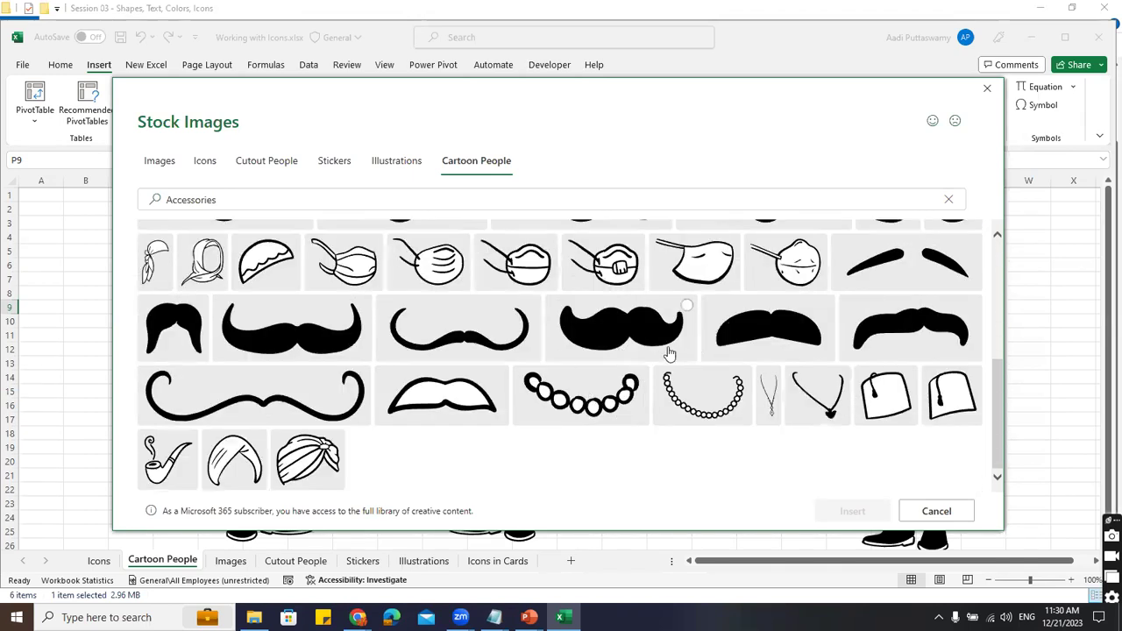
scroll(488, 385, "up", 3)
scroll(489, 386, "up", 1)
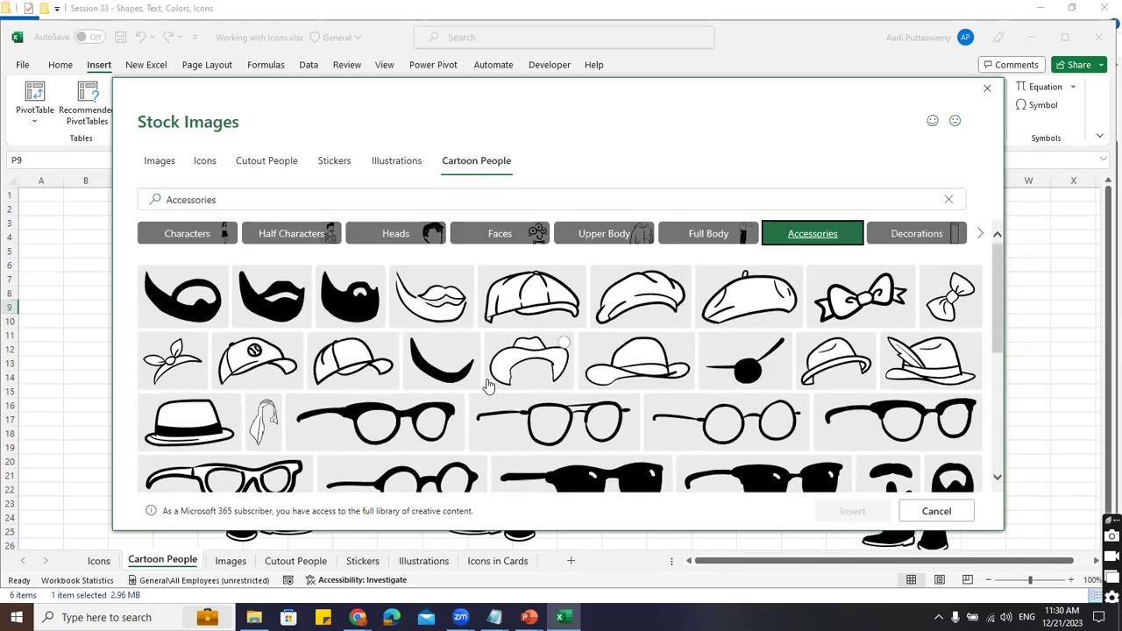
left_click(718, 235)
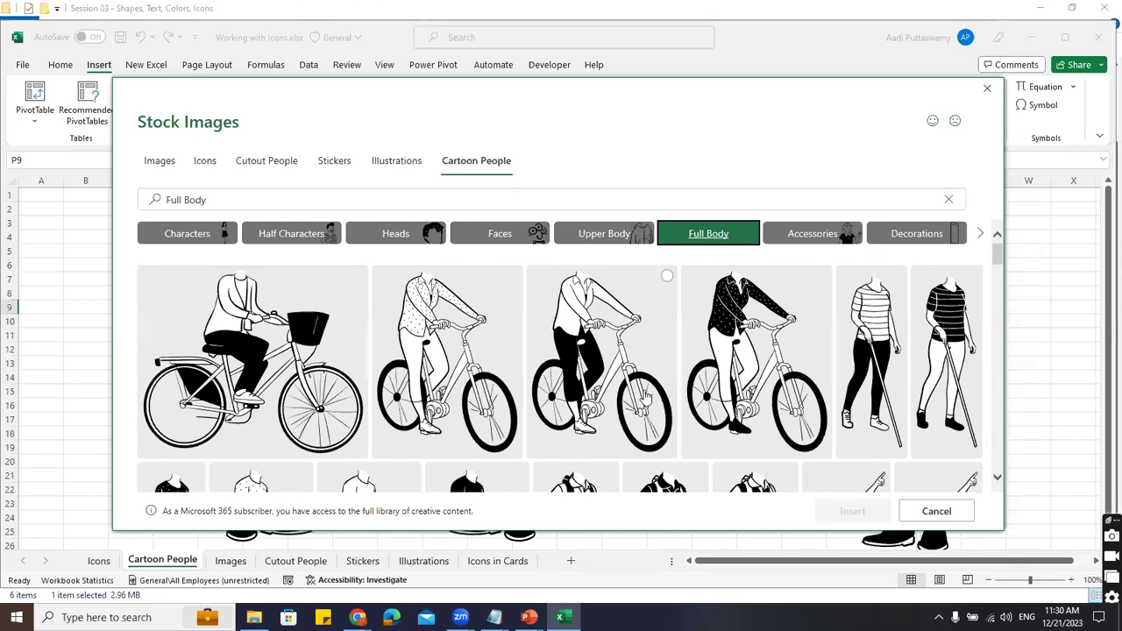
scroll(494, 399, "down", 5)
scroll(494, 399, "up", 6)
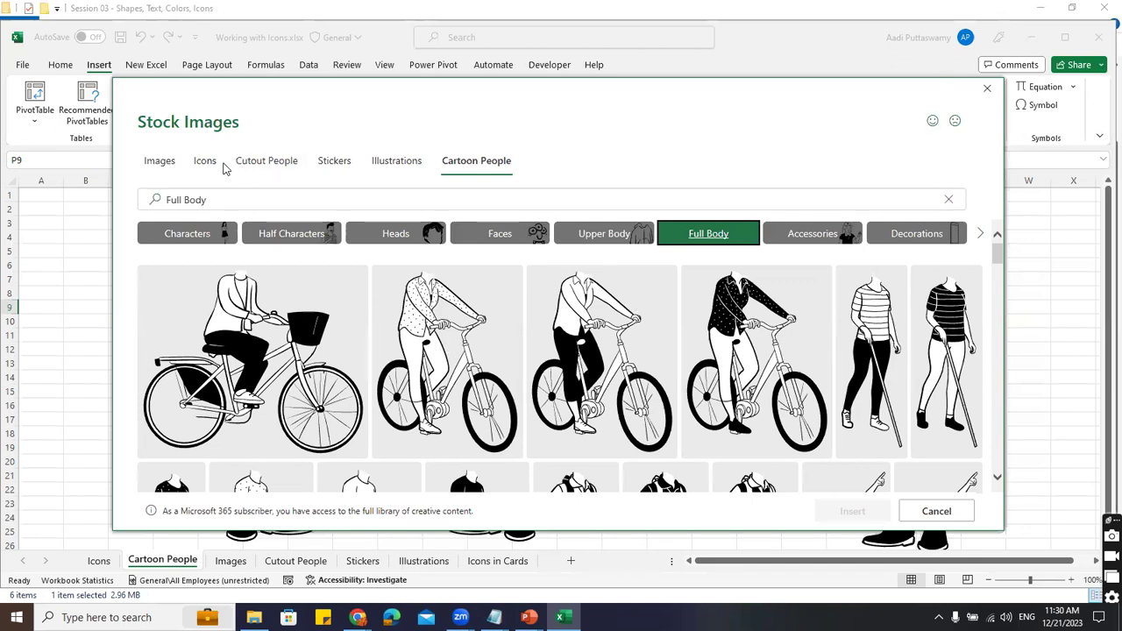
Switch the stock library to the Images collection and clear the Full Body search term
left_click(152, 168)
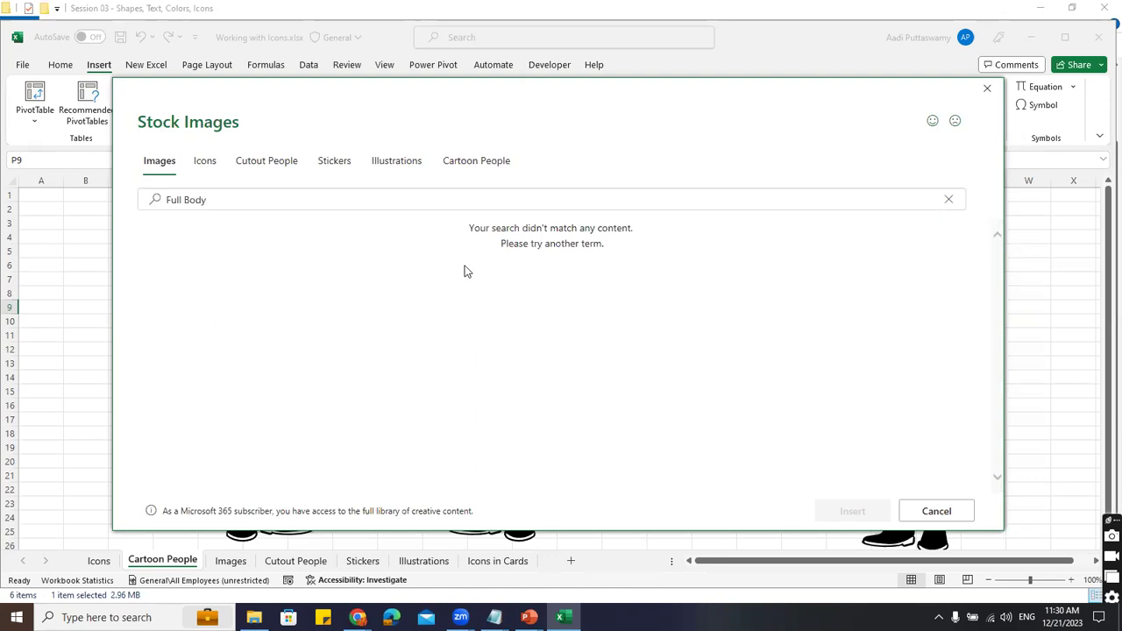
left_click(243, 199)
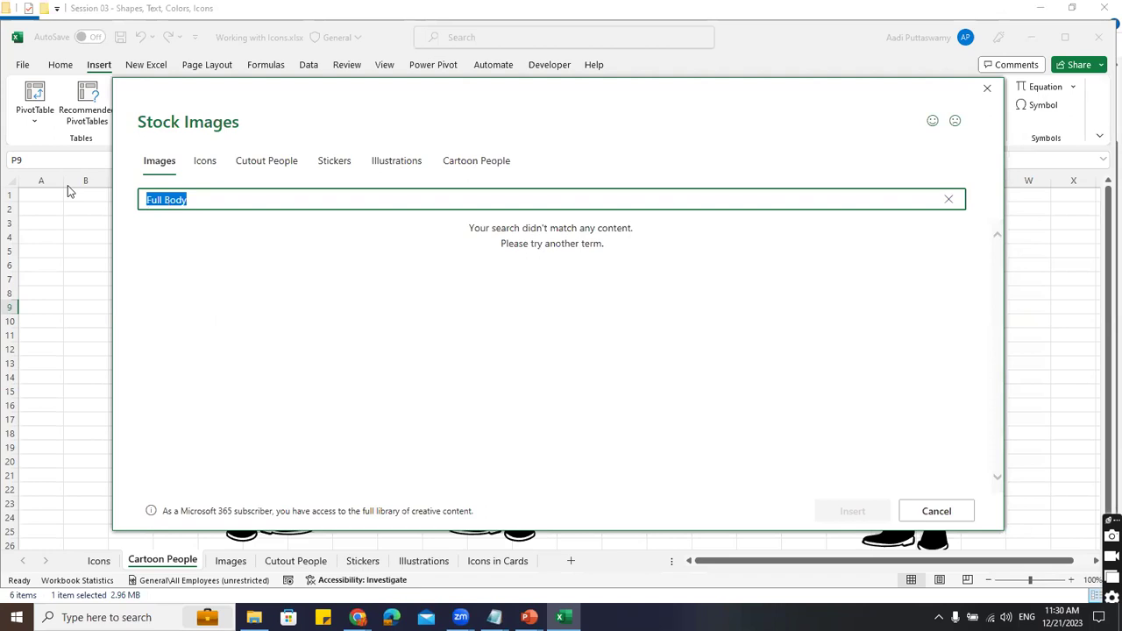
key("BackSpace")
Insert the stock photo of multicoloured paint clouds on white and move it over columns E–Q from row 2
scroll(599, 369, "down", 3)
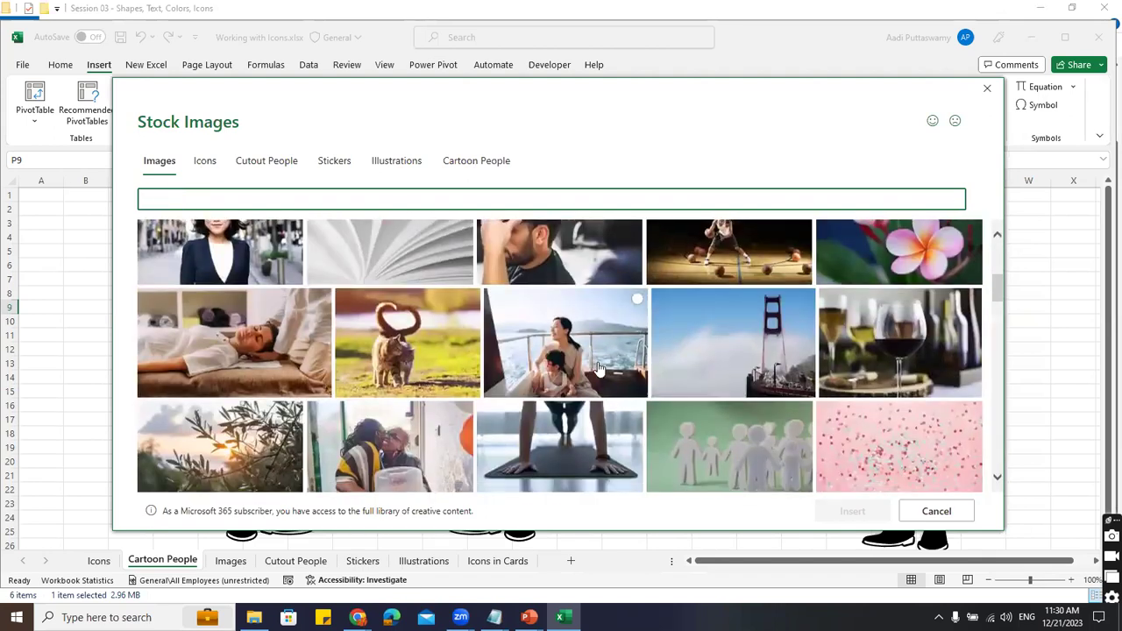
scroll(599, 368, "down", 10)
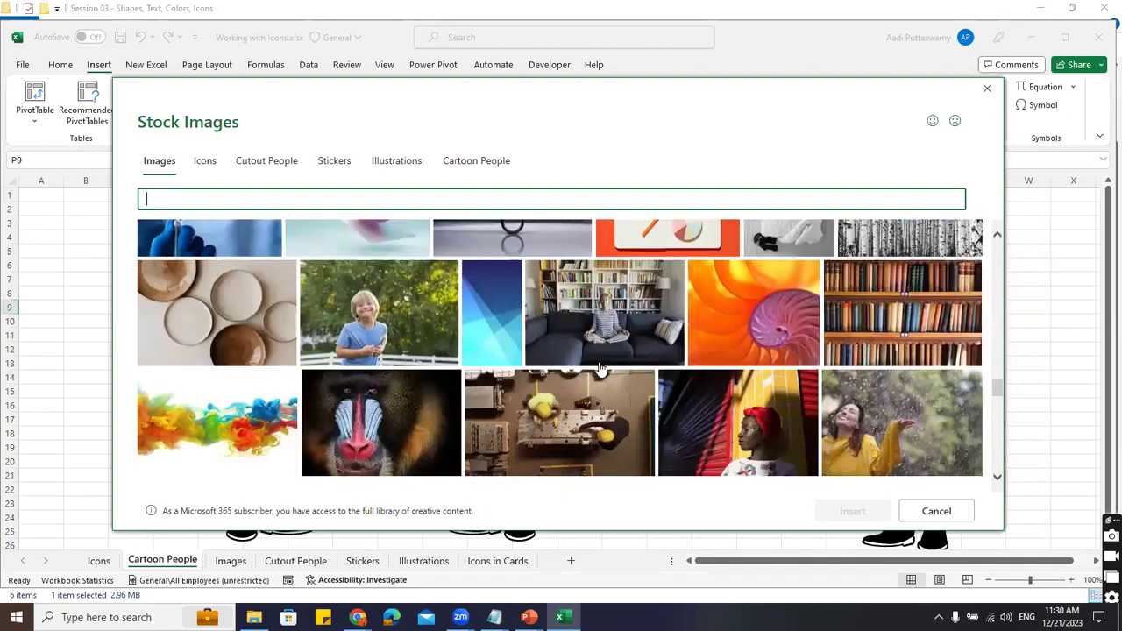
scroll(600, 369, "down", 8)
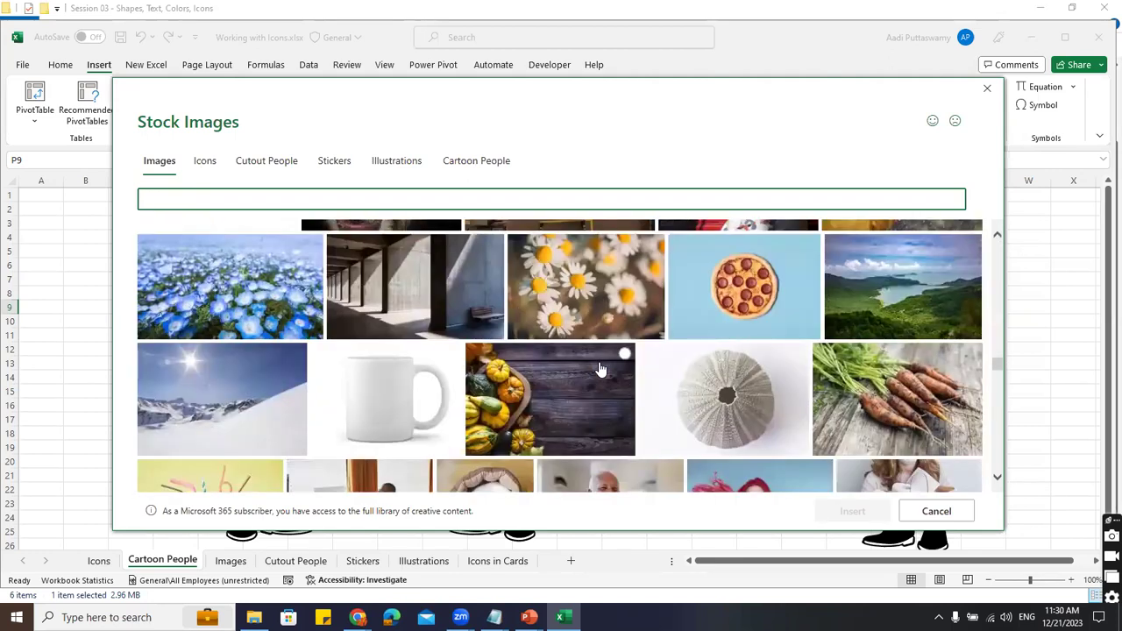
scroll(600, 369, "up", 1)
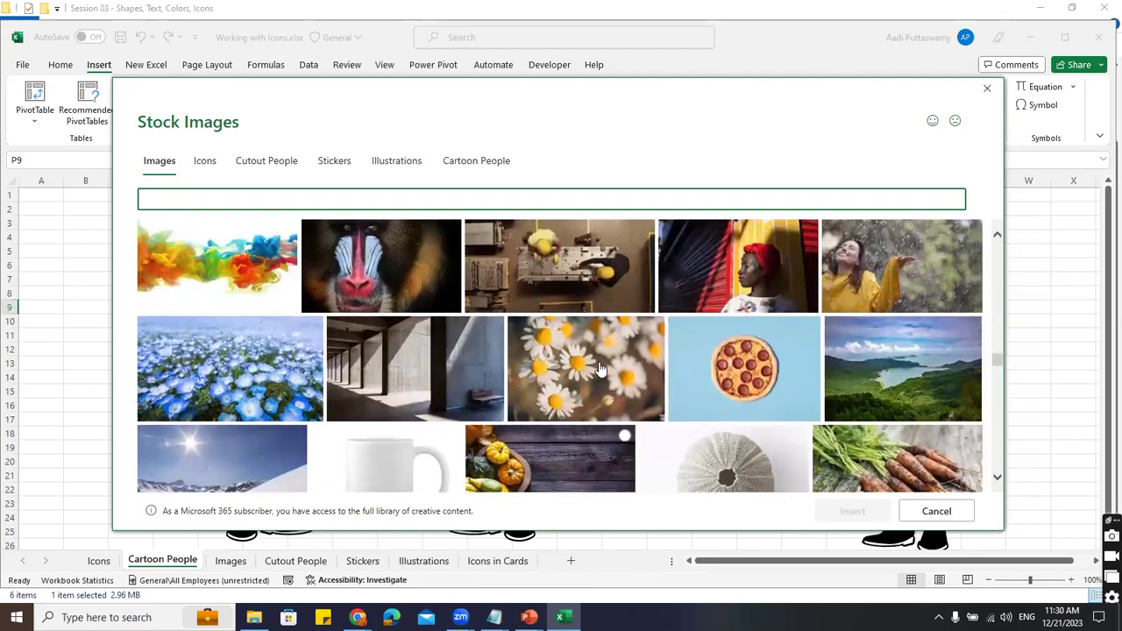
left_click(248, 281)
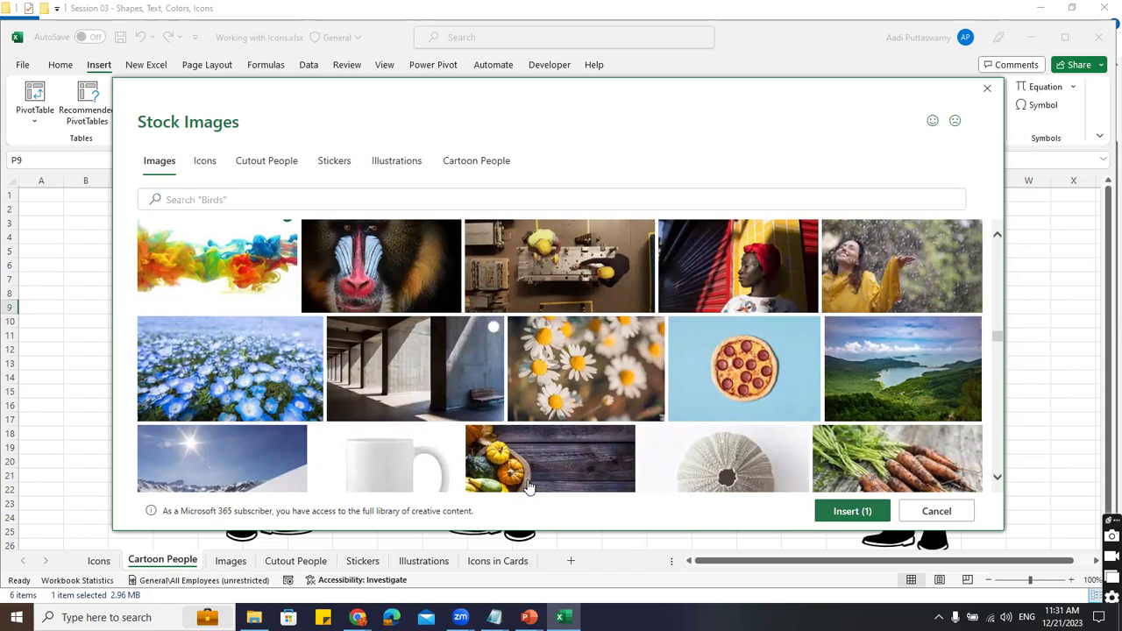
left_click(844, 513)
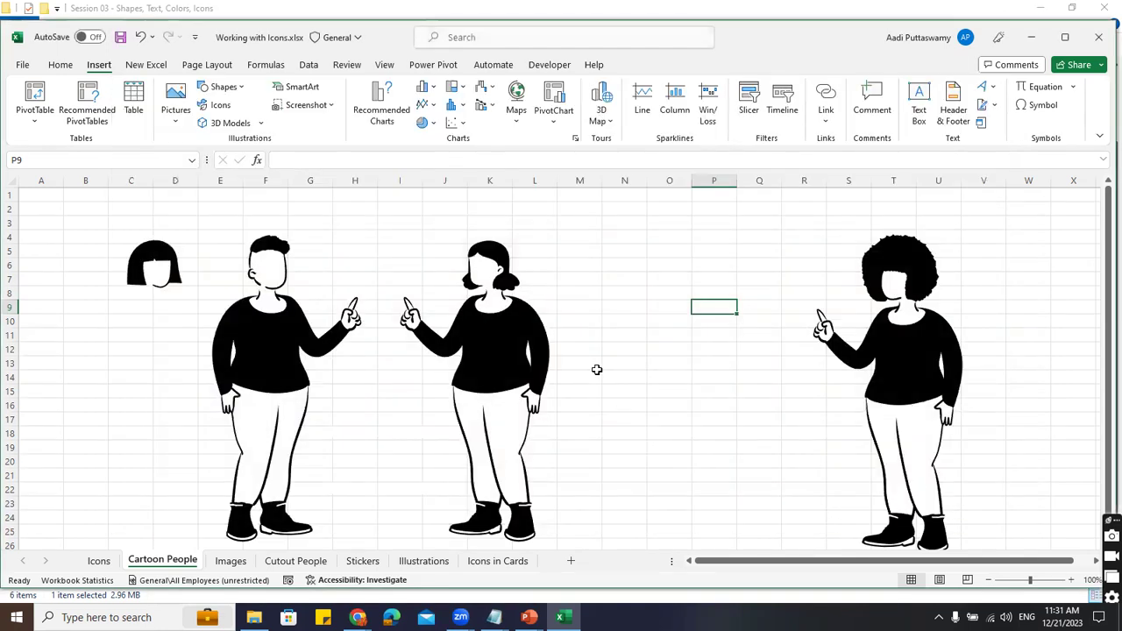
mouse_move(804, 369)
left_mouse_down()
mouse_move(309, 241)
mouse_move(317, 270)
left_mouse_up()
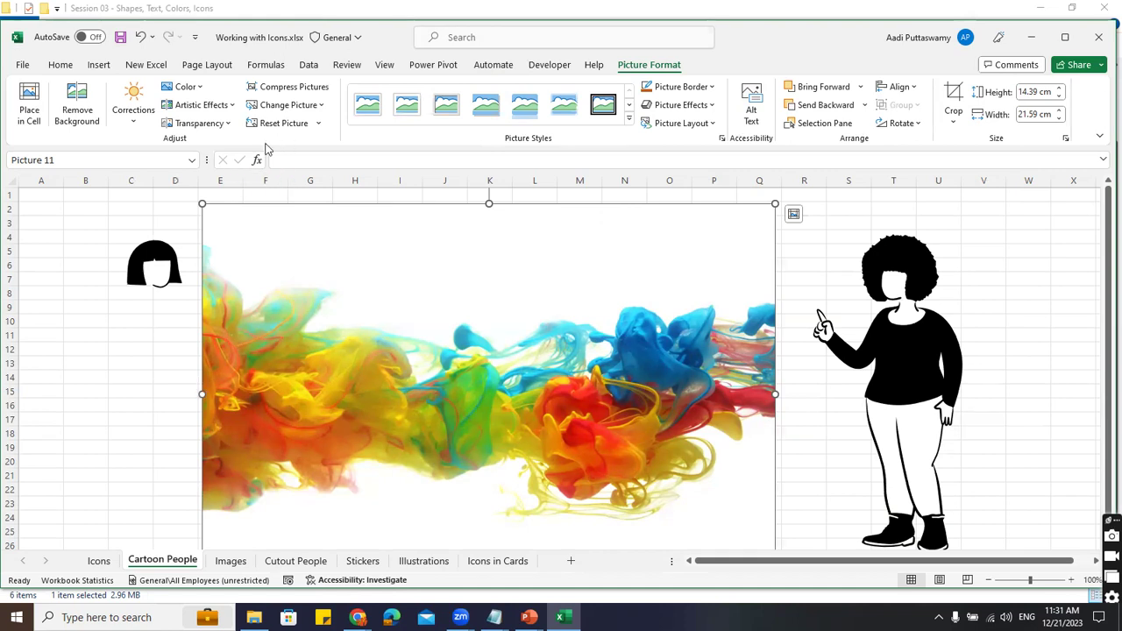
Open the stock image library's Images collection and look through the Industry category
left_click(99, 65)
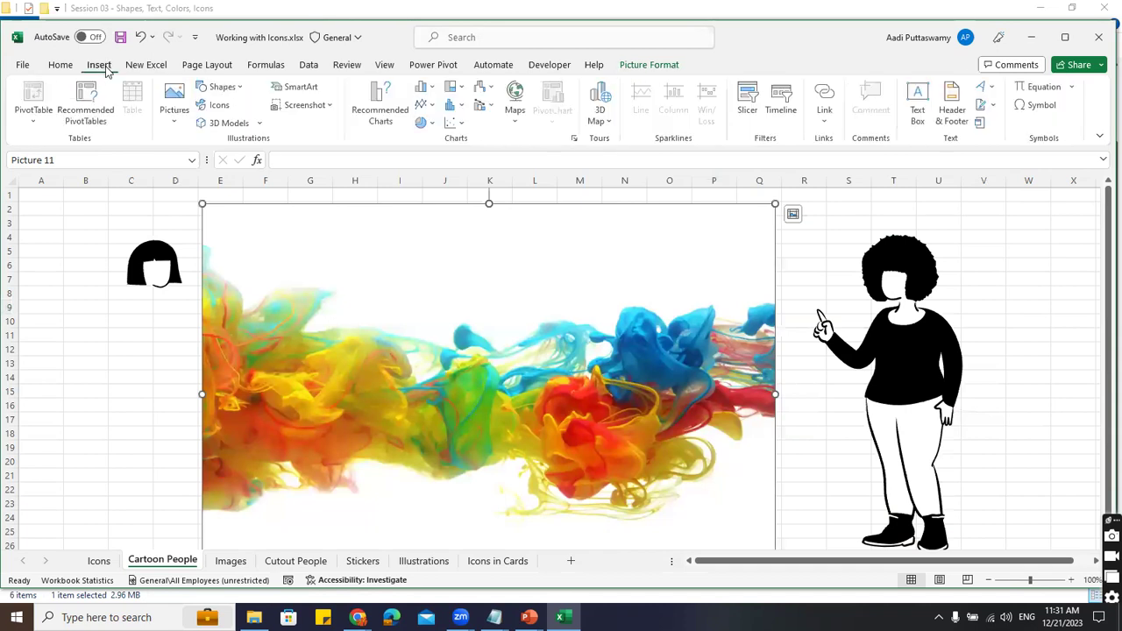
left_click(215, 105)
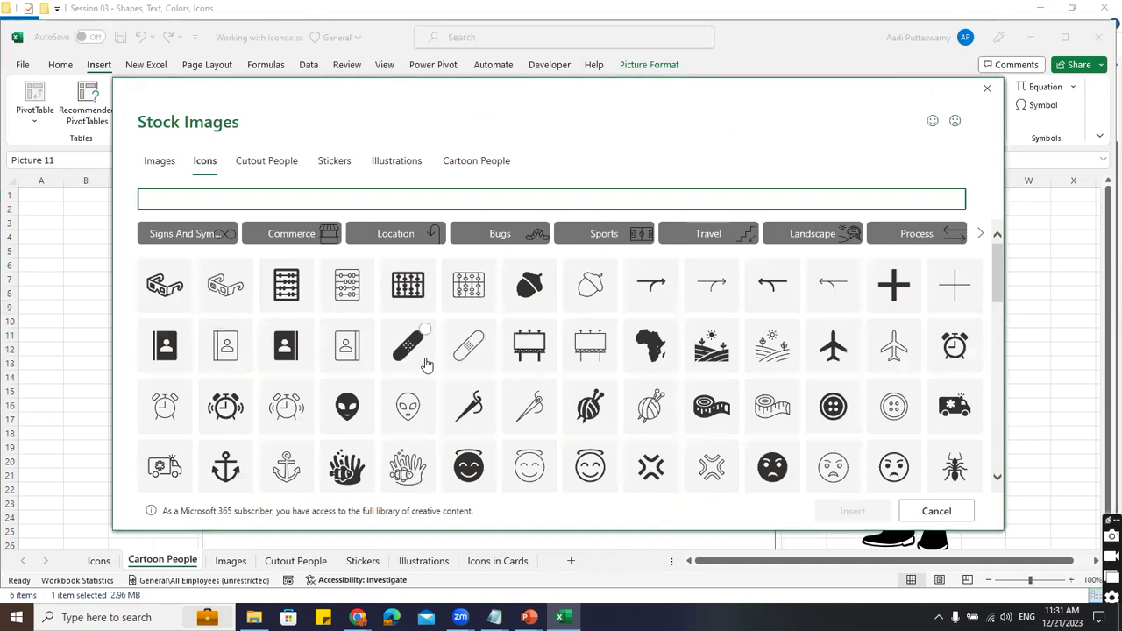
scroll(427, 364, "down", 2)
scroll(351, 350, "up", 2)
left_click(163, 163)
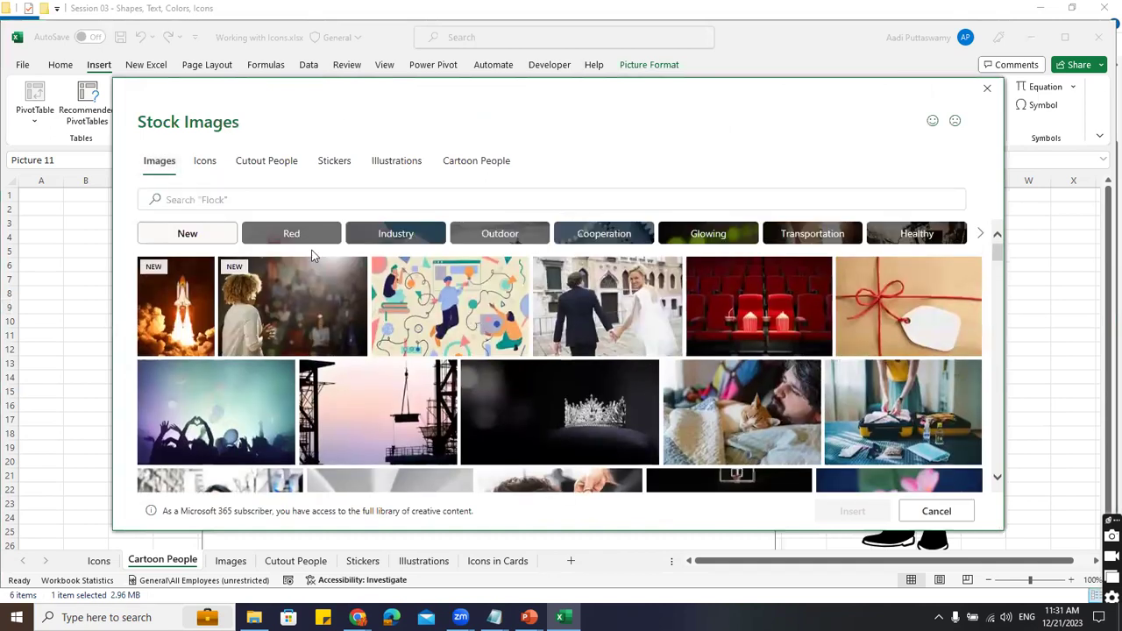
left_click(371, 236)
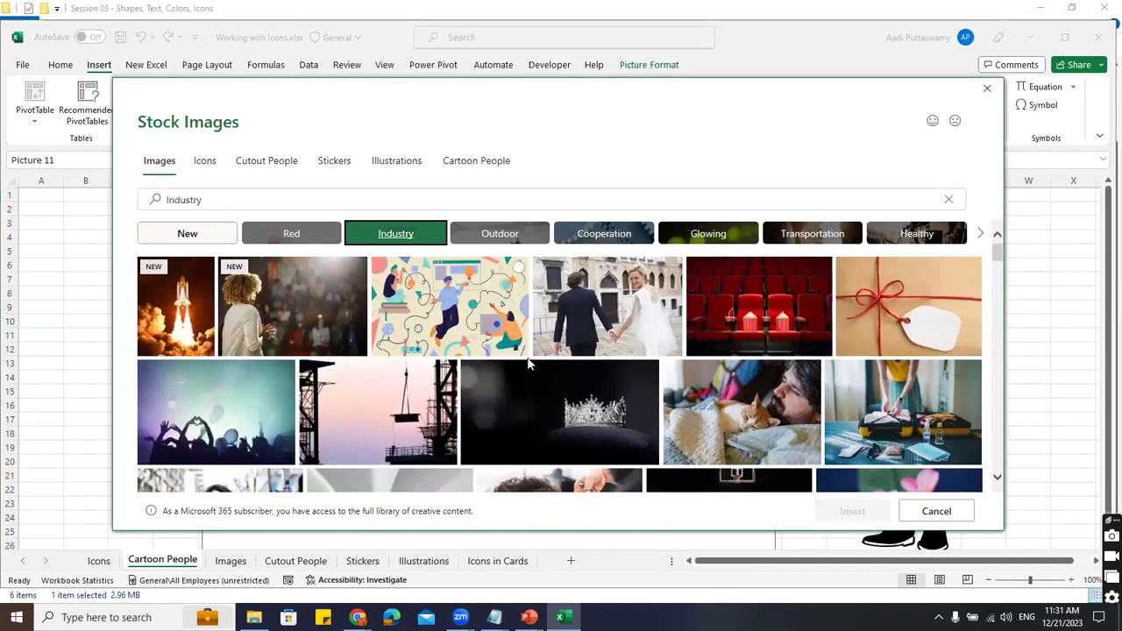
scroll(712, 378, "down", 3)
scroll(712, 378, "down", 10)
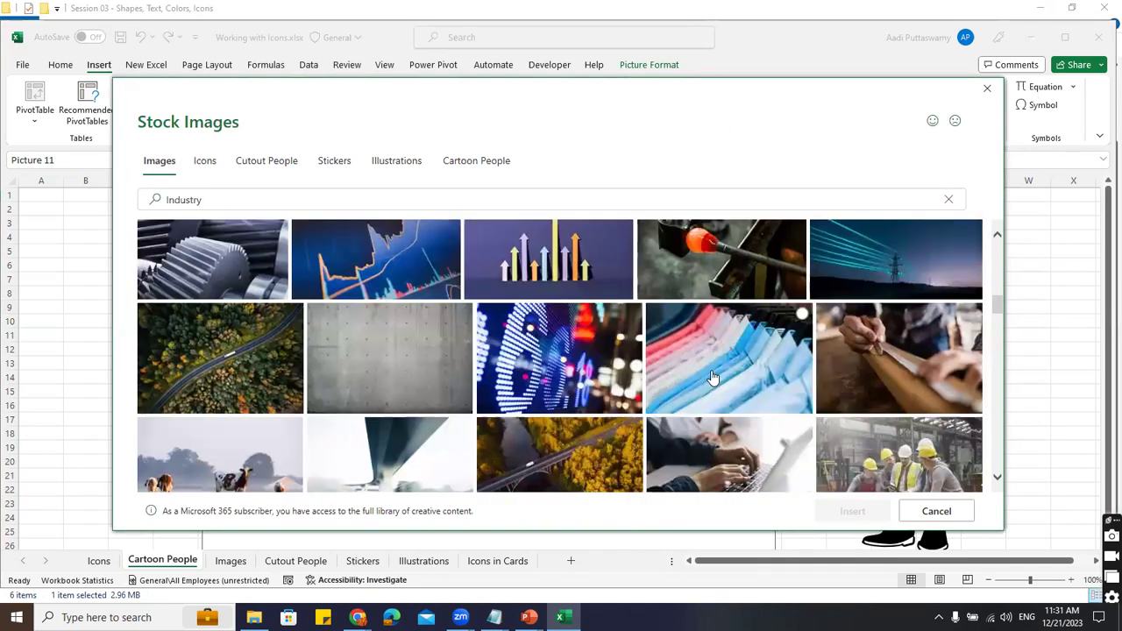
scroll(712, 378, "up", 10)
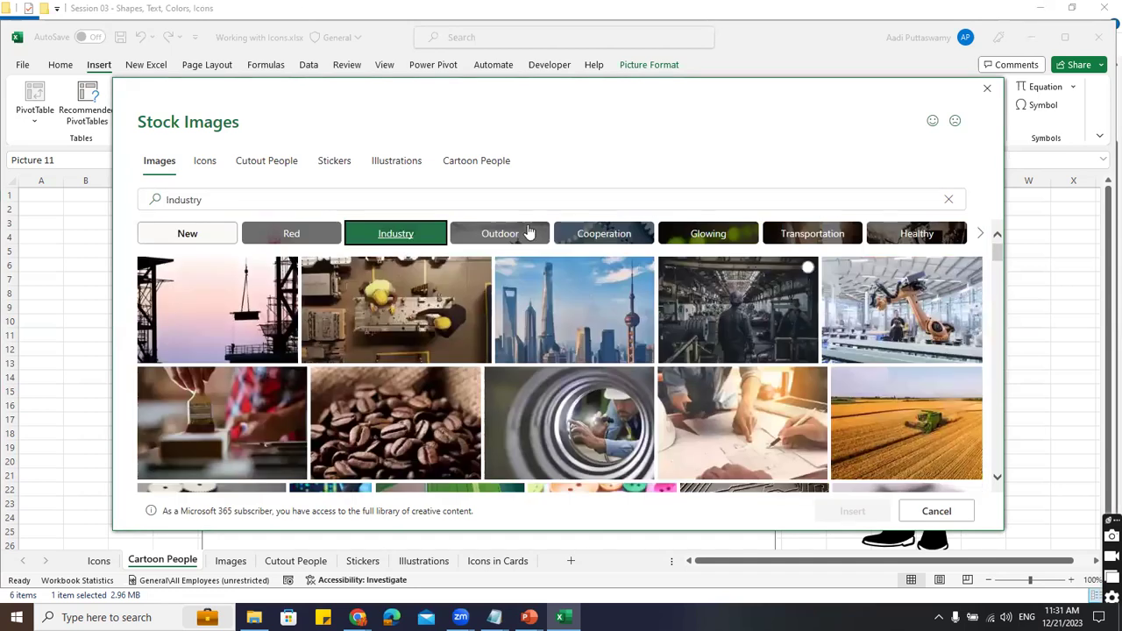
Look through the Outdoor, Cooperation and Glowing categories of the stock Images collection
left_click(496, 241)
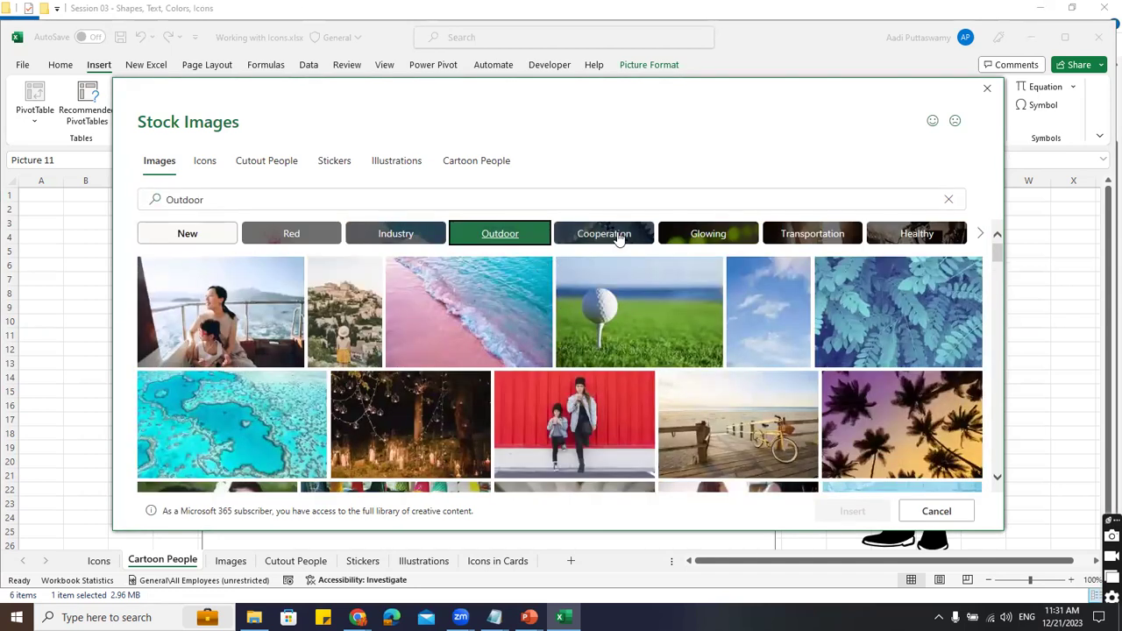
left_click(618, 239)
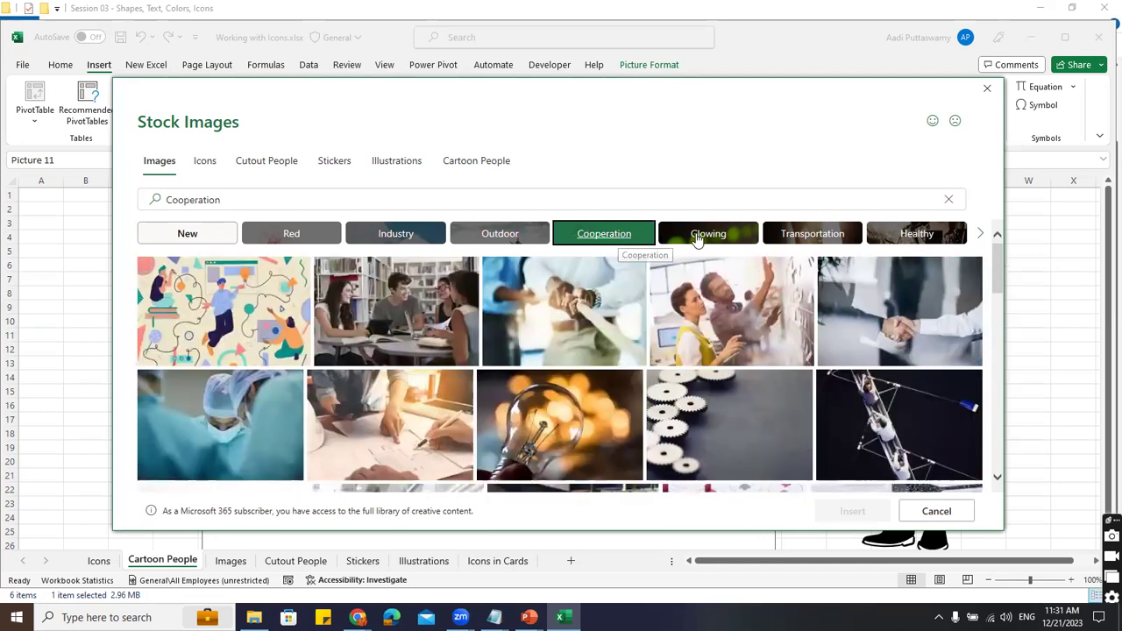
left_click(697, 238)
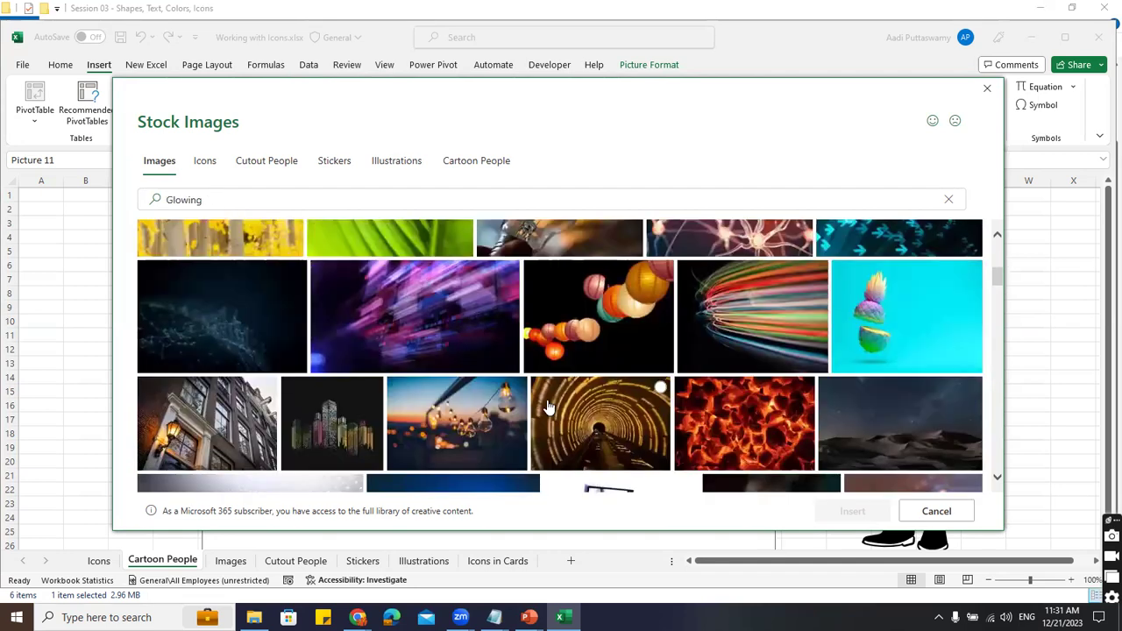
scroll(547, 408, "down", 3)
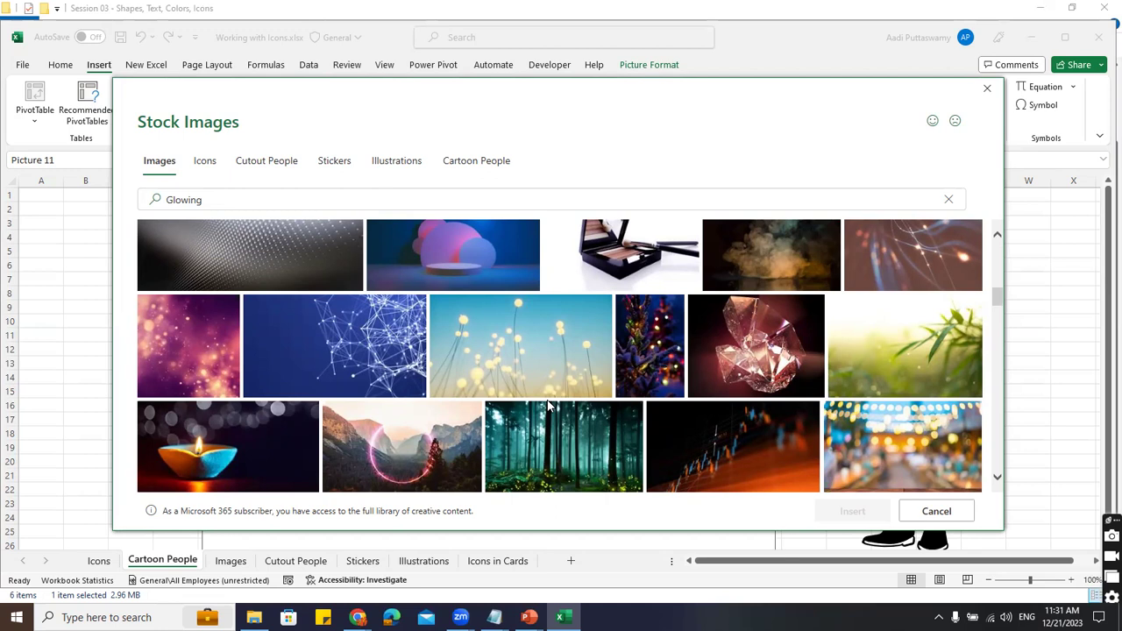
Switch the stock library to the Cutout People collection and clear the Glowing search term
left_click(250, 159)
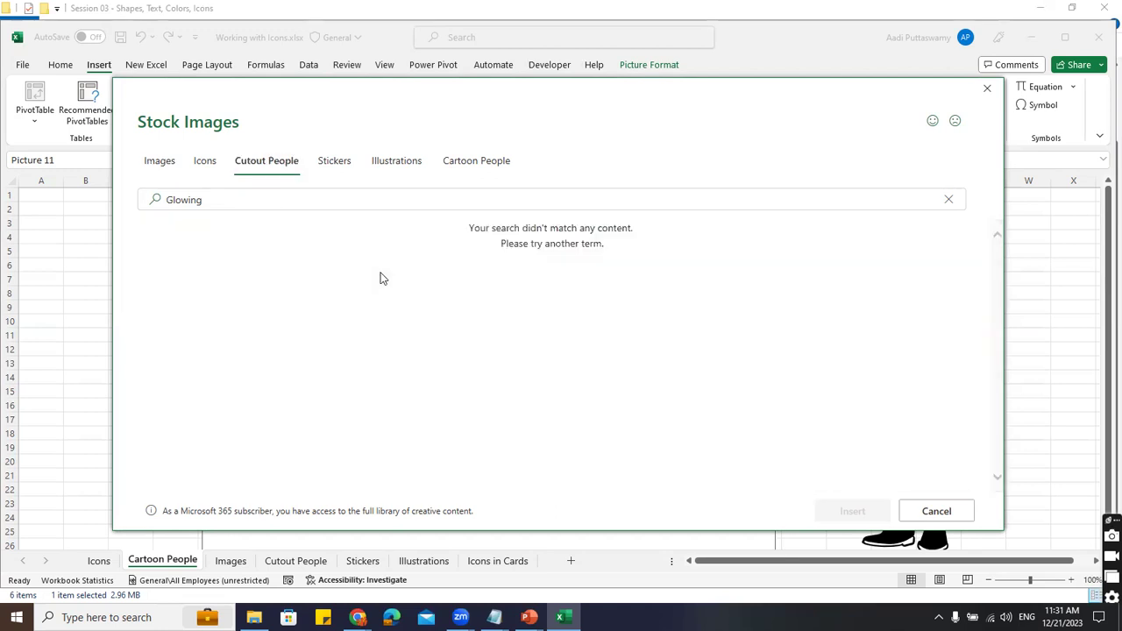
left_click(213, 200)
left_click_drag(213, 200, 81, 199)
key("BackSpace")
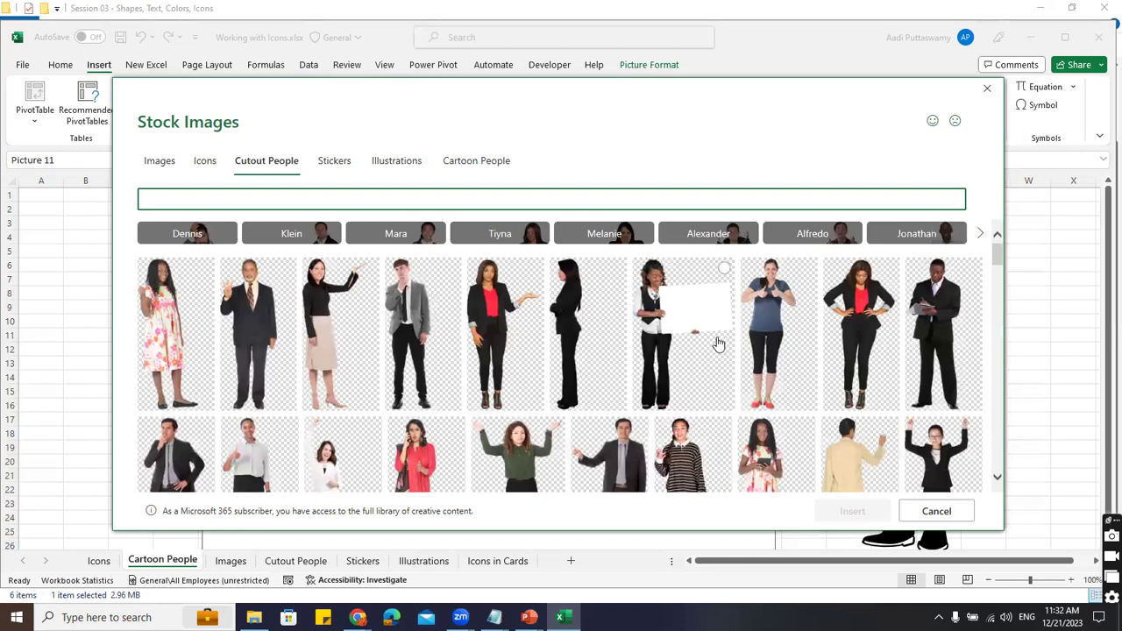
Insert the cutout man in a dark suit with hand to chin and shrink him to about 9.7 × 4.3 cm over columns O–Q of the paint photo
scroll(717, 344, "down", 3)
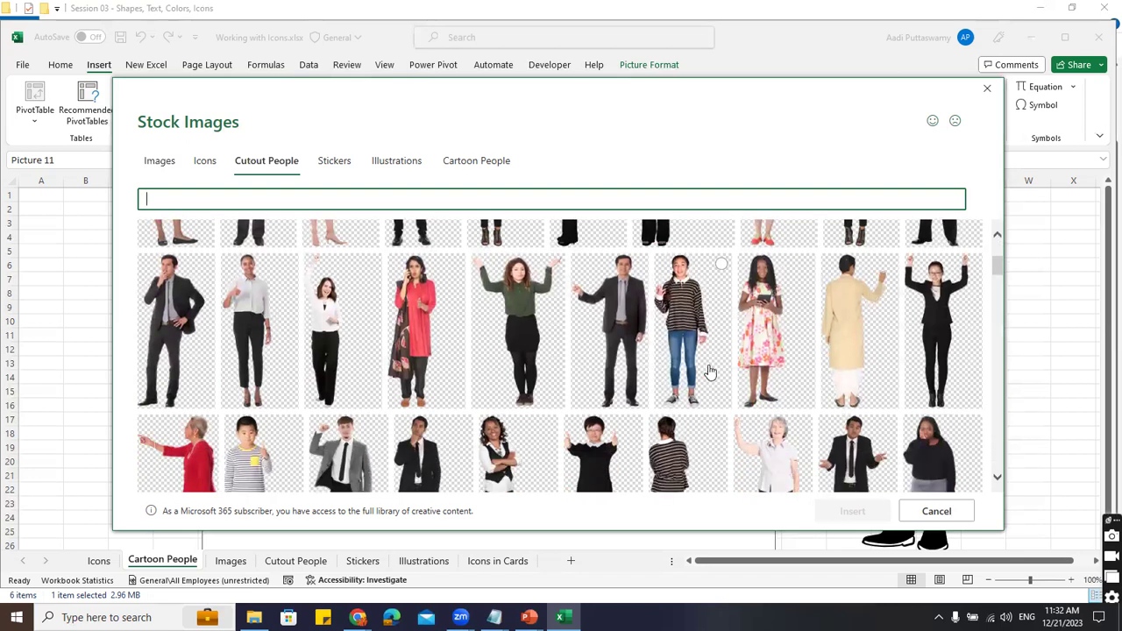
left_click(204, 264)
left_click(865, 513)
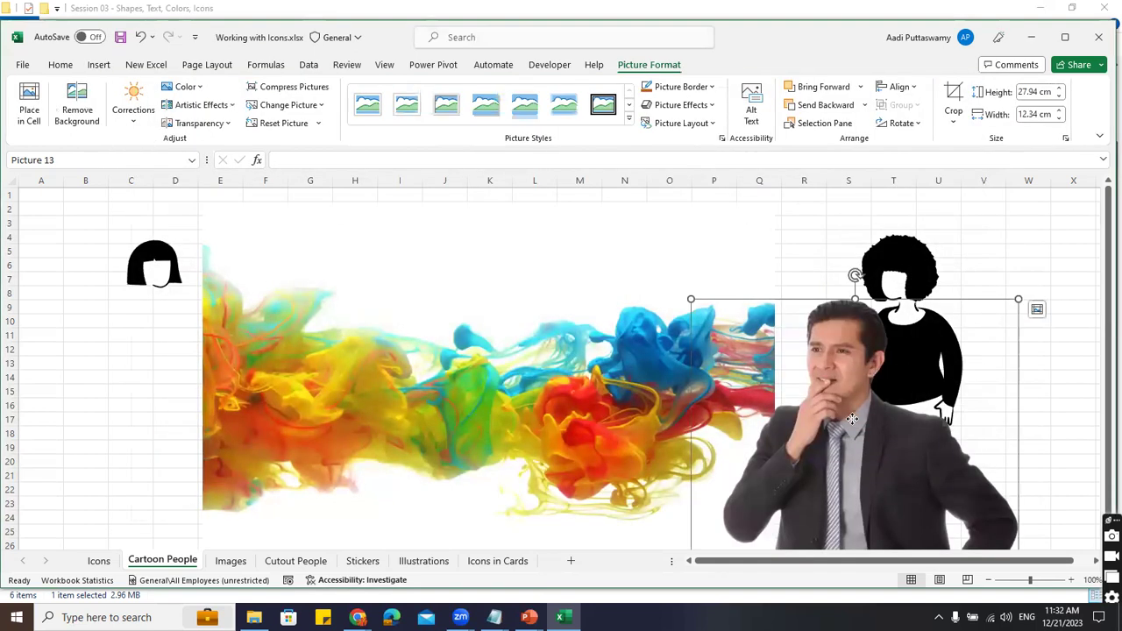
left_click_drag(852, 420, 642, 358)
mouse_move(480, 238)
left_mouse_down()
mouse_move(645, 447)
mouse_move(611, 422)
mouse_move(544, 214)
left_mouse_up()
left_click_drag(567, 304, 662, 360)
left_click_drag(706, 414, 710, 342)
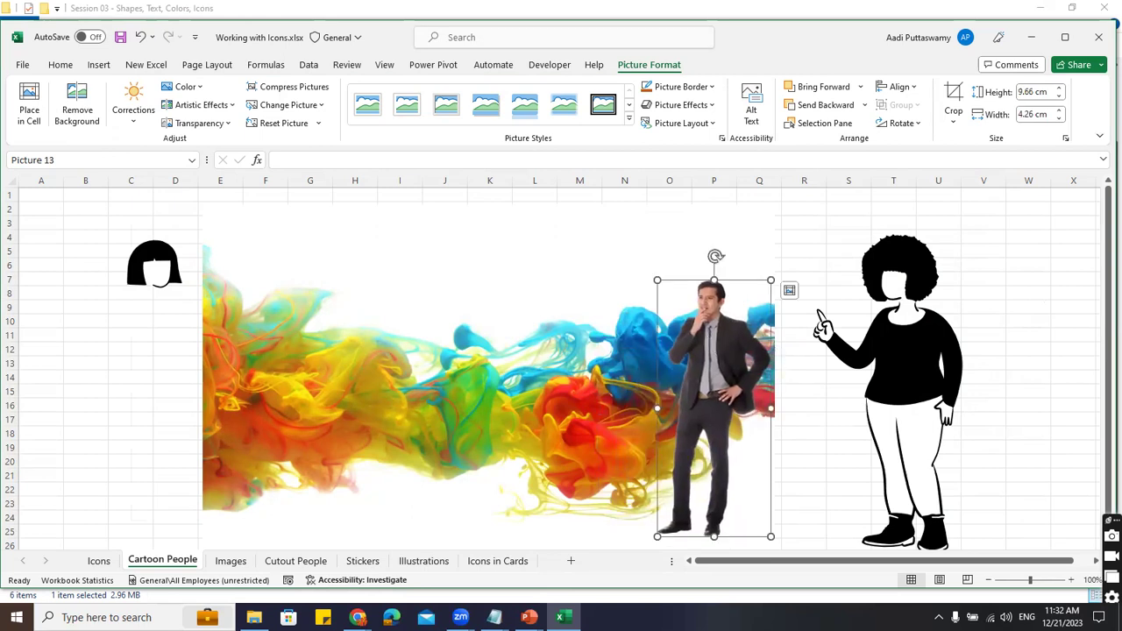
Bring the Working with Icons workbook back to the front and look through the pictures on the Images sheet
left_click(564, 617)
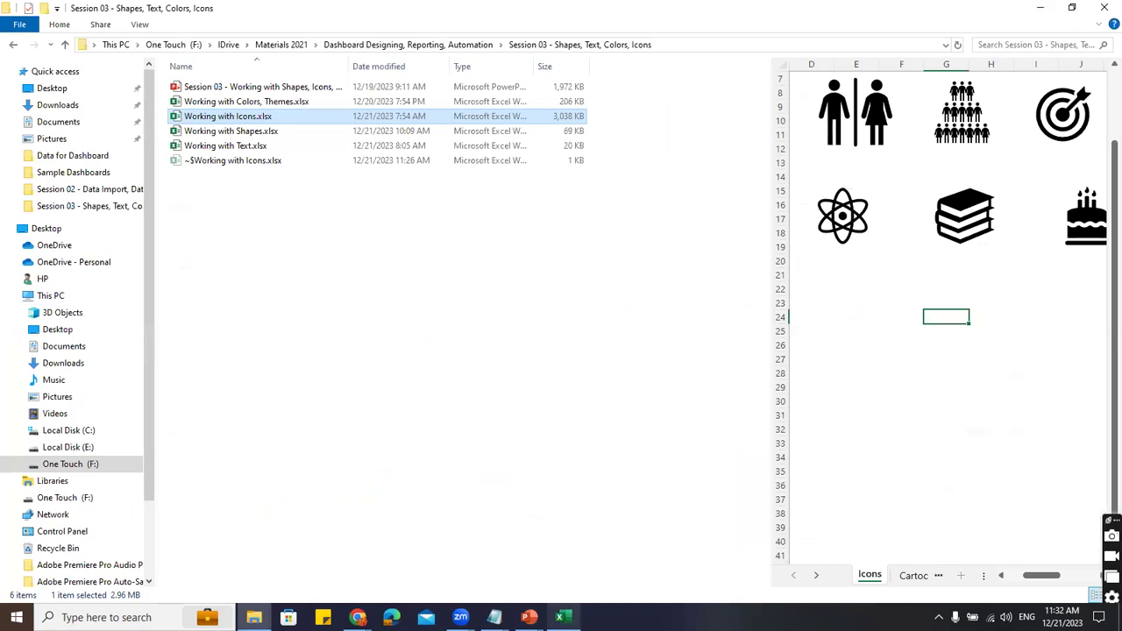
mouse_move(564, 617)
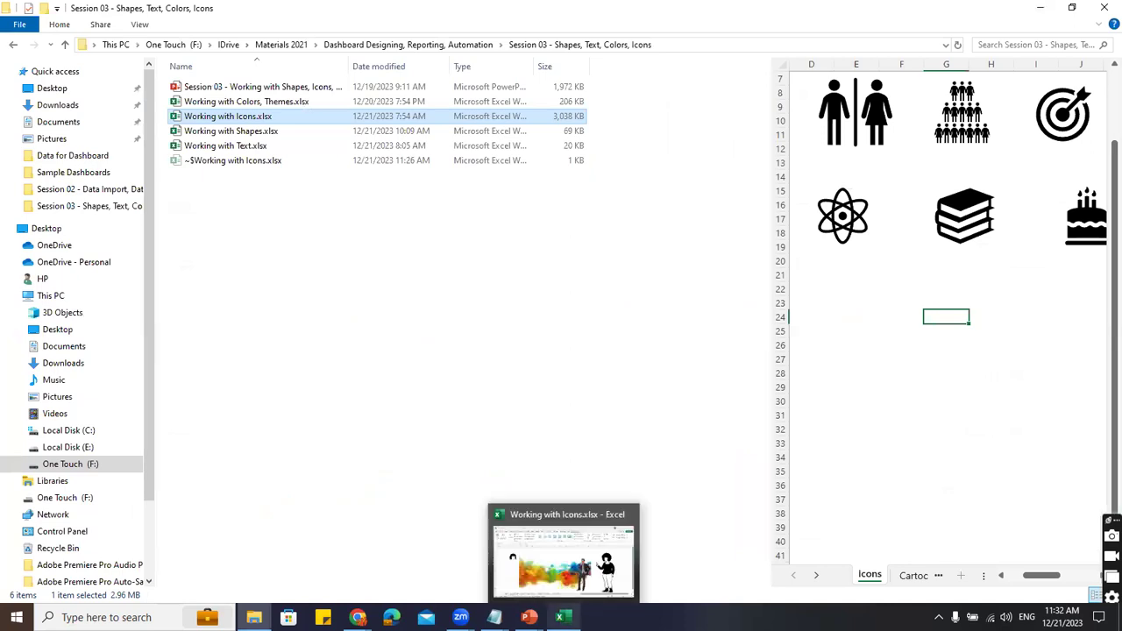
left_click(564, 562)
left_click(230, 561)
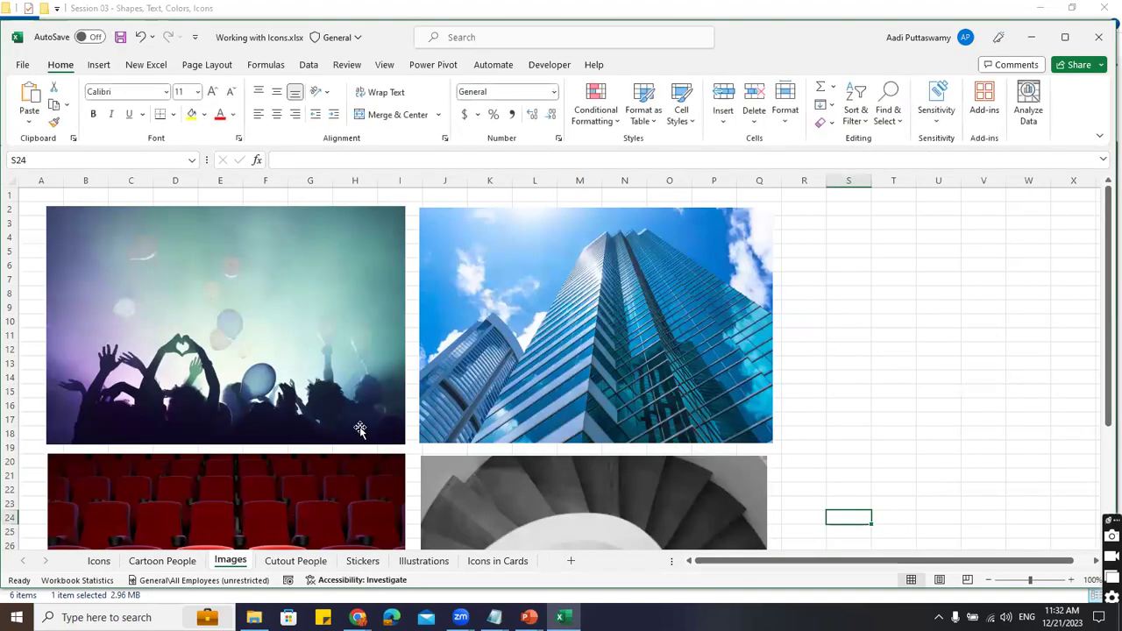
scroll(358, 430, "down", 5)
scroll(365, 429, "up", 5)
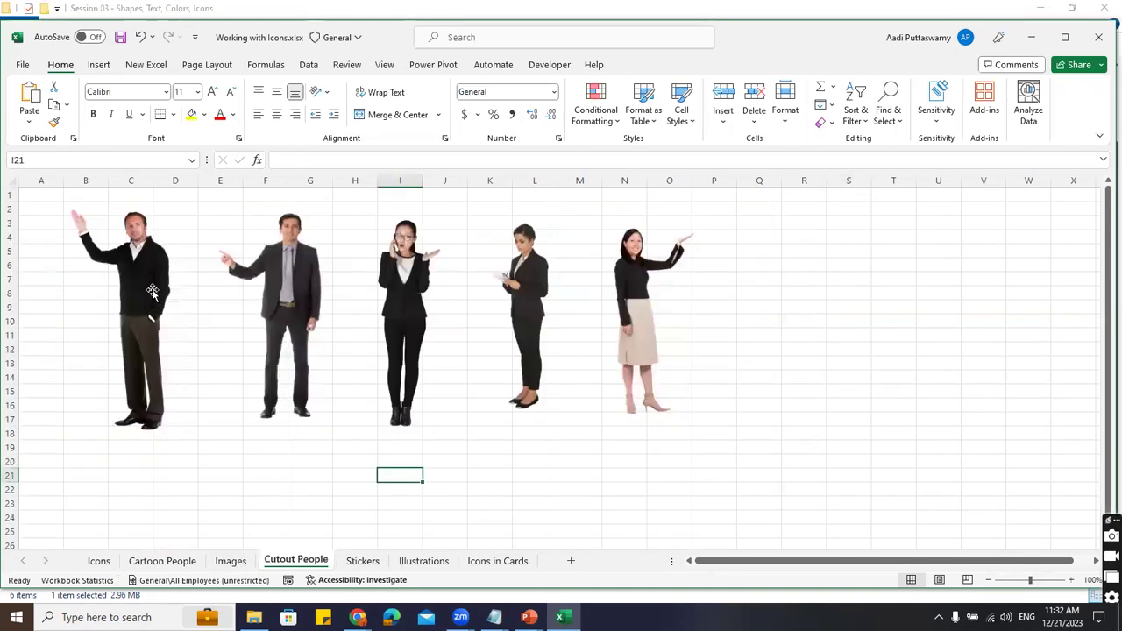
On the Cutout People sheet, hide the gridlines and shift the woman on the phone and the woman in the beige skirt slightly closer together
left_click(152, 291)
left_click(332, 289)
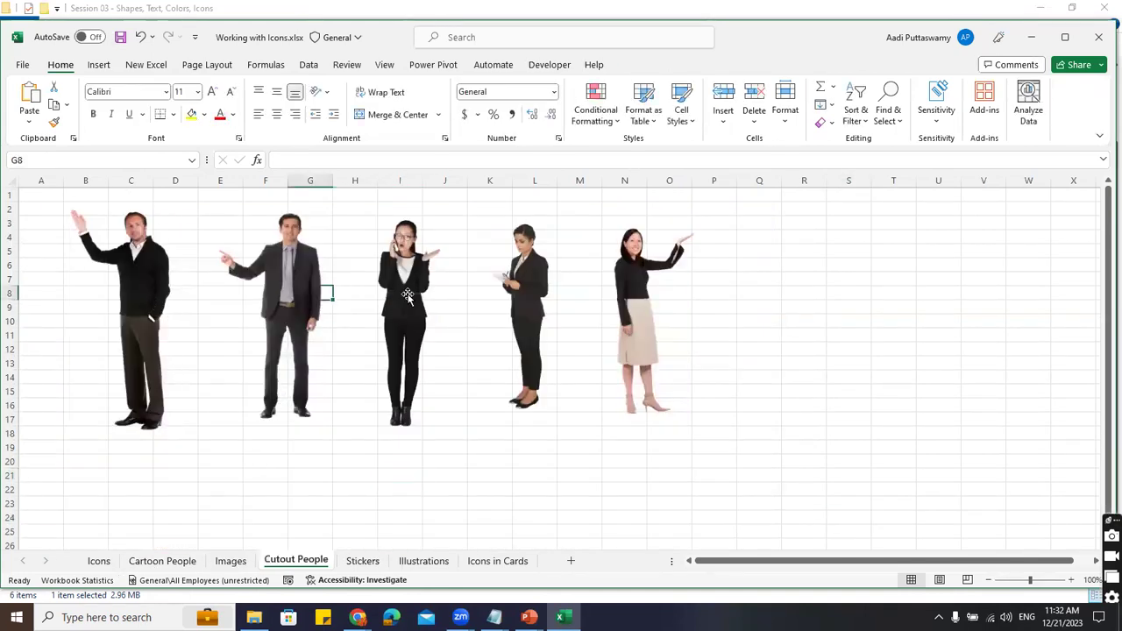
left_click(409, 298)
left_click(384, 65)
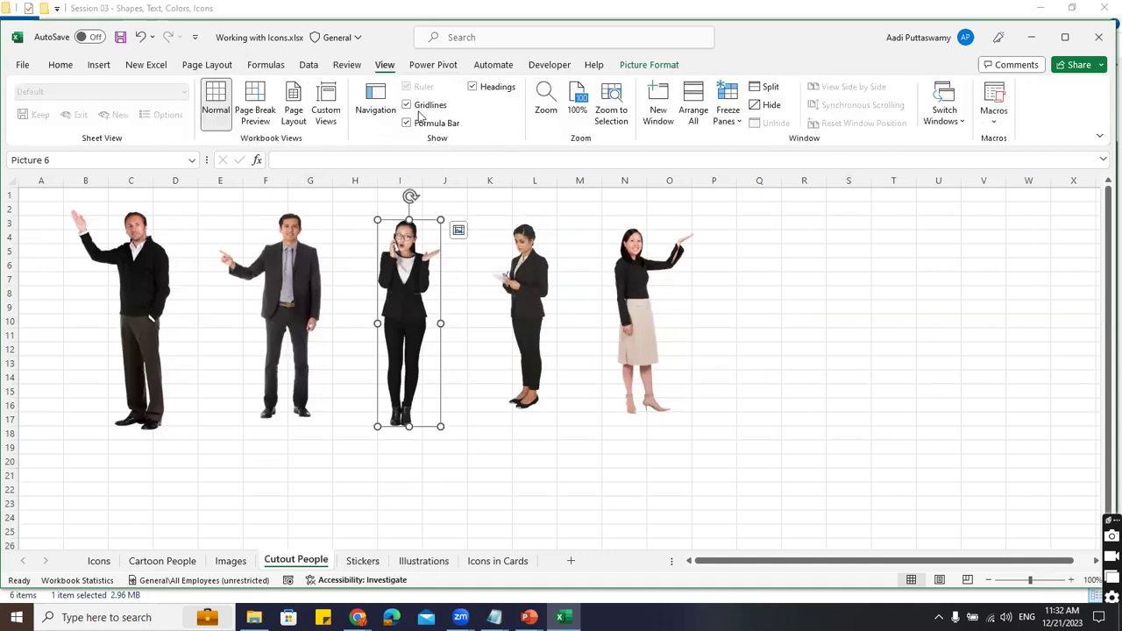
left_click_drag(411, 307, 440, 314)
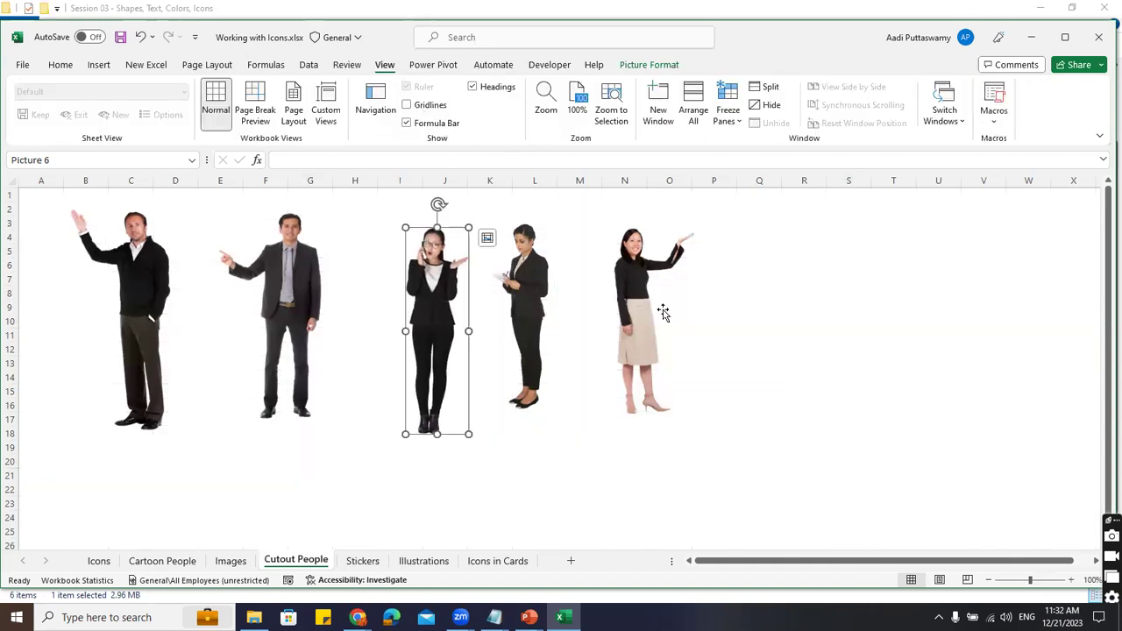
left_click_drag(662, 313, 637, 313)
left_click(705, 322)
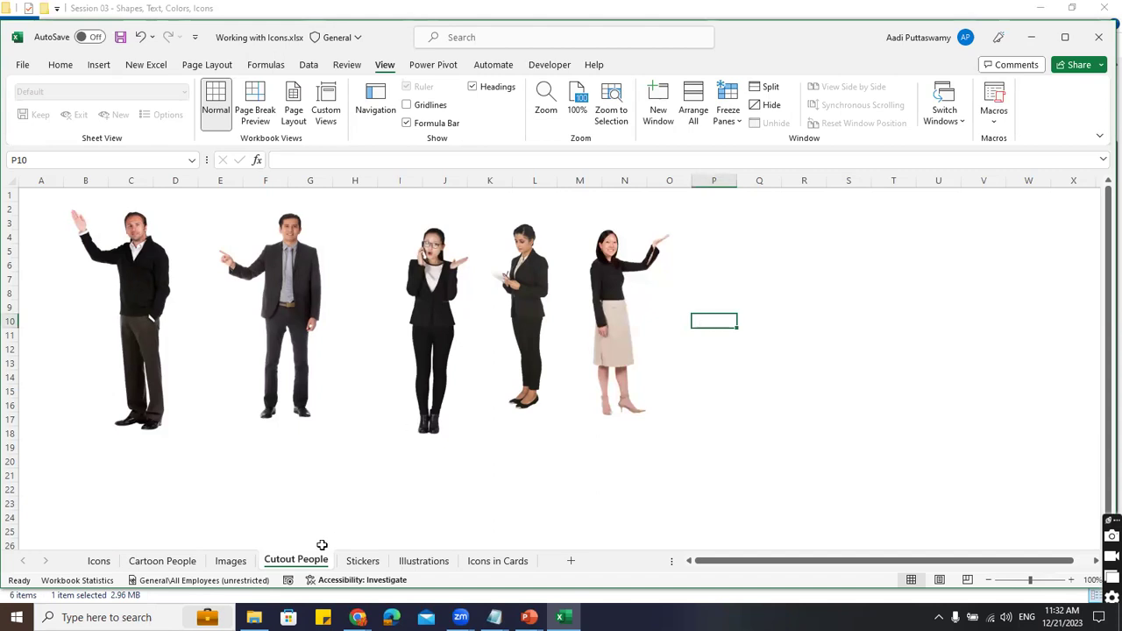
View the Stickers sheet, create a blank workbook and open the stock library's Stickers collection in it
key("ctrl+Page_Down")
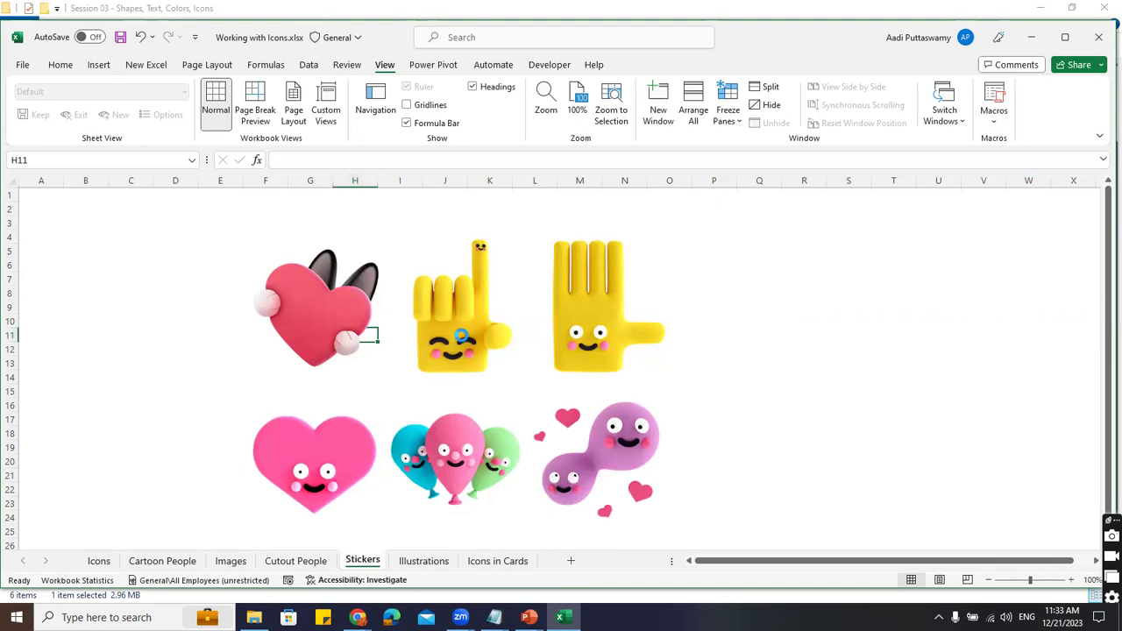
key("ctrl+n")
left_click(106, 101)
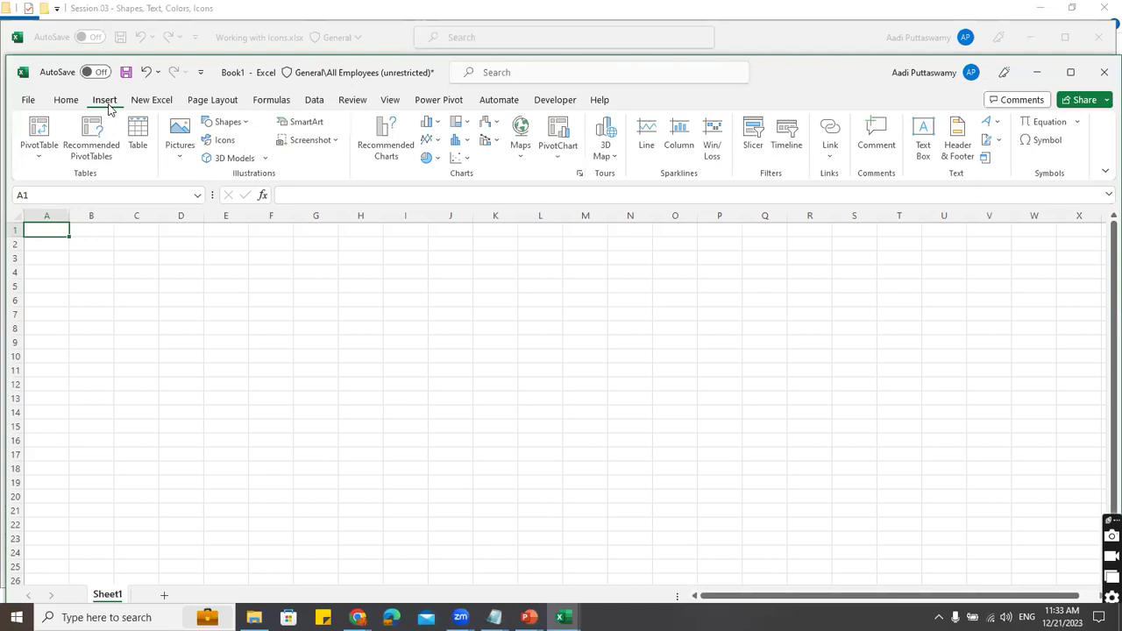
left_click(221, 142)
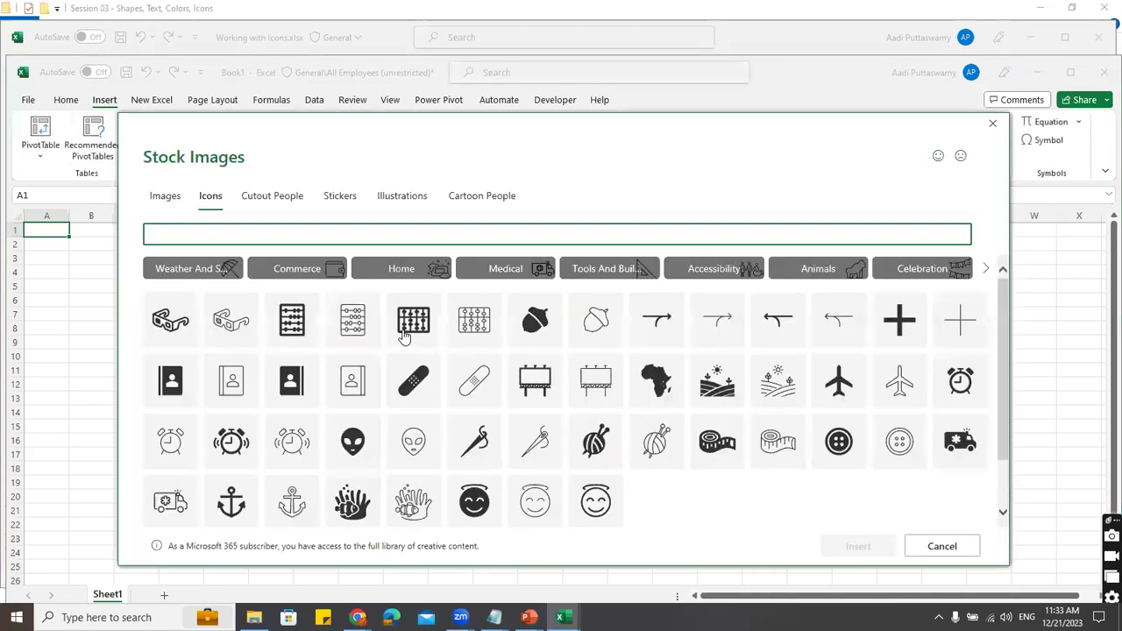
left_click(354, 198)
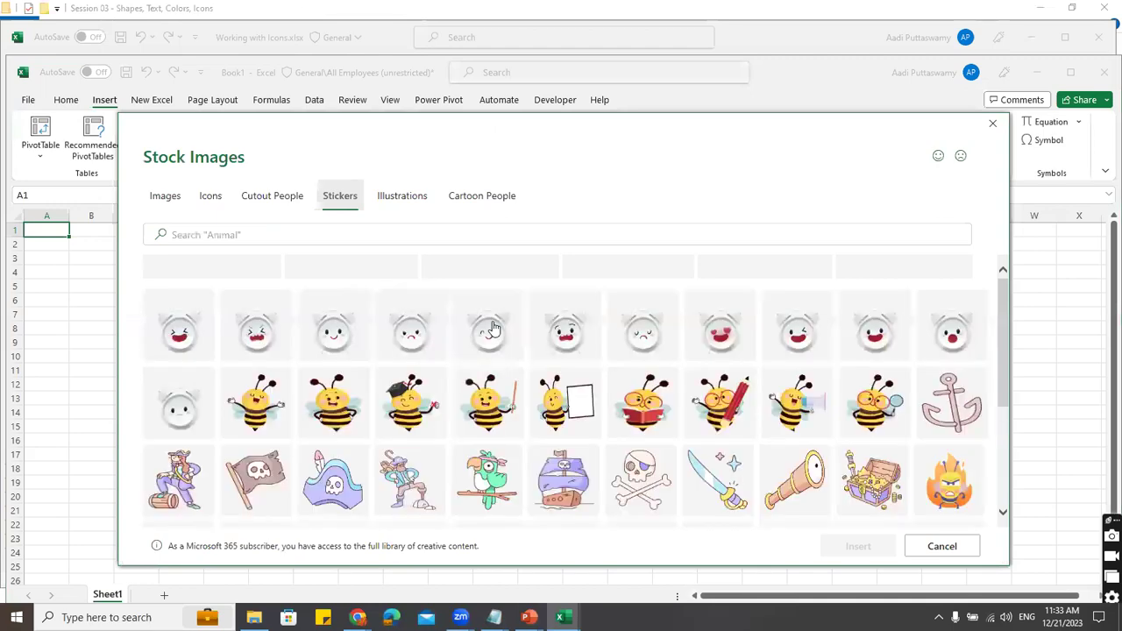
Look through the Stickers collection, including the Koala, Max The Husky, Gummy Monster, O Fox, Taffy Cat and Pusheen categories
scroll(622, 430, "down", 15)
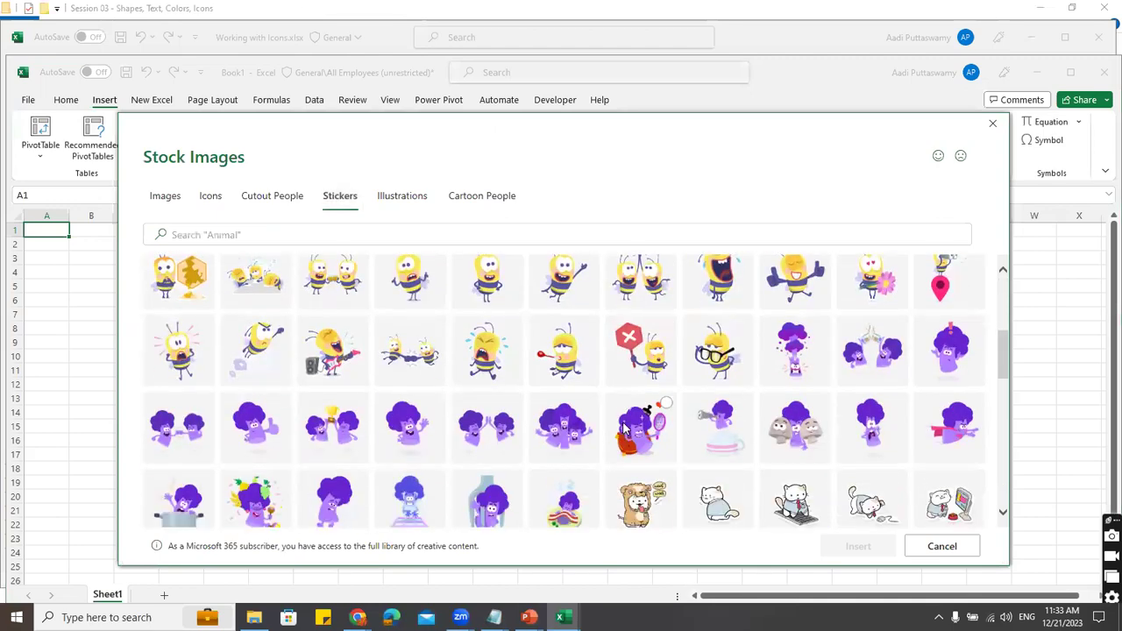
scroll(623, 430, "up", 15)
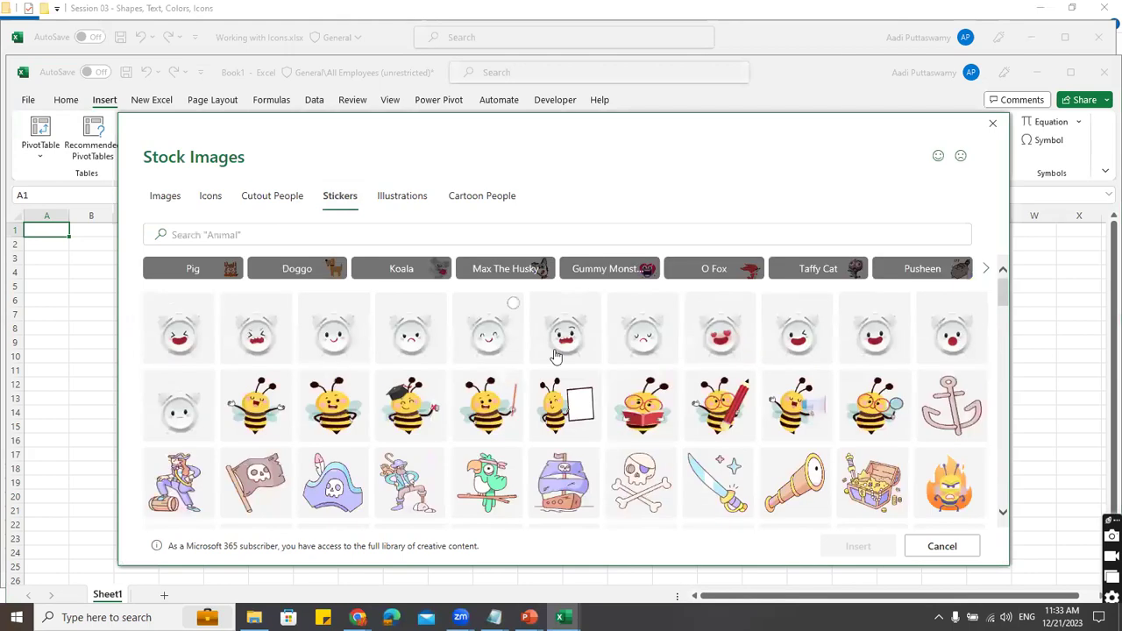
left_click(403, 272)
left_click(493, 273)
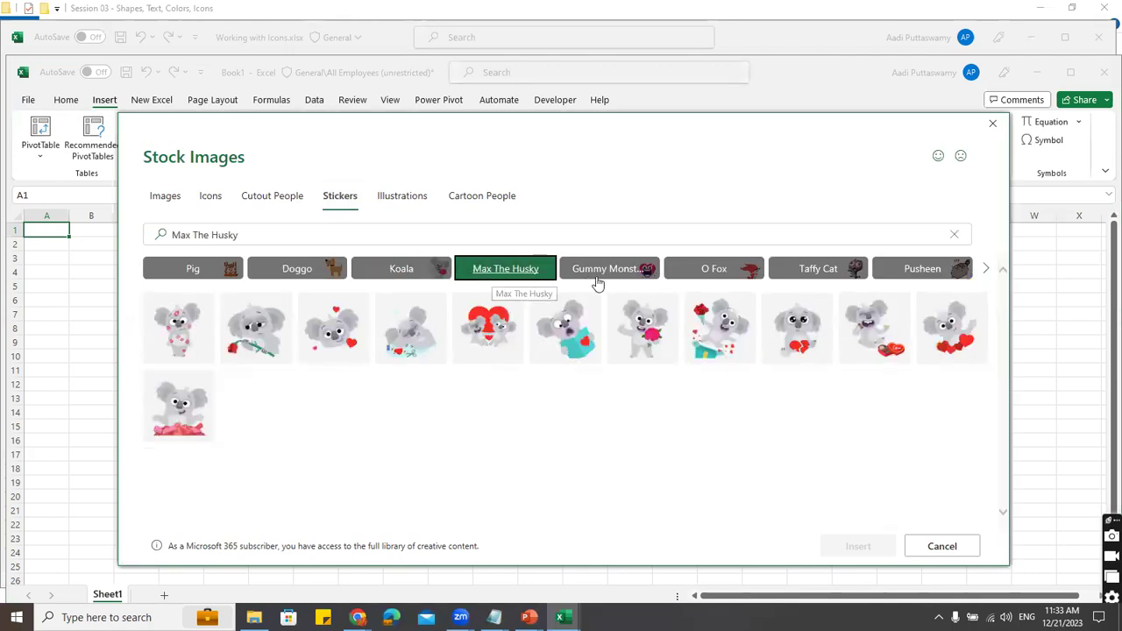
left_click(599, 275)
left_click(702, 271)
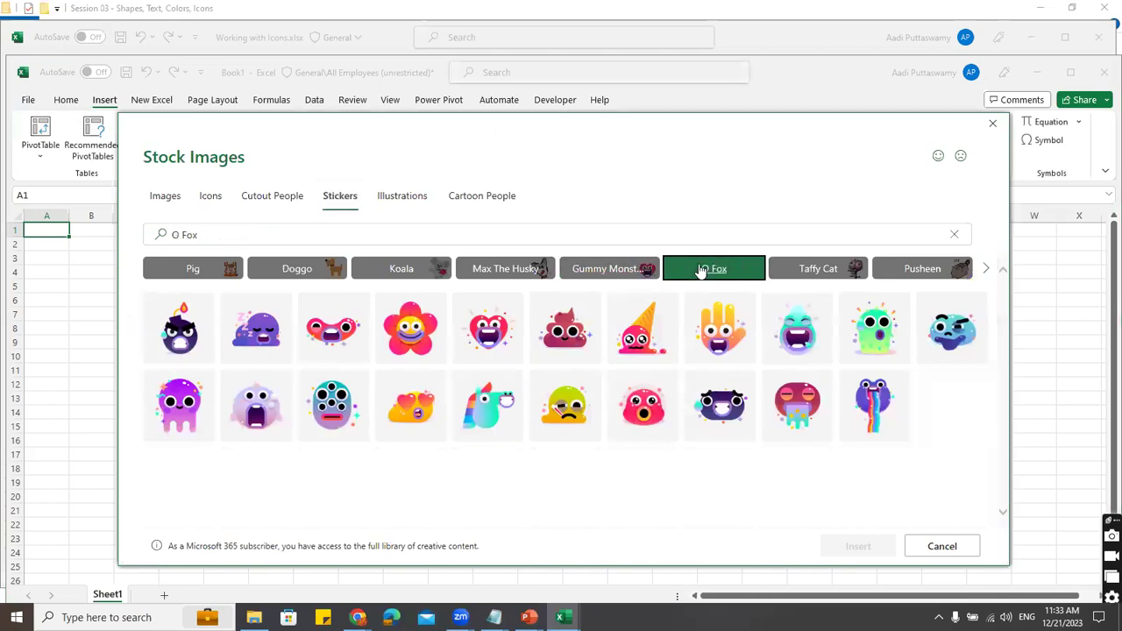
left_click(811, 273)
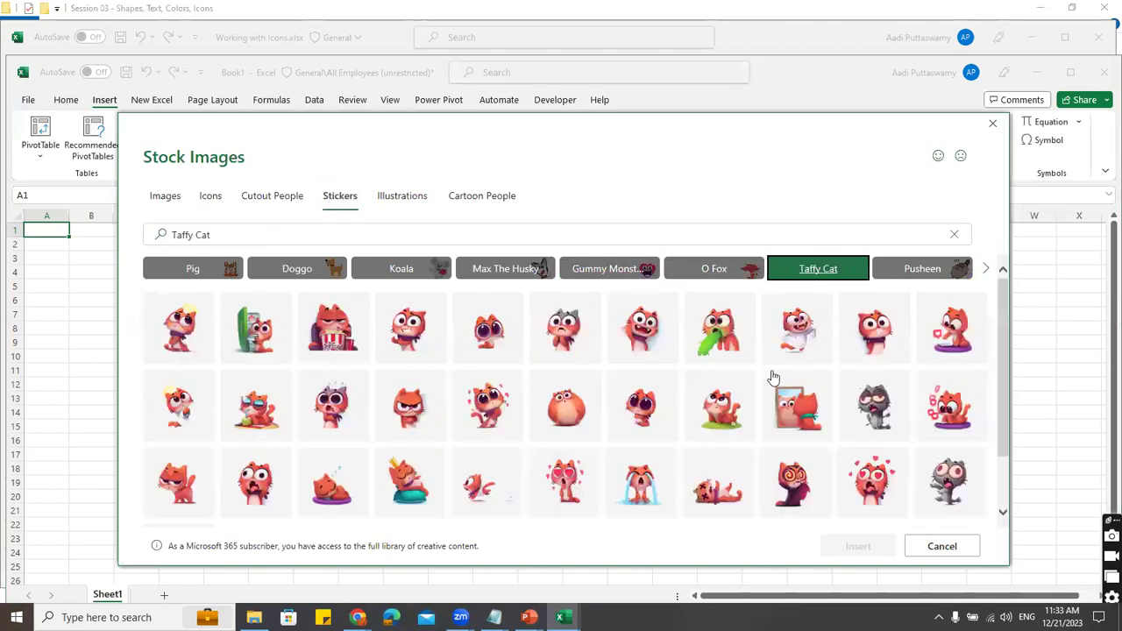
left_click(905, 273)
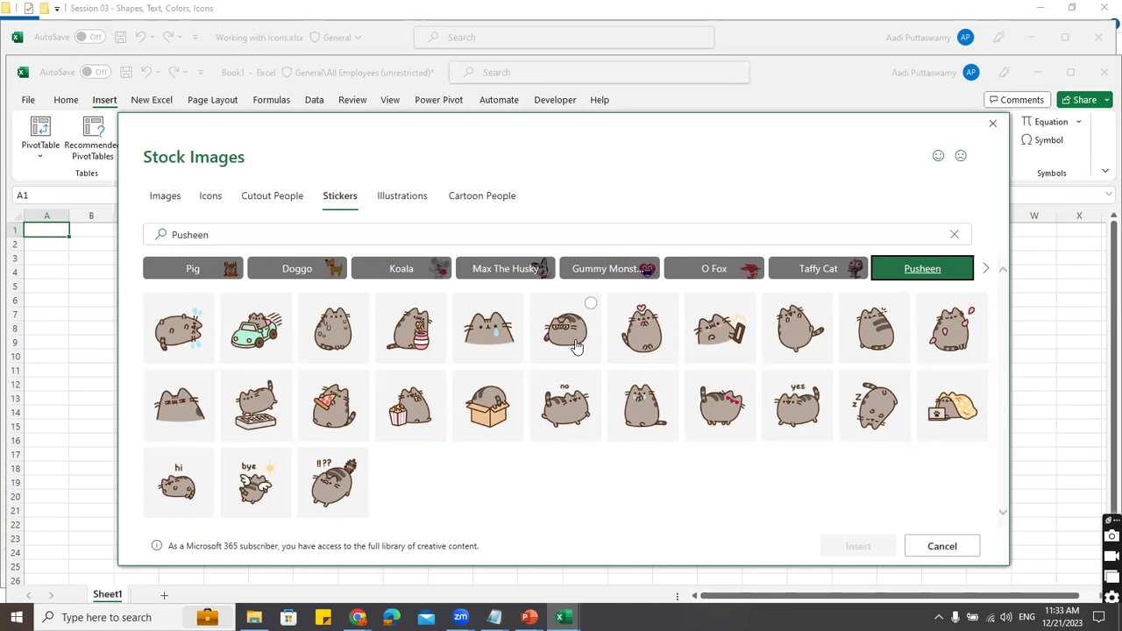
Look through the stock library's Illustrations collection, clear the Pusheen search, check the Background category, and close the library
left_click(403, 196)
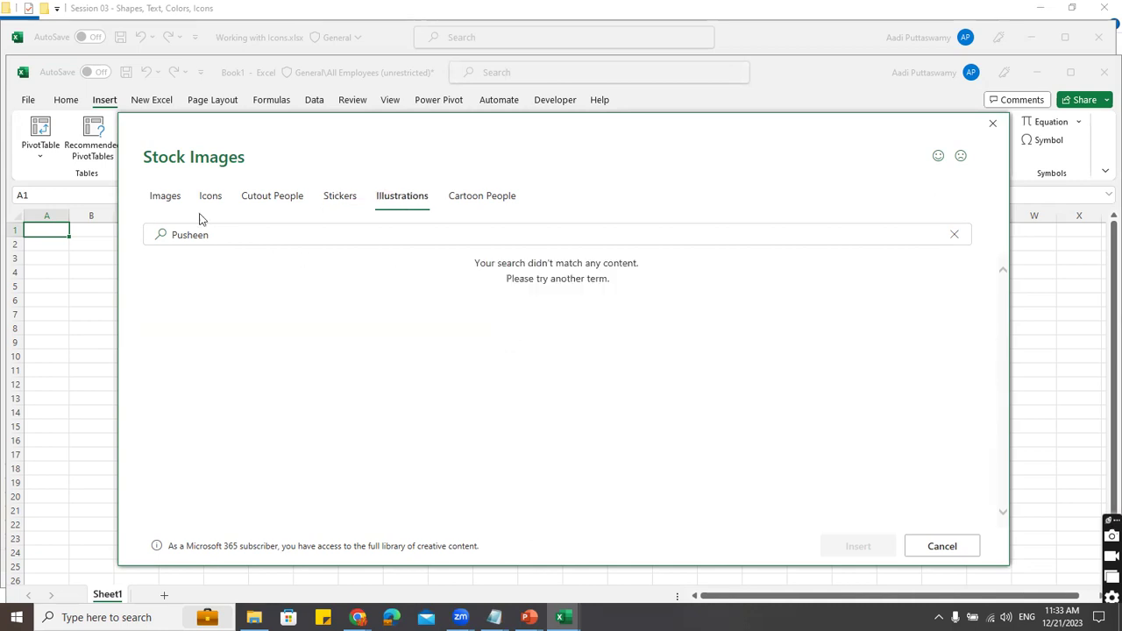
left_click(235, 235)
left_click_drag(244, 237, 103, 241)
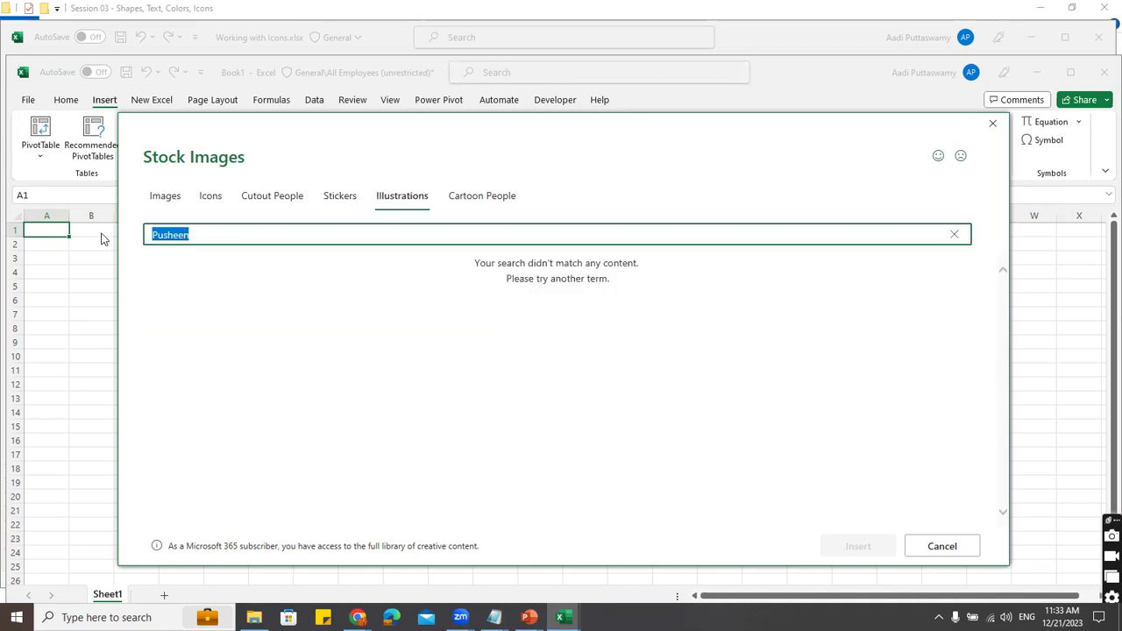
key("BackSpace")
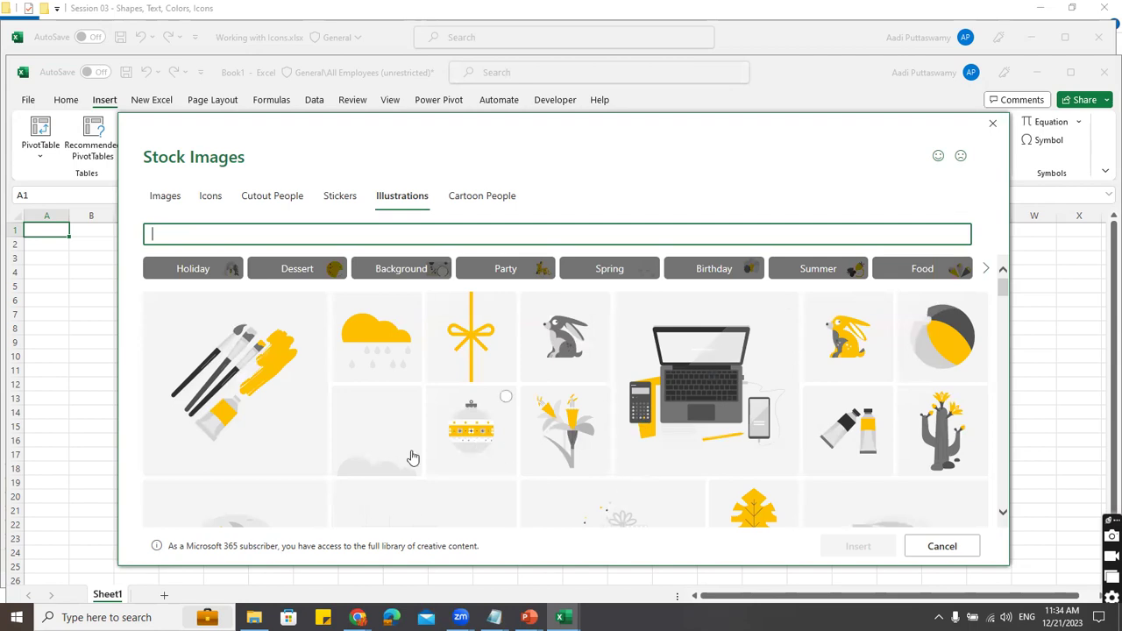
scroll(413, 459, "down", 1)
scroll(426, 290, "up", 1)
left_click(432, 294)
left_click(430, 270)
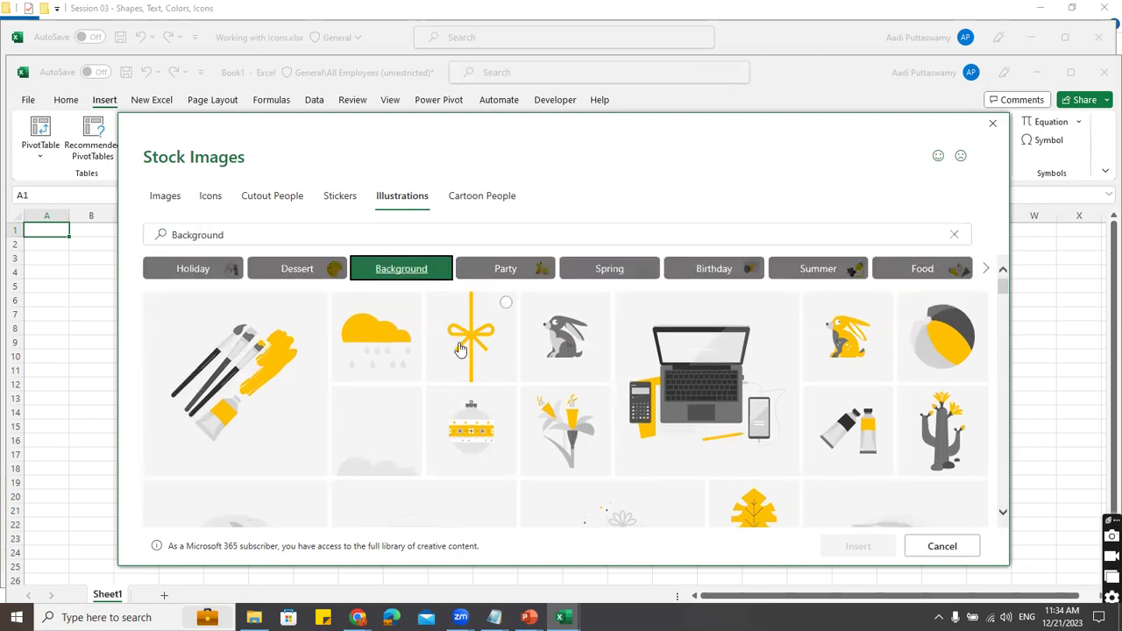
scroll(653, 434, "down", 1)
scroll(653, 434, "down", 5)
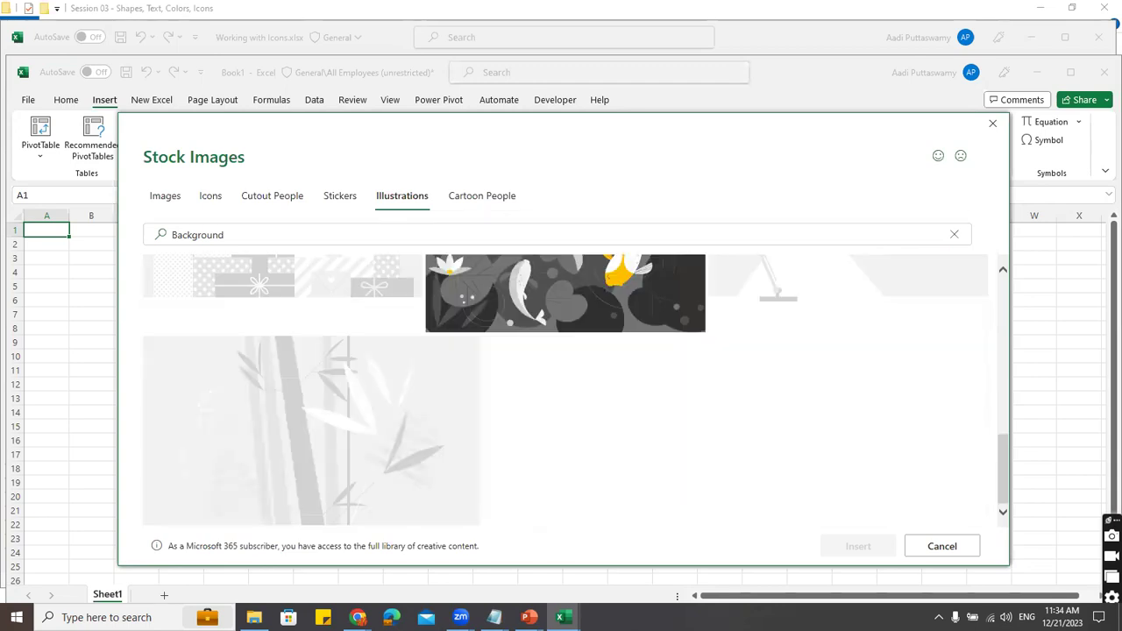
mouse_move(563, 617)
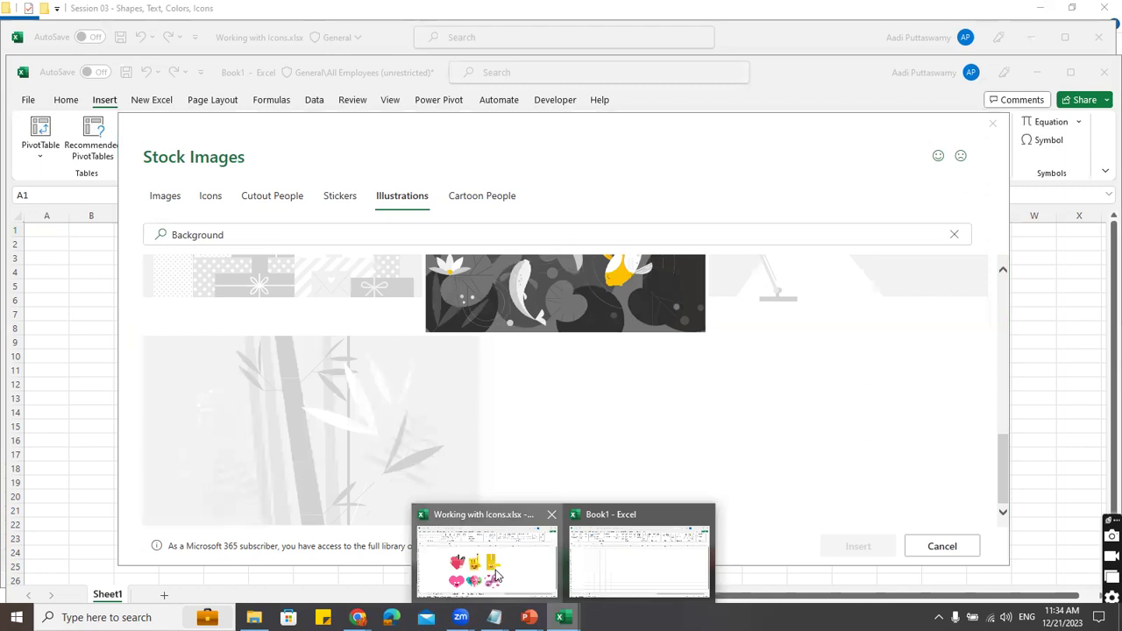
left_click(993, 122)
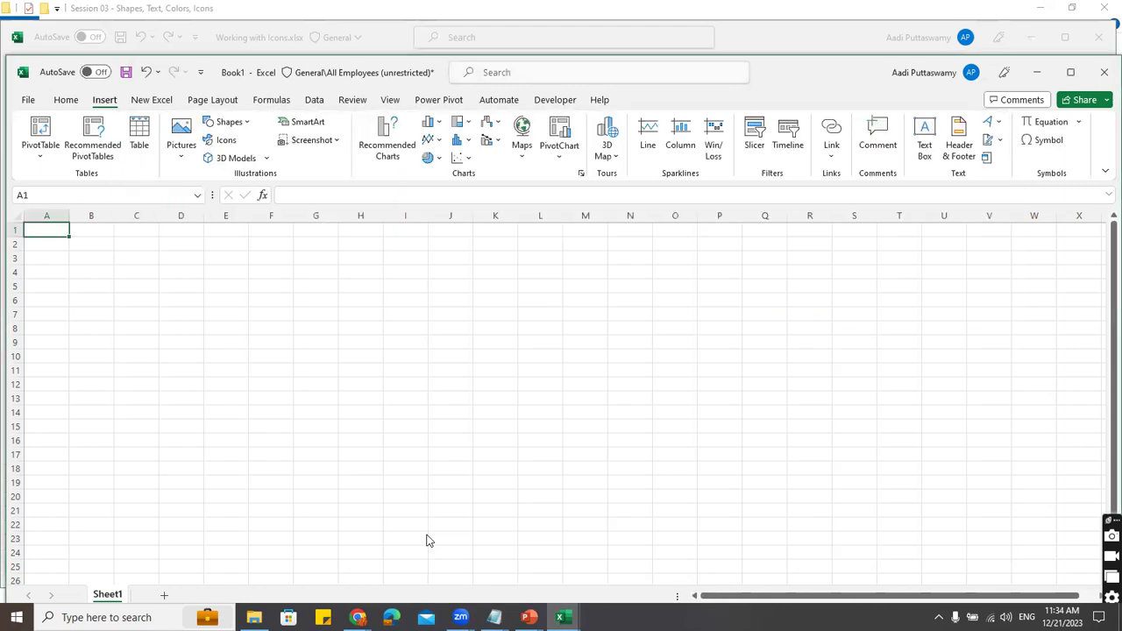
Bring the Working with Icons workbook back to the front and open its Illustrations sheet
mouse_move(563, 618)
left_click(497, 581)
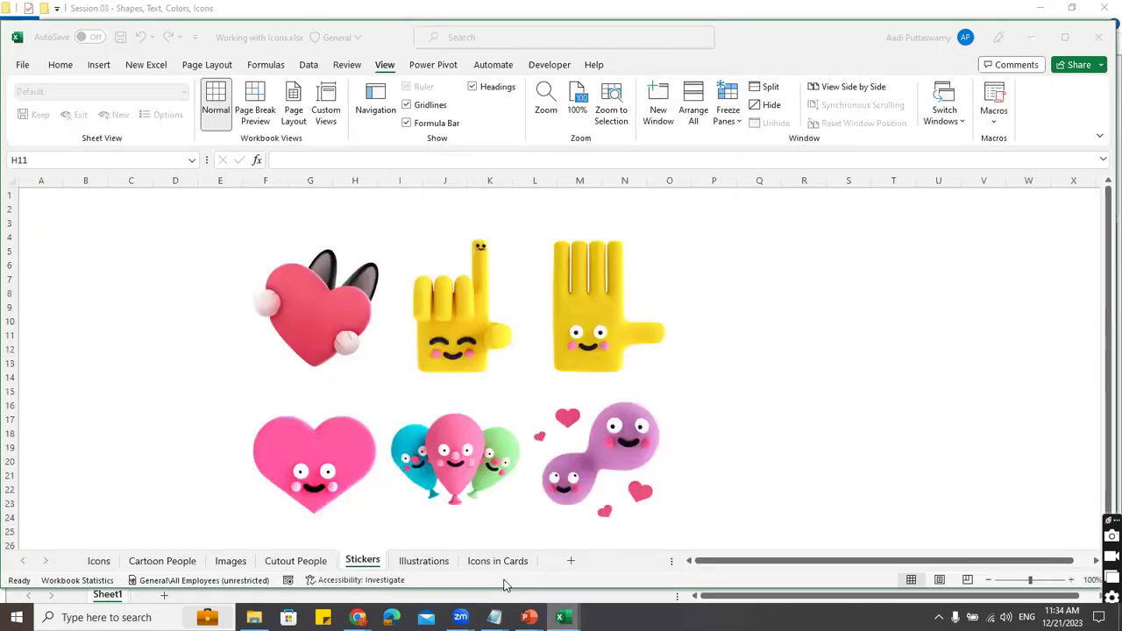
left_click(423, 561)
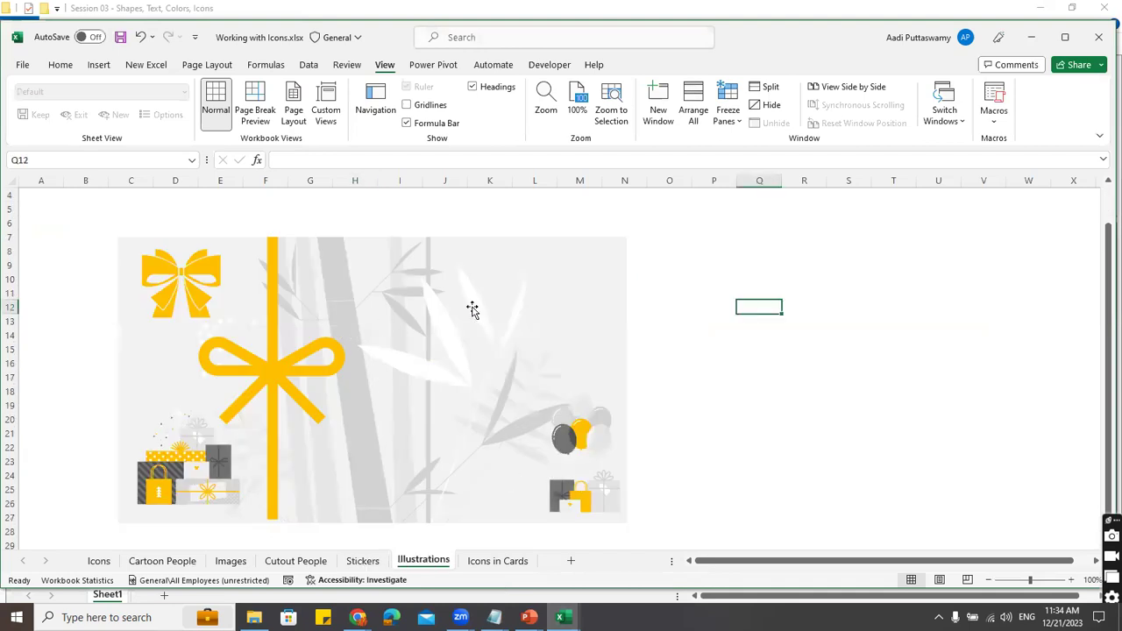
Insert a text box in the empty area beside the gift illustration reading "HAPPY NEW YEAR 2024"
left_click(98, 65)
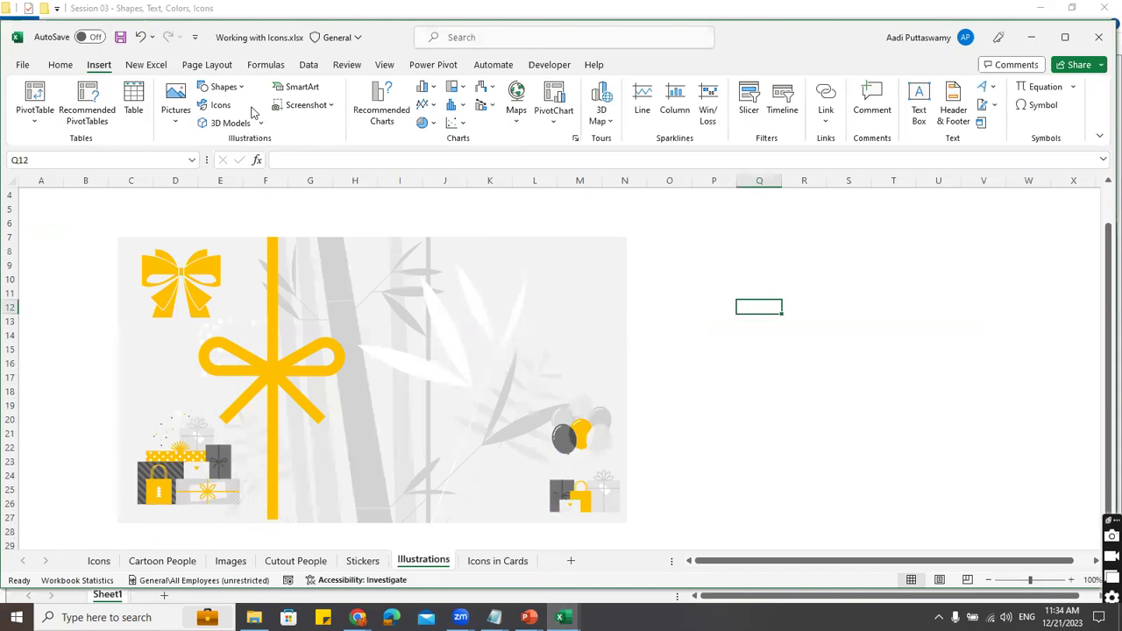
left_click(223, 85)
left_click(202, 121)
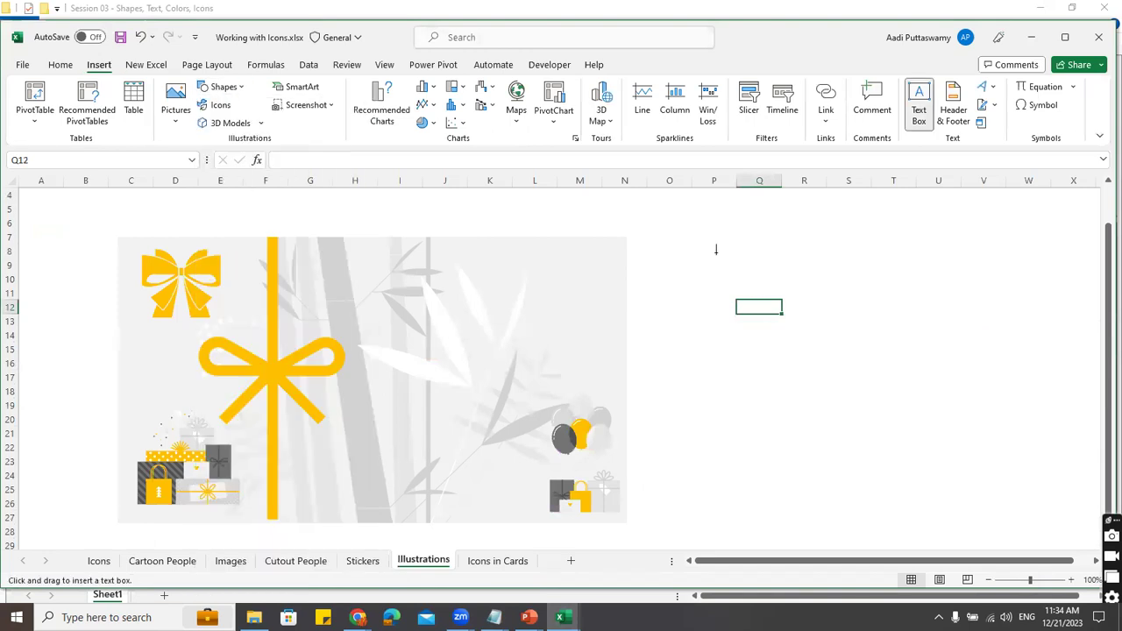
left_click(717, 250)
key("Caps_Lock")
type("H")
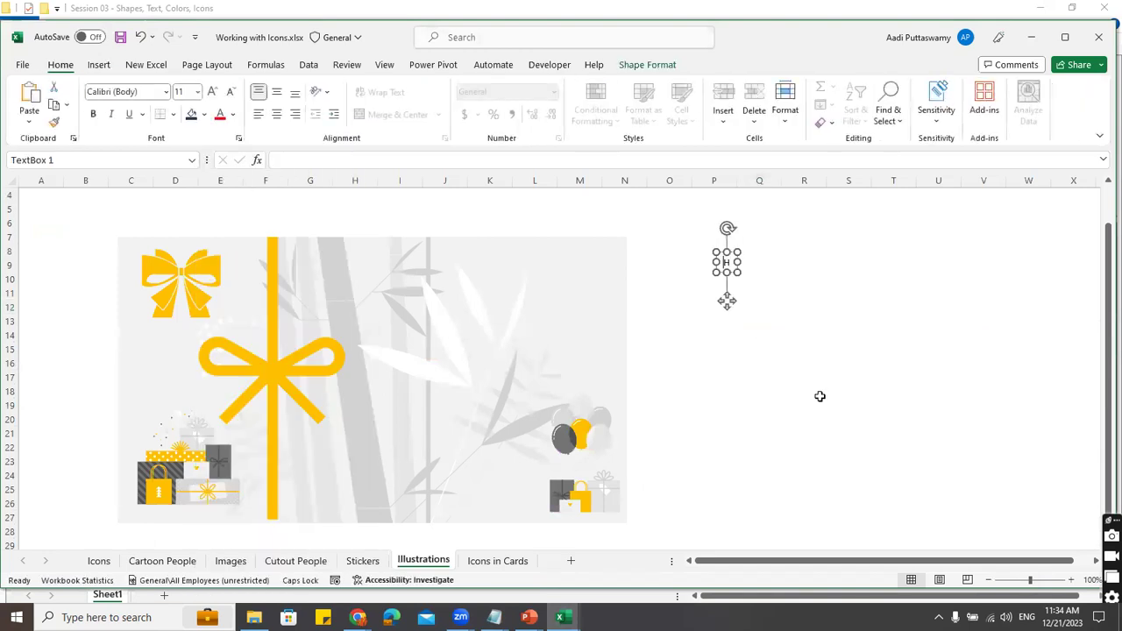
type("APPY NEW YEAR")
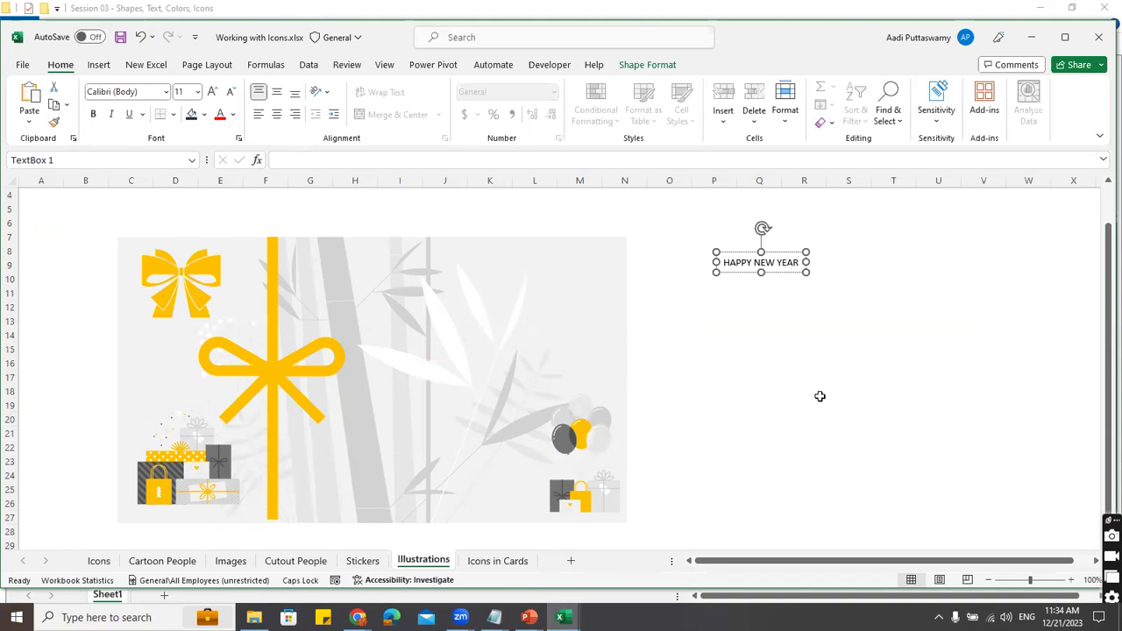
type(" 2024")
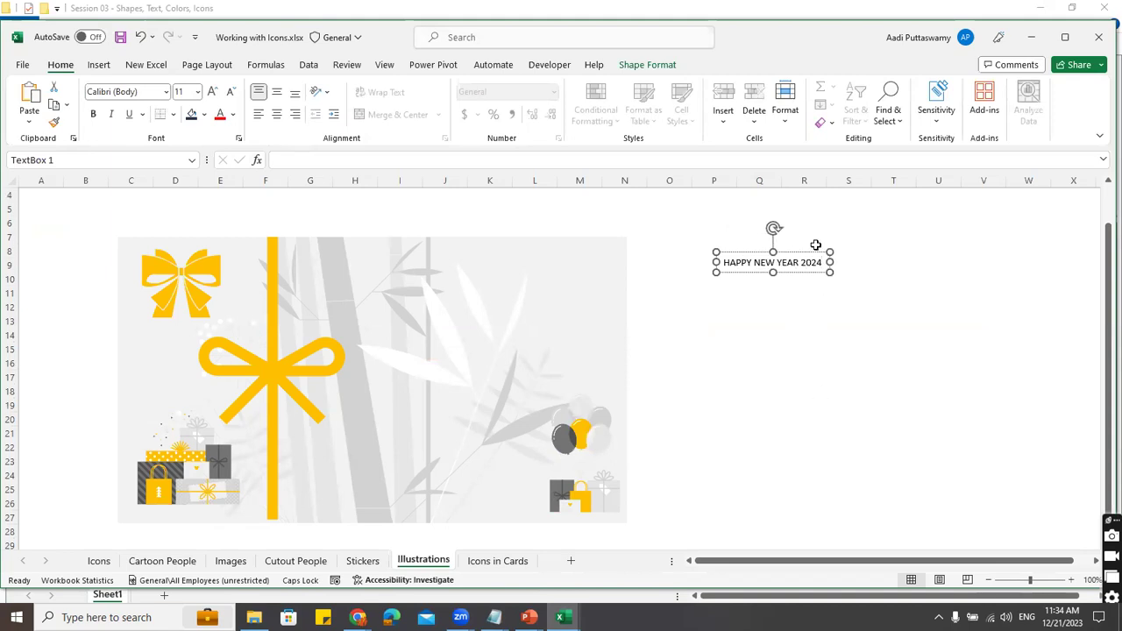
Move the greeting text box onto the bamboo background and make its text 28 pt bold
left_click_drag(815, 244, 444, 272)
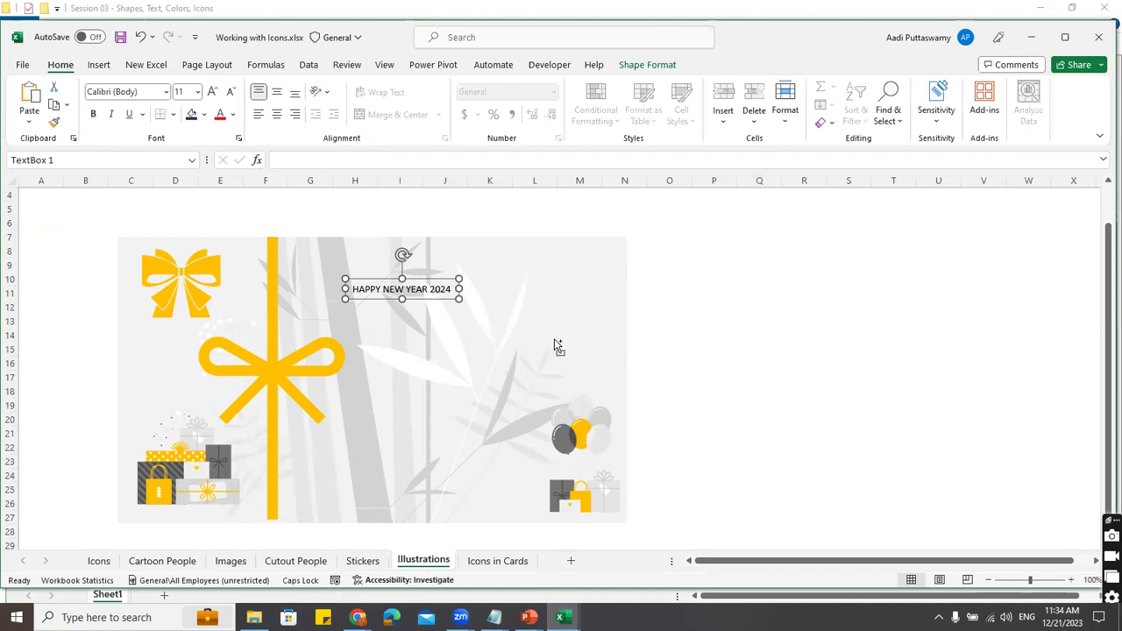
key("ctrl+shift+period")
key("ctrl+shift+period")
key("ctrl+shift+period")
key("ctrl+shift+period")
key("ctrl+shift+period")
key("ctrl+shift+period")
key("ctrl+shift+period")
key("ctrl+shift+period")
key("ctrl+shift+period")
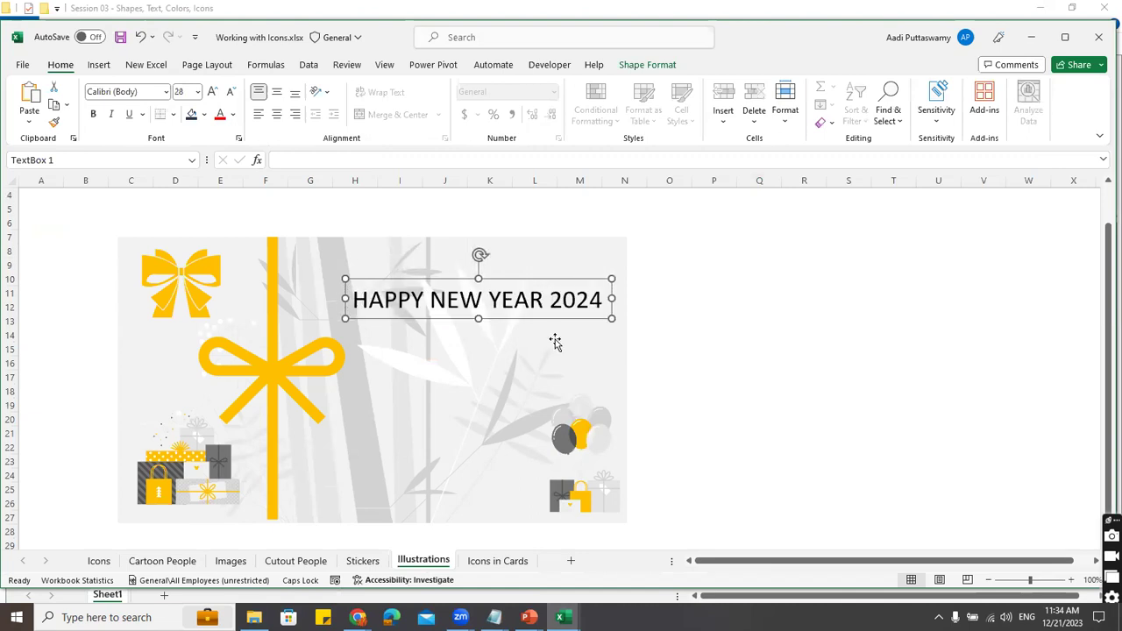
key("ctrl+b")
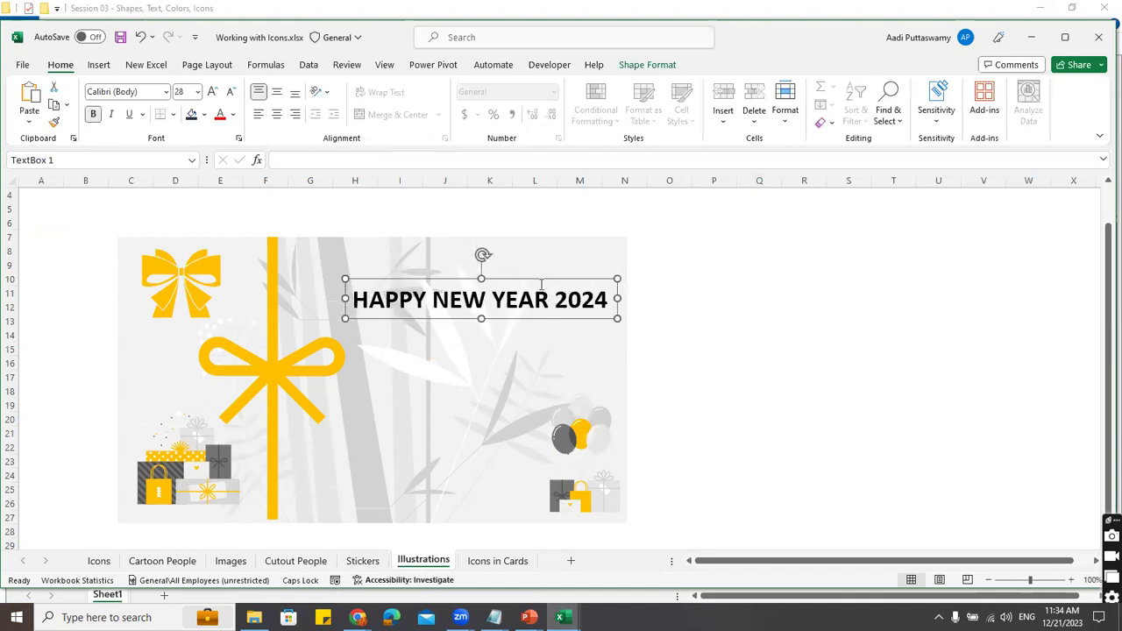
Put 2024 on a second line of the greeting and centre the text horizontally and vertically in its box
left_click(515, 322)
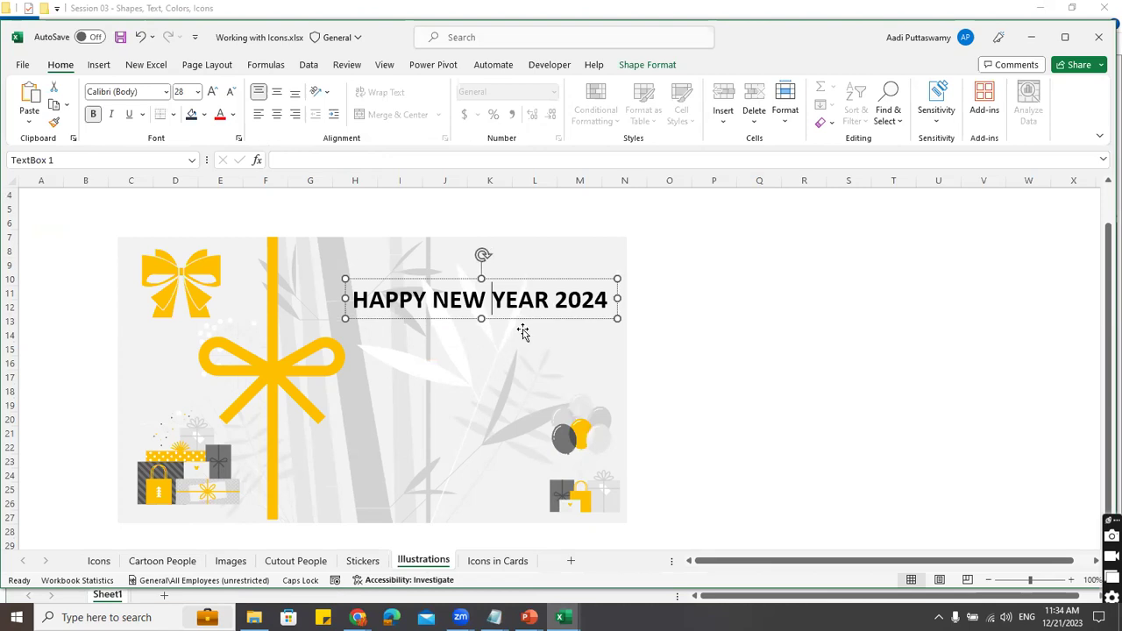
key("Right")
key("Right")
key("Right")
key("Right")
key("Left")
key("Left")
key("BackSpace")
key("Return")
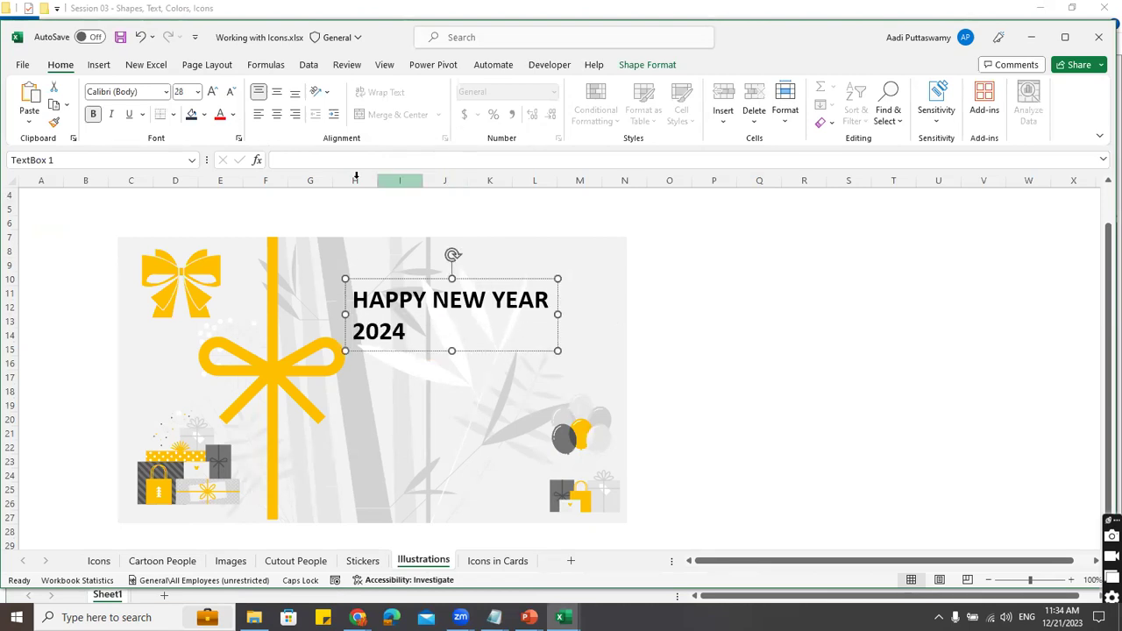
left_click(276, 115)
left_click(279, 93)
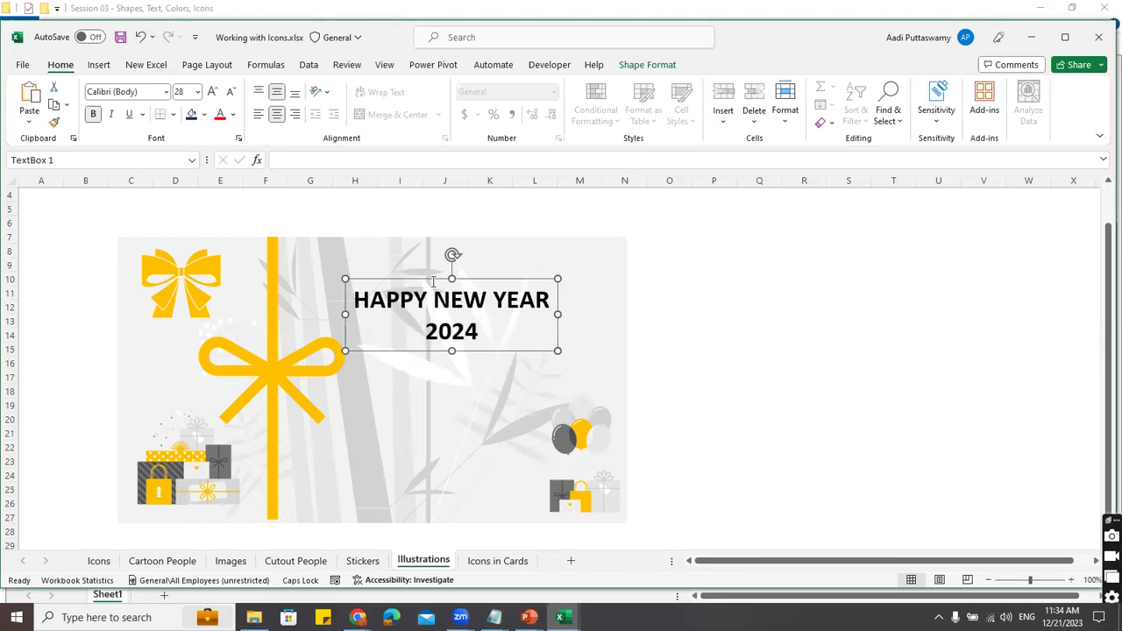
Set the greeting's font to Amasis MT Pro Black and reposition the text box between the ribbon and the background's far edge
left_click_drag(431, 278, 432, 259)
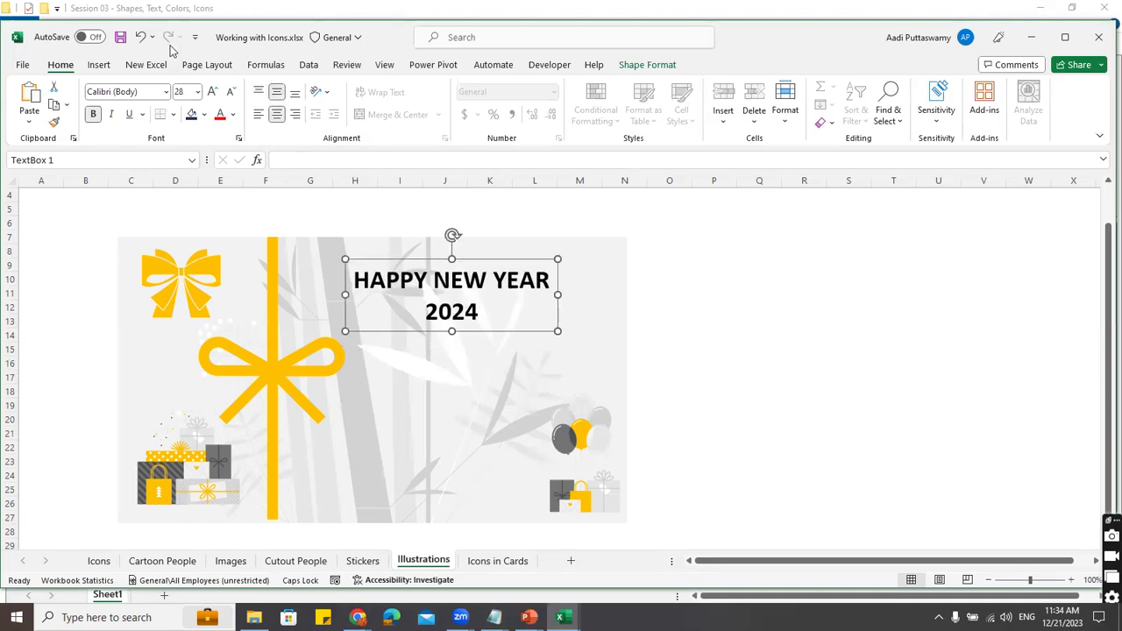
left_click(165, 91)
scroll(167, 351, "down", 5)
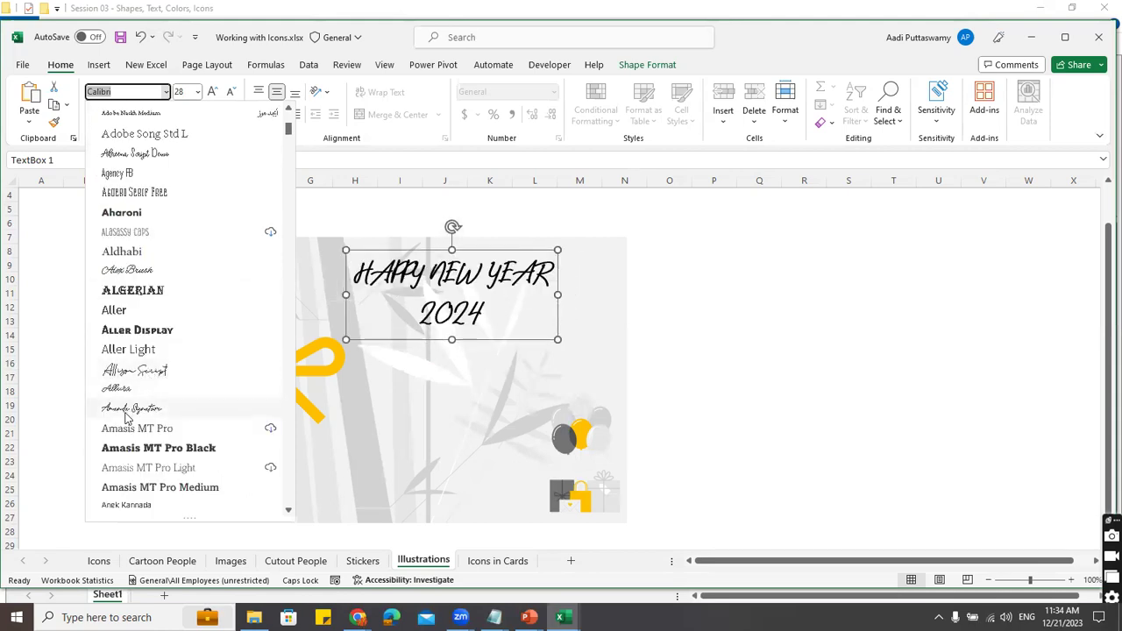
scroll(156, 386, "down", 5)
left_click(159, 154)
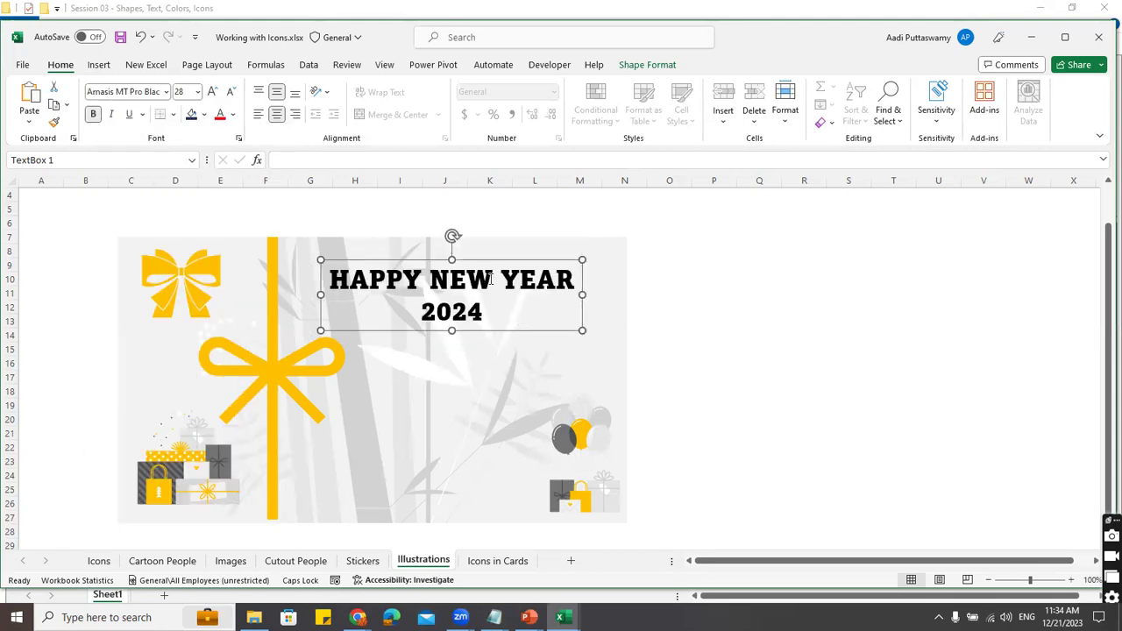
left_click_drag(498, 263, 513, 292)
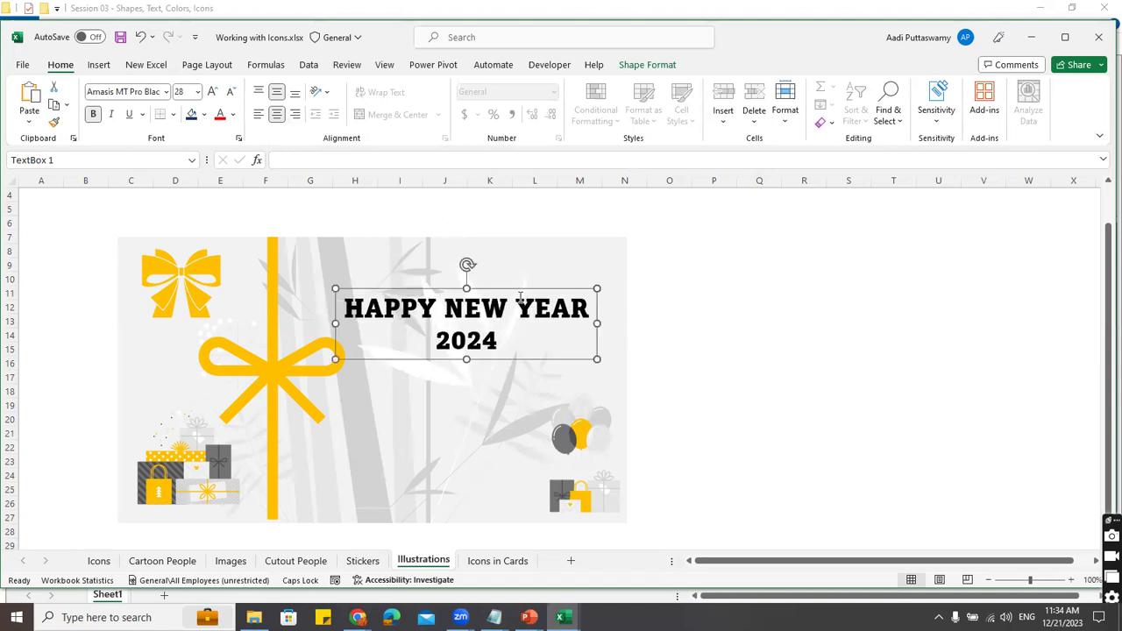
Try the gold theme colour on the New Year greeting text
left_click(234, 114)
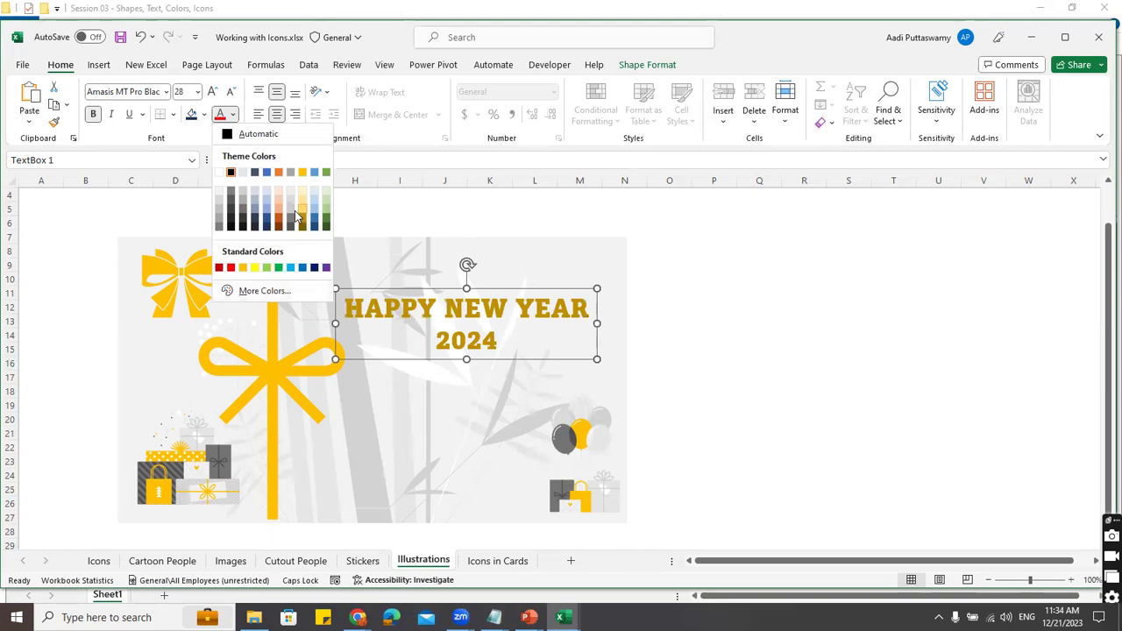
left_click(303, 172)
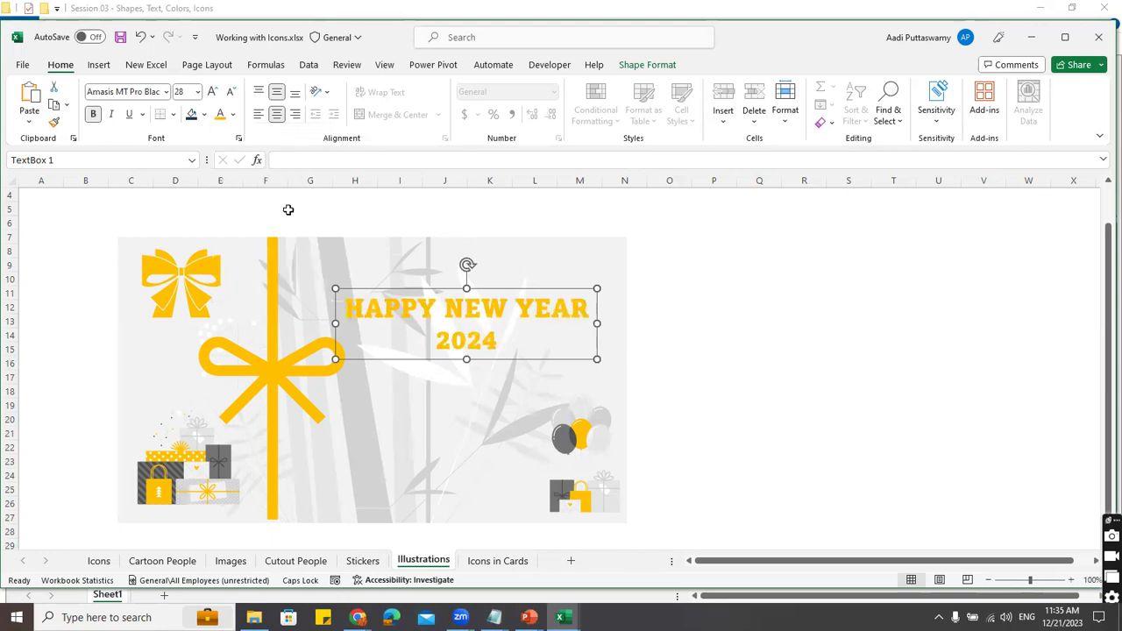
left_click(234, 115)
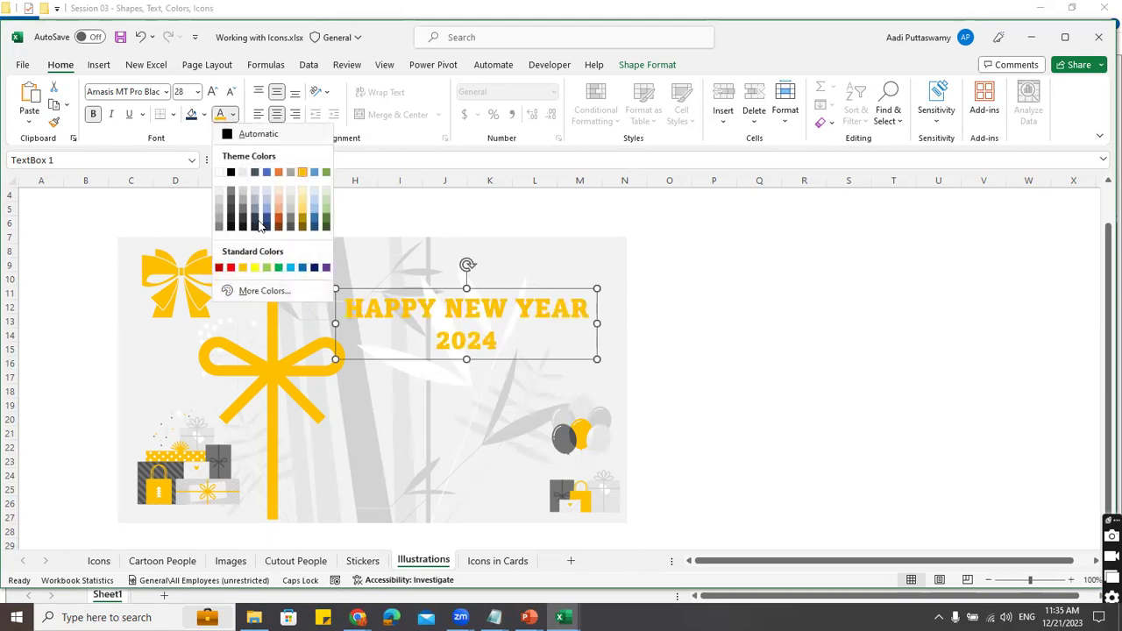
left_click(763, 336)
left_click(730, 345)
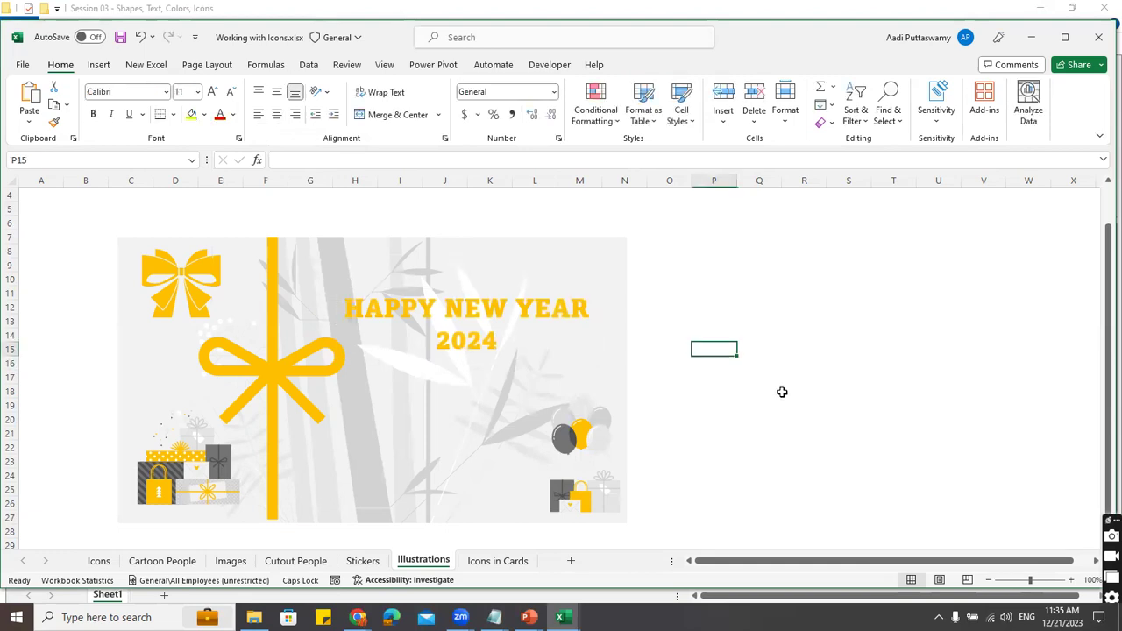
Change the New Year greeting's font colour to a dark grey theme shade and deselect the text box
left_click(544, 321)
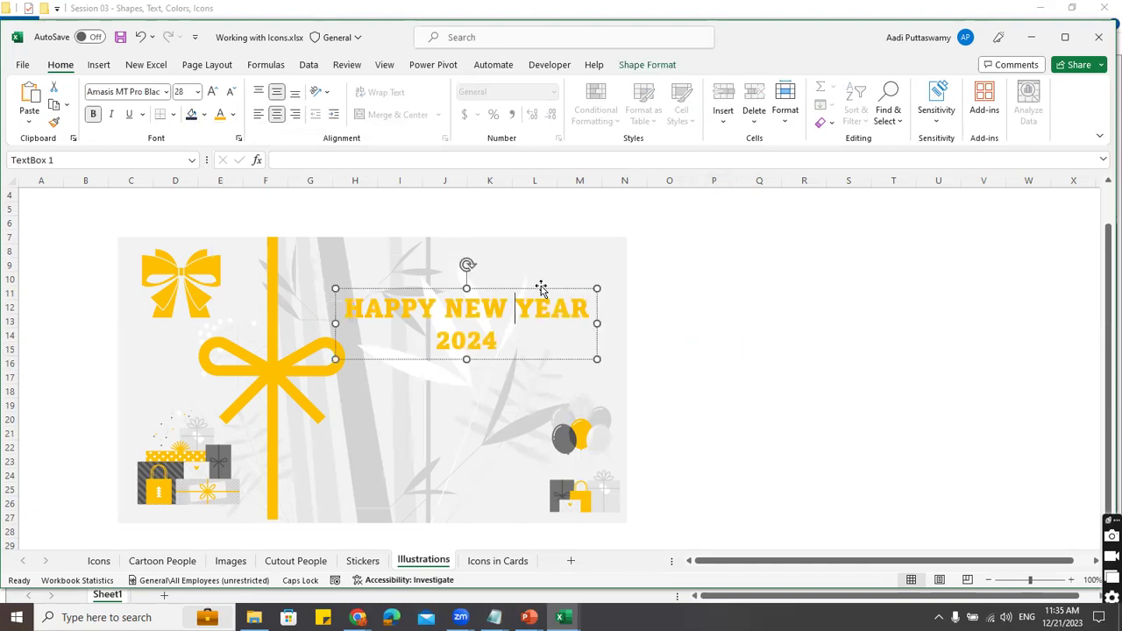
left_click(542, 288)
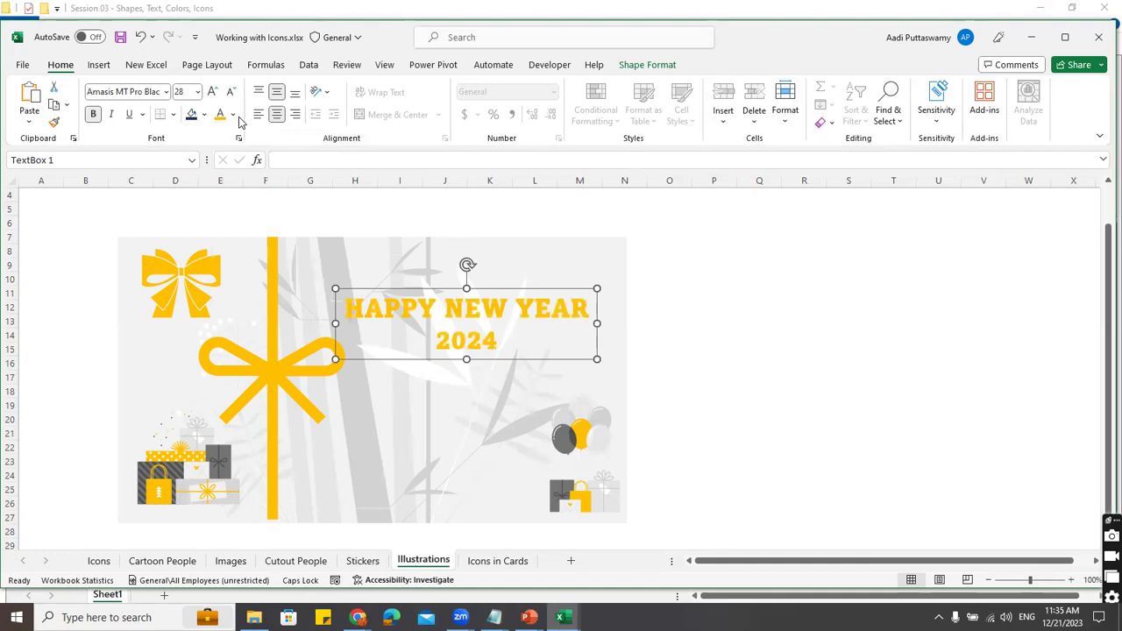
left_click(235, 116)
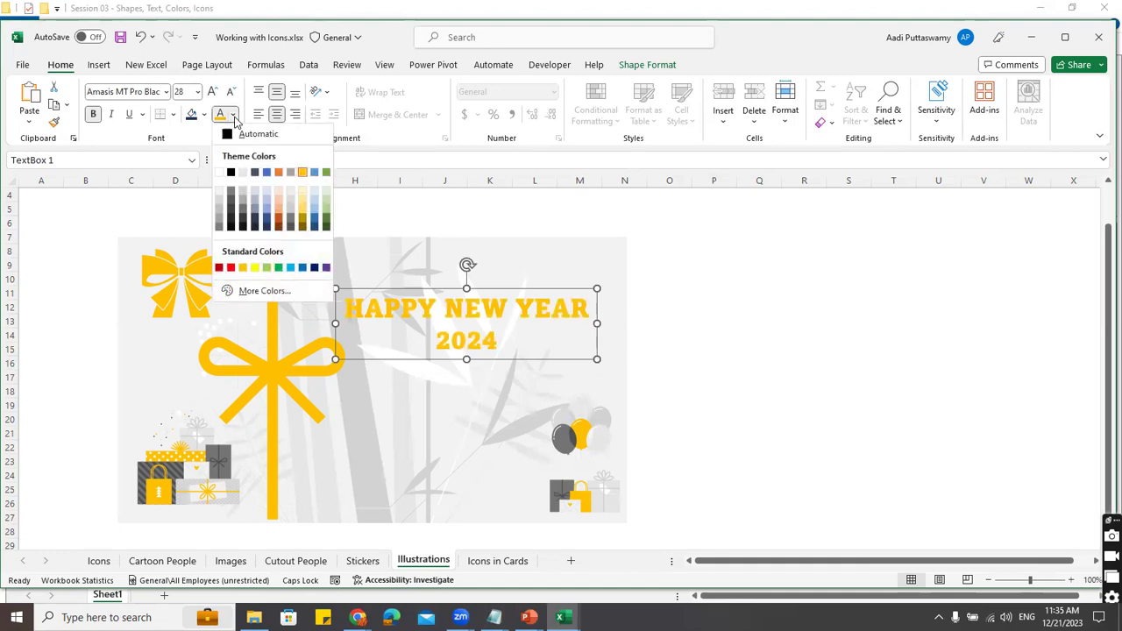
left_click(243, 222)
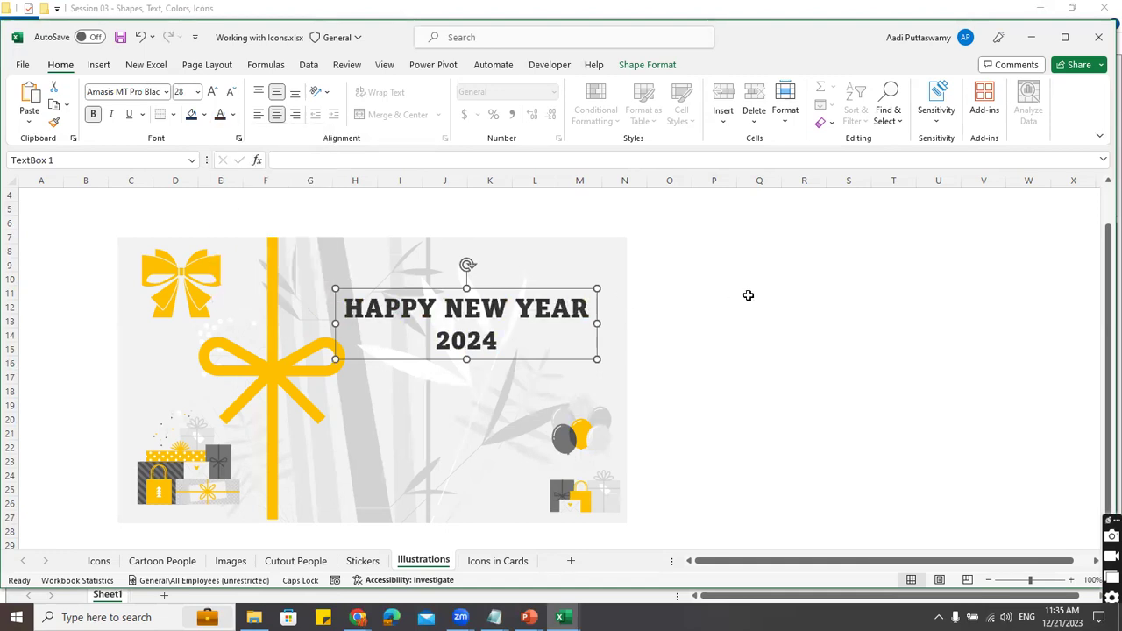
left_click(746, 295)
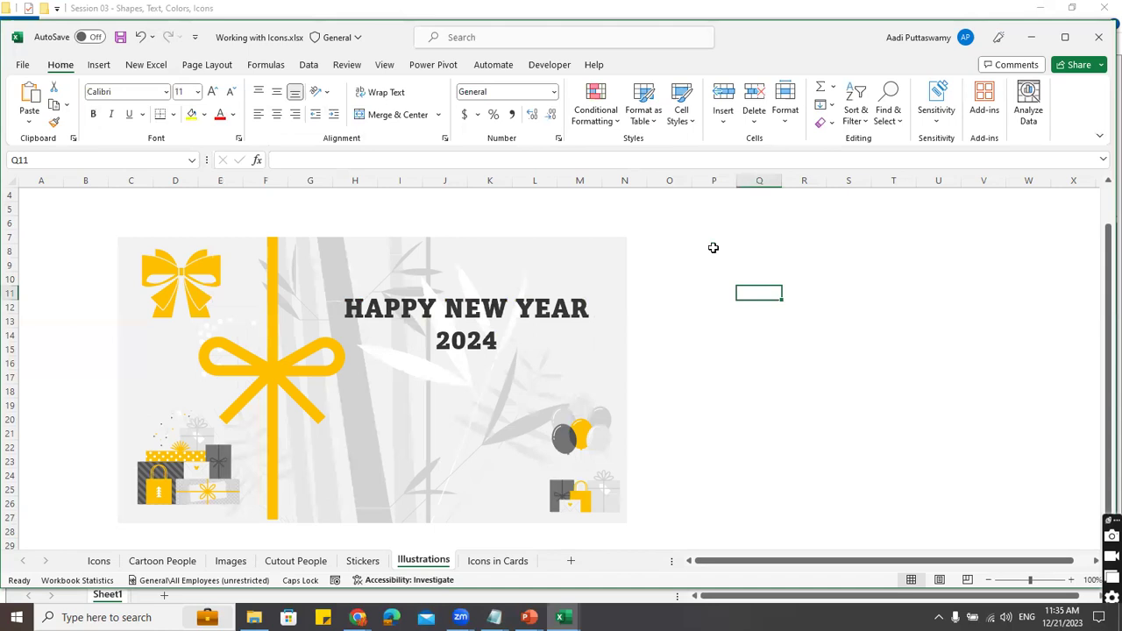
left_click(98, 66)
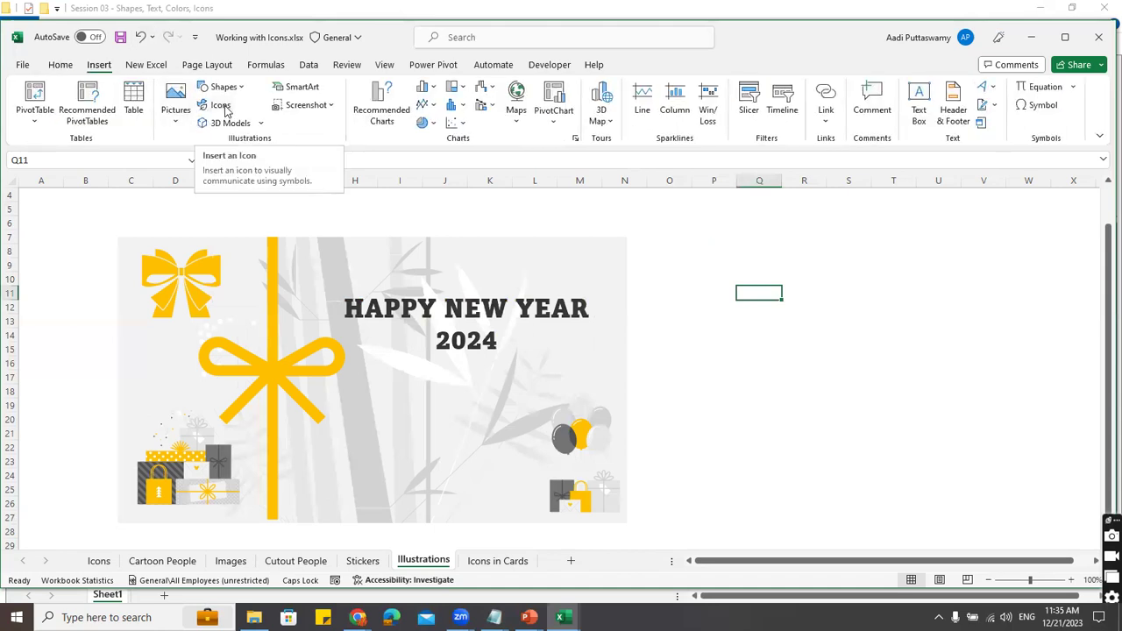
left_click(707, 293)
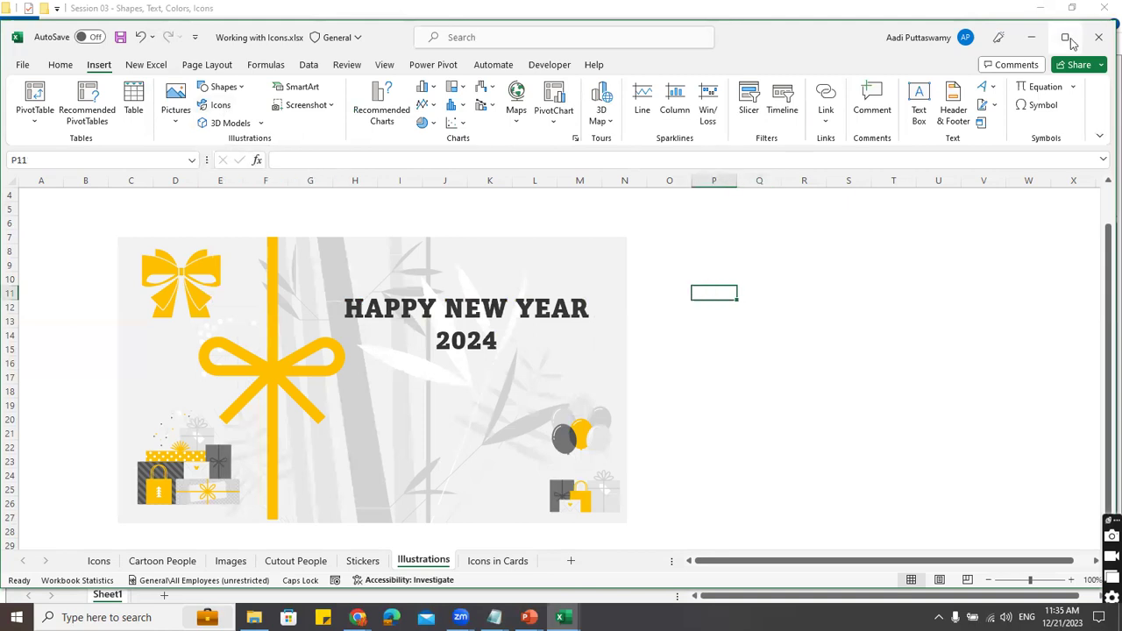
Close Working with Icons.xlsx with its changes saved, and select Working with Colors, Themes.xlsx in the Session 03 folder in File Explorer
left_click(1100, 41)
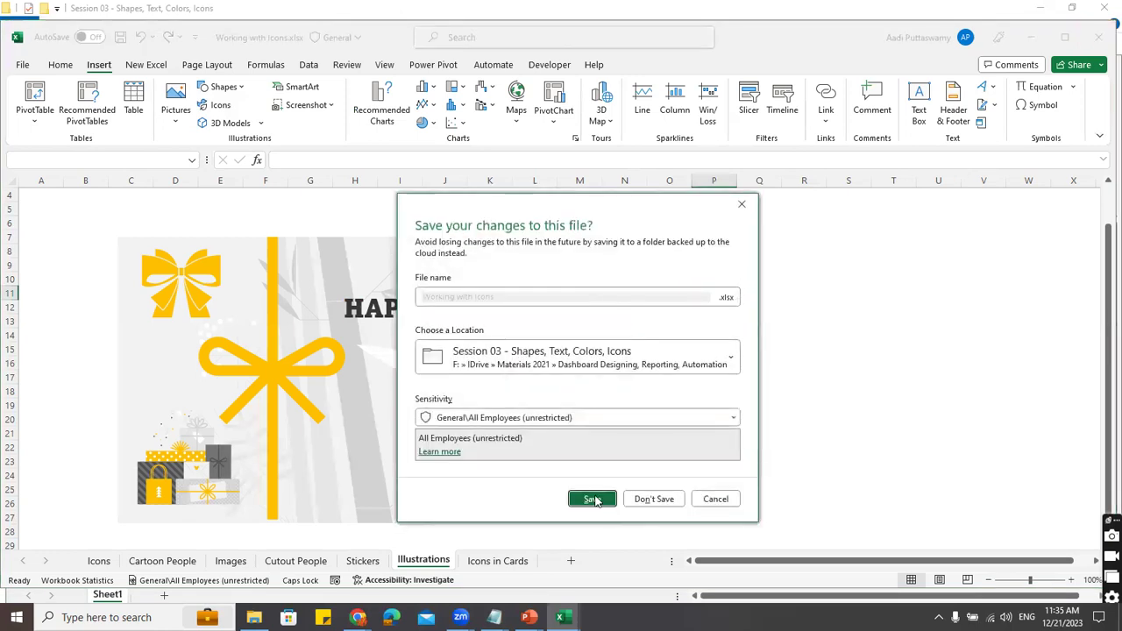
left_click(593, 500)
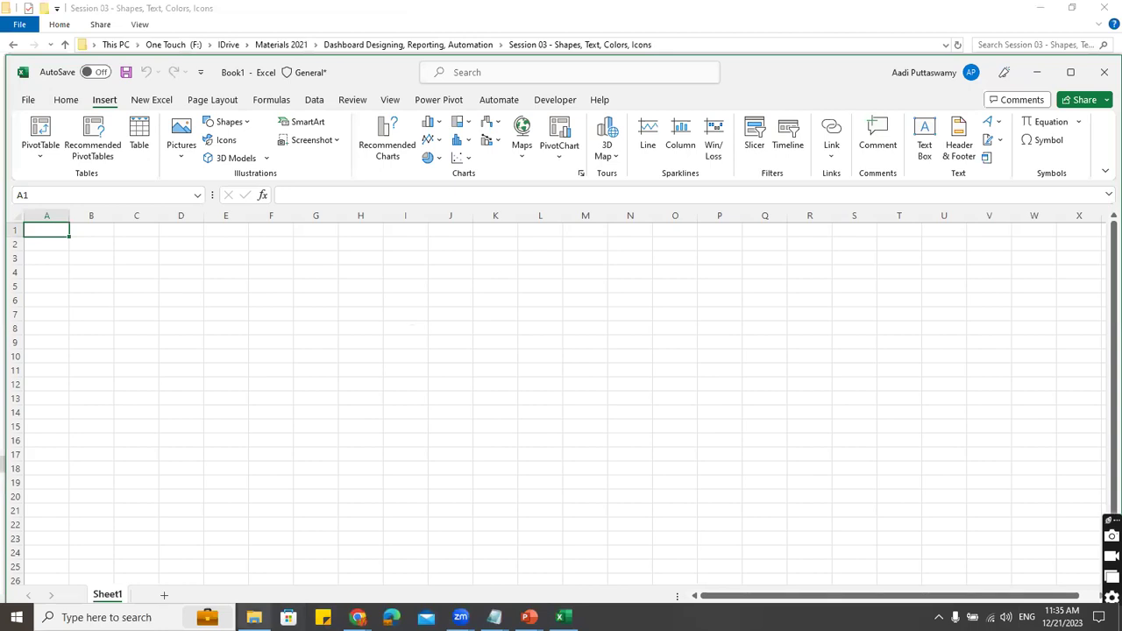
left_click(254, 617)
left_click(285, 103)
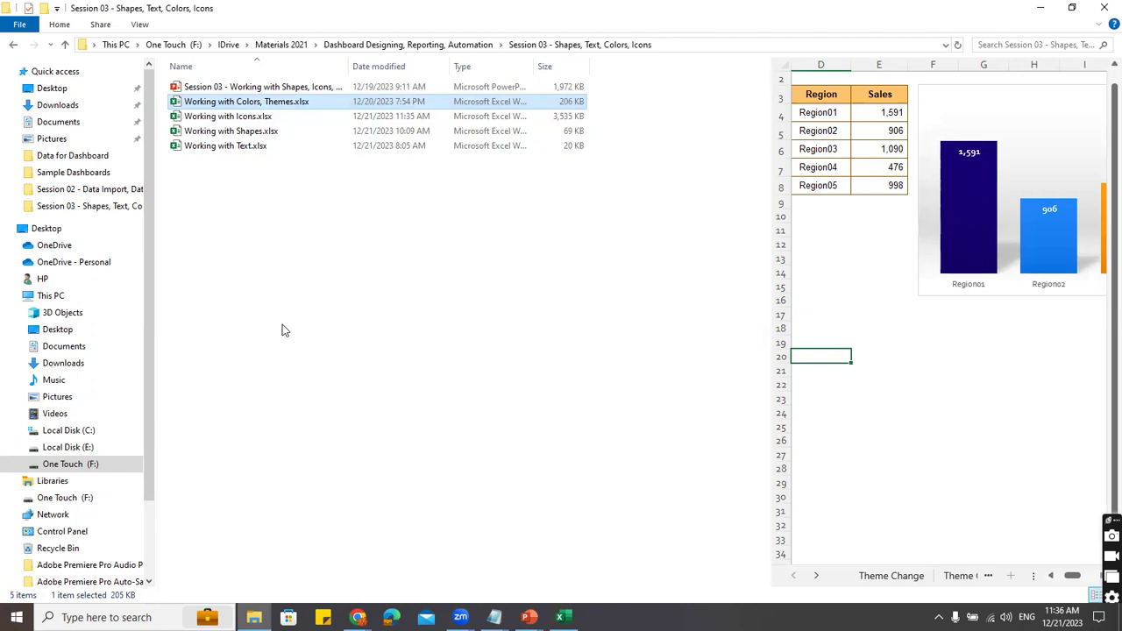
Launch Excel from the Windows Run prompt with the command excel to get a new blank workbook
key("super+r")
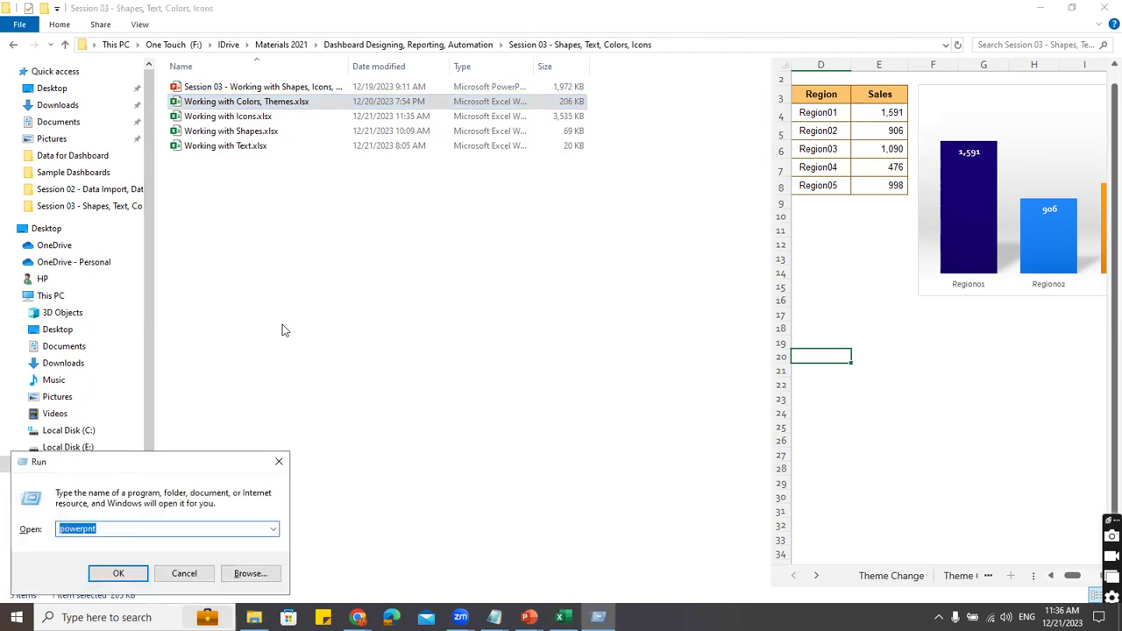
type("excel")
key("Return")
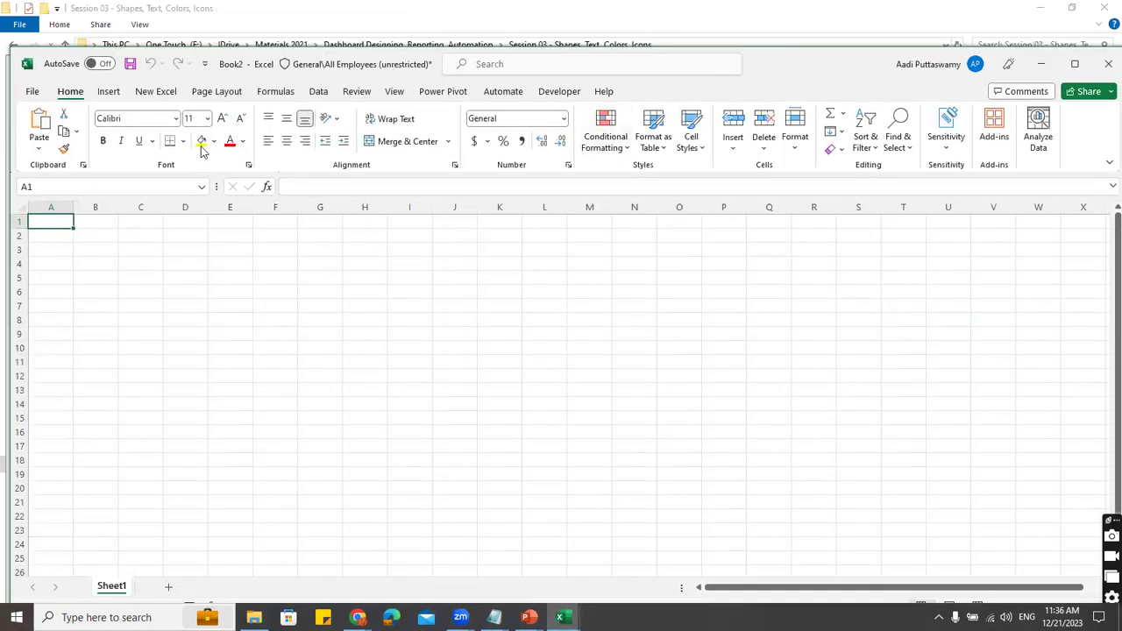
View the file dialog for inserting a 3D model from this device and dismiss it without choosing a file
left_click(116, 92)
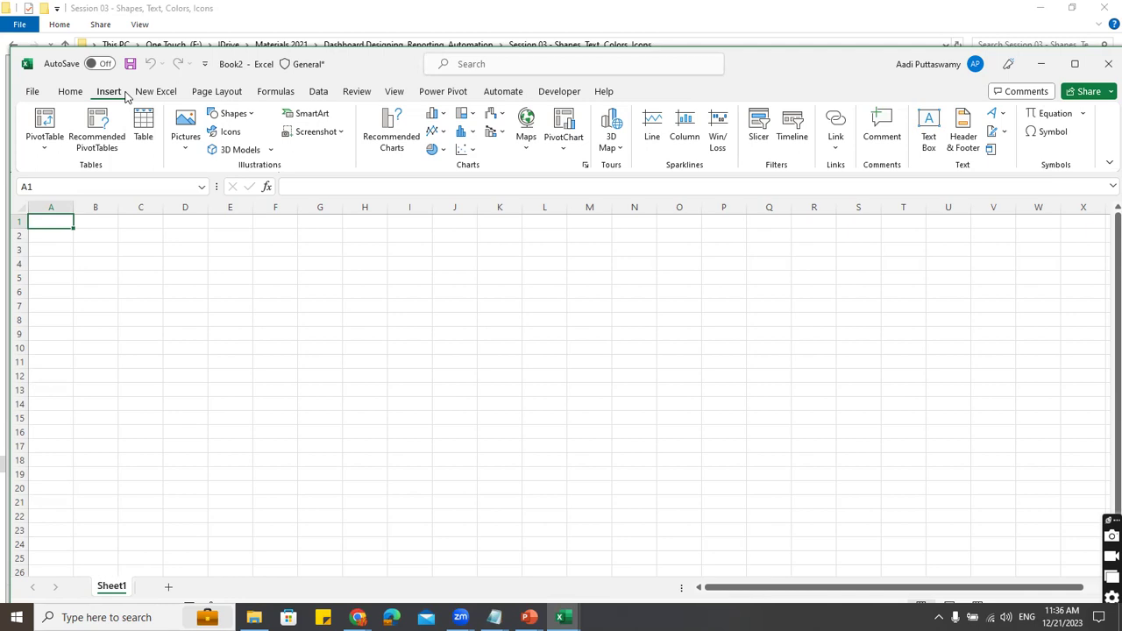
left_click(271, 151)
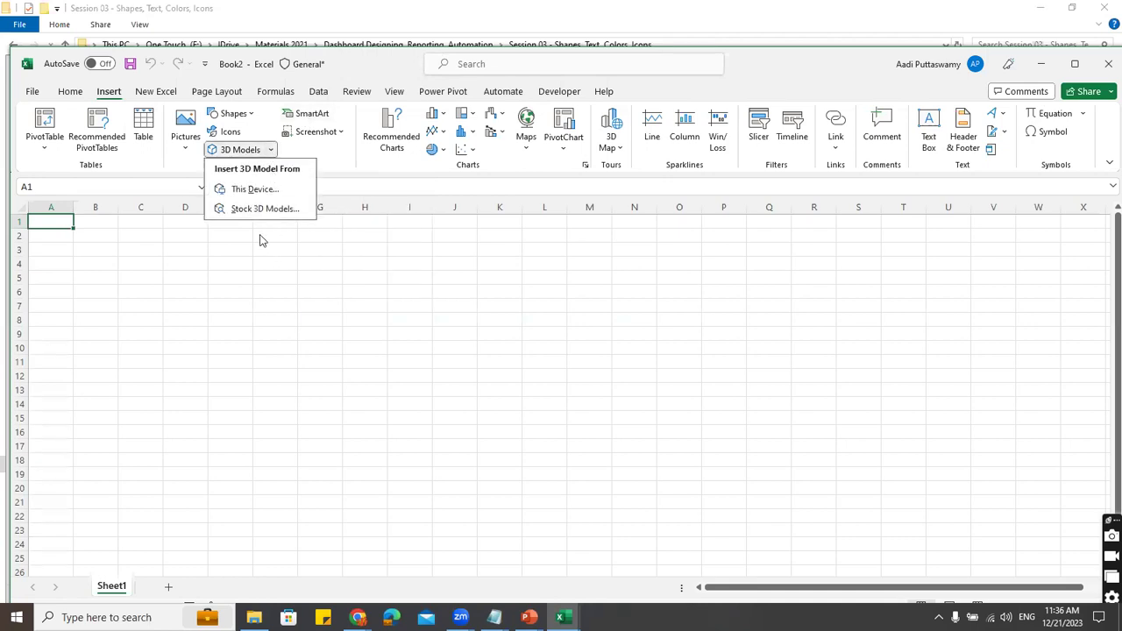
left_click(250, 191)
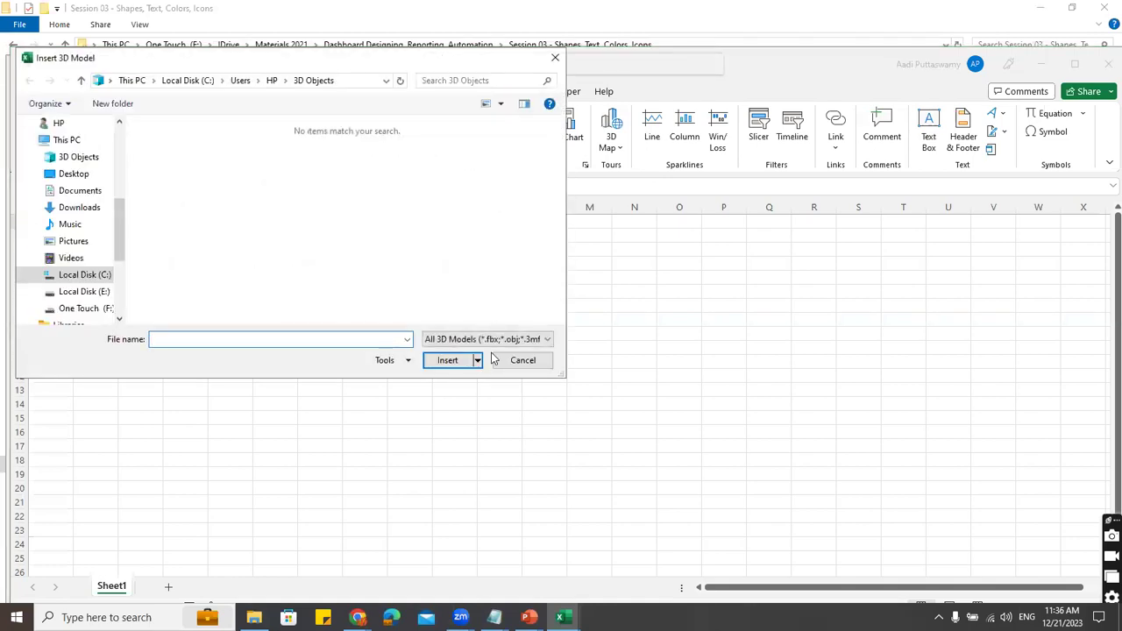
key("Escape")
Insert the running T. rex from the All Animated Models category of the stock 3D models
left_click(250, 150)
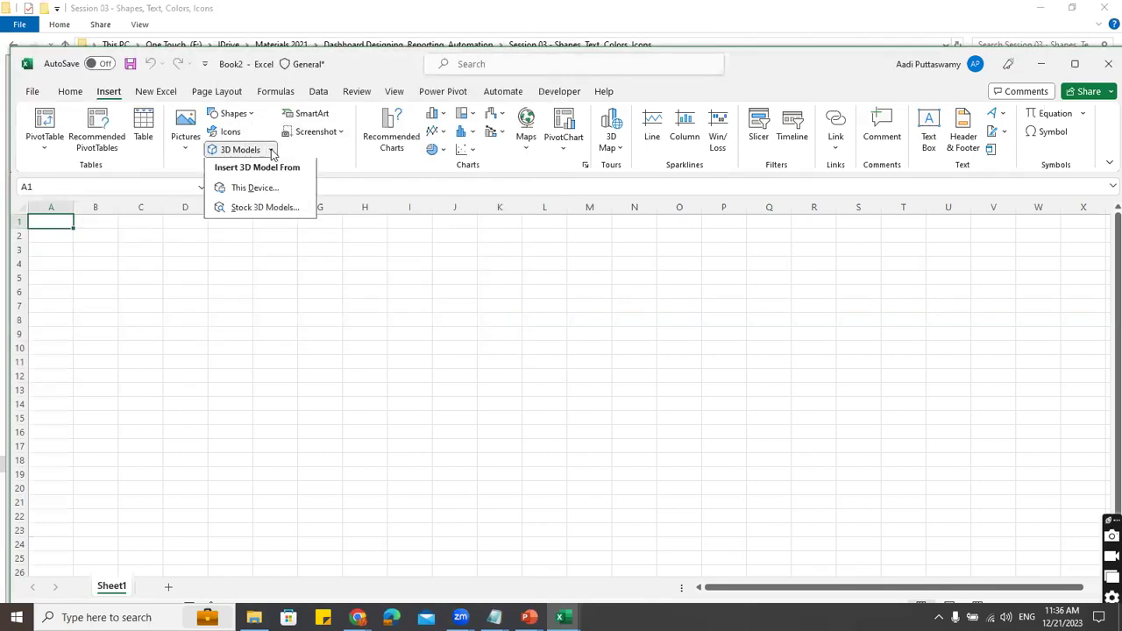
left_click(264, 208)
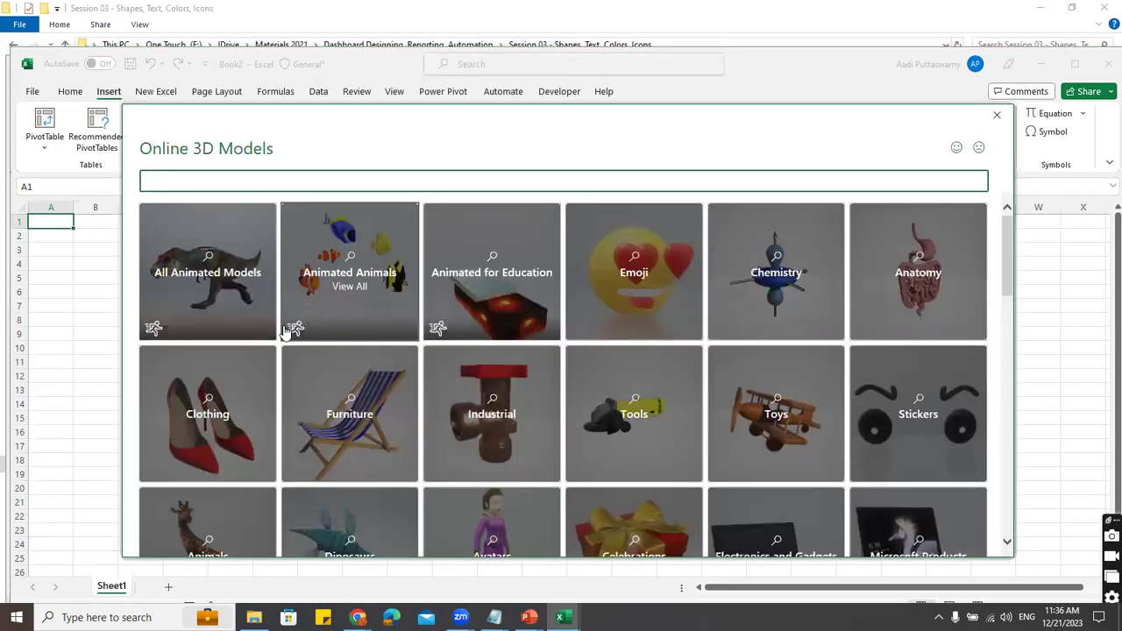
left_click(220, 284)
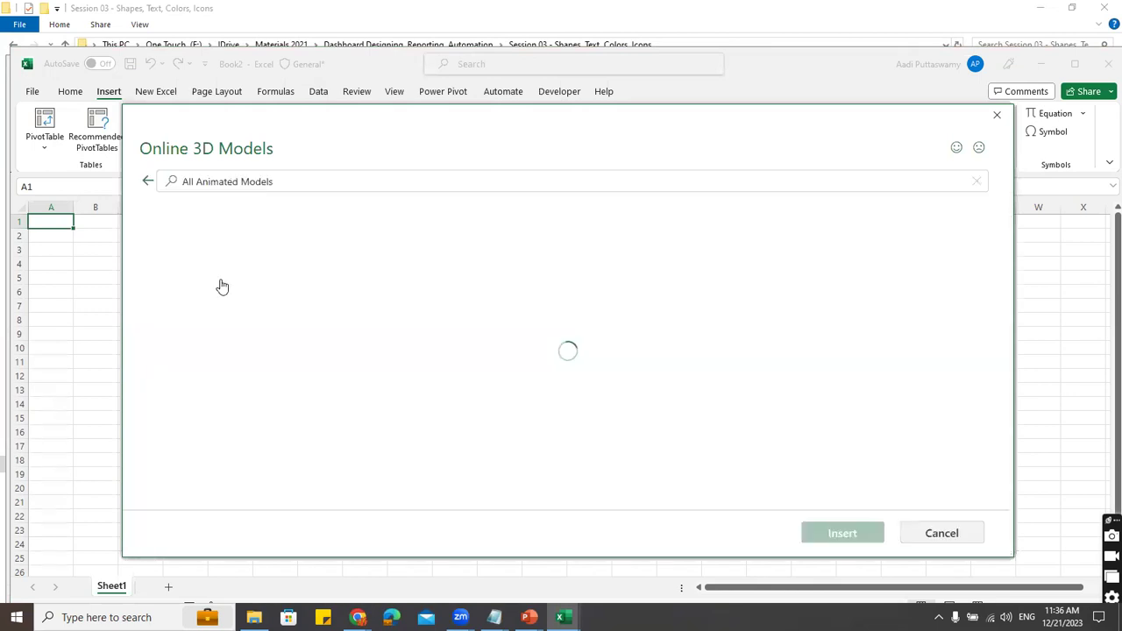
scroll(772, 434, "down", 3)
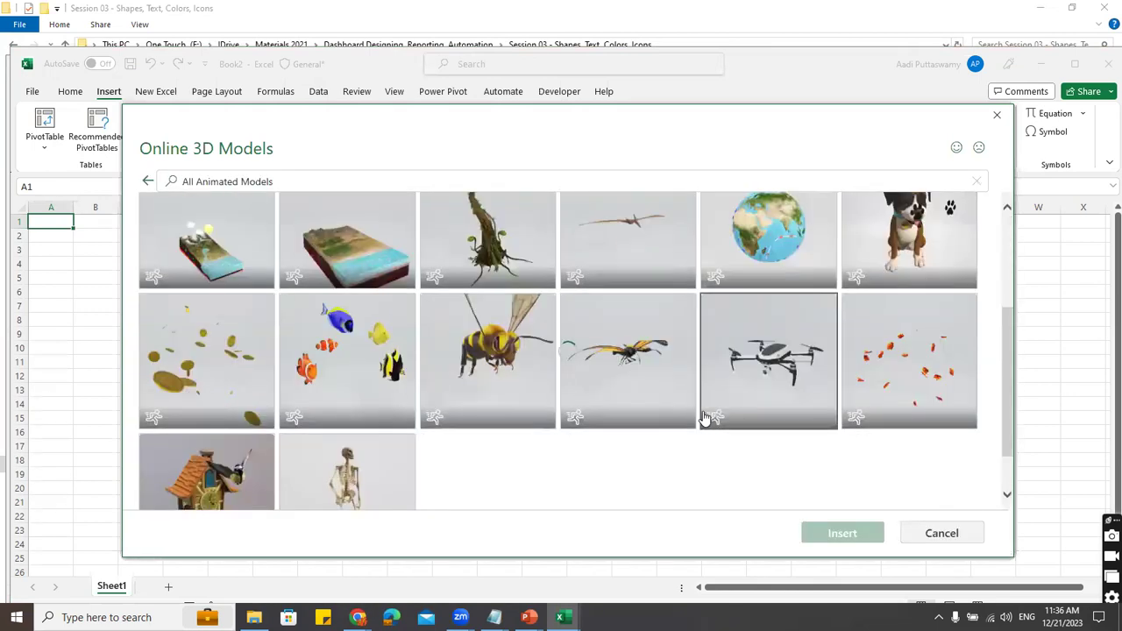
scroll(519, 416, "down", 3)
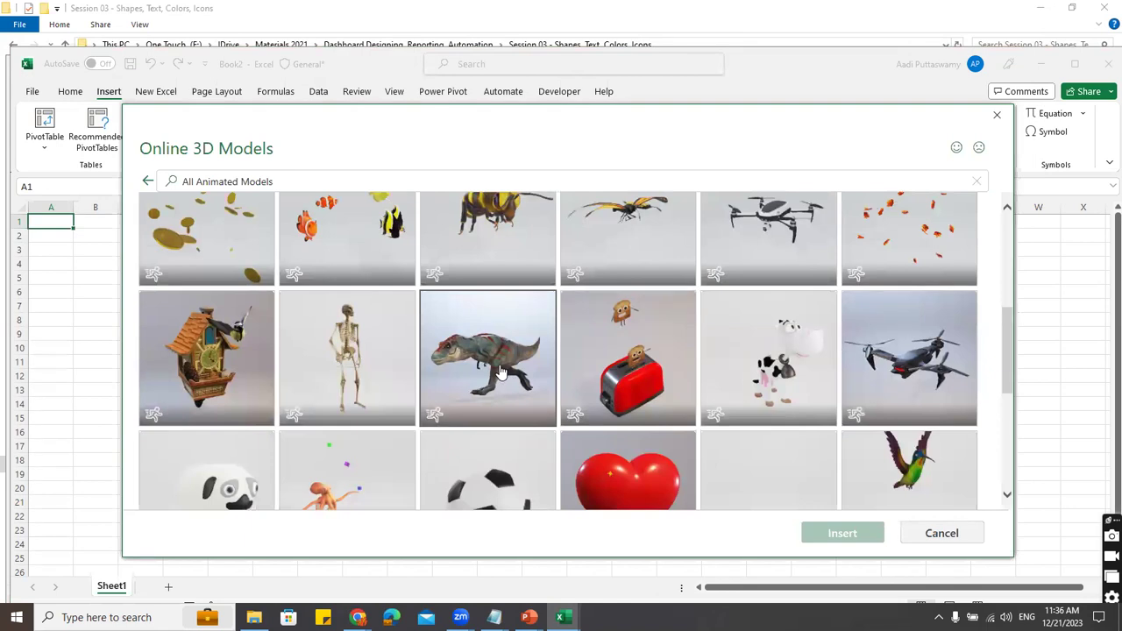
left_click(502, 373)
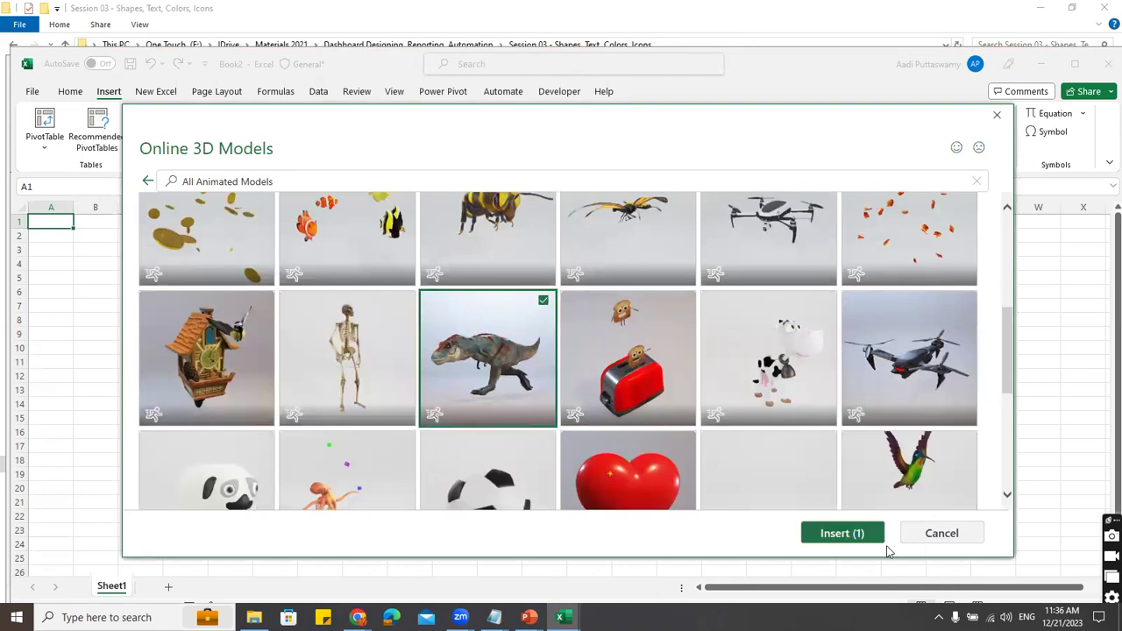
left_click(842, 533)
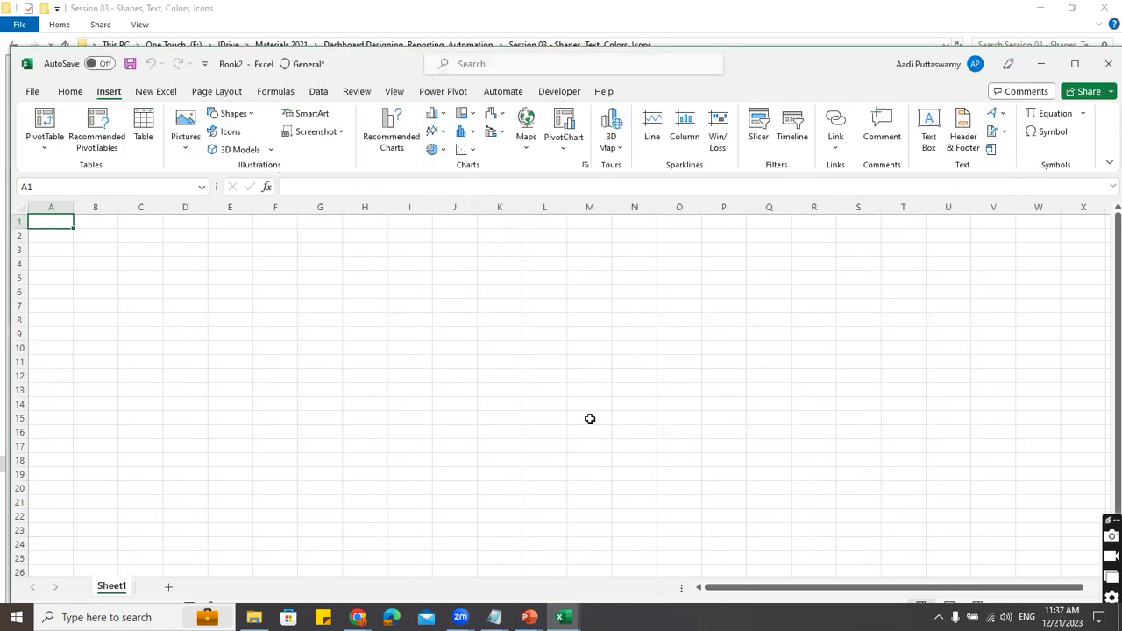
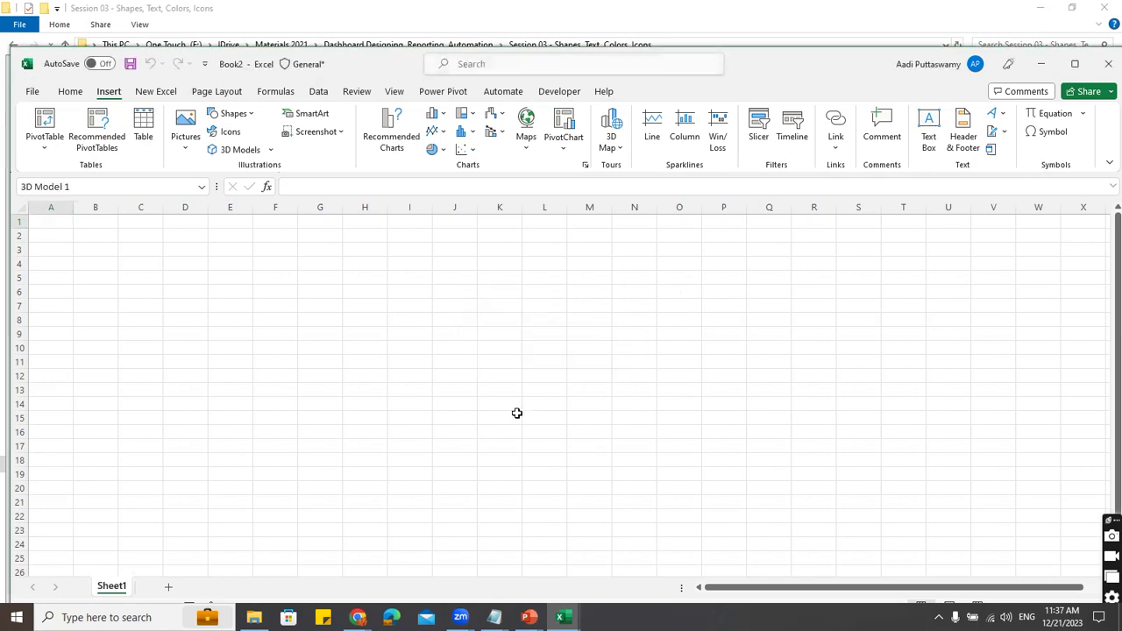
Position the dinosaur model near the start of the sheet, over about columns B to G, facing the viewer
left_click_drag(531, 368, 272, 299)
left_click_drag(331, 371, 507, 439)
left_click_drag(389, 406, 228, 356)
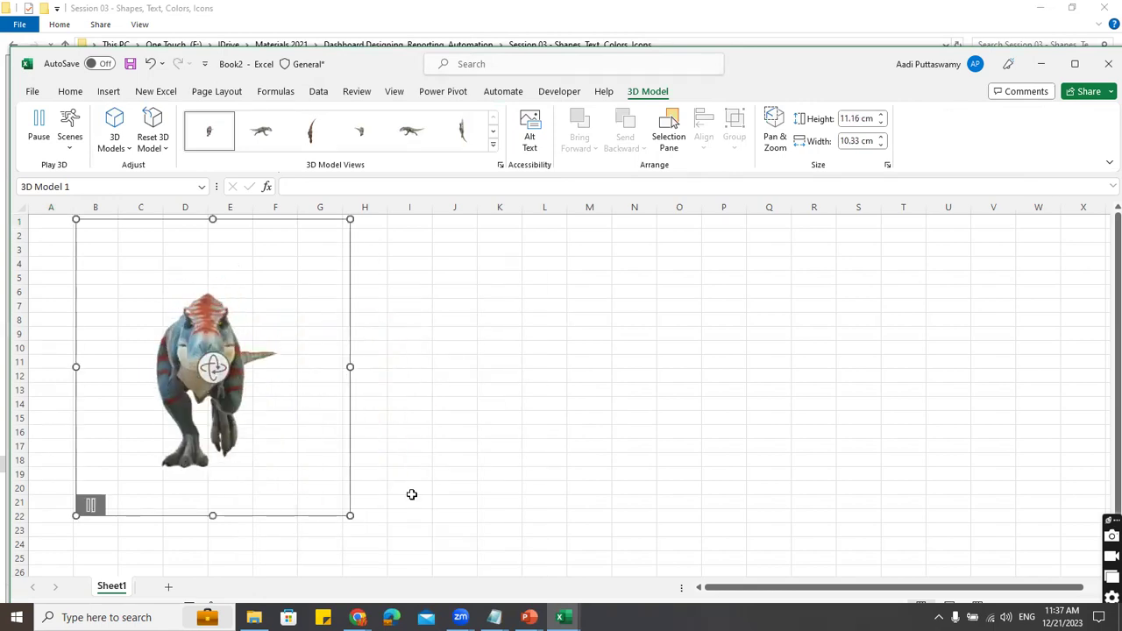
Rotate the dinosaur model in 3D until it is seen from the side, running toward the higher column letters
left_click_drag(214, 368, 346, 370)
left_click_drag(72, 462, 151, 462)
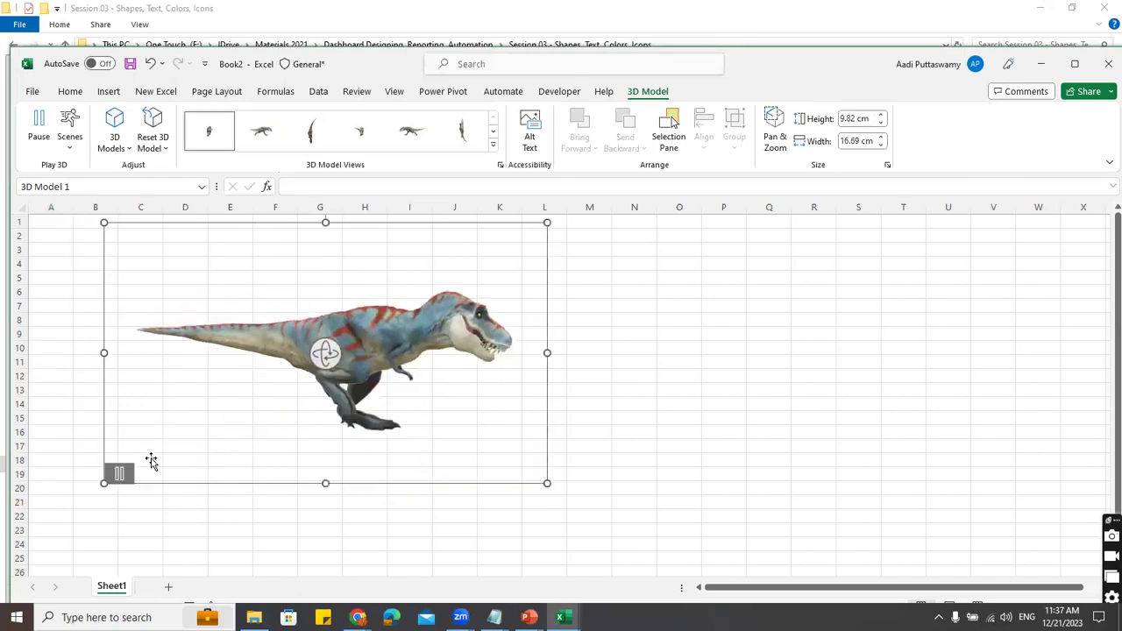
left_click_drag(325, 353, 474, 369)
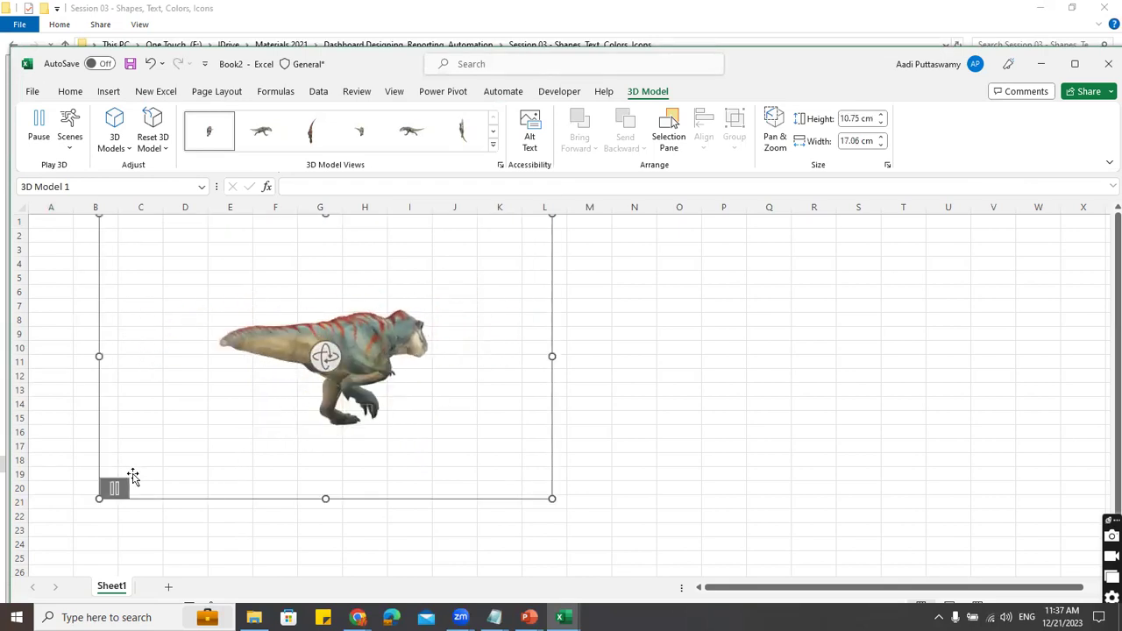
Look through the stock icons library and close it without inserting anything
left_click(109, 91)
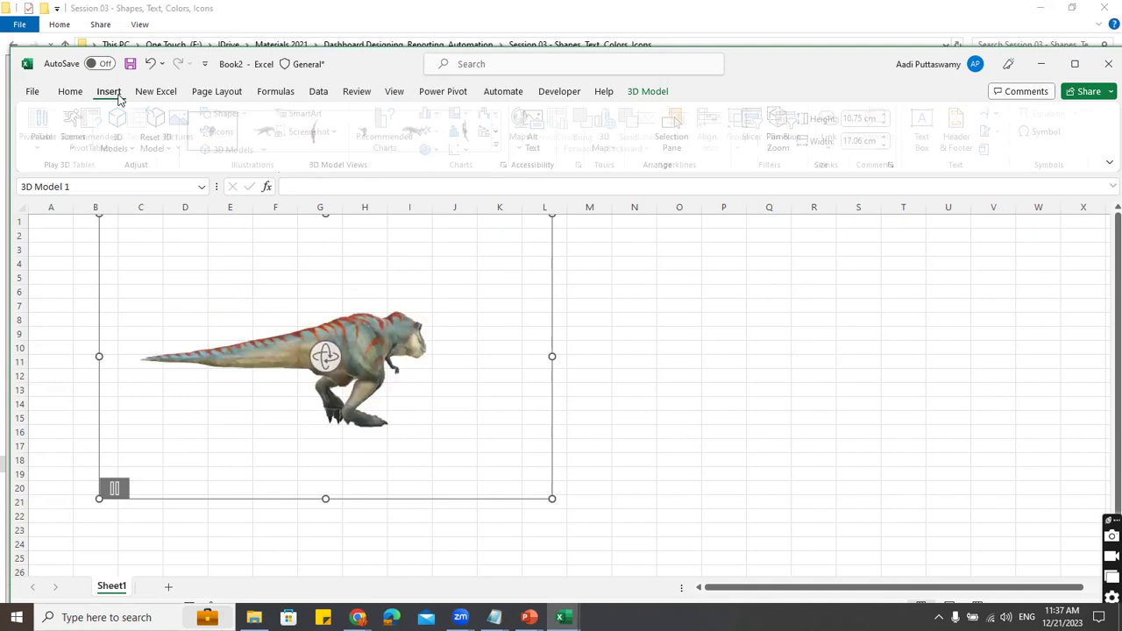
left_click(228, 131)
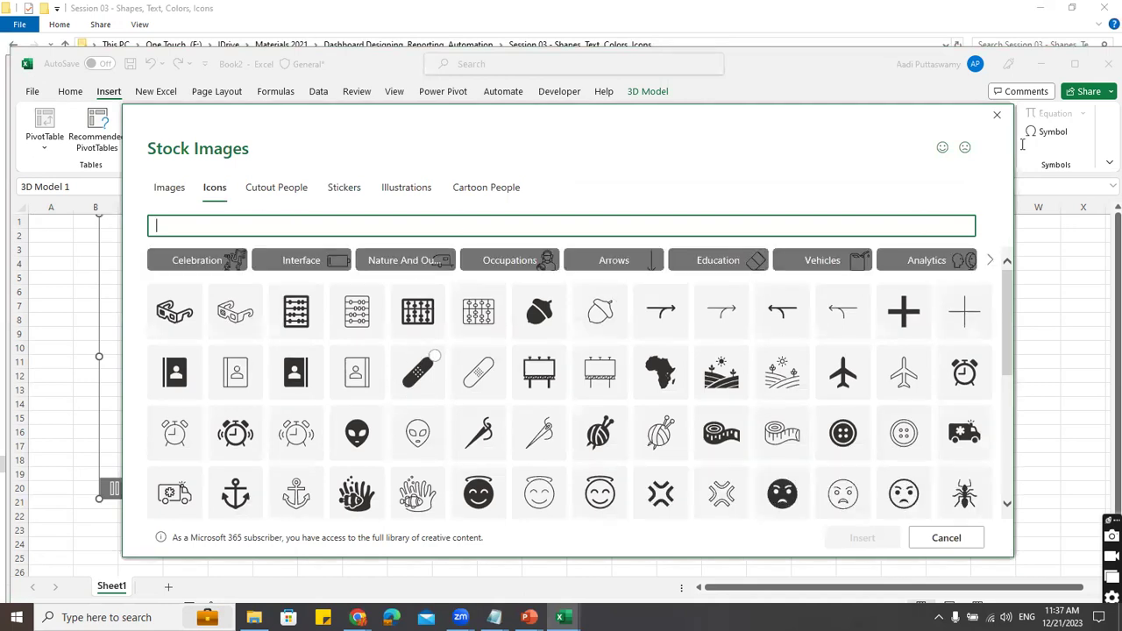
scroll(370, 373, "down", 5)
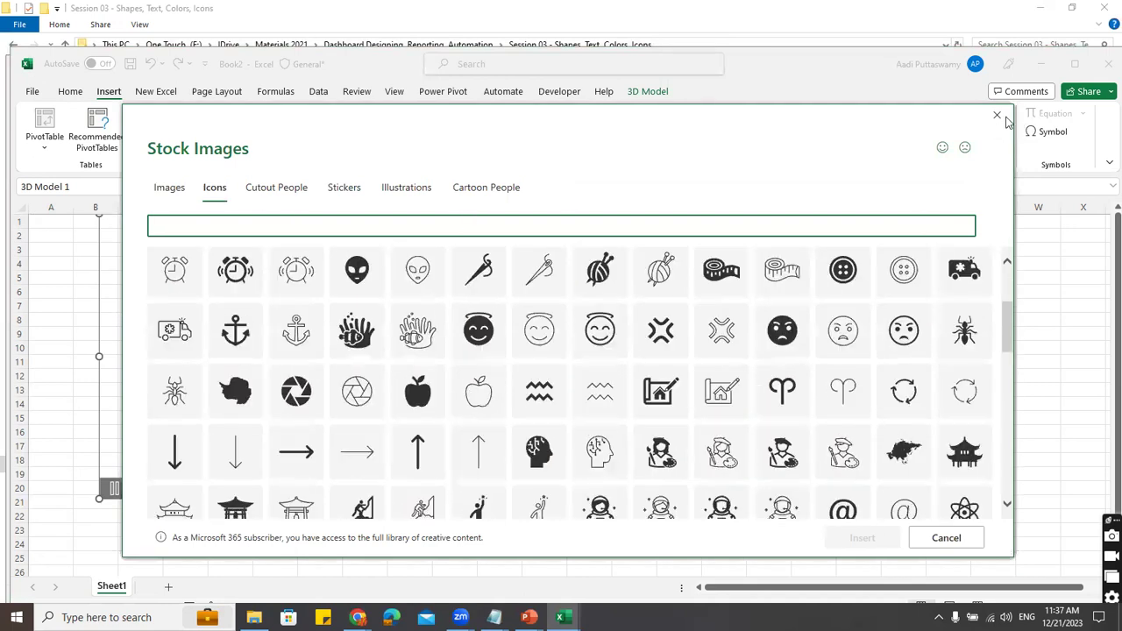
left_click(997, 115)
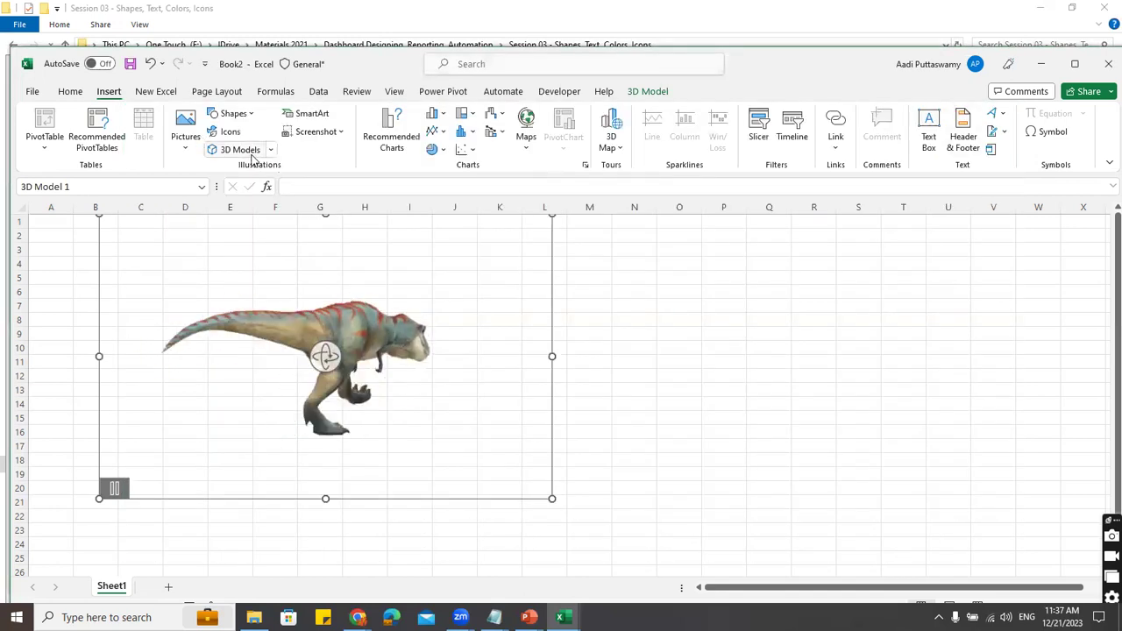
Insert the animated blue robot with the red cap and red shoes from the Robots category of the stock 3D models
left_click(271, 150)
left_click(277, 216)
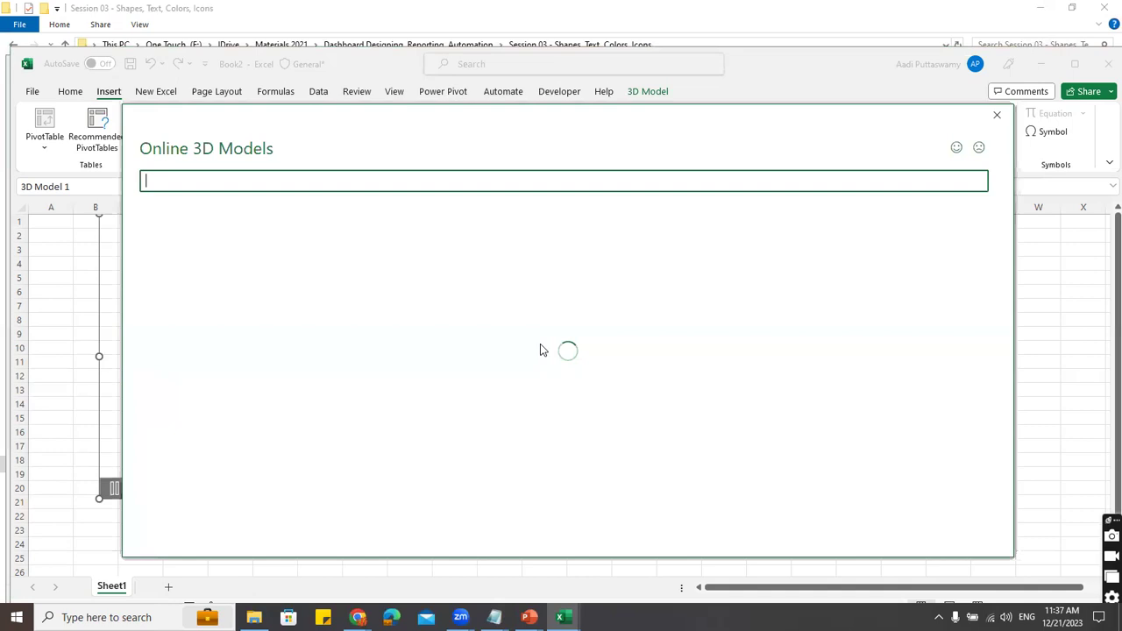
scroll(627, 446, "down", 3)
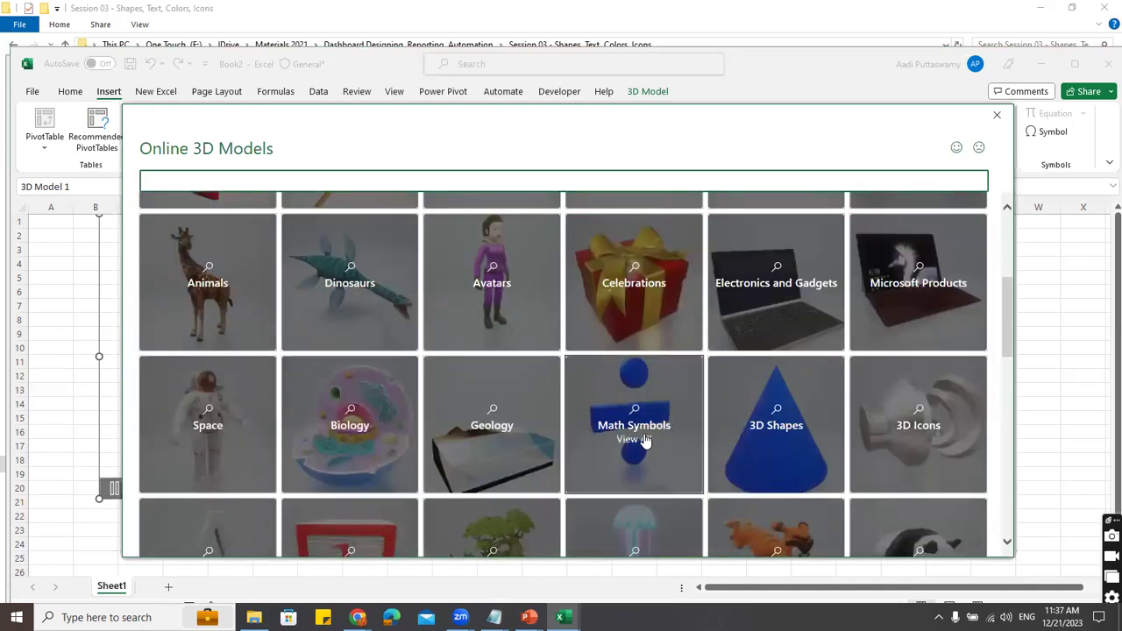
scroll(645, 440, "down", 3)
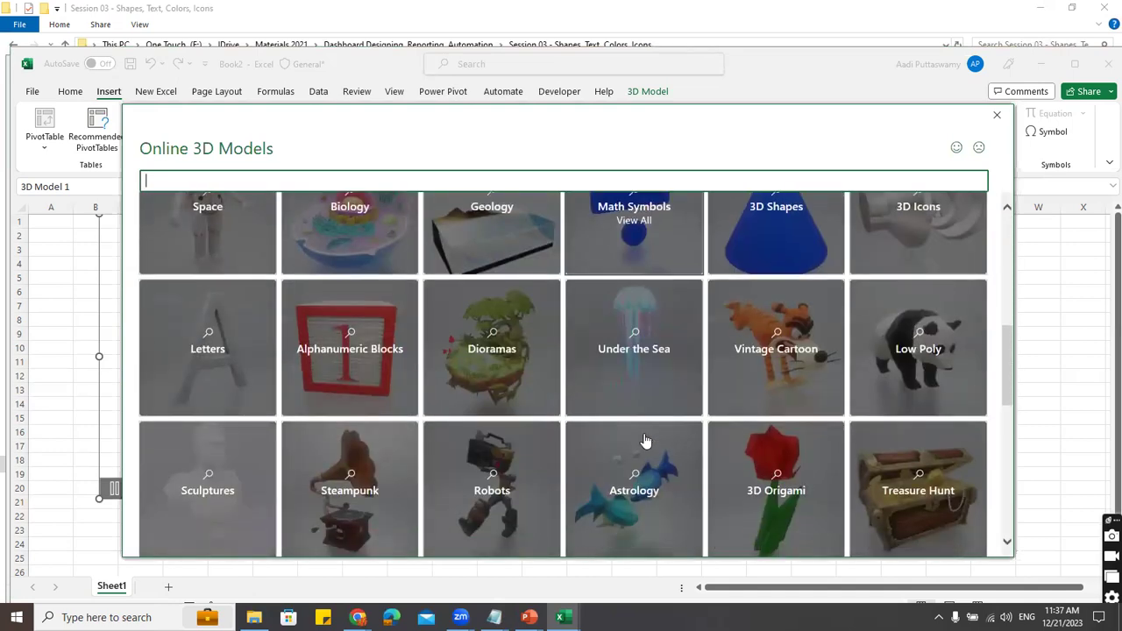
scroll(645, 440, "down", 3)
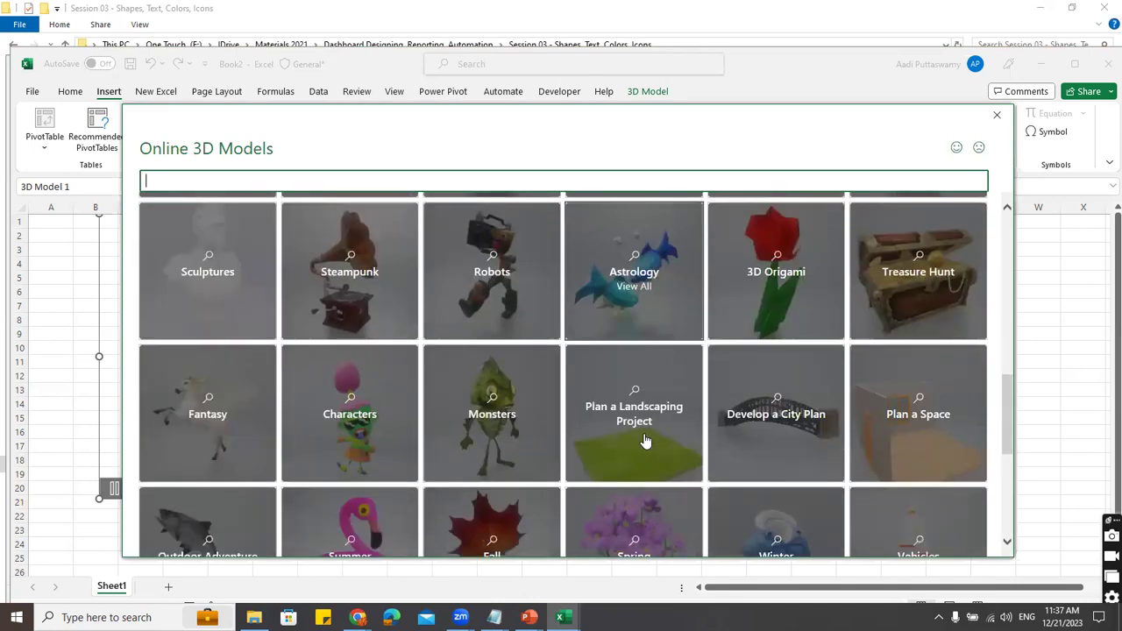
left_click(507, 293)
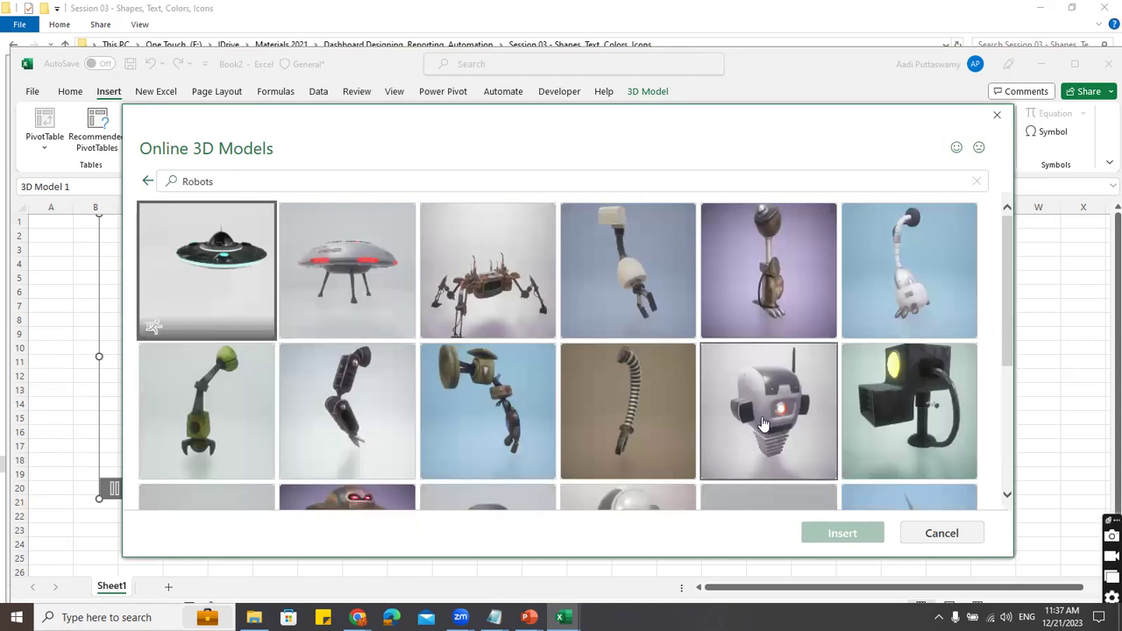
scroll(761, 447, "down", 3)
scroll(721, 452, "down", 3)
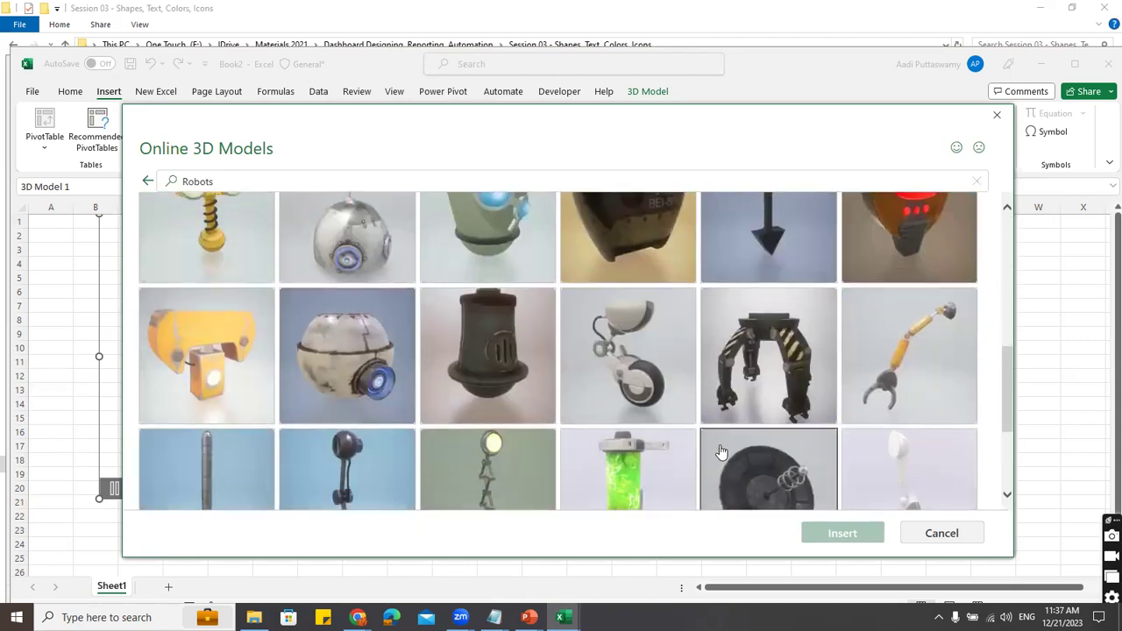
scroll(720, 452, "down", 3)
scroll(829, 419, "down", 5)
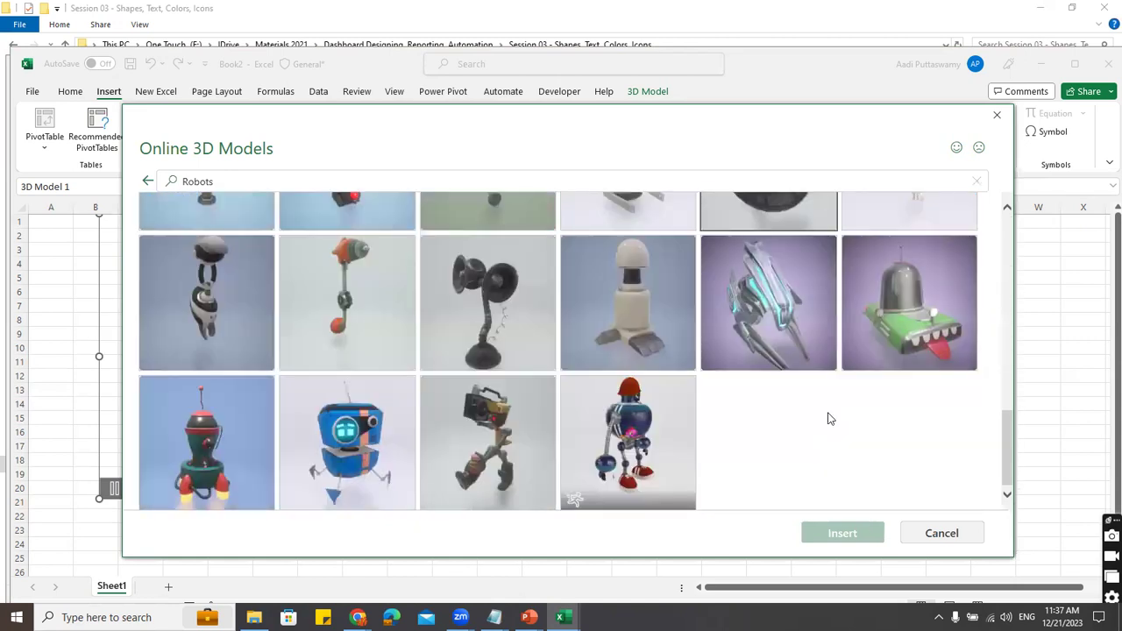
left_click(654, 450)
left_click(843, 532)
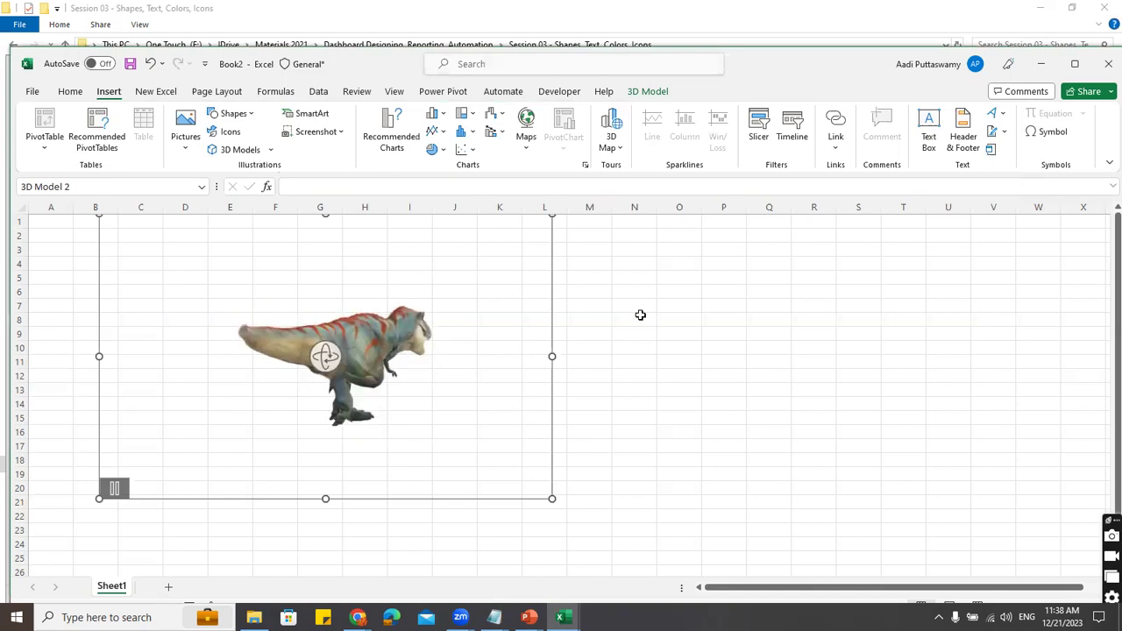
Enlarge the robot model beside the dinosaur over about columns K to N, turn it in 3D and deselect it
left_click_drag(606, 451, 763, 428)
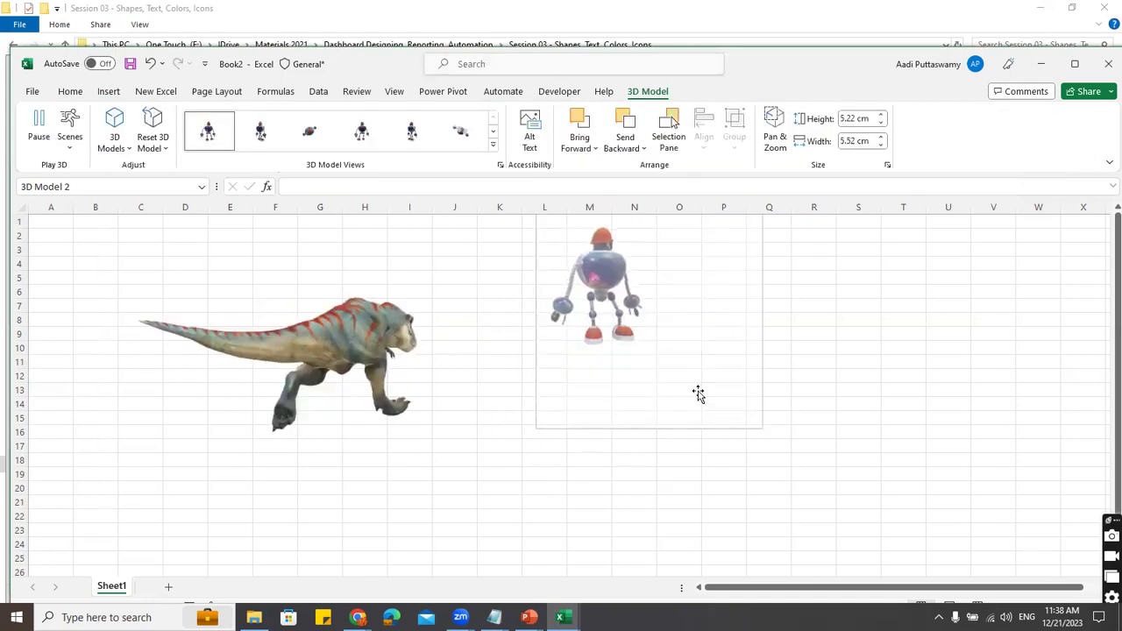
left_click_drag(649, 322, 481, 333)
left_click_drag(608, 339, 719, 349)
left_click(802, 351)
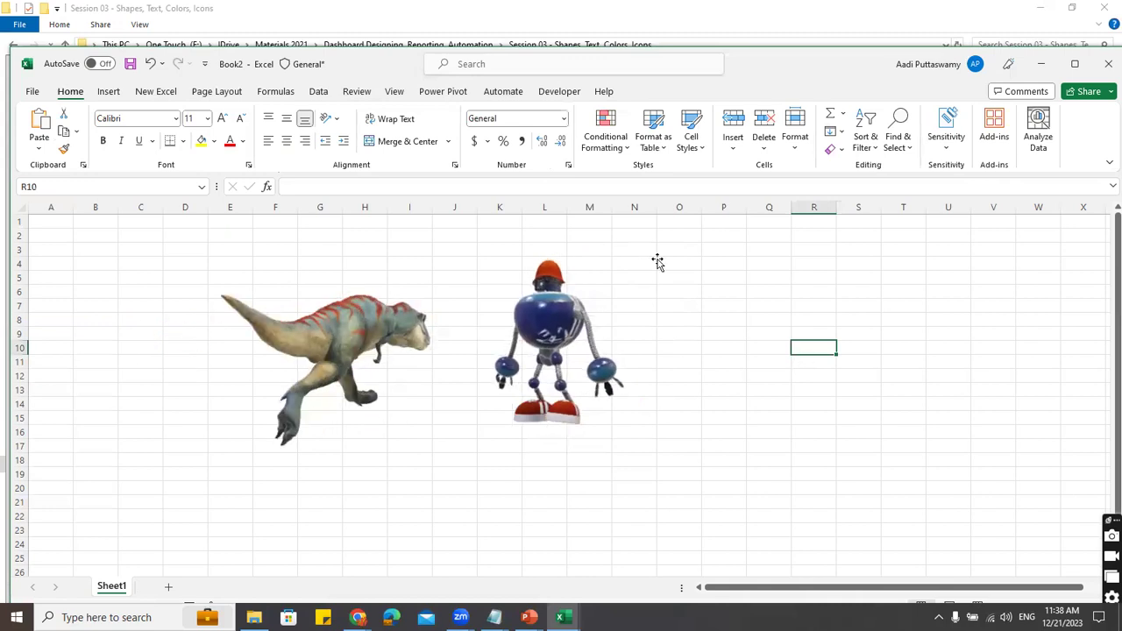
Insert the winking face with its tongue out from the Emoji category of the stock 3D models
left_click(112, 93)
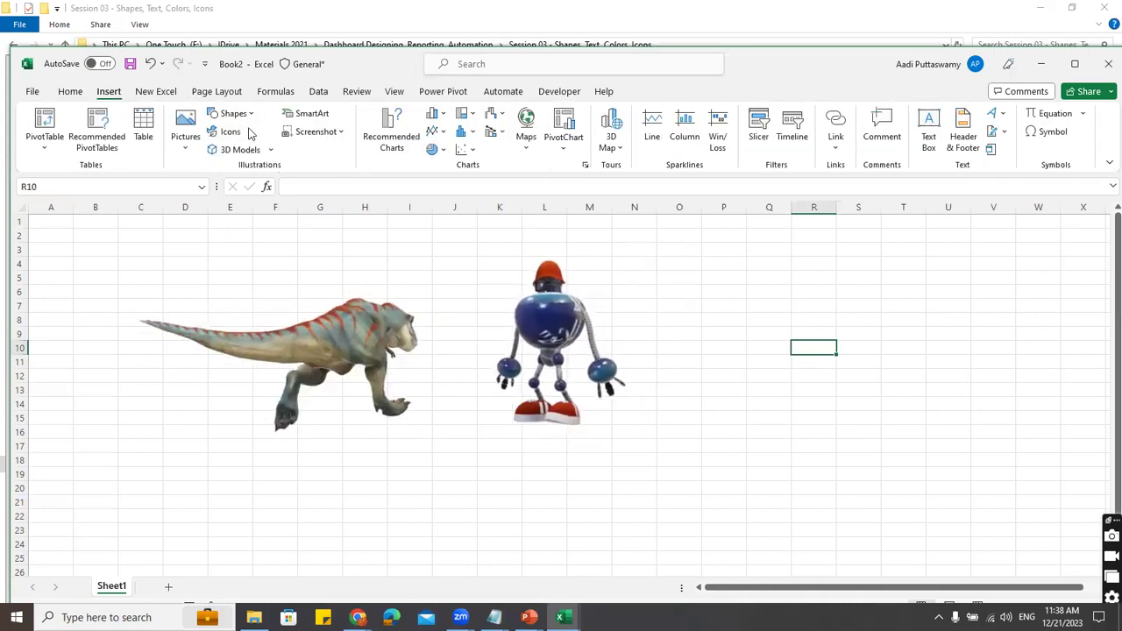
left_click(273, 152)
left_click(275, 213)
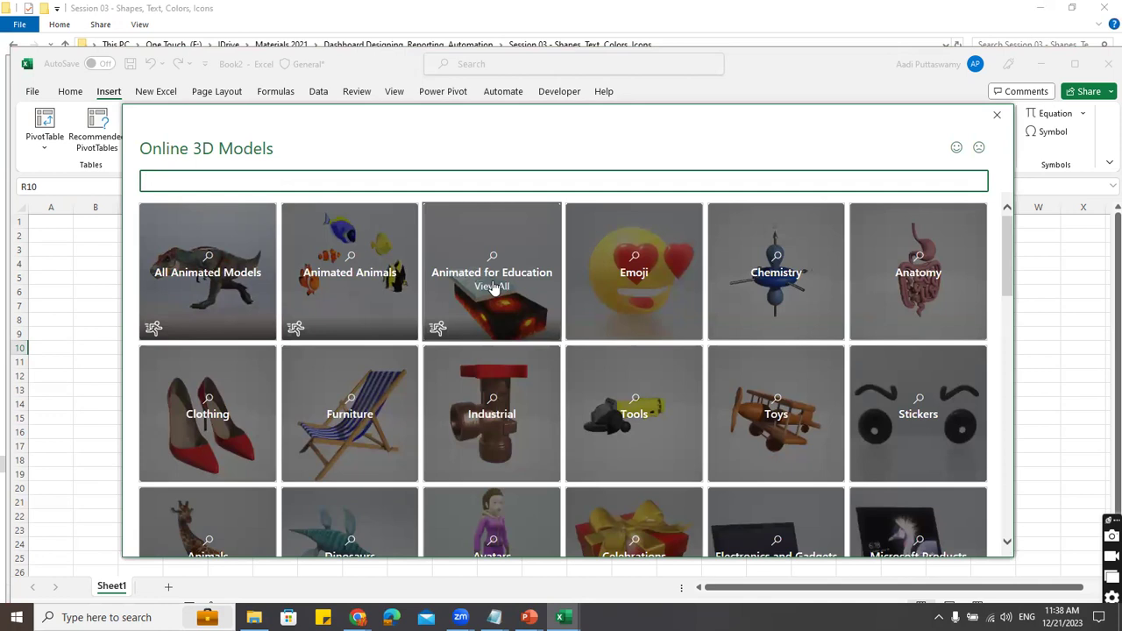
scroll(667, 296, "down", 2)
scroll(641, 298, "up", 2)
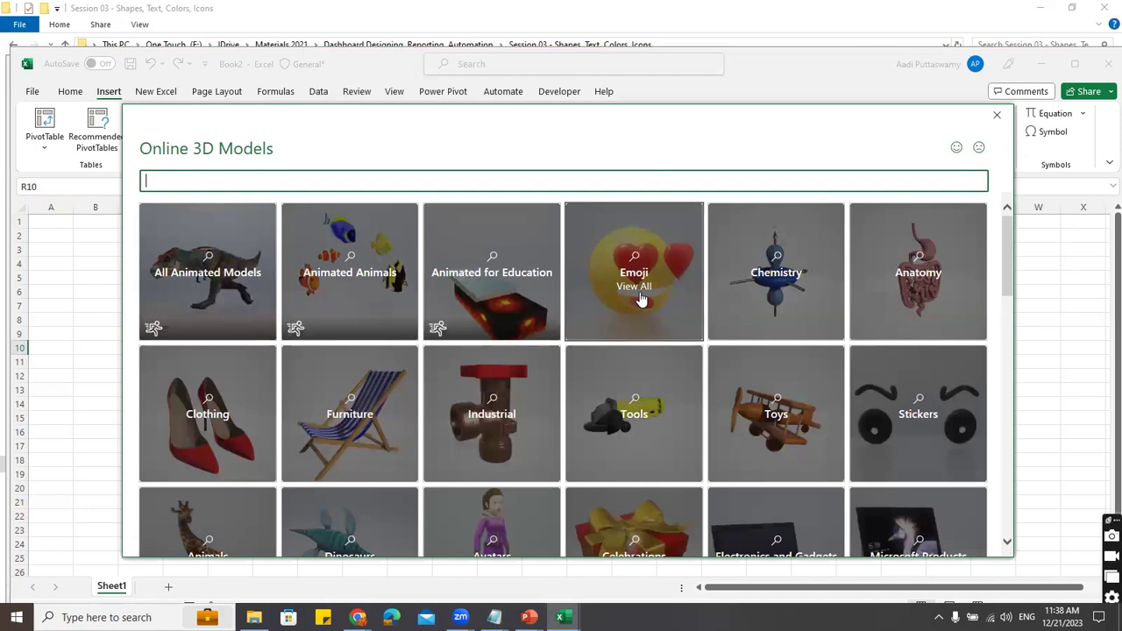
left_click(638, 298)
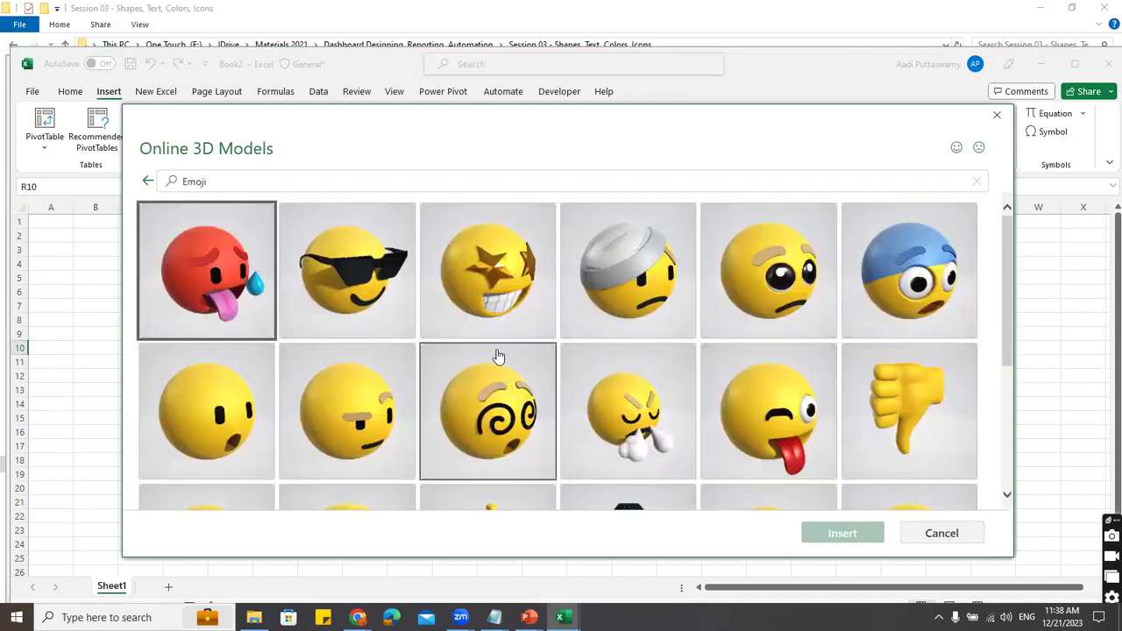
scroll(638, 385, "down", 2)
scroll(640, 411, "up", 1)
left_click(785, 368)
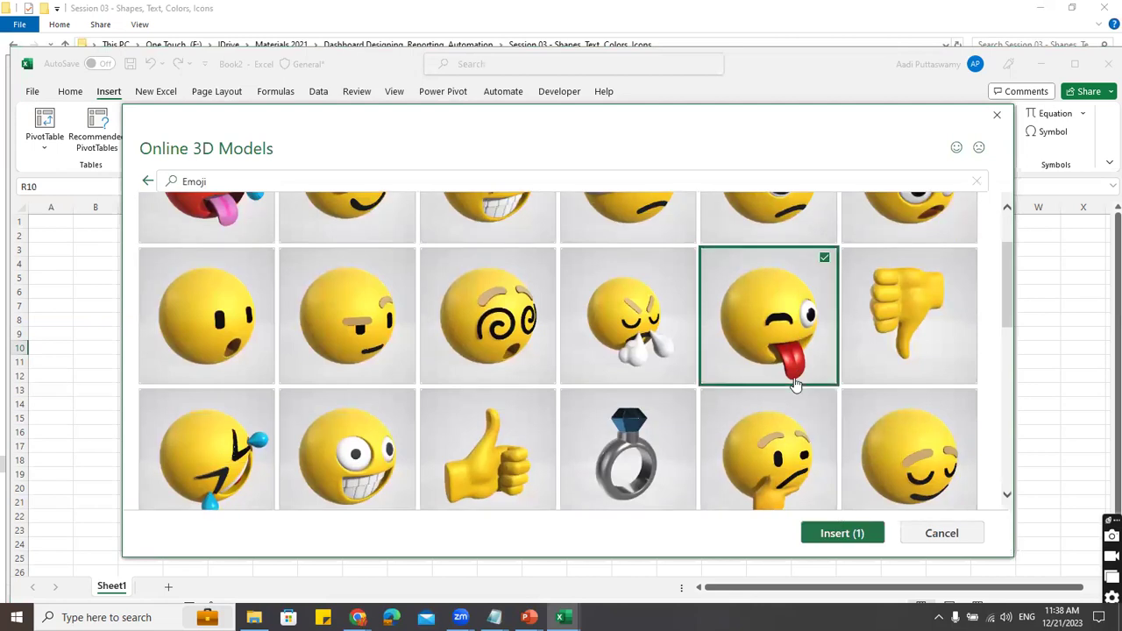
key("Return")
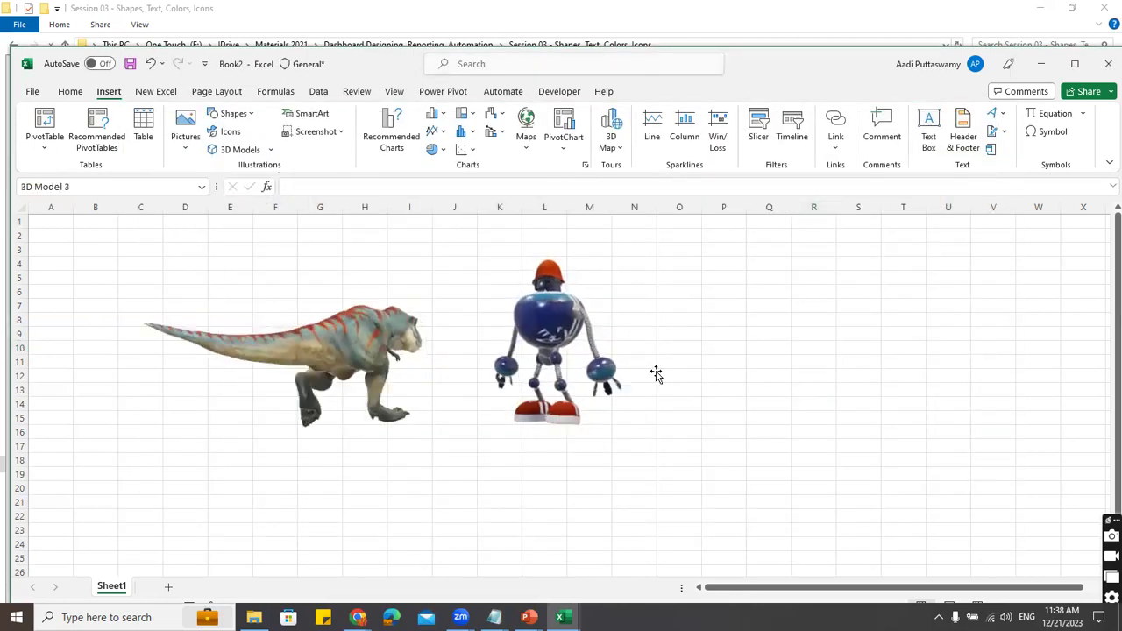
Place the emoji model beside the robot over about columns N to P and rotate it so its face shows
left_click_drag(660, 338, 727, 291)
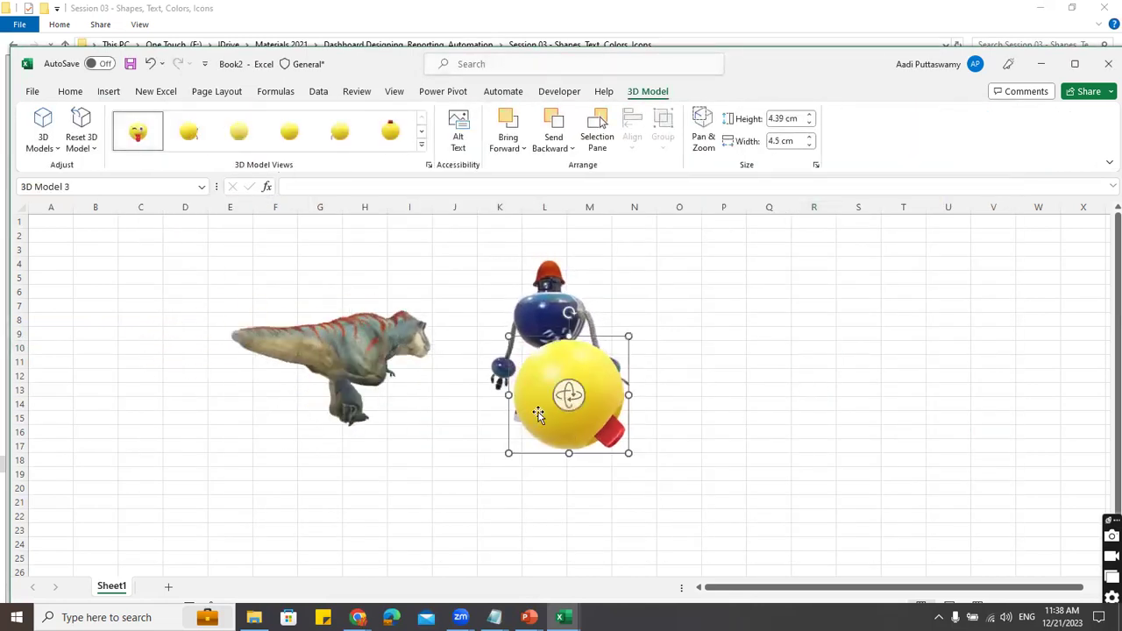
left_click_drag(548, 421, 570, 387)
left_click_drag(570, 308, 508, 438)
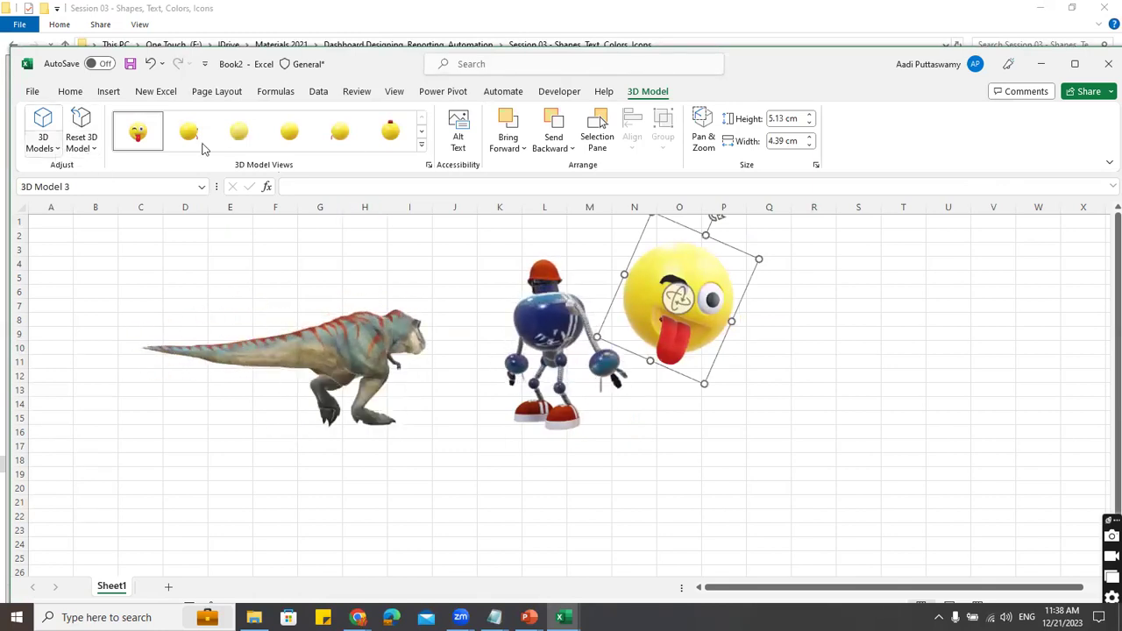
Apply the last preset 3D model view, the upright front view, to the emoji and deselect it
left_click(422, 145)
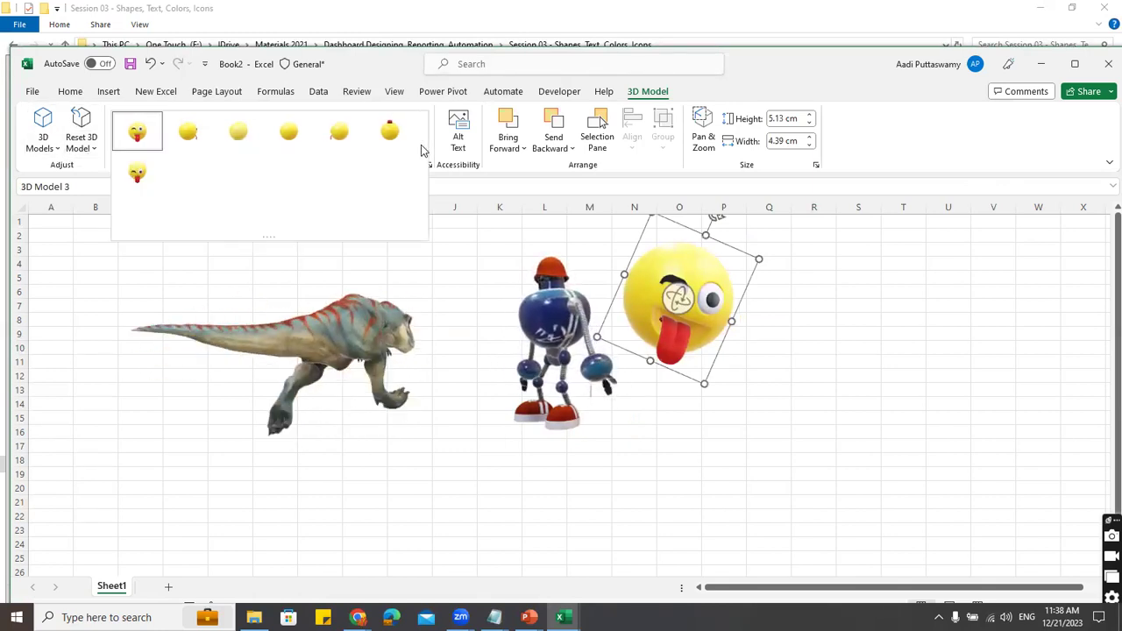
left_click(142, 175)
left_click(842, 304)
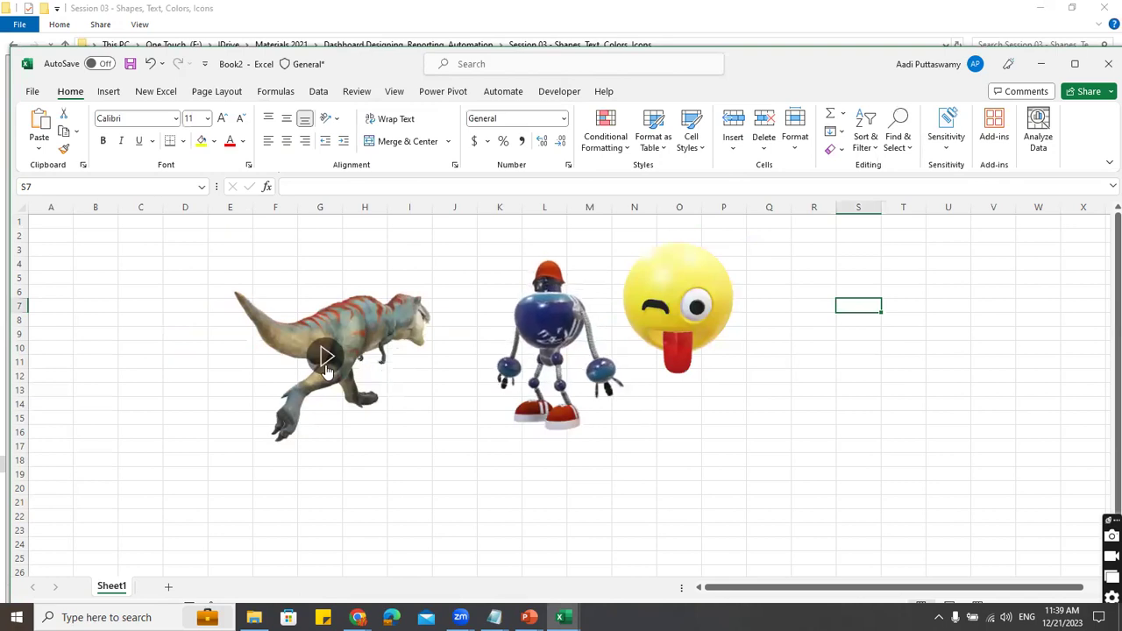
Try several side-on preset views on the dinosaur model, keep one with its head toward column A, and deselect it
left_click(358, 332)
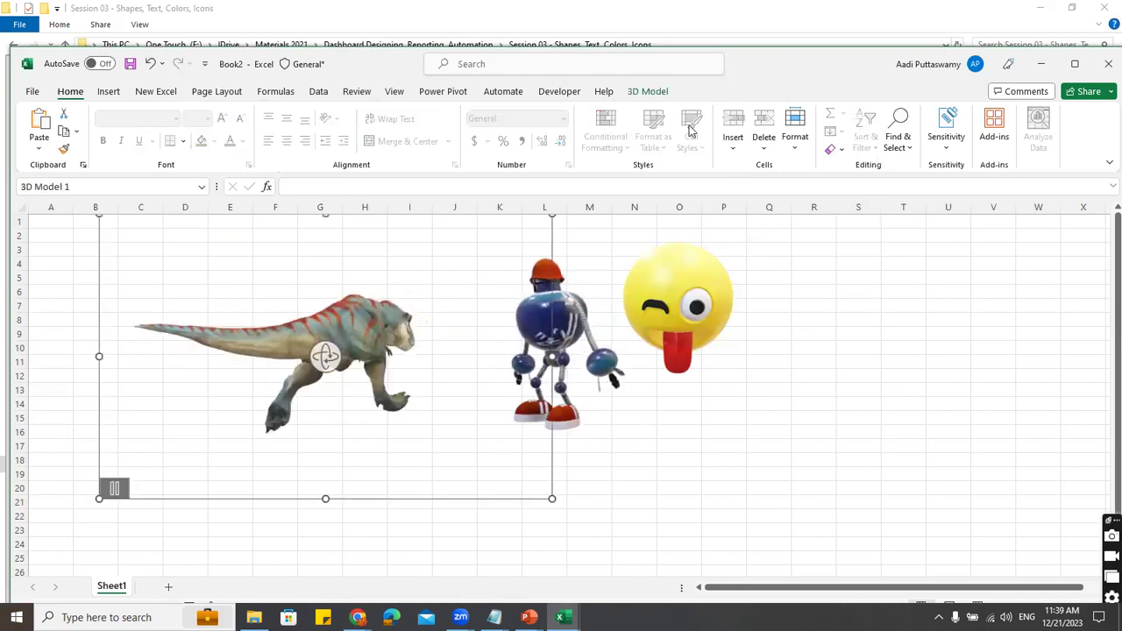
left_click(647, 91)
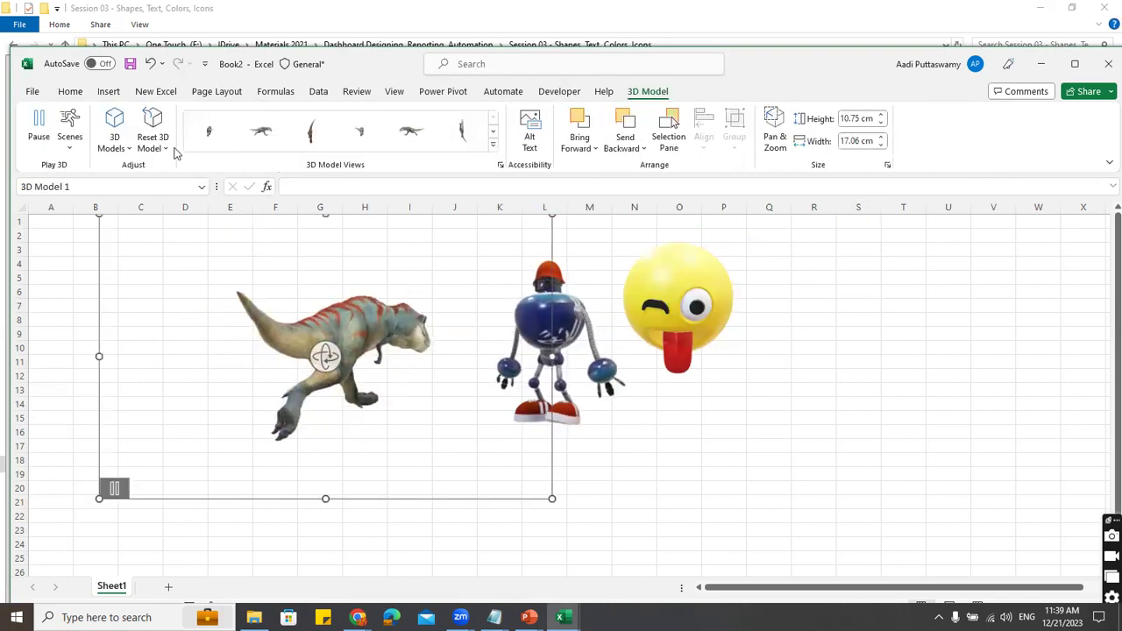
left_click(492, 145)
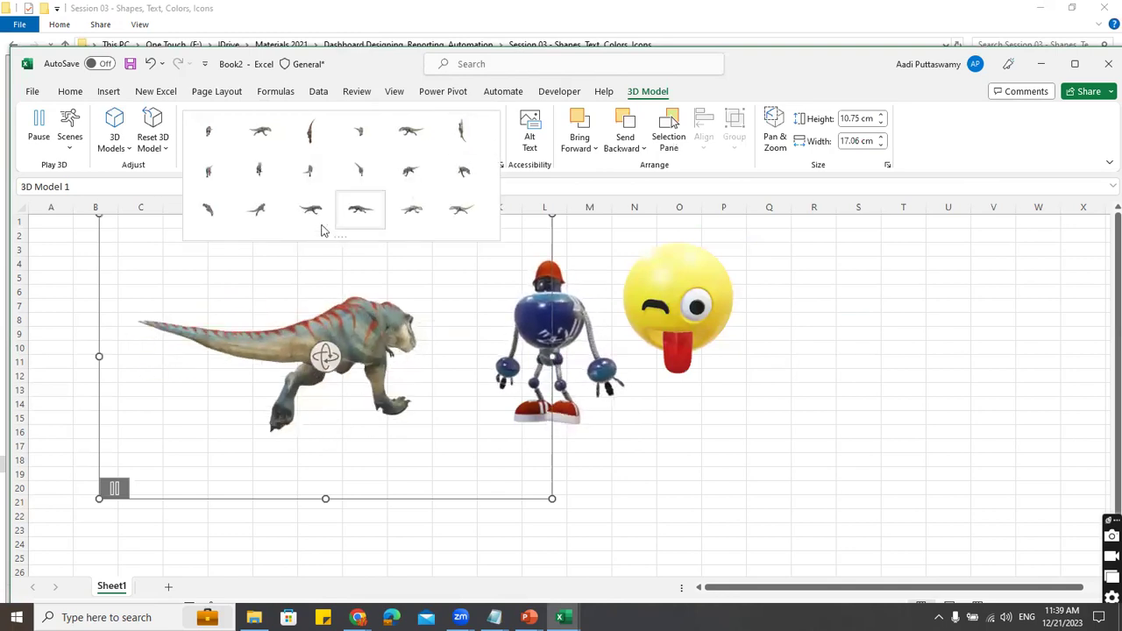
left_click(357, 214)
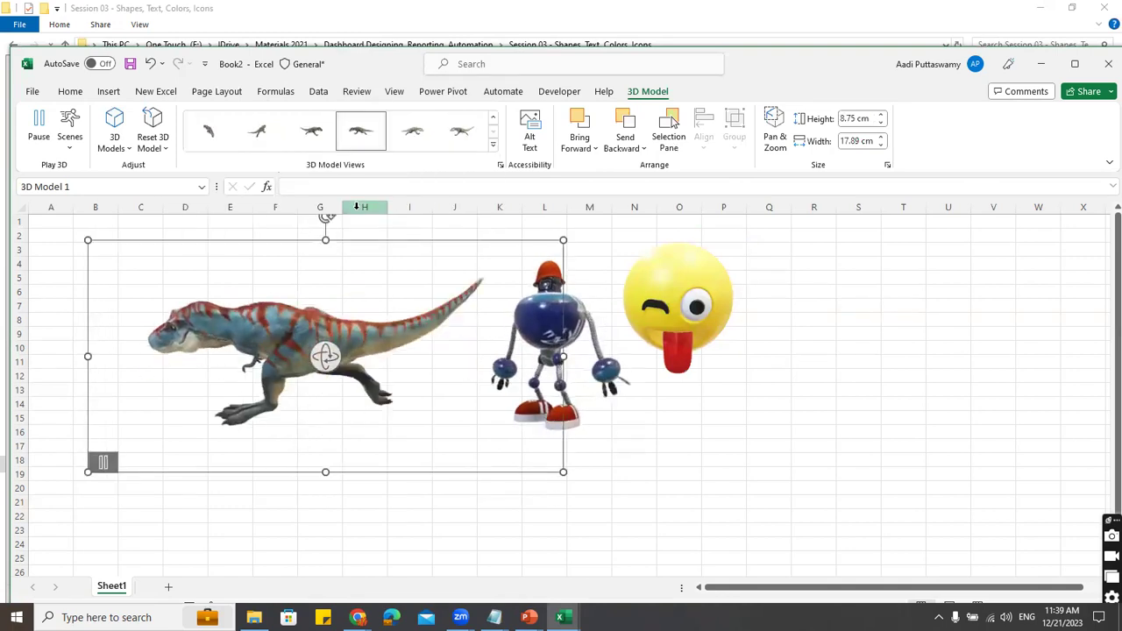
left_click(413, 131)
left_click(462, 130)
left_click(746, 435)
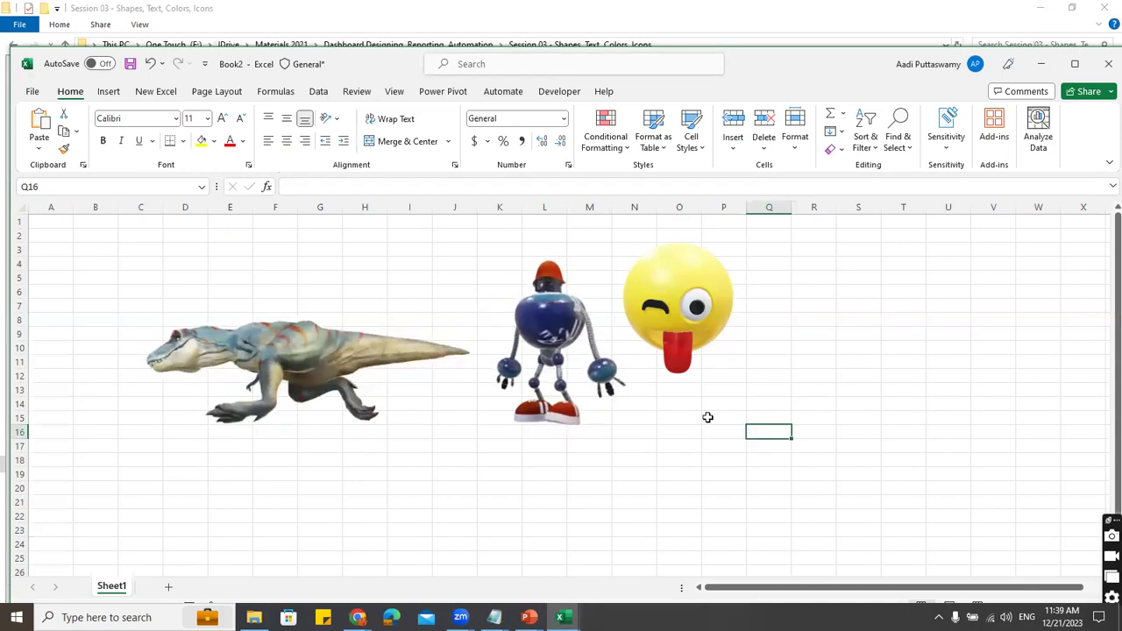
Close Book2 without saving its changes, and close the blank Book1 workbook
left_click(1108, 63)
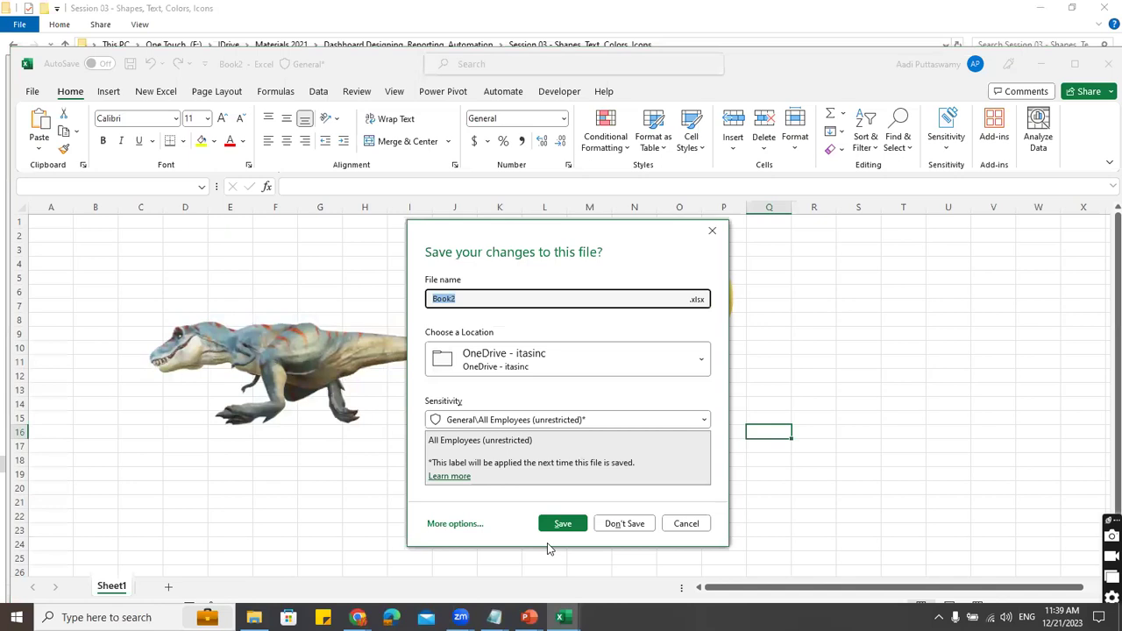
left_click(624, 523)
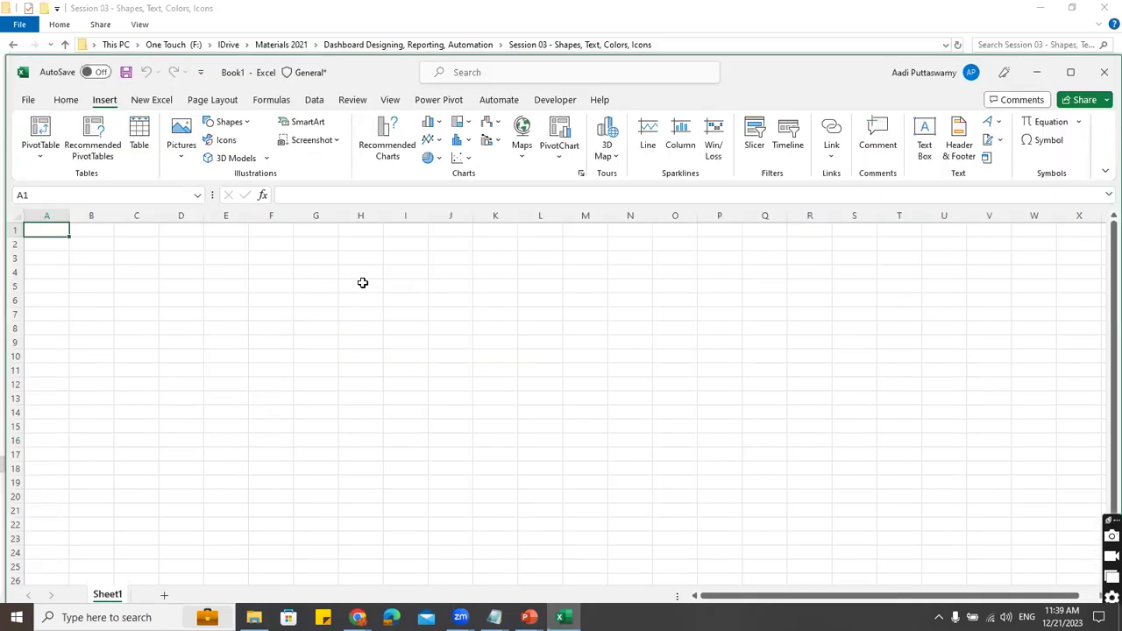
left_click(1104, 72)
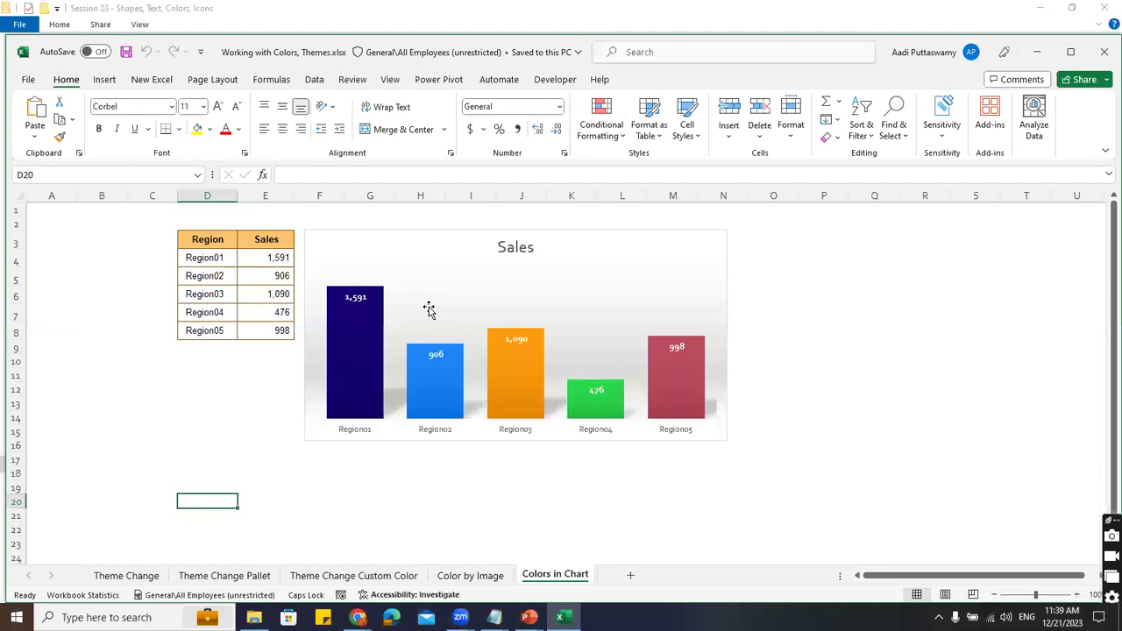
Examine the dashboard color layouts on the Theme Change, Theme Change Pallet and Theme Change Custom Color sheets in the maximized workbook
left_click(128, 574)
scroll(389, 414, "down", 2)
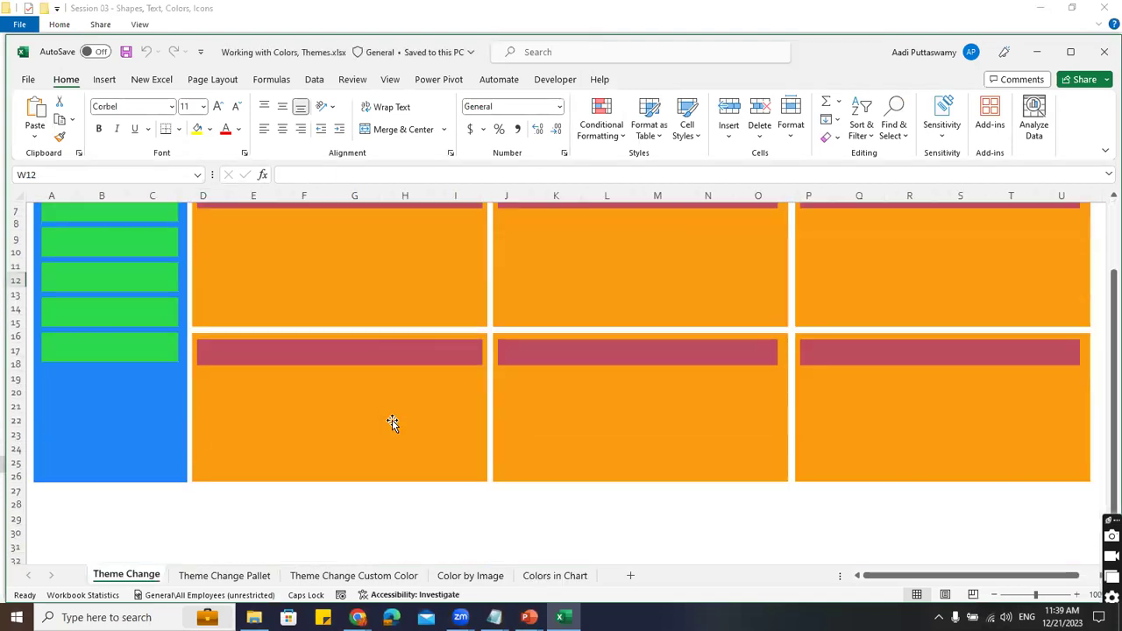
scroll(392, 422, "up", 2)
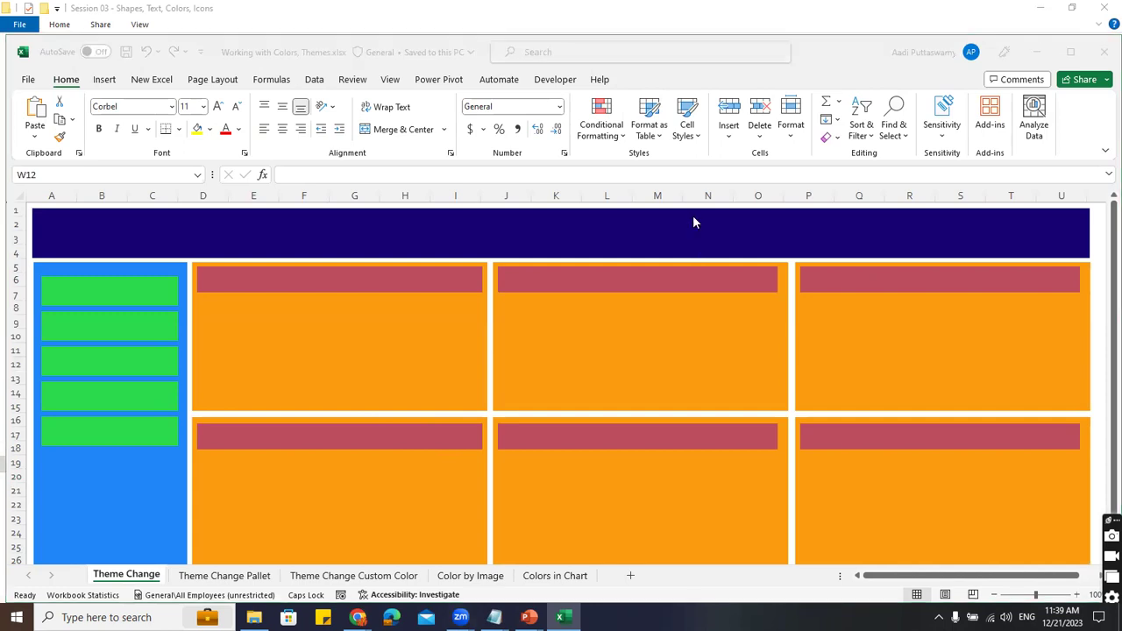
left_click(1071, 52)
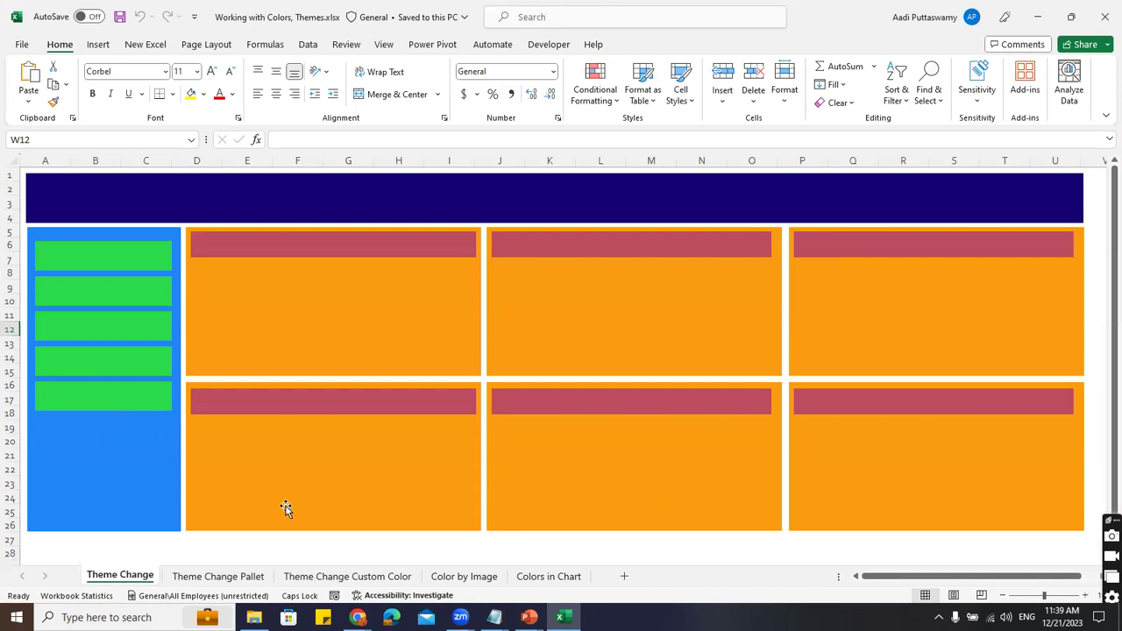
left_click(182, 577)
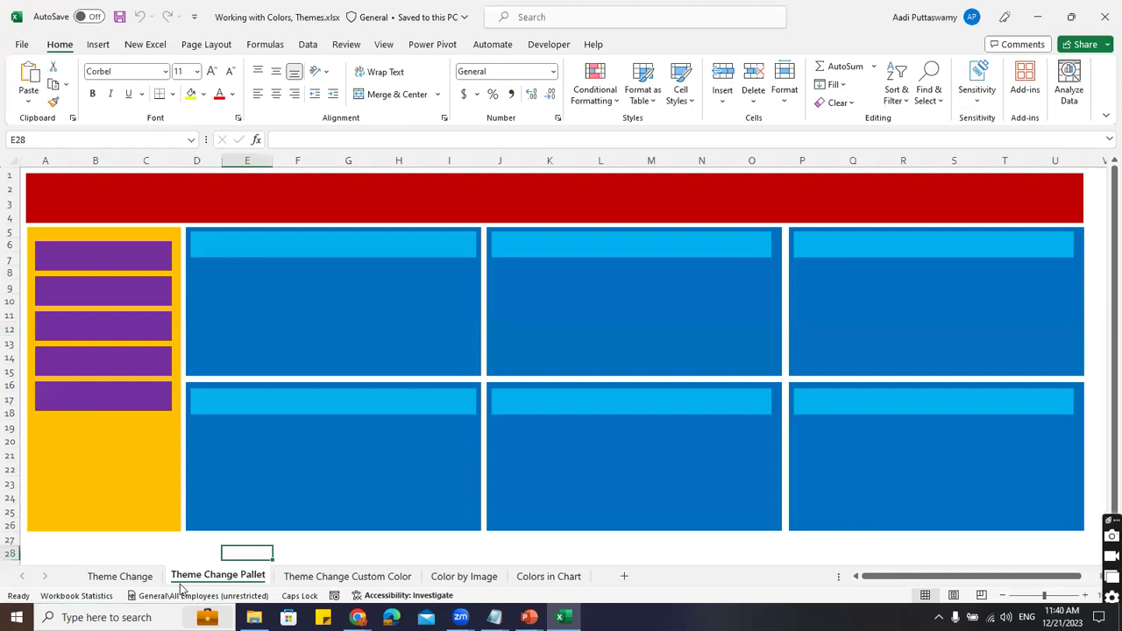
key("ctrl+Page_Down")
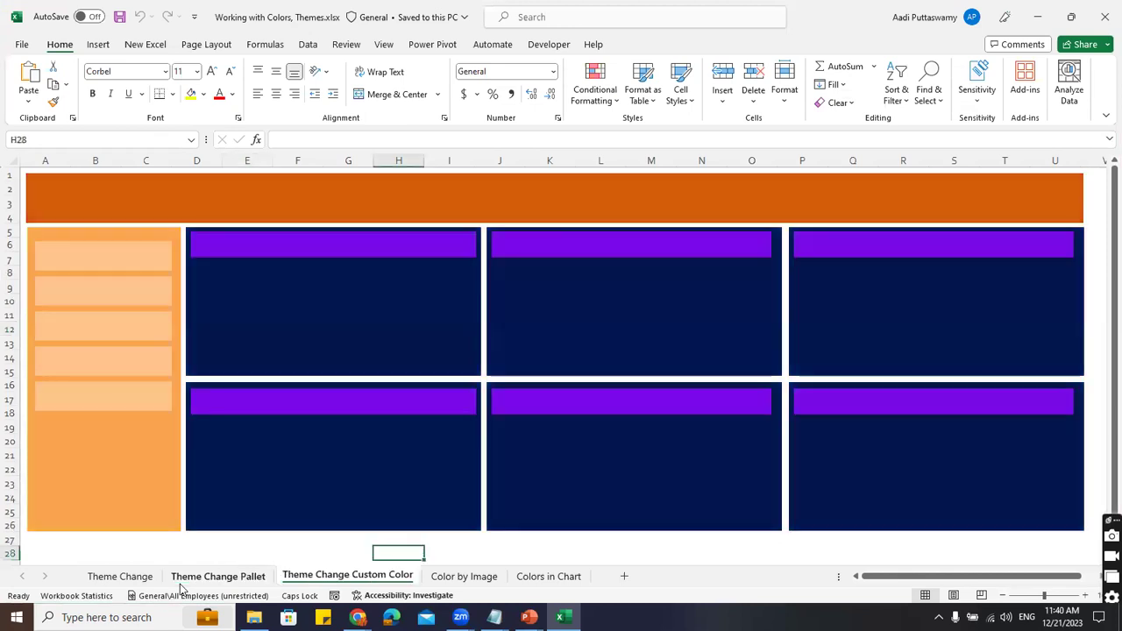
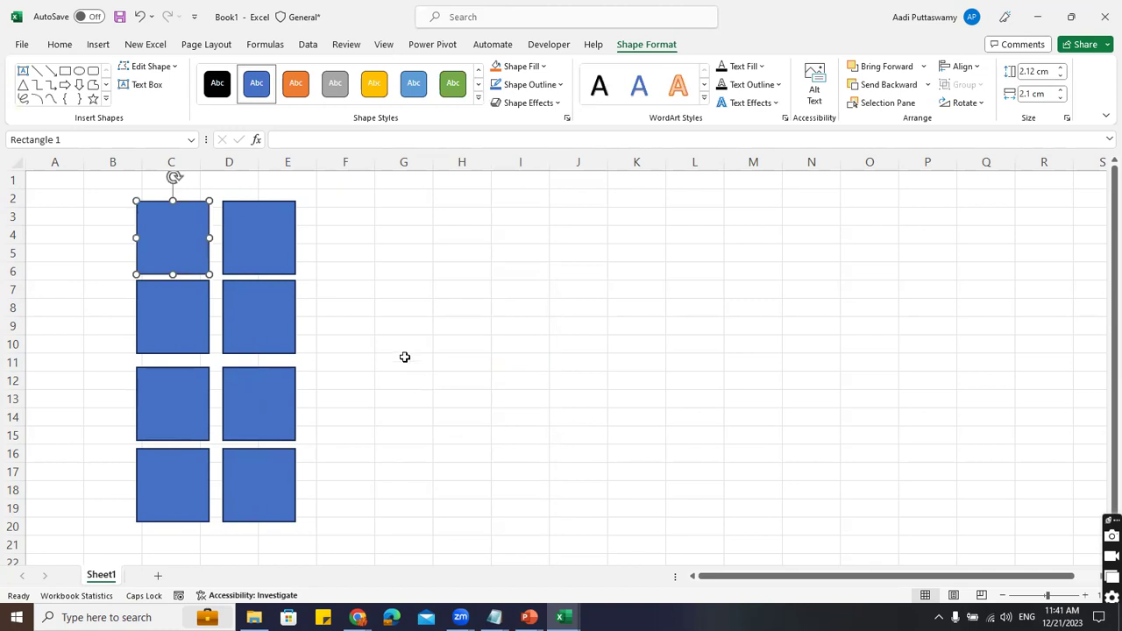
Fill the first column's top square with the darkest green theme shade and the square below it with the darkest light-blue theme shade
left_click(537, 67)
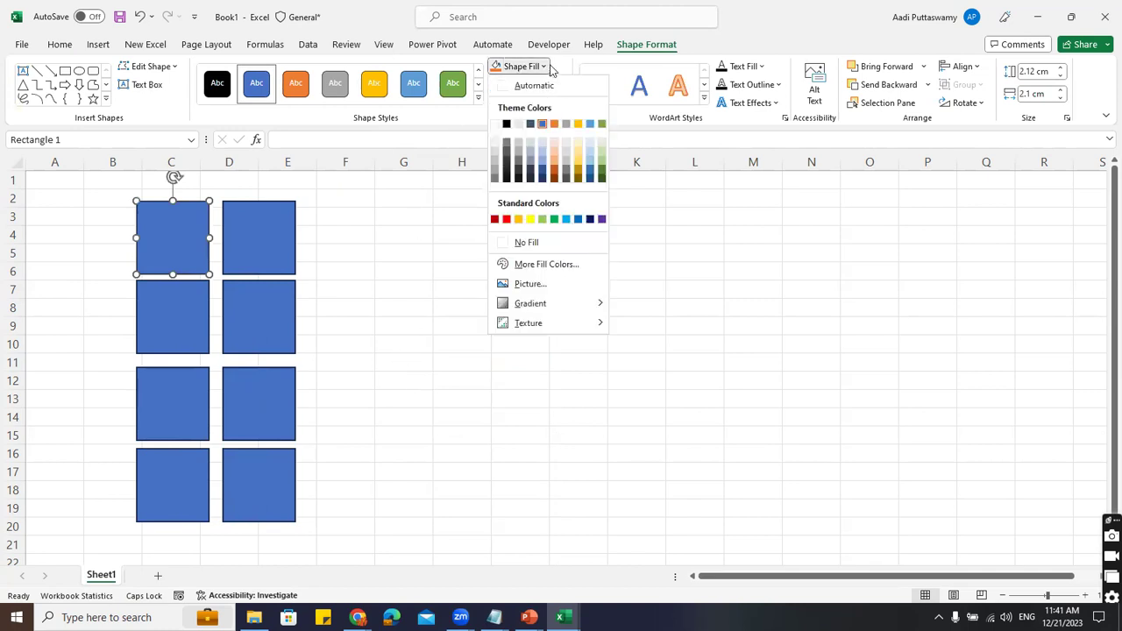
left_click(602, 179)
left_click(203, 296)
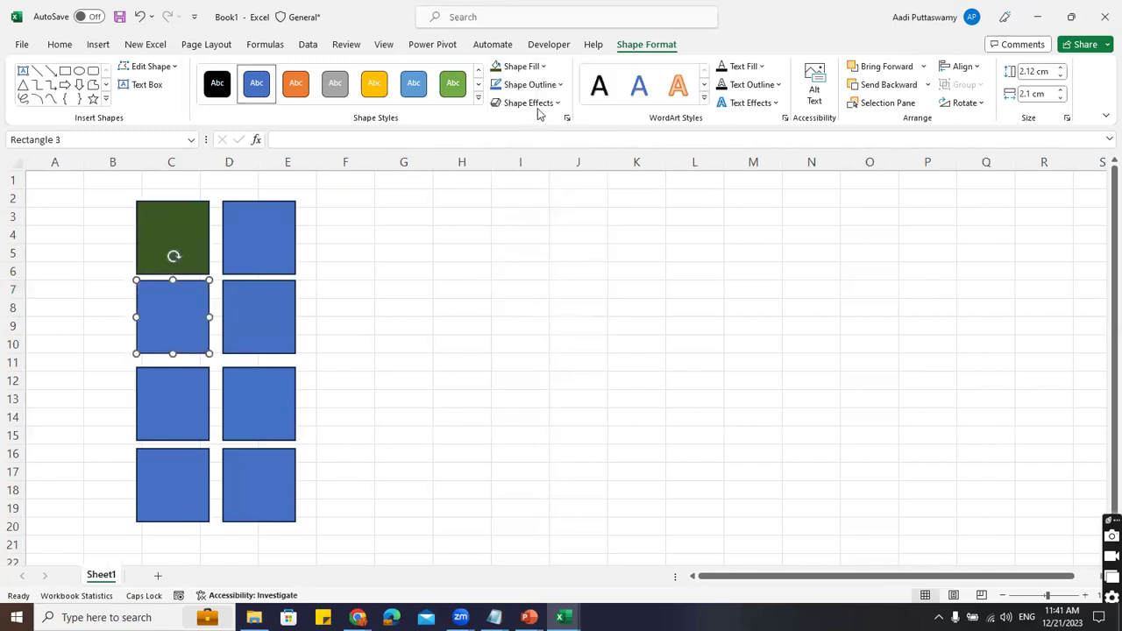
left_click(544, 67)
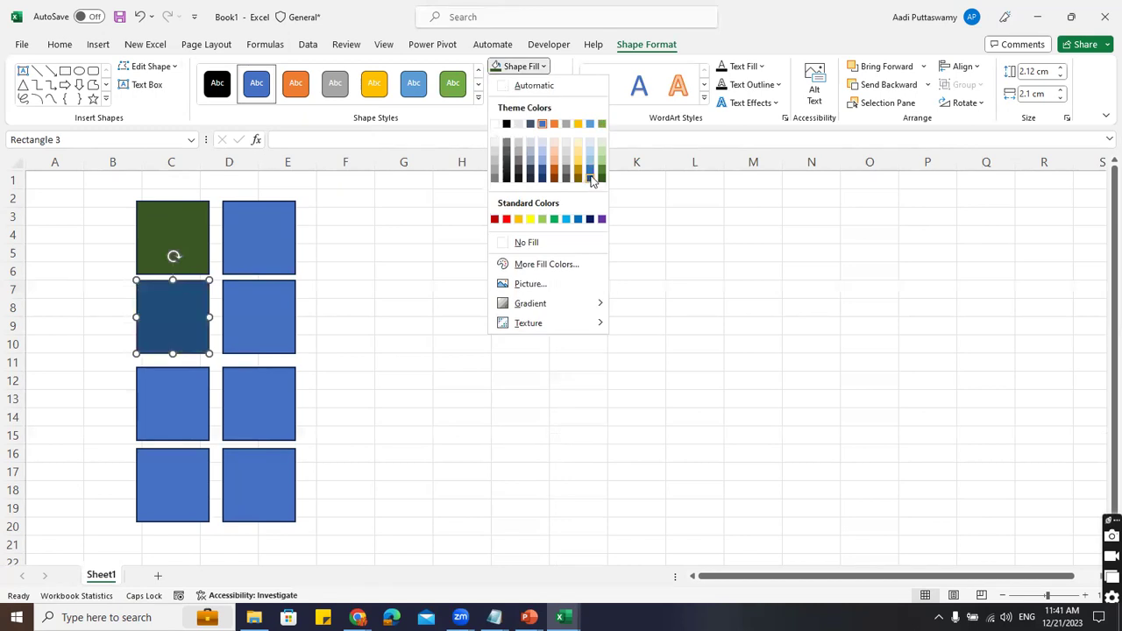
left_click(593, 183)
Fill the first column's third square with the darkest gold theme shade and the fourth with the darkest orange shade, and deselect
left_click(202, 404)
left_click(543, 68)
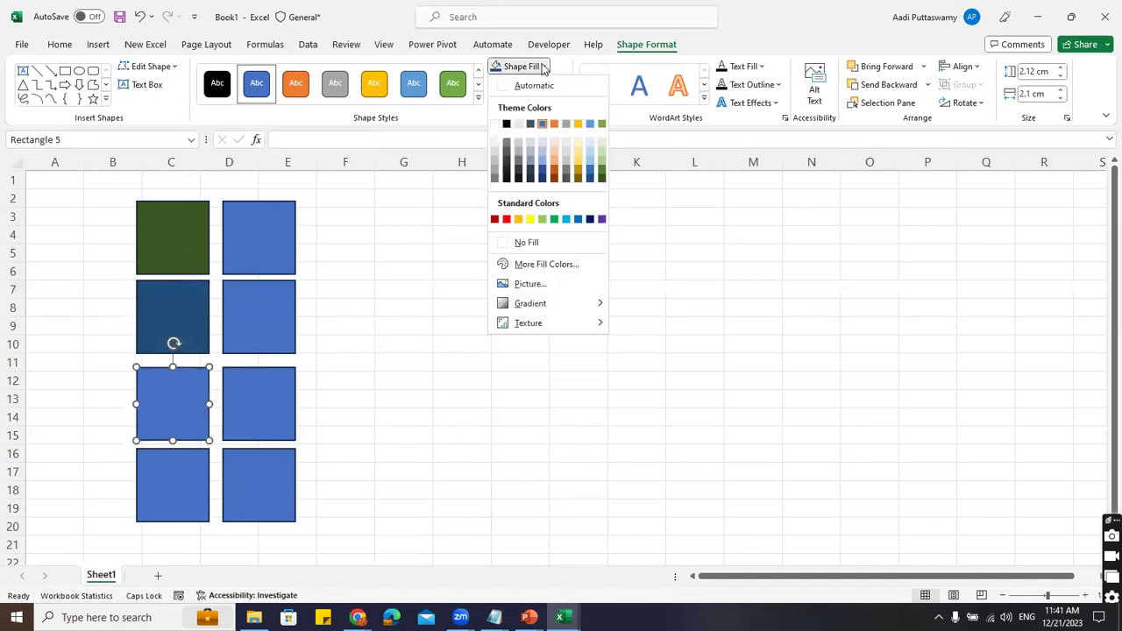
left_click(581, 182)
left_click(182, 478)
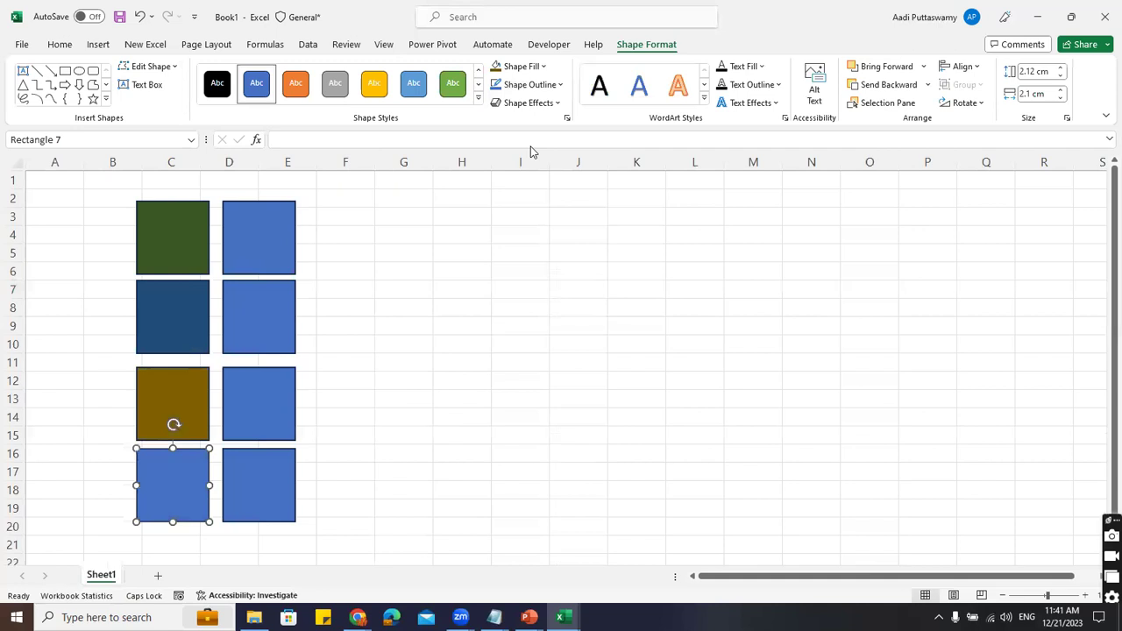
left_click(544, 67)
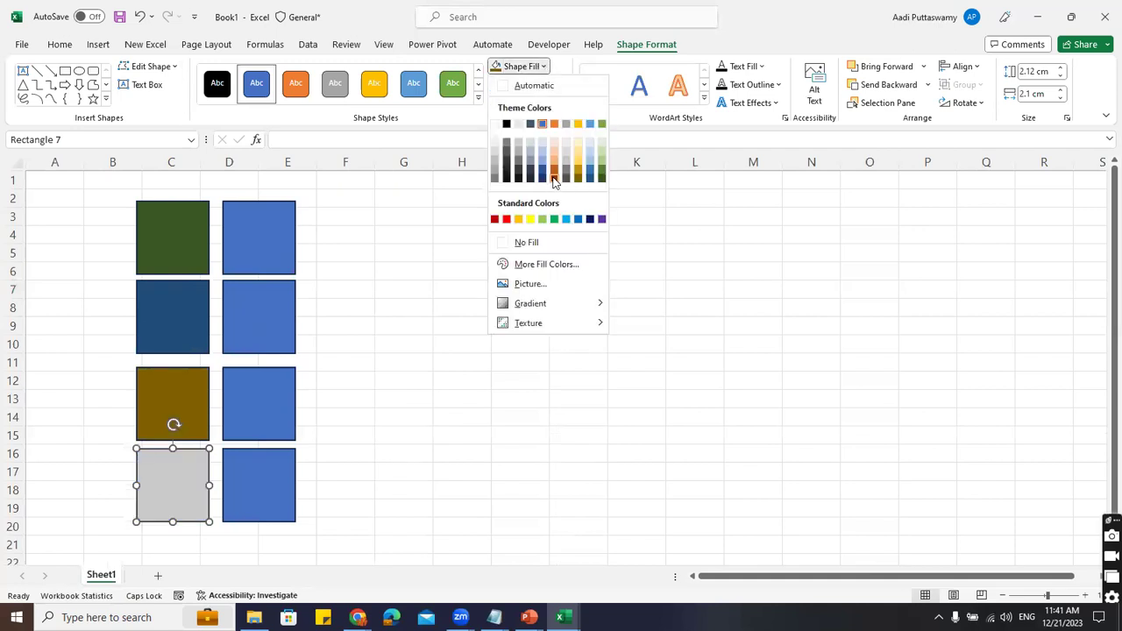
left_click(554, 178)
left_click(491, 363)
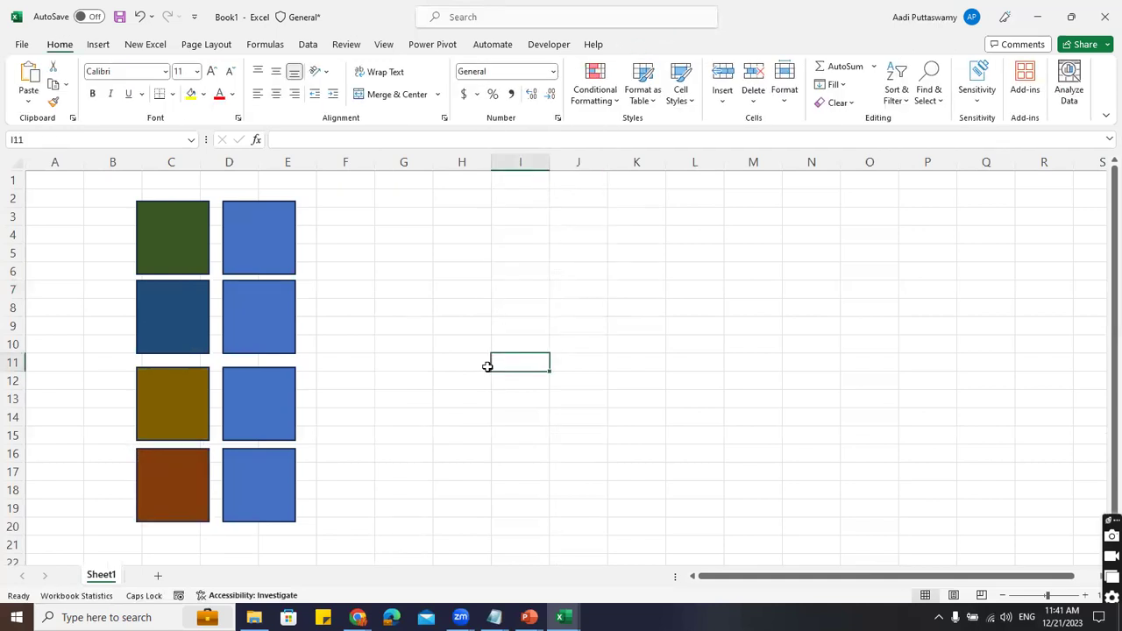
Fill the second column's top square with standard Dark Red and the square below it with standard Red
left_click(270, 233)
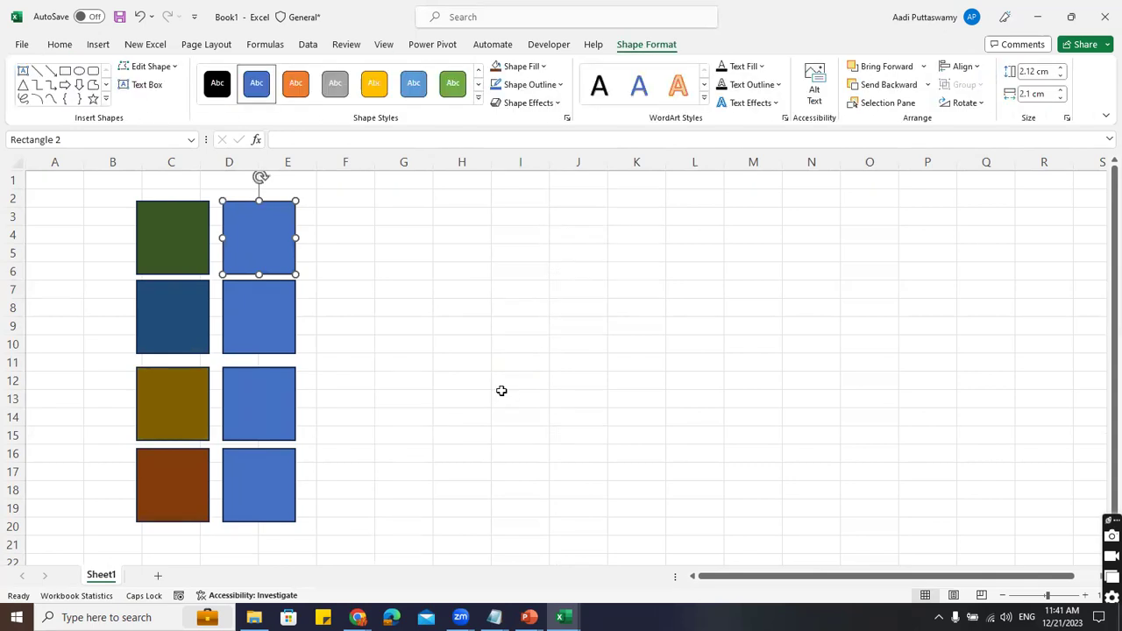
left_click(553, 70)
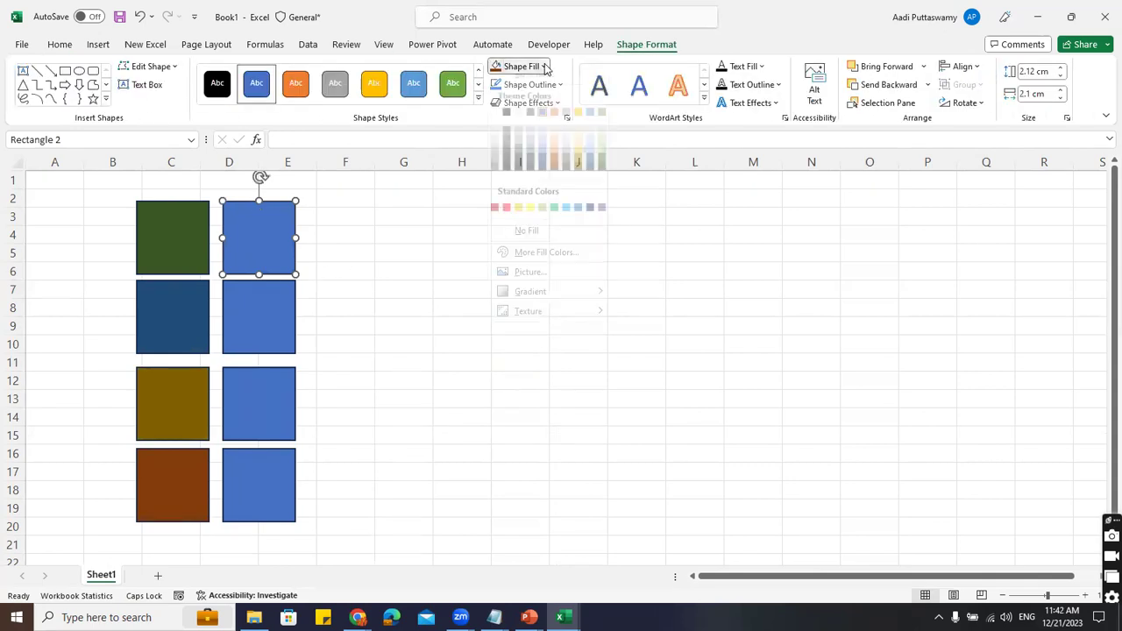
left_click(495, 219)
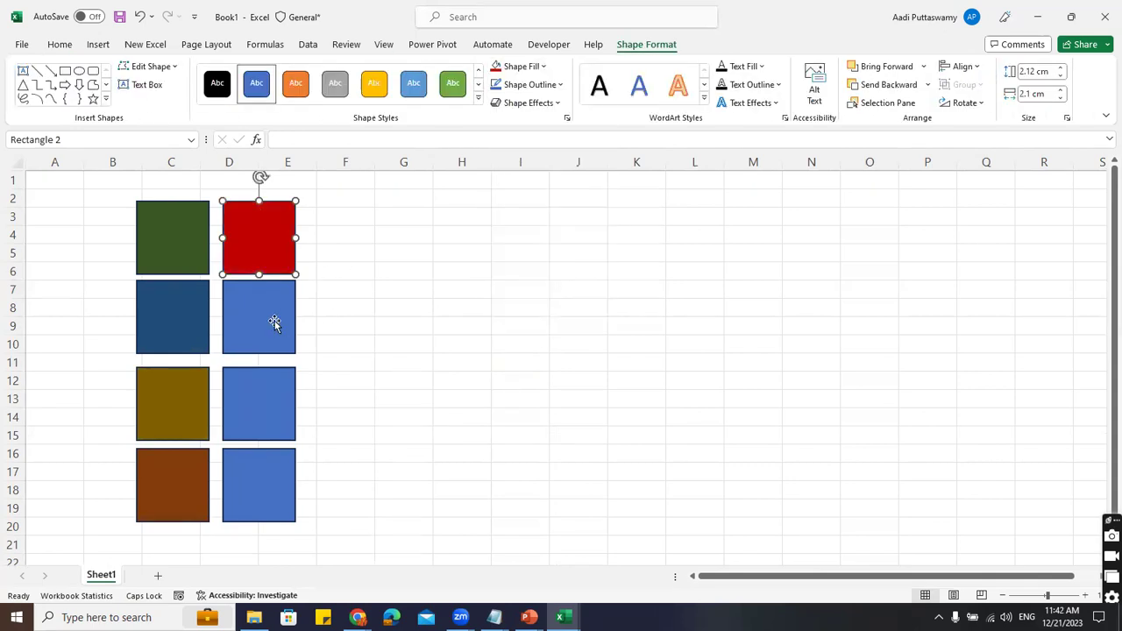
left_click(275, 321)
left_click(544, 67)
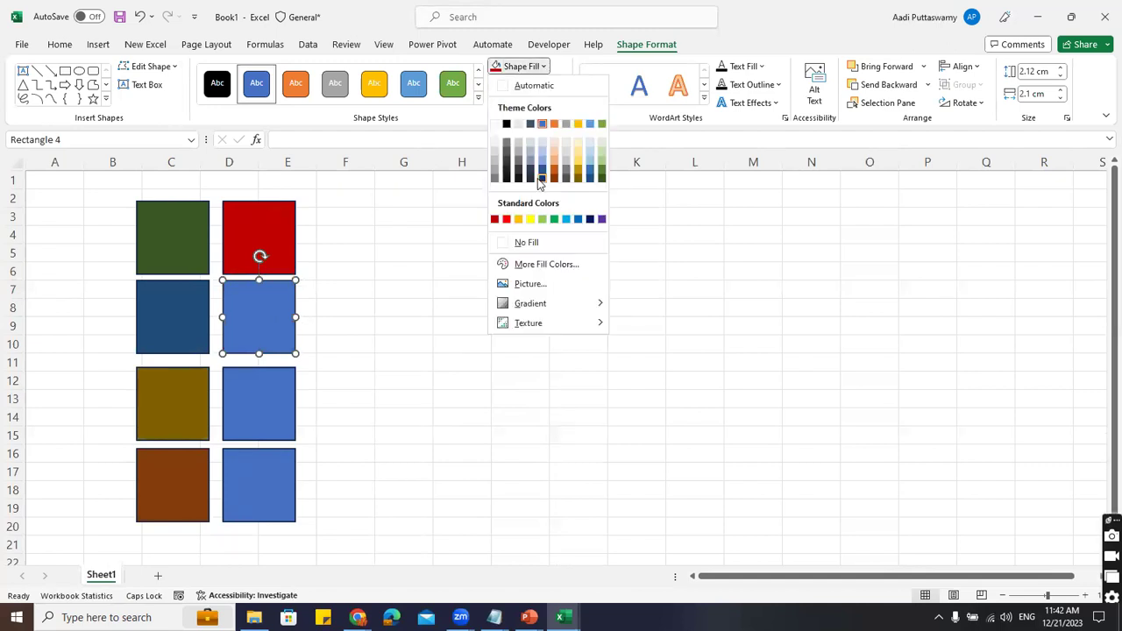
left_click(507, 219)
Fill the second column's third square with a custom golden-yellow color chosen from the full color spectrum
left_click(295, 397)
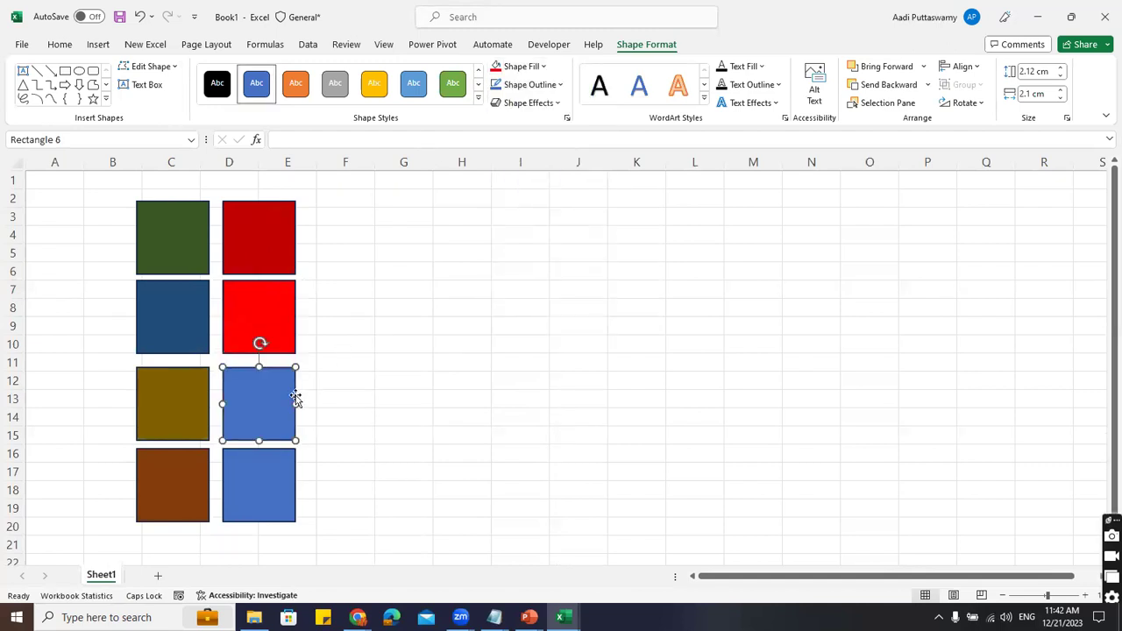
left_click(545, 67)
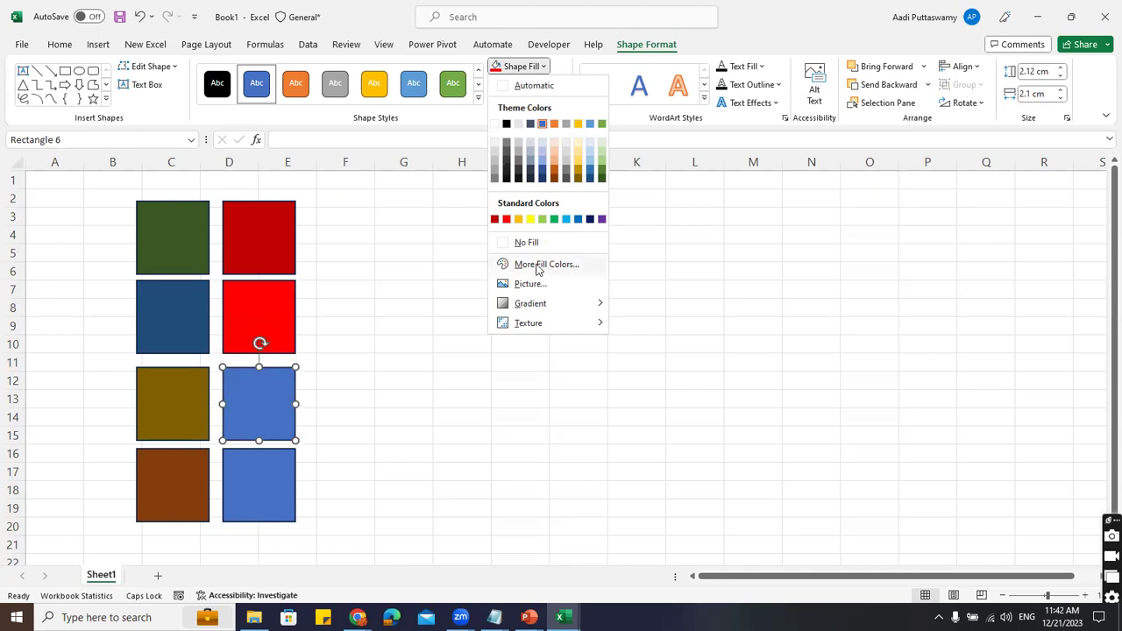
left_click(536, 264)
left_click(597, 193)
left_click(601, 194)
left_click(767, 165)
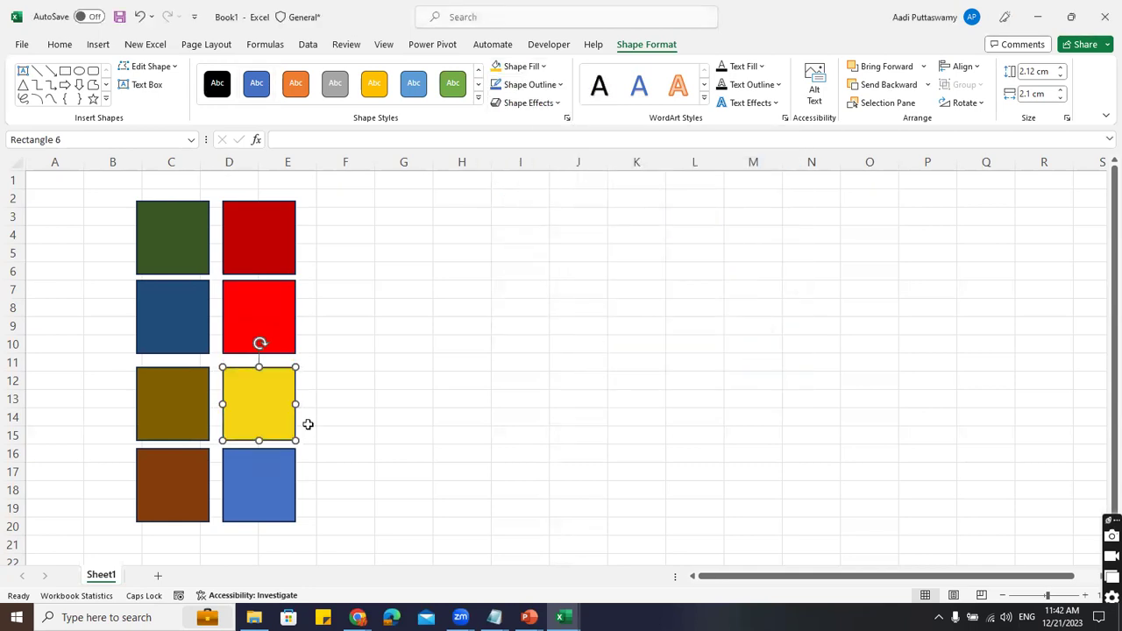
Fill the second column's bottom square with the custom magenta color #E127BE and deselect it
left_click(255, 481)
left_click(543, 67)
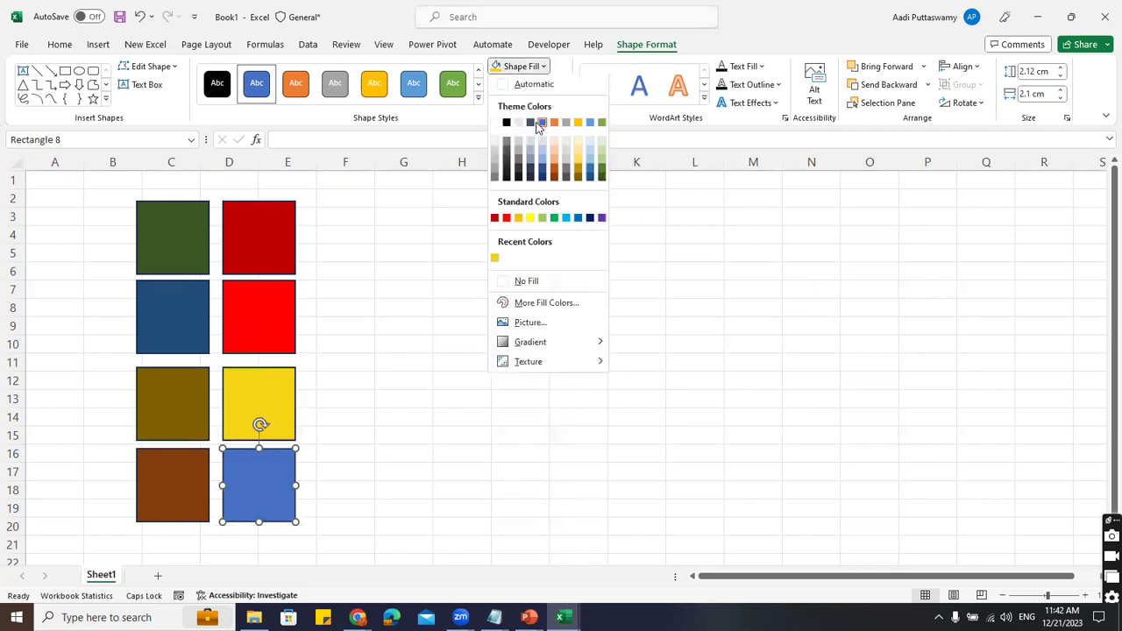
left_click(541, 304)
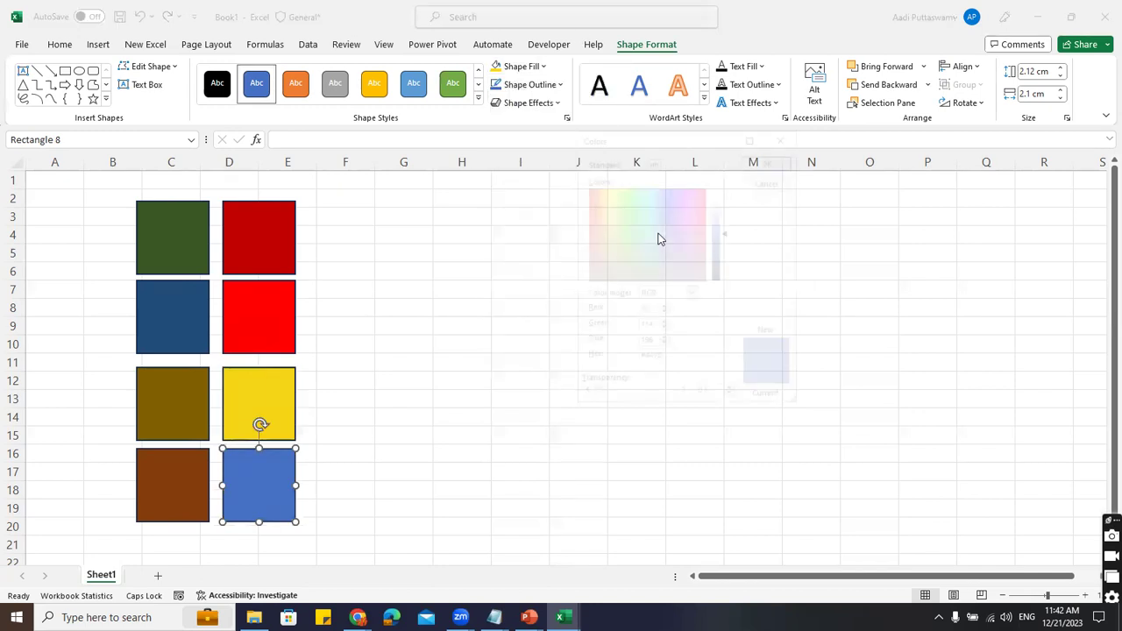
left_click(690, 208)
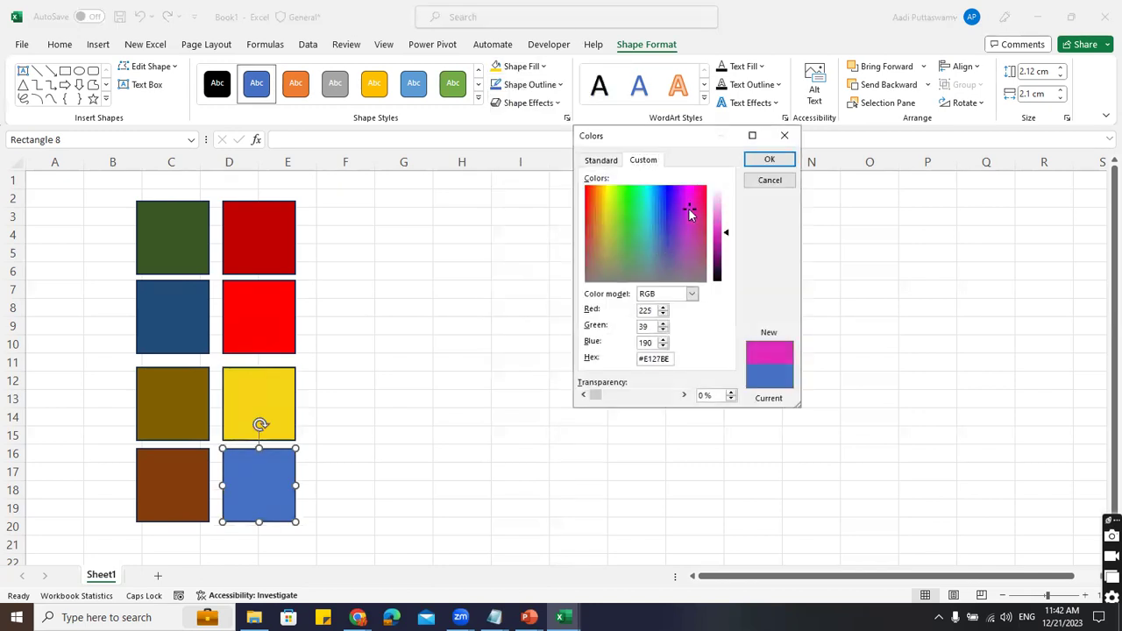
left_click(769, 158)
left_click(506, 392)
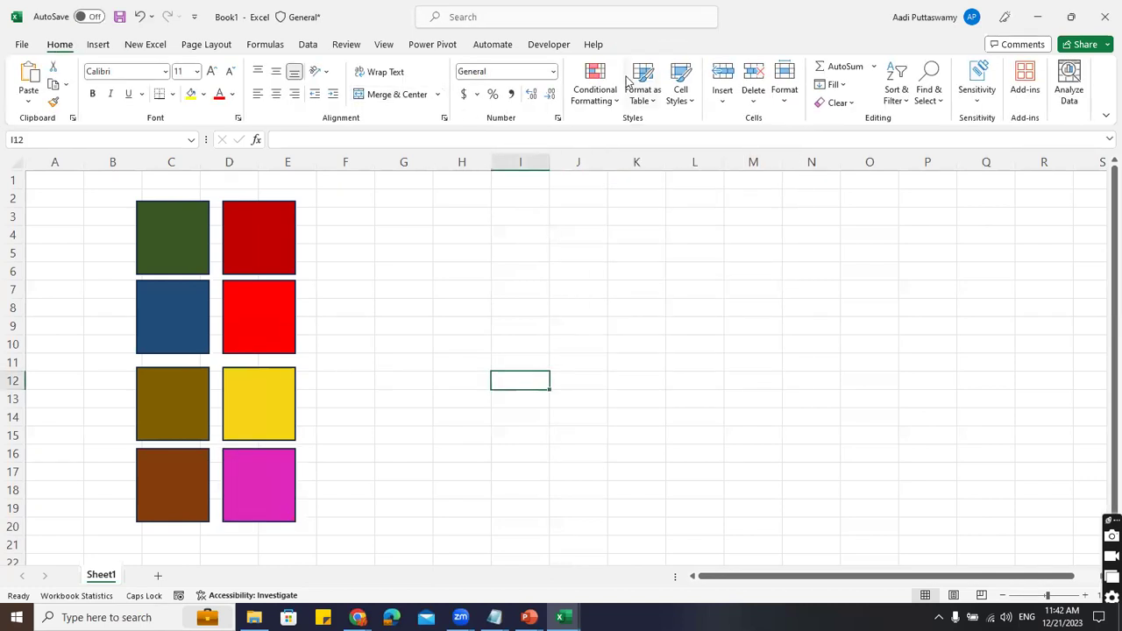
Review the theme and standard fill colors offered for the first column's top square without applying any
left_click(191, 246)
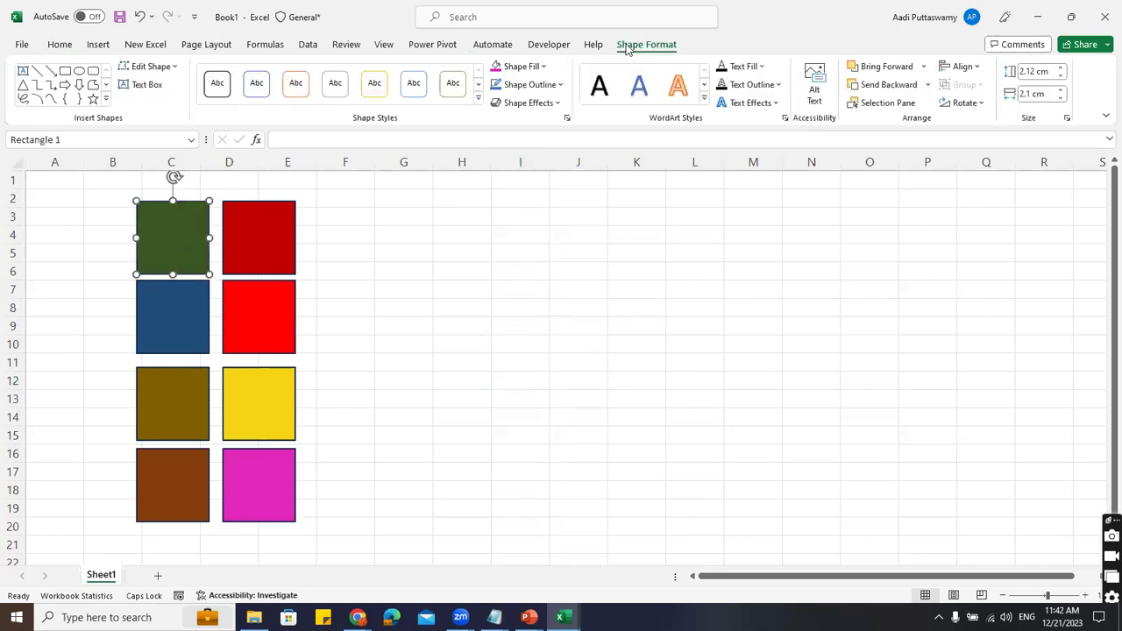
left_click(531, 67)
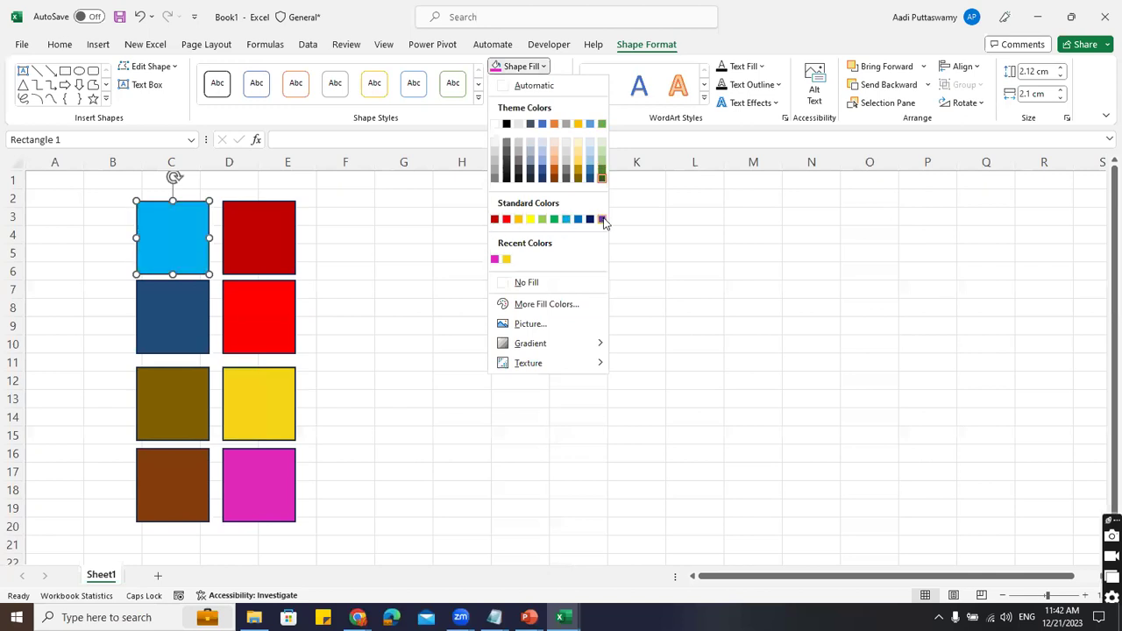
key("Escape")
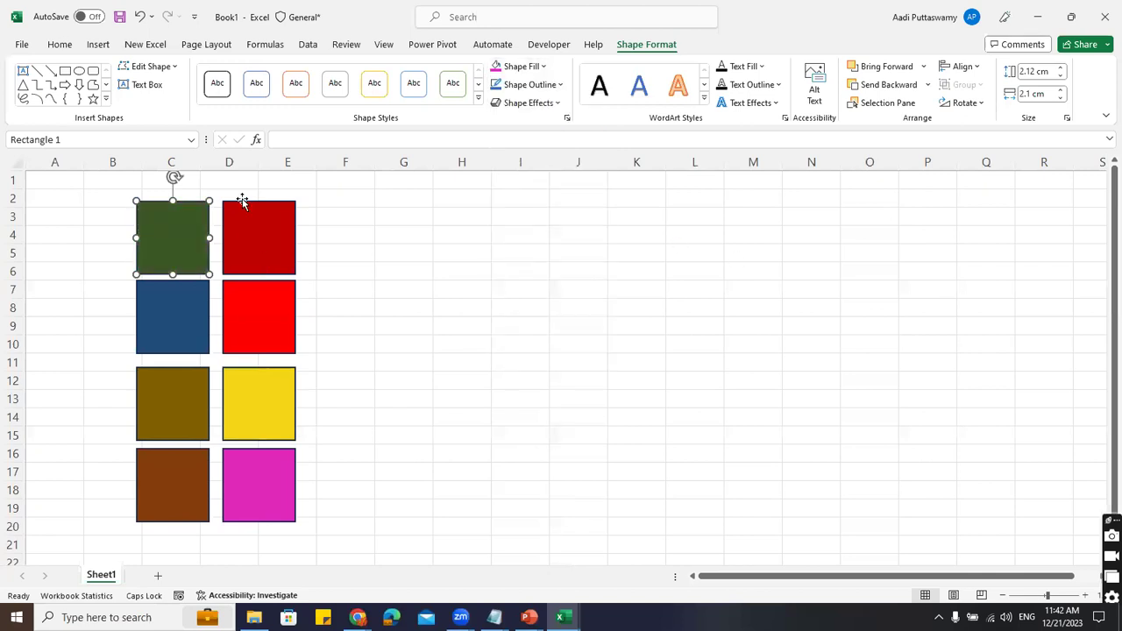
Add the other seven squares to the selection, move all eight together to columns J through L, and deselect
left_click(258, 251, "shift")
left_click(181, 316, "shift")
left_click(268, 310, "shift")
left_click(187, 393, "shift")
left_click(250, 394, "shift")
left_click(161, 492, "shift")
left_click(251, 474, "shift")
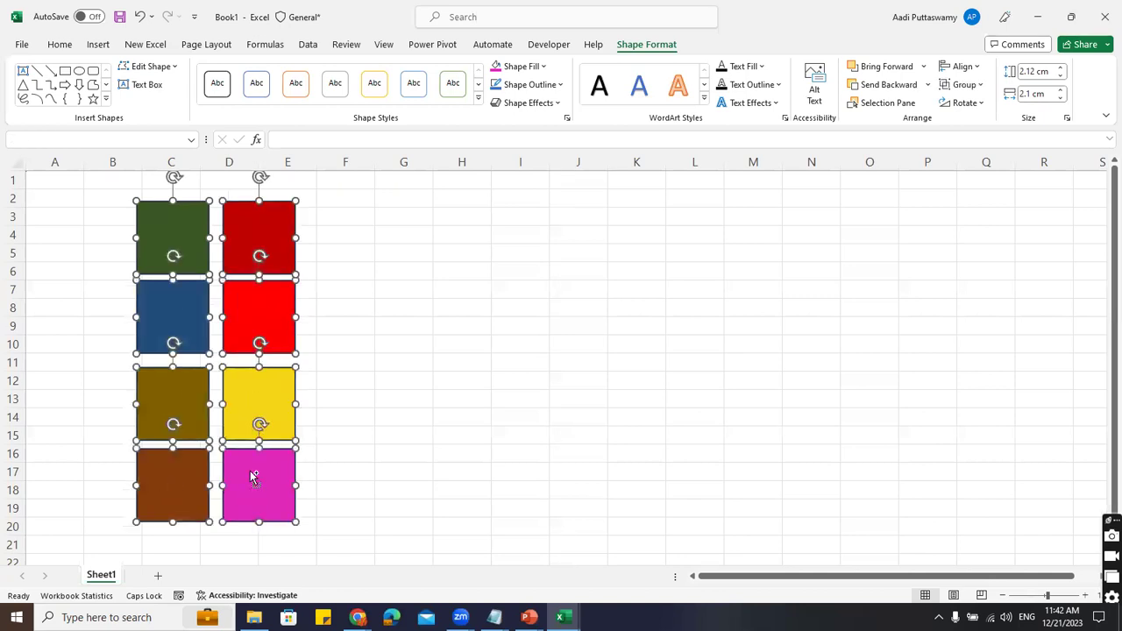
left_click_drag(248, 235, 657, 219)
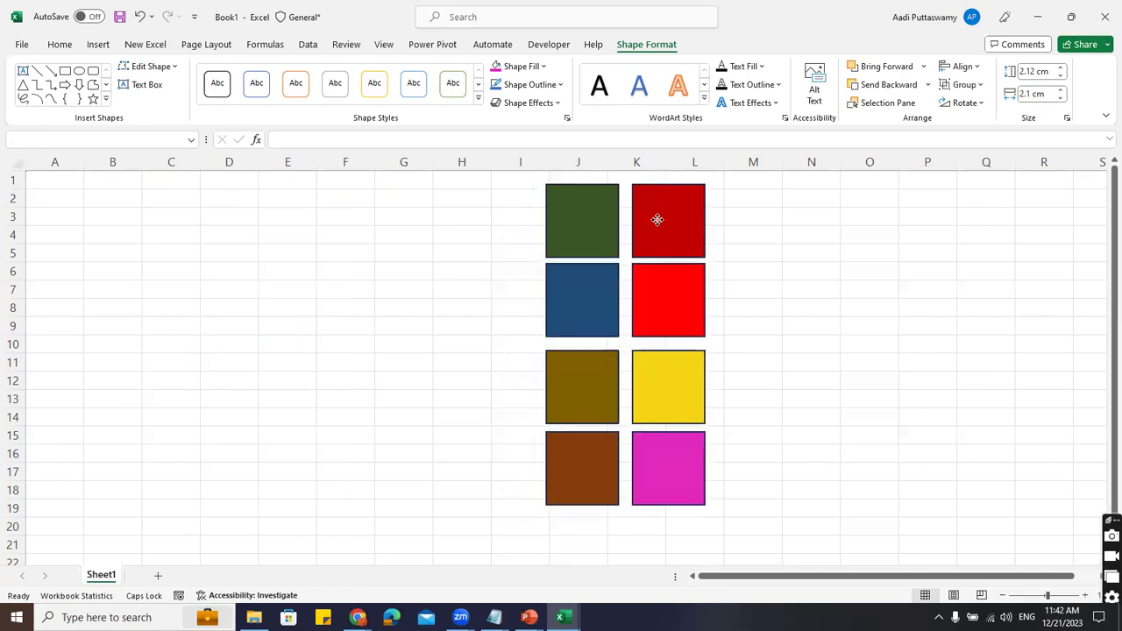
left_click(827, 275)
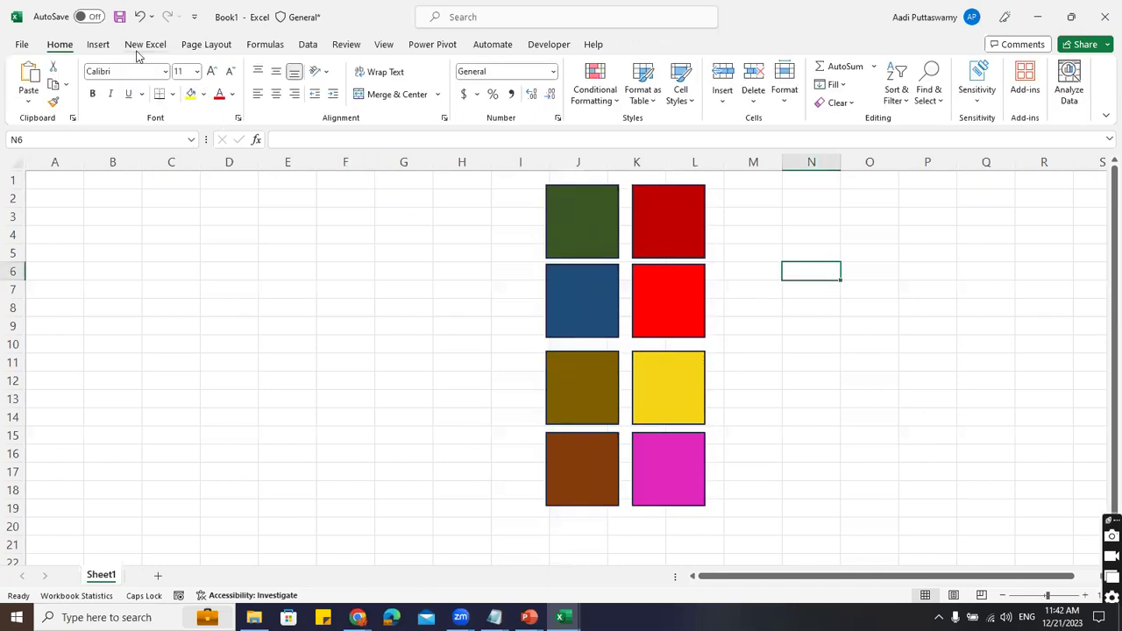
Apply the Dividend theme to the workbook
left_click(226, 49)
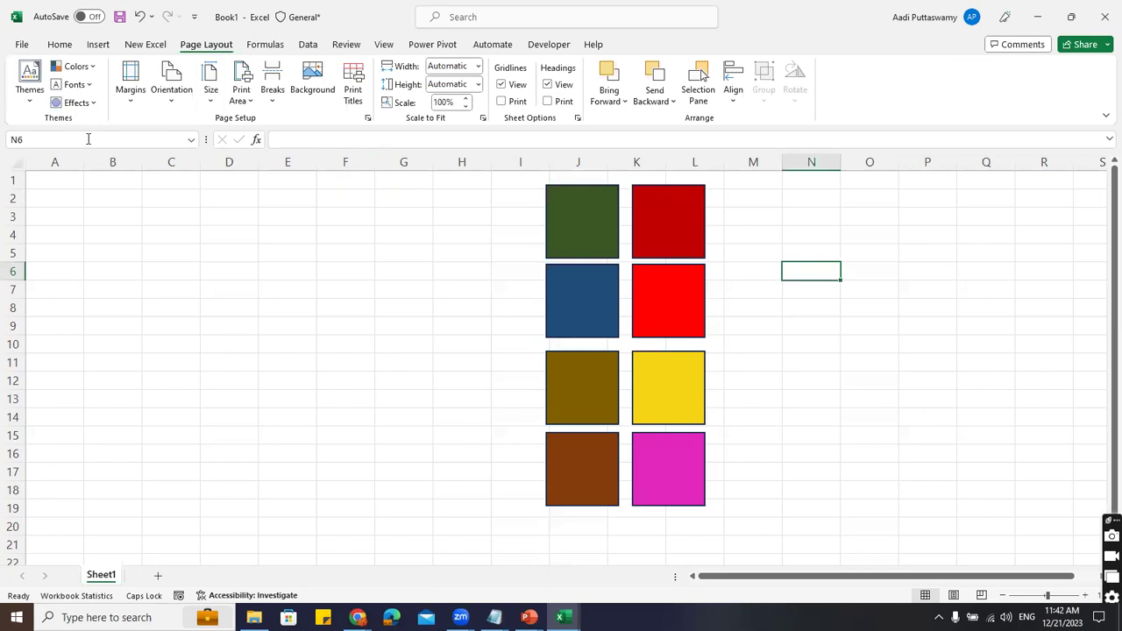
left_click(31, 103)
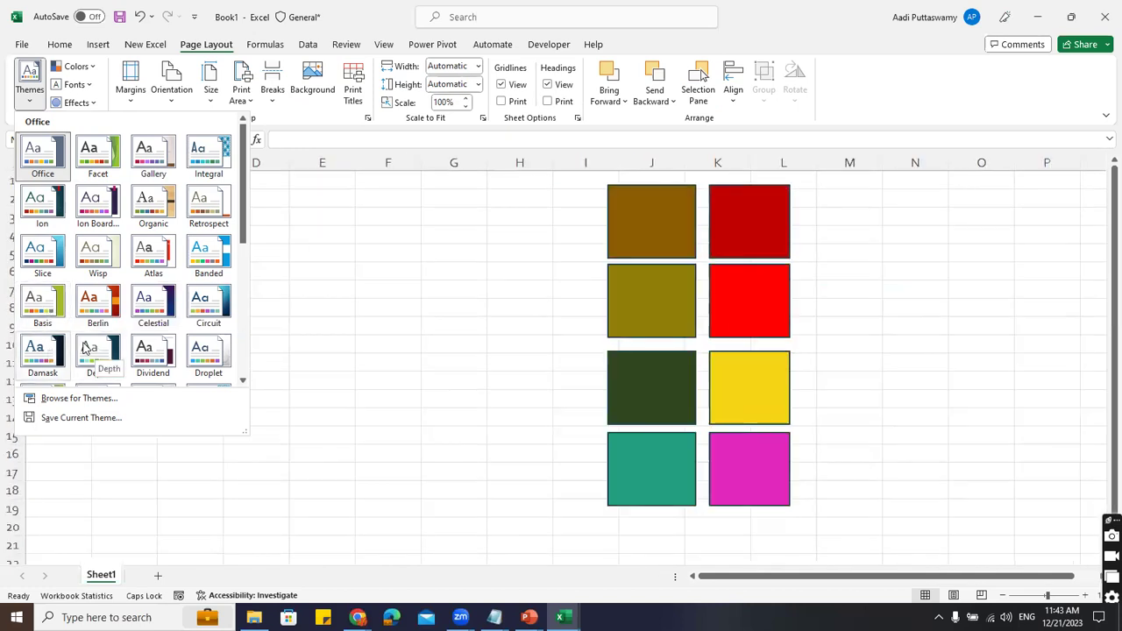
left_click(151, 358)
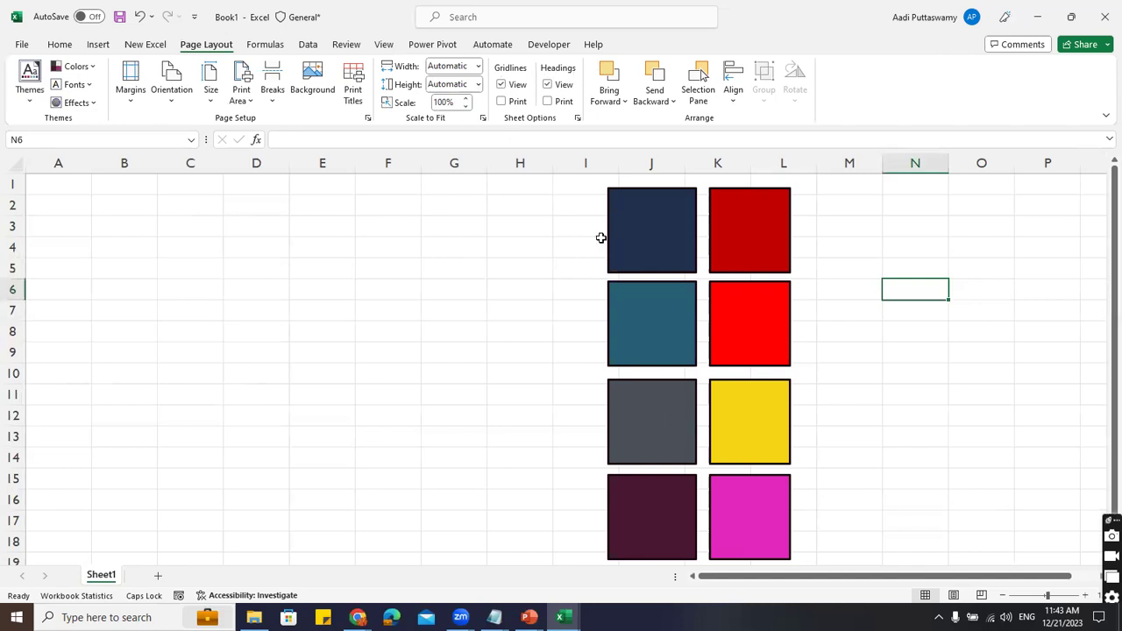
Examine the theme and standard fill colors offered for the first column's top square under the Dividend theme
left_click(667, 219)
left_click(665, 44)
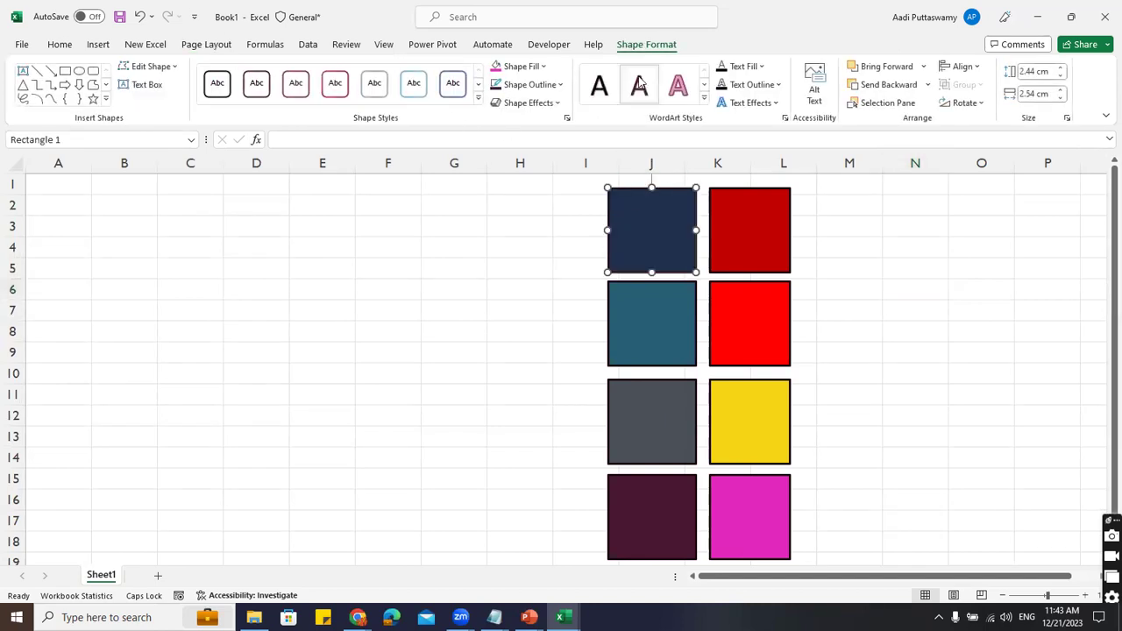
left_click(543, 68)
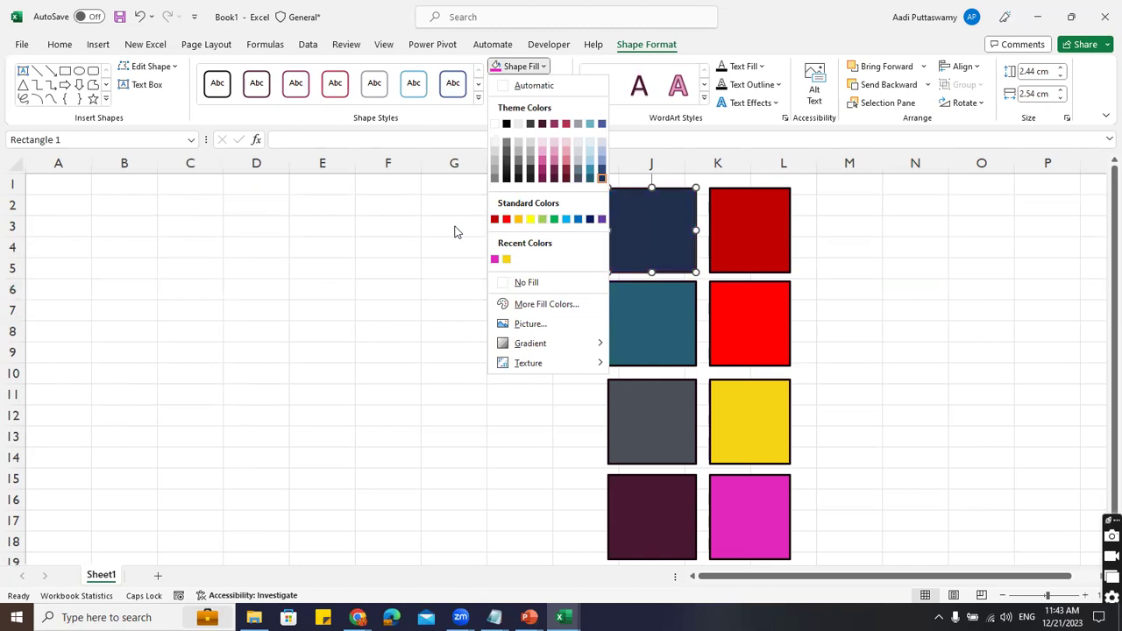
left_click(971, 264)
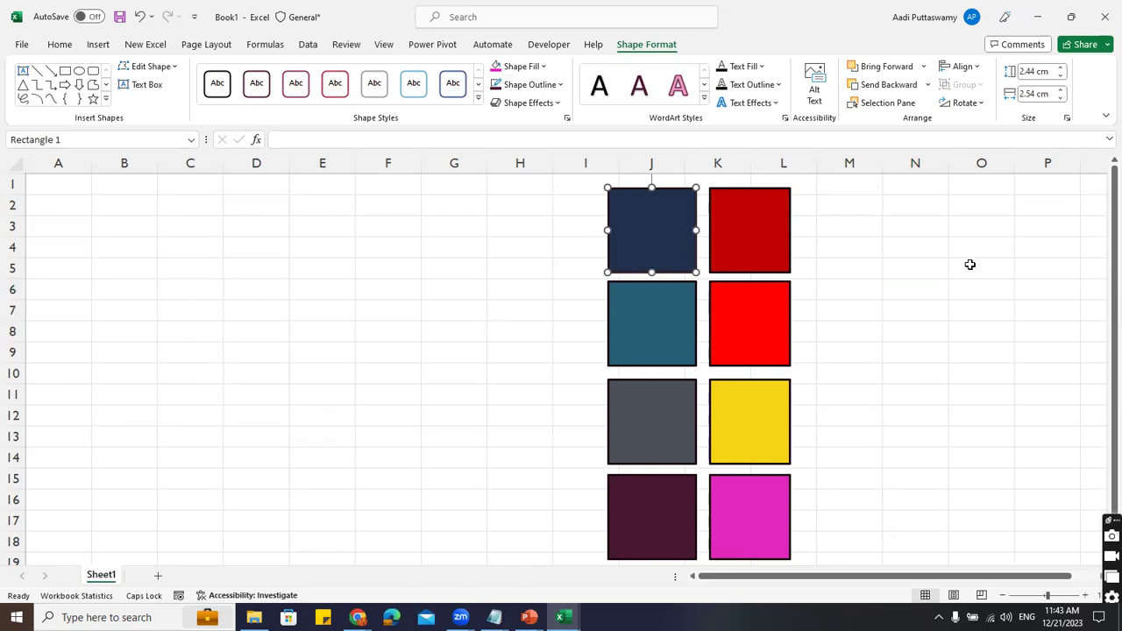
left_click(542, 67)
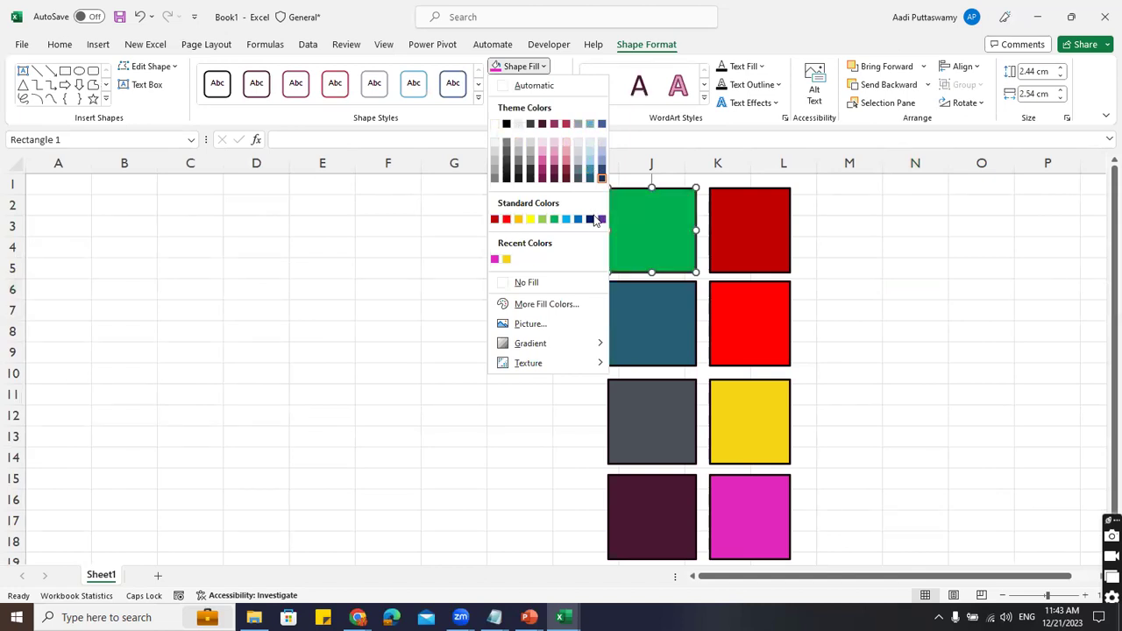
left_click(591, 219)
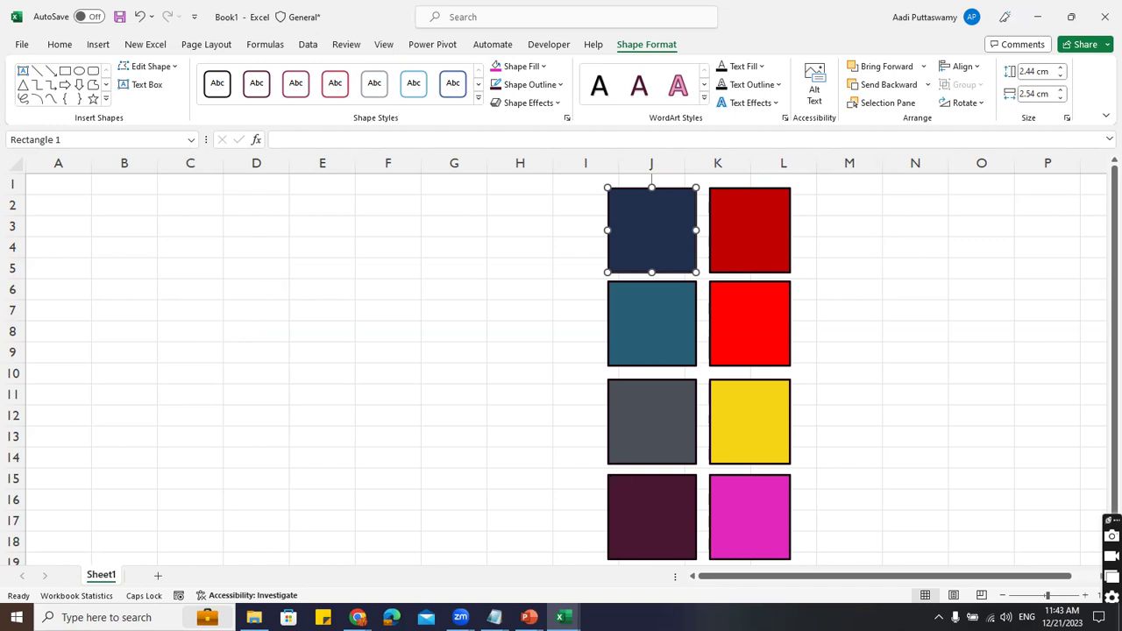
Switch to the Working with Colors, Themes.xlsx workbook and check which palette color fills the header banner on the Theme Change sheet
mouse_move(561, 617)
left_click(441, 583)
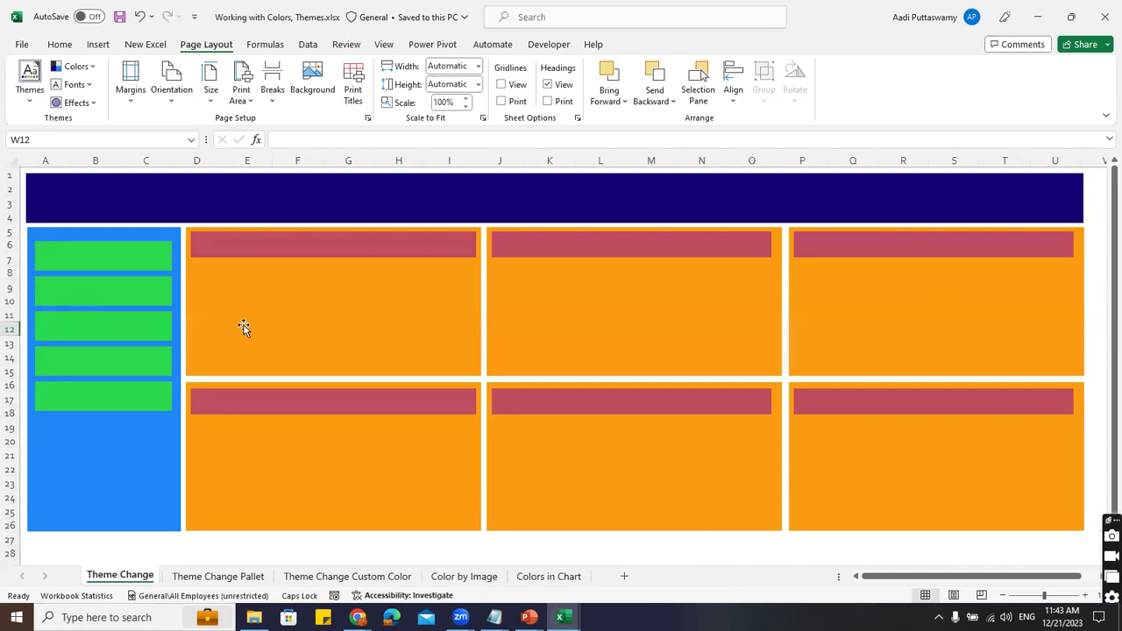
left_click(30, 104)
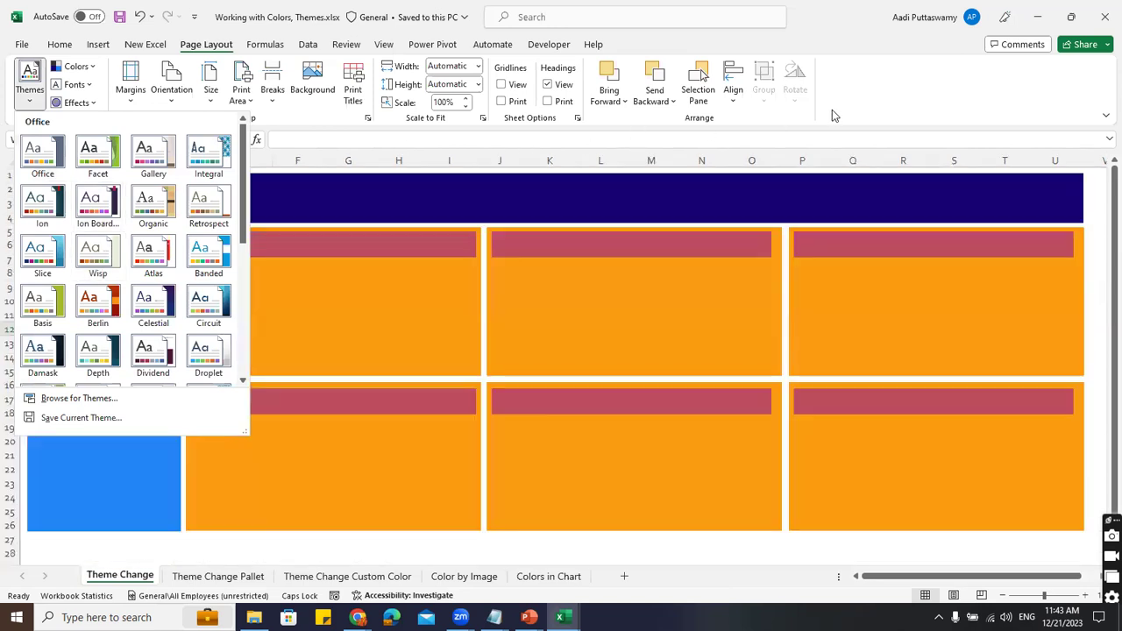
left_click(834, 115)
left_click(155, 206)
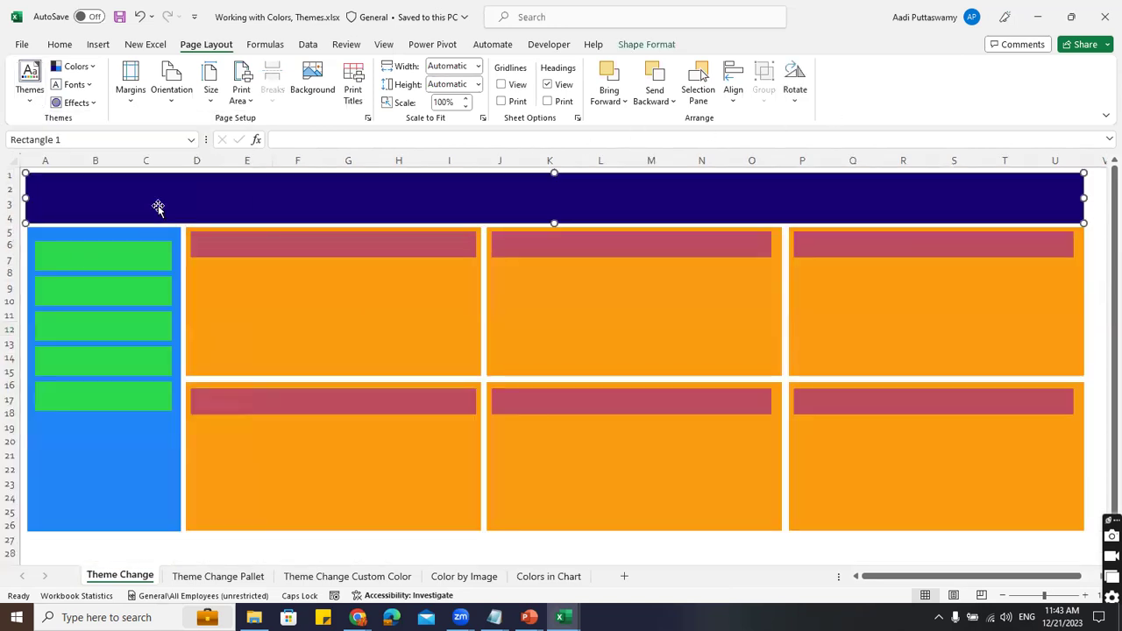
left_click(649, 45)
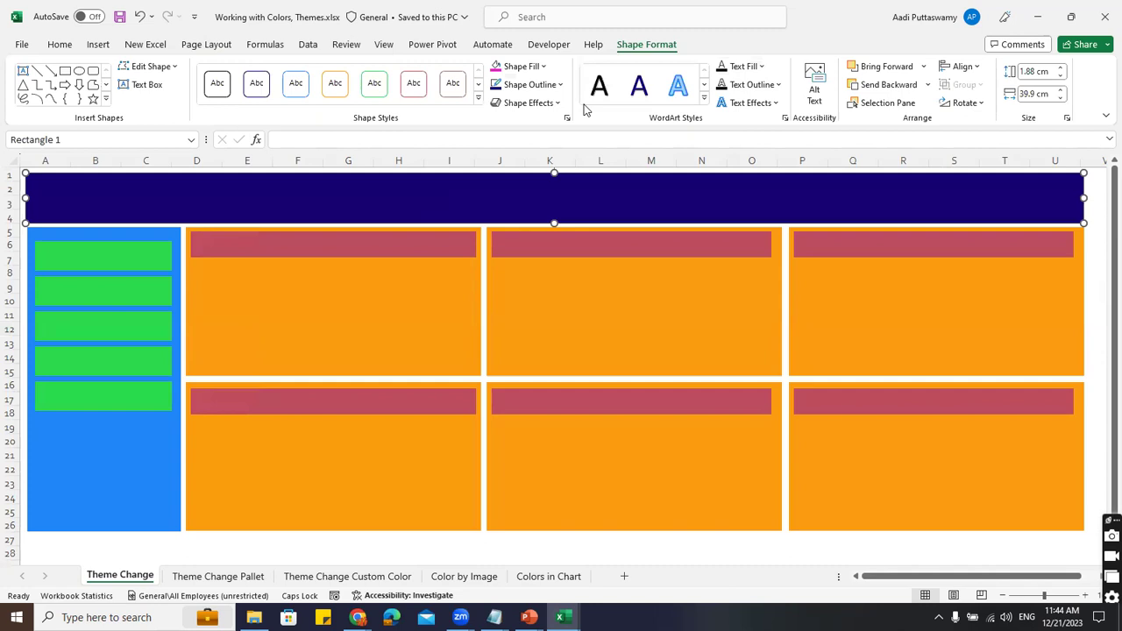
left_click(523, 66)
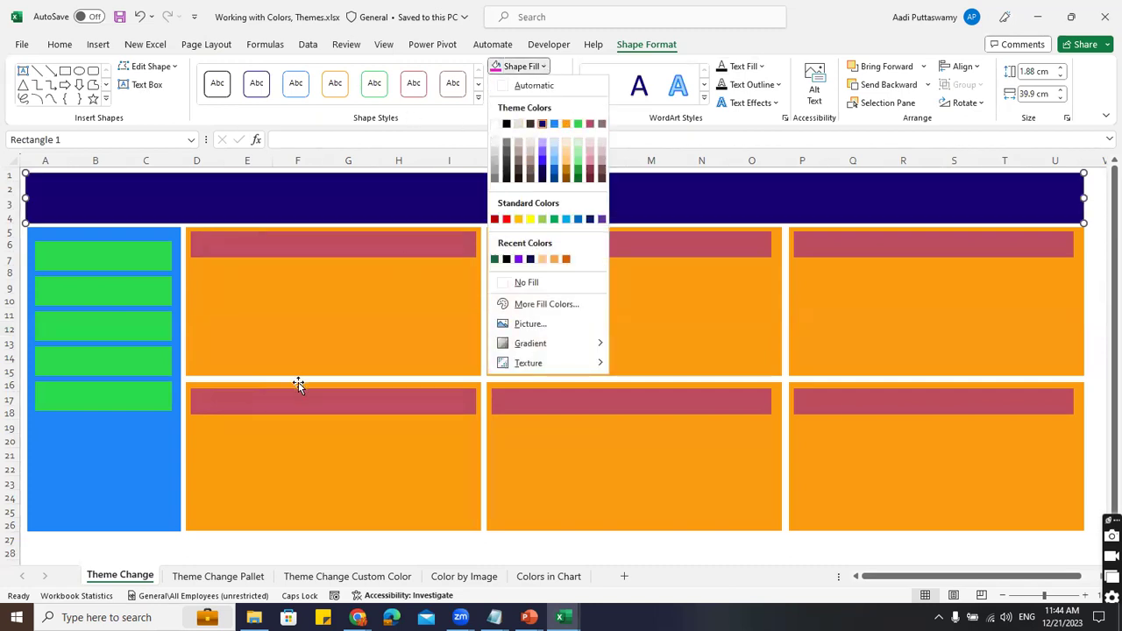
Check which palette color fills the header banner on the Theme Change Pallet sheet, and show the Theme Change Custom Color sheet
left_click(182, 578)
left_click(182, 578)
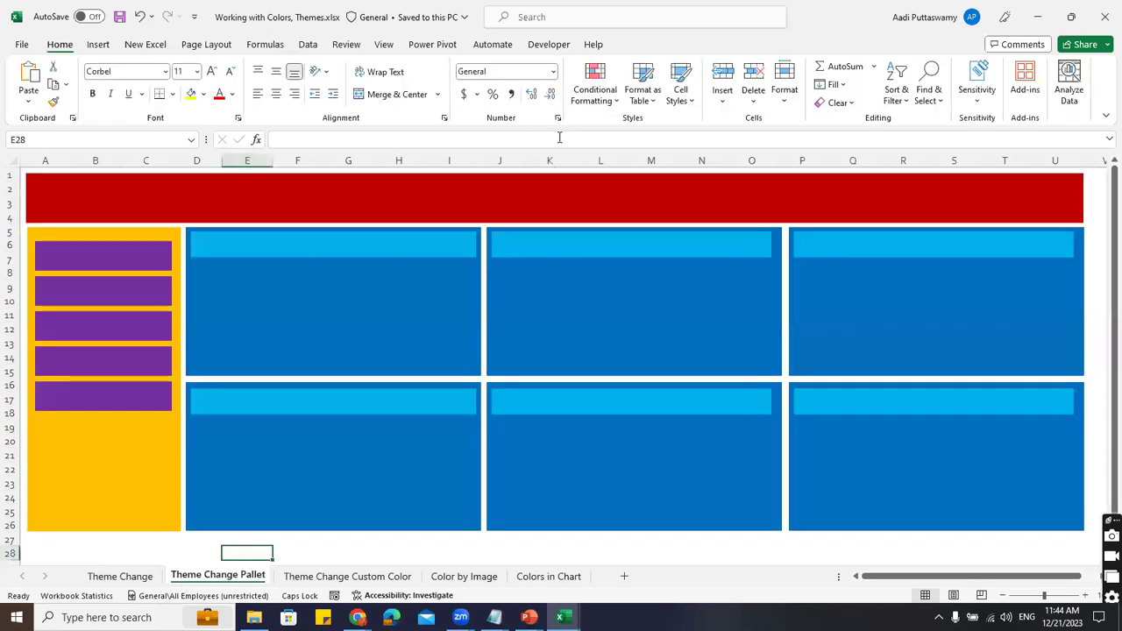
left_click(187, 215)
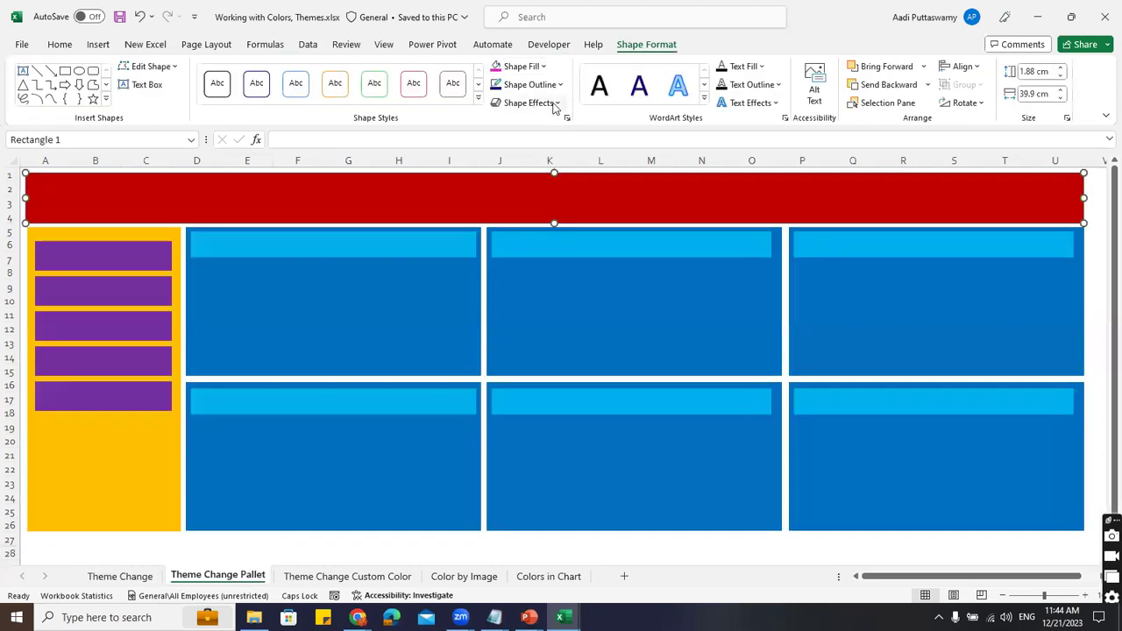
left_click(544, 68)
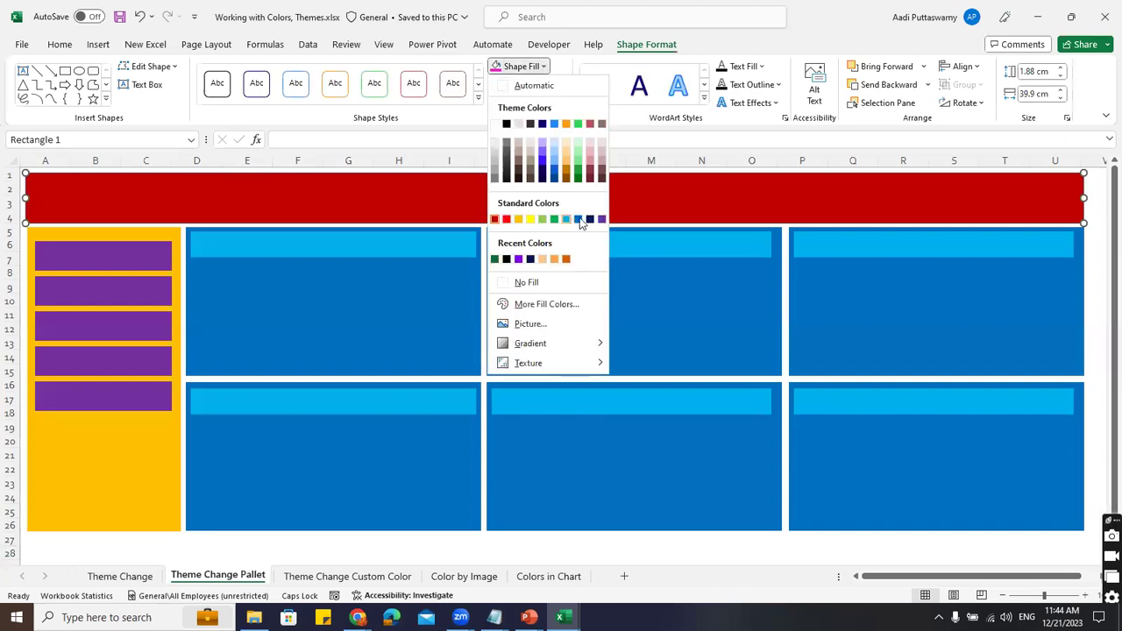
left_click(391, 406)
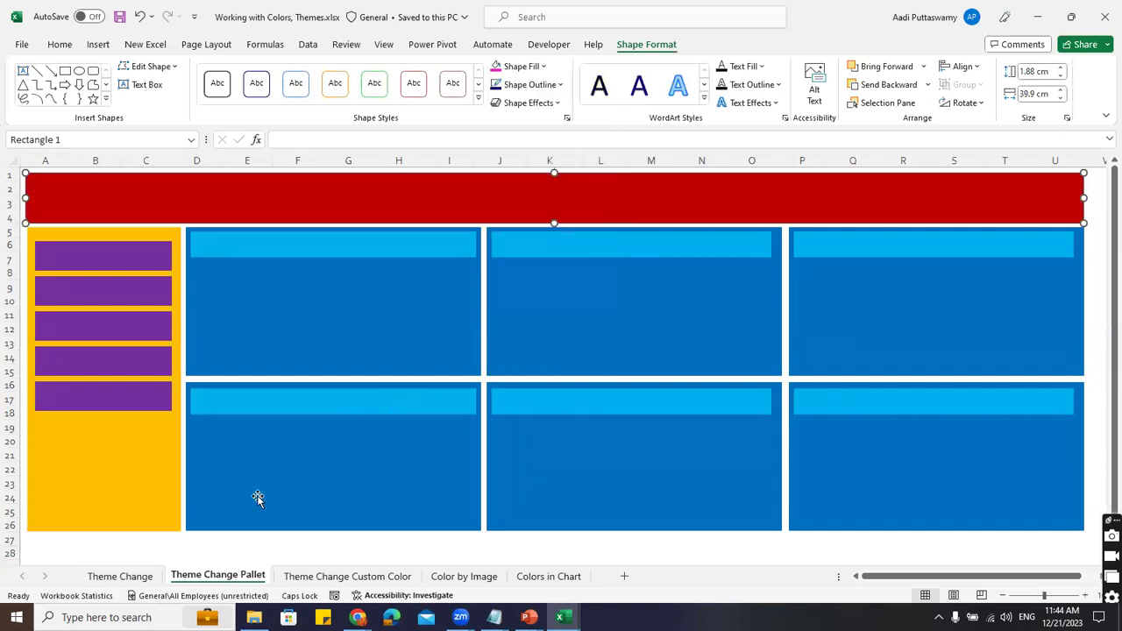
key("ctrl+Page_Down")
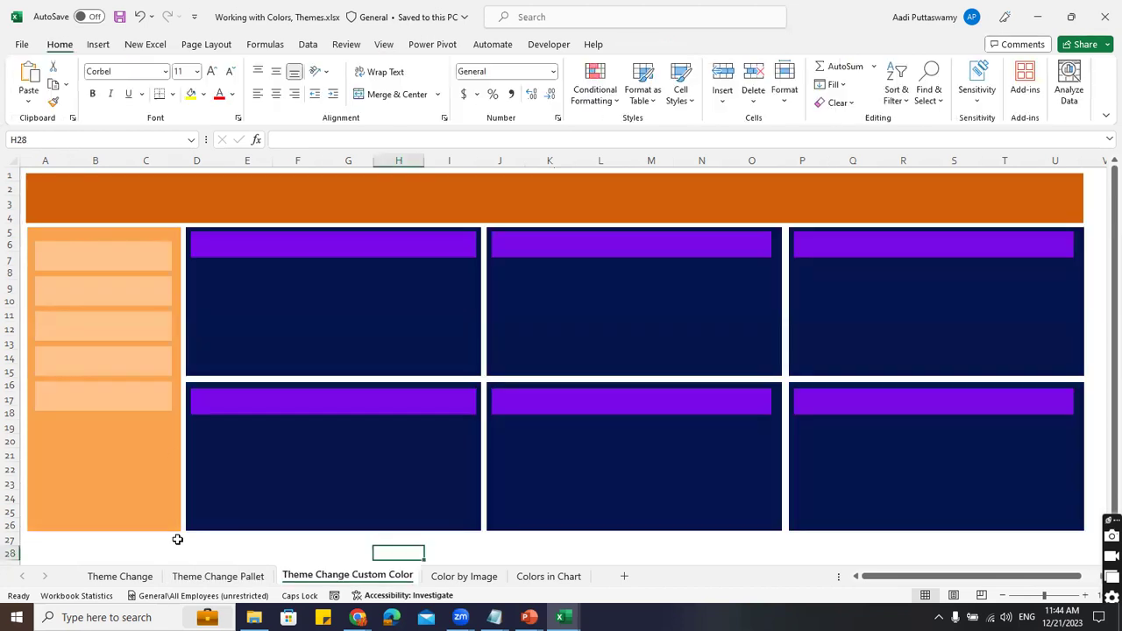
Check the custom RGB and hex values of the header banner's fill, and compare the banner against the theme and standard fill colors
double_click(219, 203)
left_click(544, 68)
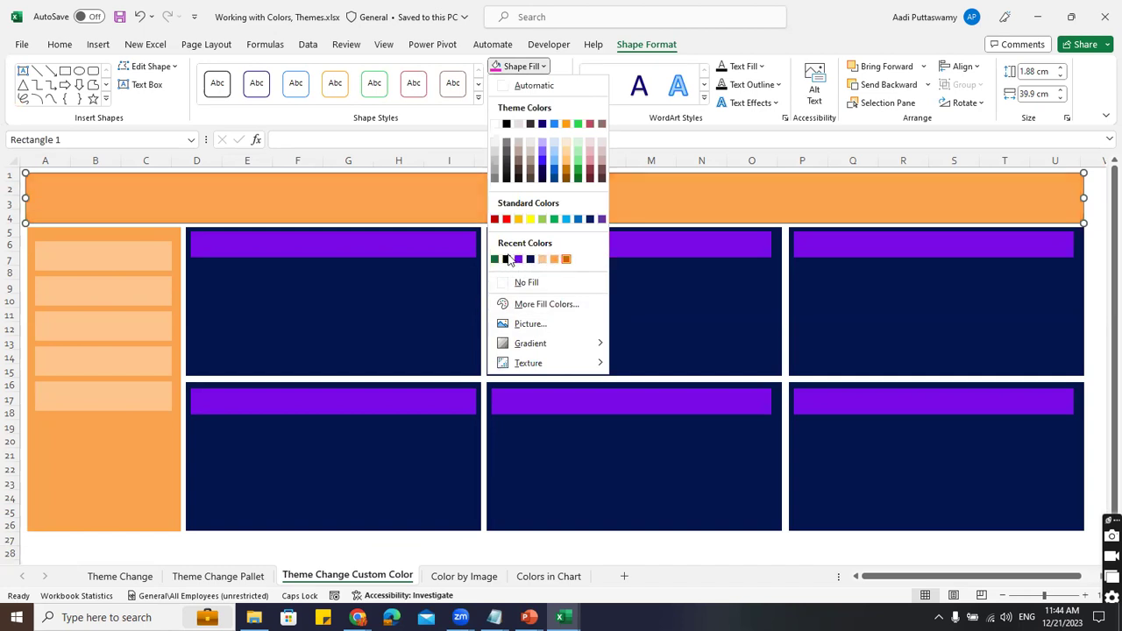
left_click(553, 306)
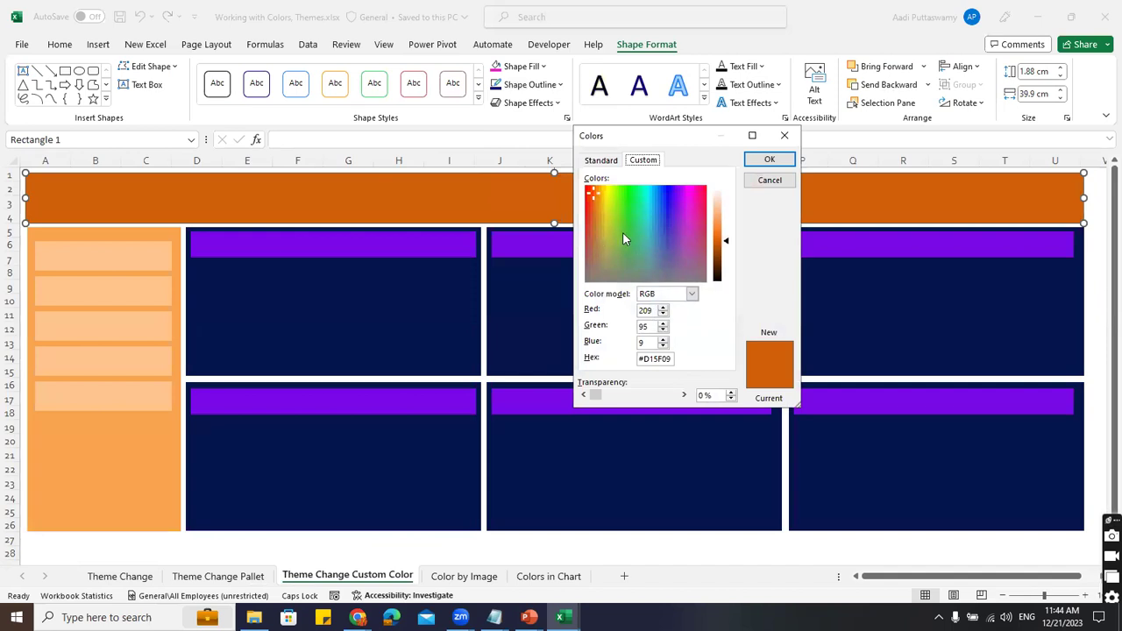
key("Escape")
key("Escape")
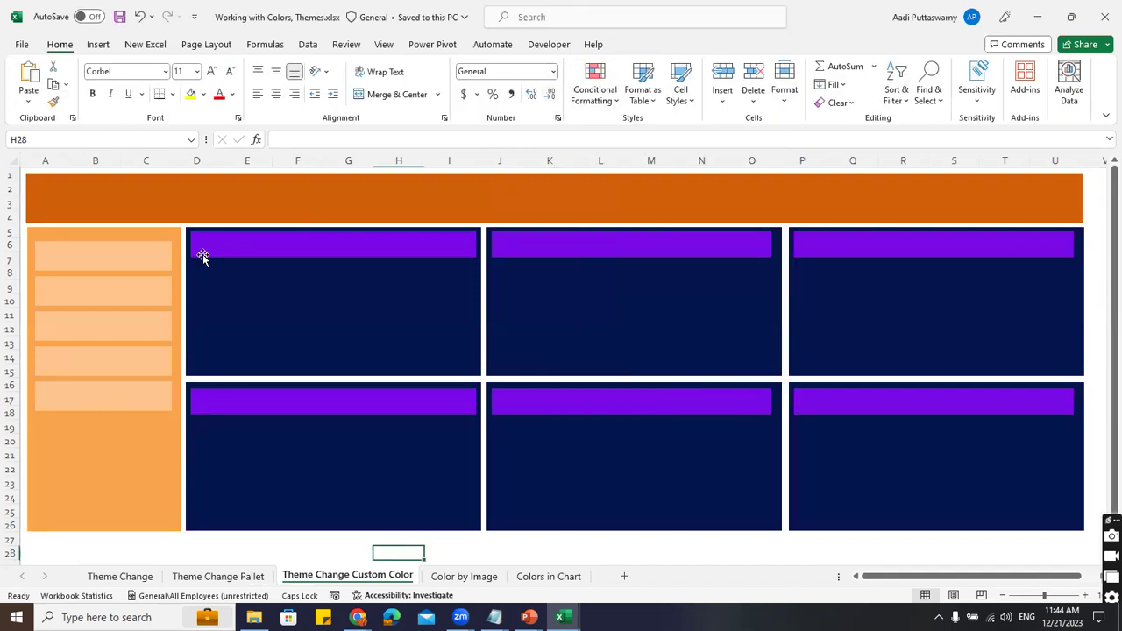
left_click(500, 191)
left_click(643, 46)
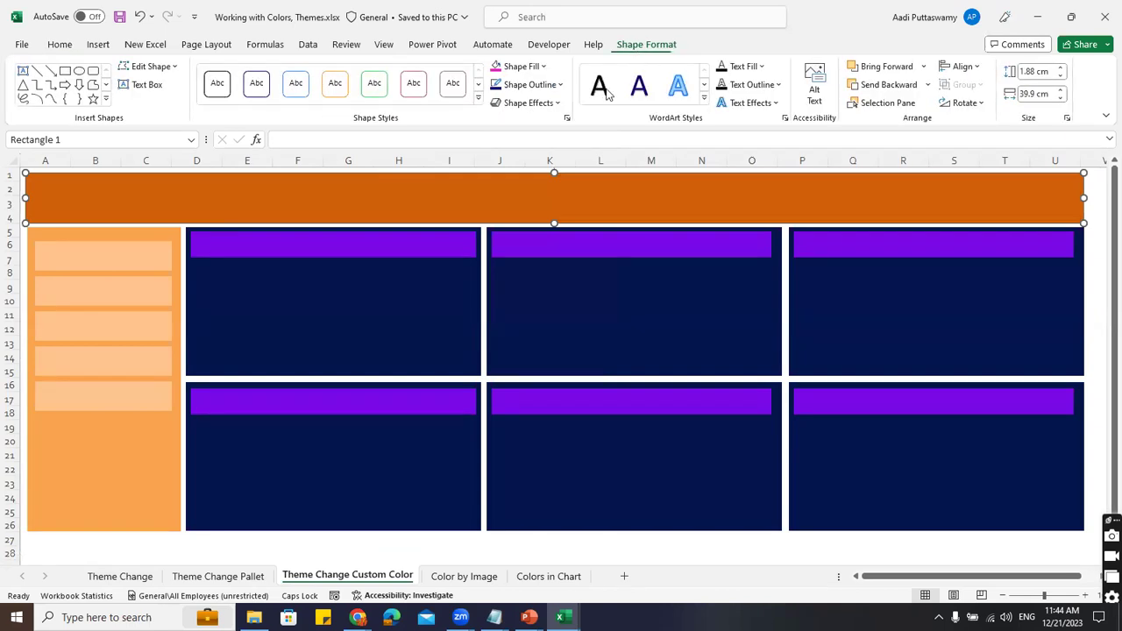
left_click(524, 66)
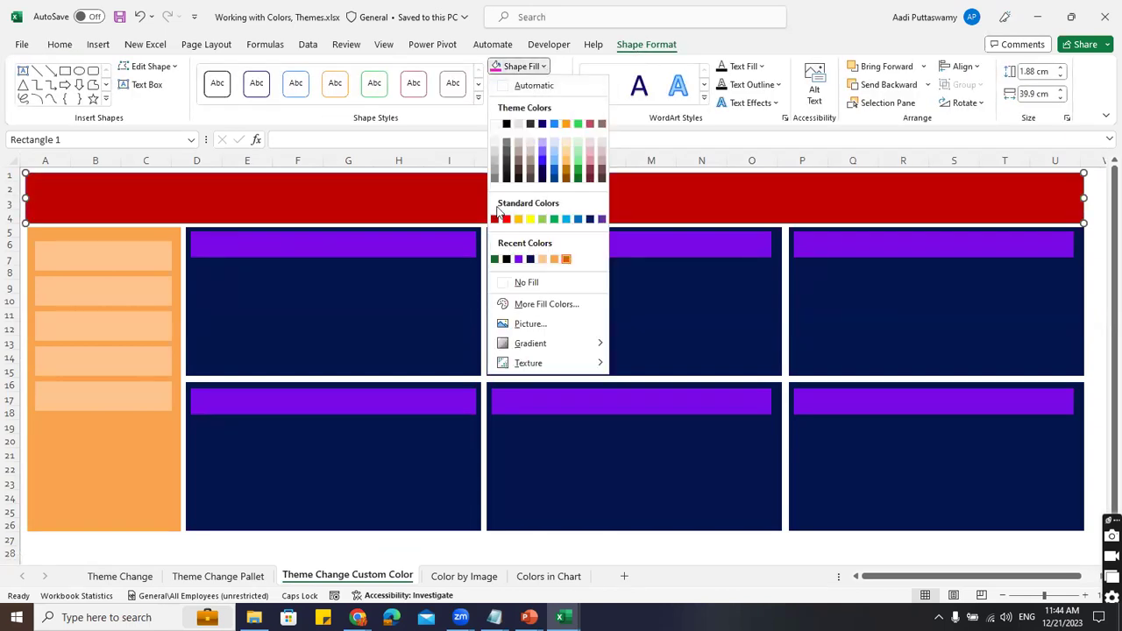
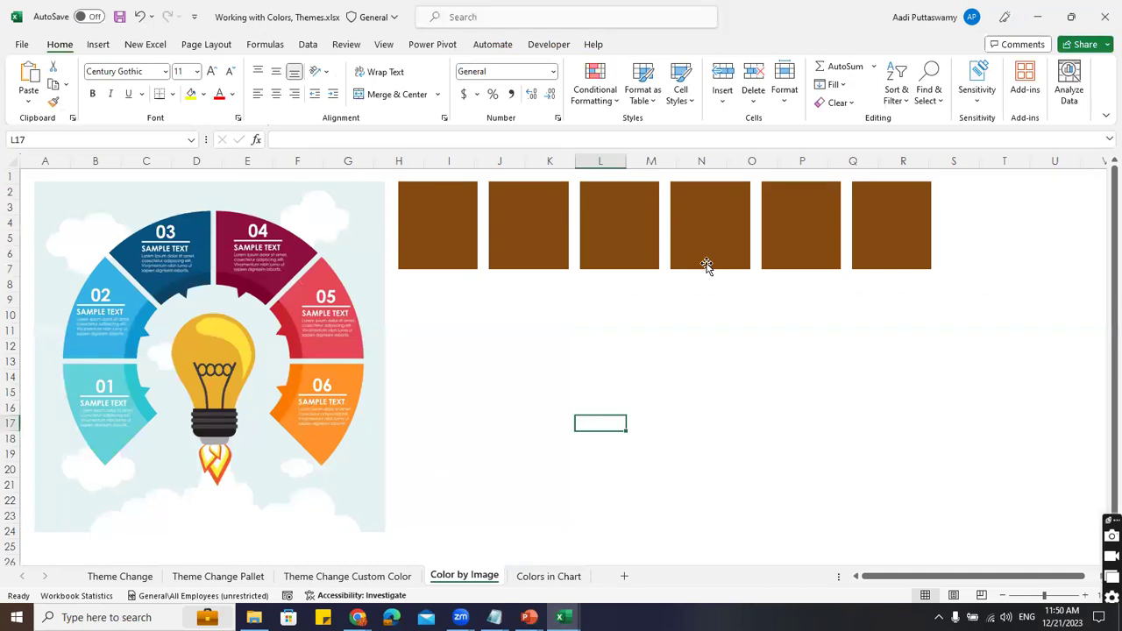
Paste the six colored squares and place them as a row directly beneath the brown squares on the Color by Image sheet
key("ctrl+v")
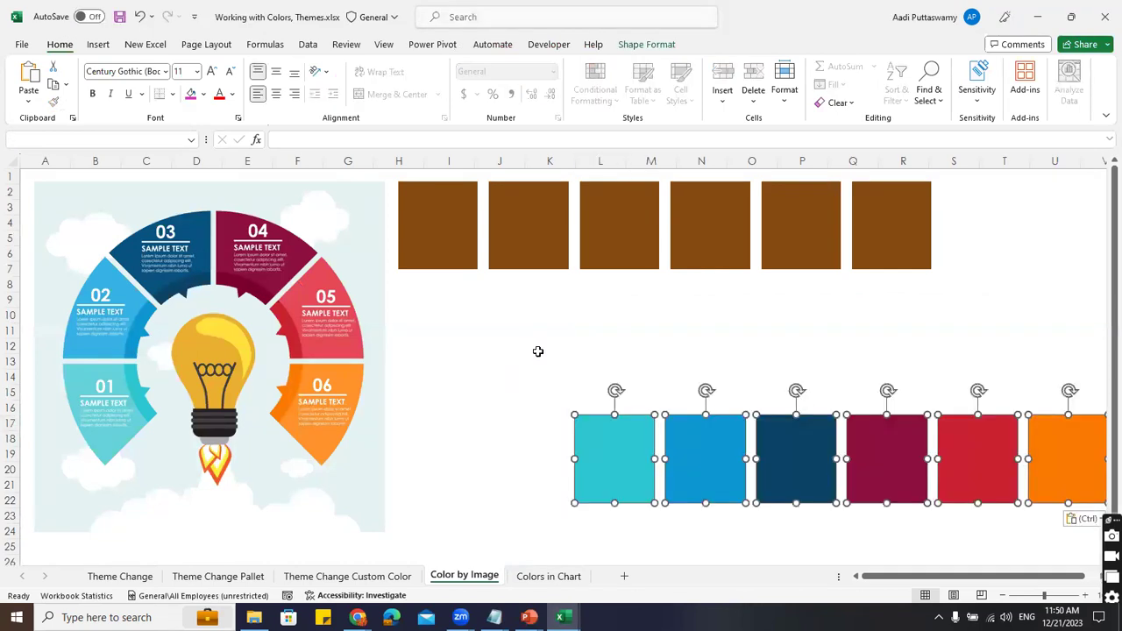
left_click_drag(677, 451, 499, 313)
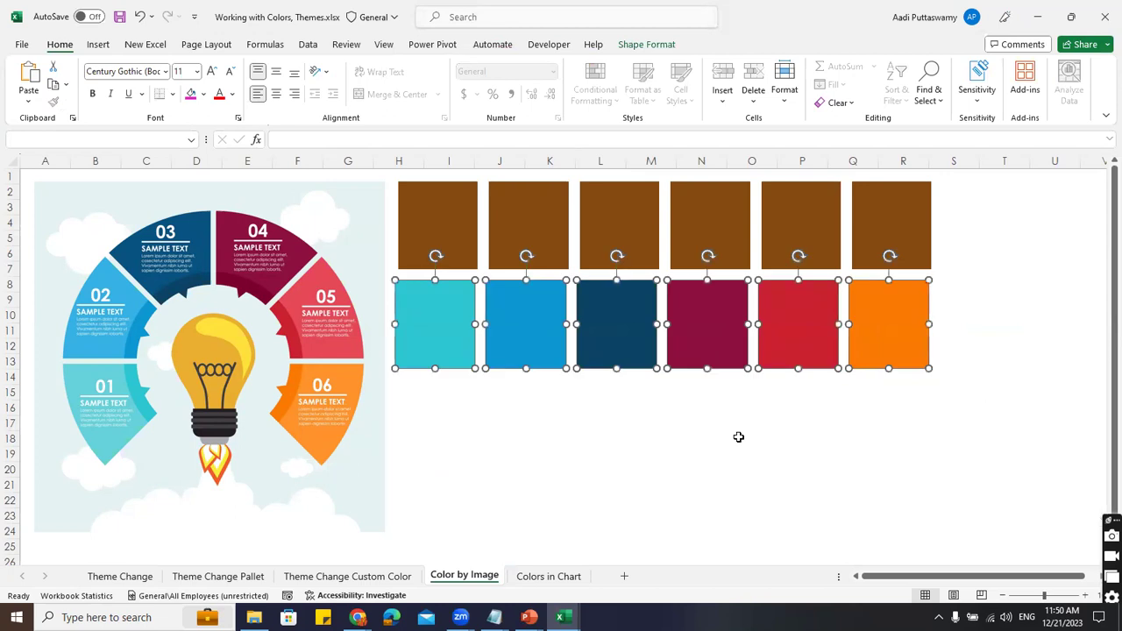
left_click(972, 272)
Examine the theme, standard and recent fill colors offered for the first brown square
left_click(470, 248)
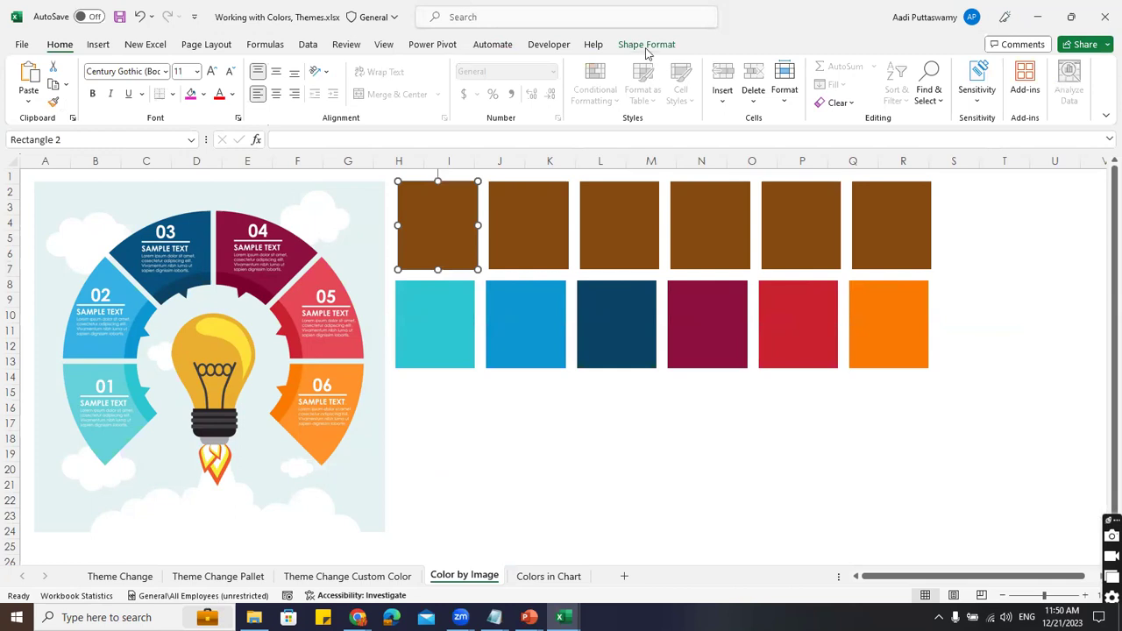
left_click(646, 45)
left_click(526, 66)
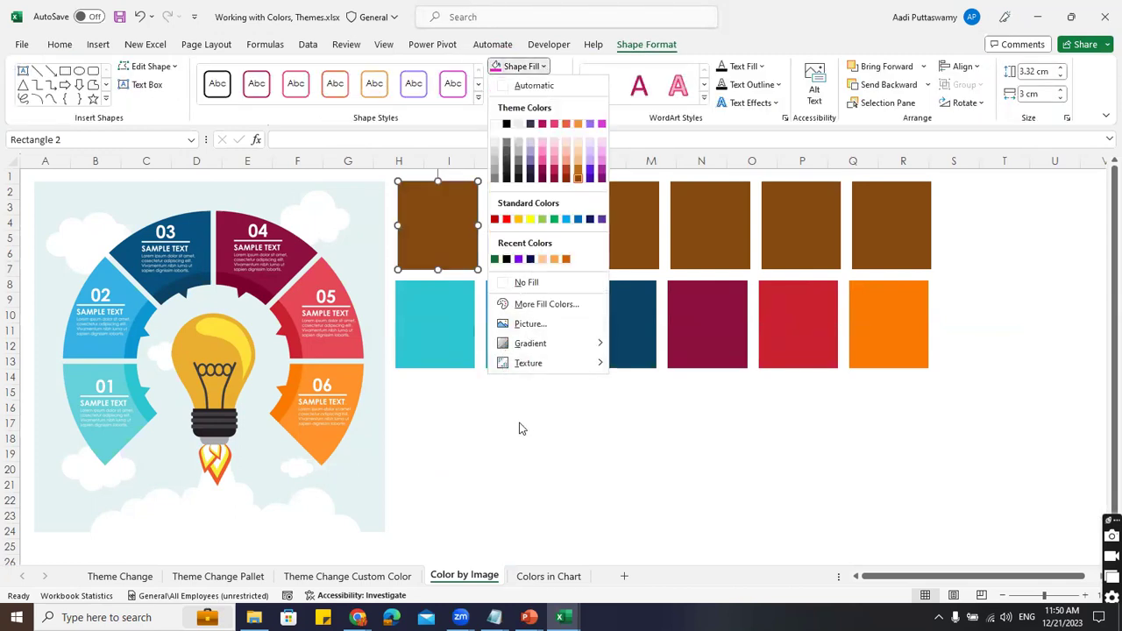
left_click(519, 391)
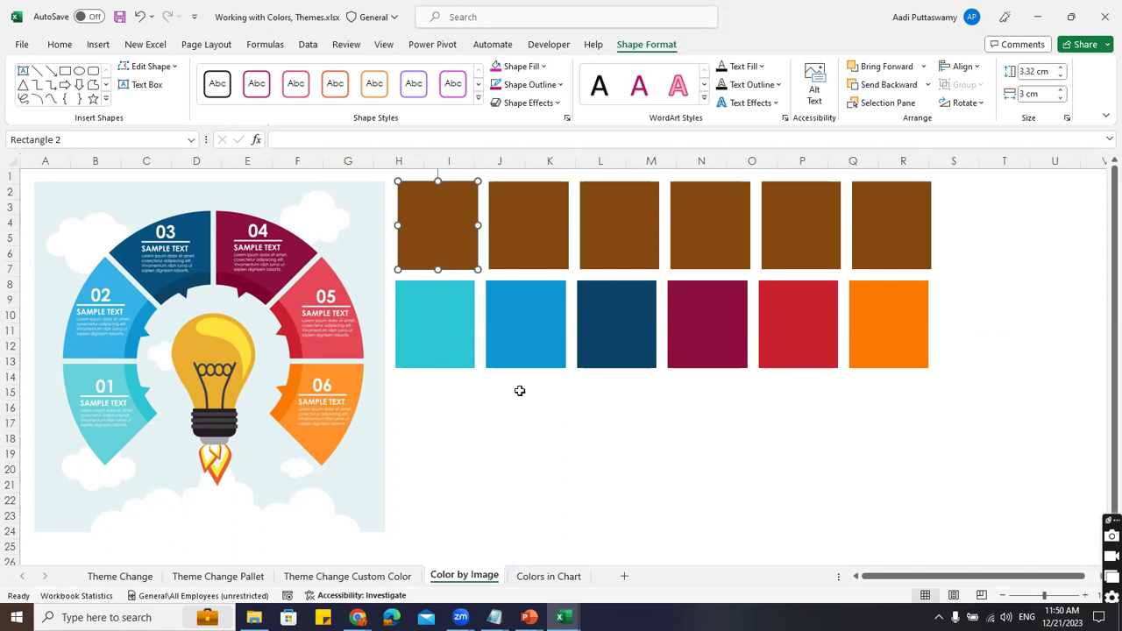
left_click(419, 434)
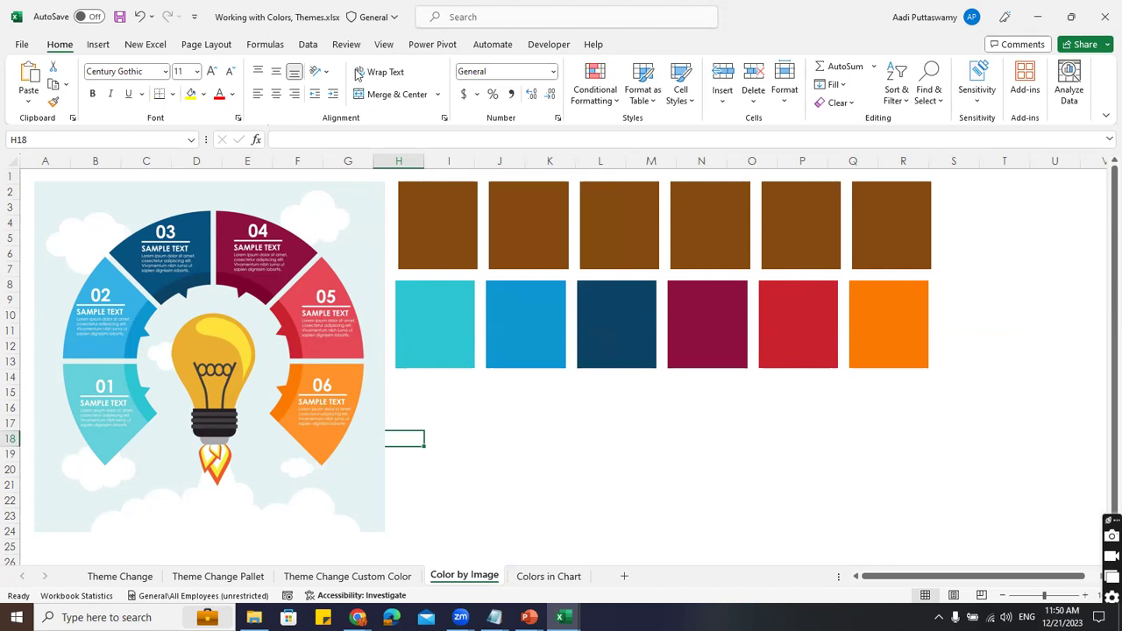
left_click(207, 44)
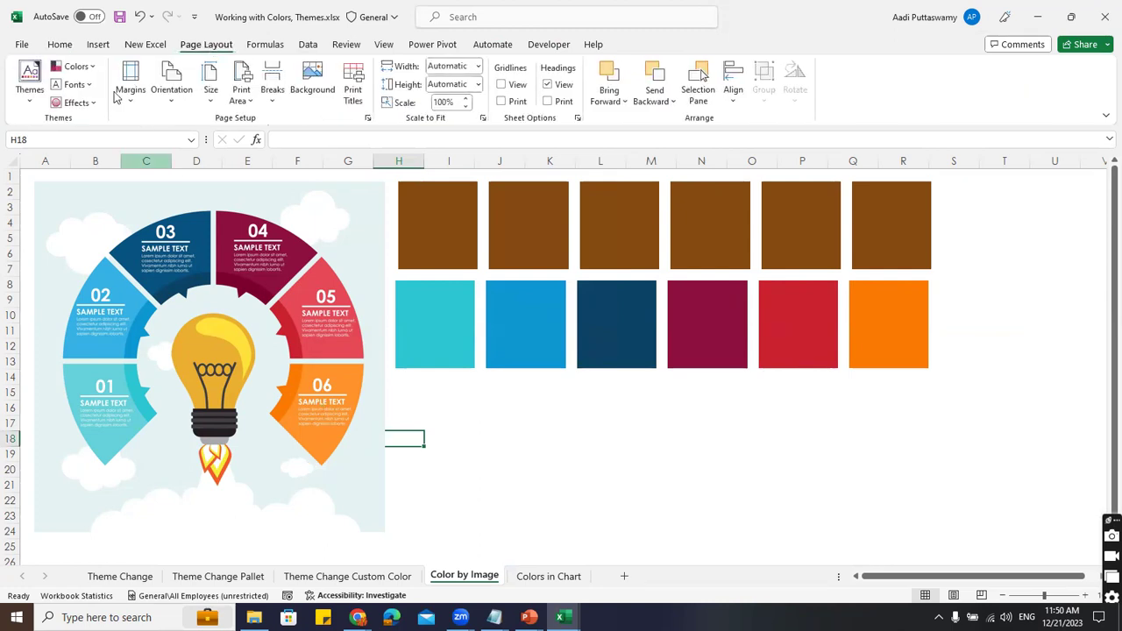
left_click(91, 67)
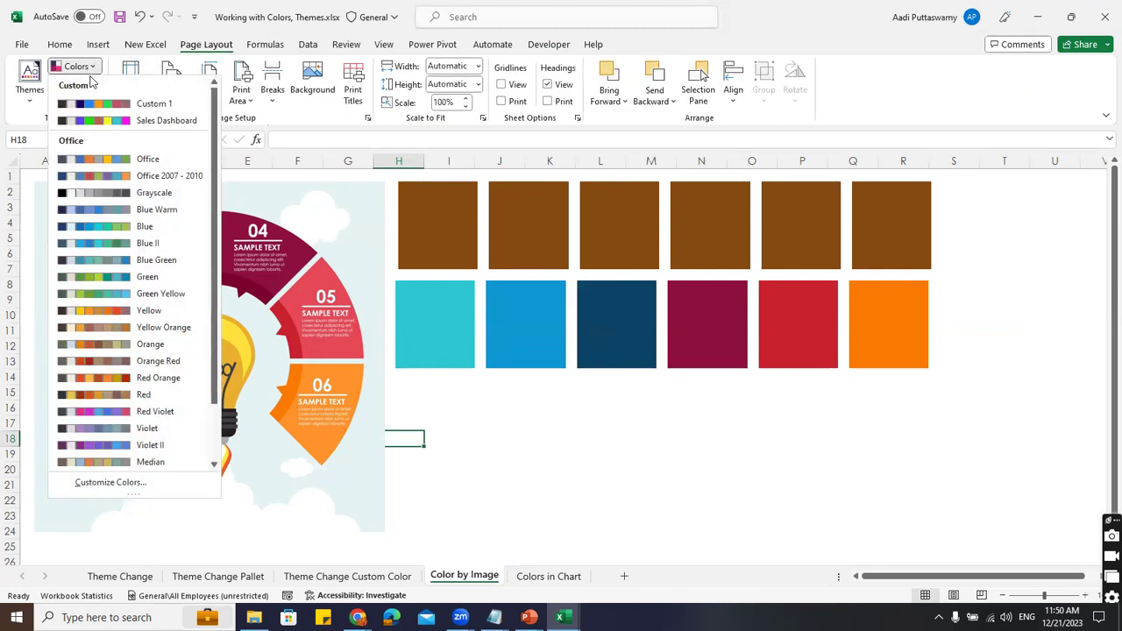
left_click(112, 483)
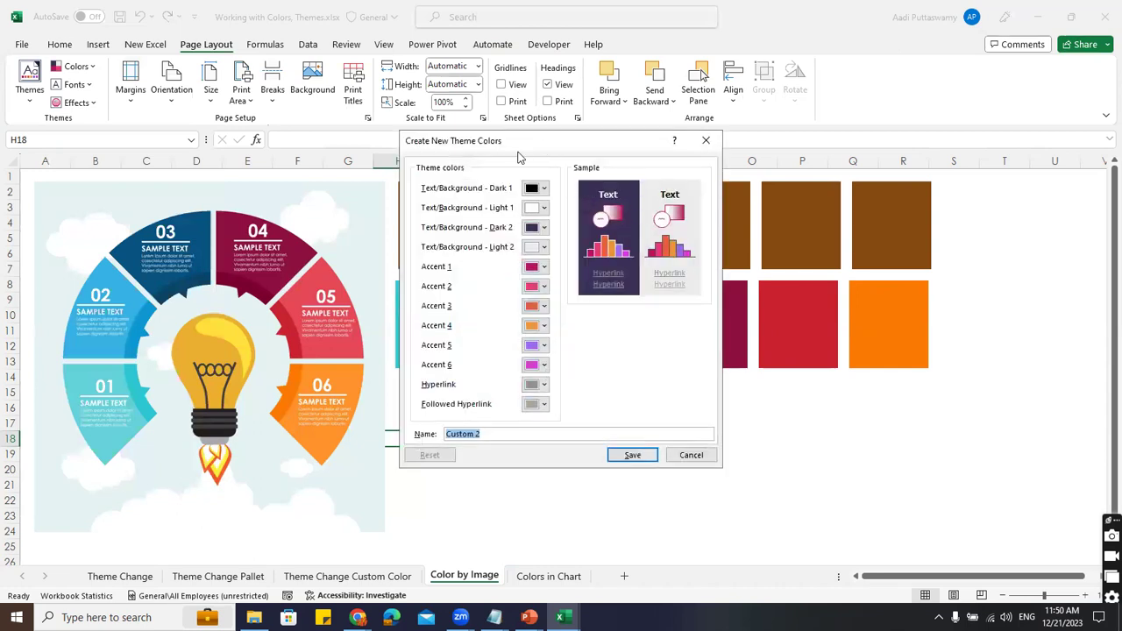
left_click_drag(519, 156, 169, 159)
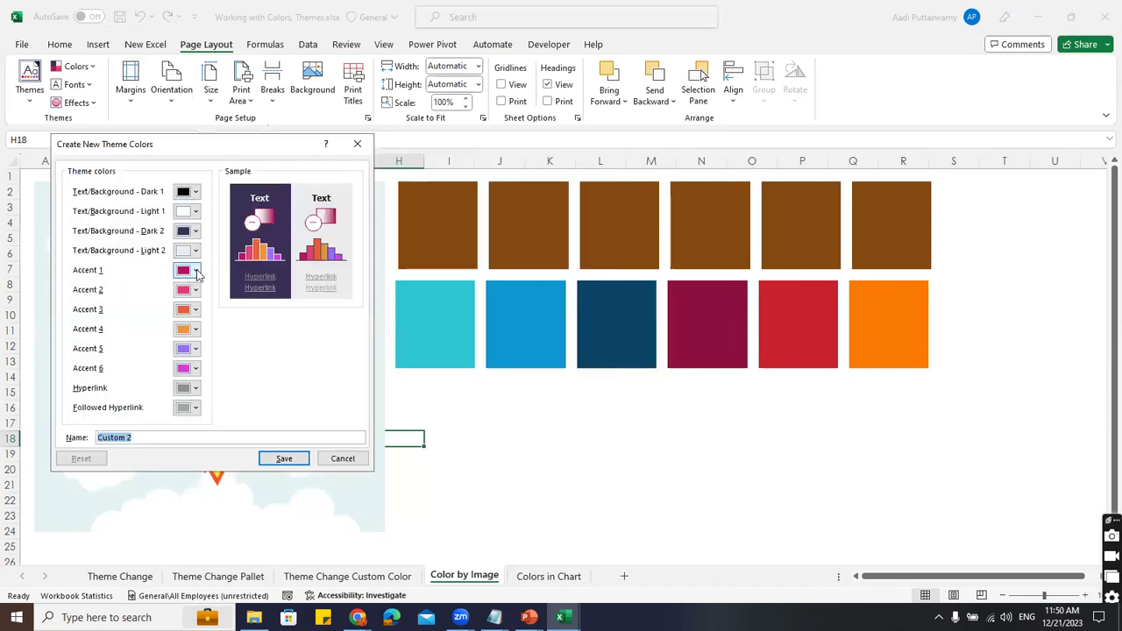
left_click(196, 271)
left_click(224, 471)
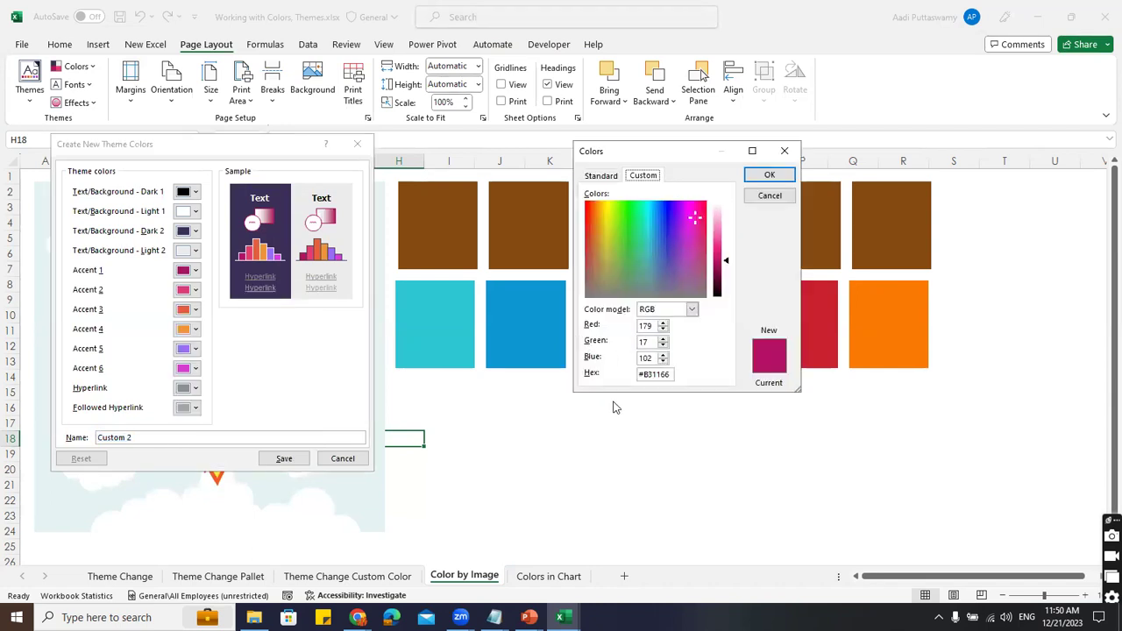
key("Return")
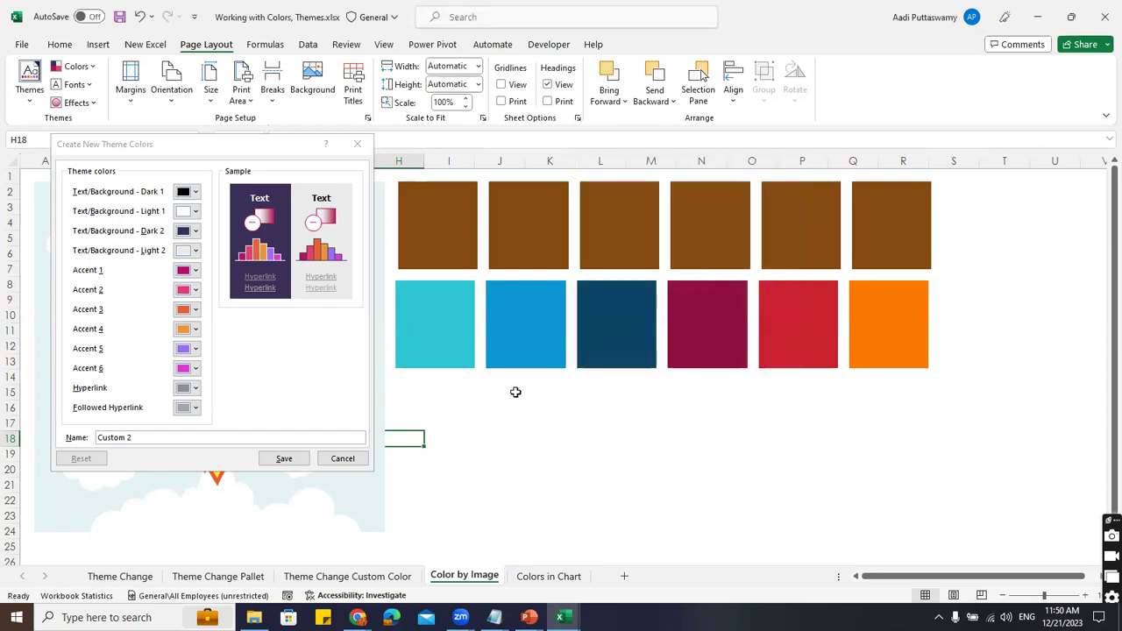
left_click(444, 320)
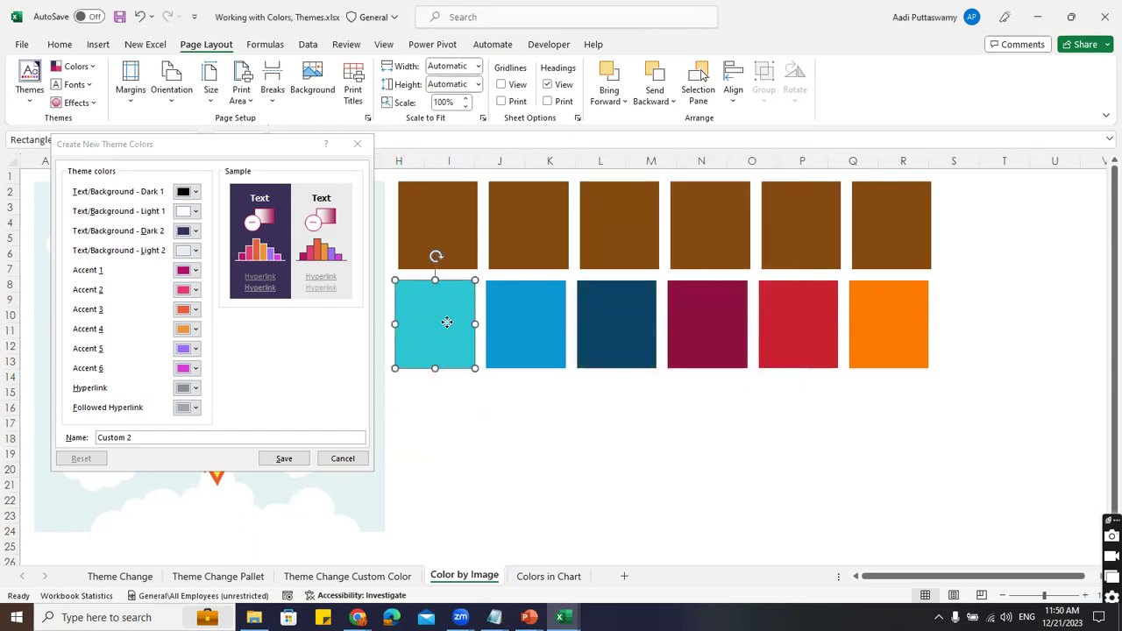
left_click(380, 452)
left_click(479, 439)
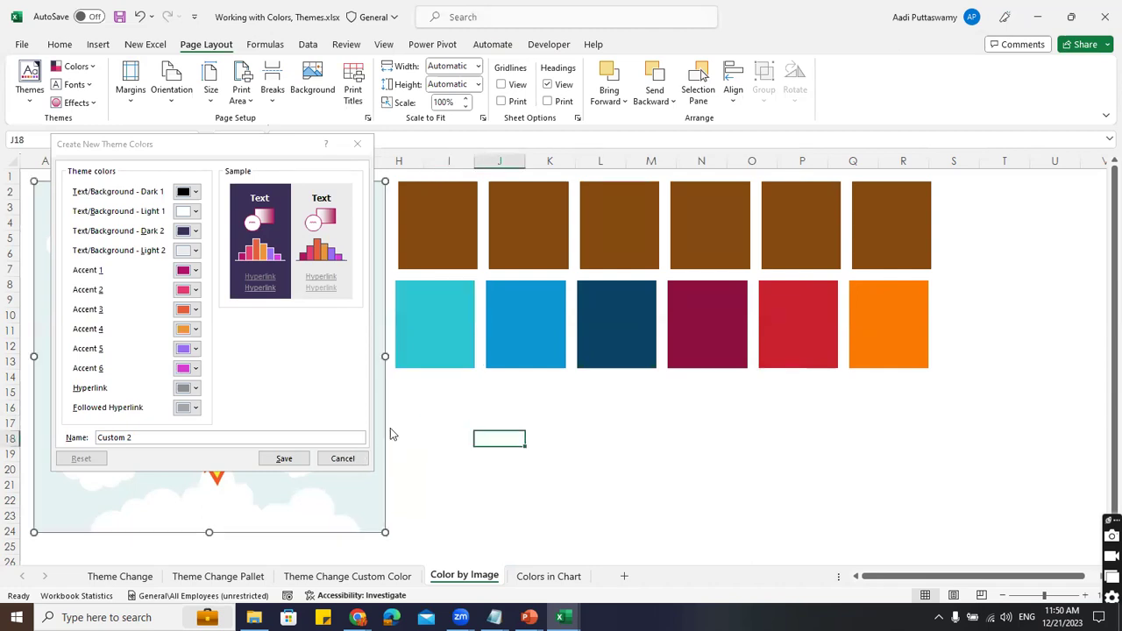
left_click(481, 446)
key("Escape")
Copy the hex code #2CC6D2 from the turquoise square's fill color, leaving its fill as it is
left_click(433, 327)
right_click(433, 327)
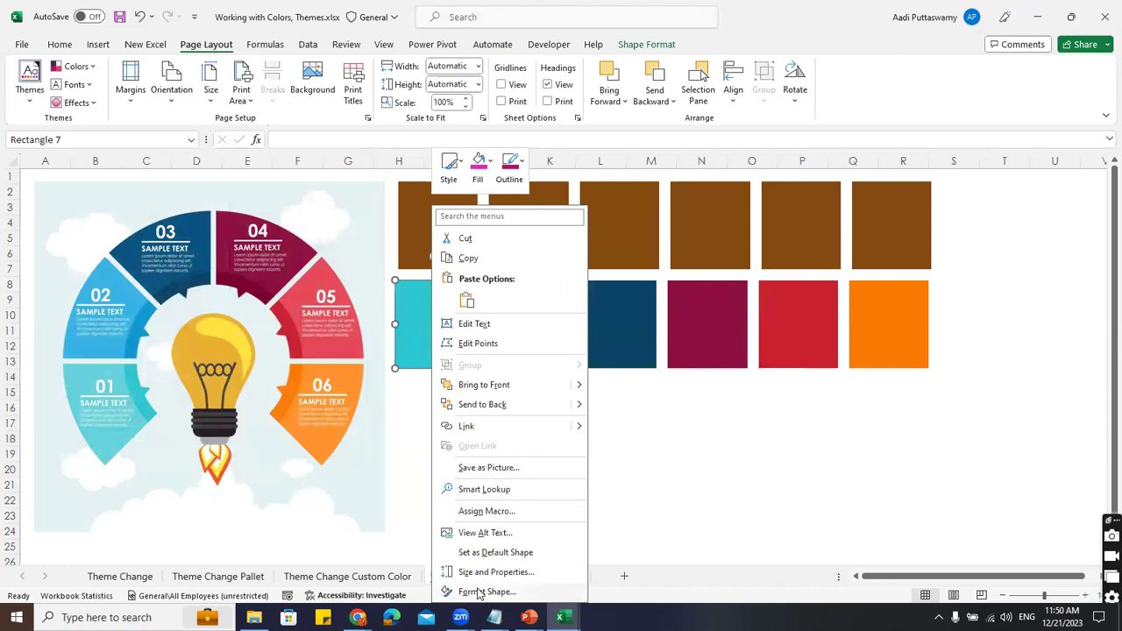
key("ctrl+1")
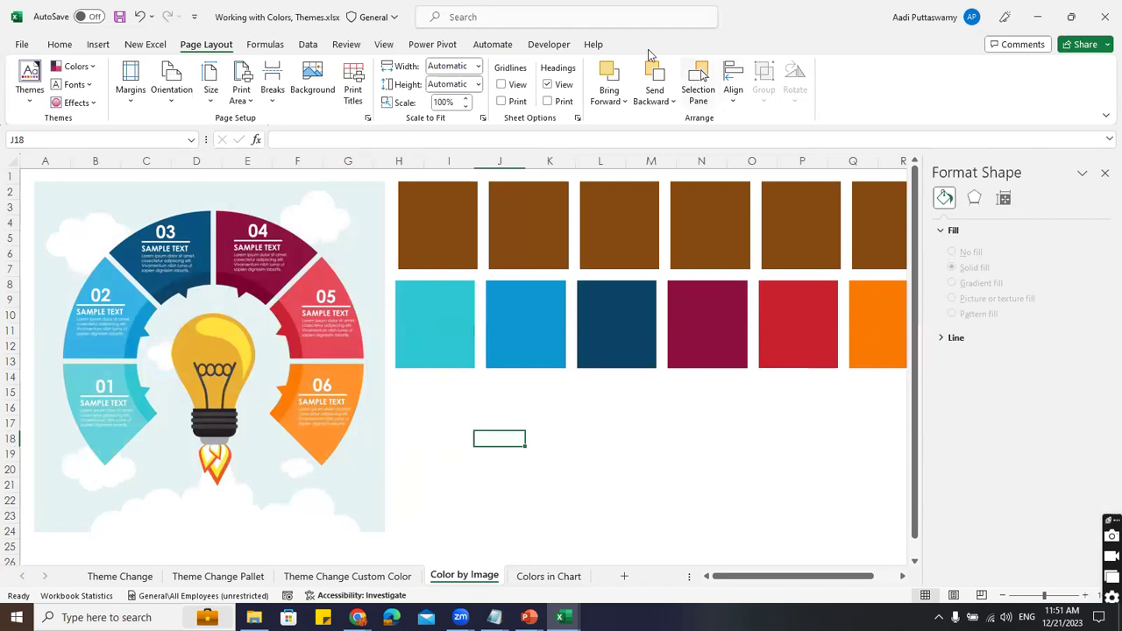
left_click(646, 44)
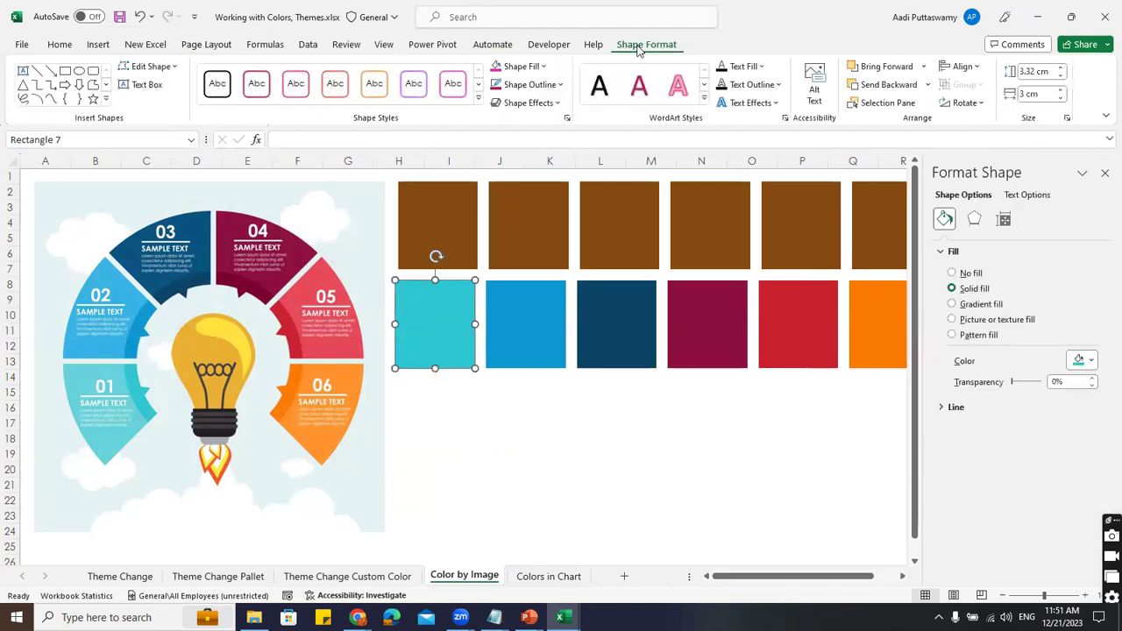
left_click(544, 68)
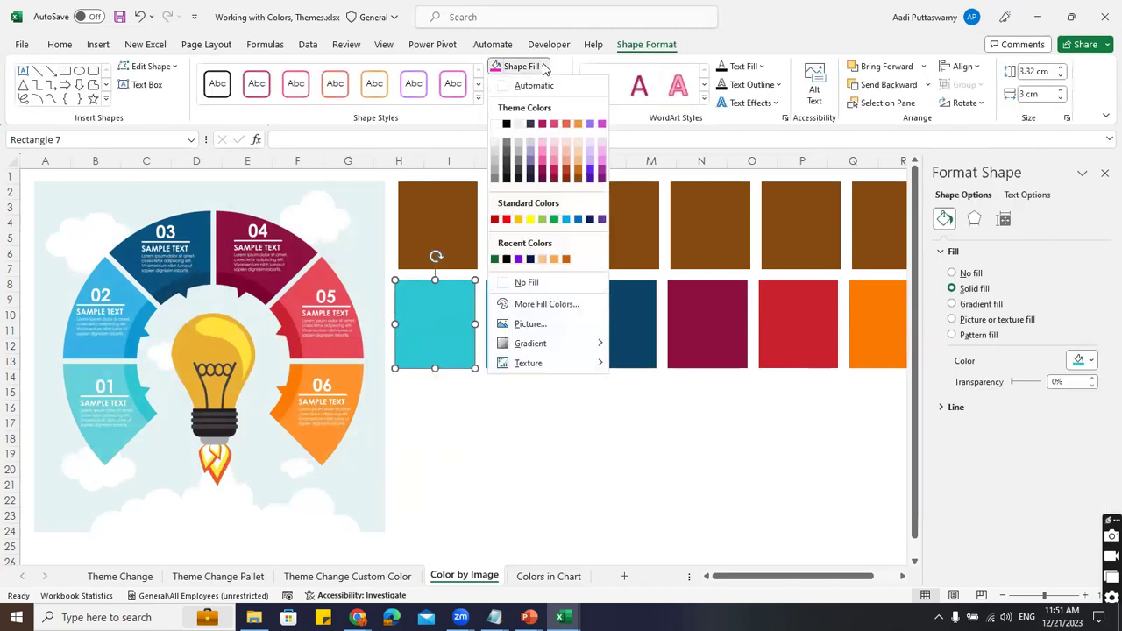
left_click(528, 306)
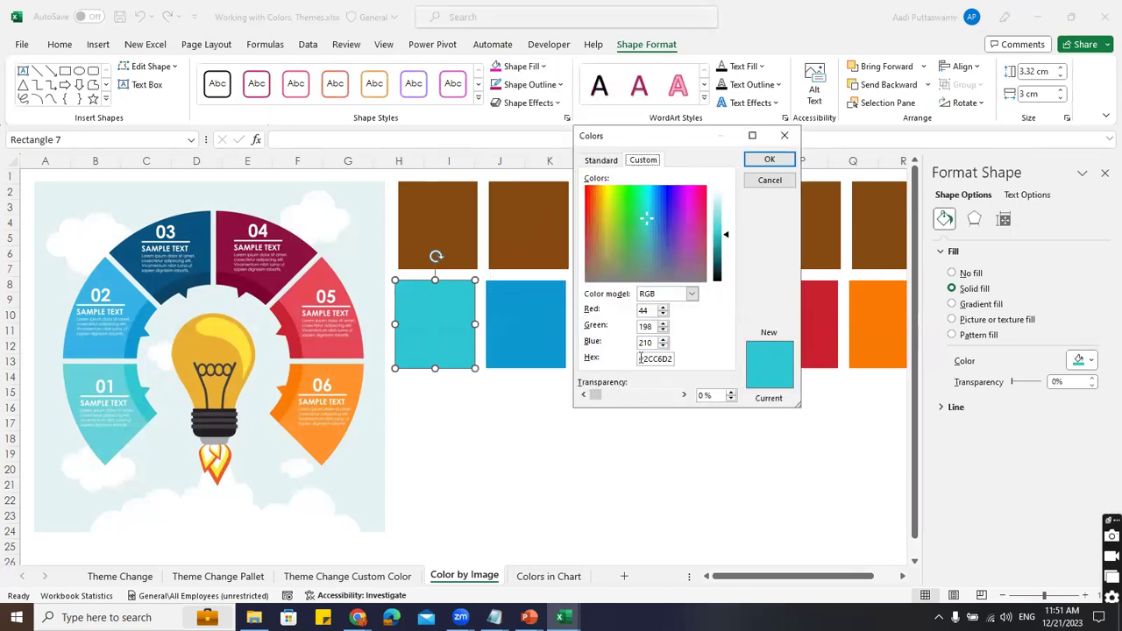
left_click_drag(642, 358, 676, 360)
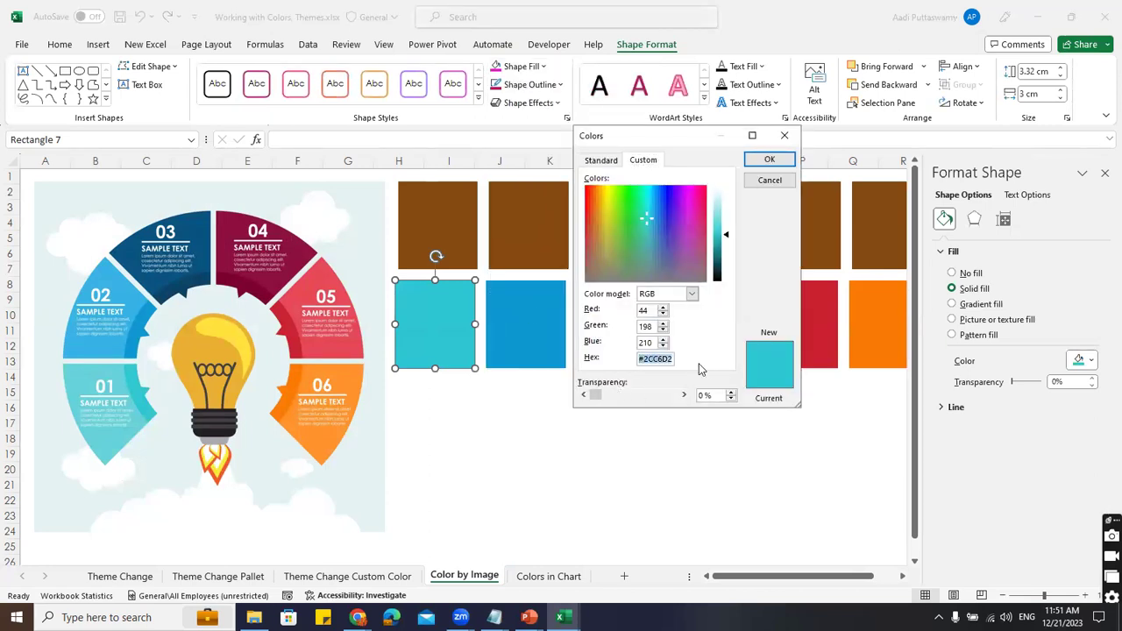
key("ctrl+c")
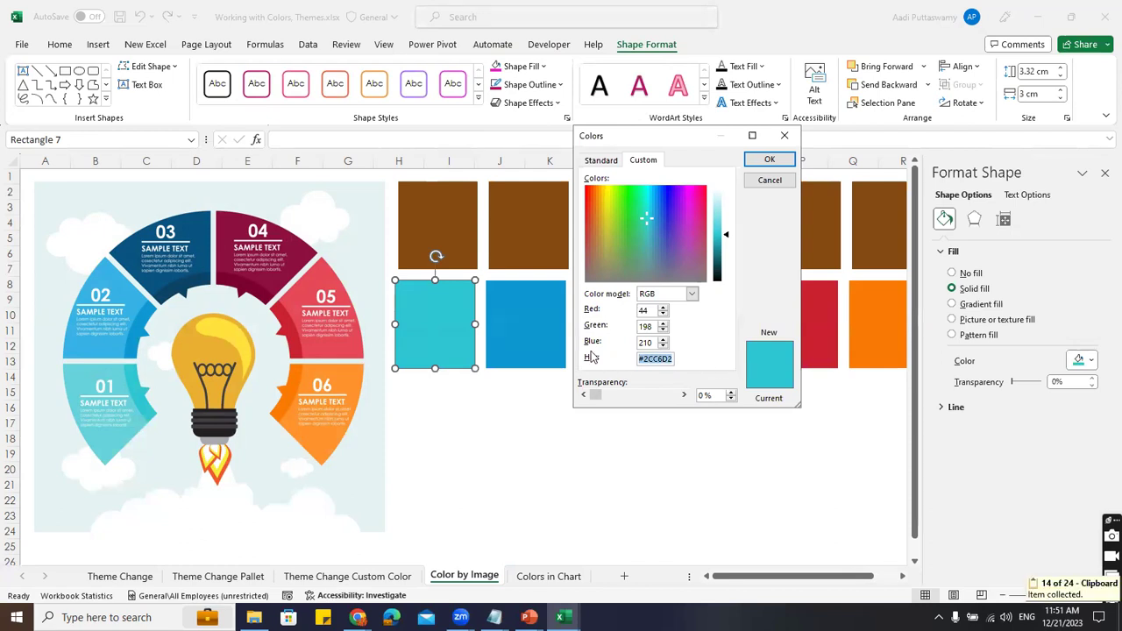
left_click(500, 438)
key("Up")
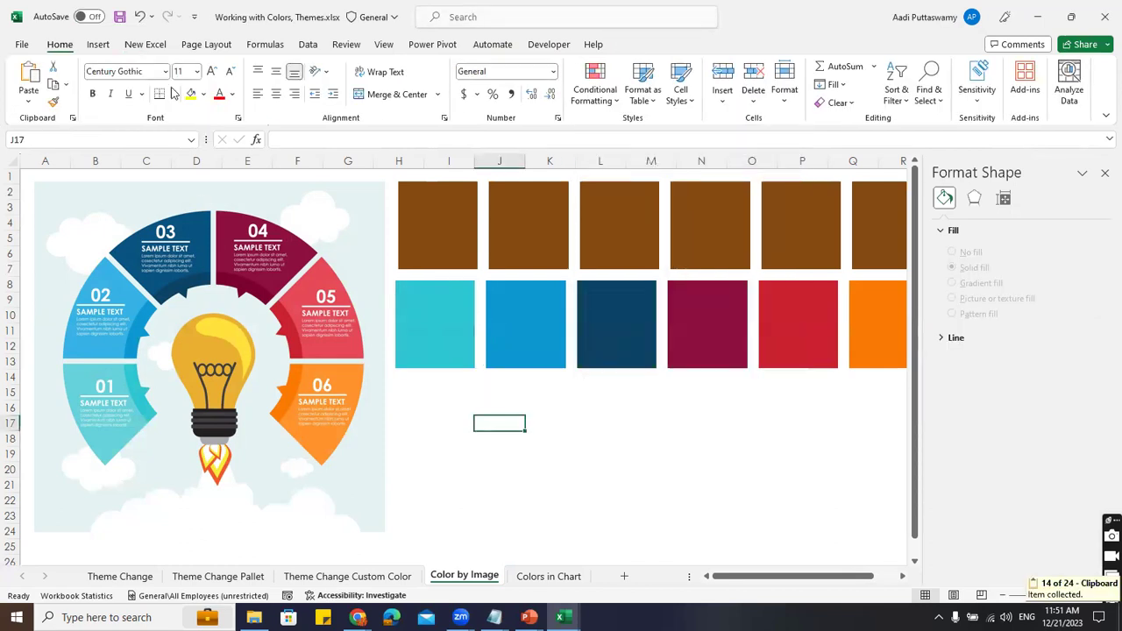
Try a new theme color set with Accent 1 set to #2CC6D2, and discard it without saving
left_click(206, 44)
left_click(76, 67)
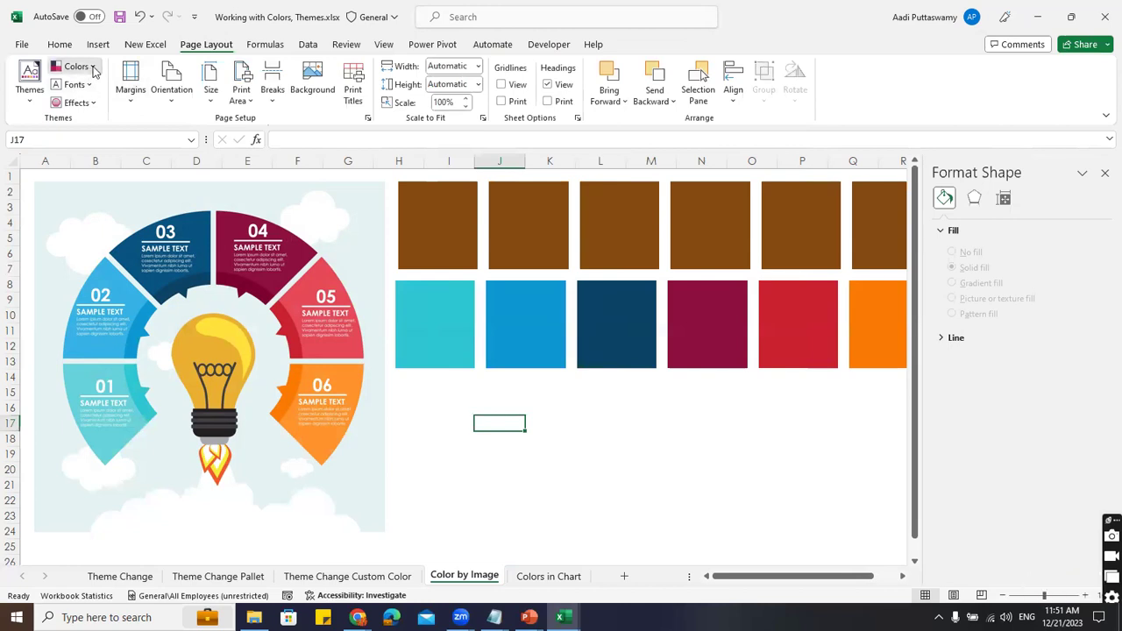
left_click(123, 483)
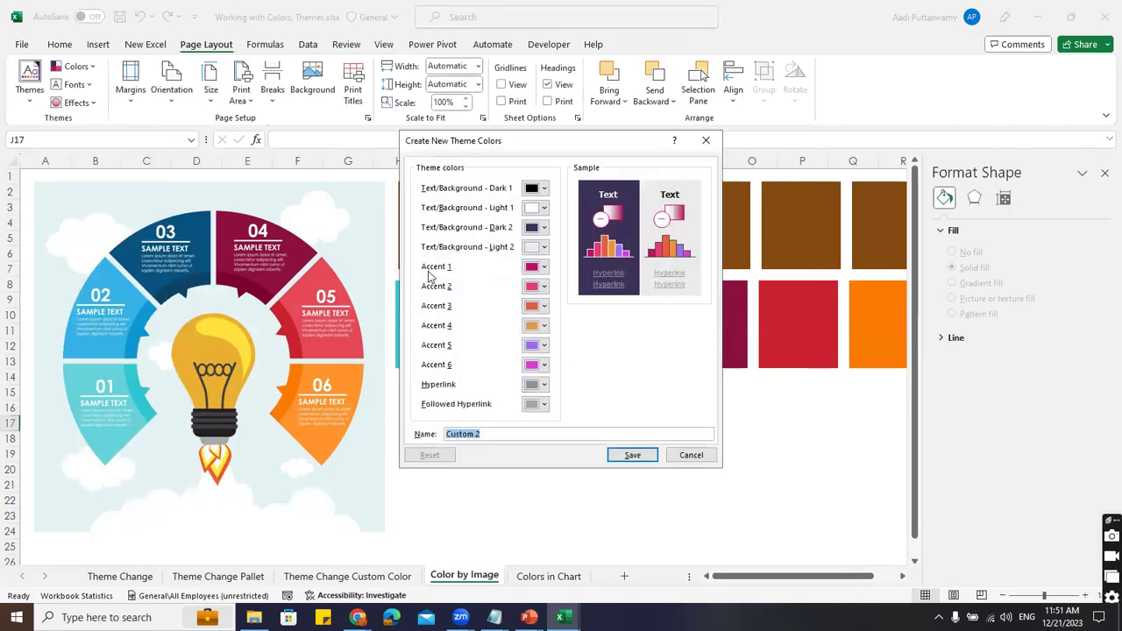
left_click(536, 267)
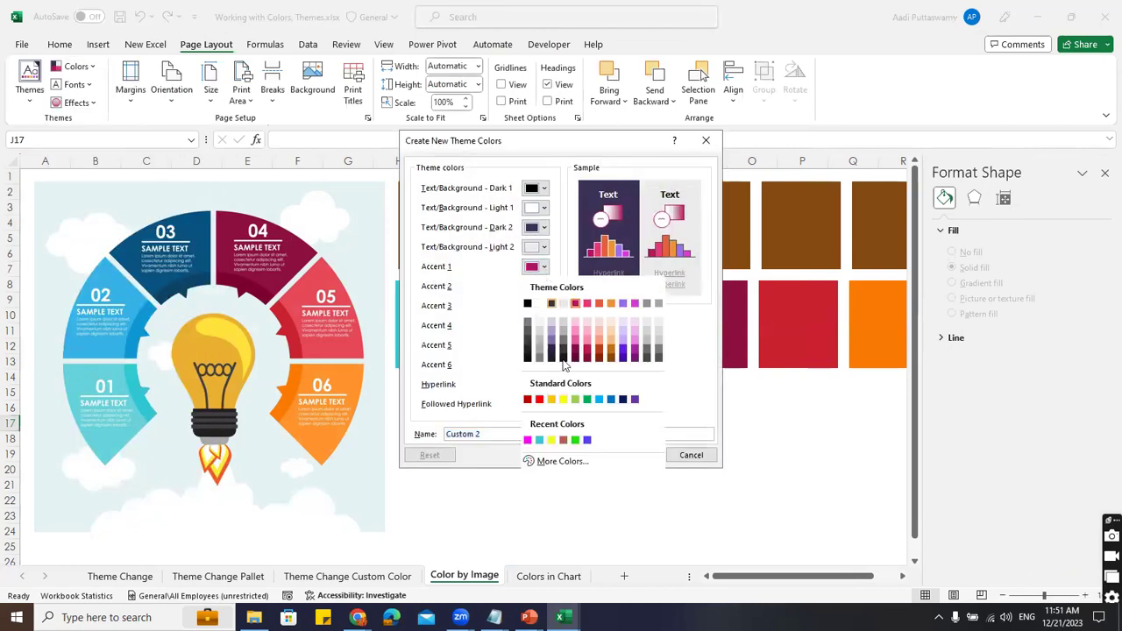
left_click(563, 461)
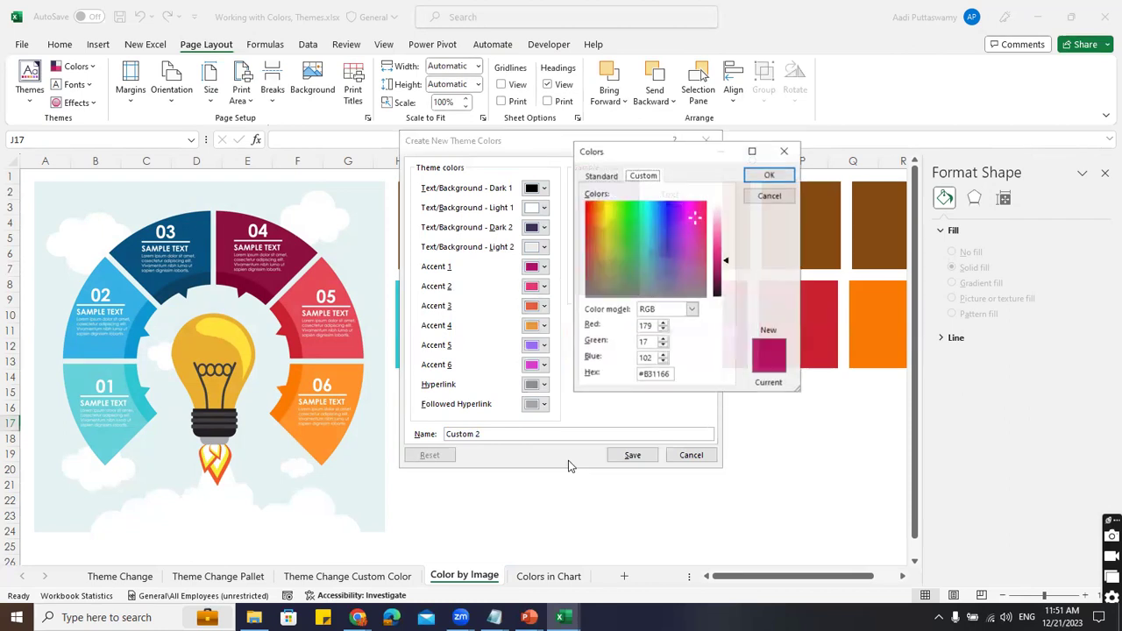
double_click(650, 374)
key("ctrl+v")
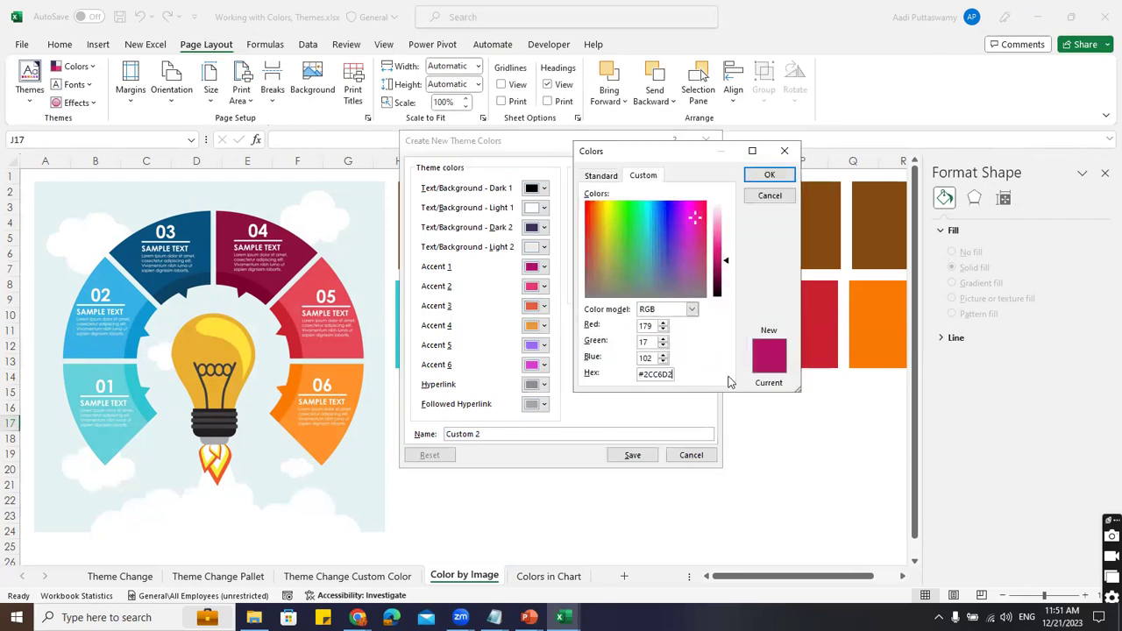
left_click(766, 175)
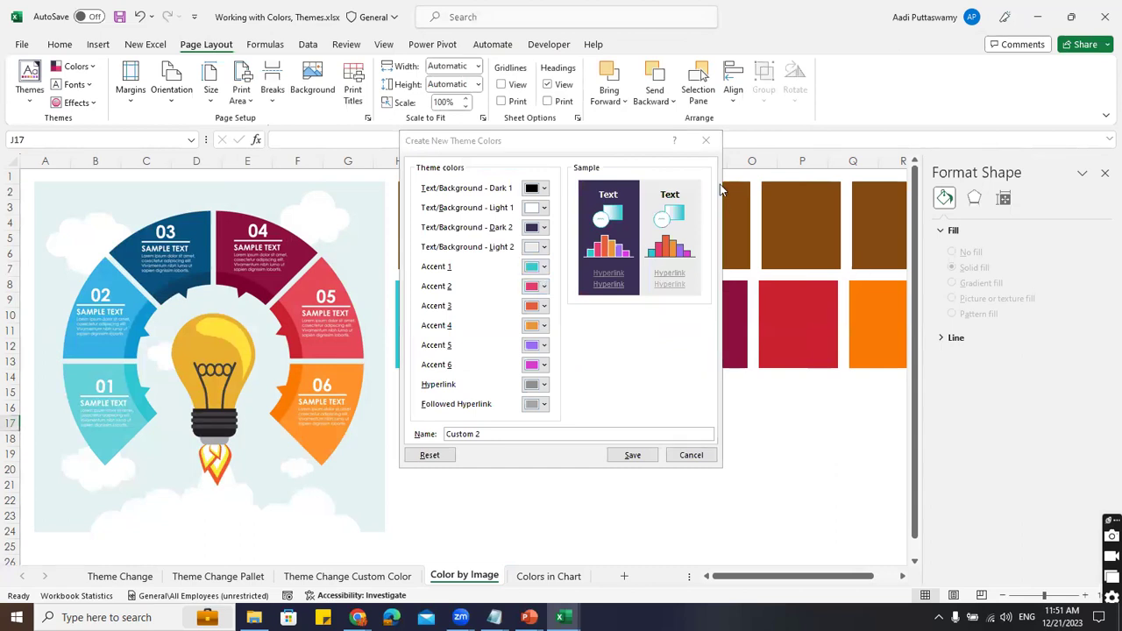
left_click(689, 455)
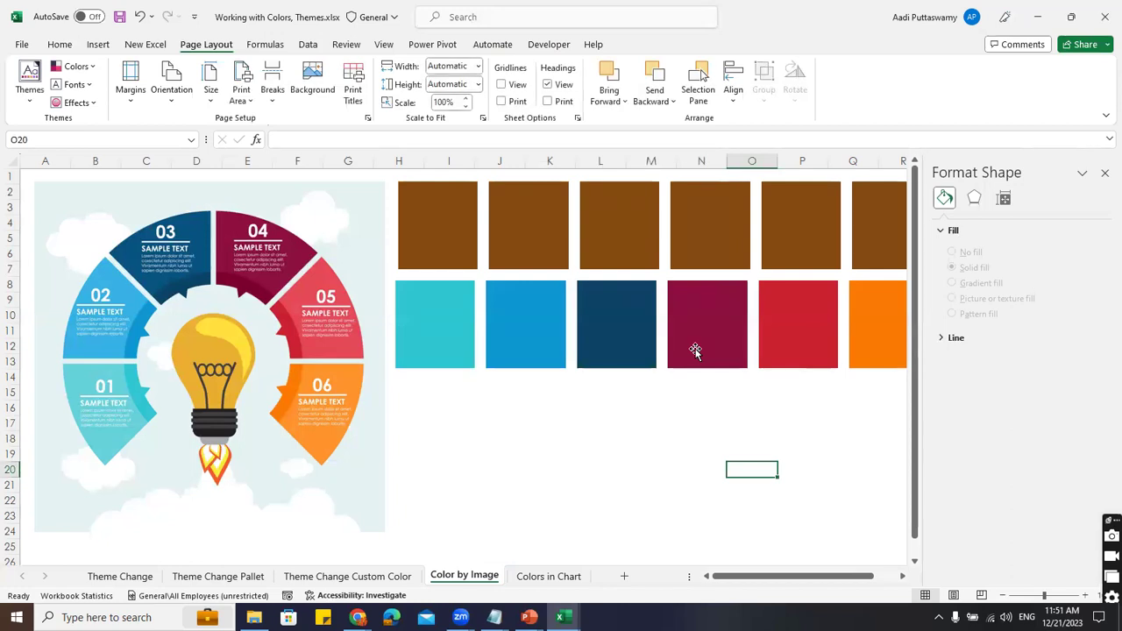
Open the turquoise square's custom fill color and examine its red, green, blue and hex values
left_click(445, 318)
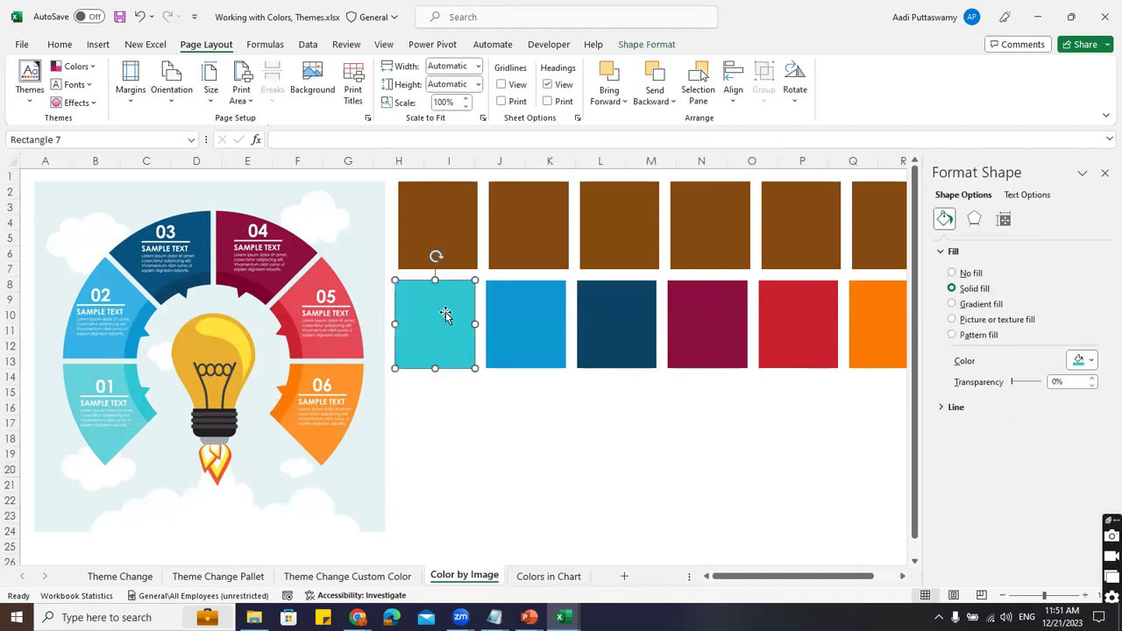
right_click(444, 312)
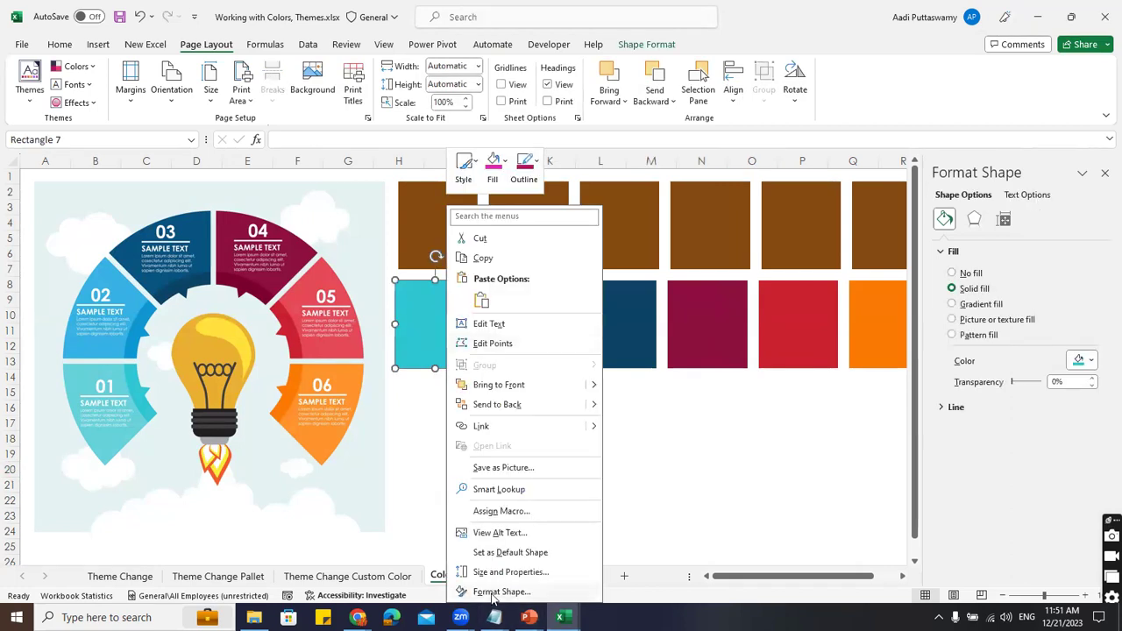
key("Escape")
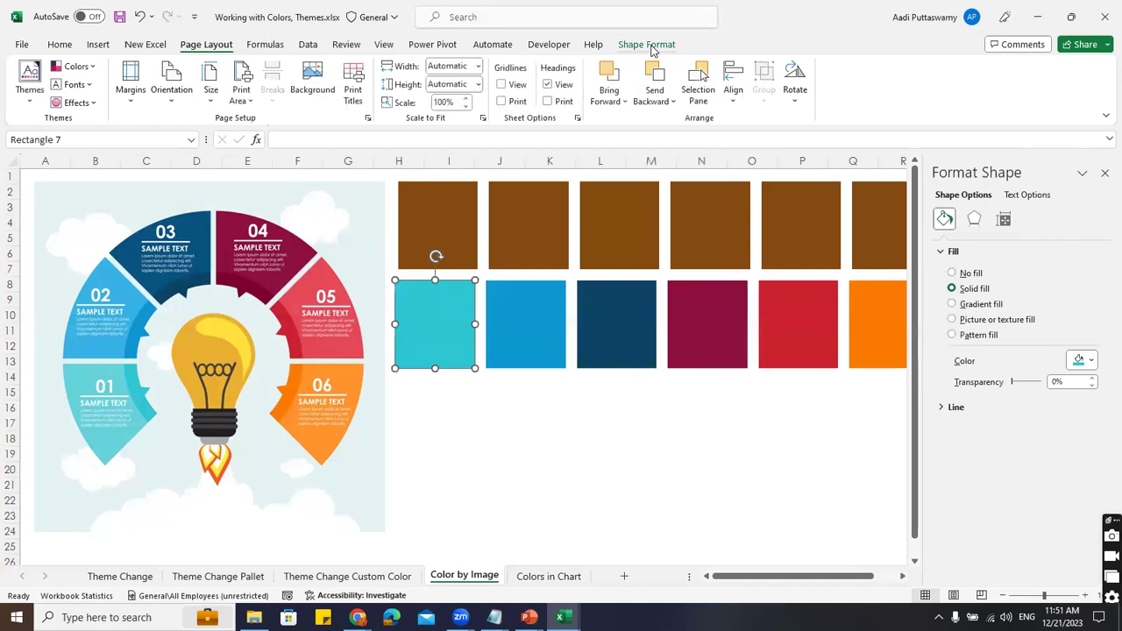
left_click(647, 44)
left_click(540, 67)
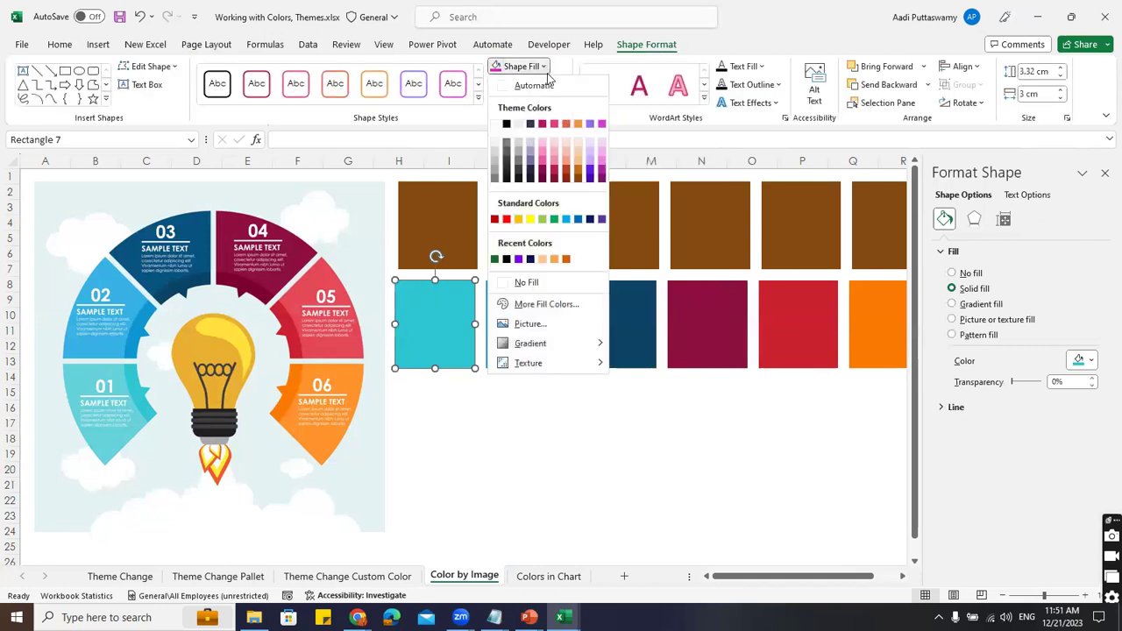
left_click(516, 384)
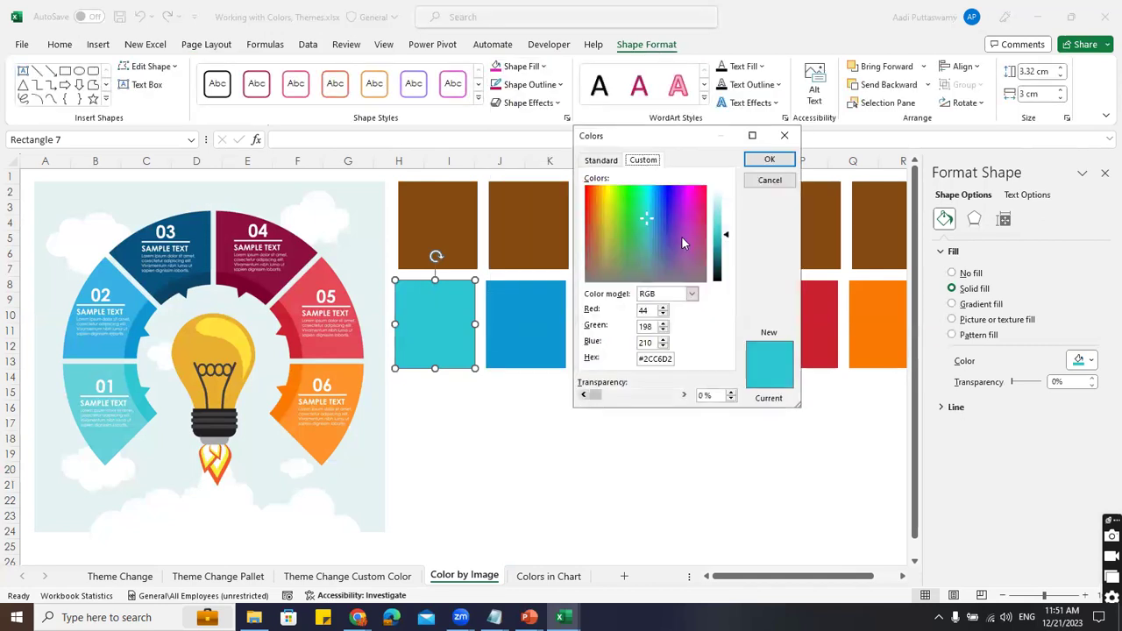
left_click_drag(680, 138, 533, 133)
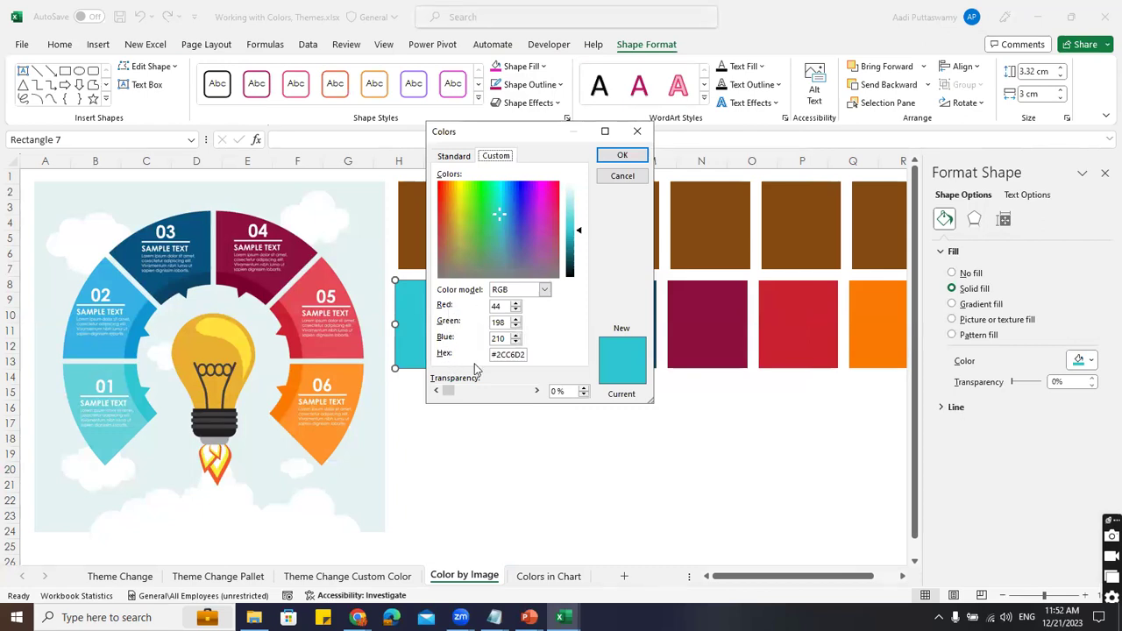
Try black as the turquoise square's custom fill by setting red, green and blue to 0
double_click(497, 306)
type("0")
key("Tab")
type("0")
key("Tab")
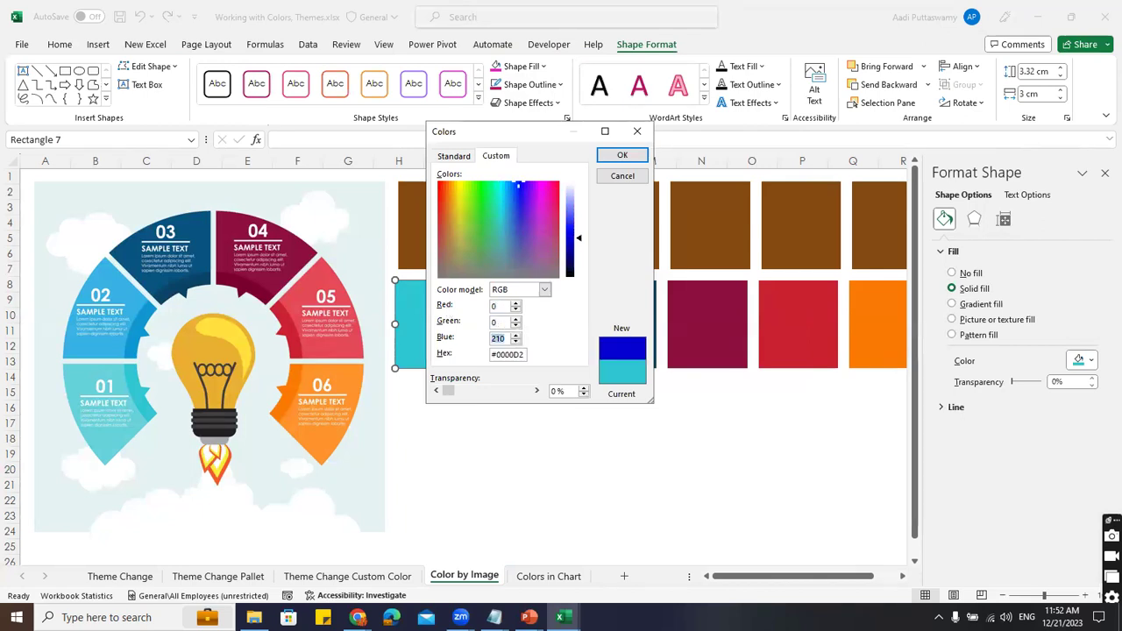
type("0")
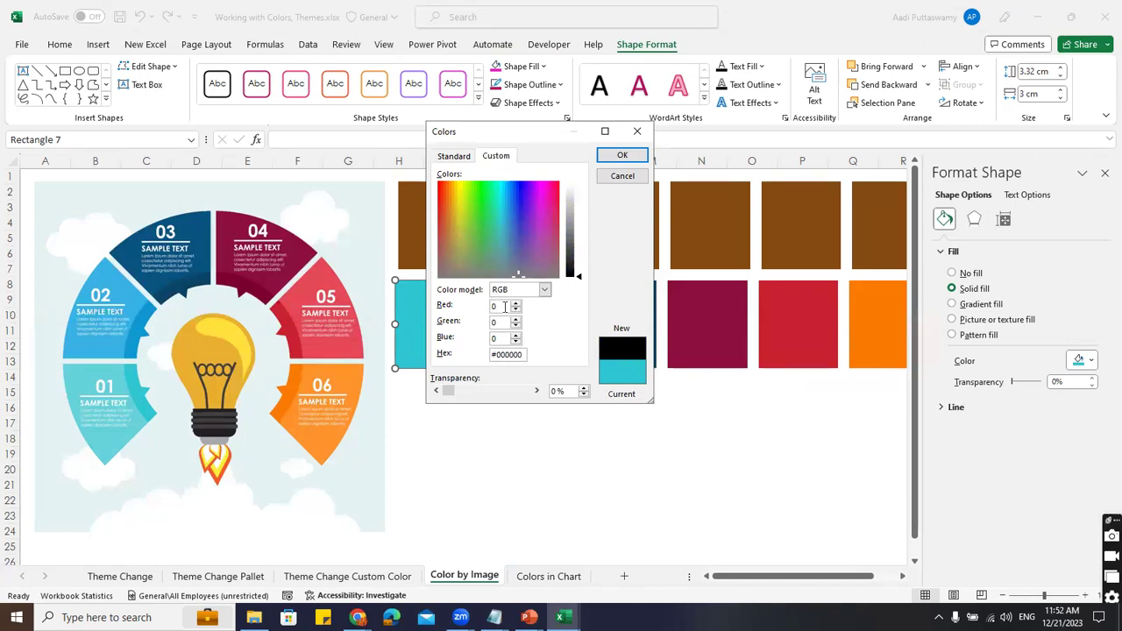
Try white as the custom fill by setting red, green and blue to 255
type("255255")
key("Tab")
type("255")
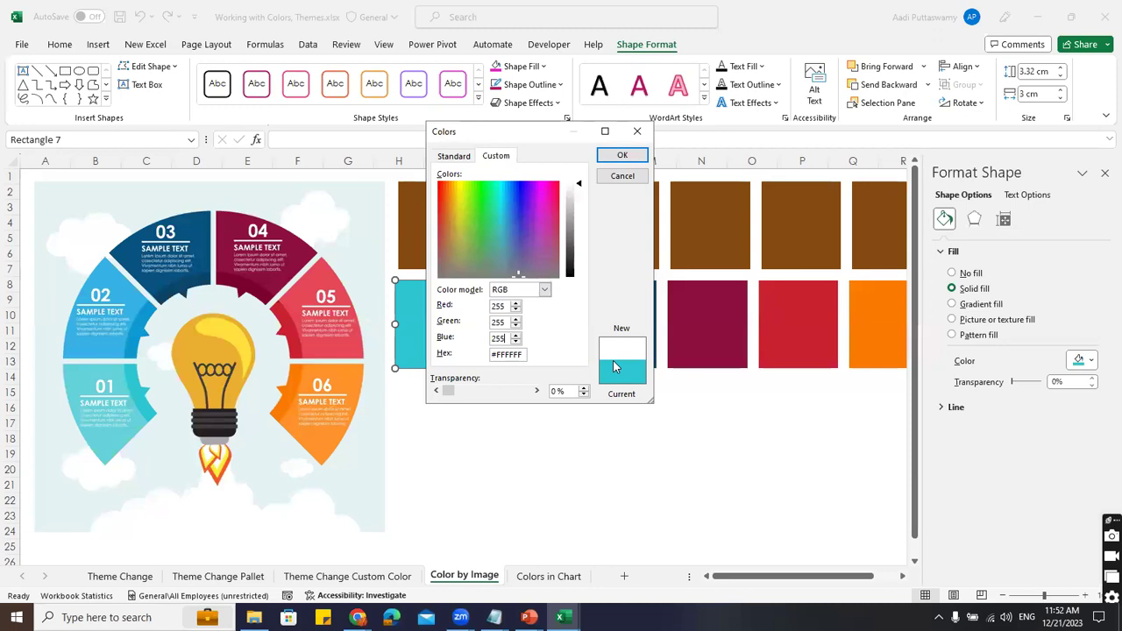
Try pure red as the custom fill by setting green and blue to 0
double_click(506, 321)
type("0")
key("Tab")
type("0")
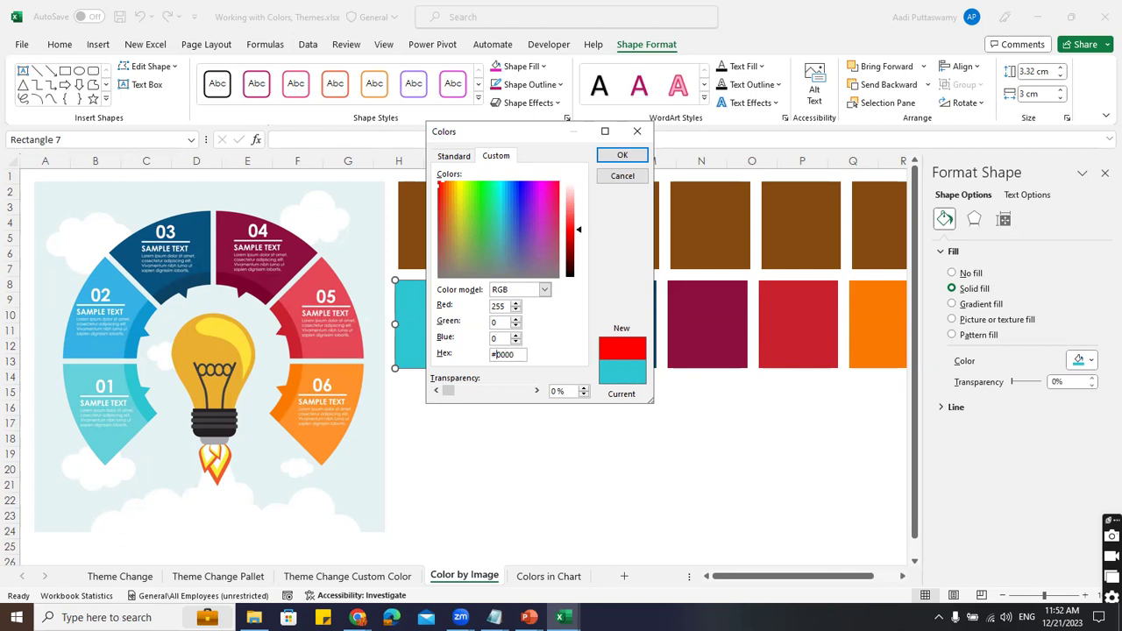
Change the custom color to pure green, #00FF00, and apply it as the square's fill
type("ff")
key("Tab")
key("Return")
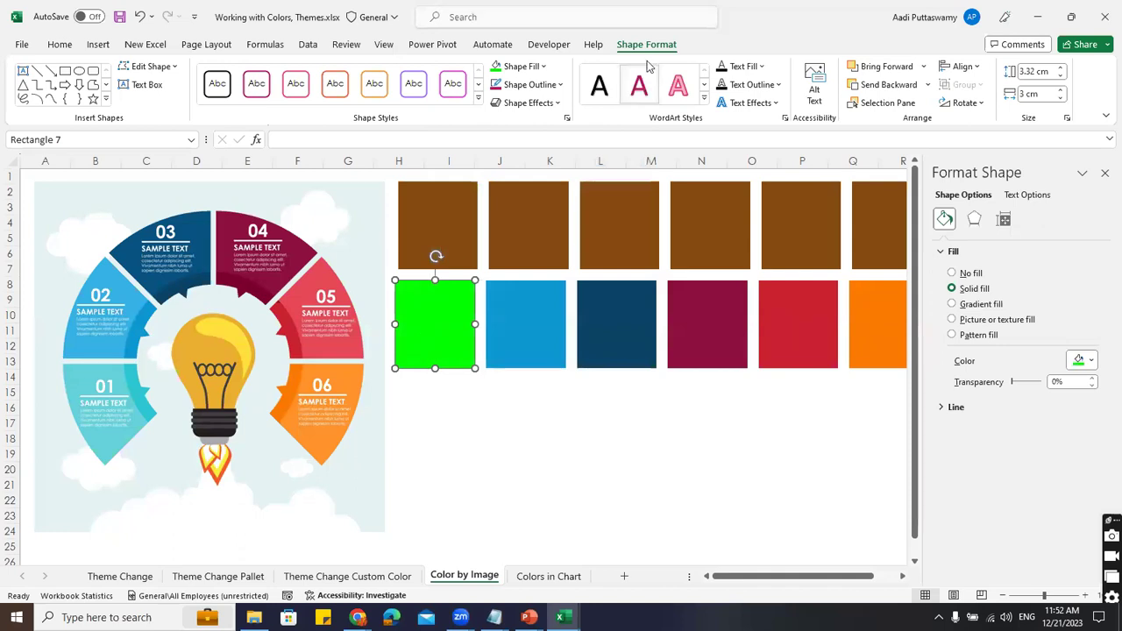
Mix a new custom fill color for the green square with red 167, green 190 and blue 34
left_click(545, 67)
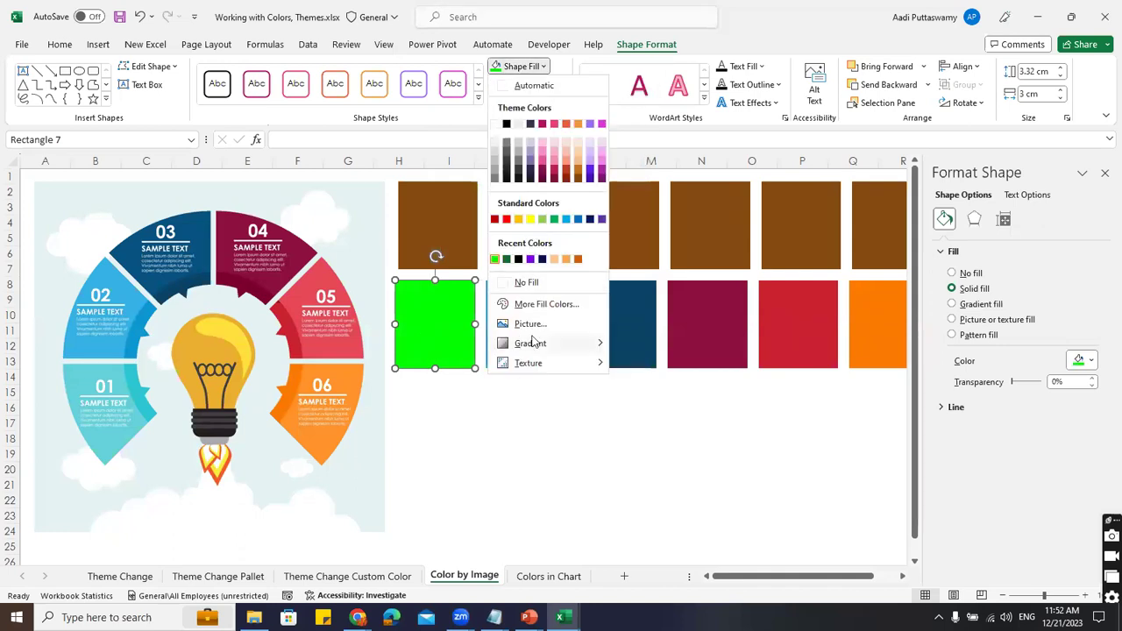
left_click(537, 304)
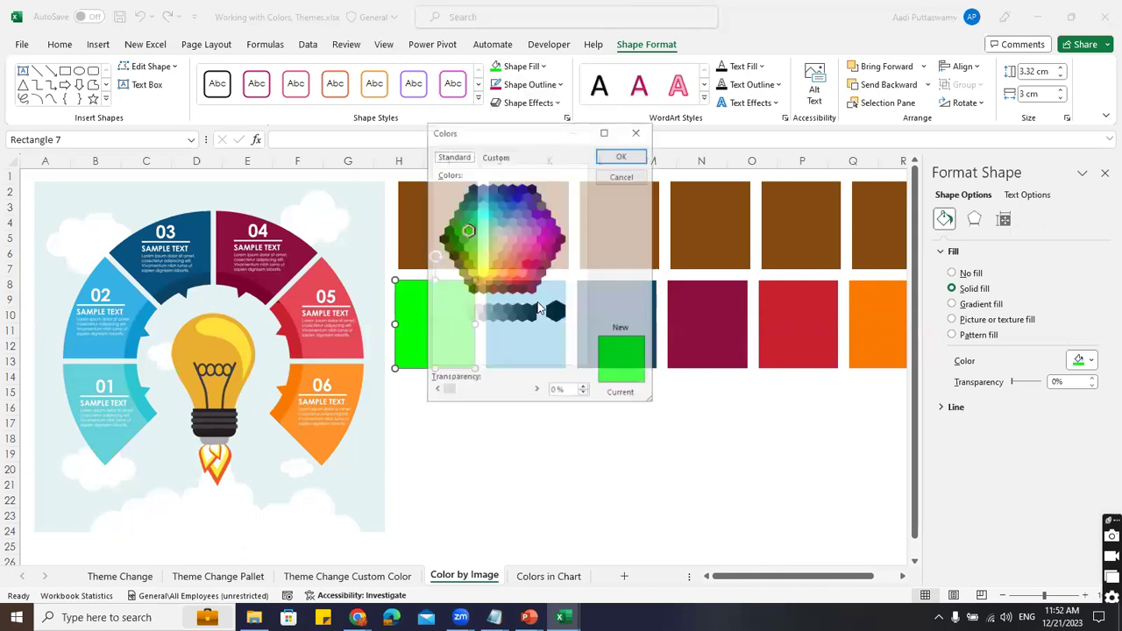
left_click(497, 156)
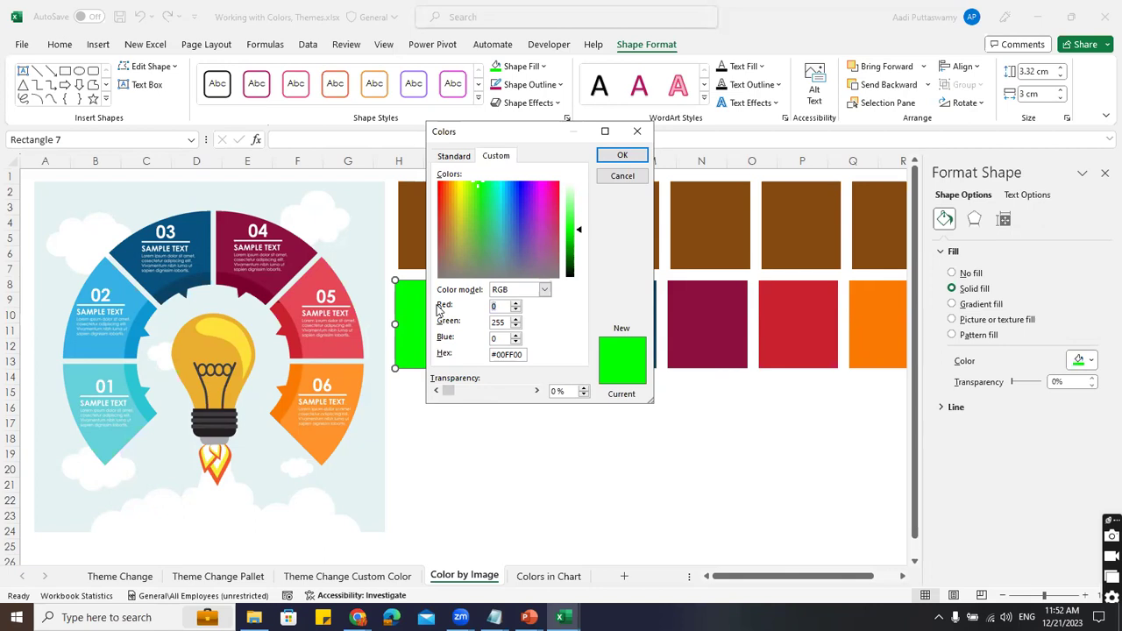
type("67")
key("Tab")
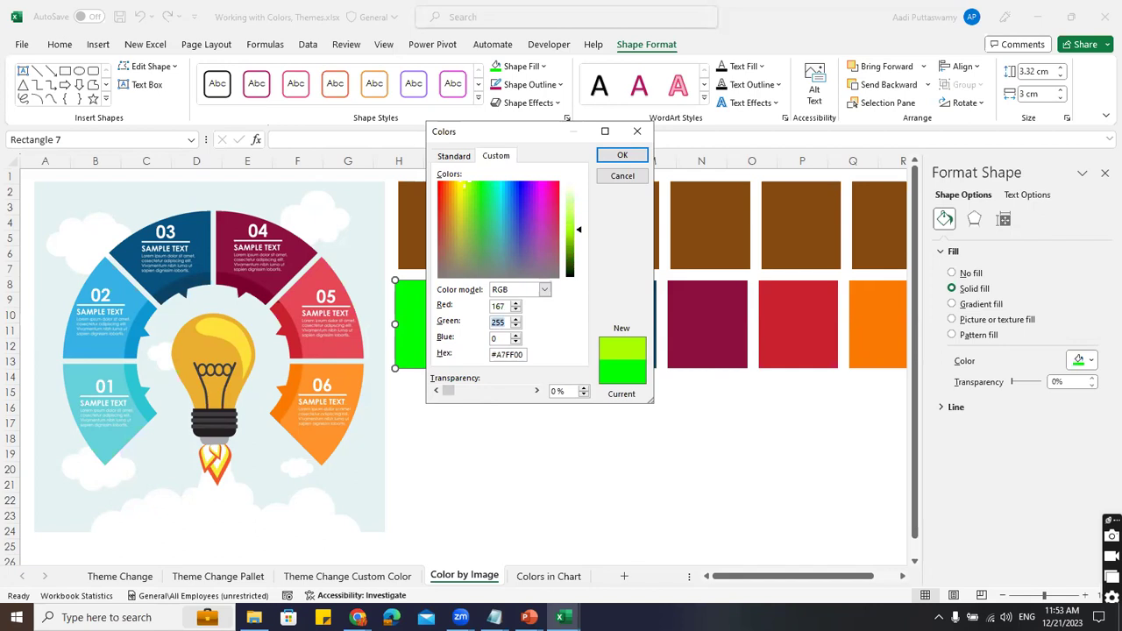
type("190")
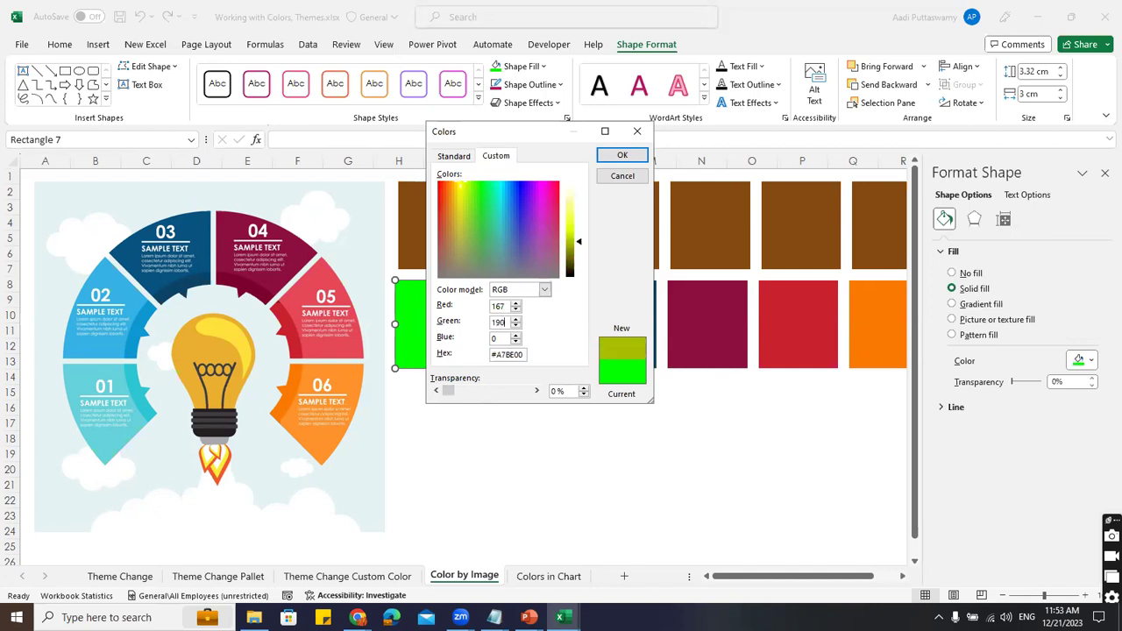
type("34")
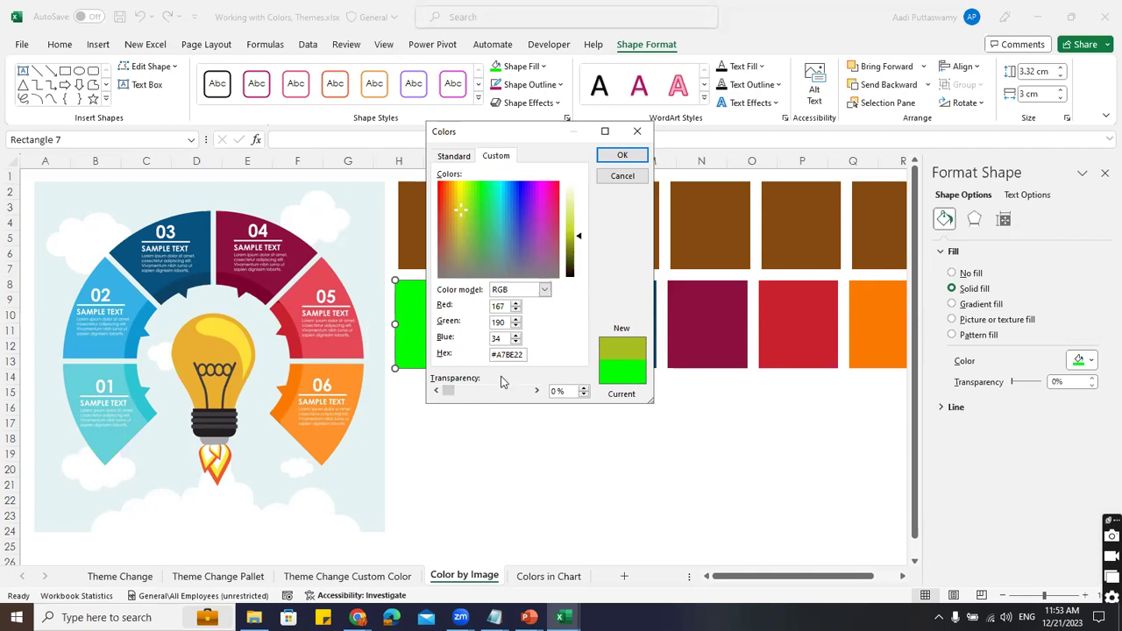
Set blue to 145 and red to 78 in the custom color, and apply it as the square's fill
left_click_drag(509, 339, 496, 339)
type("145")
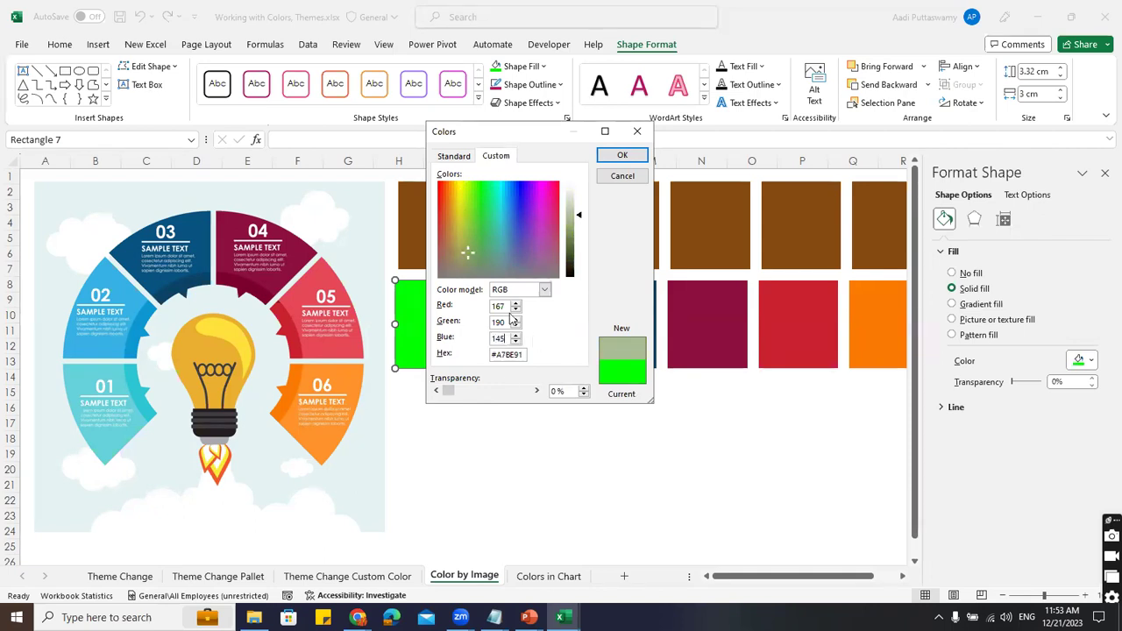
left_click_drag(510, 308, 399, 311)
type("78")
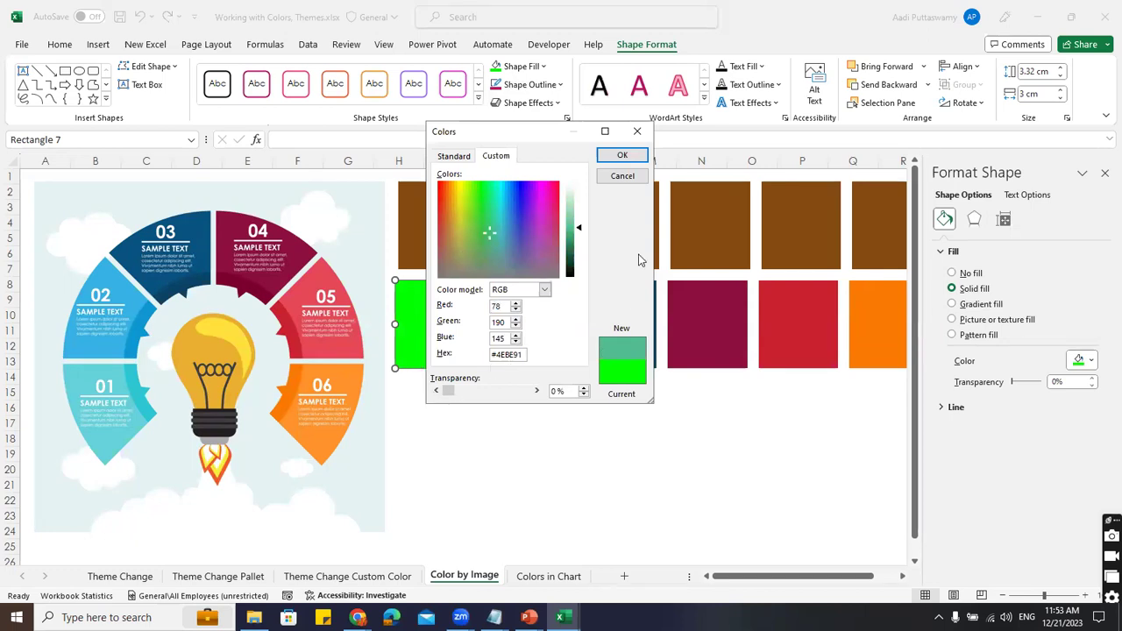
key("Return")
left_click(561, 451)
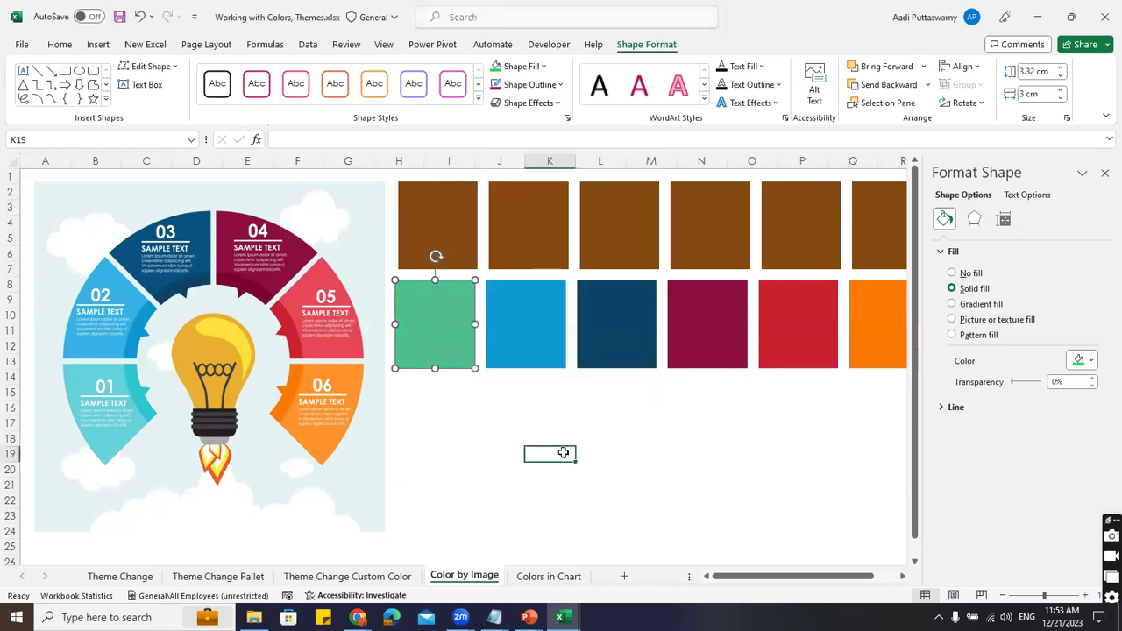